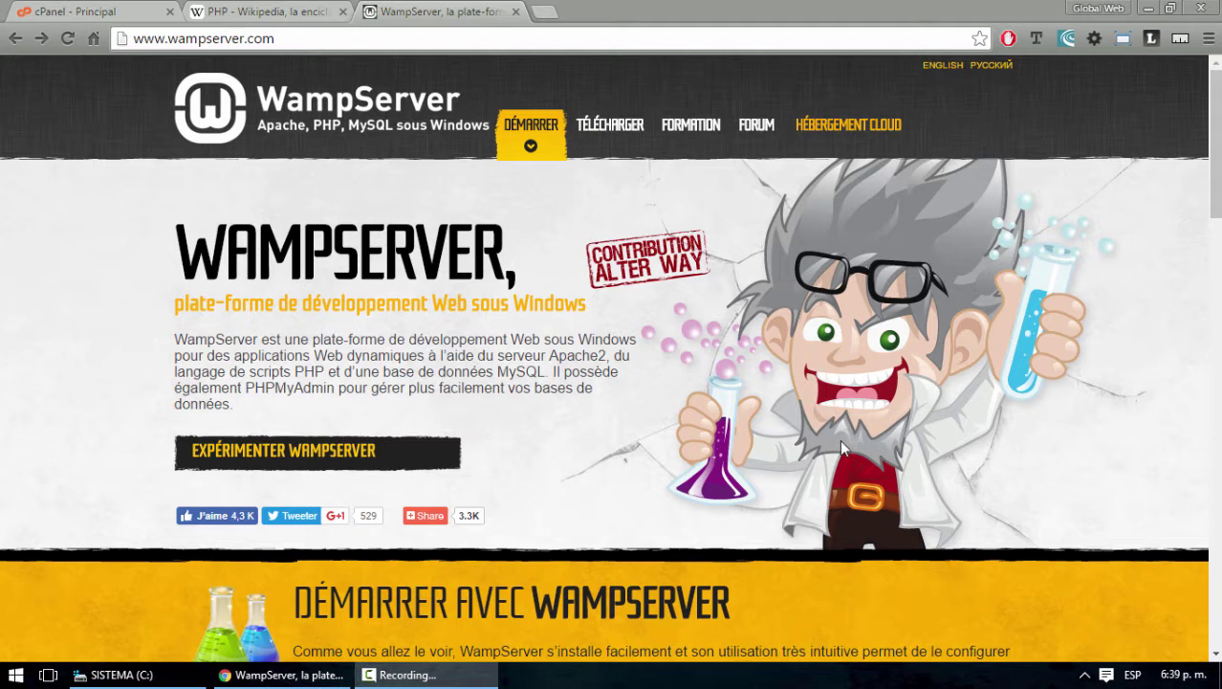
Show the WordPress, Joomla and drupal-8.1.3 zip files on the desktop, then restore the browser
click(1146, 8)
click(33, 129)
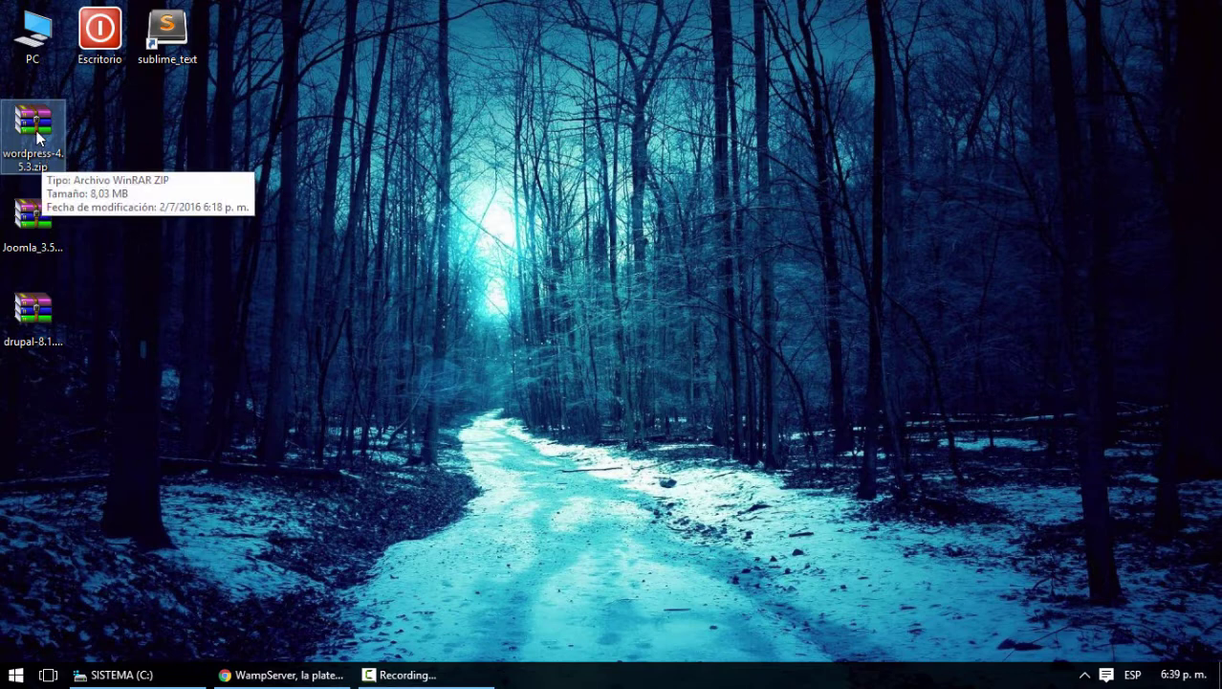
click(35, 230)
click(38, 318)
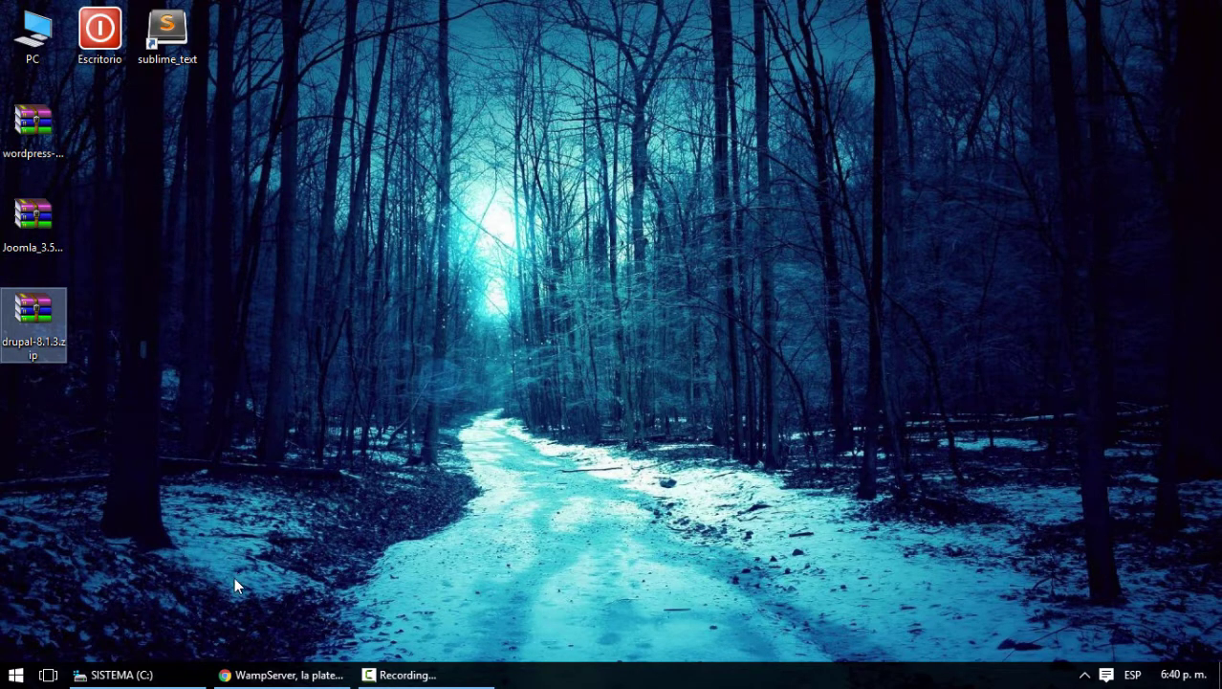
click(269, 676)
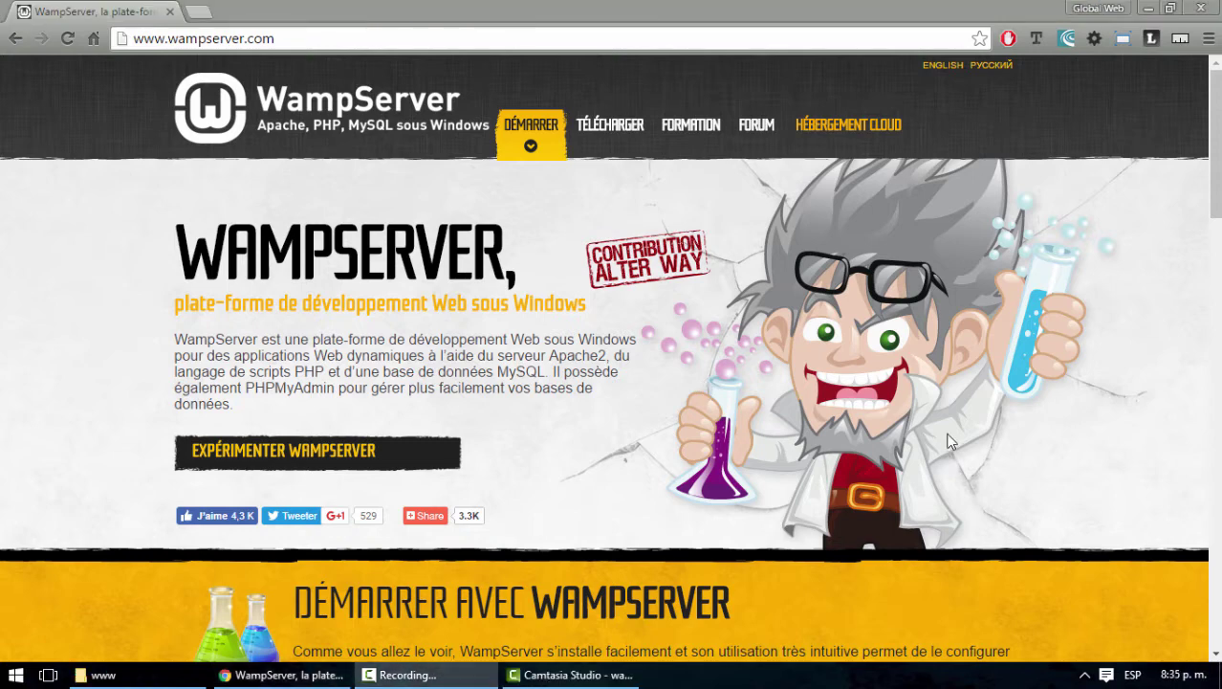
Load wordpress.org in a new browser tab
click(199, 11)
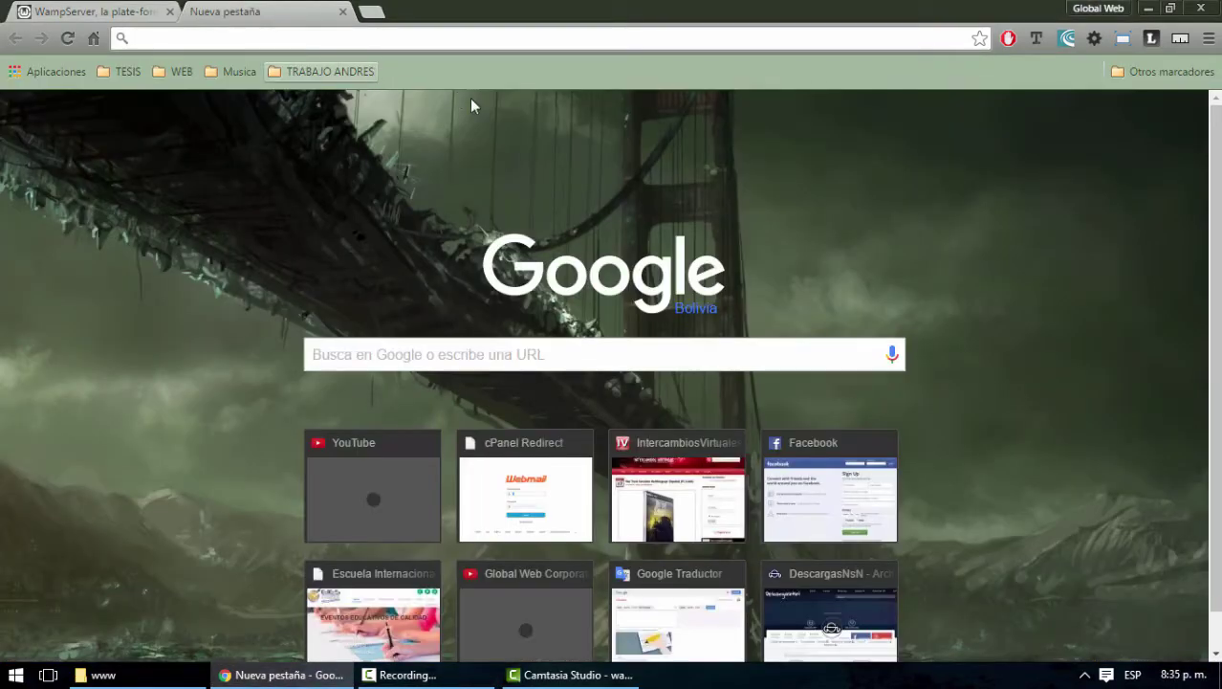
text(wordpress.com)
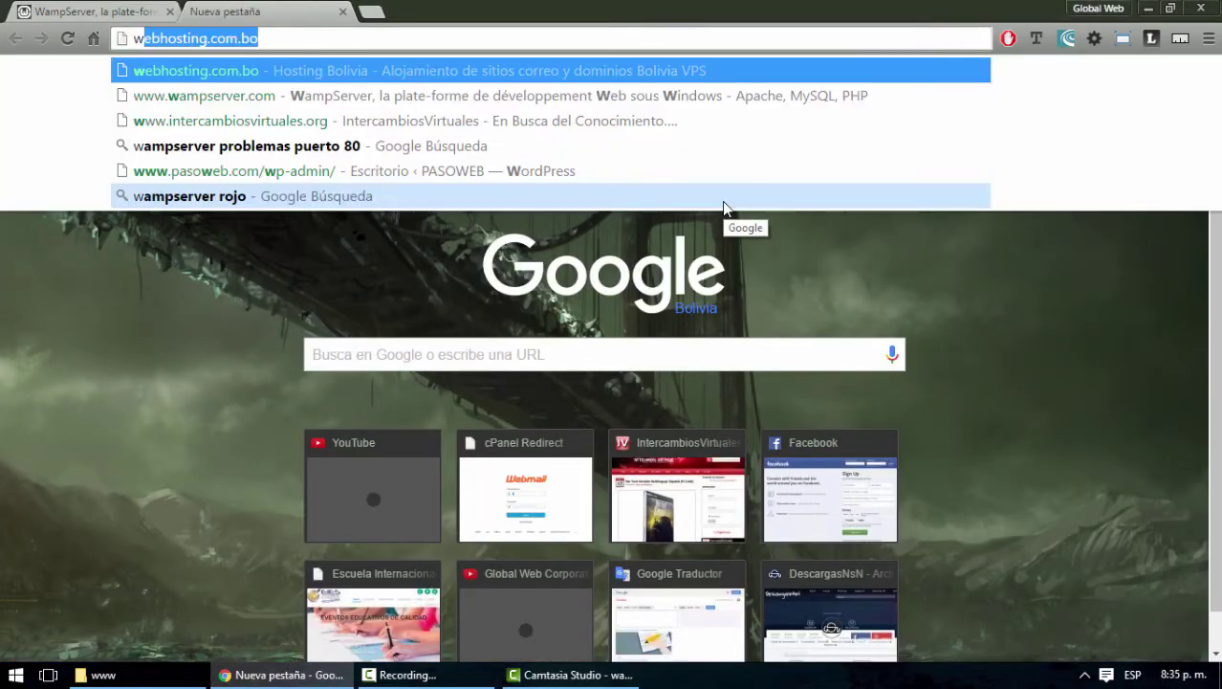
key(BackSpace)
key(BackSpace)
key(BackSpace)
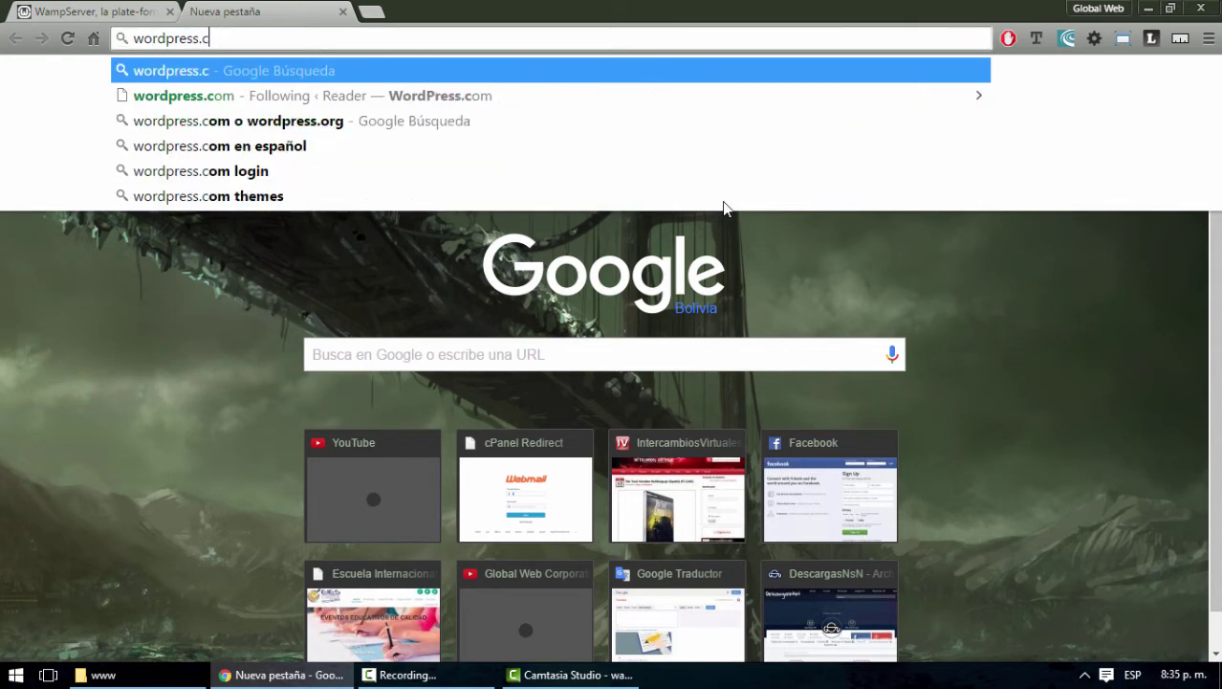
text(org)
key(Return)
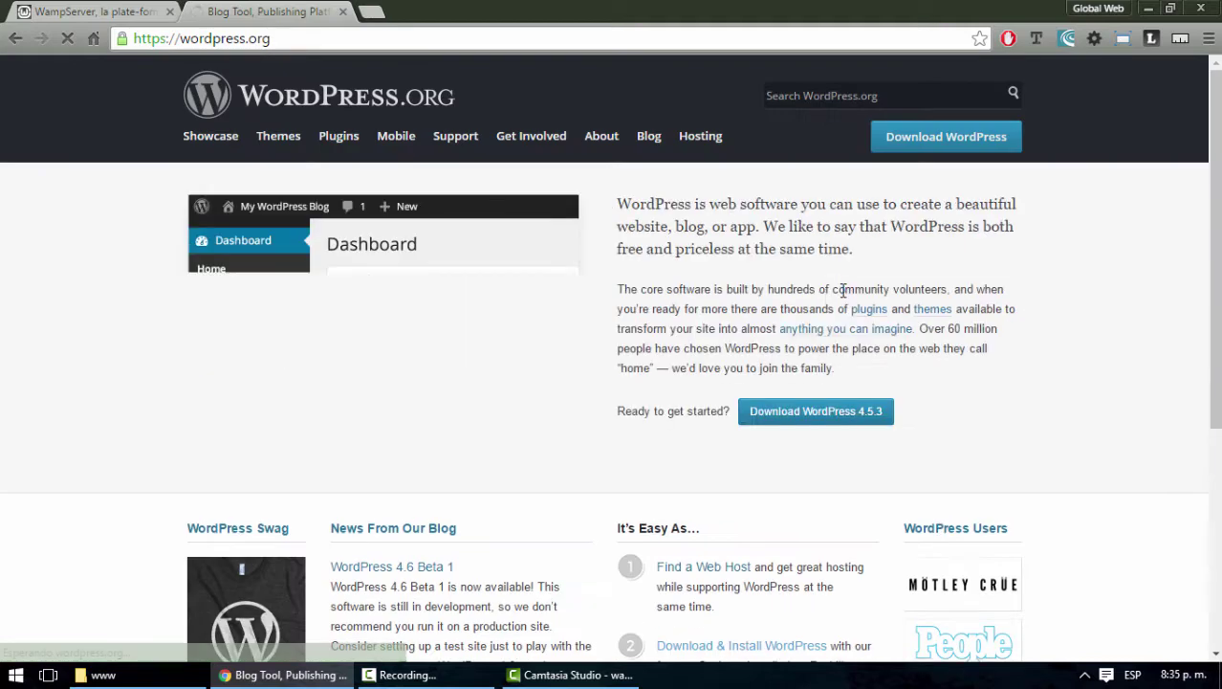
Start the WordPress 4.5.3 download from the download page, then cancel the save dialog
click(949, 139)
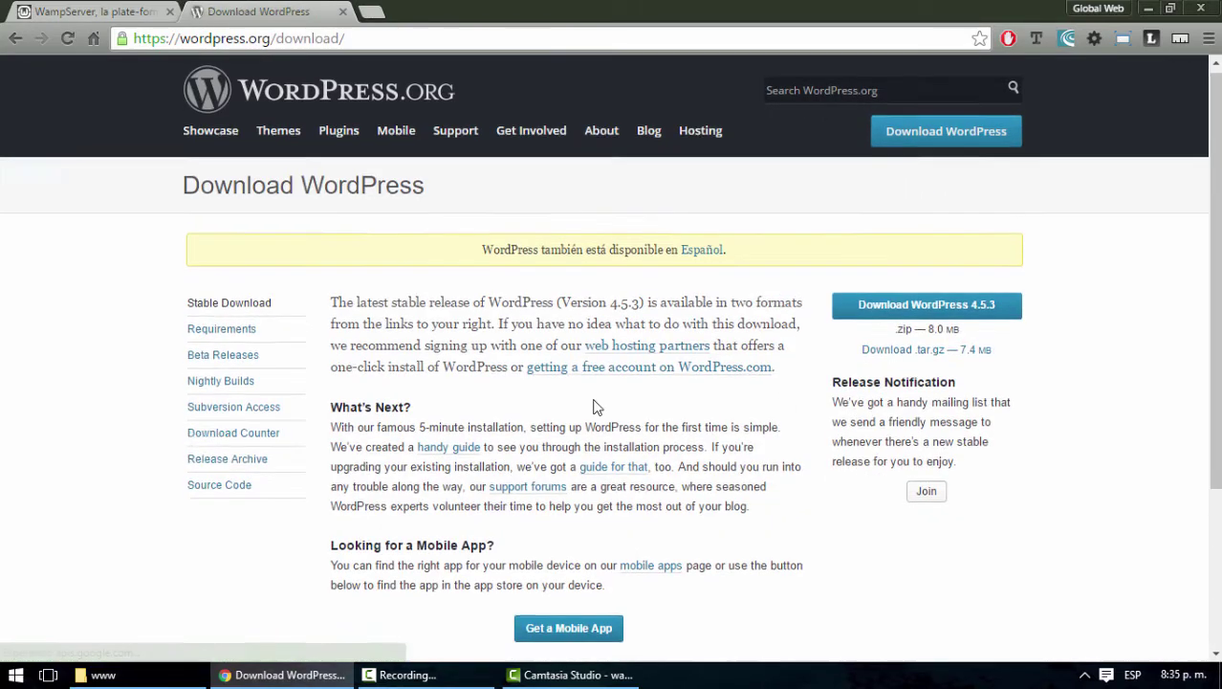
scroll(597, 403, down, 3)
scroll(600, 402, up, 3)
click(908, 312)
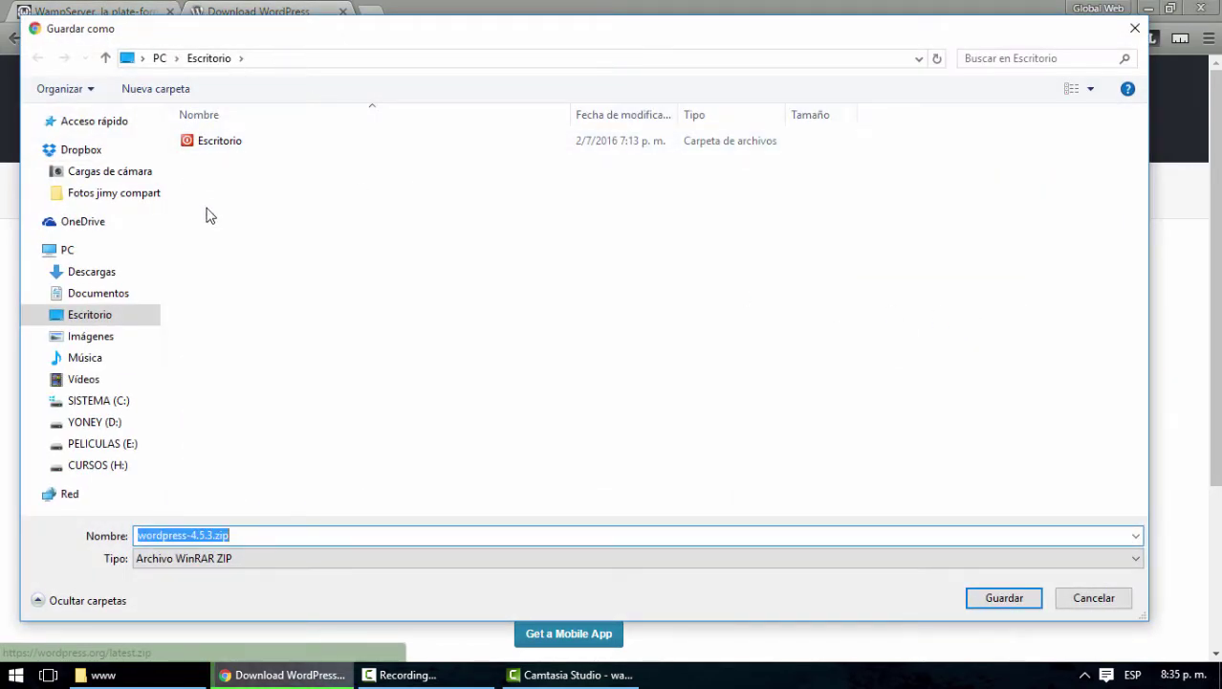
click(1092, 597)
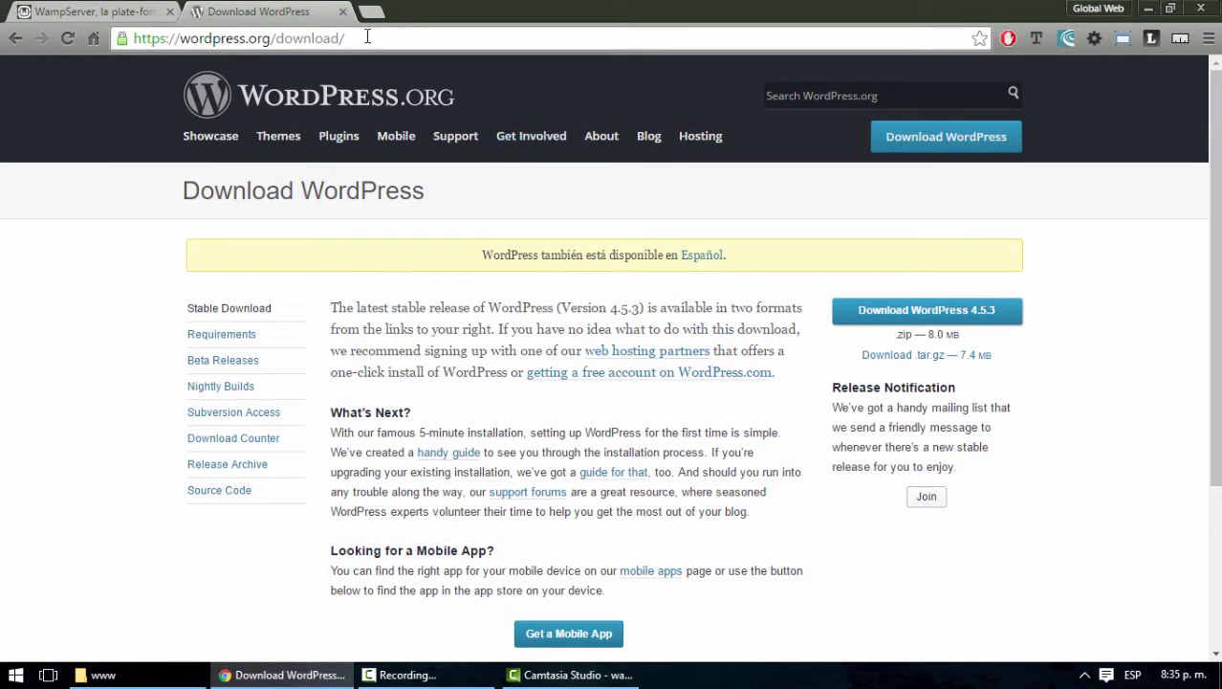
Load joomla.org, start the Joomla 3.5.1 full package download, then cancel the save
click(367, 37)
text(joomla)
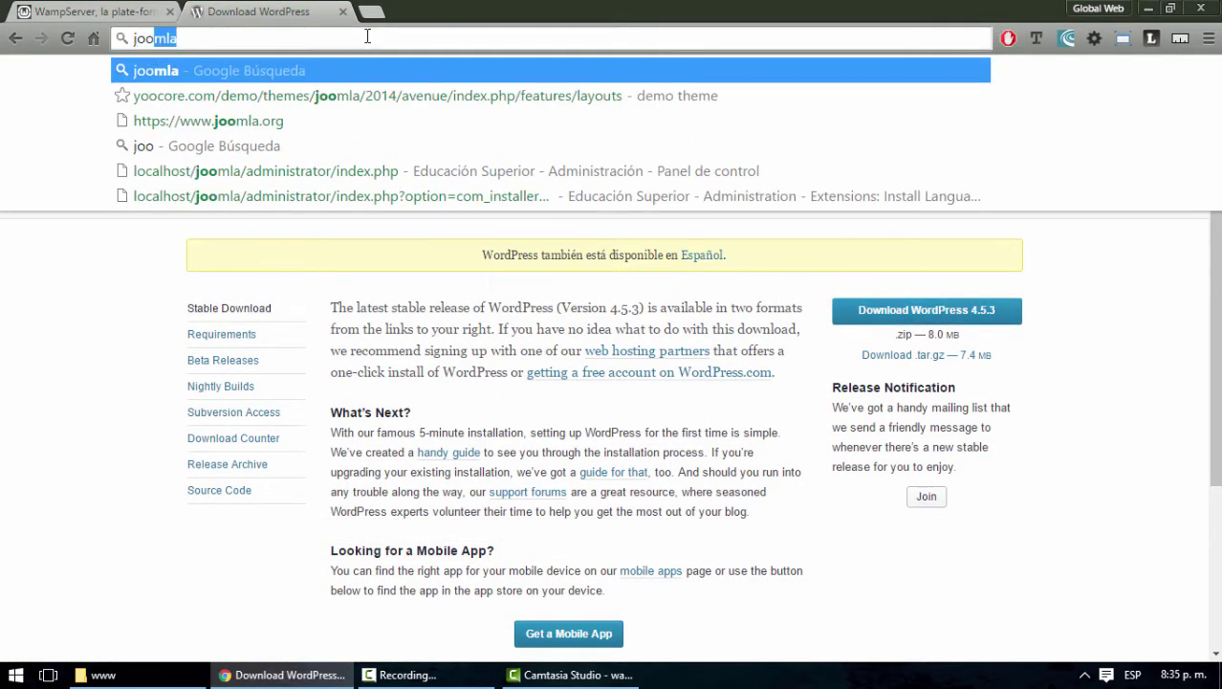
key(Down)
key(Down)
key(Return)
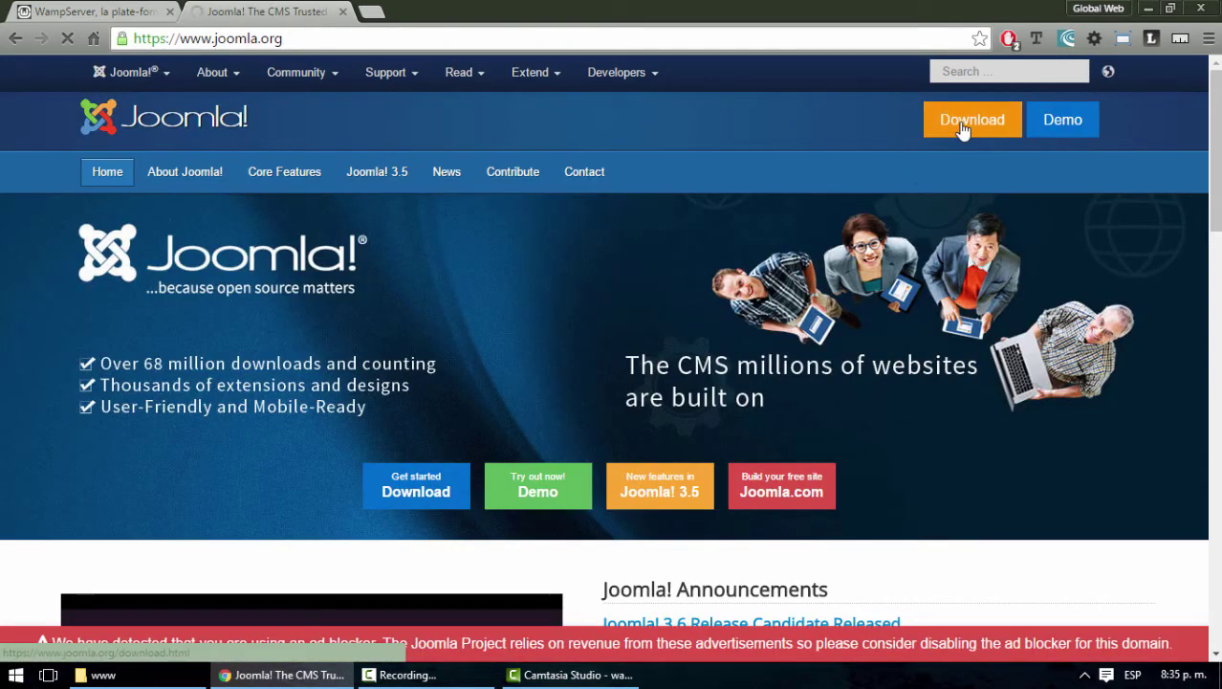
click(963, 129)
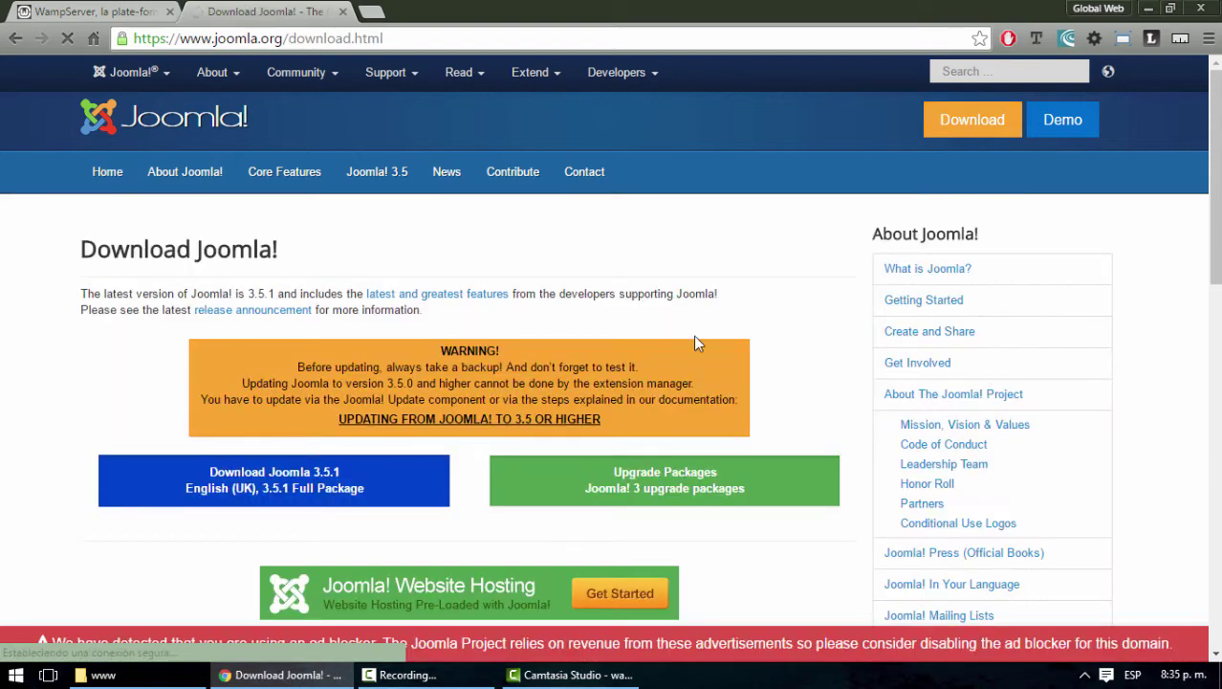
scroll(696, 342, down, 2)
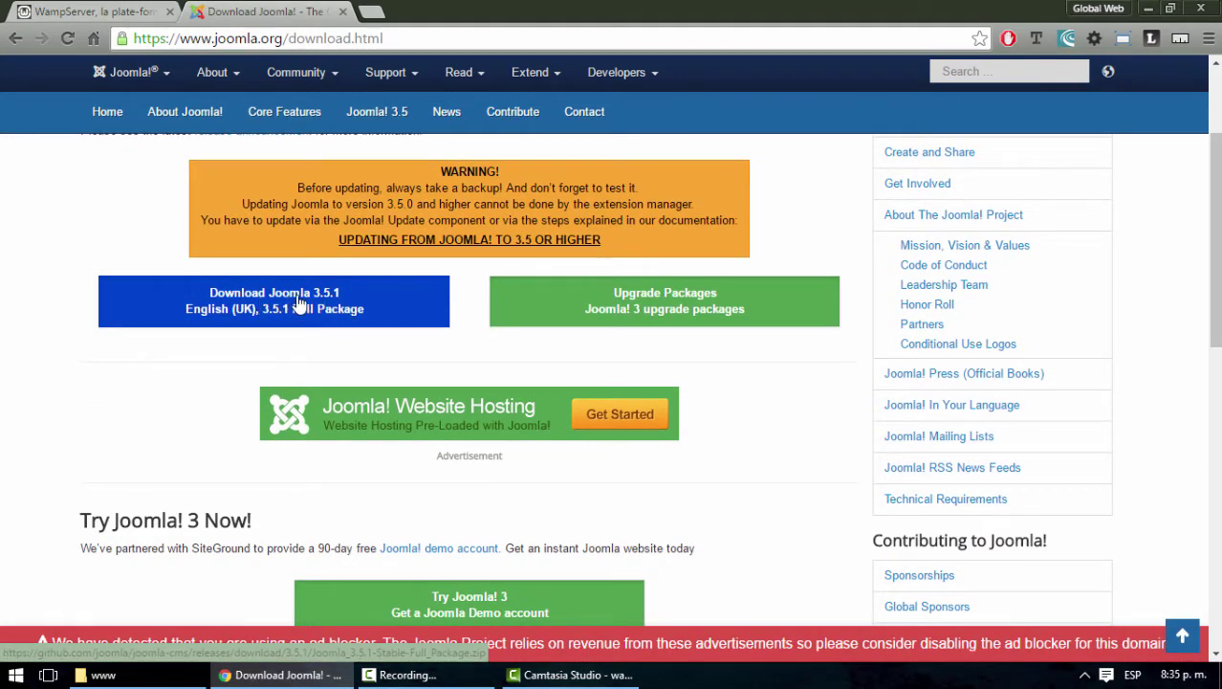
click(299, 302)
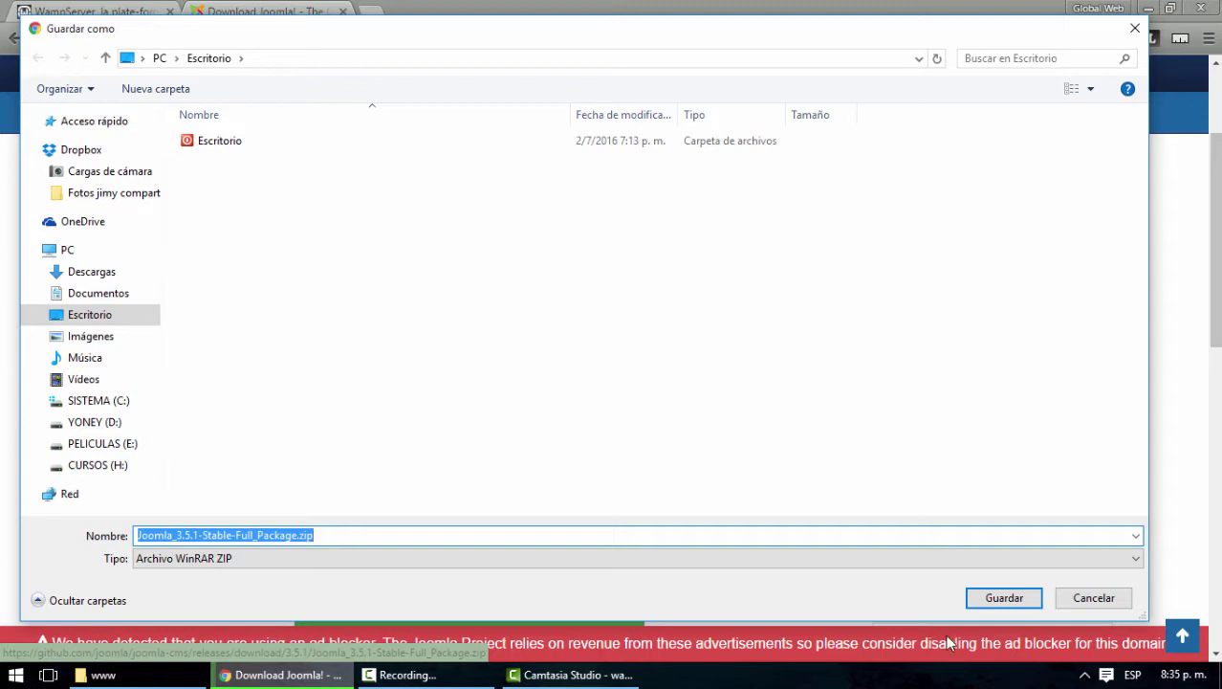
click(1081, 598)
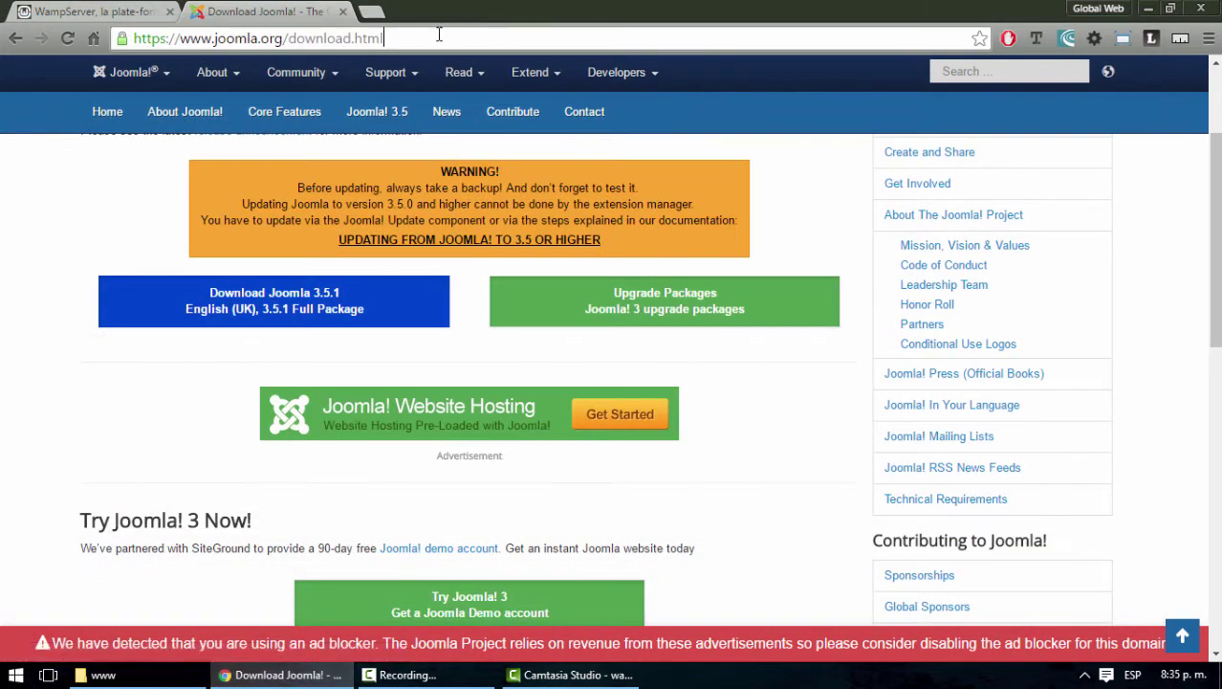
click(439, 34)
text(frapa)
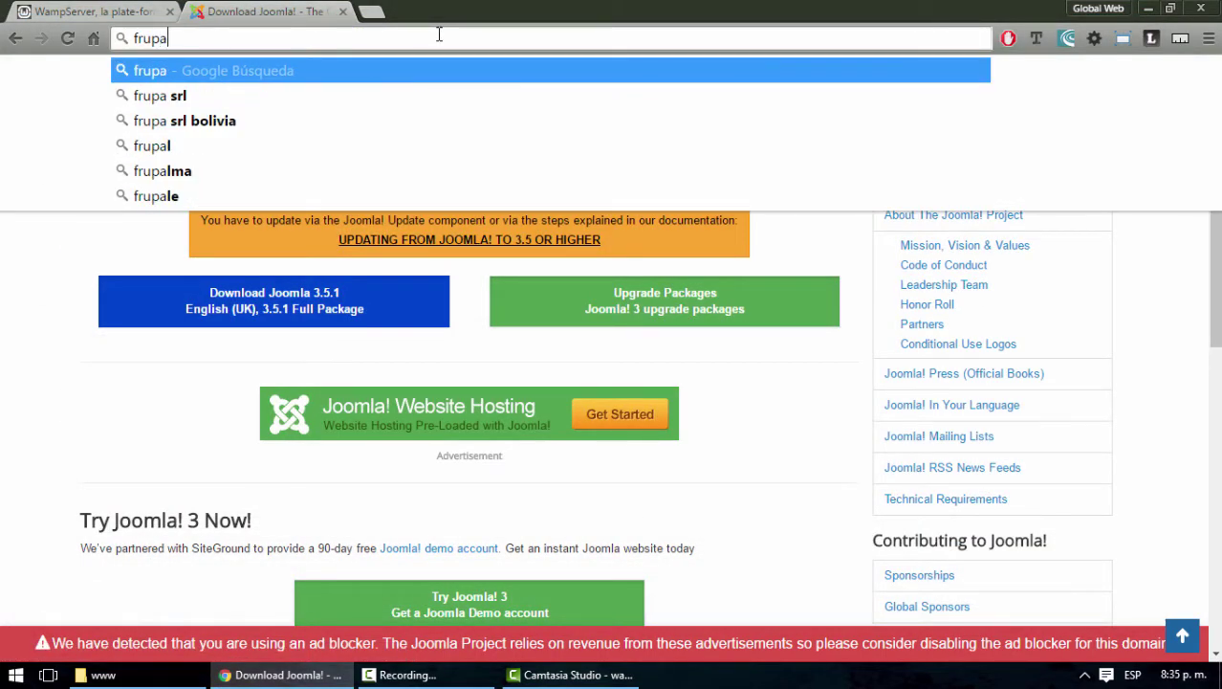
key(BackSpace)
key(BackSpace)
key(BackSpace)
key(BackSpace)
key(BackSpace)
text(frupal)
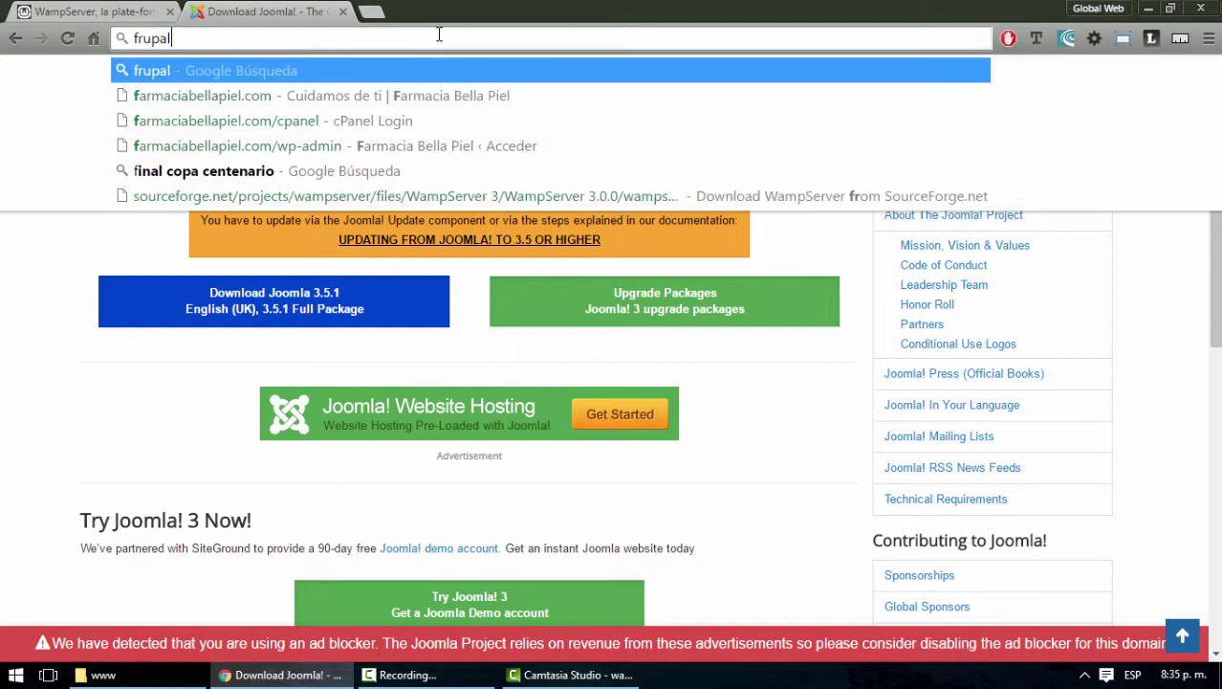
key(Home)
key(Delete)
text(d)
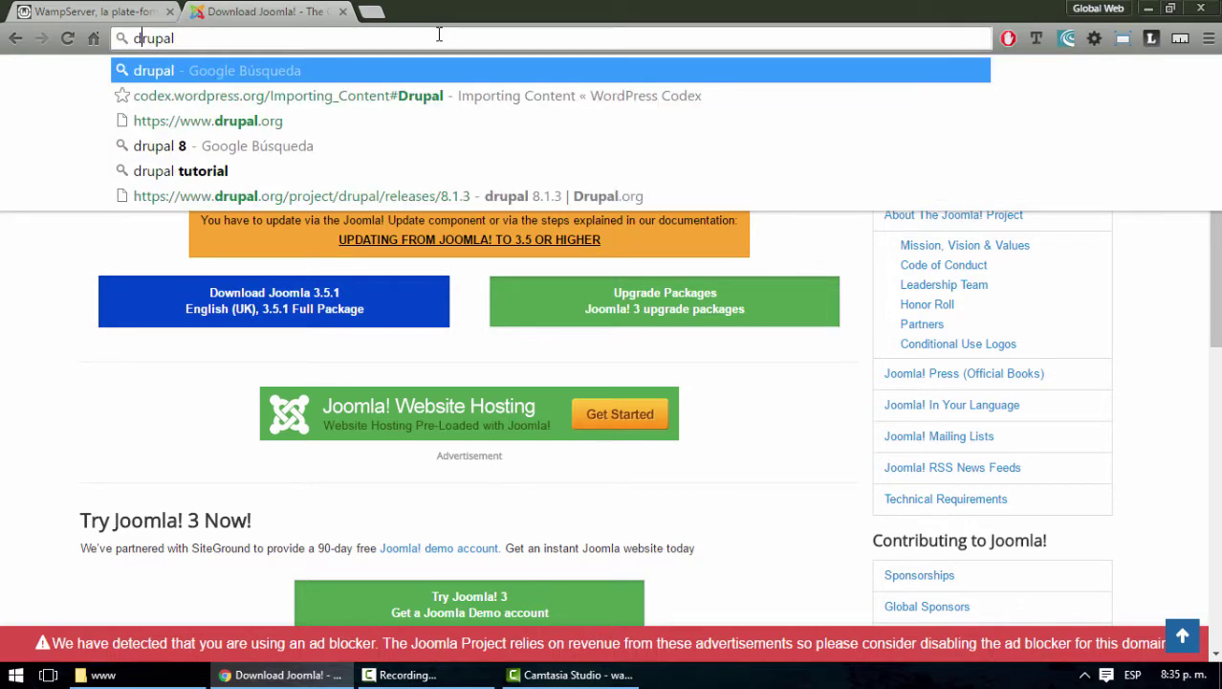
key(Down)
key(Down)
key(Return)
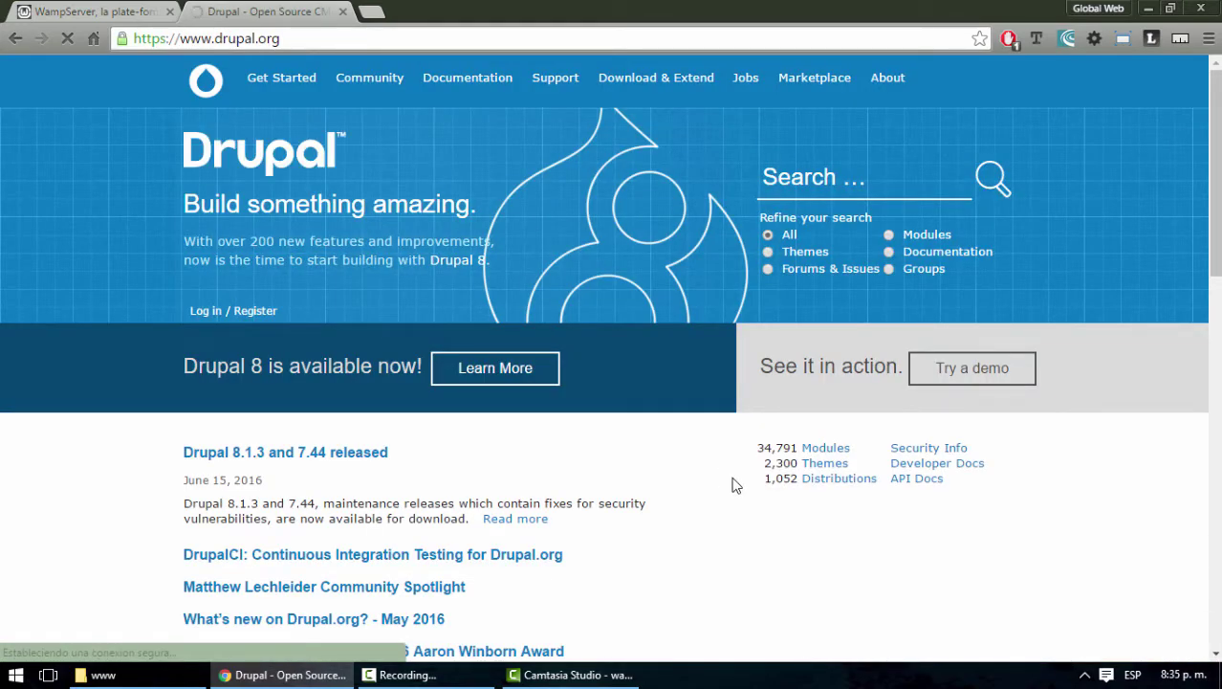
Go to the Drupal core 8.1.3 release page and download its zip package
click(647, 82)
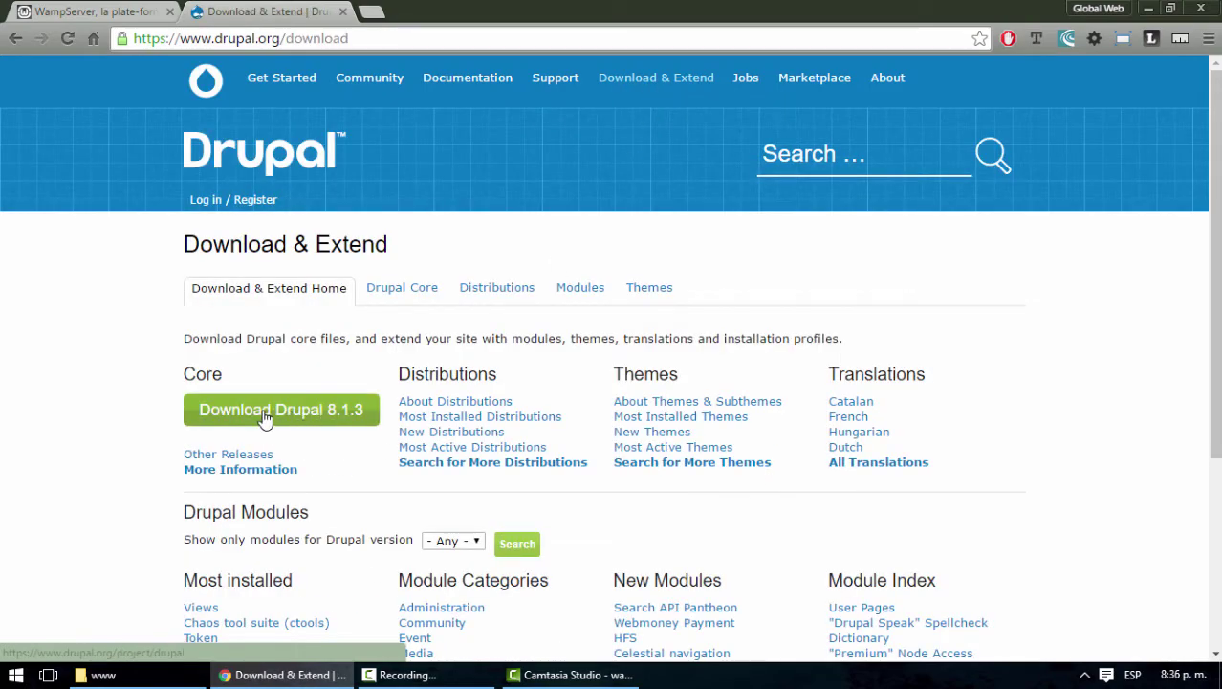
click(265, 419)
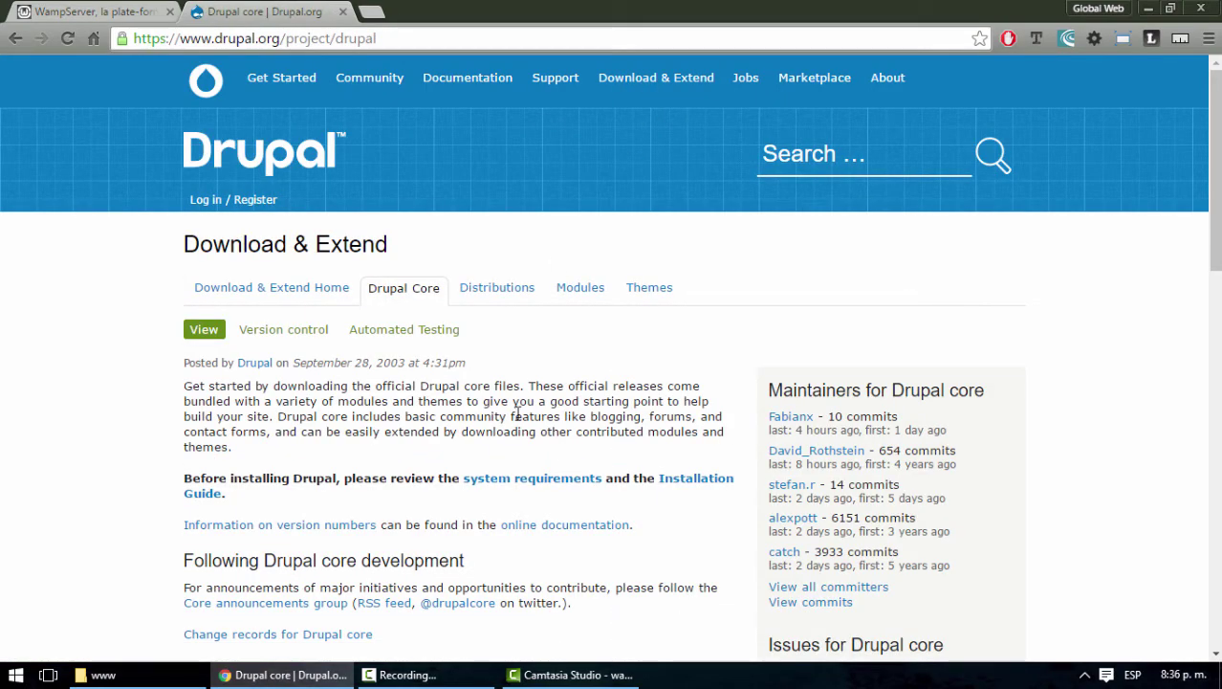
scroll(517, 416, down, 3)
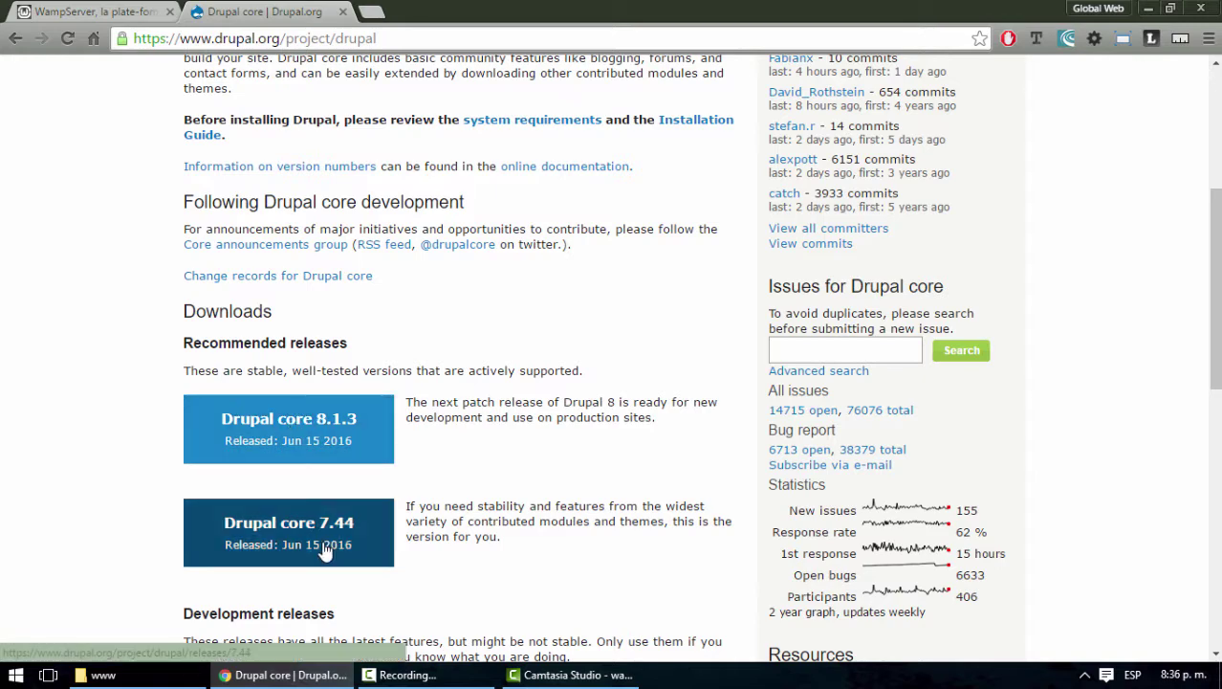
click(321, 430)
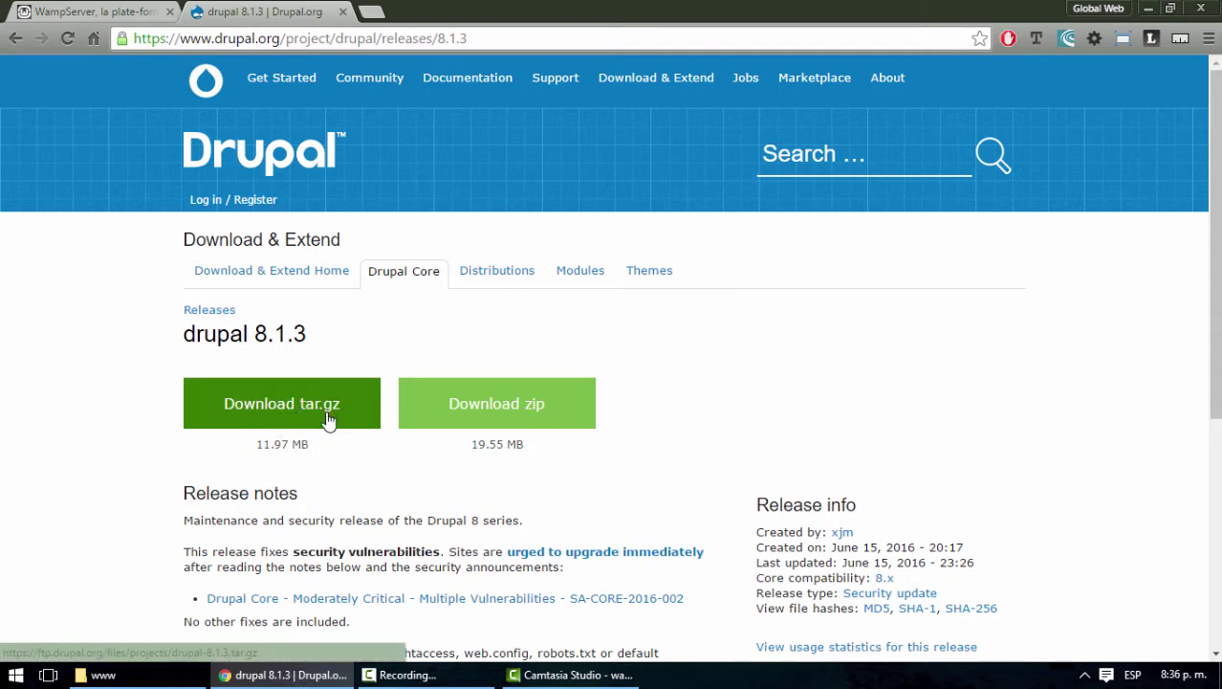
click(496, 413)
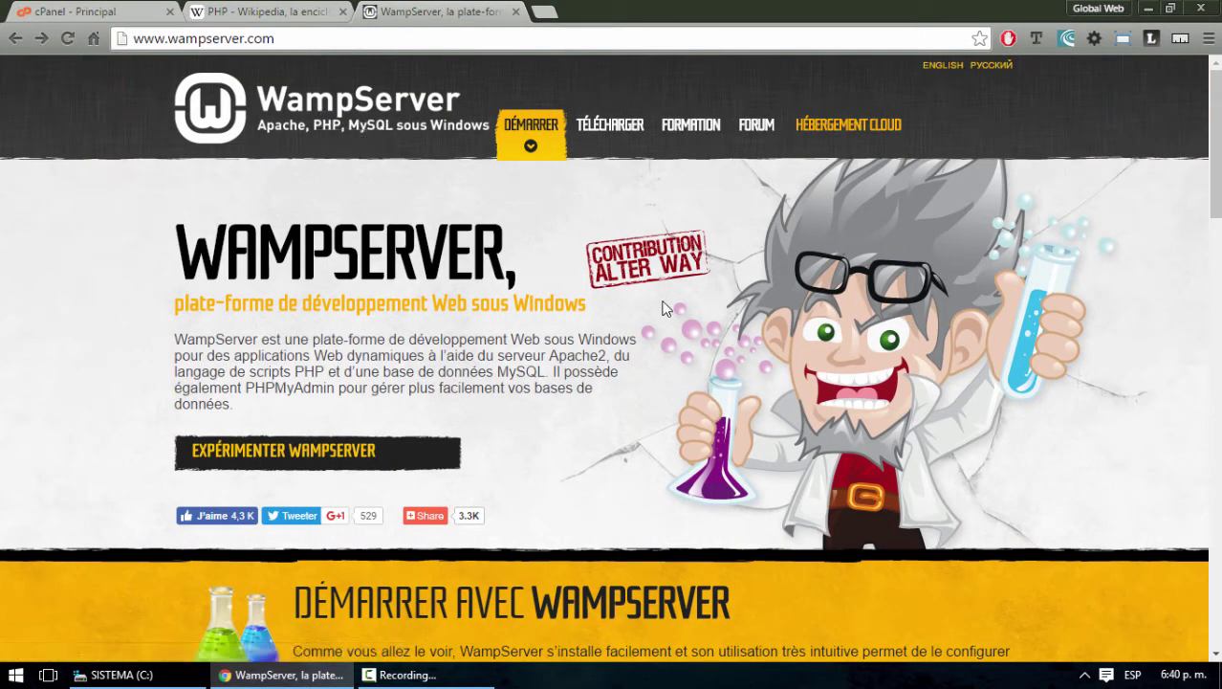
On the PHP Wikipedia article, highlight XAMPP, LAMP, WAMP and UwAmp in the heading
click(269, 11)
scroll(669, 356, up, 1)
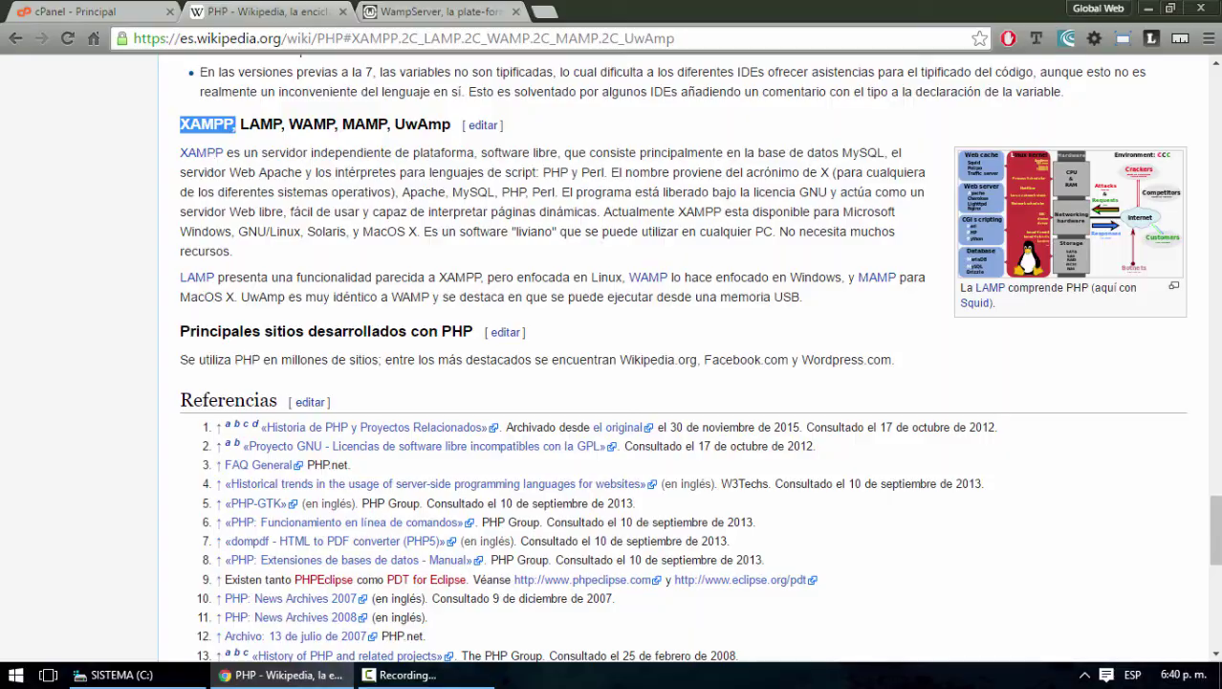
mouse_move(1216, 520)
mouse_down()
mouse_move(1217, 84)
mouse_move(1218, 531)
mouse_up()
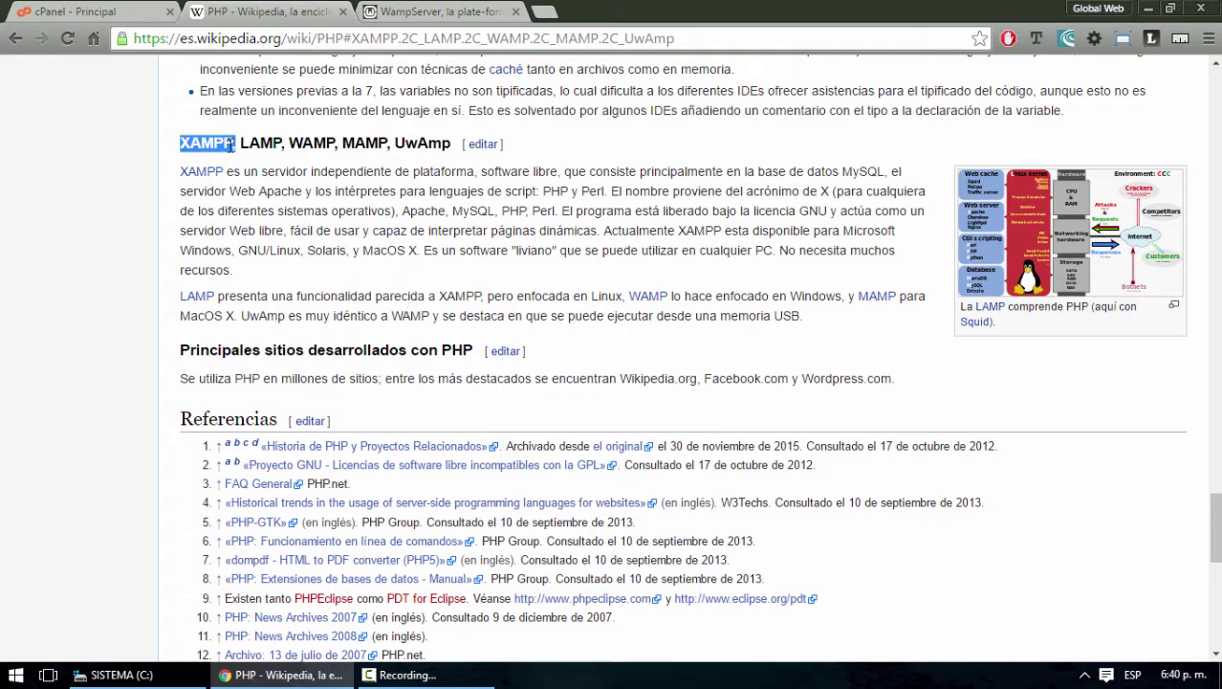
click(185, 143)
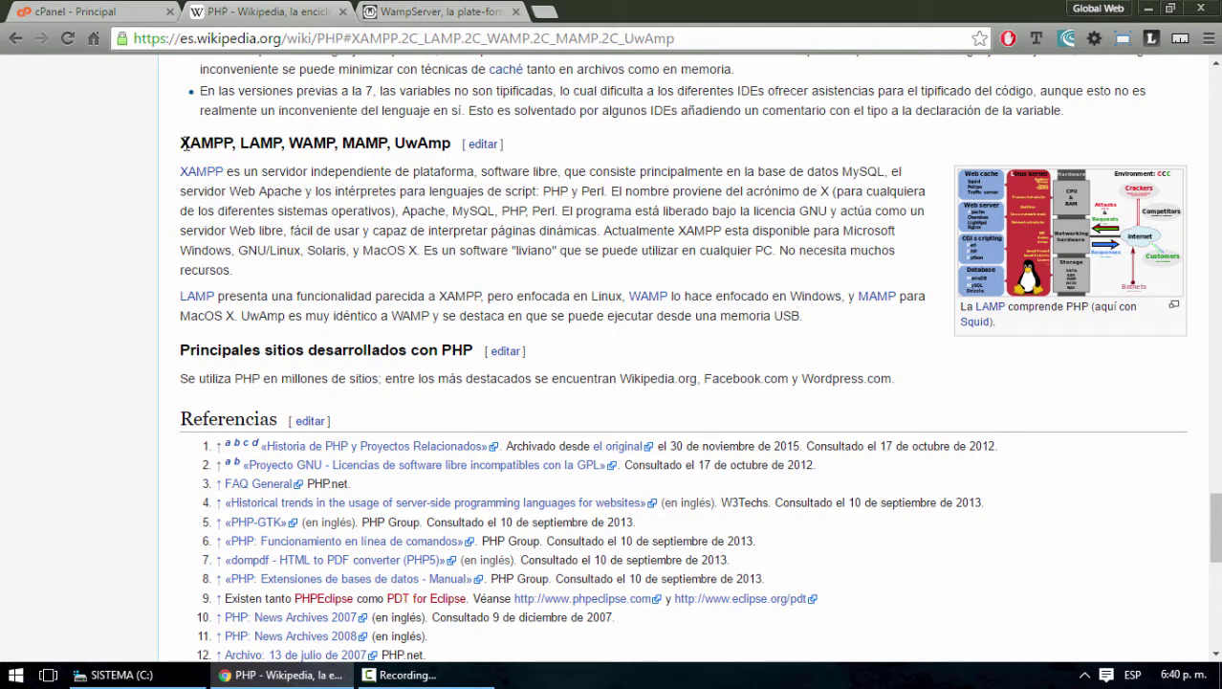
drag(190, 142, 179, 144)
click(185, 142)
drag(242, 142, 346, 142)
click(306, 162)
click(355, 145)
drag(399, 144, 450, 143)
Highlight WAMP, MAMP, LAMP and XAMPP again, then return to the WampServer homepage tab
click(434, 10)
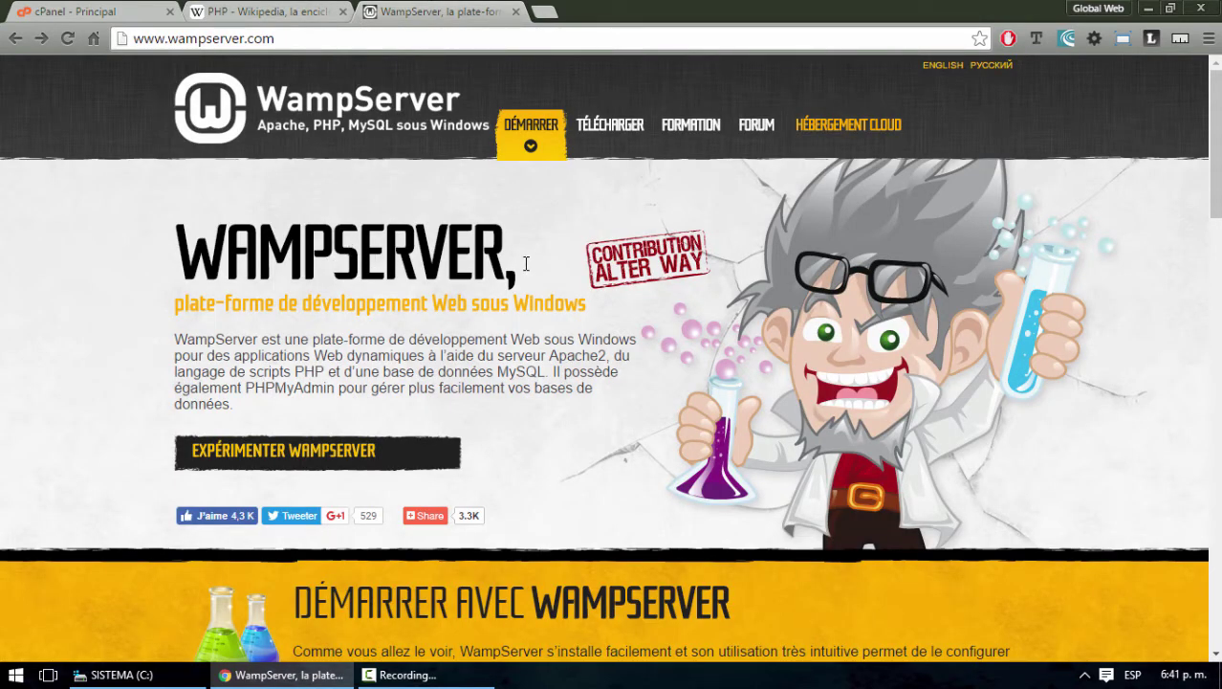
click(286, 11)
click(291, 142)
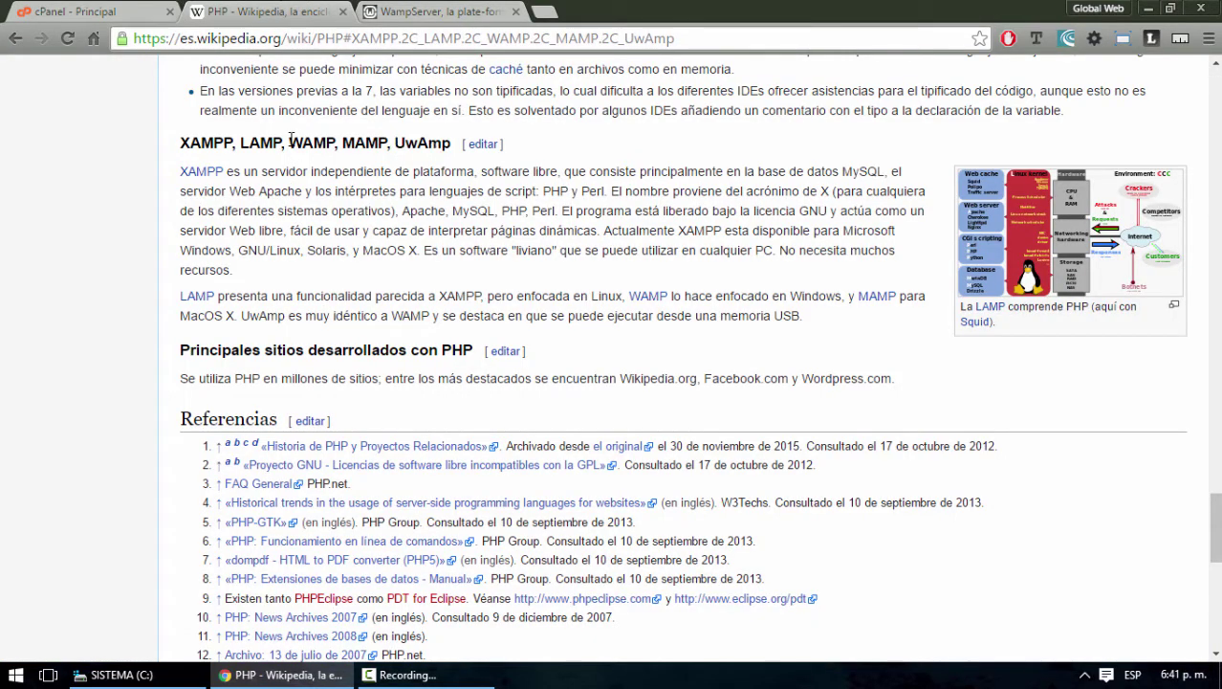
drag(292, 142, 335, 146)
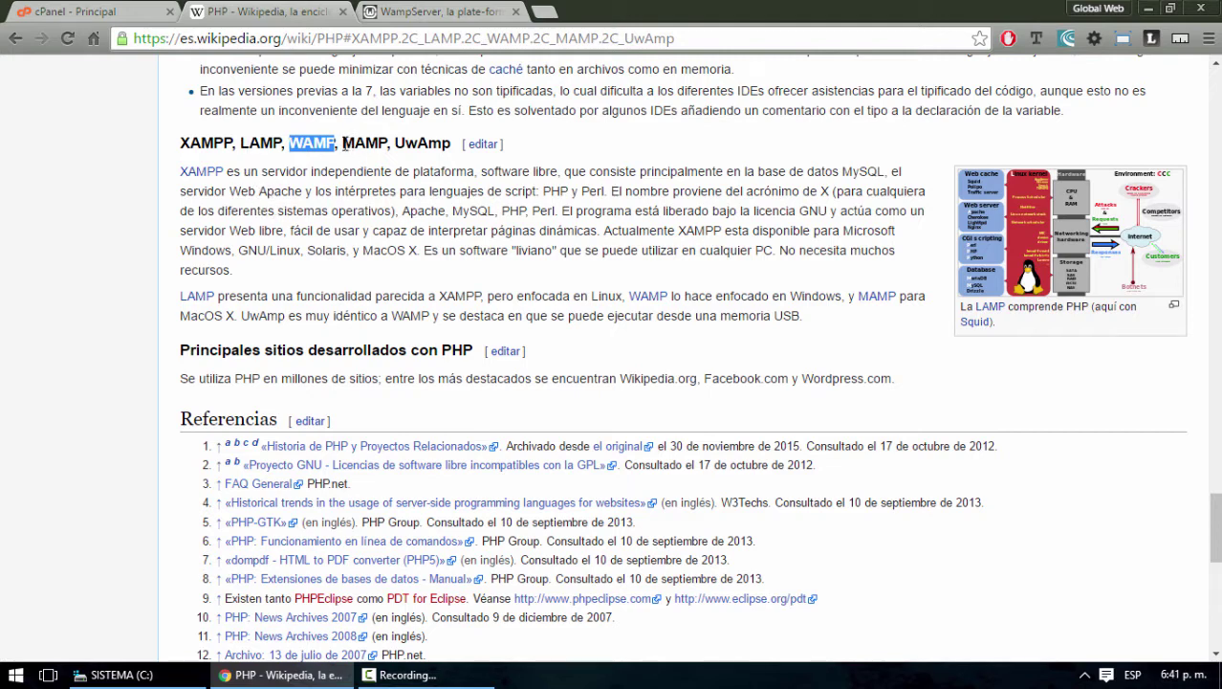
drag(343, 144, 383, 143)
drag(241, 144, 274, 148)
drag(227, 144, 187, 144)
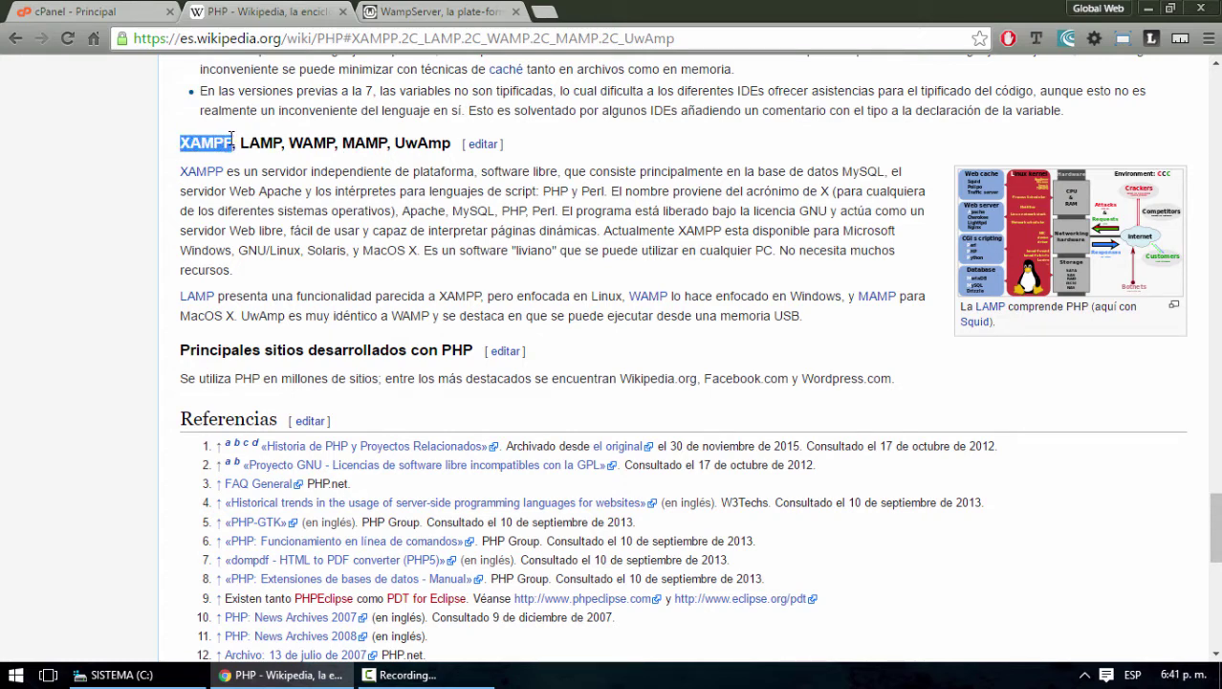
click(442, 13)
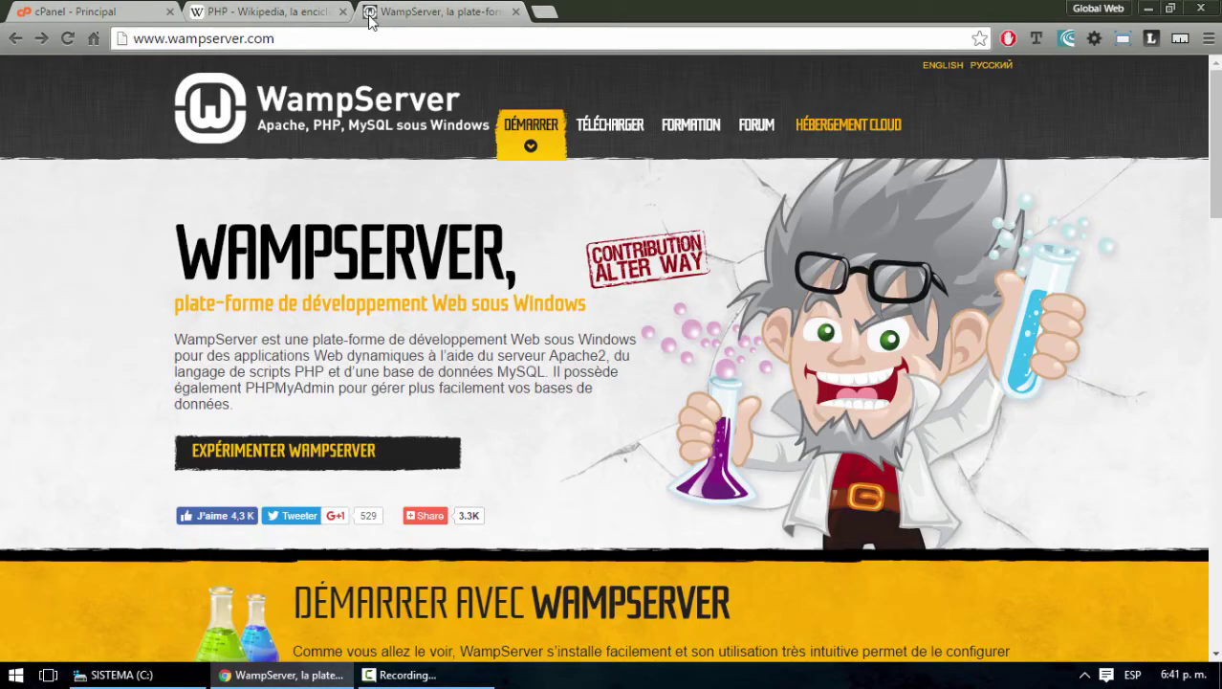
Close the PHP Wikipedia tab and scroll through the wampserver.com homepage
click(344, 11)
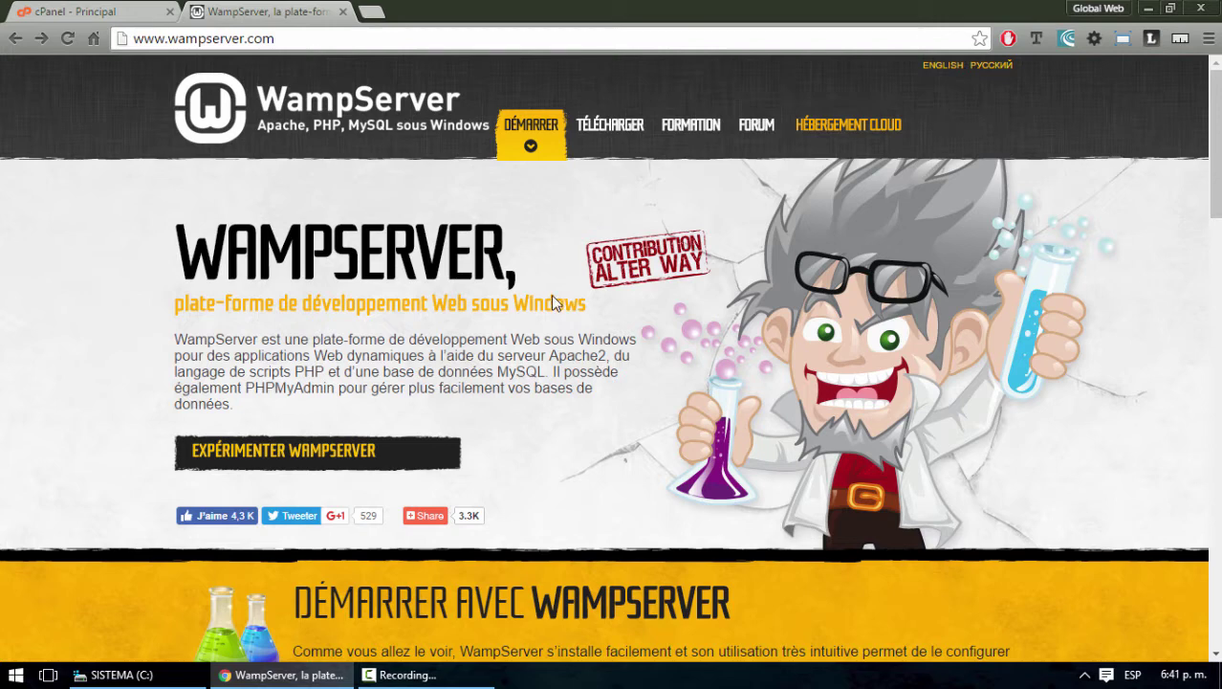
click(129, 38)
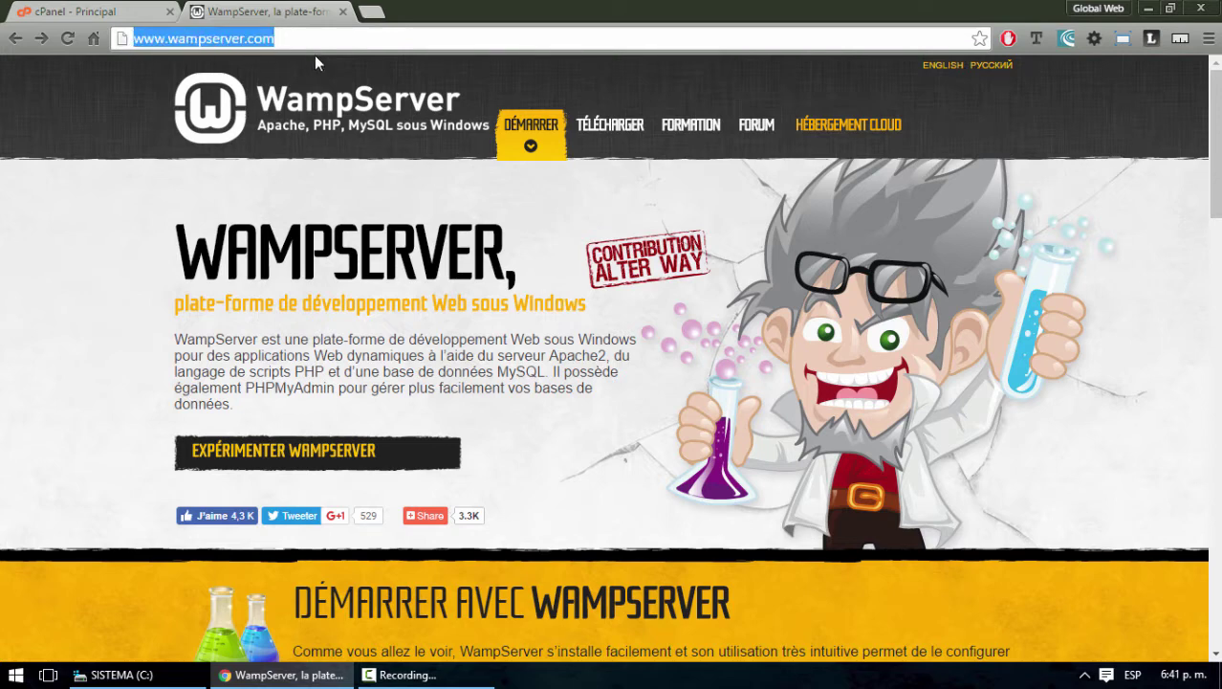
scroll(547, 312, down, 10)
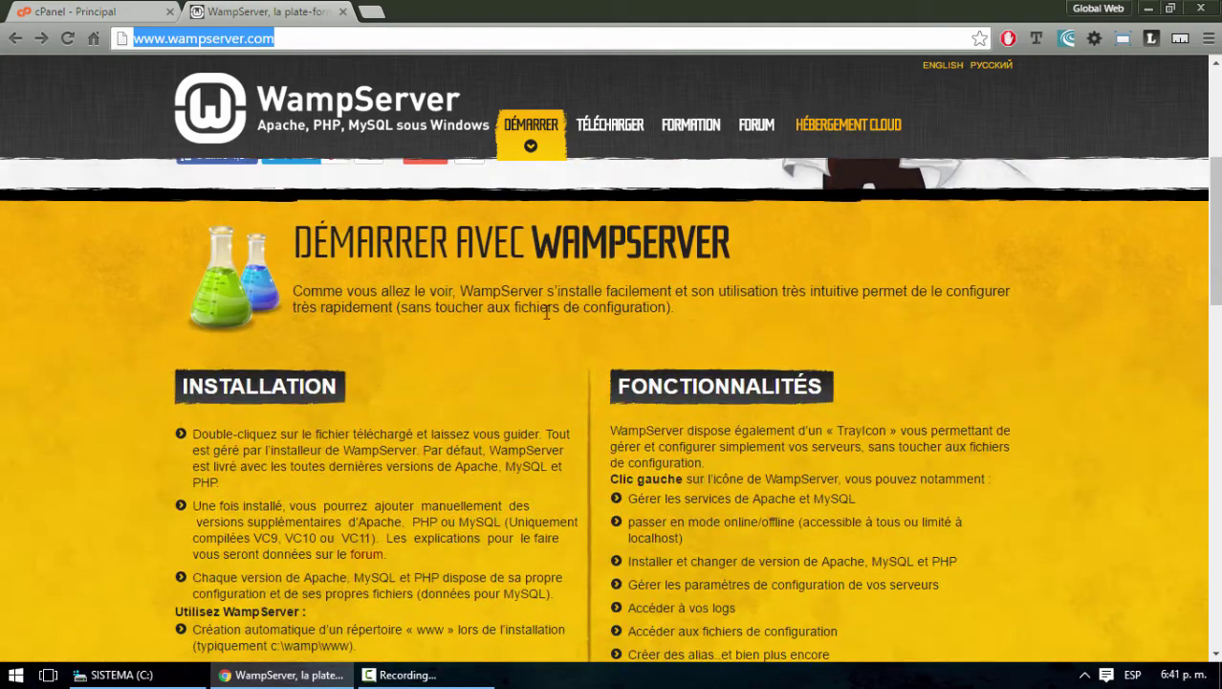
scroll(547, 312, up, 3)
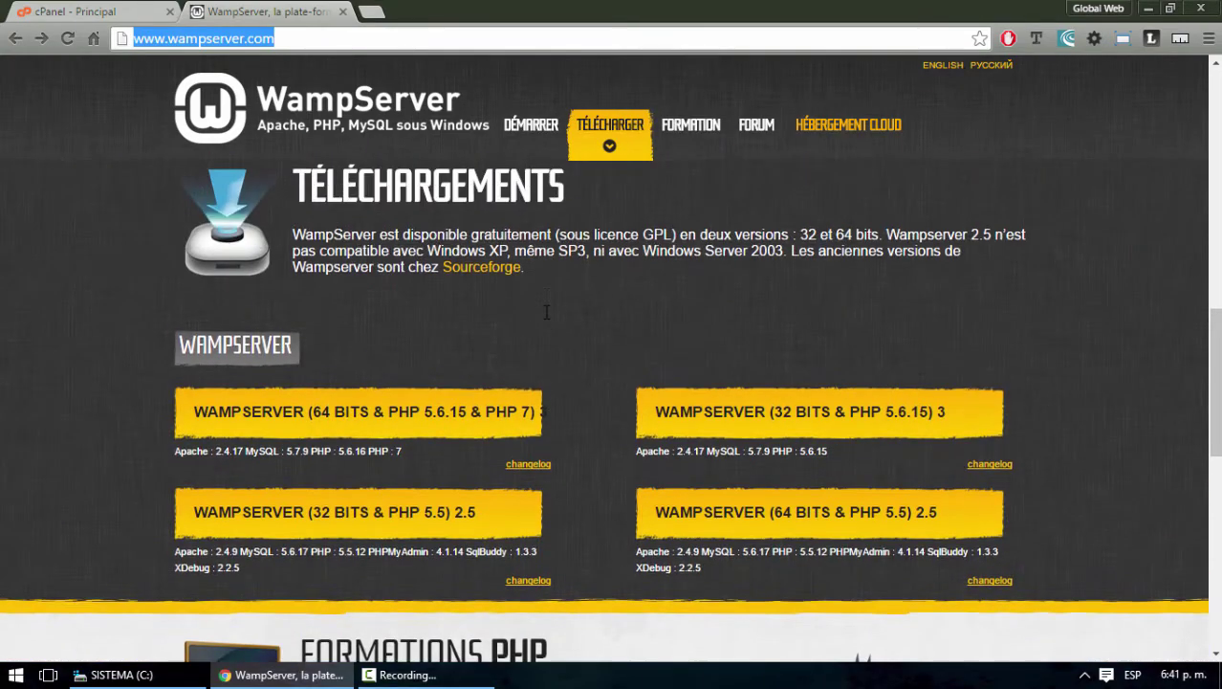
scroll(488, 357, down, 1)
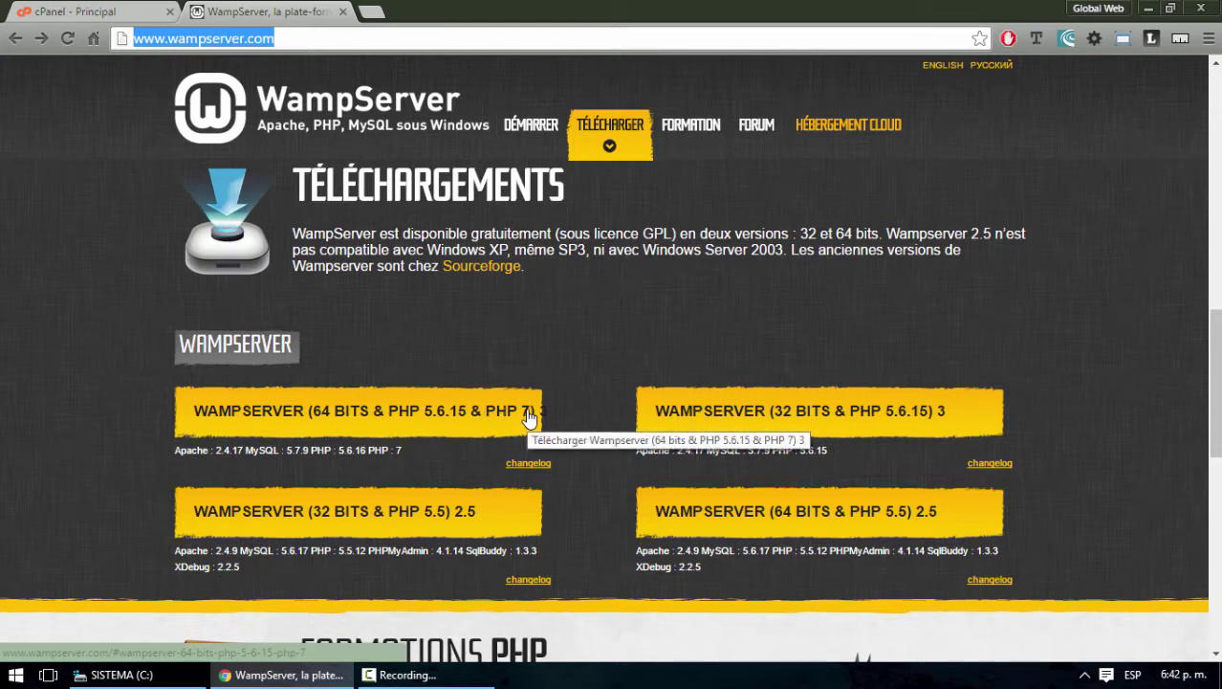
Select the wordpress, Joomla and drupal archives on the desktop, then scroll to Téléchargements
click(1148, 7)
drag(113, 364, 2, 100)
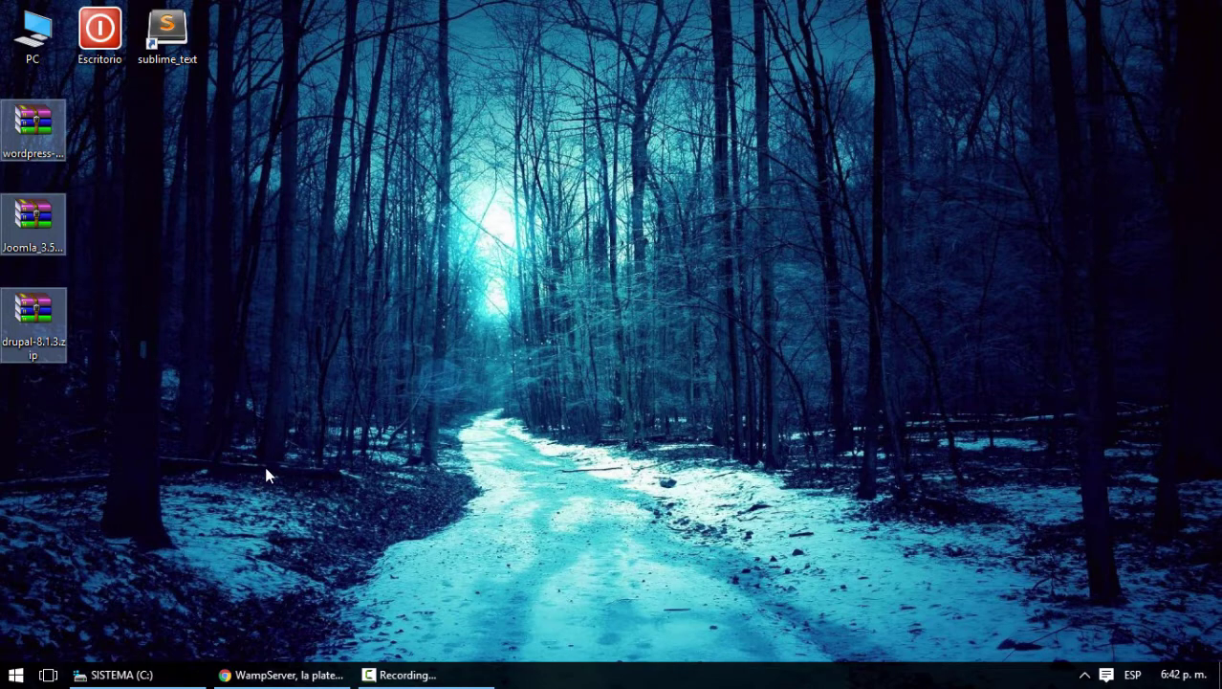
click(285, 666)
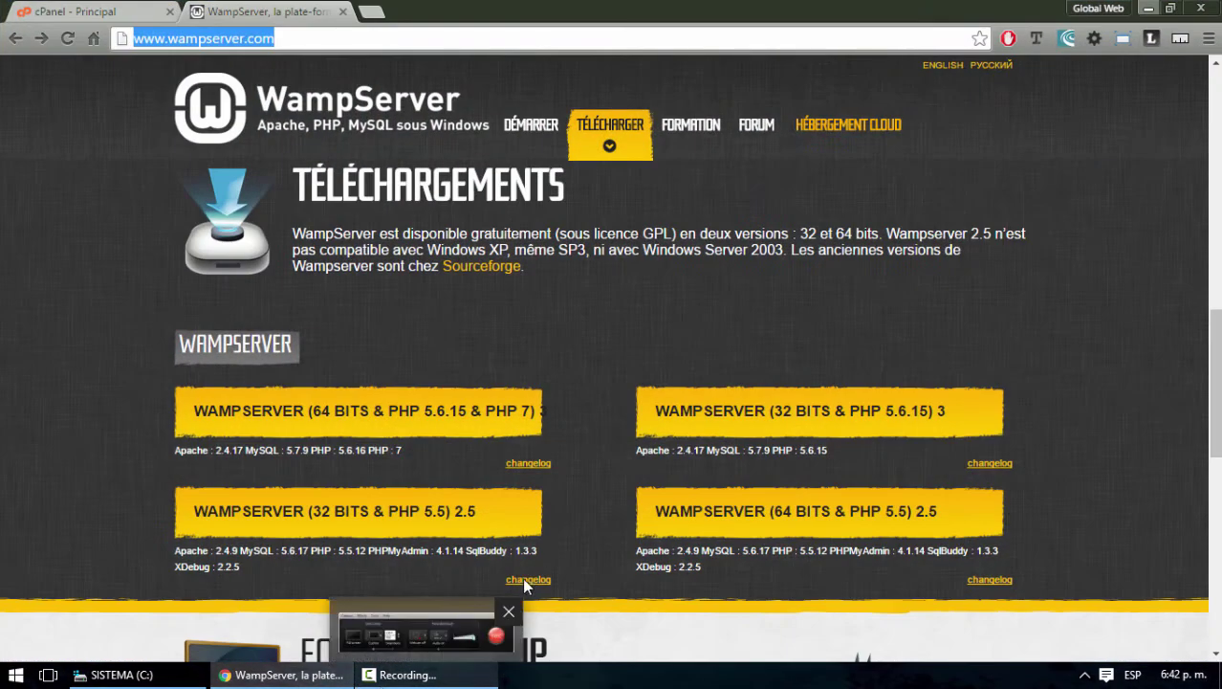
scroll(656, 356, down, 1)
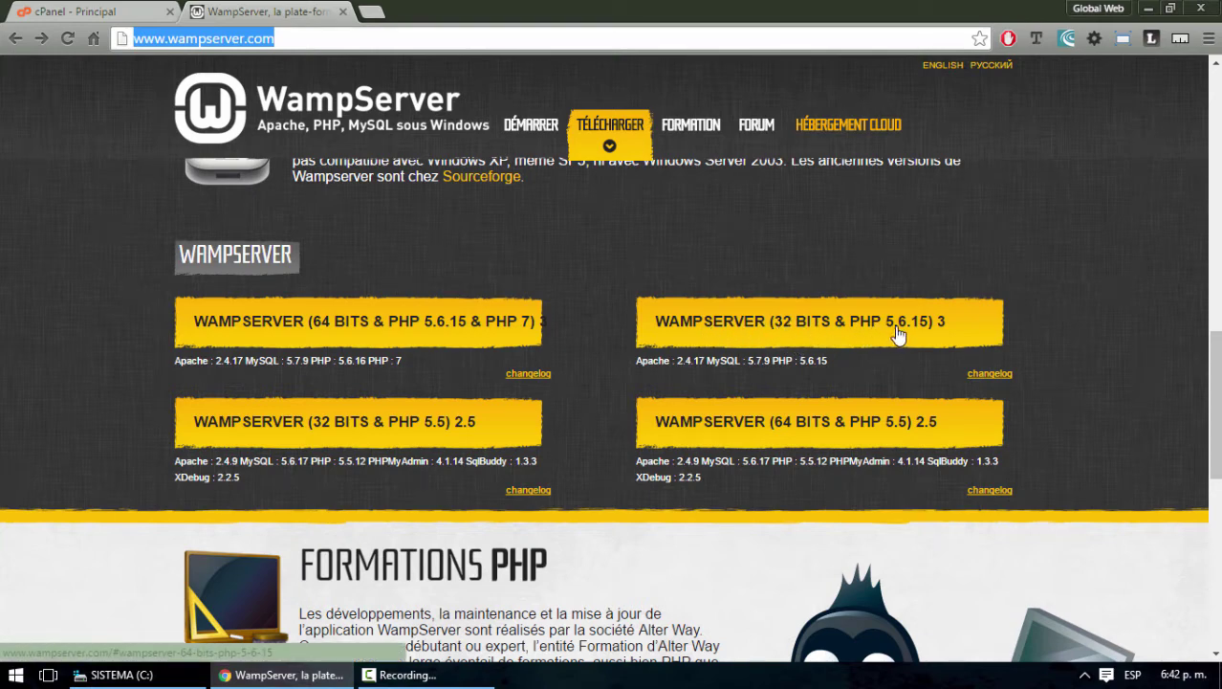
Save the WampServer 3 (32 bits, PHP 5.6.15) installer to the desktop via direct download, then return to cPanel
click(763, 329)
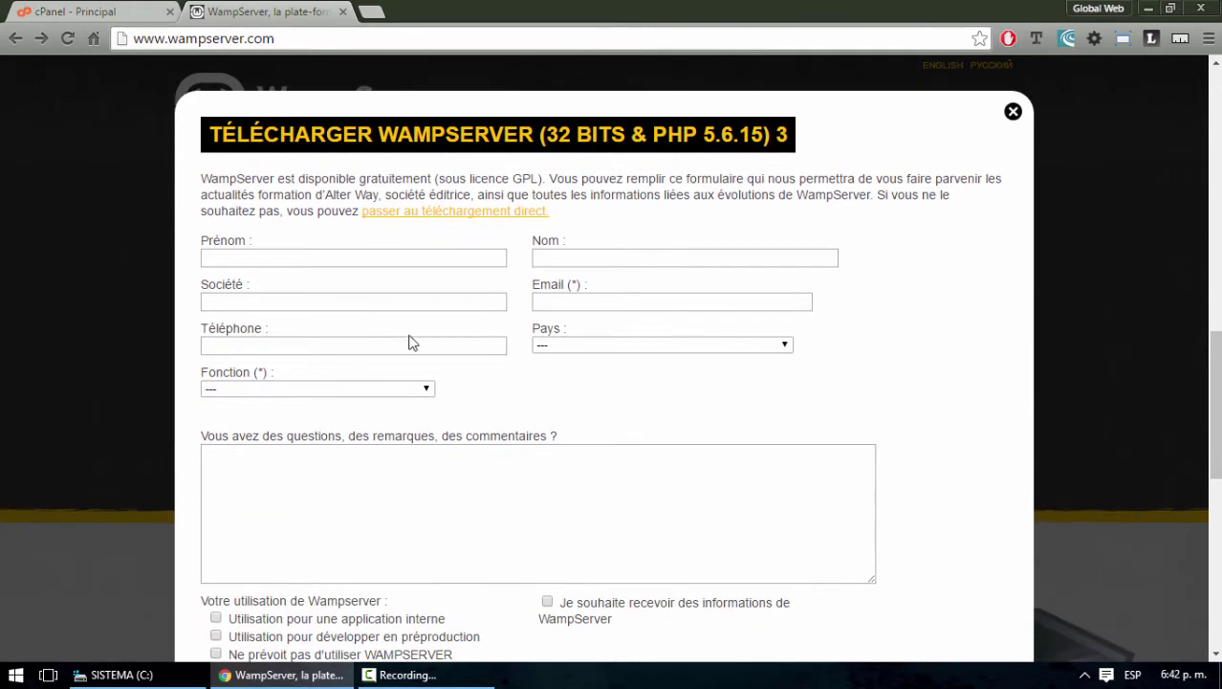
scroll(483, 396, down, 1)
scroll(483, 396, down, 4)
scroll(483, 396, up, 4)
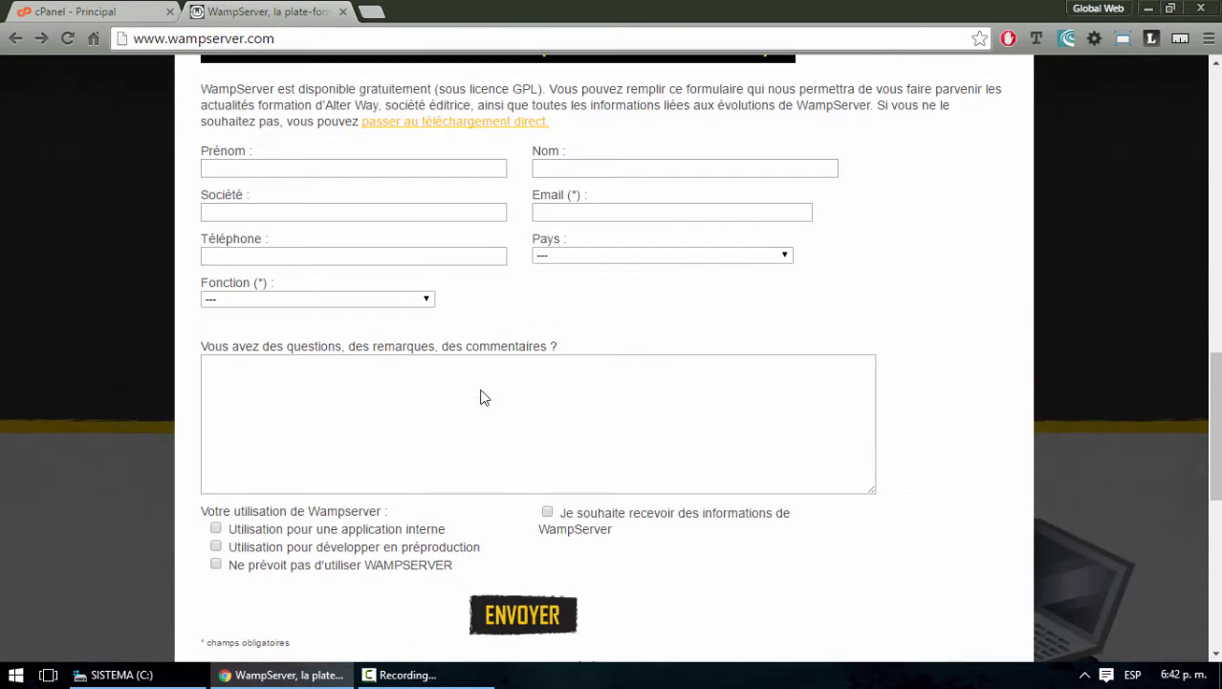
scroll(483, 392, up, 2)
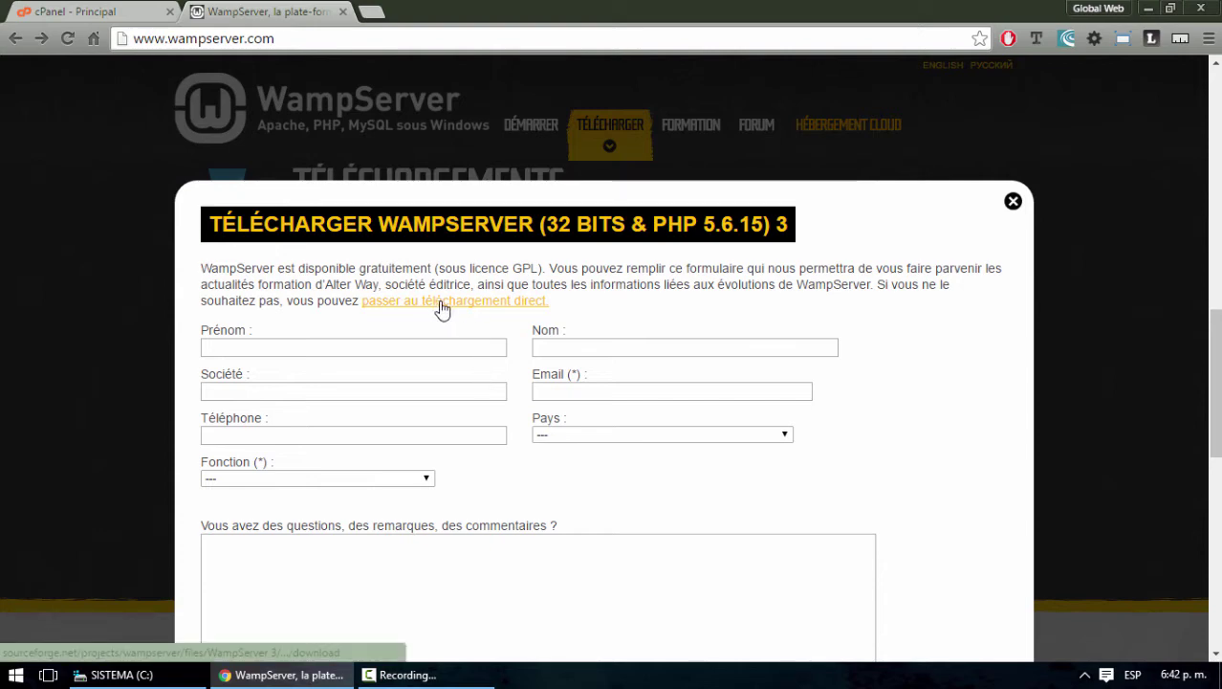
click(439, 305)
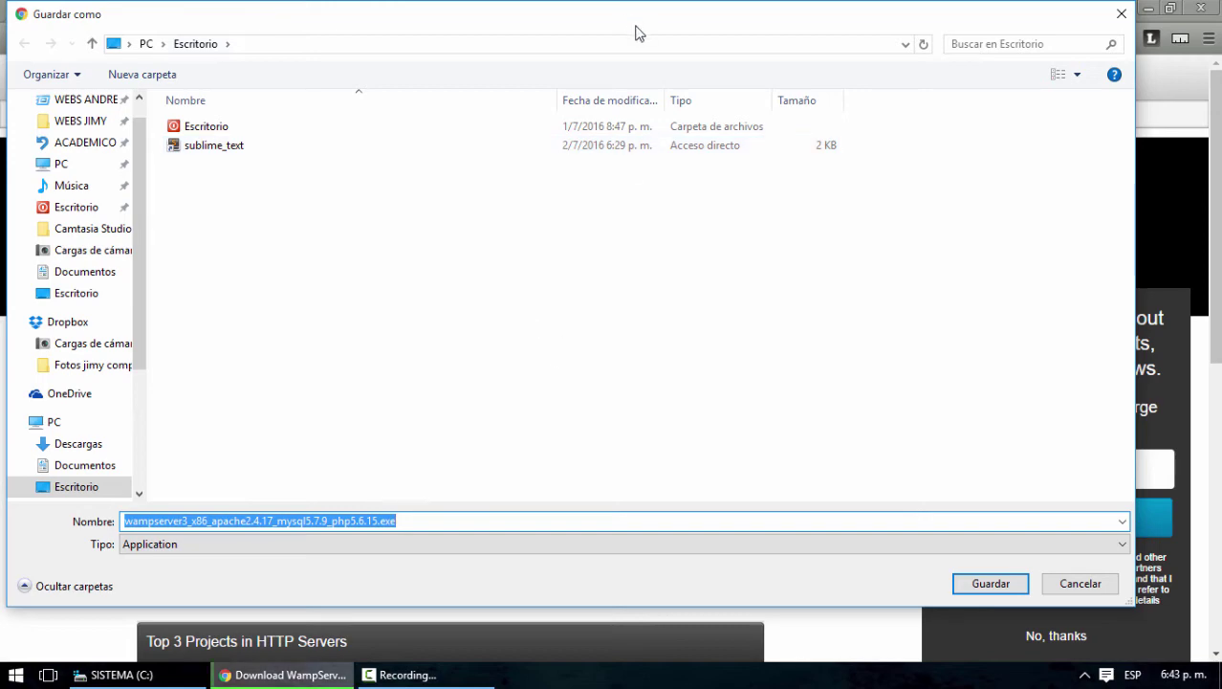
drag(633, 21, 646, 36)
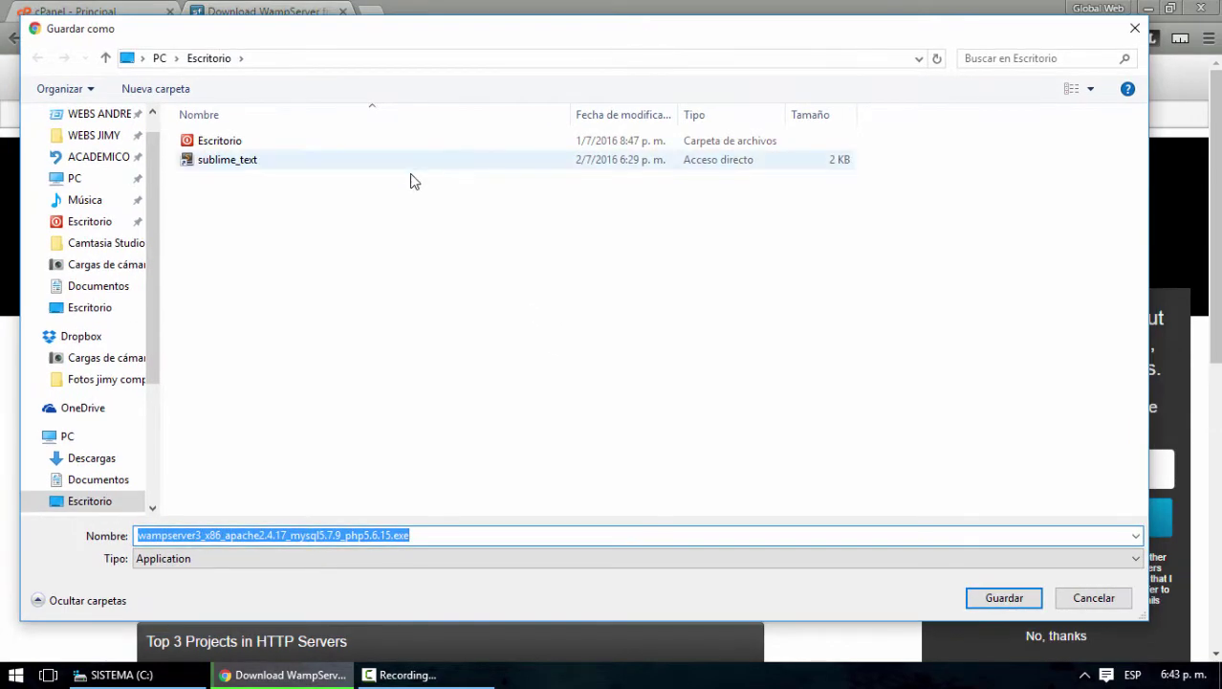
click(1004, 598)
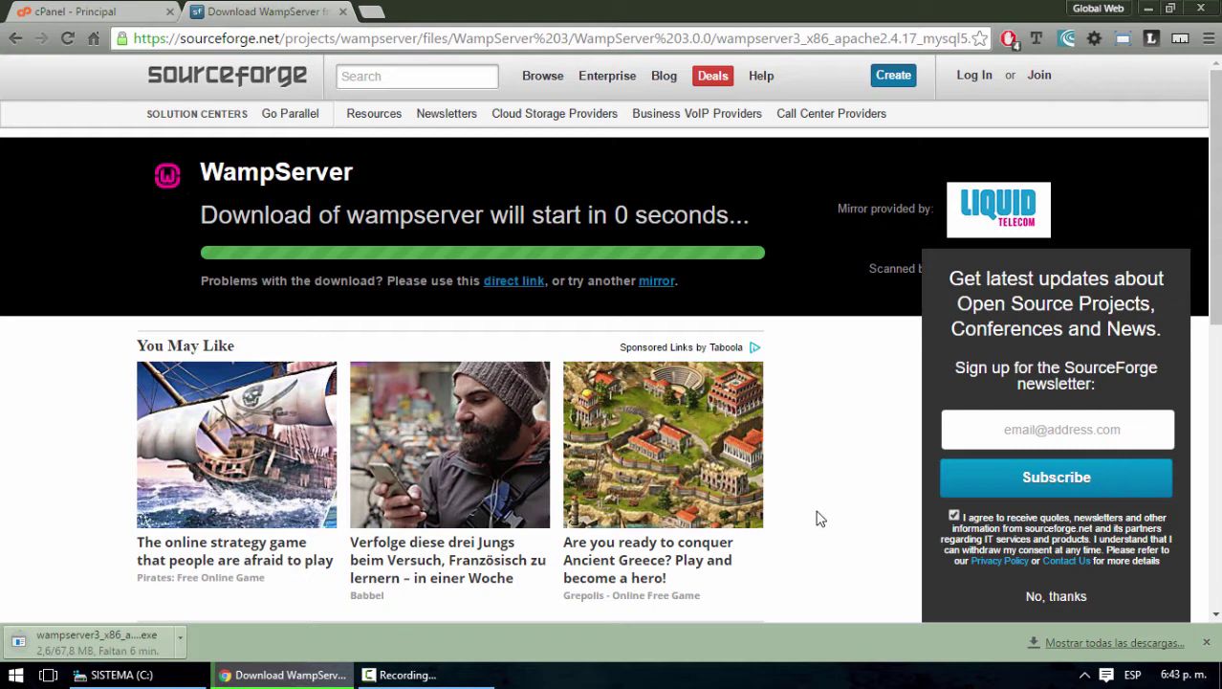
click(60, 12)
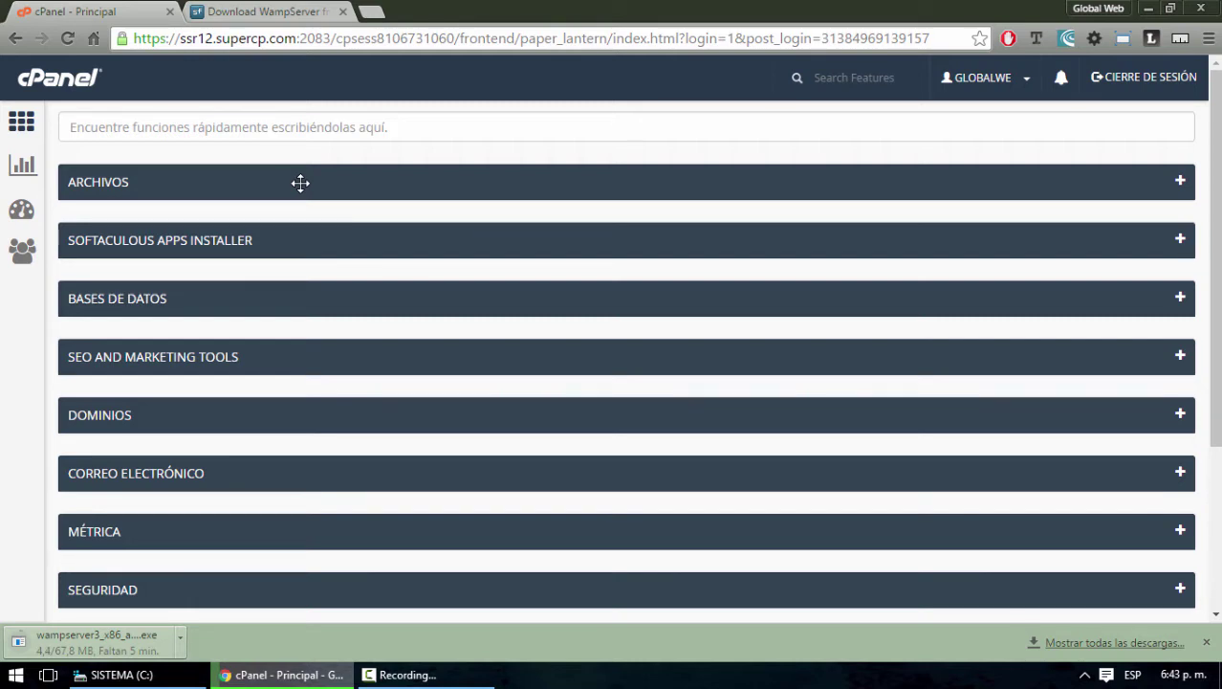
click(274, 13)
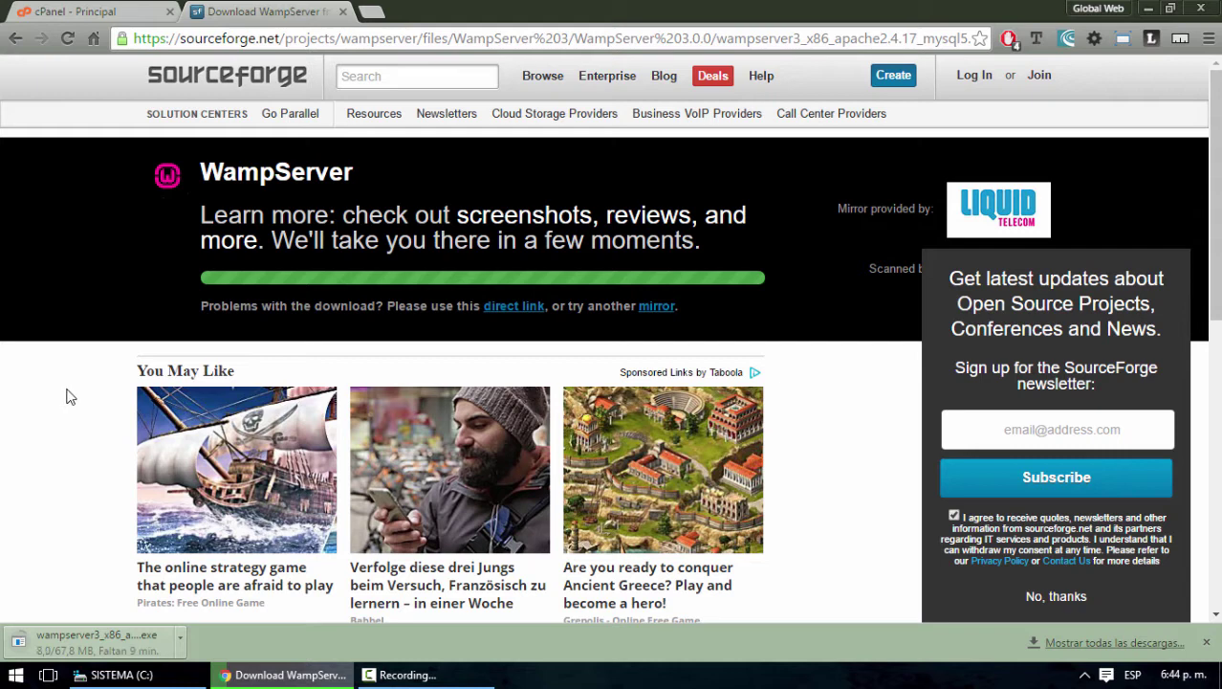
click(82, 14)
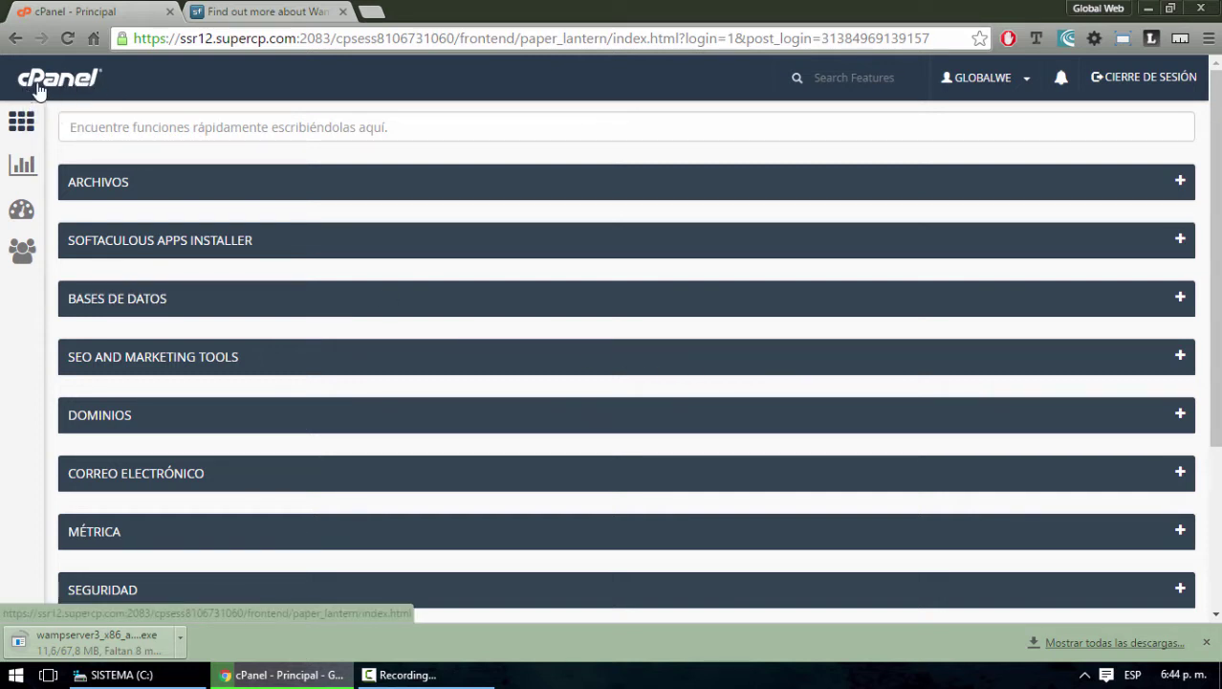
click(267, 12)
click(97, 13)
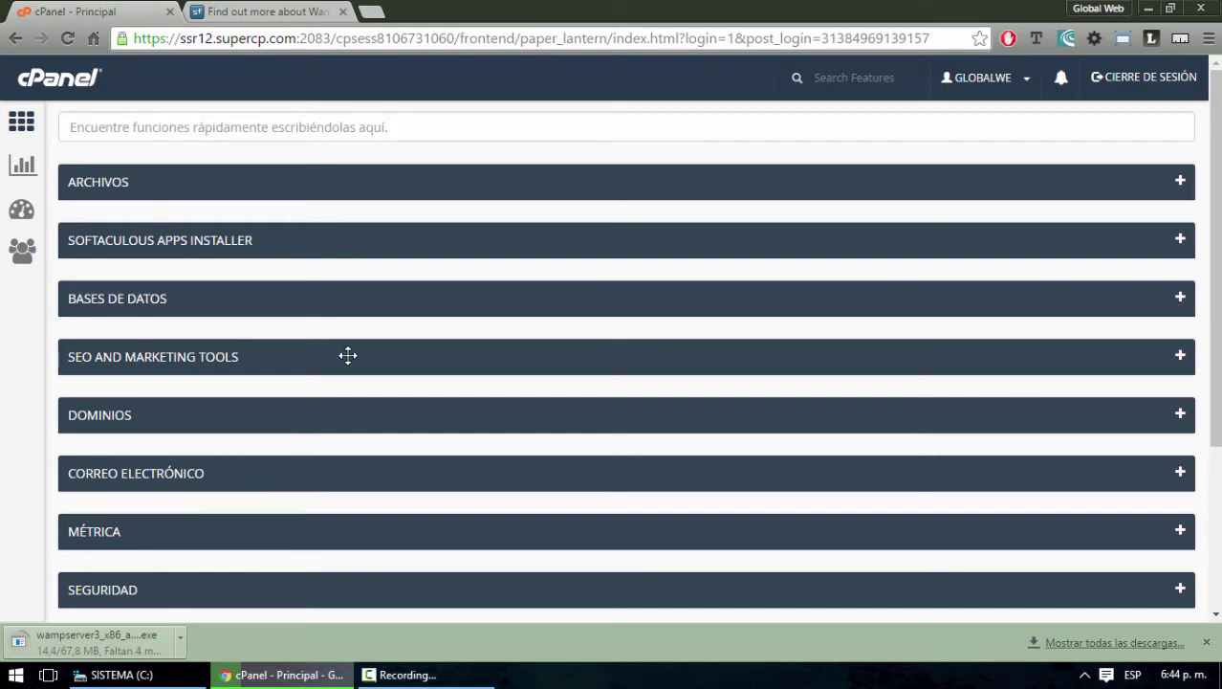
Expand BASES DE DATOS in cPanel and launch phpMyAdmin, after checking the download's progress
click(1180, 301)
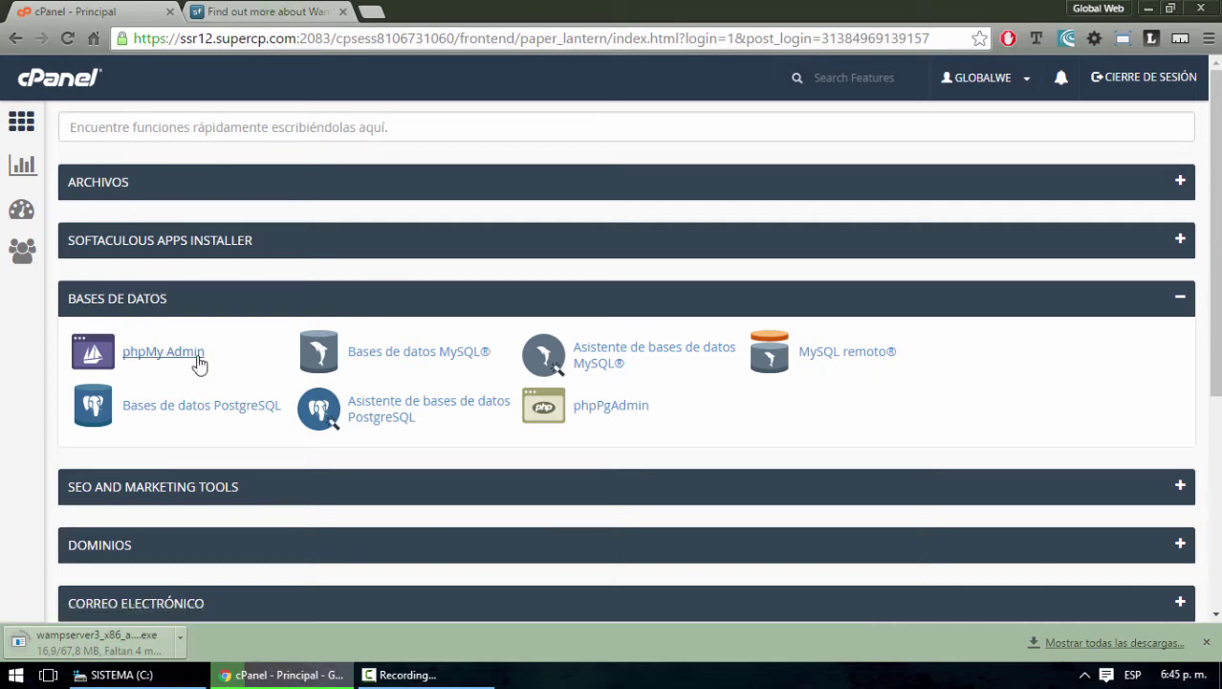
click(205, 14)
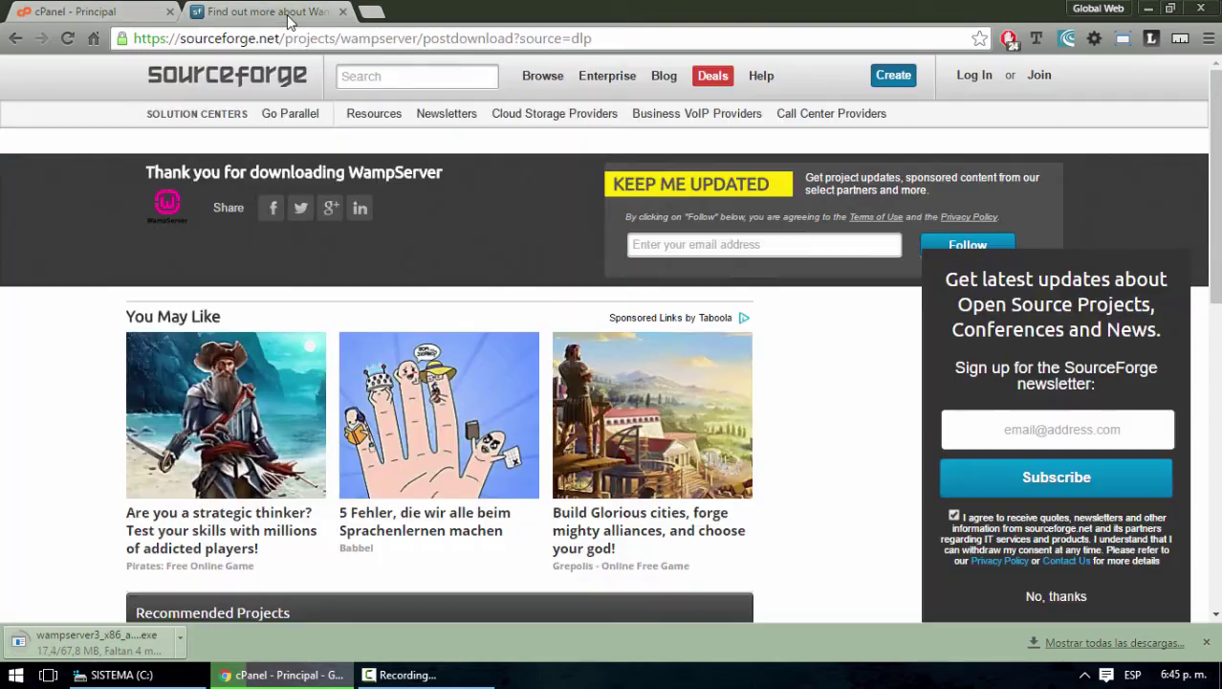
click(109, 17)
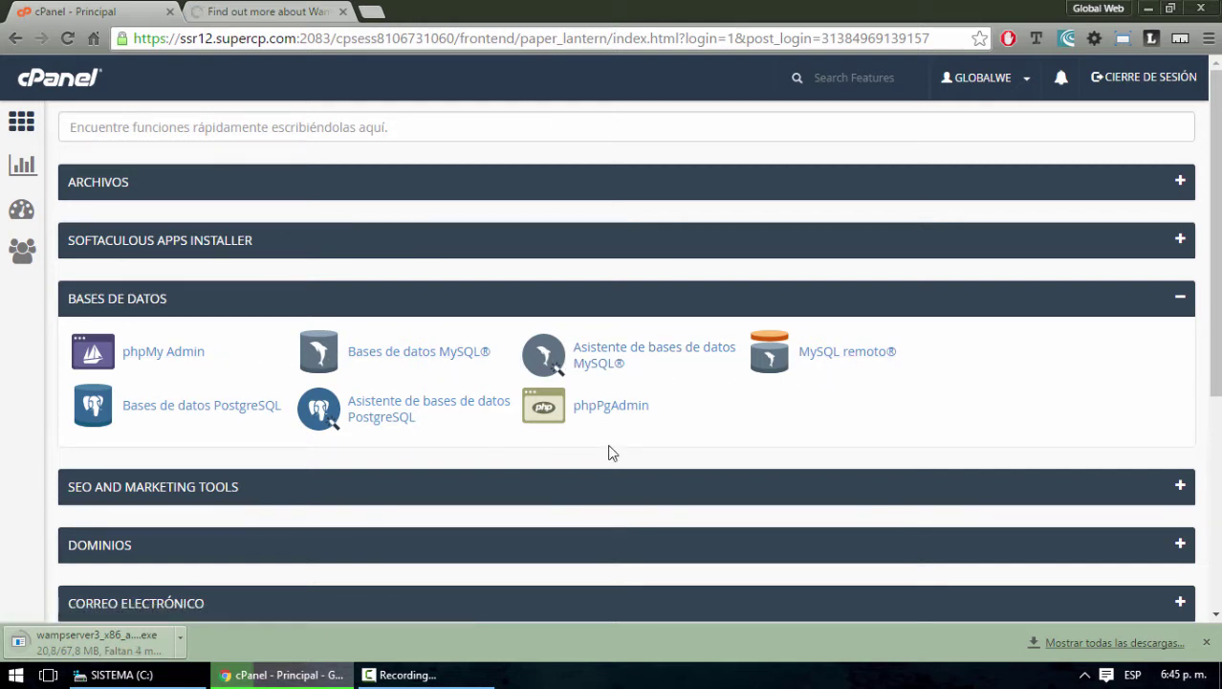
click(162, 354)
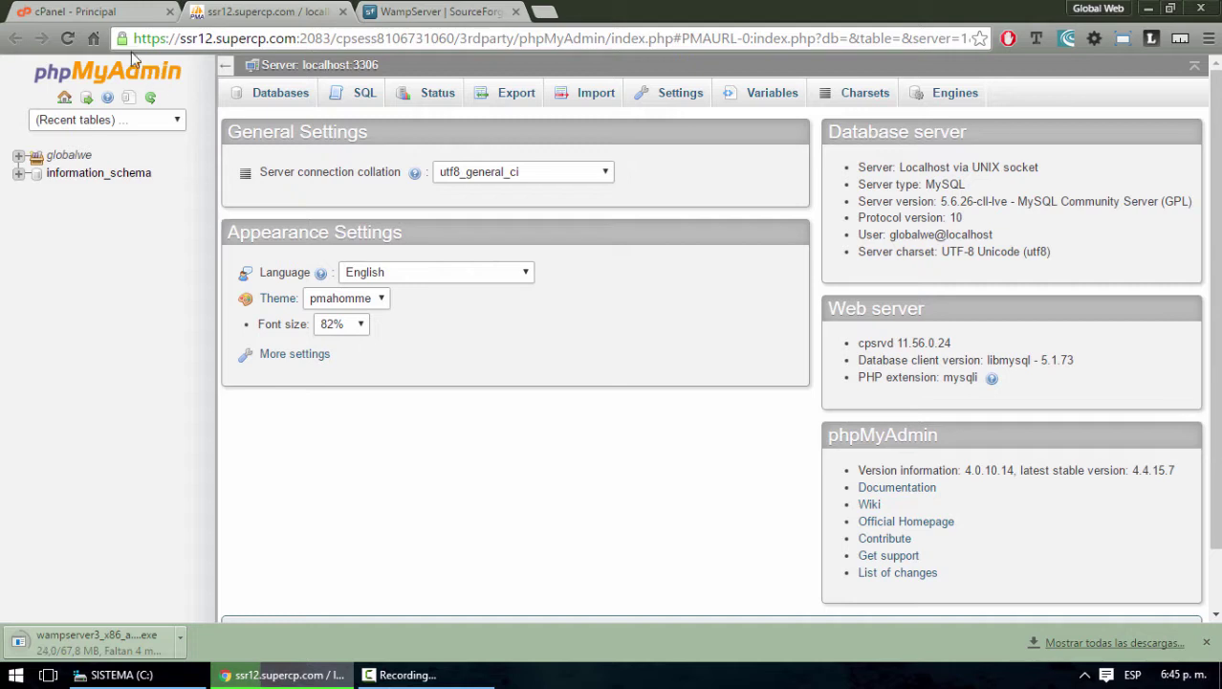
Expand and then collapse the information_schema table list in phpMyAdmin's navigation tree
click(115, 13)
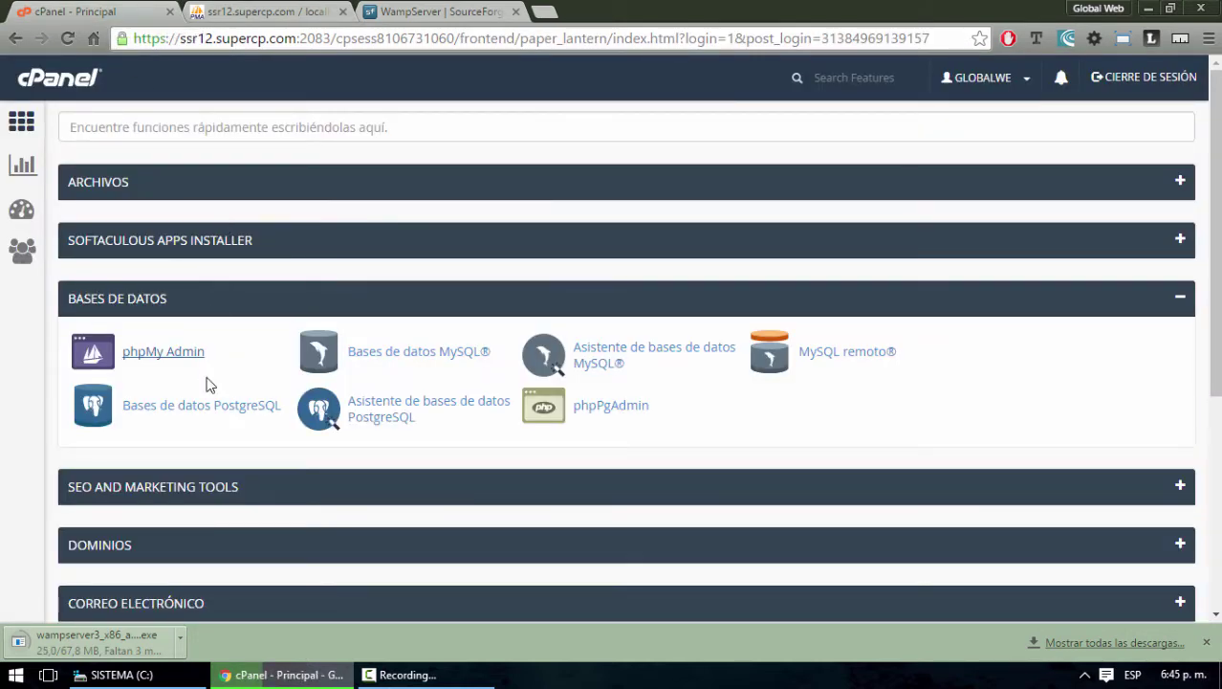
click(277, 11)
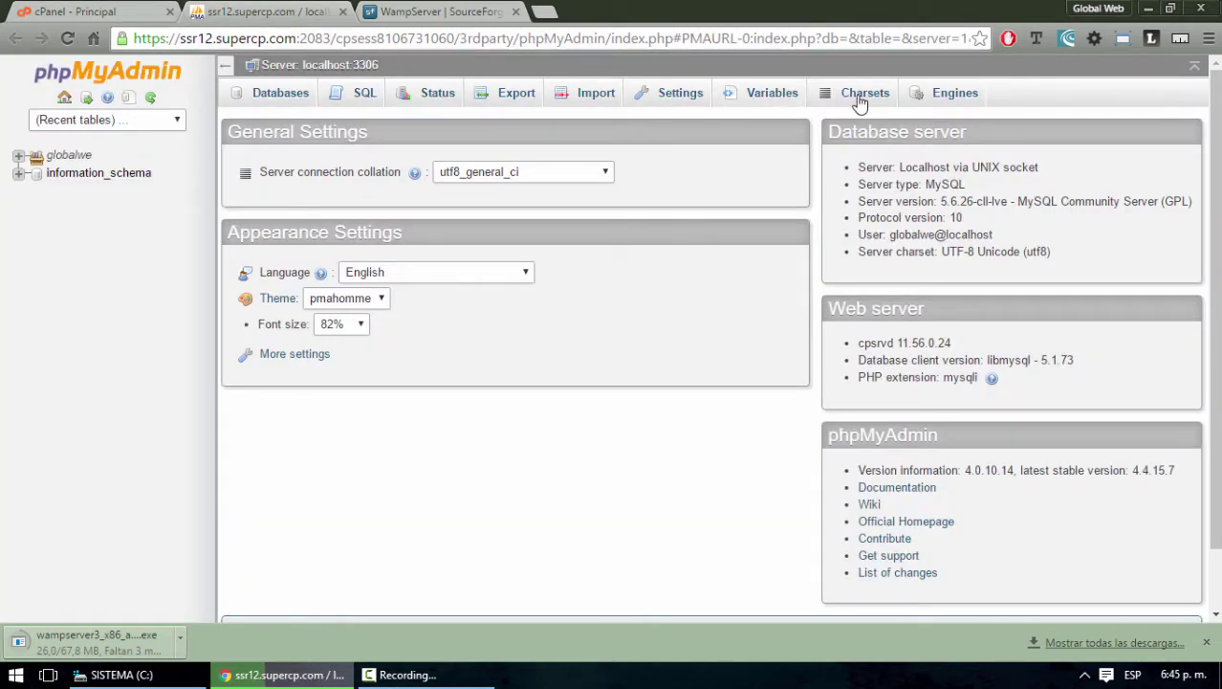
click(16, 174)
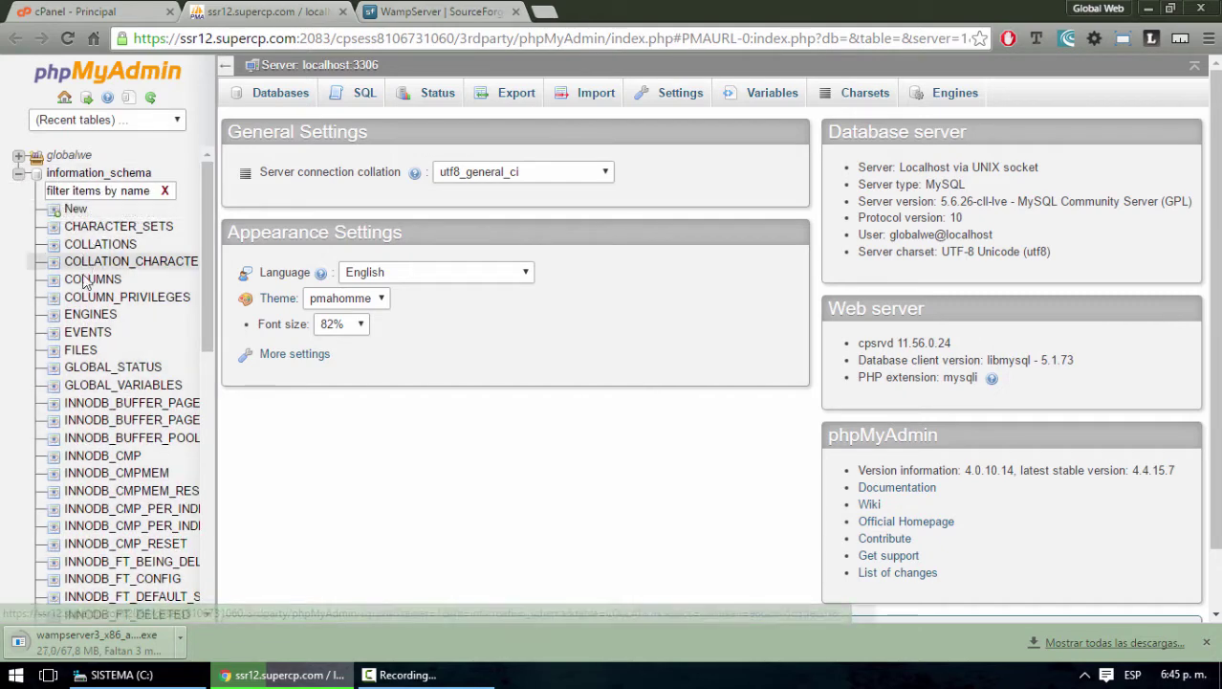
scroll(165, 435, down, 6)
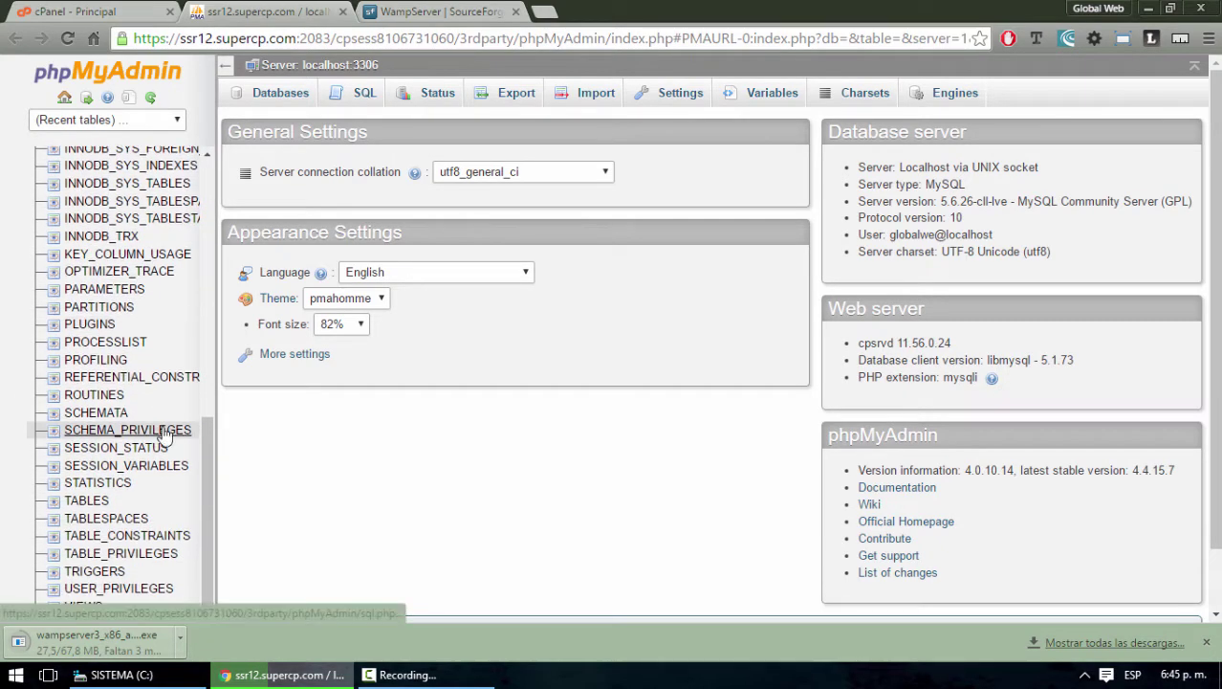
scroll(165, 436, up, 7)
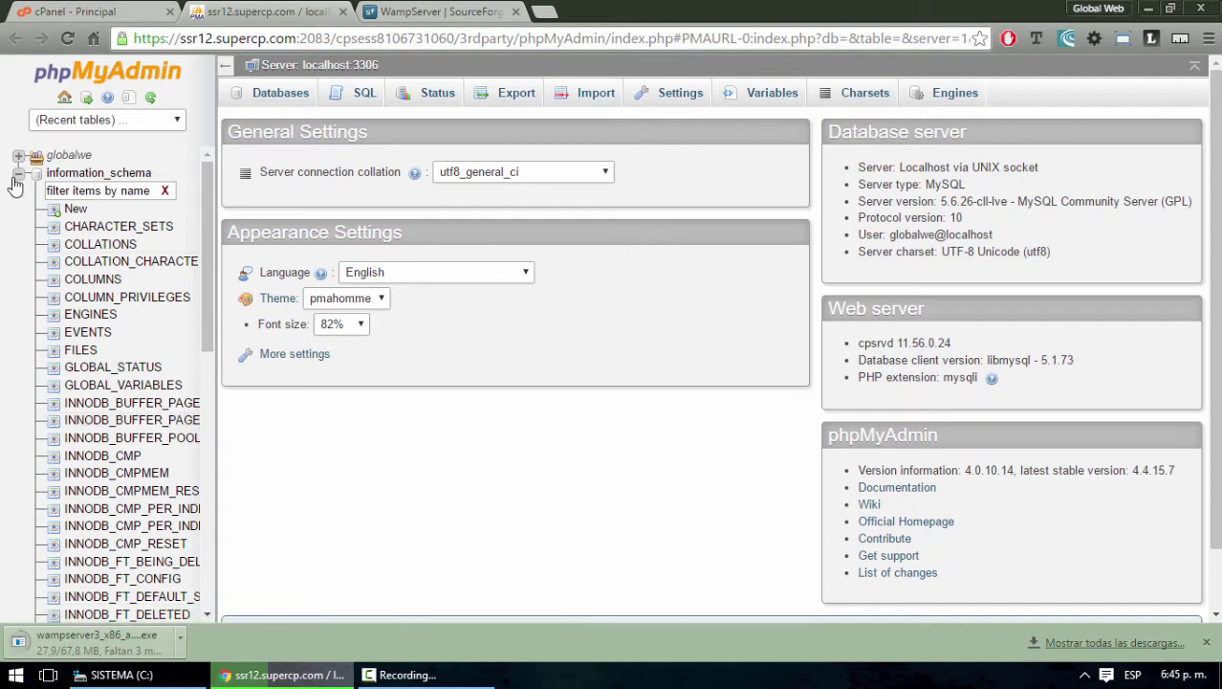
click(17, 176)
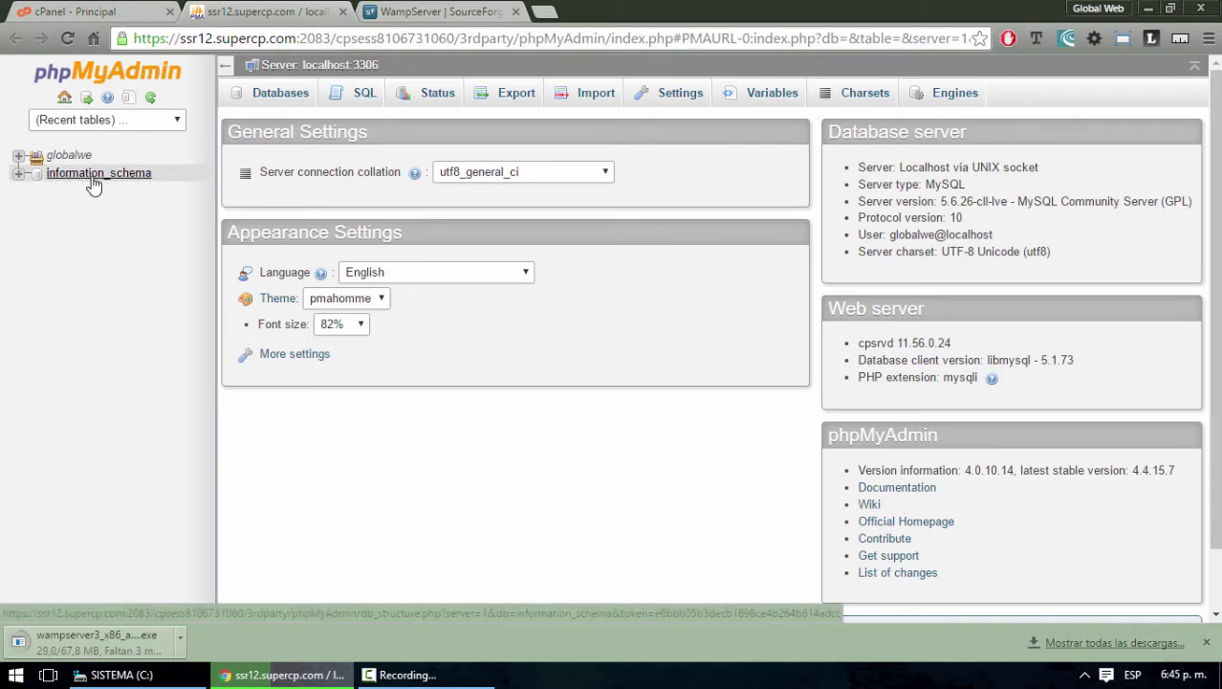
Check the cPanel and SourceForge tabs, then open phpMyAdmin's interface Language dropdown
click(93, 11)
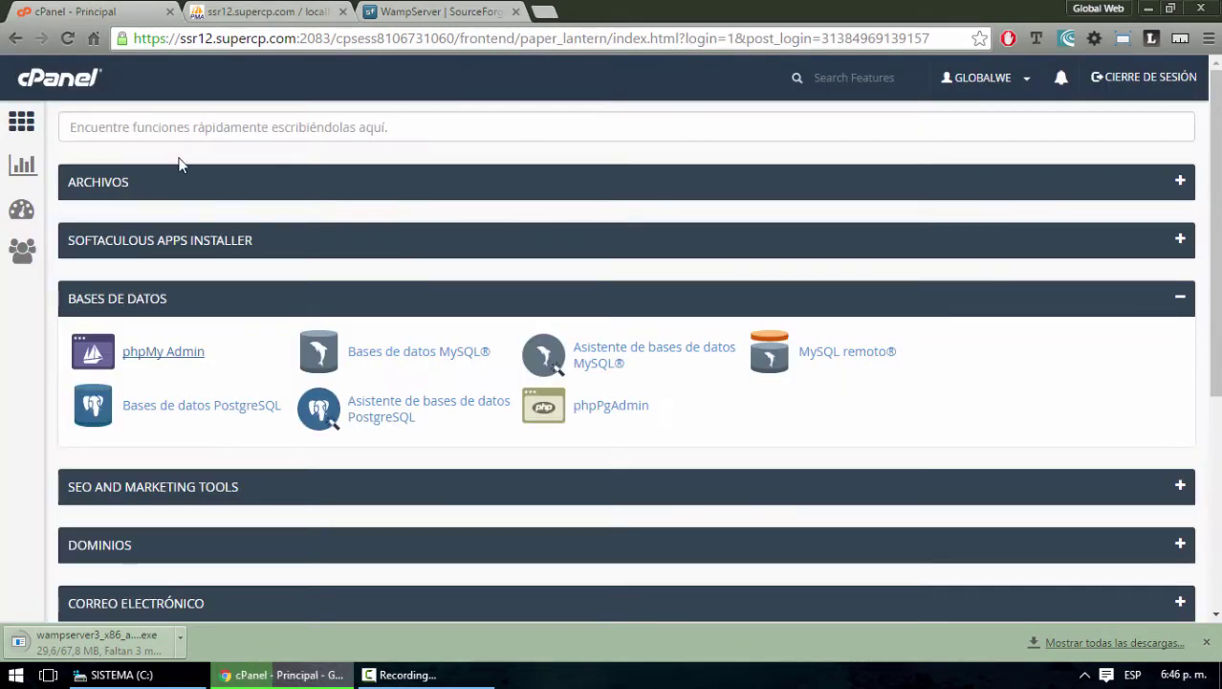
click(268, 11)
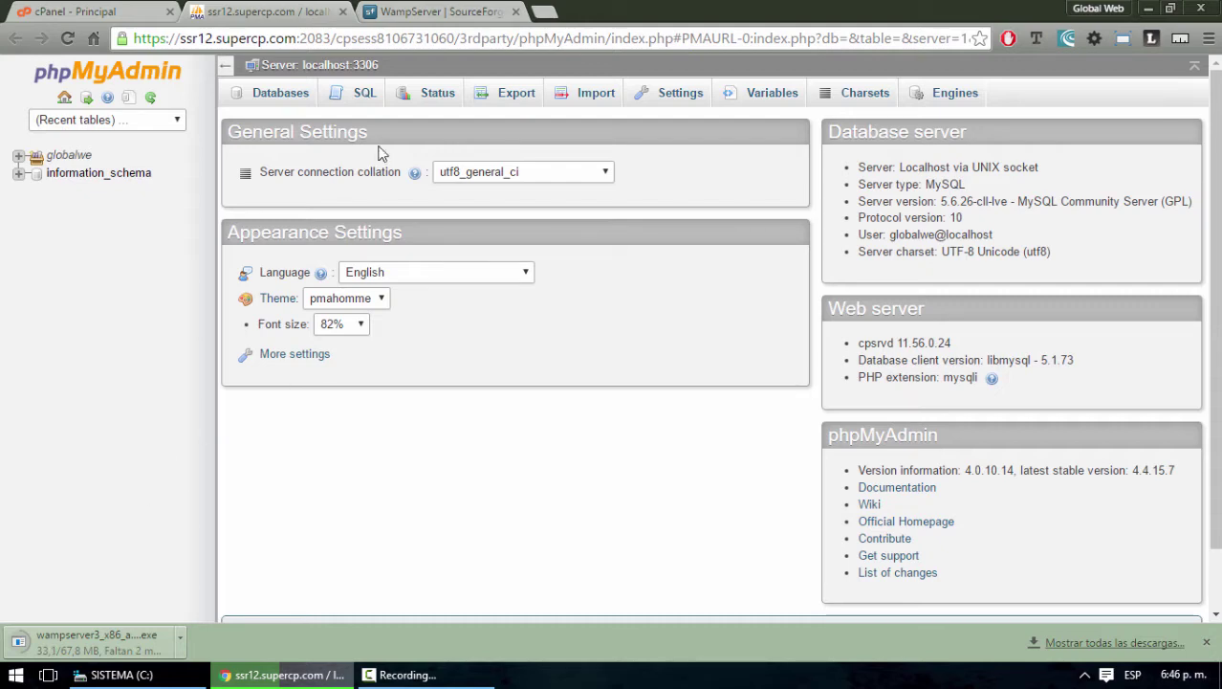
click(445, 14)
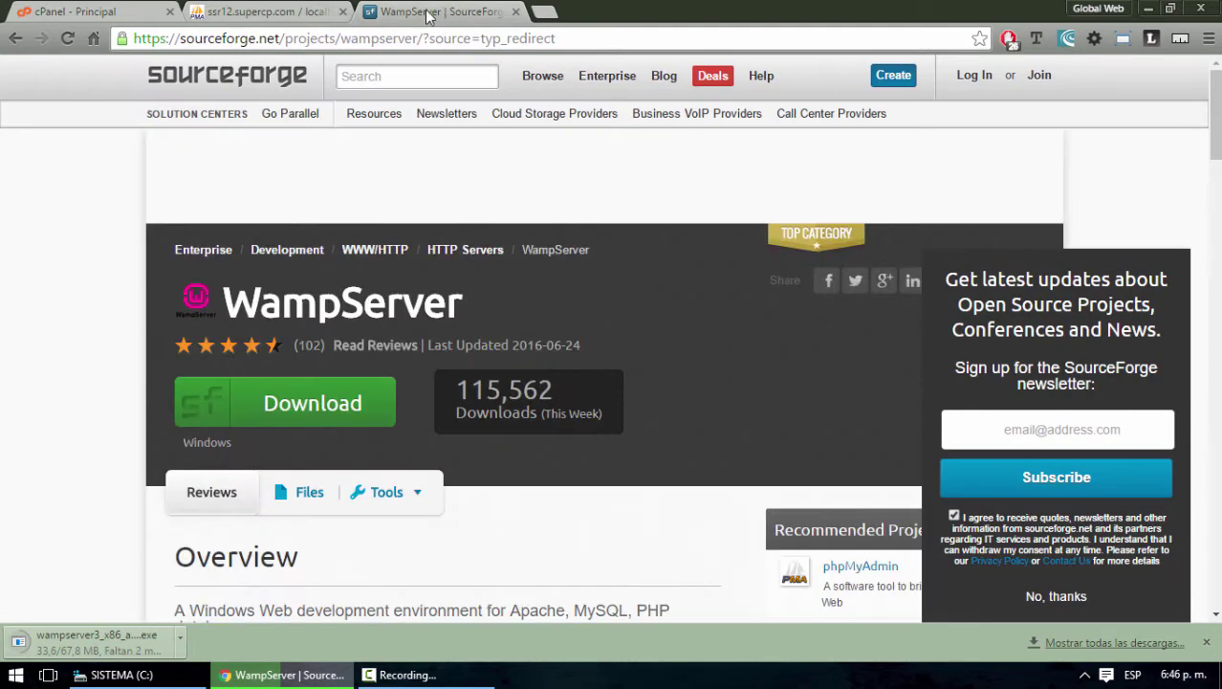
click(239, 9)
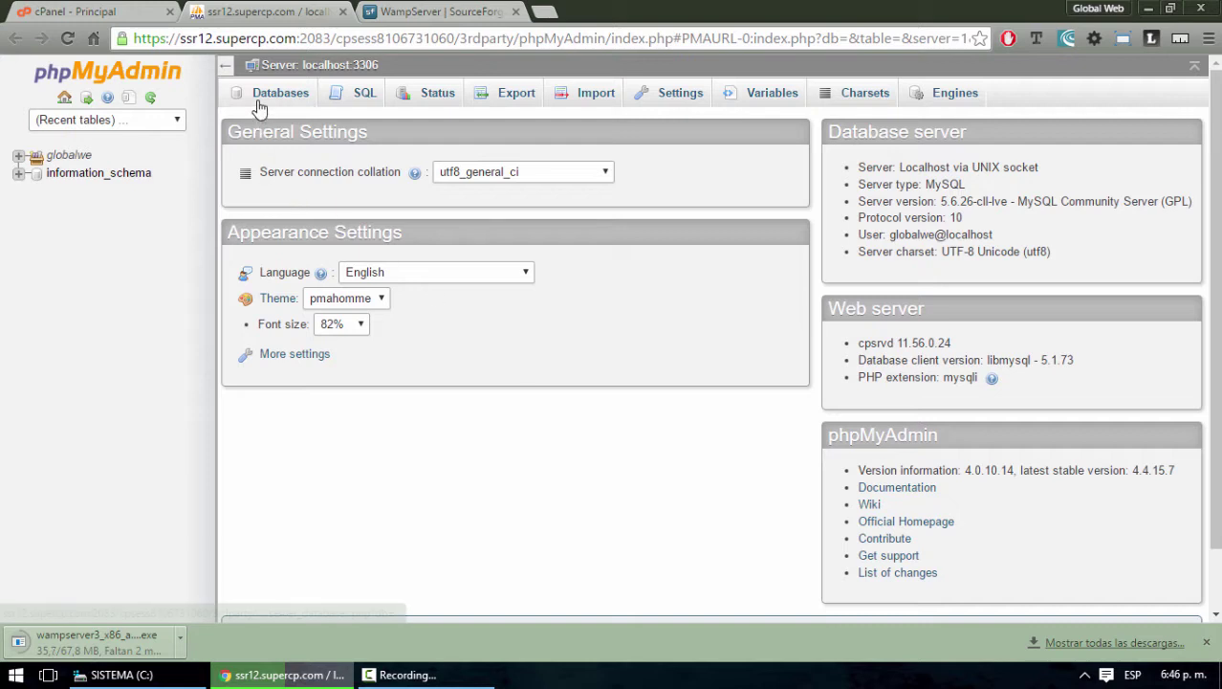
click(516, 278)
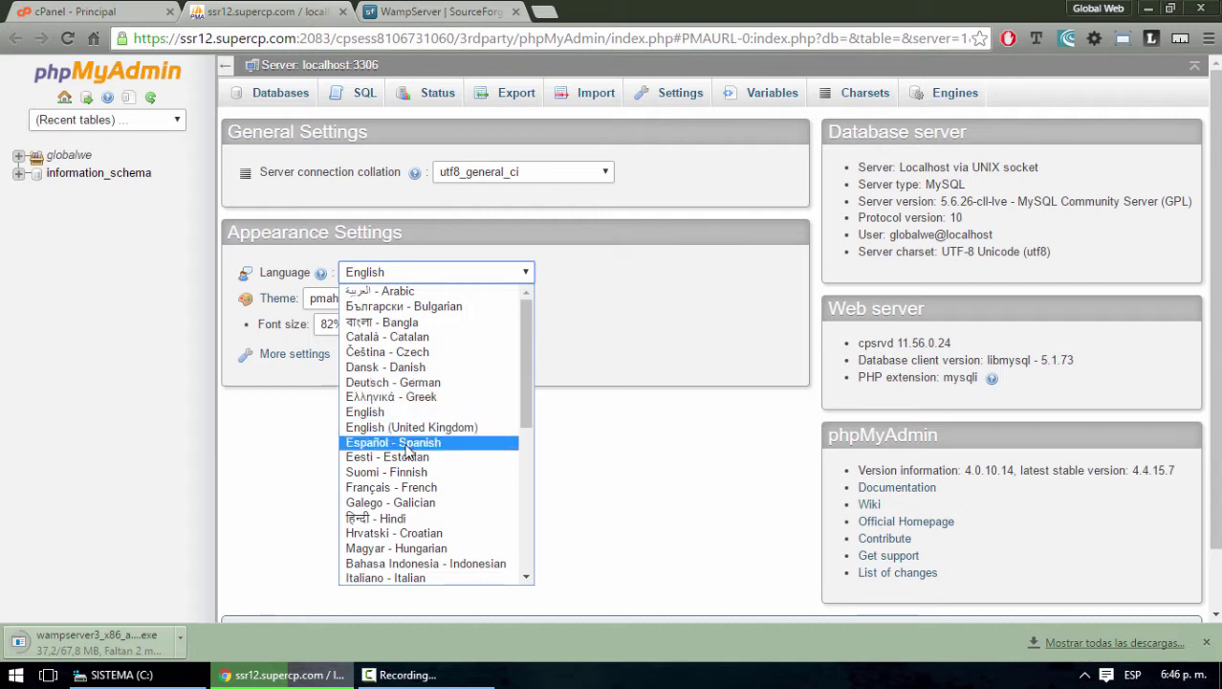
Set phpMyAdmin to Español - Spanish, then visit Bases de datos, SQL, Estado actual, Exportar, Importar and Configuración
click(409, 446)
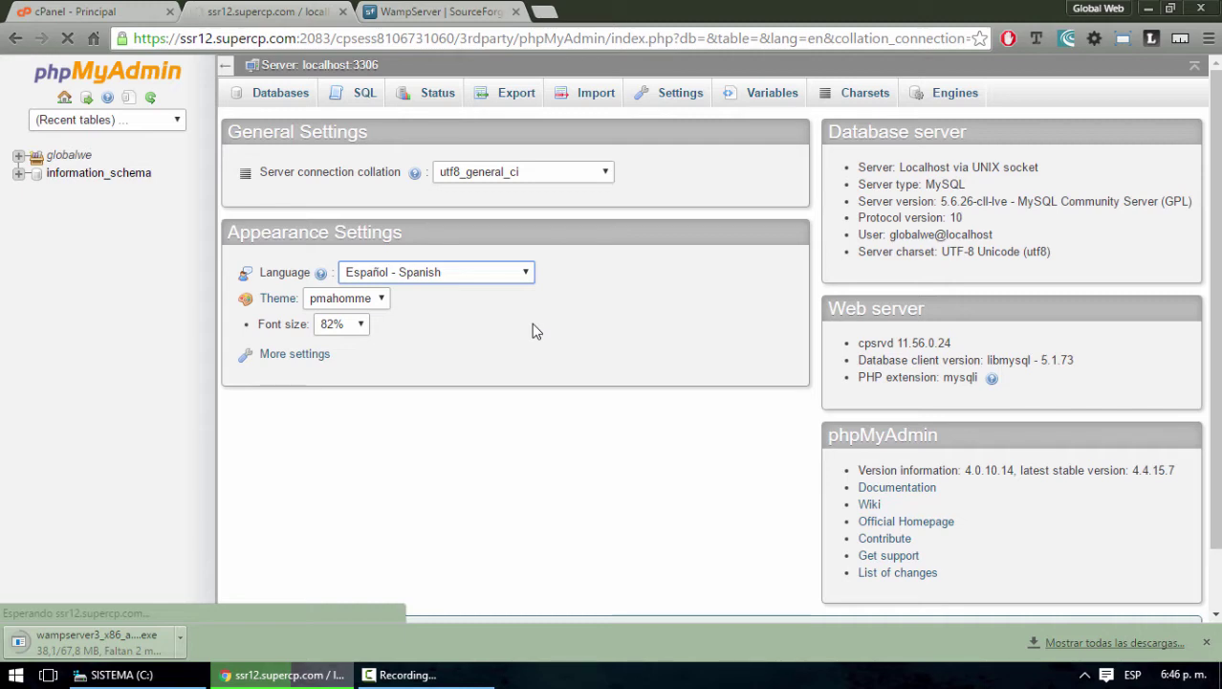
click(296, 100)
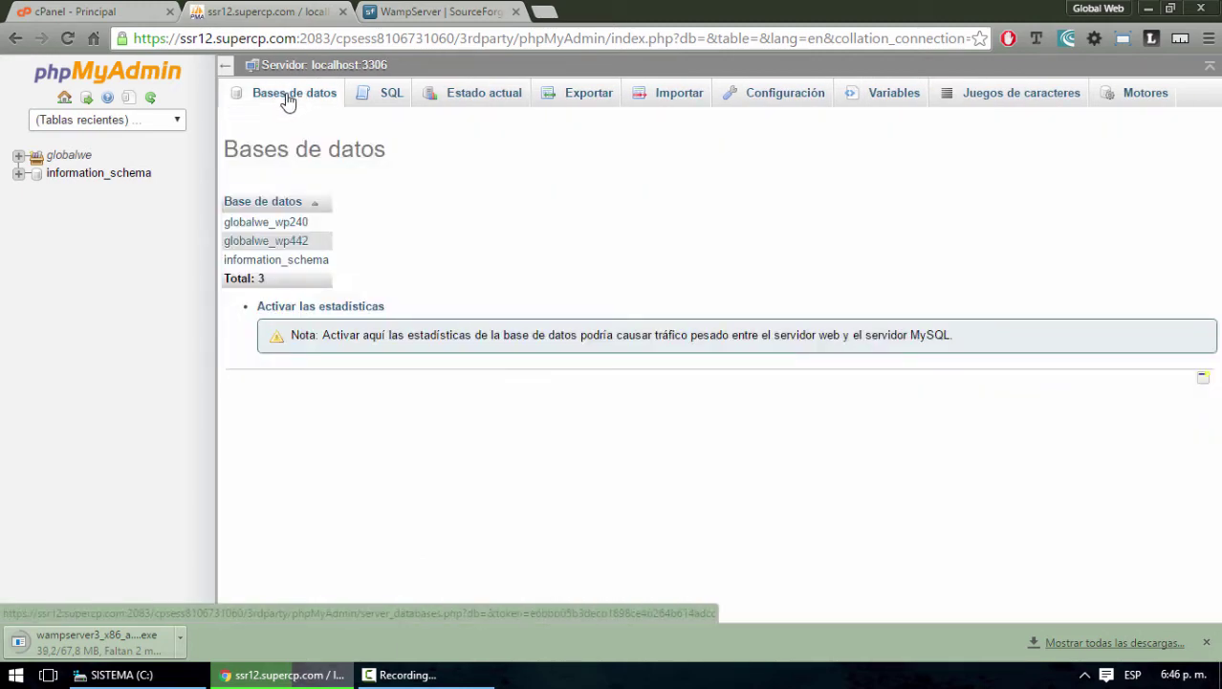
click(392, 98)
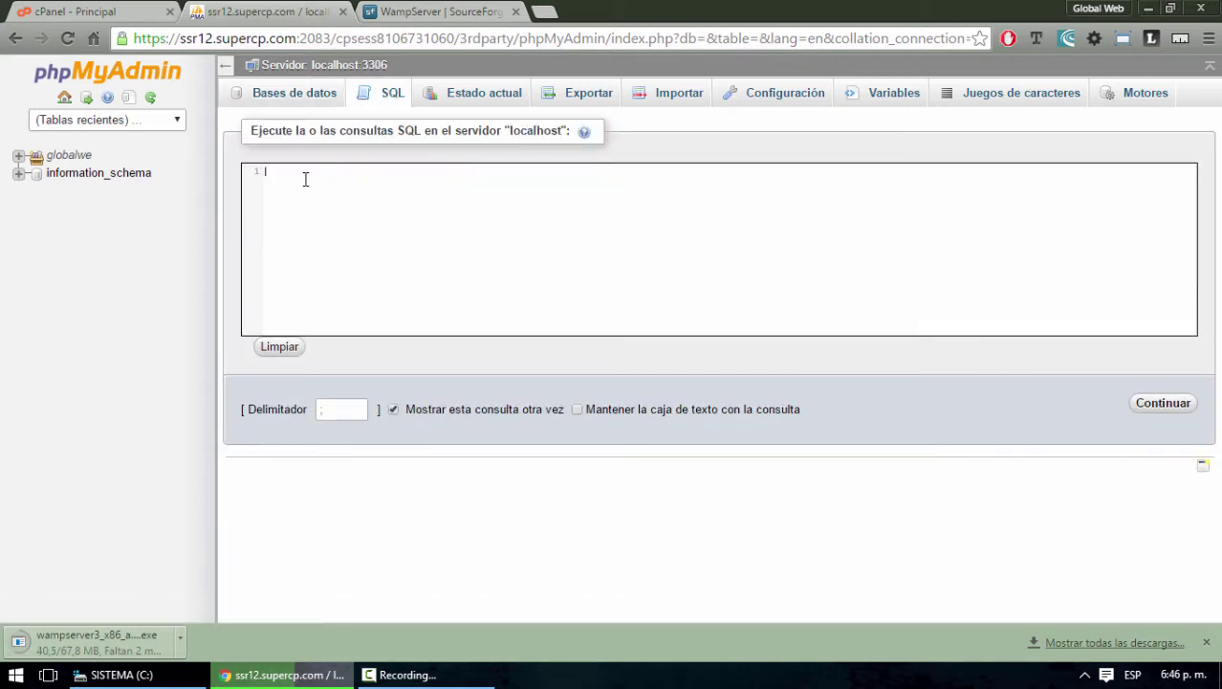
click(474, 100)
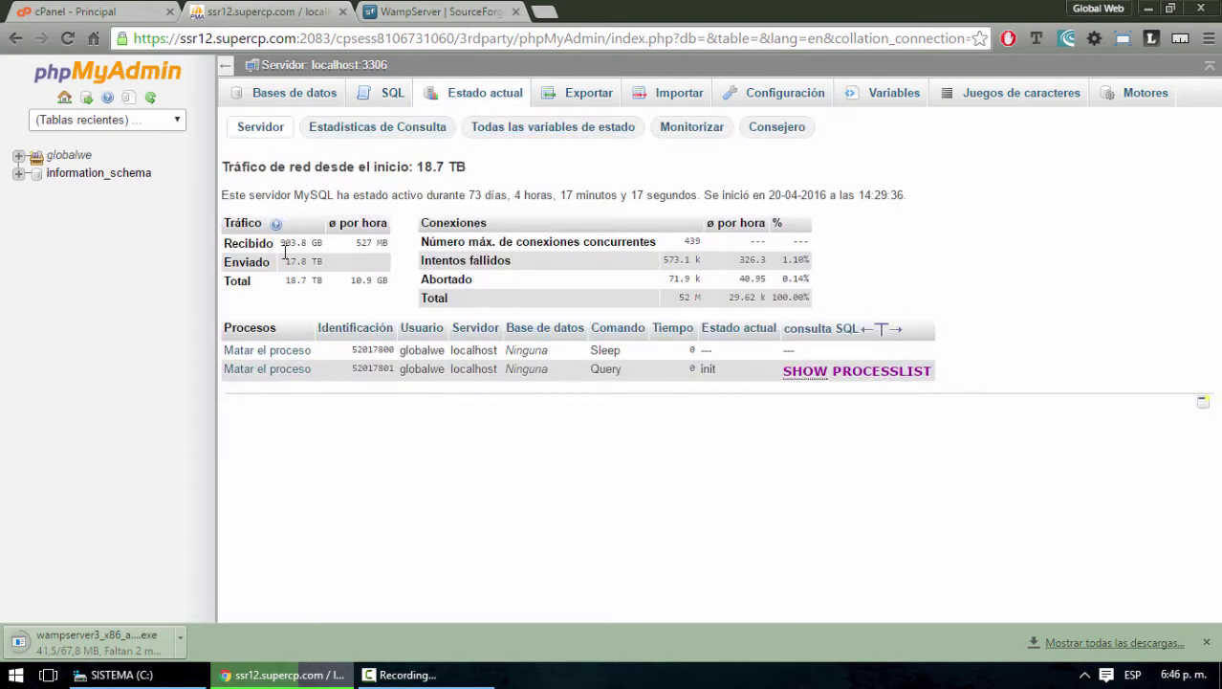
click(588, 99)
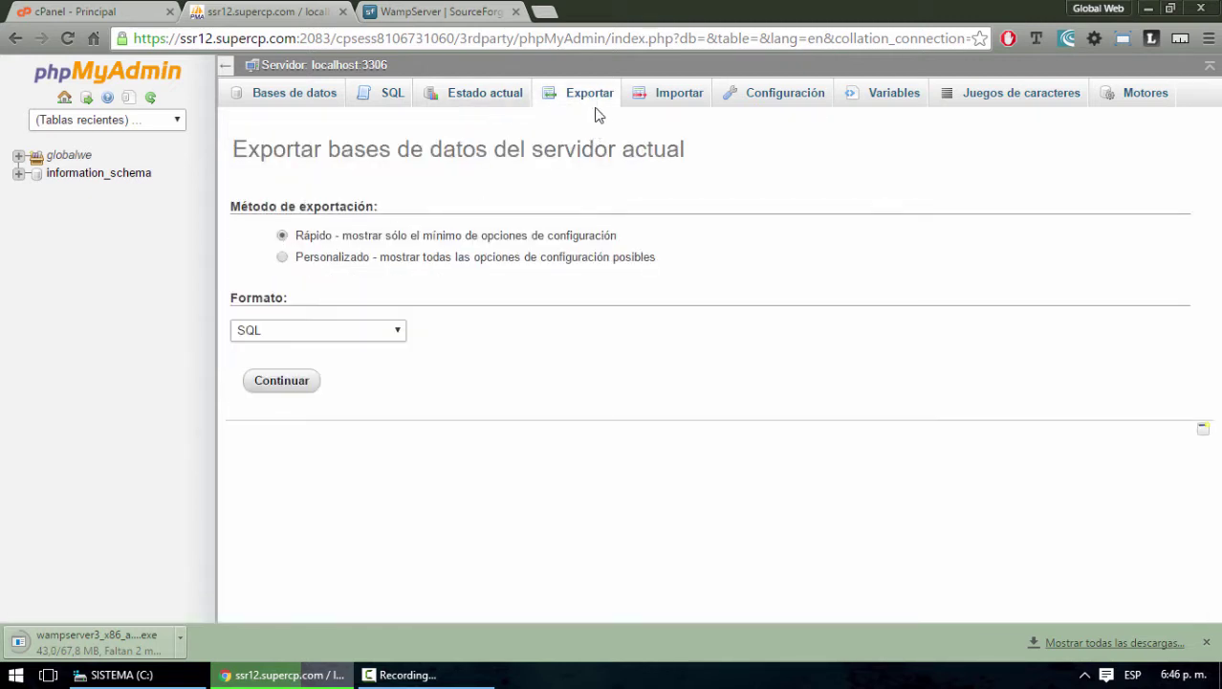
click(670, 101)
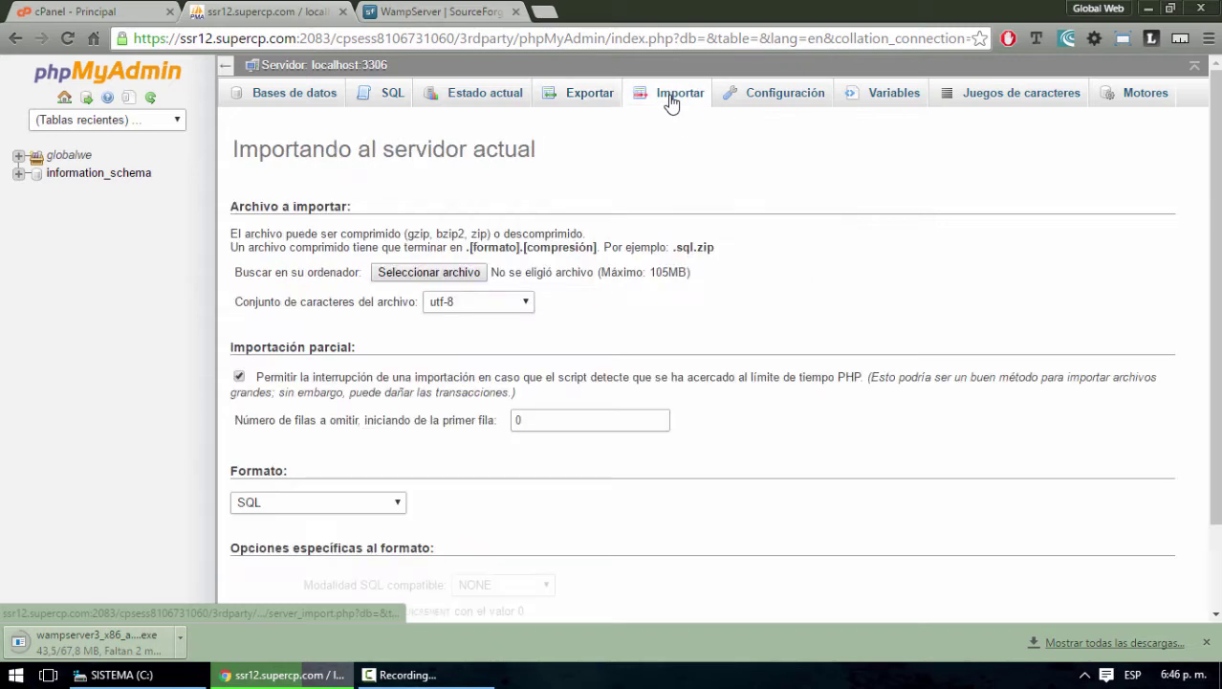
click(785, 99)
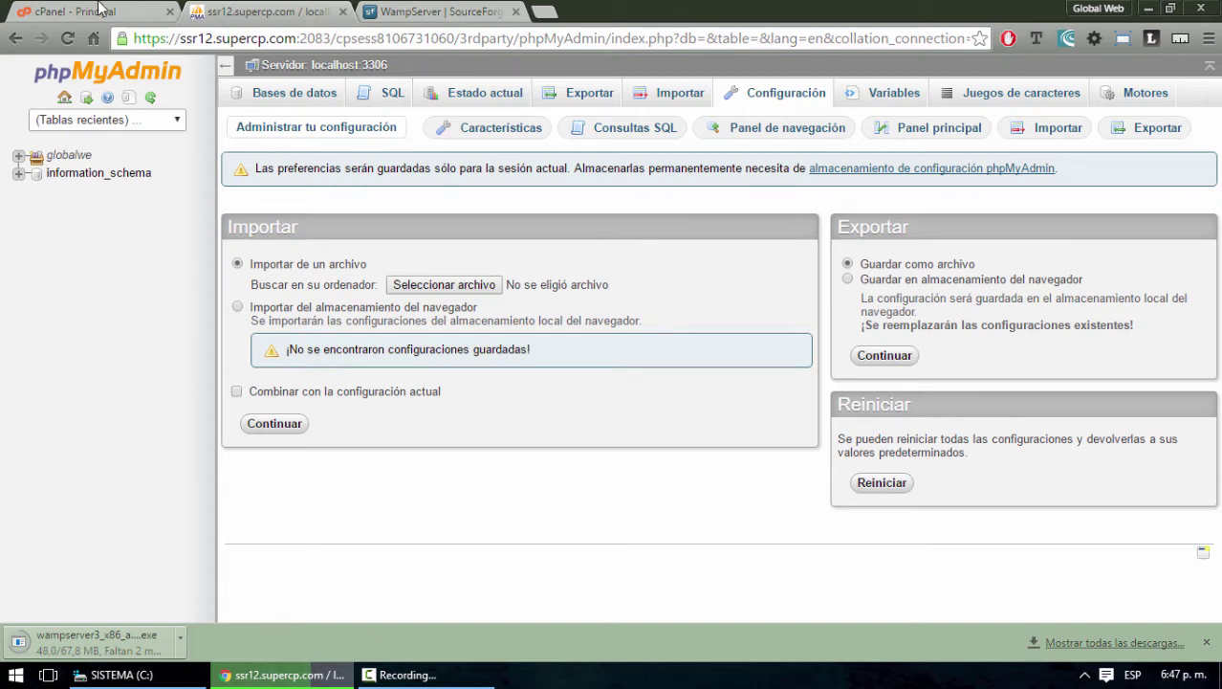
Close the phpMyAdmin and cPanel tabs and the downloads bar, then open a blank tab
click(435, 11)
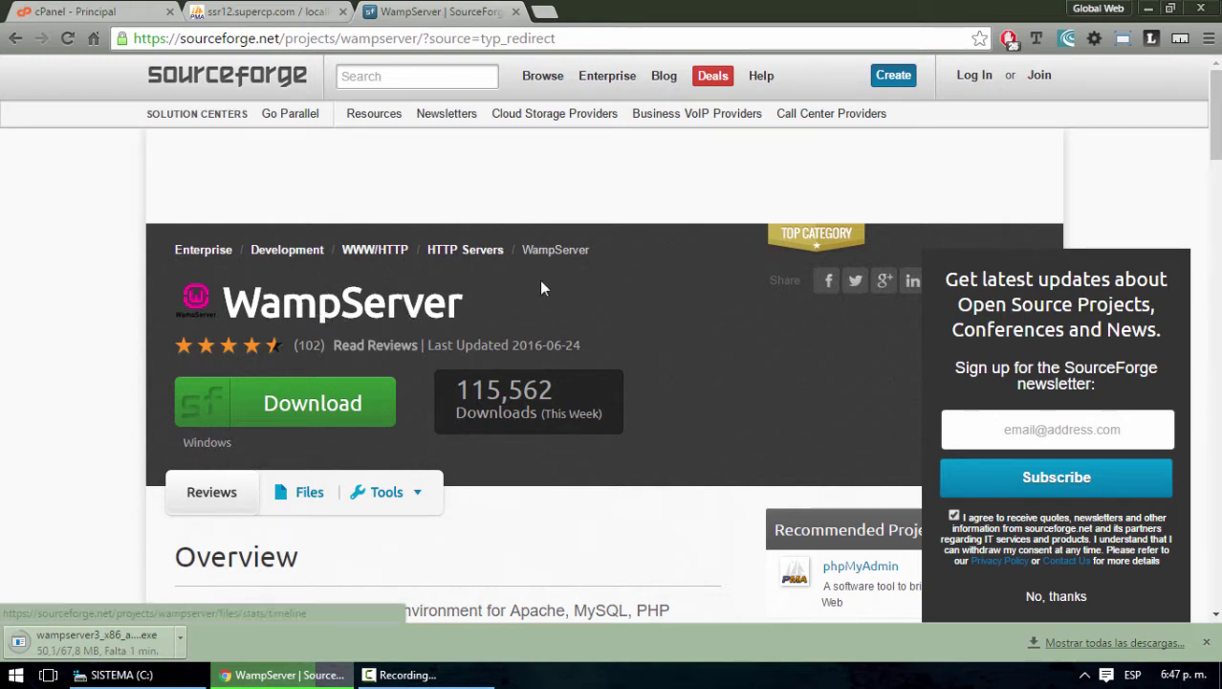
click(268, 11)
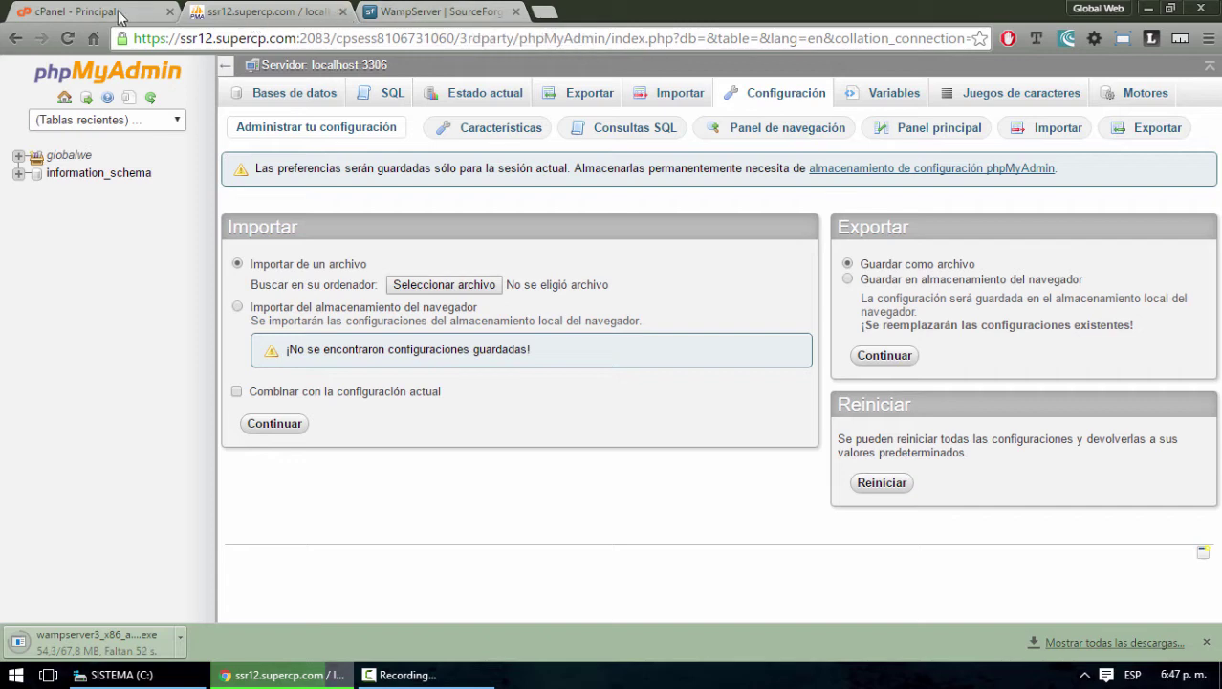
click(343, 14)
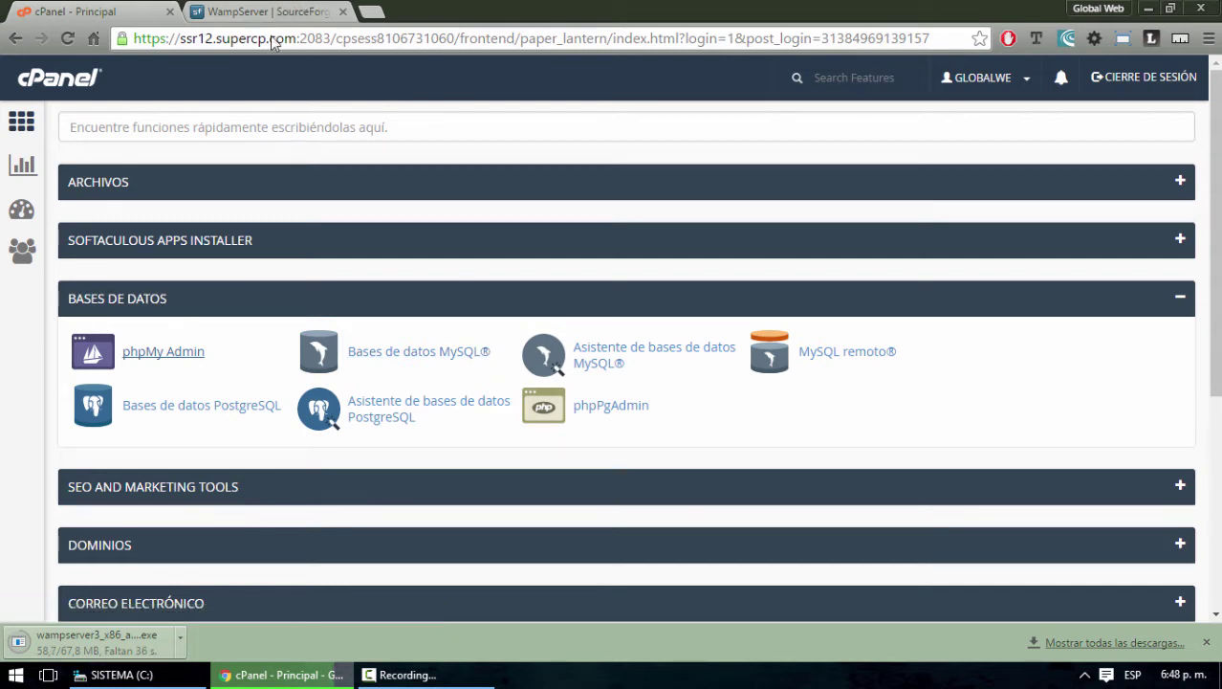
click(251, 14)
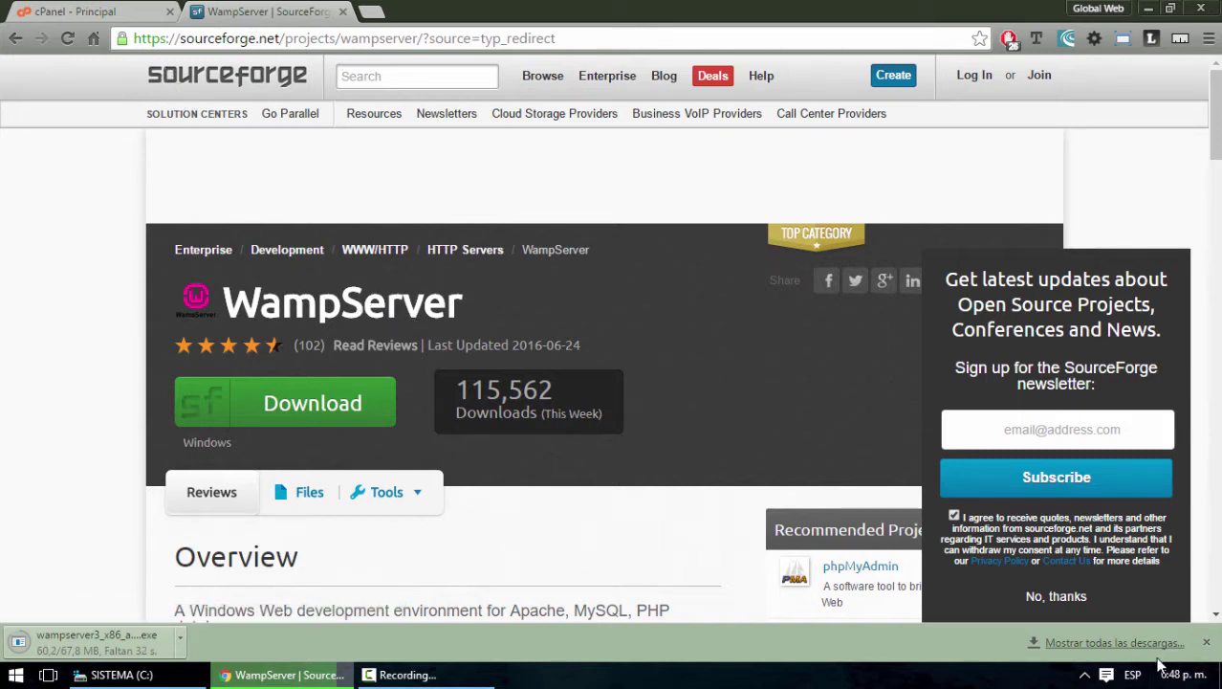
click(116, 8)
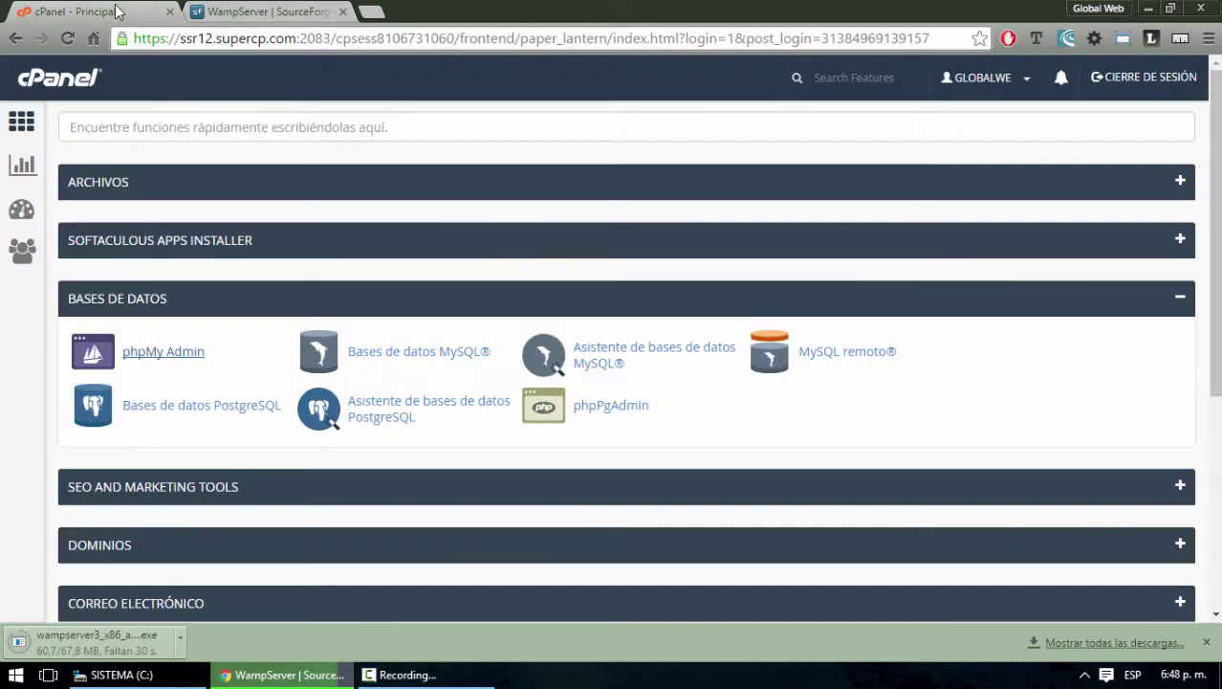
click(170, 12)
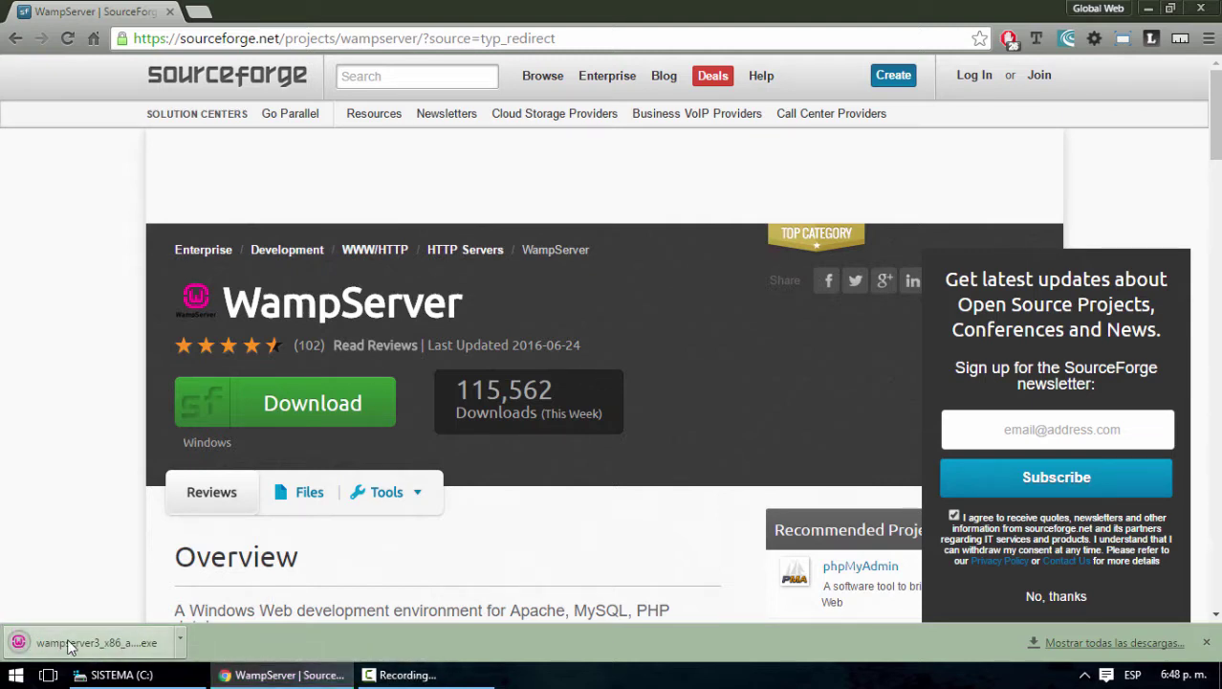
click(1206, 642)
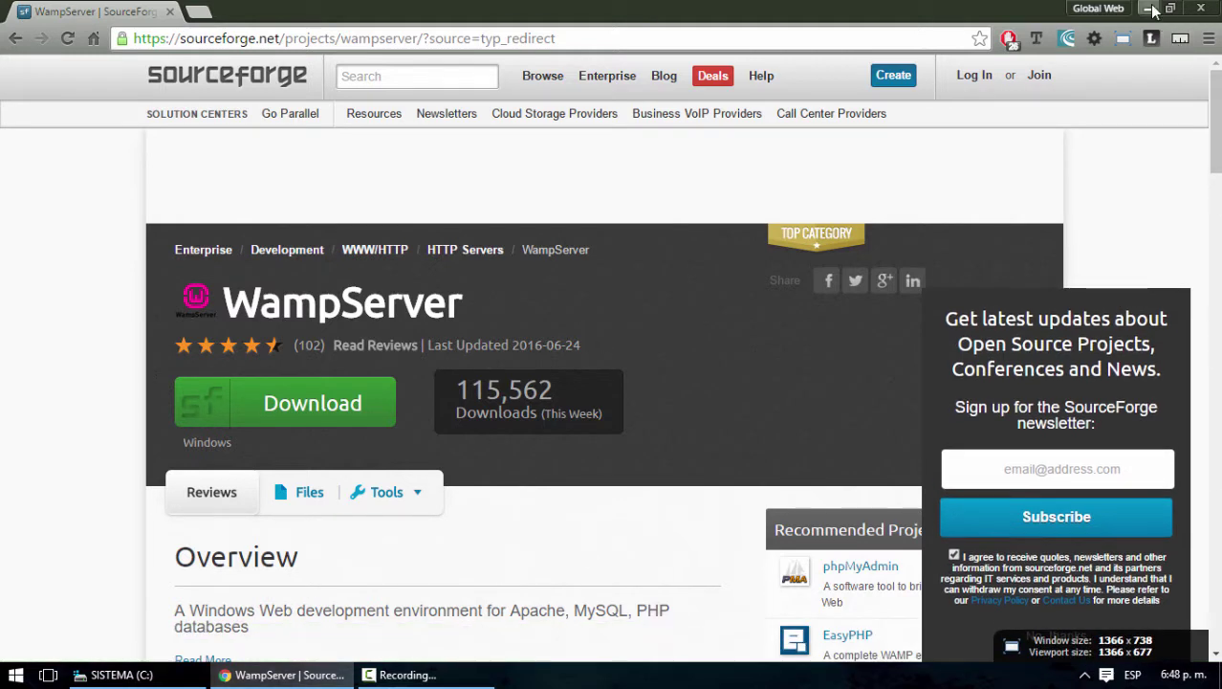
click(199, 12)
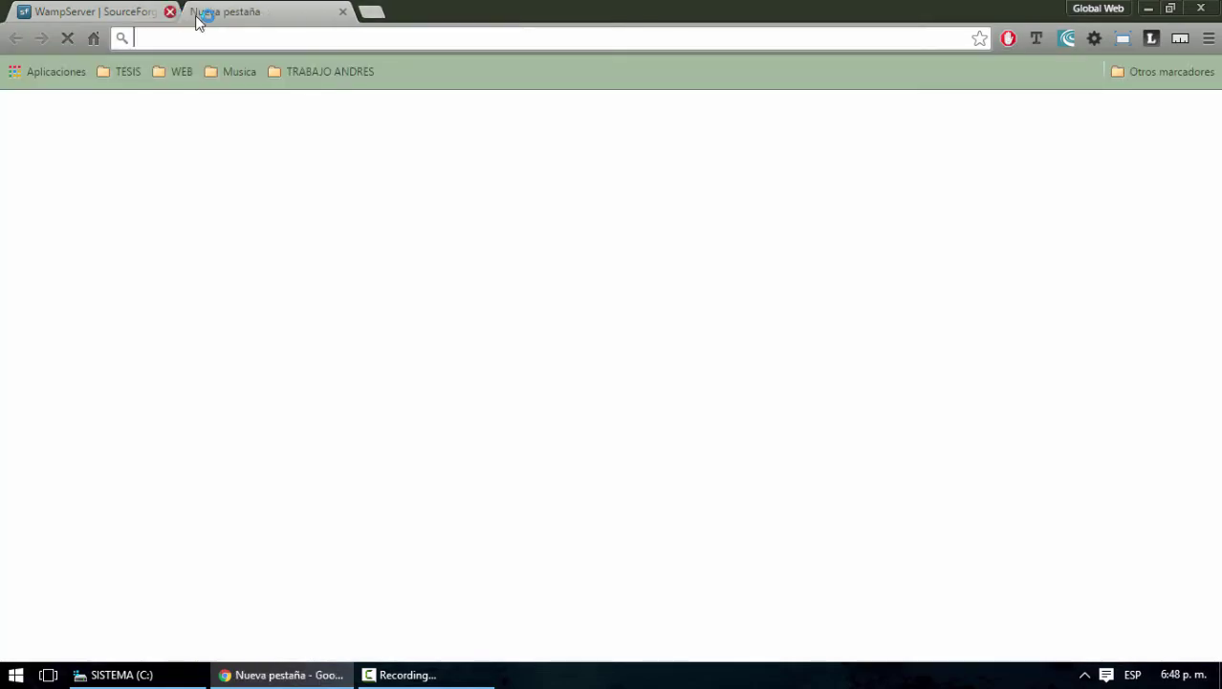
Close the SourceForge page, minimize Chrome, move the wampserver installer beside sublime_text, and launch it
click(170, 12)
click(1149, 9)
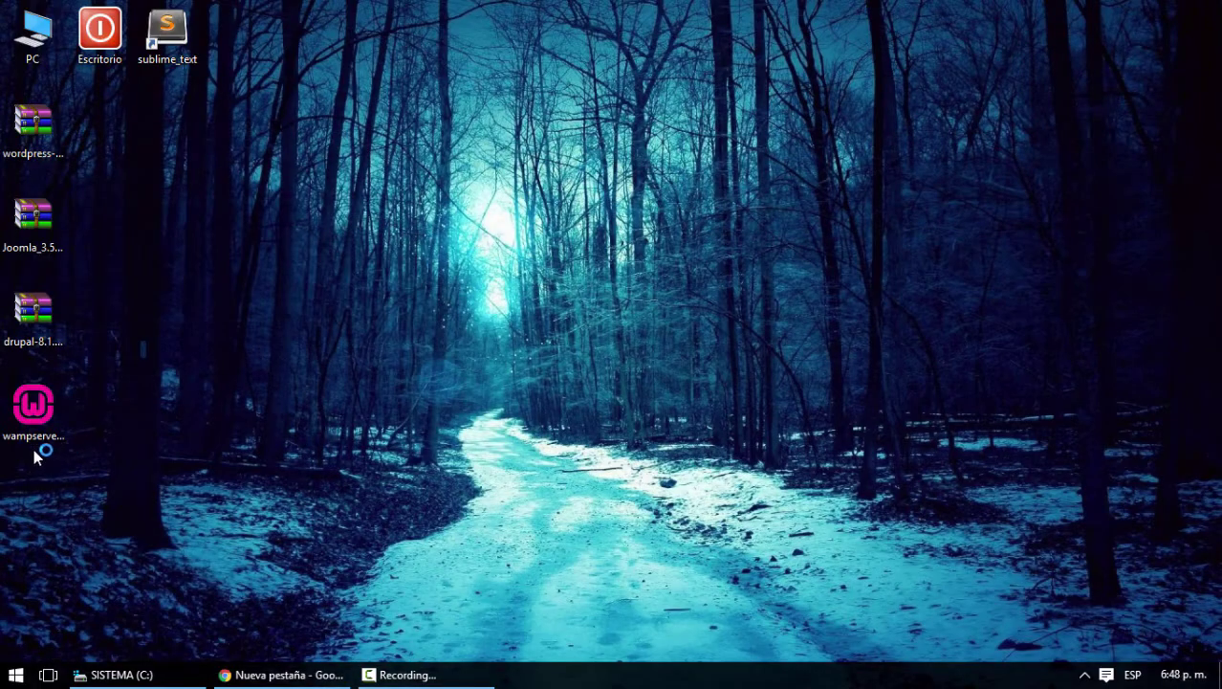
drag(33, 449, 270, 41)
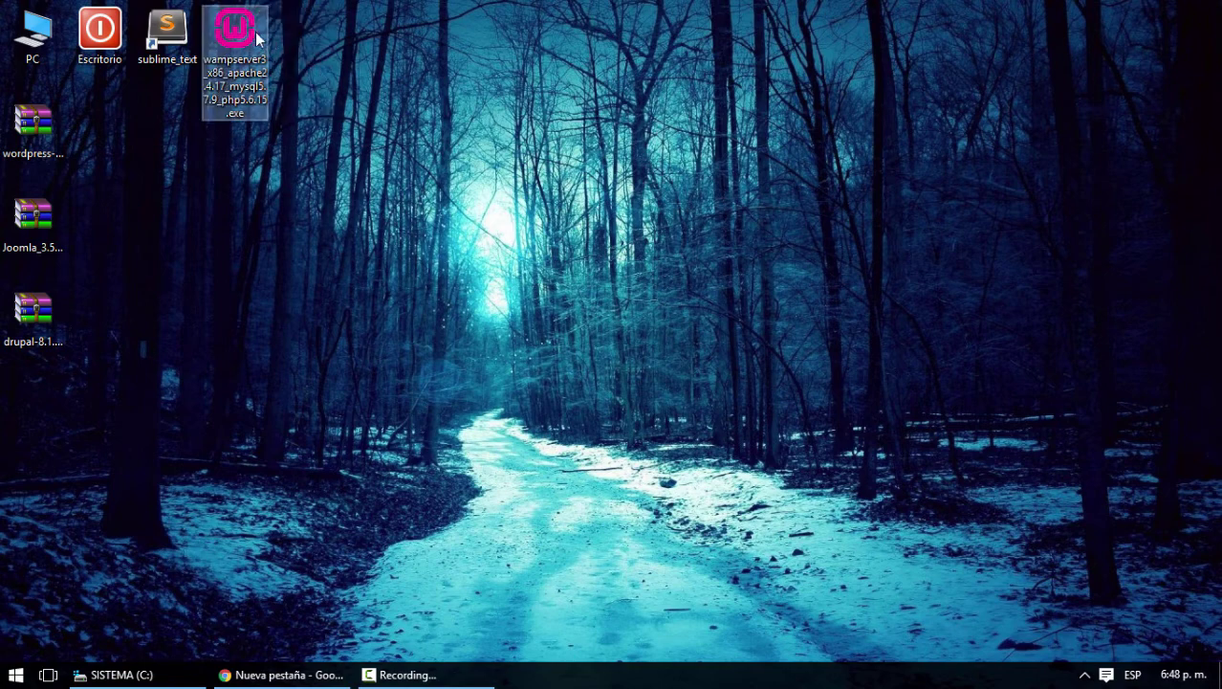
double_click(239, 34)
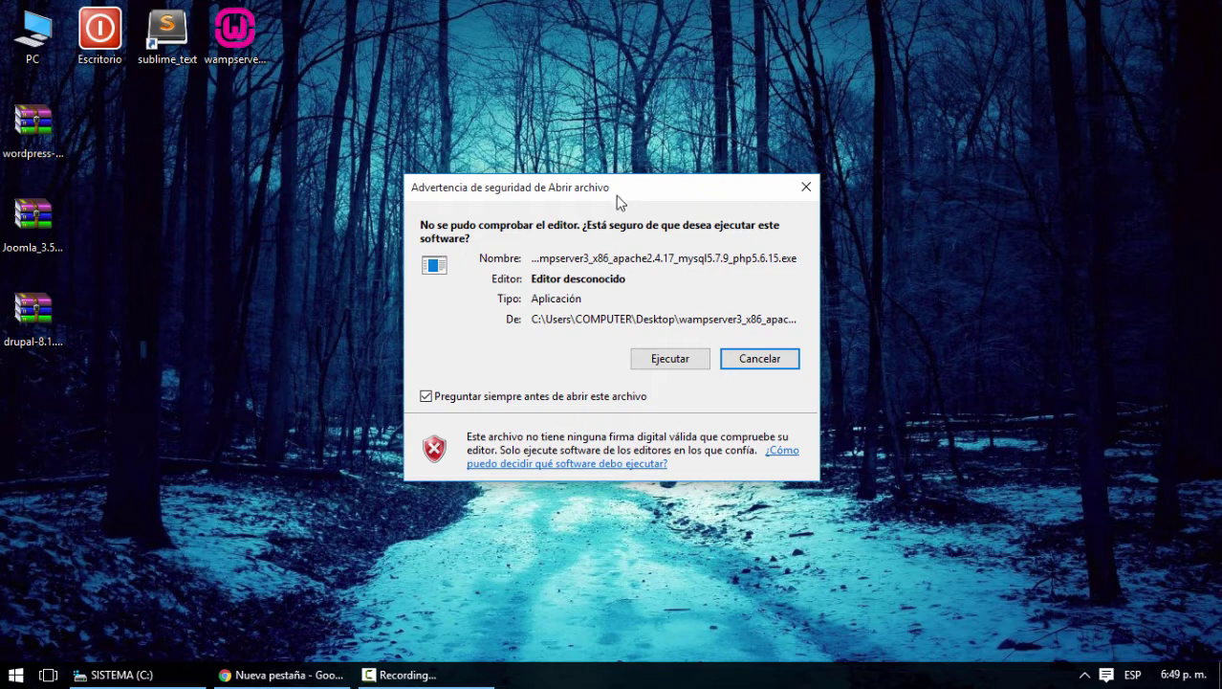
drag(620, 199, 595, 201)
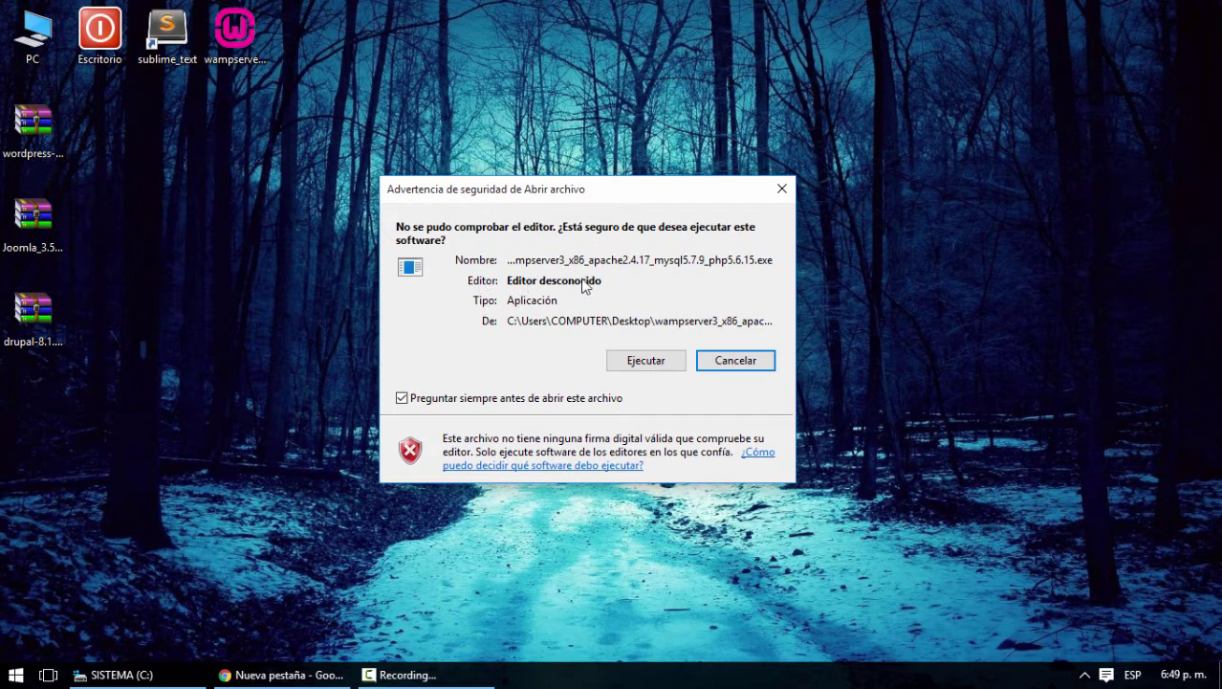
Allow the installer to run, keep English as the setup language, and pass the welcome page
click(652, 364)
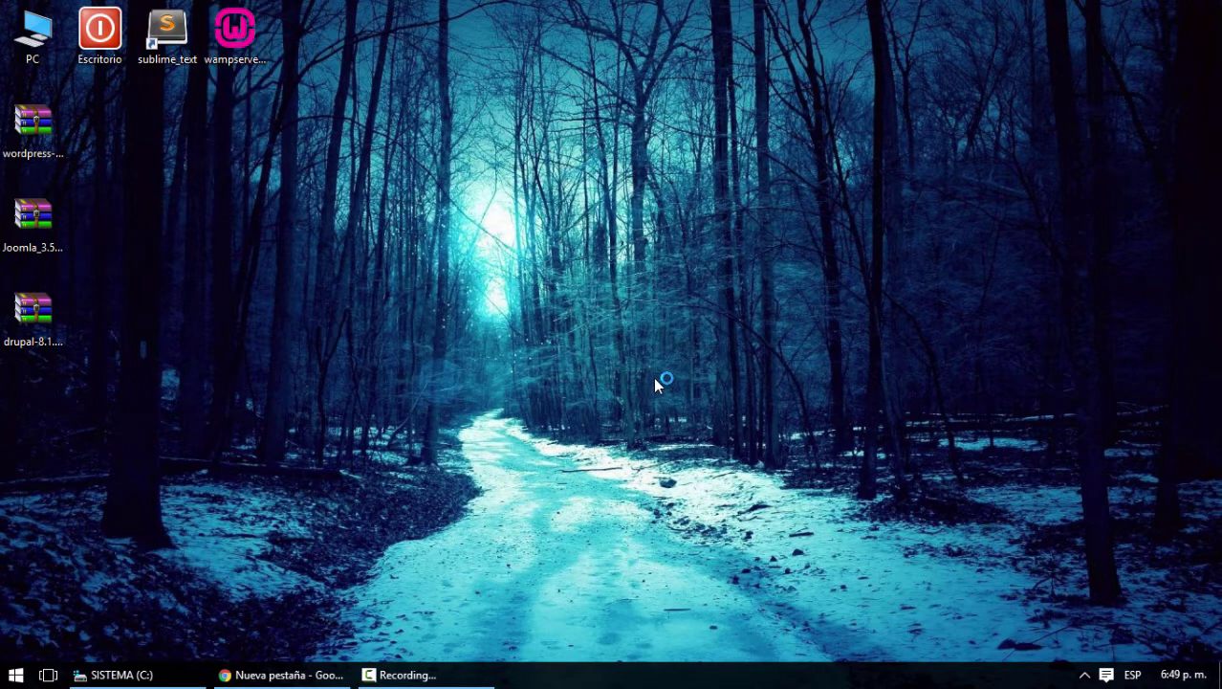
click(674, 346)
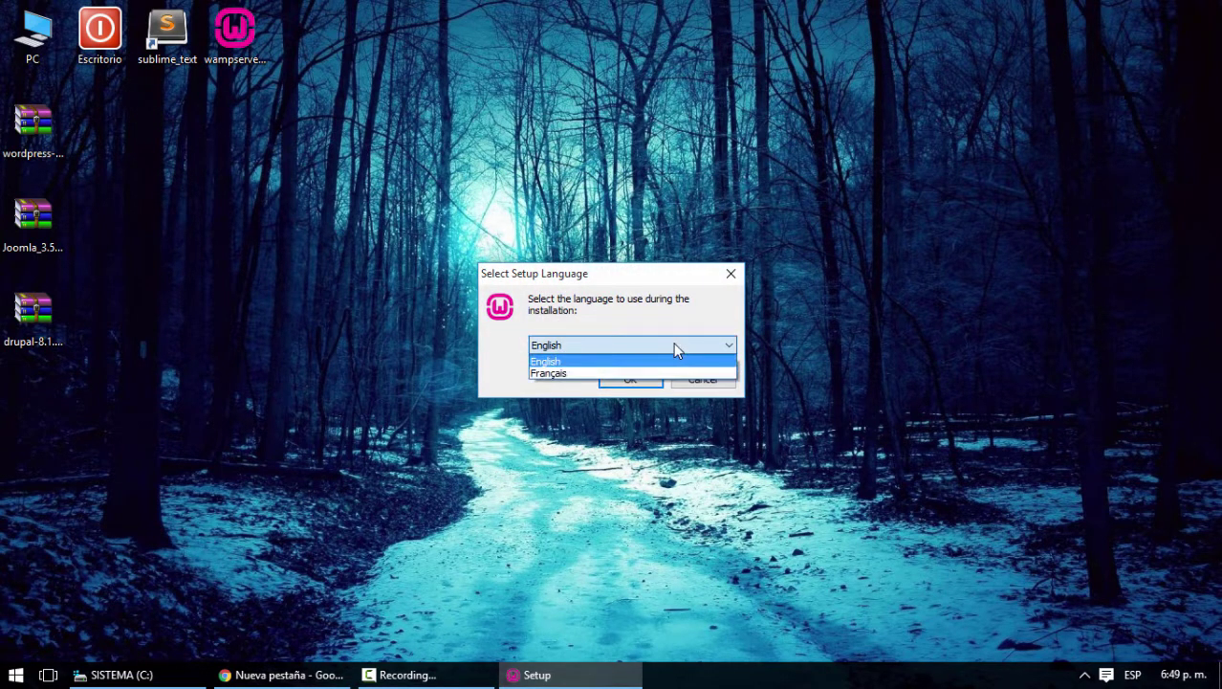
click(674, 346)
click(673, 346)
click(673, 346)
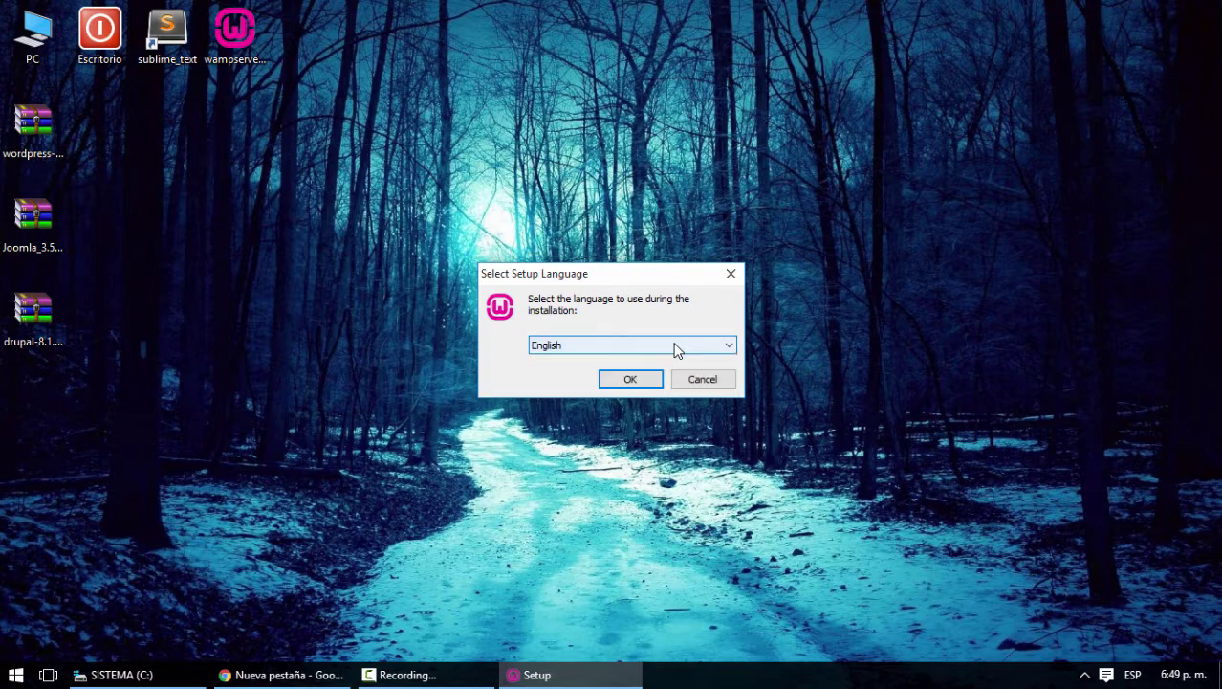
click(643, 378)
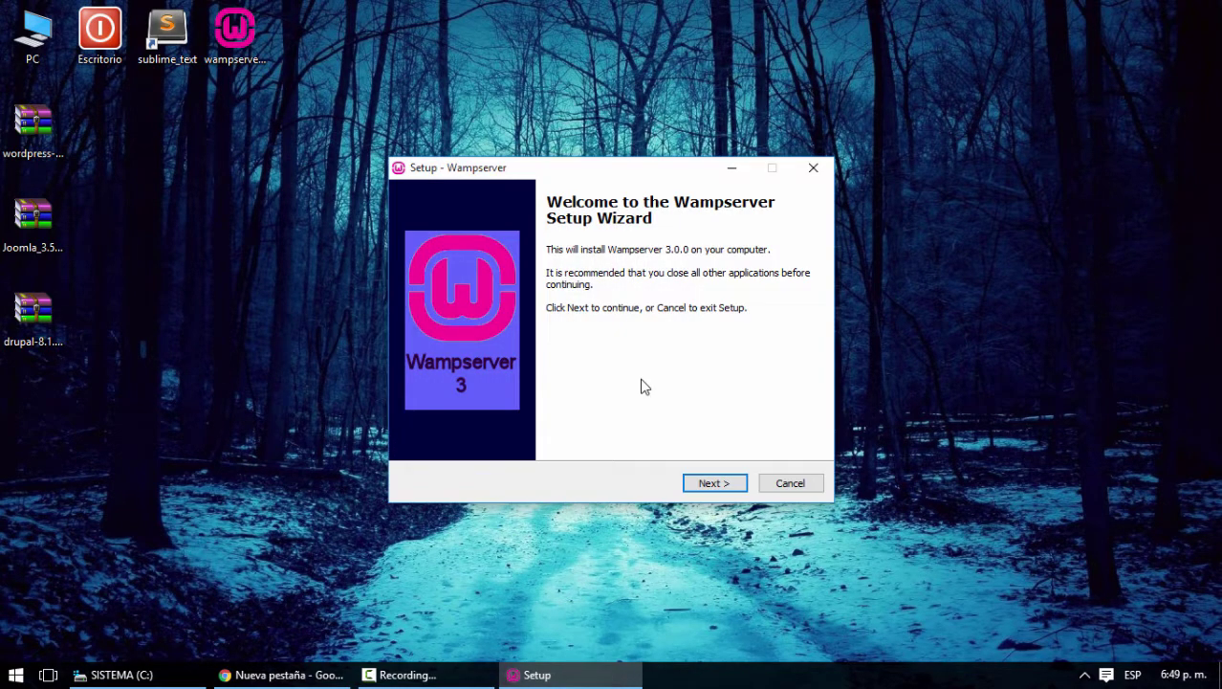
click(718, 482)
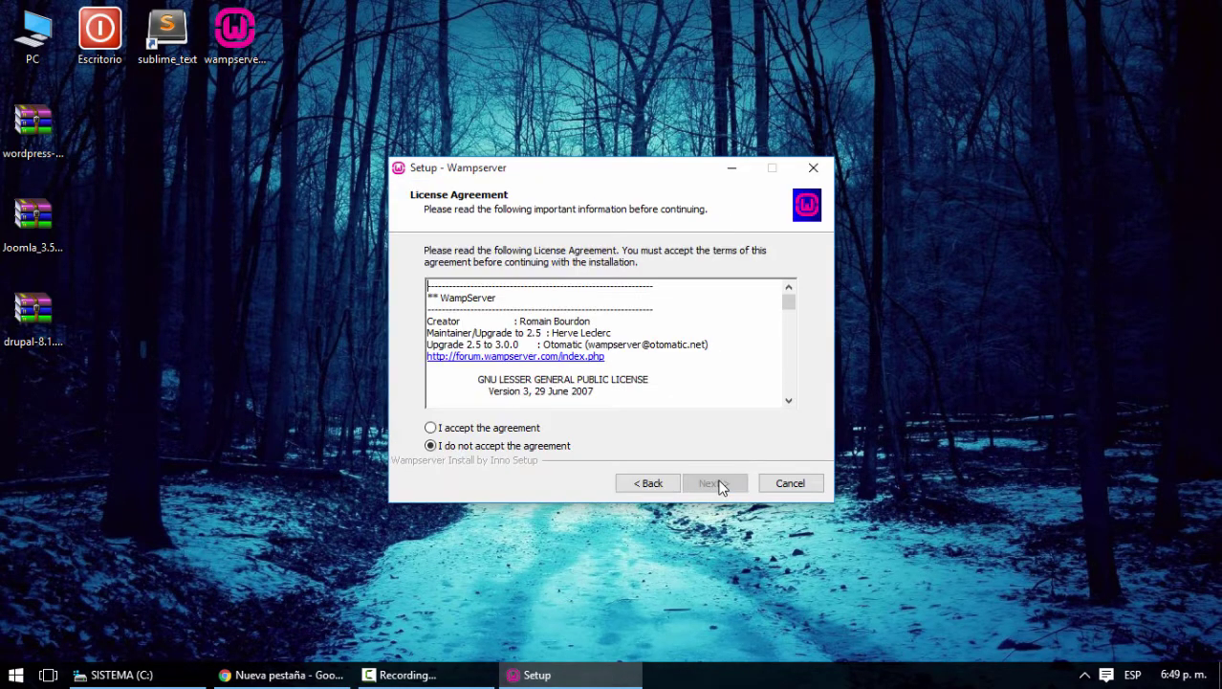
Accept the licence agreement and keep C:\wamp as the install folder
click(483, 428)
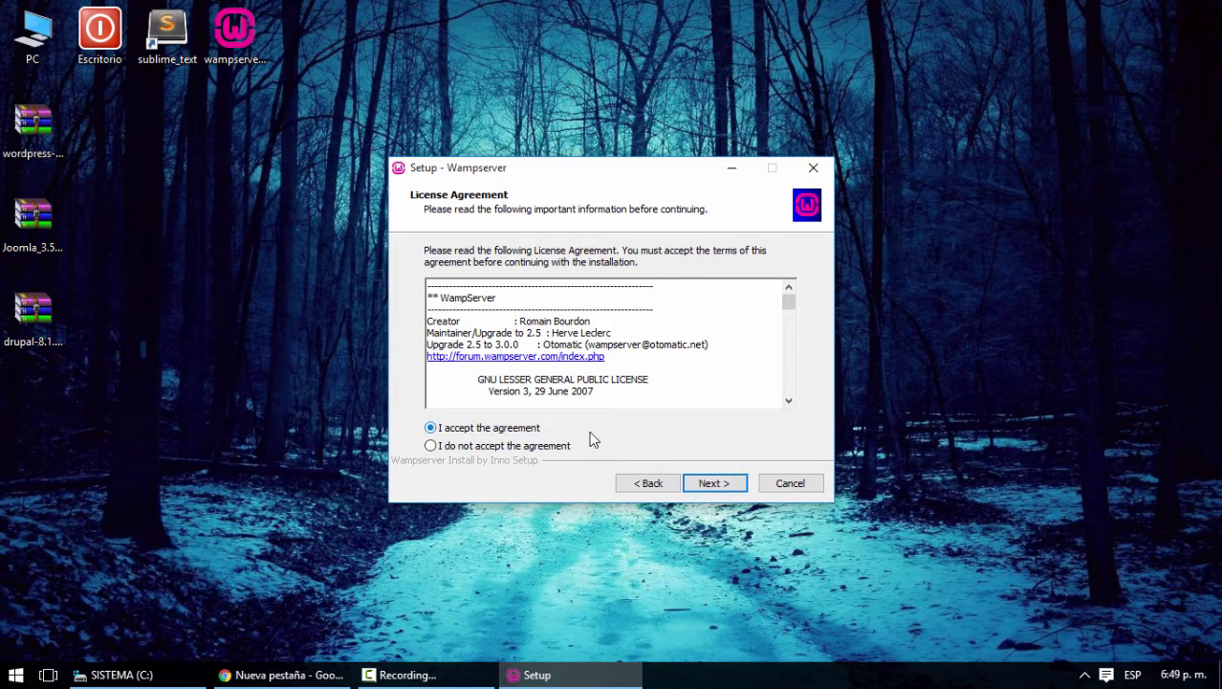
click(723, 490)
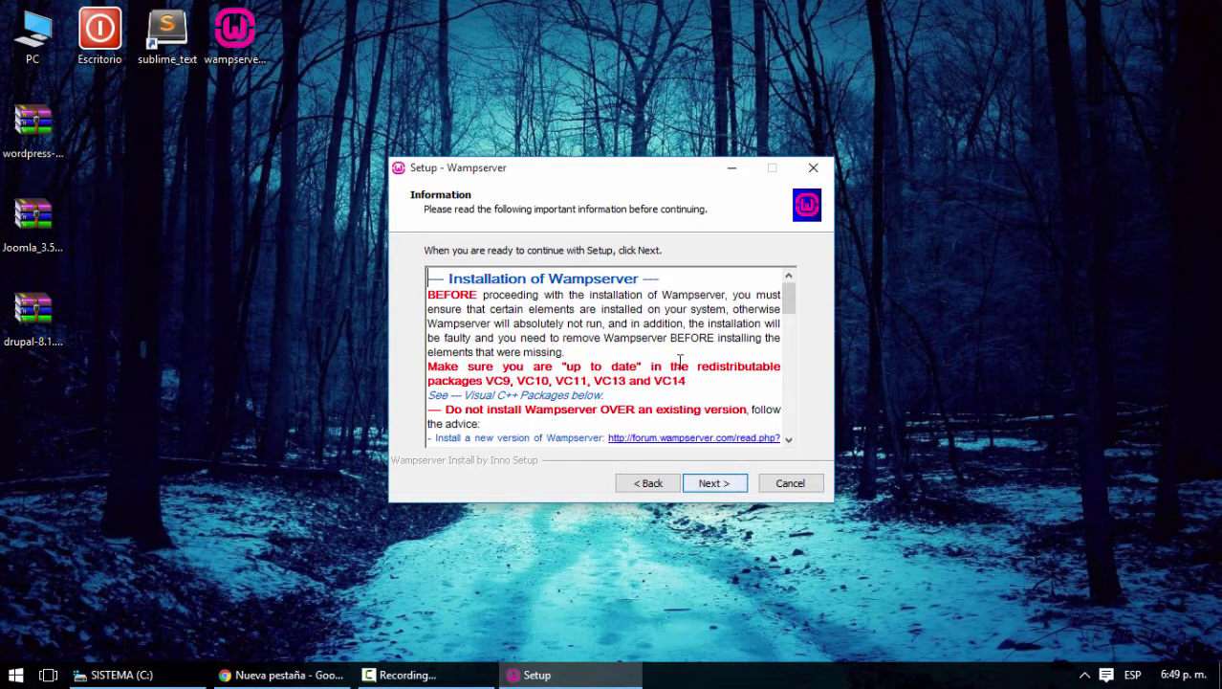
click(724, 488)
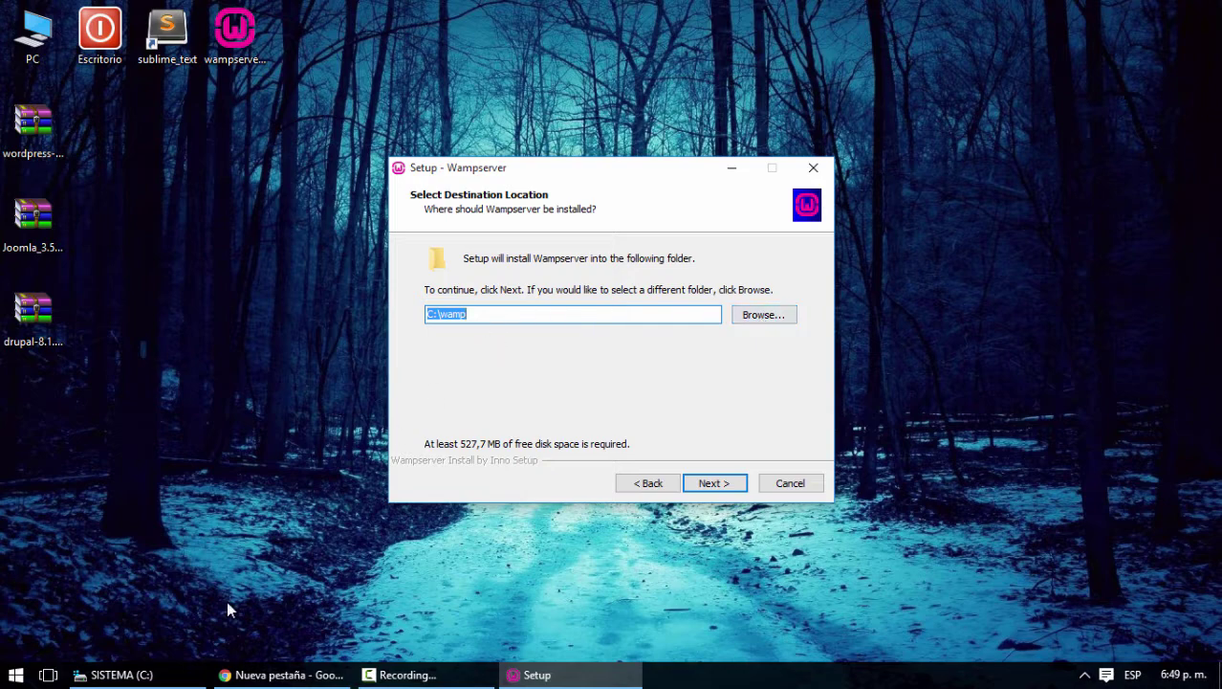
click(161, 675)
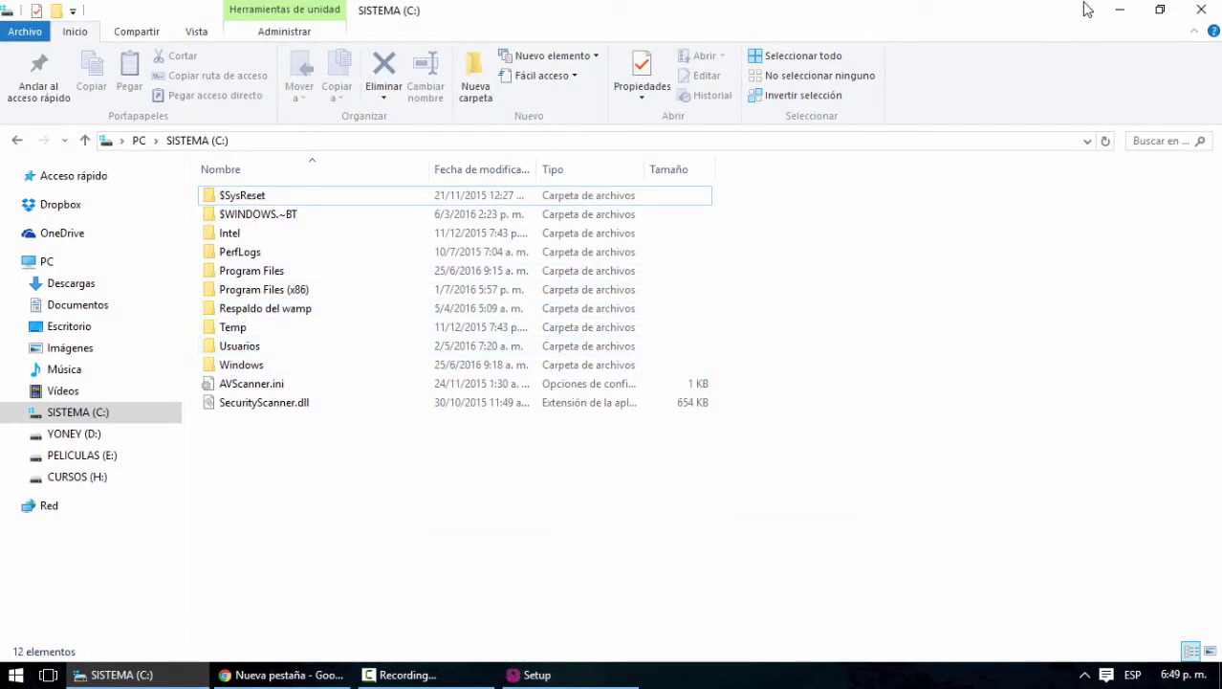
click(1117, 10)
click(717, 485)
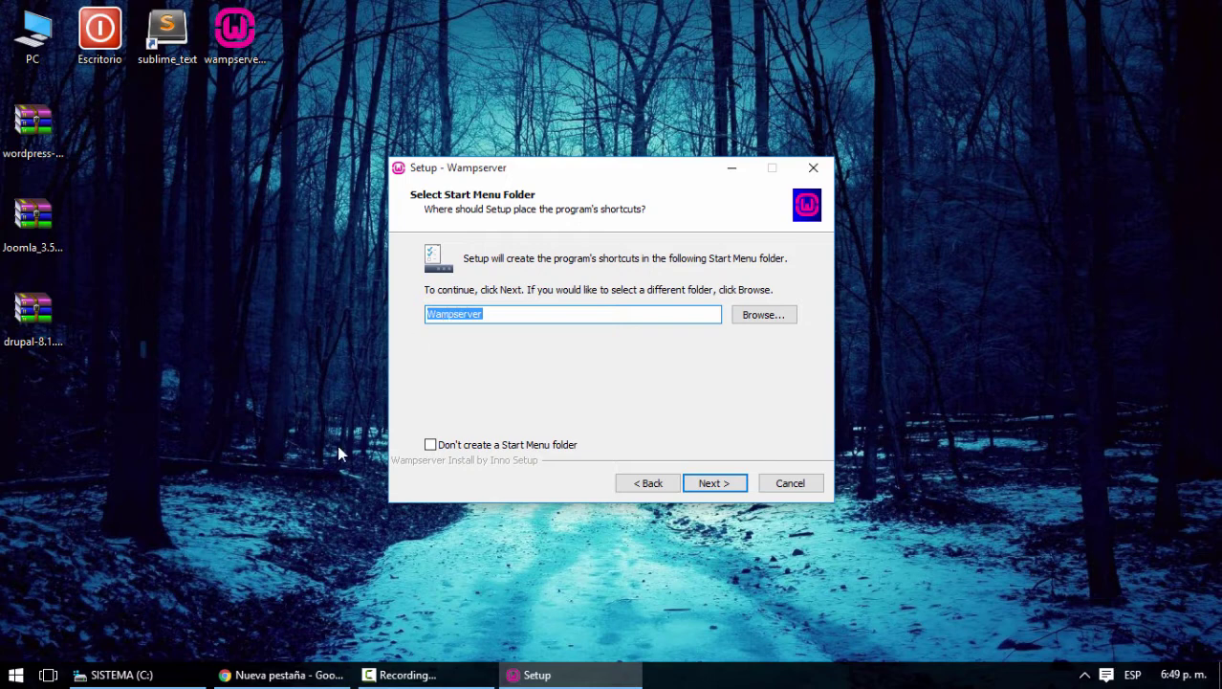
Keep the default Start Menu folder, add a desktop icon, and start the installation
click(711, 484)
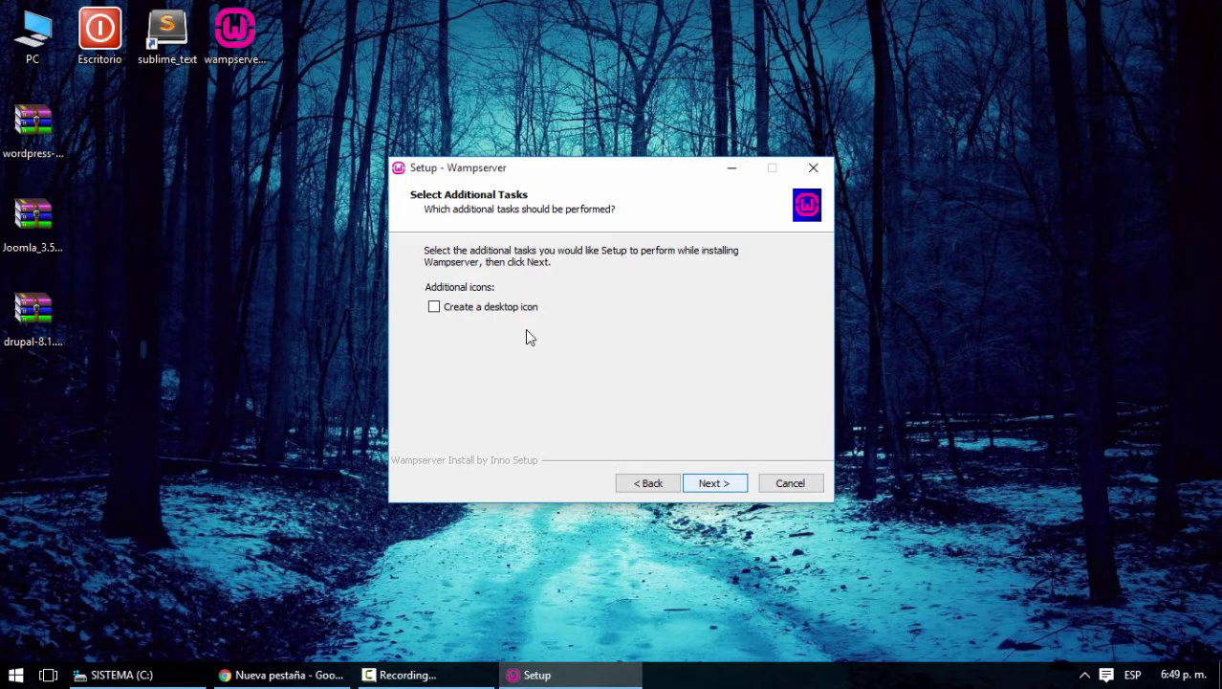
click(434, 307)
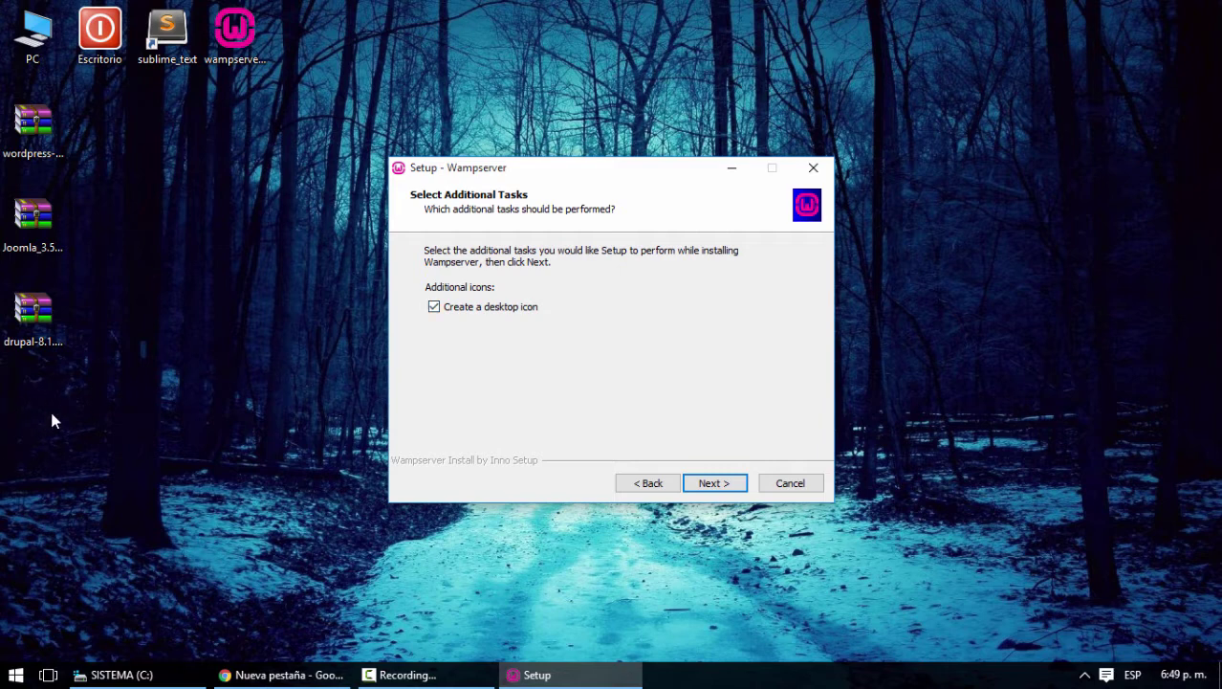
click(717, 484)
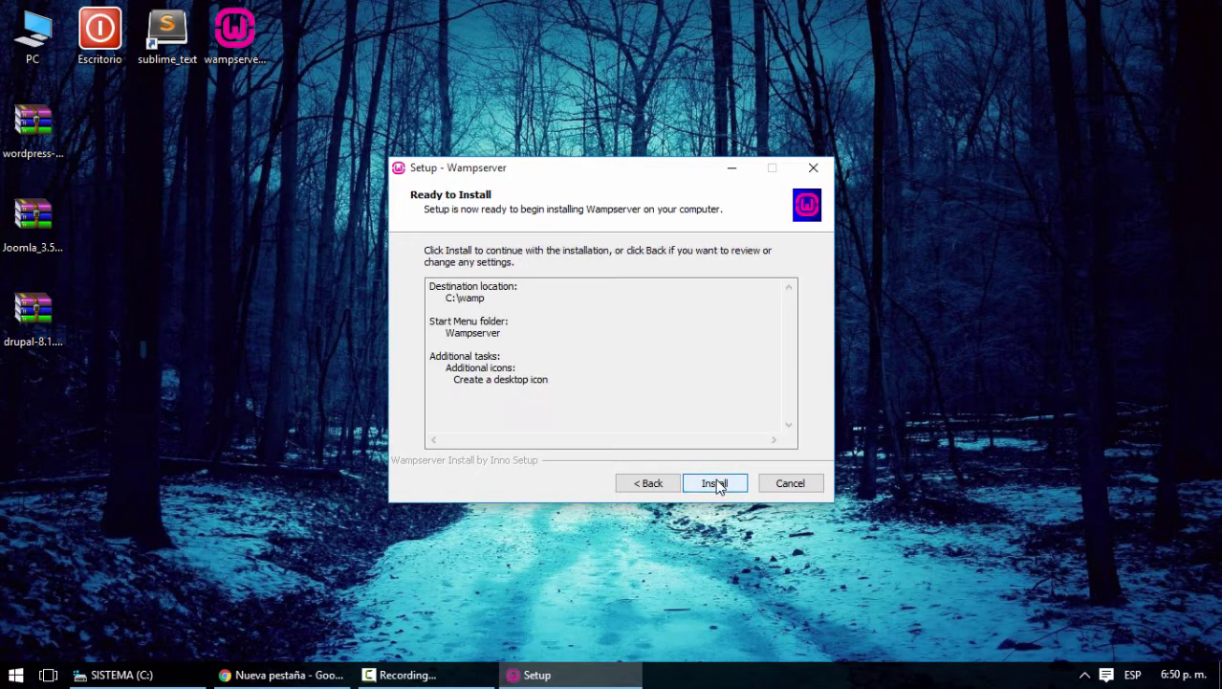
click(716, 484)
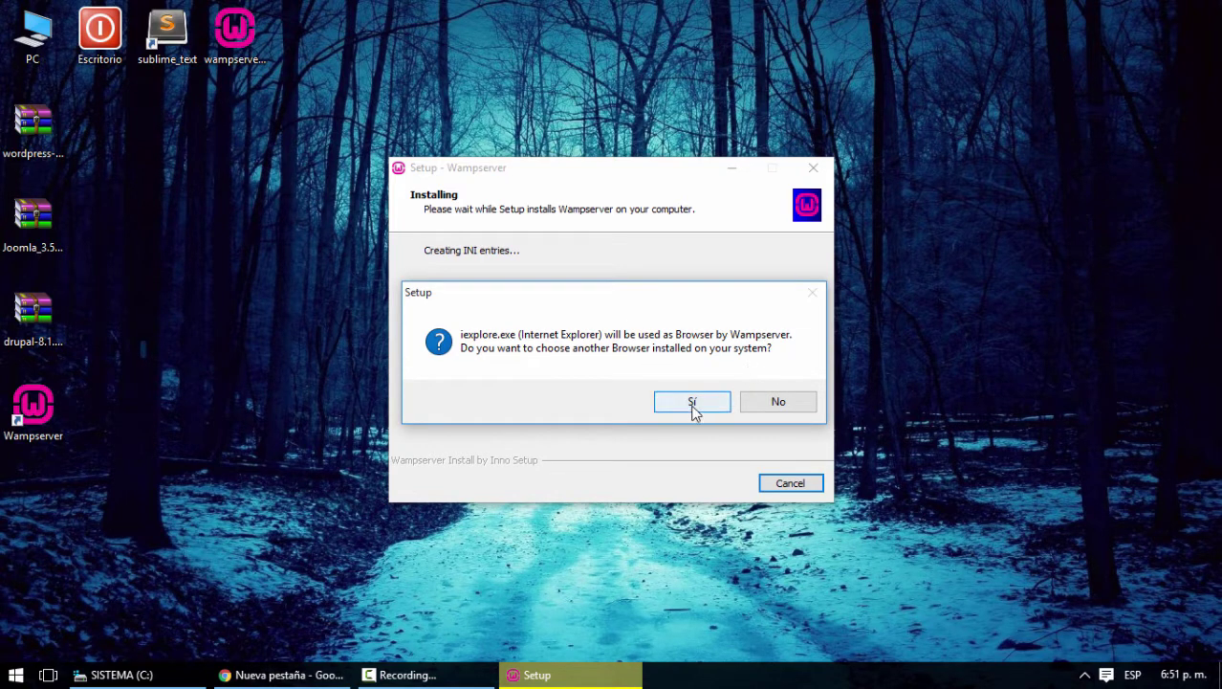
Agree to pick another browser and show Program Files (x86) in a widened file chooser
click(693, 403)
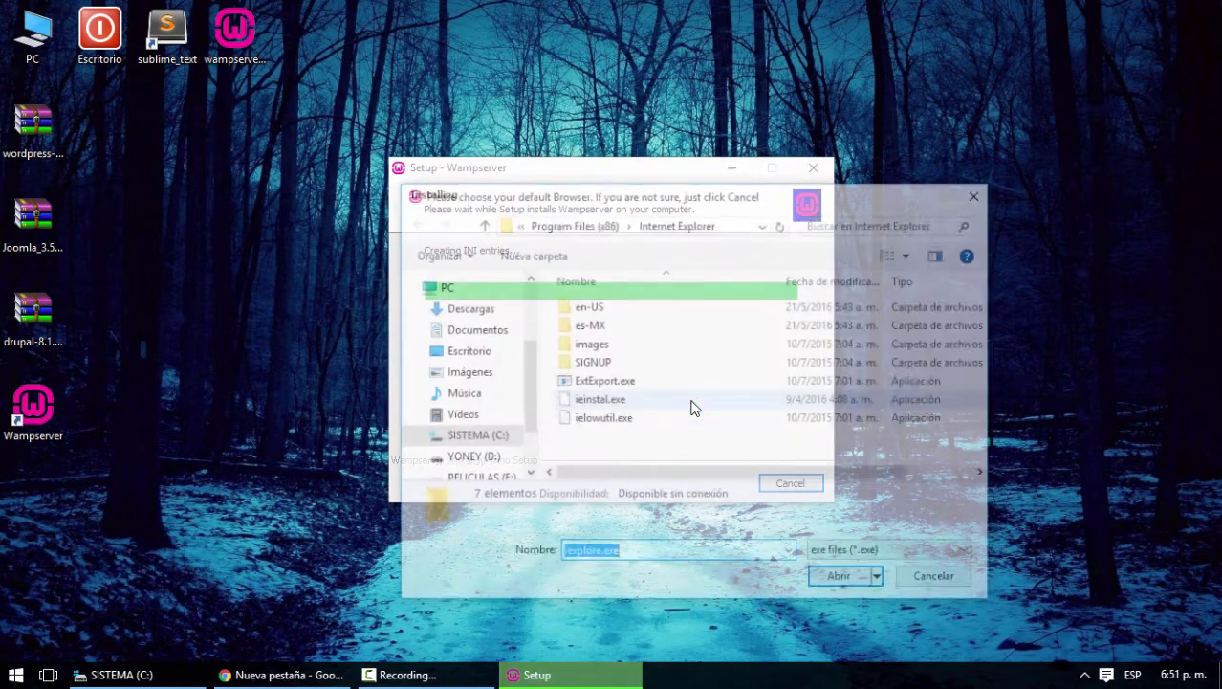
click(573, 226)
drag(692, 203, 617, 174)
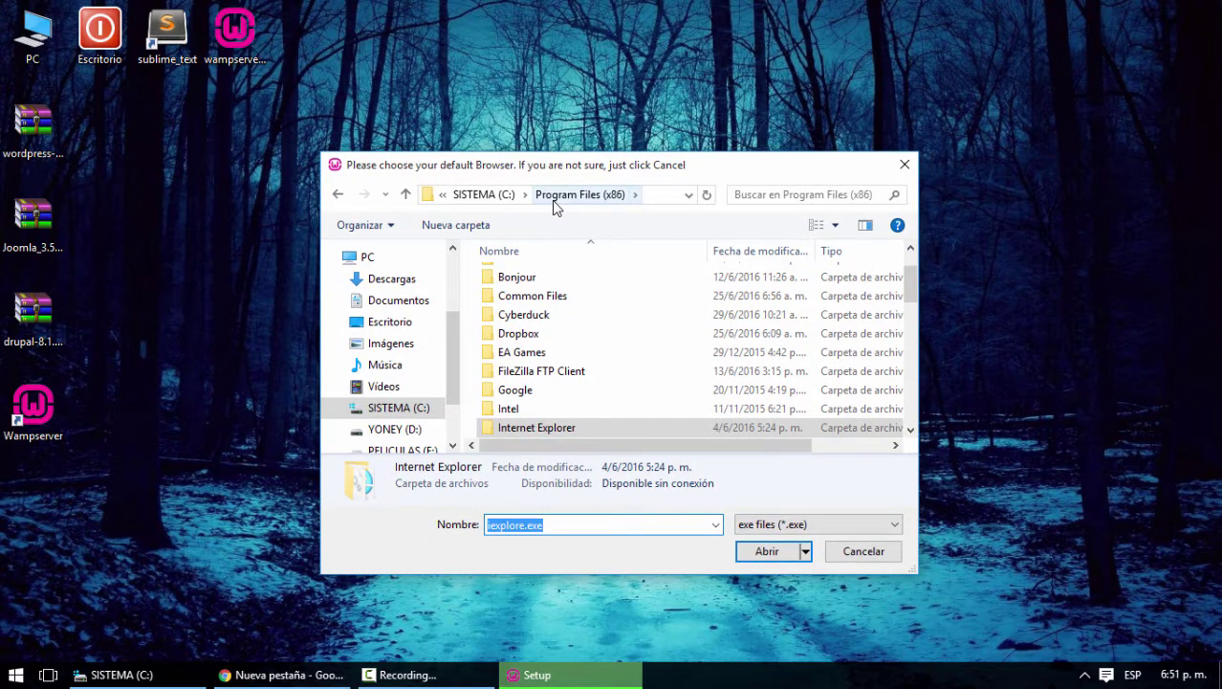
scroll(538, 369, up, 1)
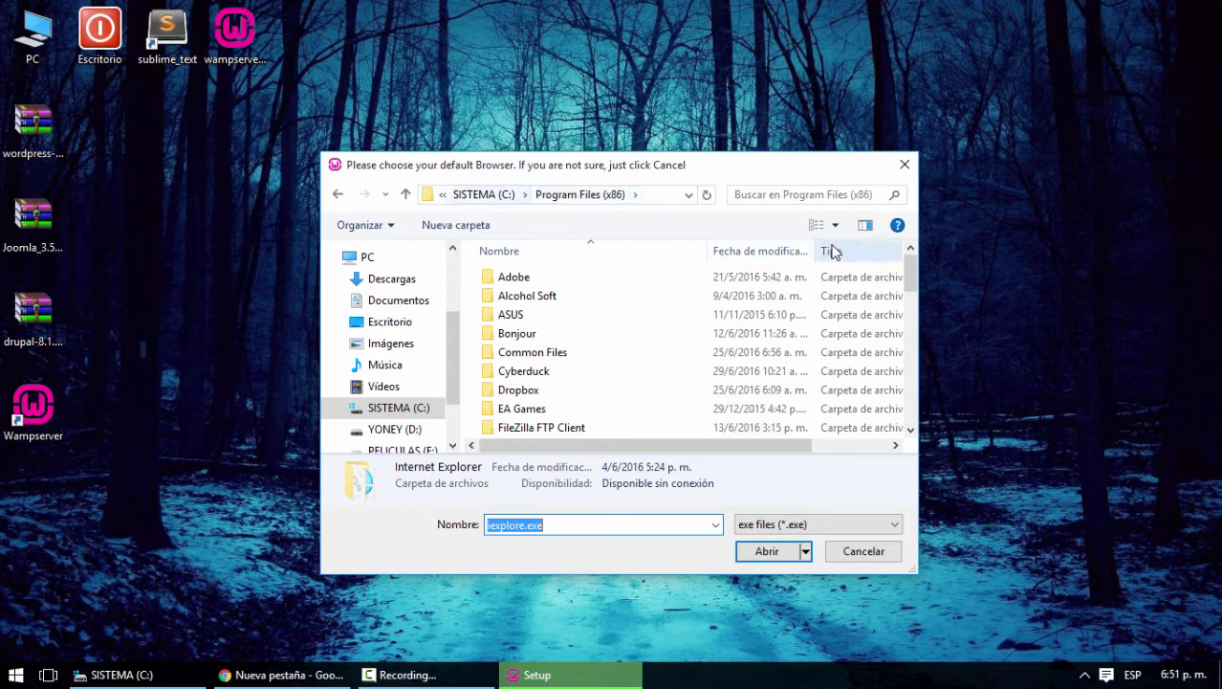
drag(918, 235, 1111, 236)
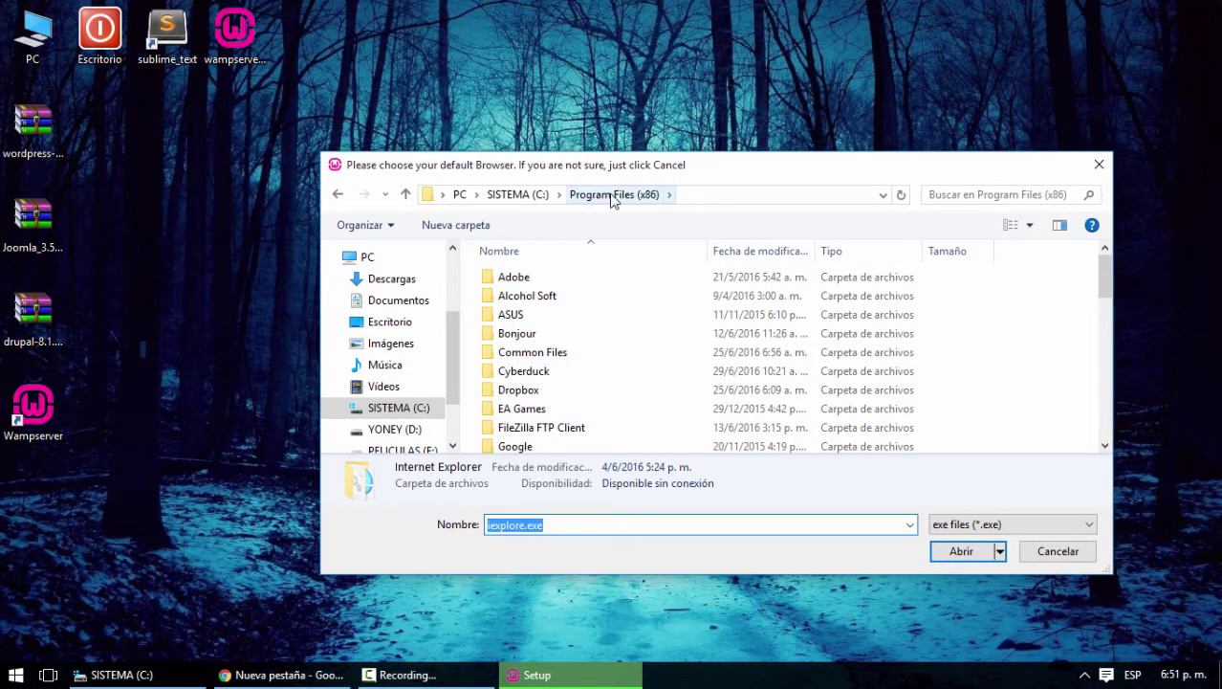
Select chrome.exe from Google\Chrome\Application as WampServer's browser
click(534, 334)
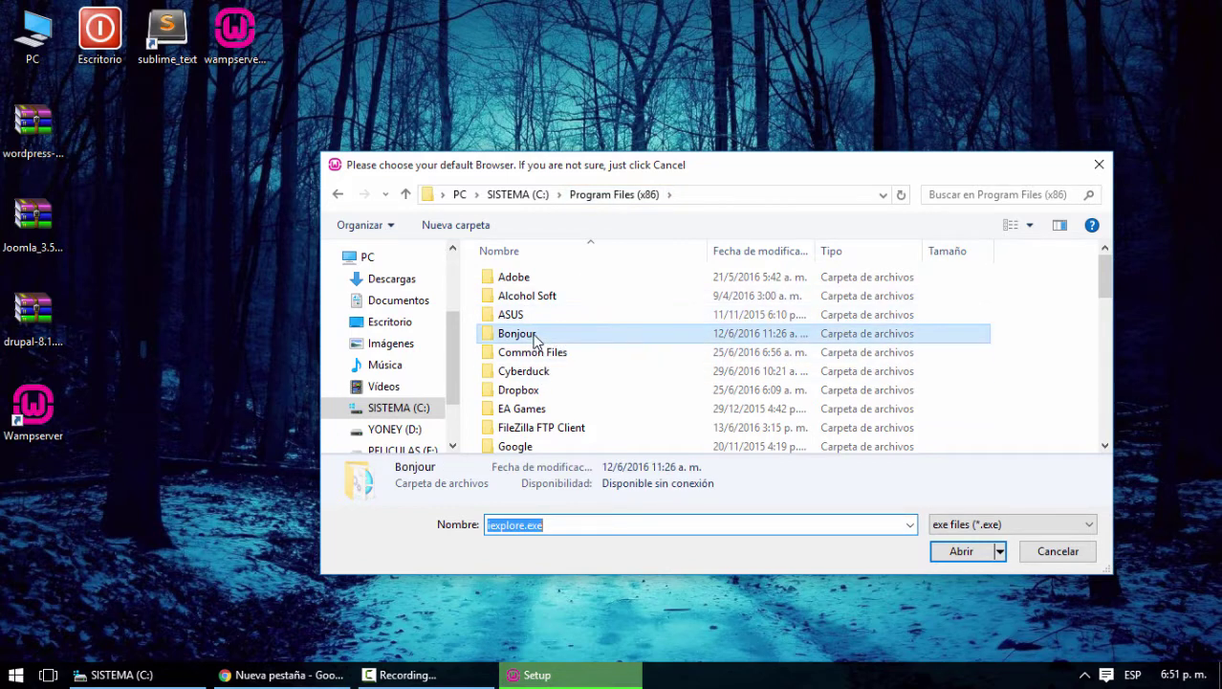
click(527, 446)
double_click(525, 445)
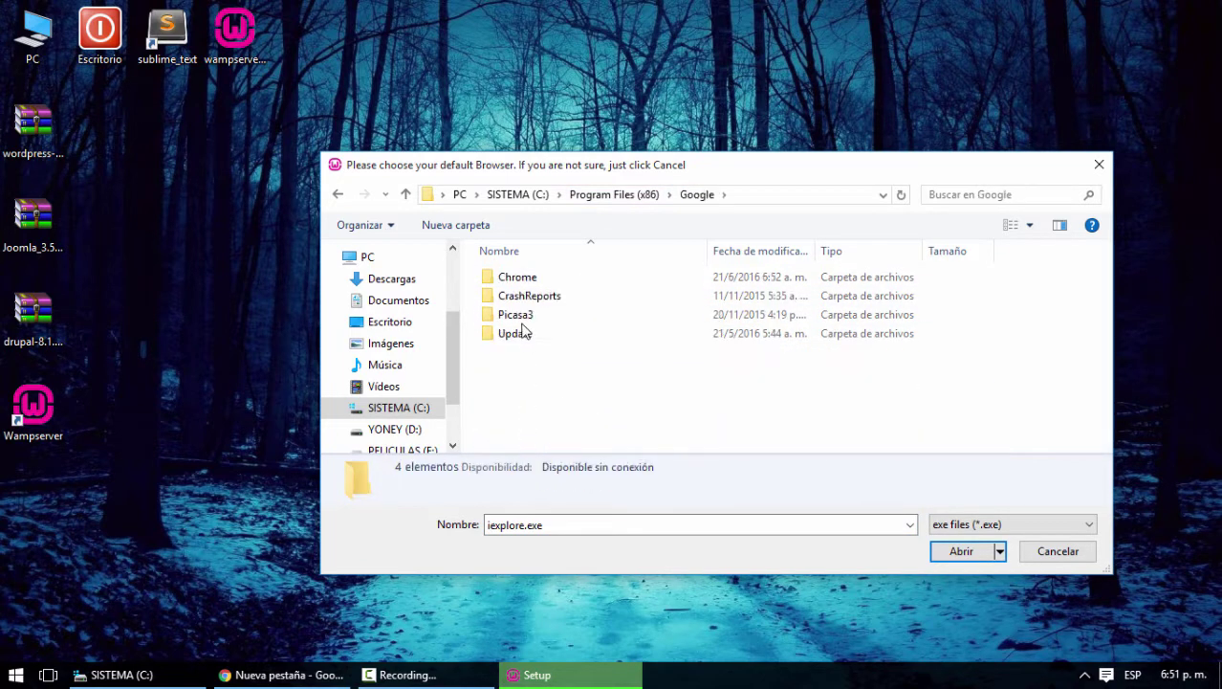
double_click(517, 278)
double_click(519, 278)
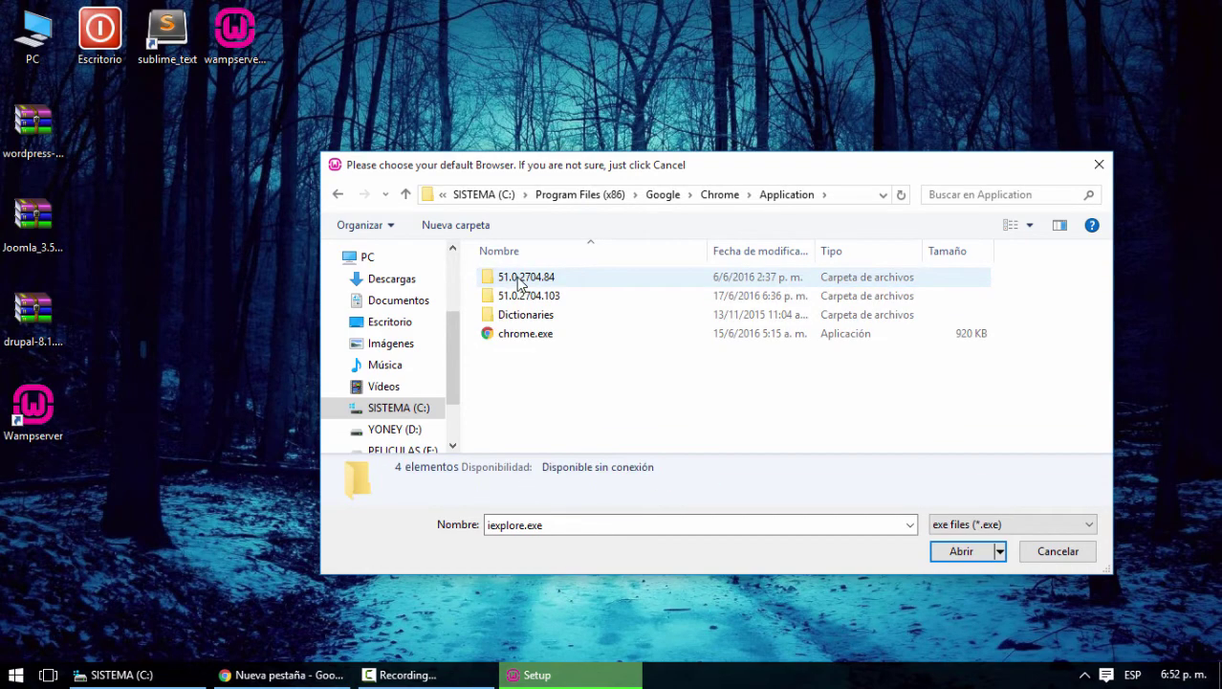
click(516, 339)
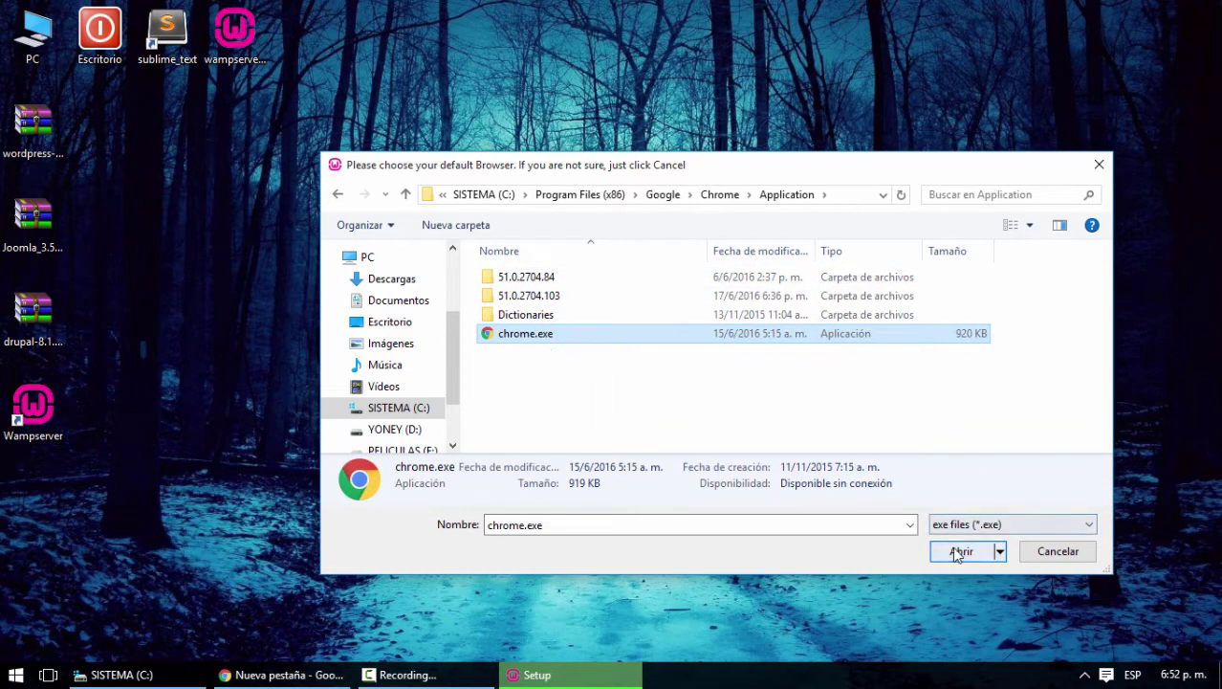
click(952, 547)
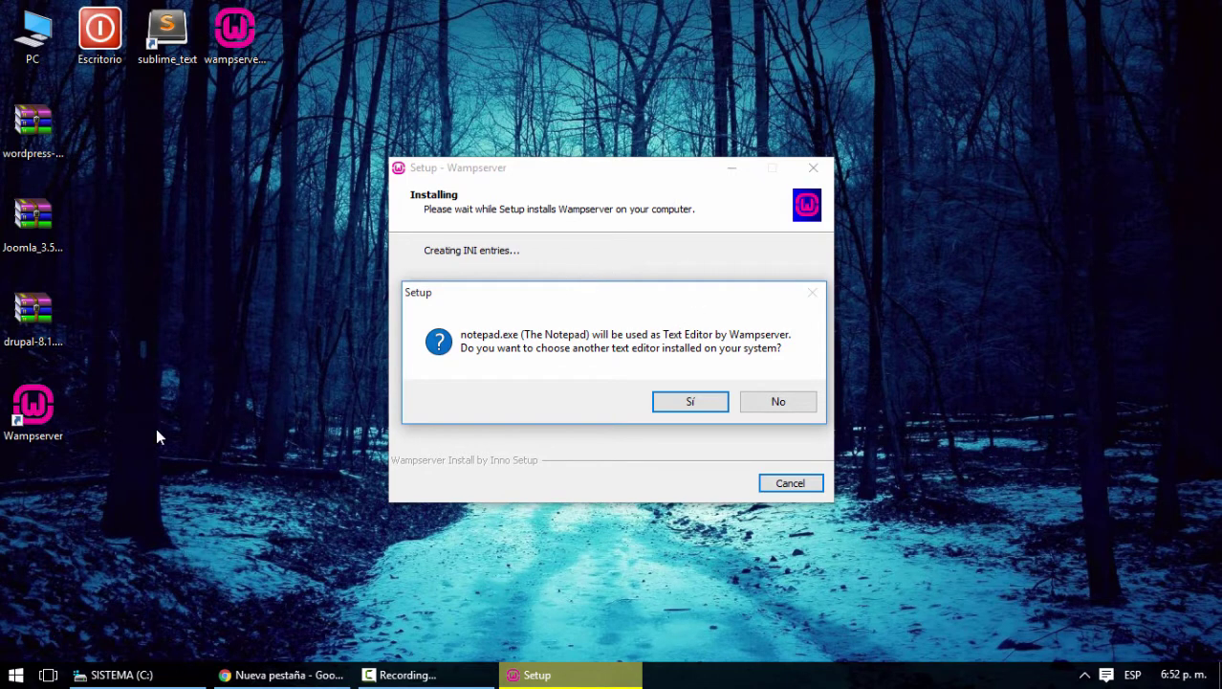
Agree to pick another editor and try the desktop sublime_text shortcut, dismissing the resulting error
click(691, 402)
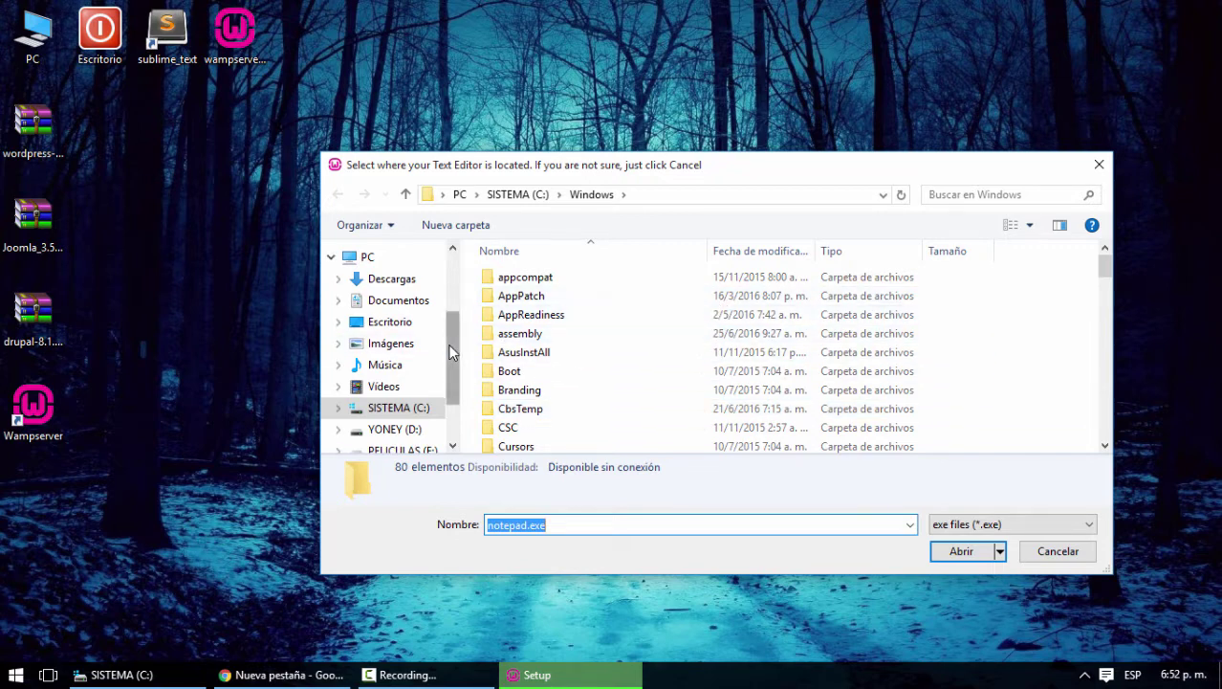
drag(453, 315, 453, 286)
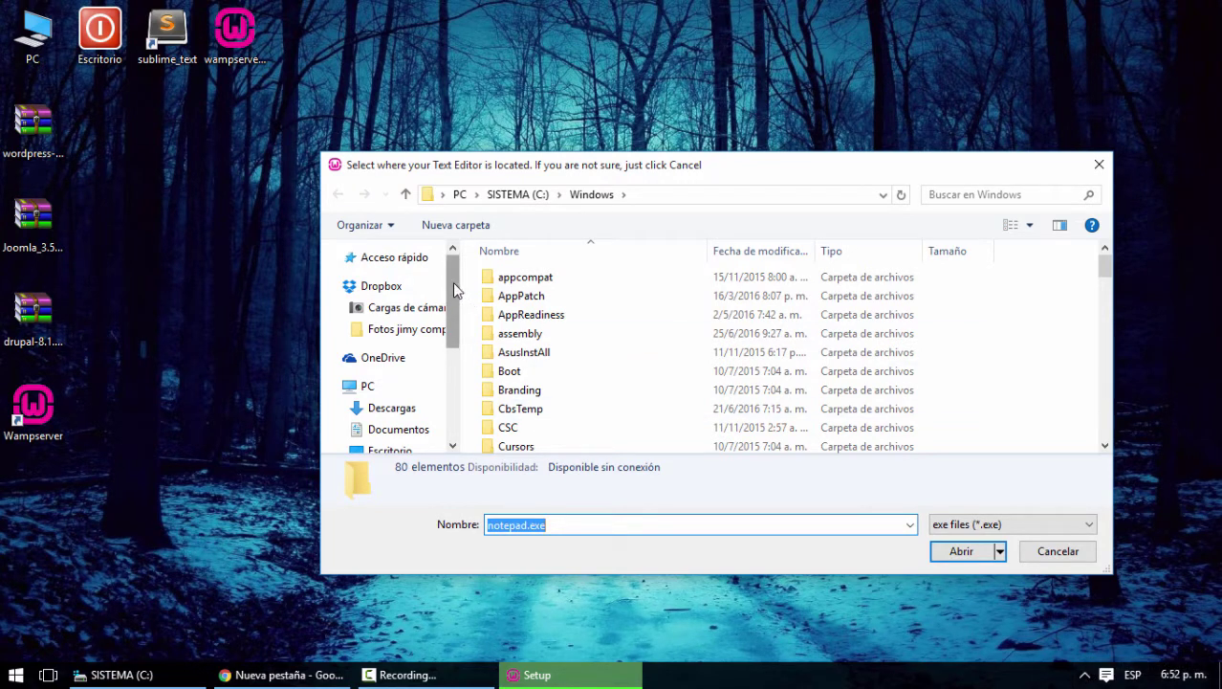
drag(453, 285, 447, 312)
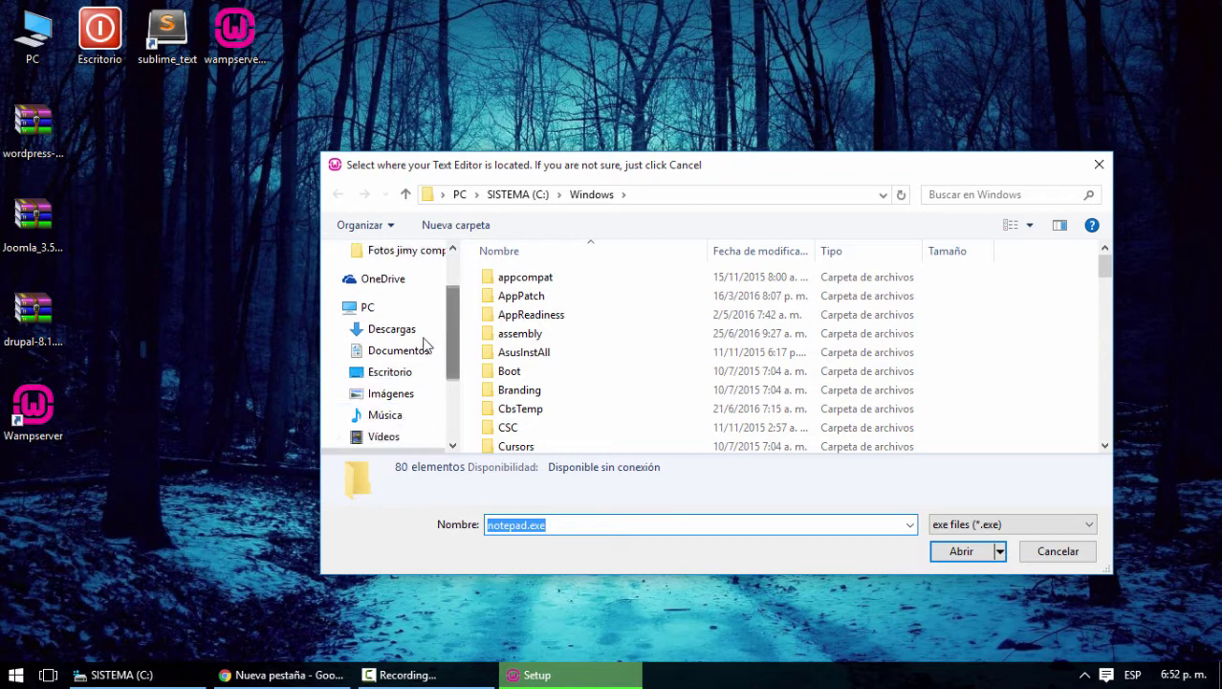
click(386, 374)
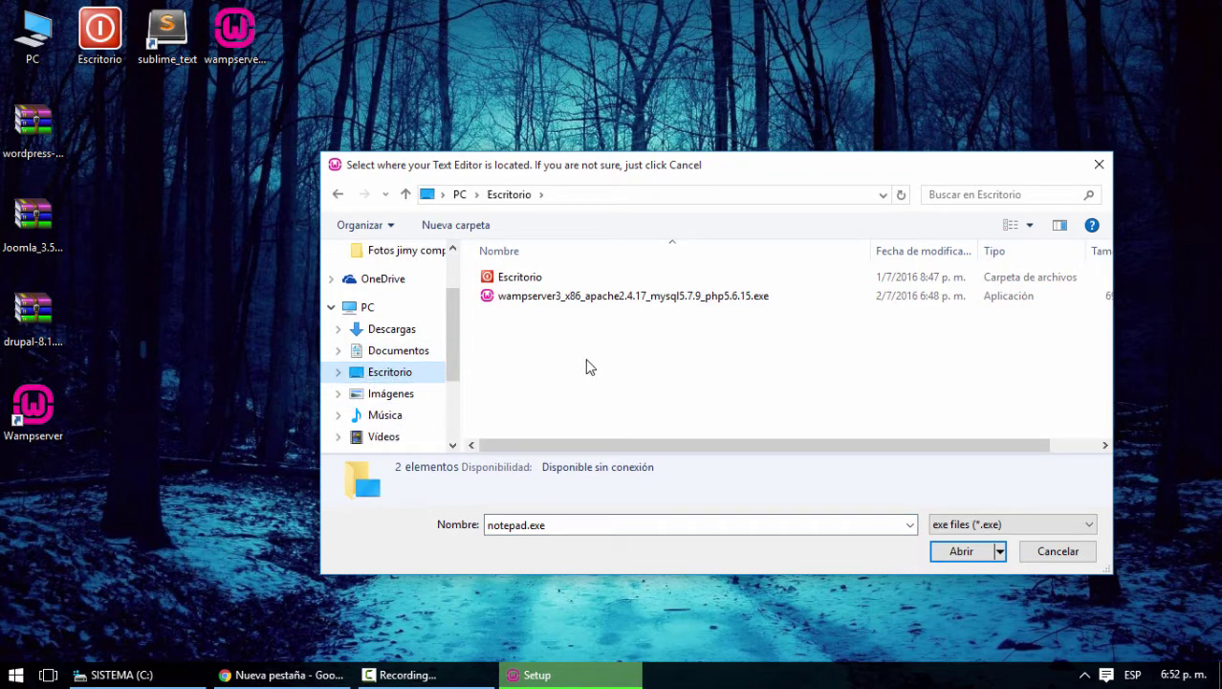
drag(454, 325, 451, 390)
click(1091, 524)
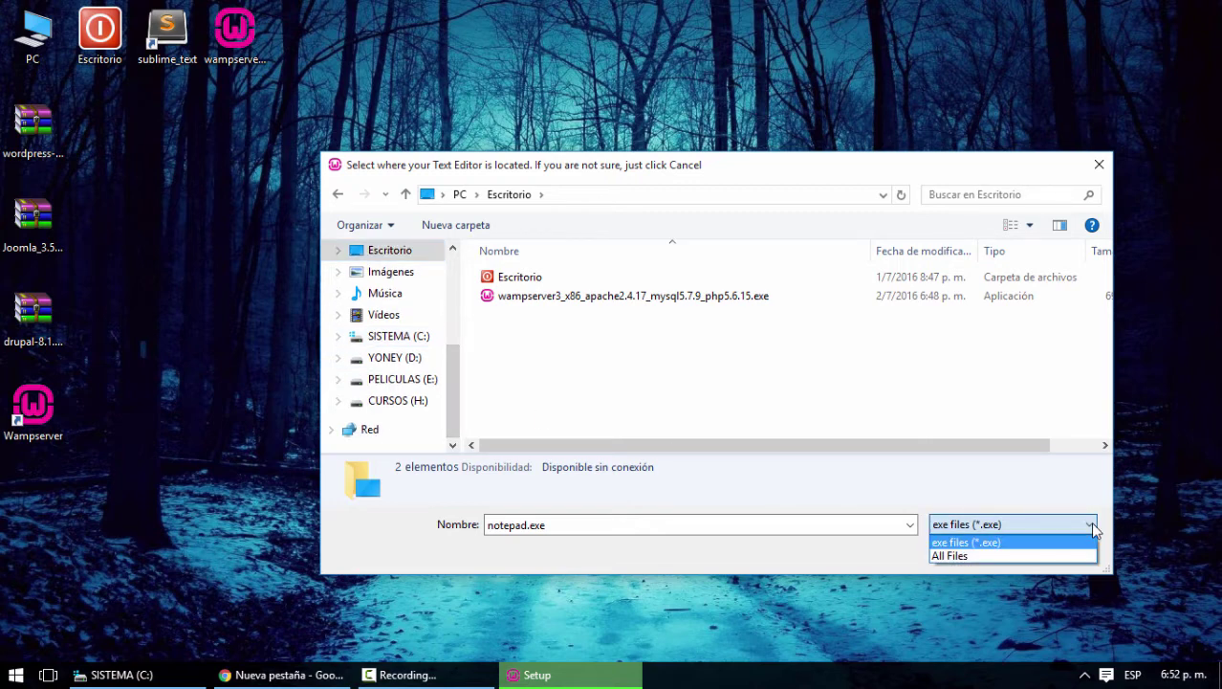
click(971, 553)
click(527, 334)
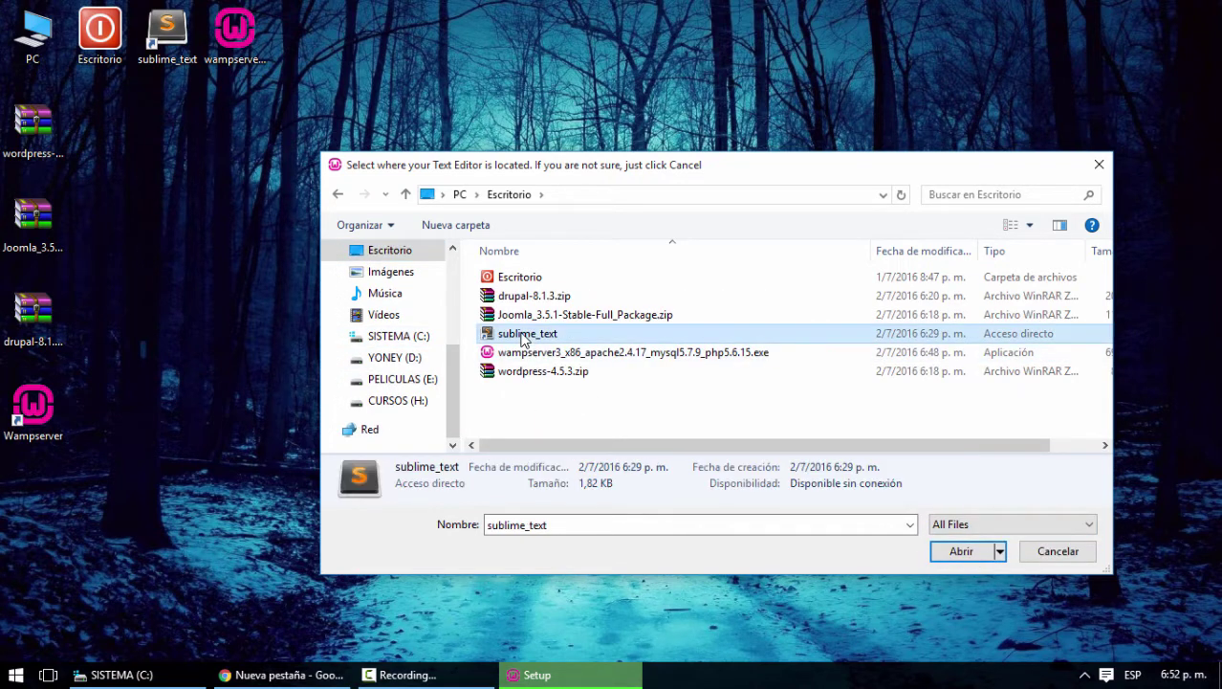
click(961, 555)
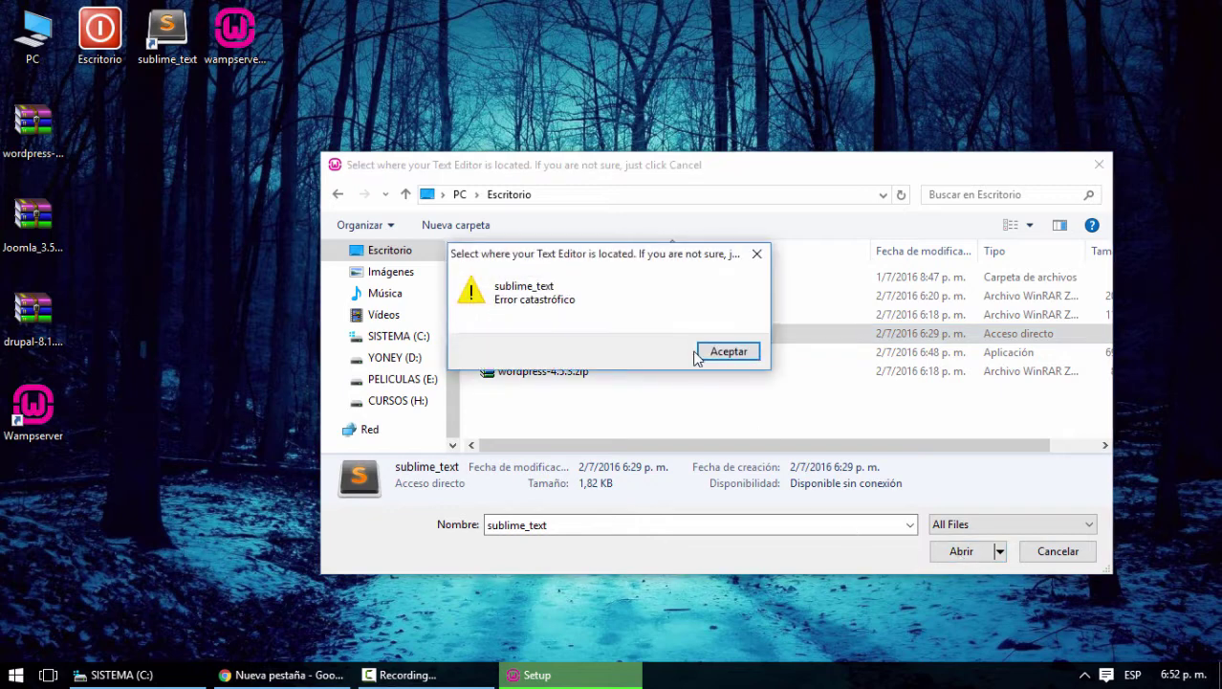
click(727, 352)
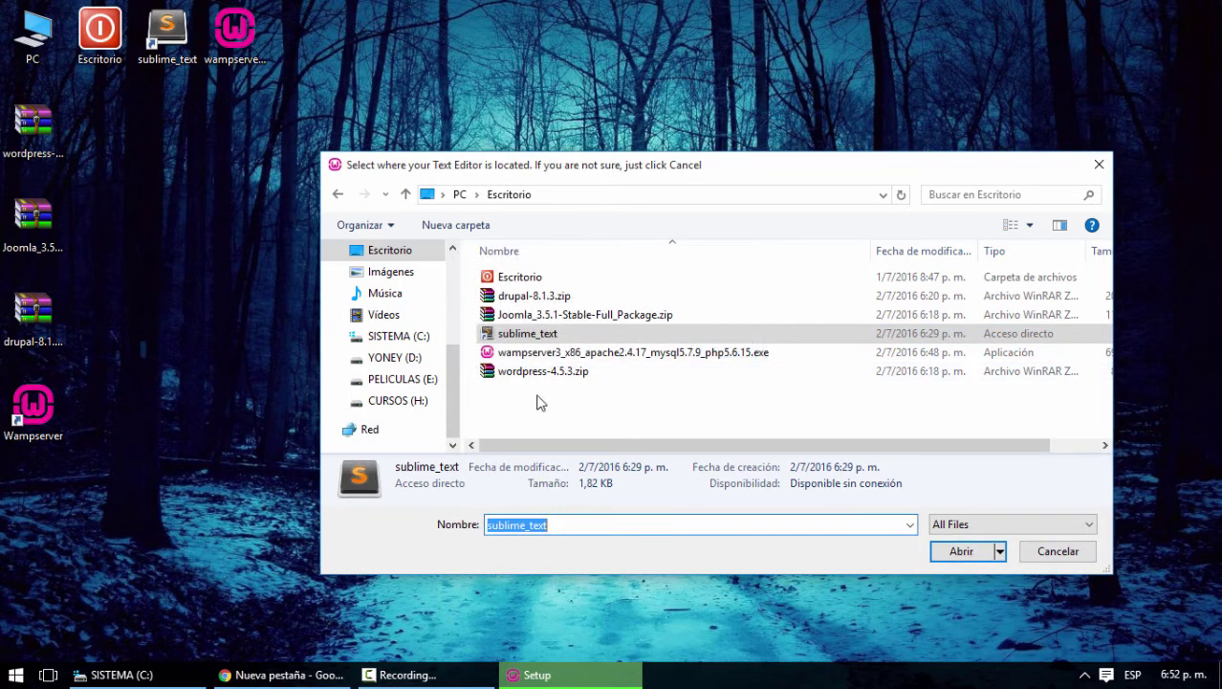
Select sublime_text.exe from D:\SOFTWARE\Software 2015 - I\Sublime Text as the editor
click(397, 337)
scroll(589, 384, down, 1)
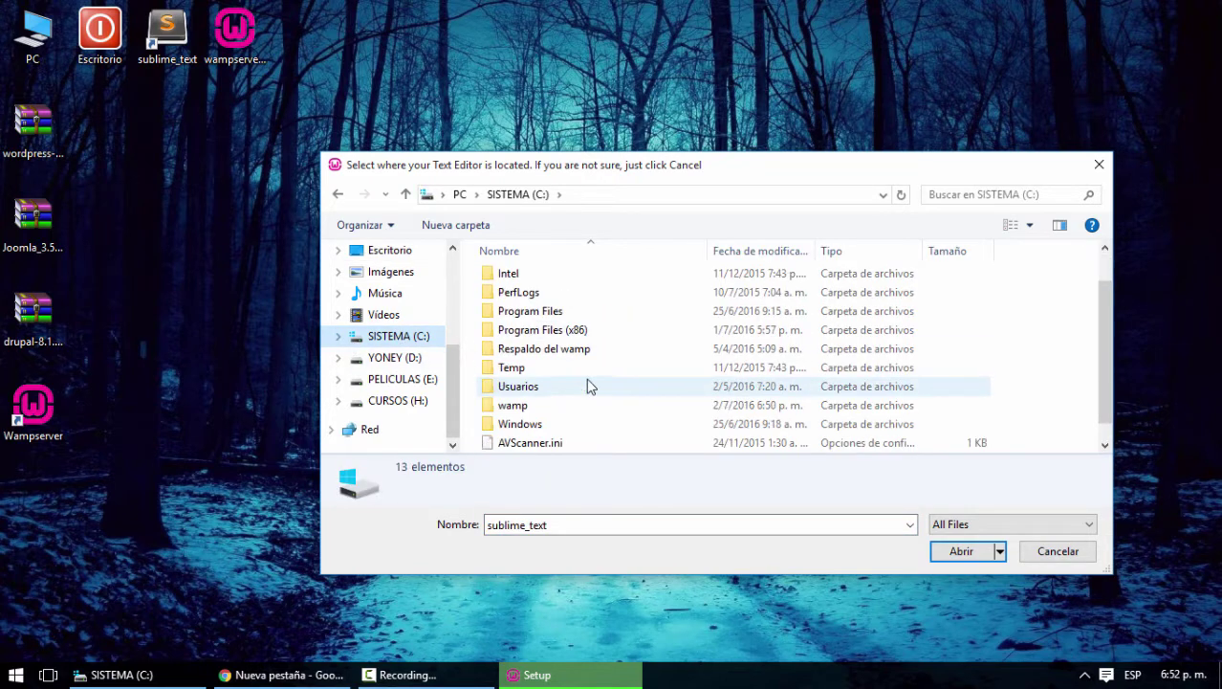
scroll(589, 385, up, 1)
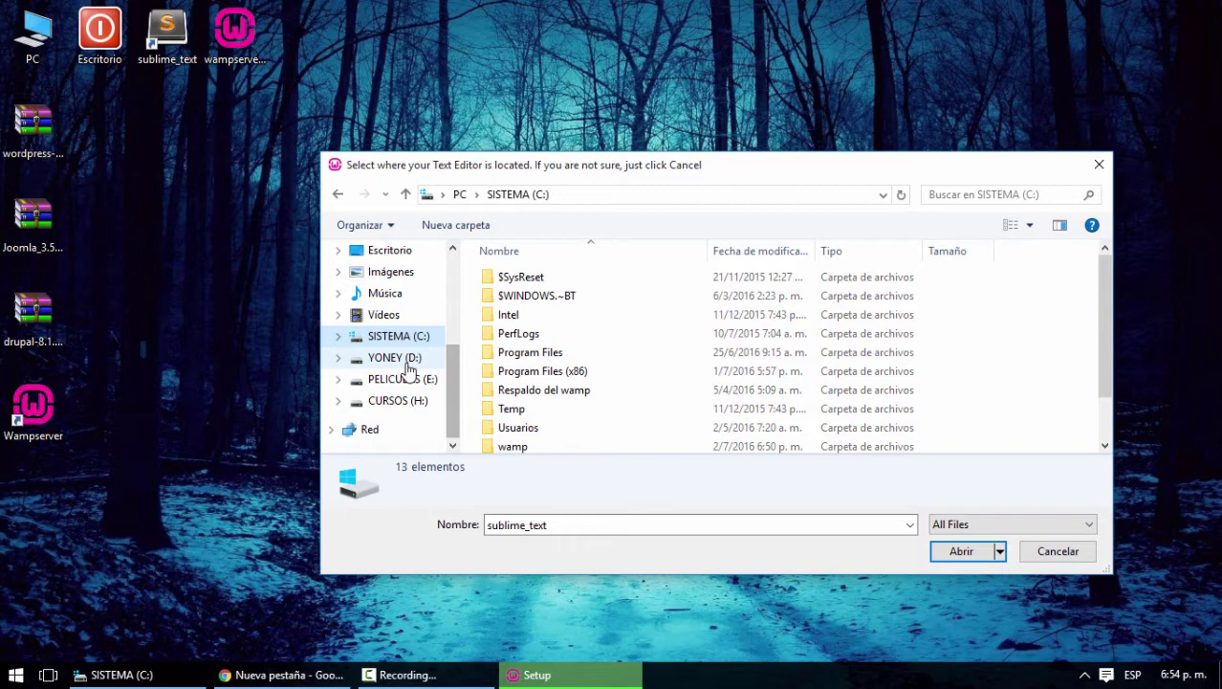
click(400, 360)
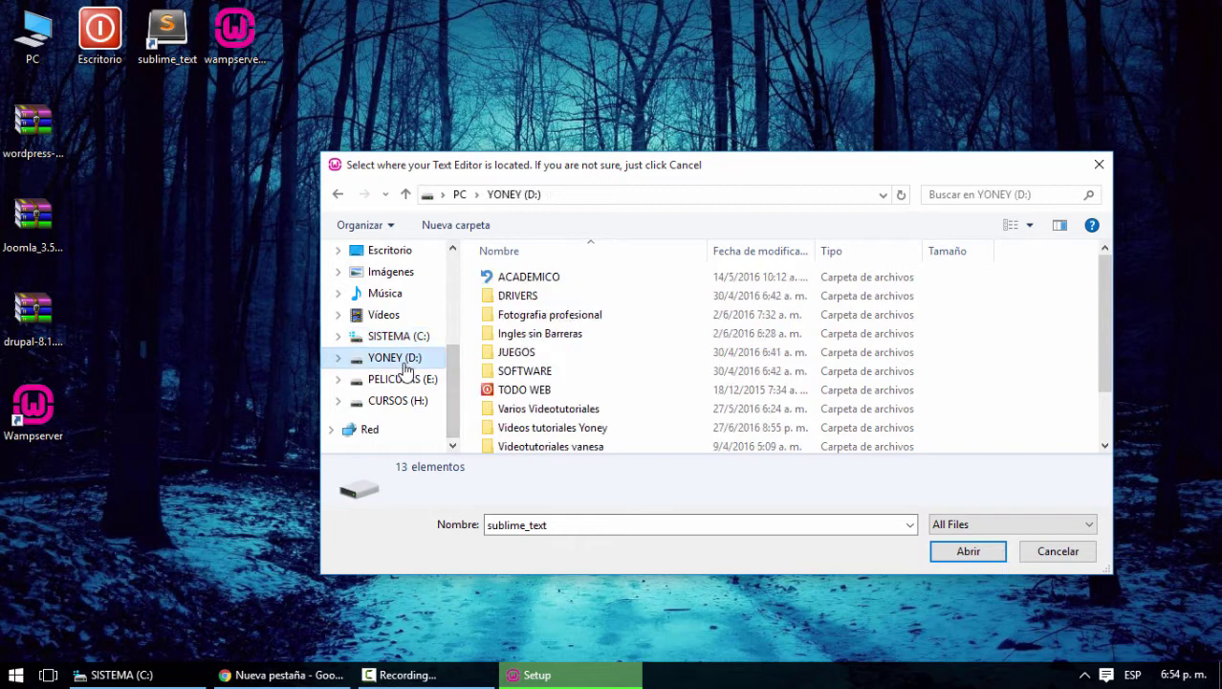
double_click(526, 371)
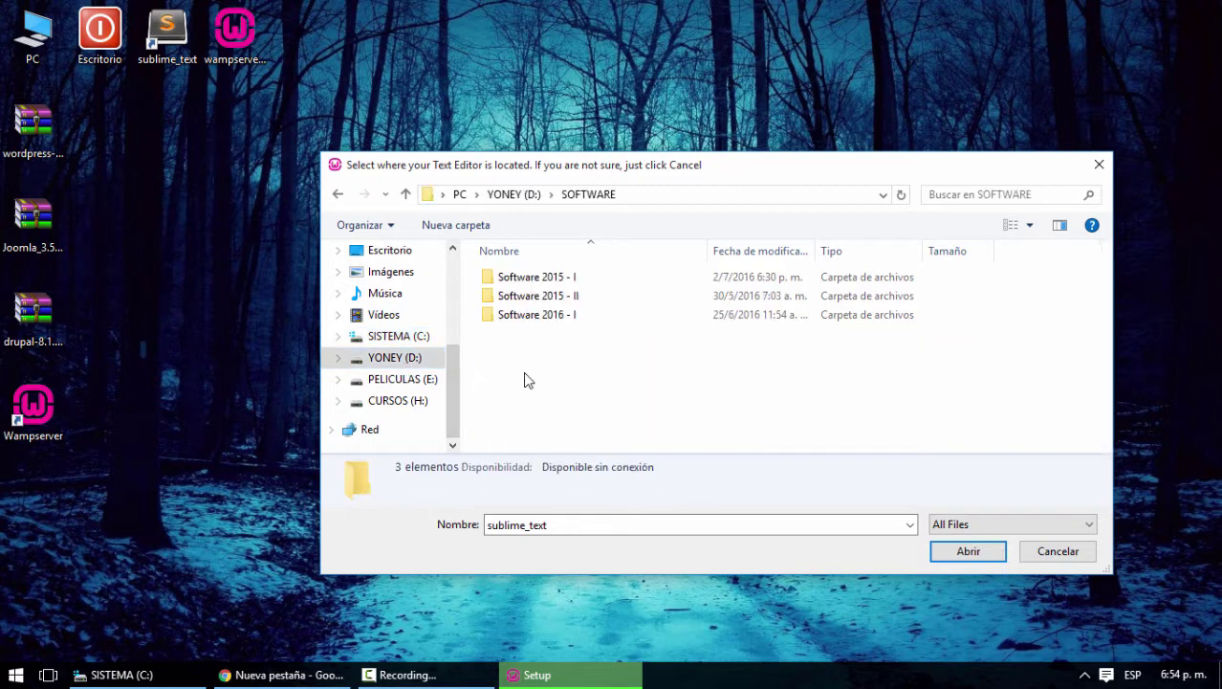
double_click(547, 278)
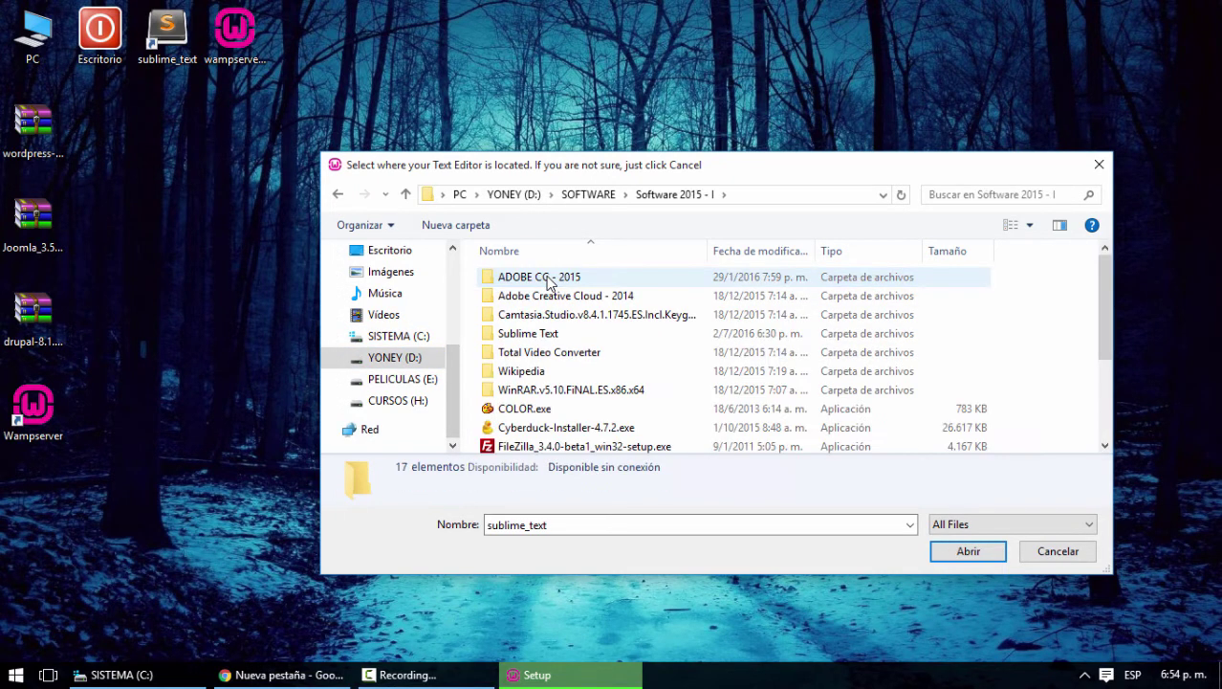
double_click(528, 333)
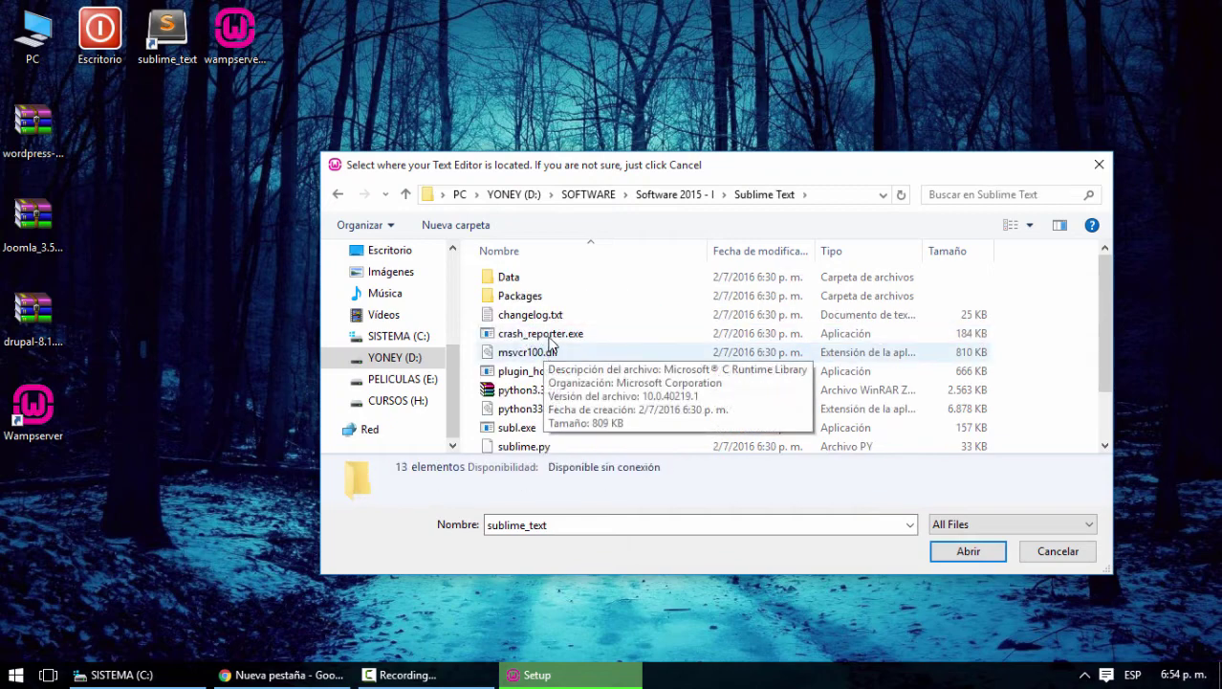
scroll(646, 338, down, 1)
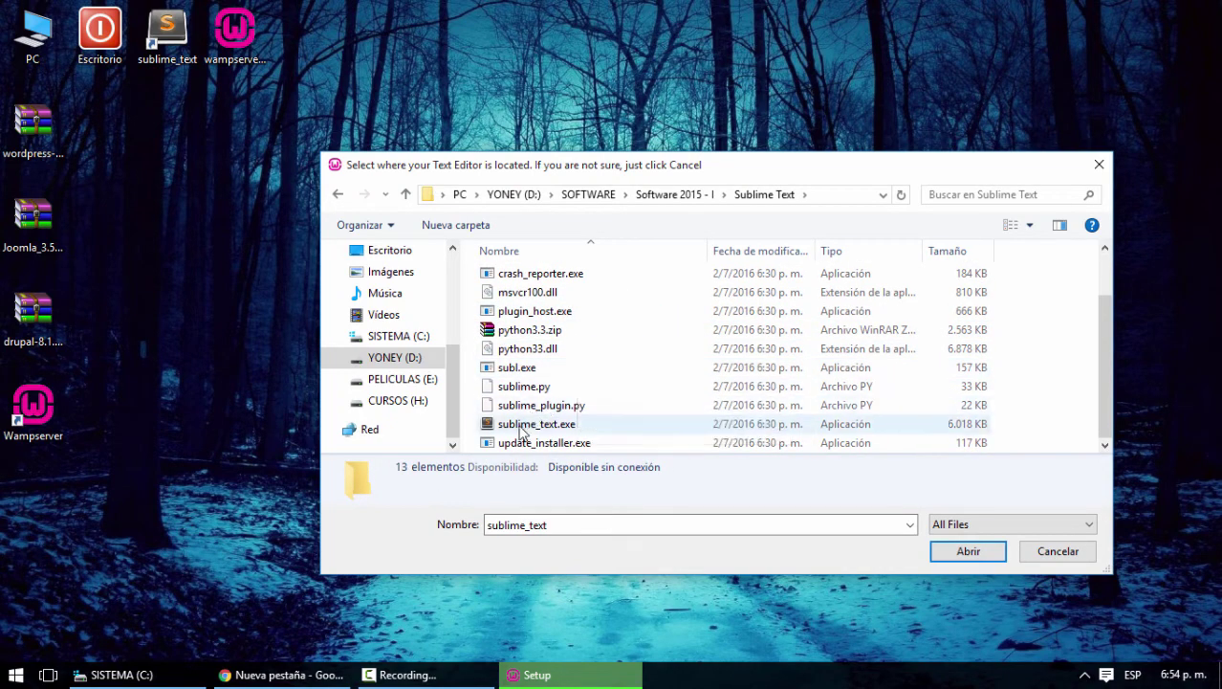
click(588, 426)
click(976, 552)
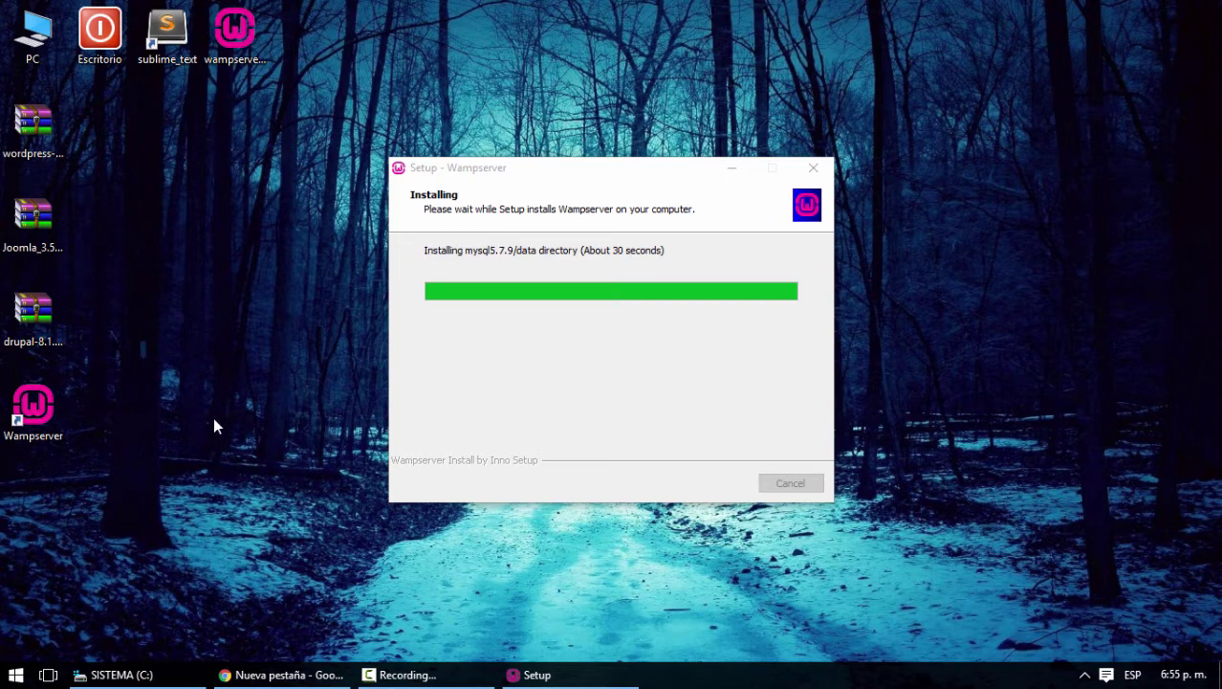
Open and close Notepad, then pass the phpMyAdmin information page and finish with Launch Wampserver checked
click(16, 674)
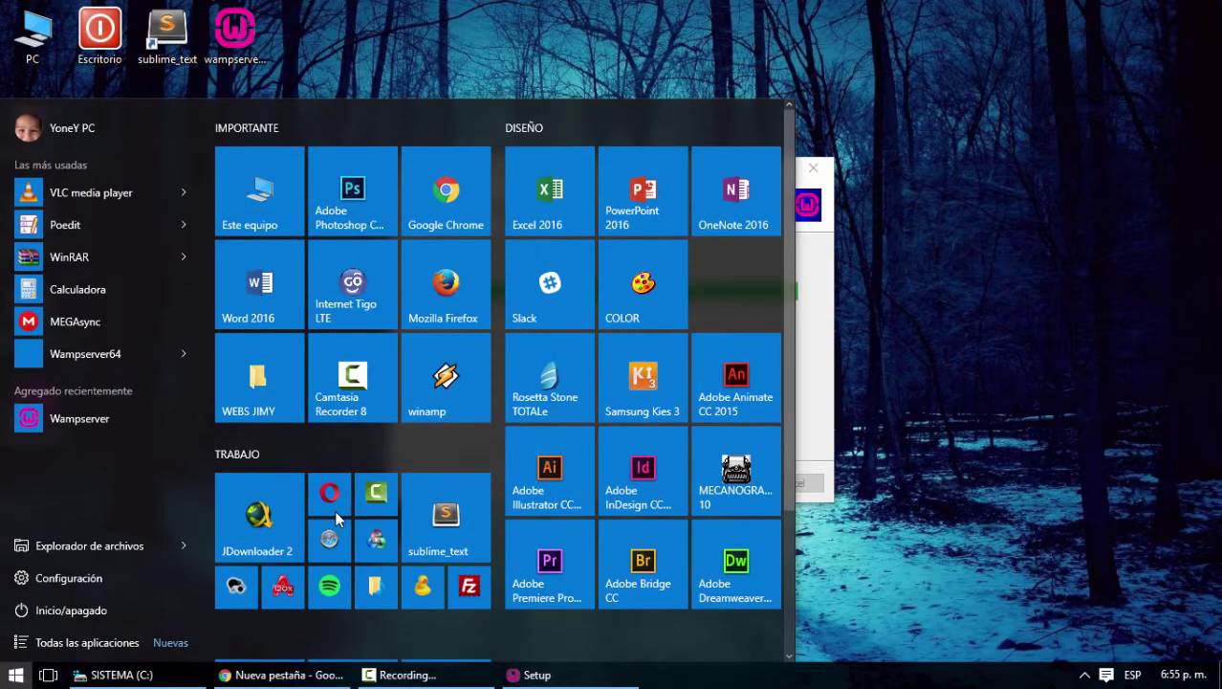
text(not)
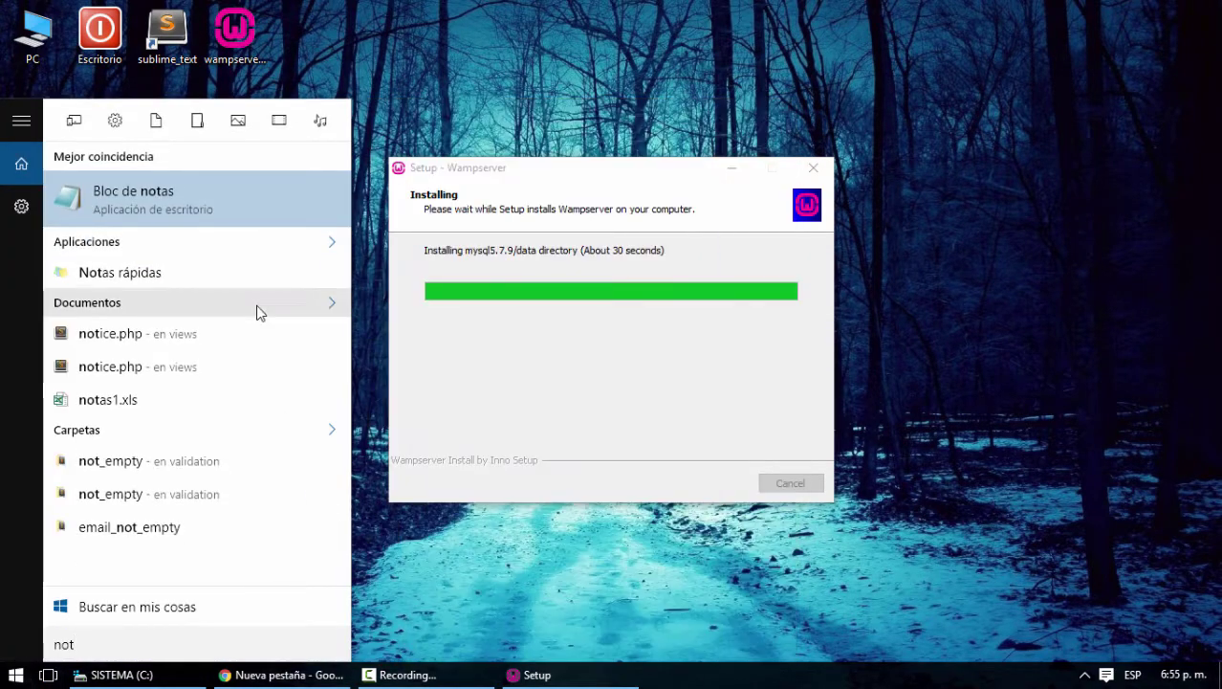
click(178, 207)
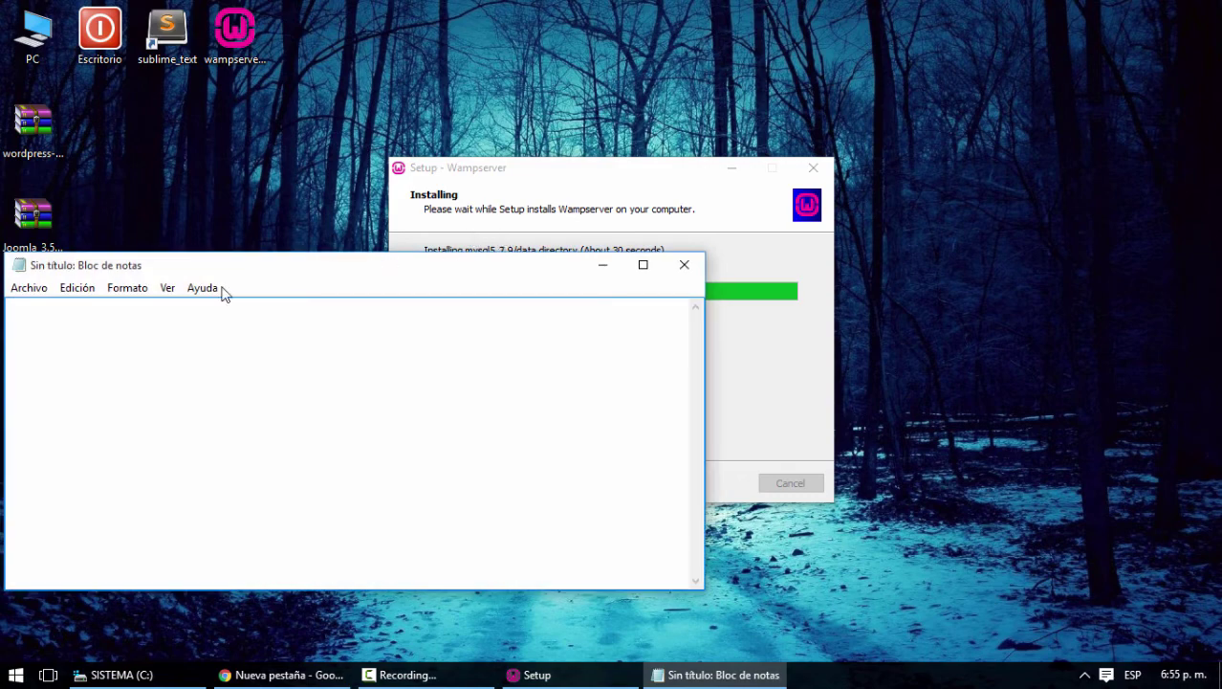
click(684, 264)
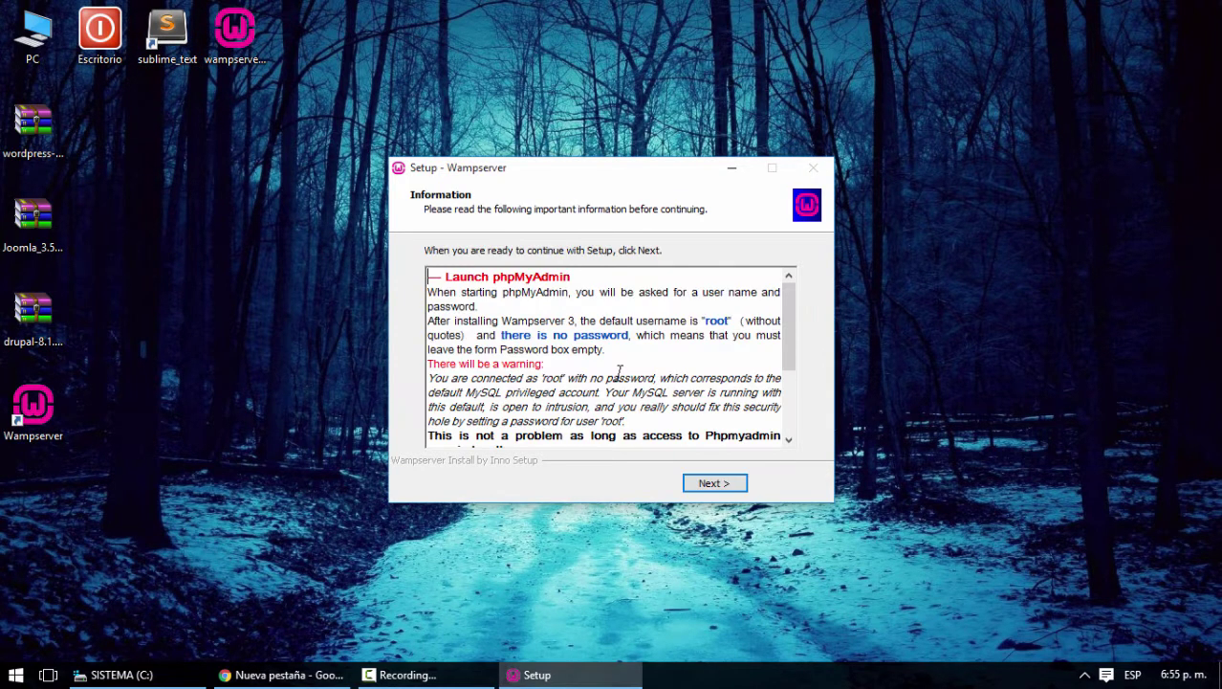
click(717, 484)
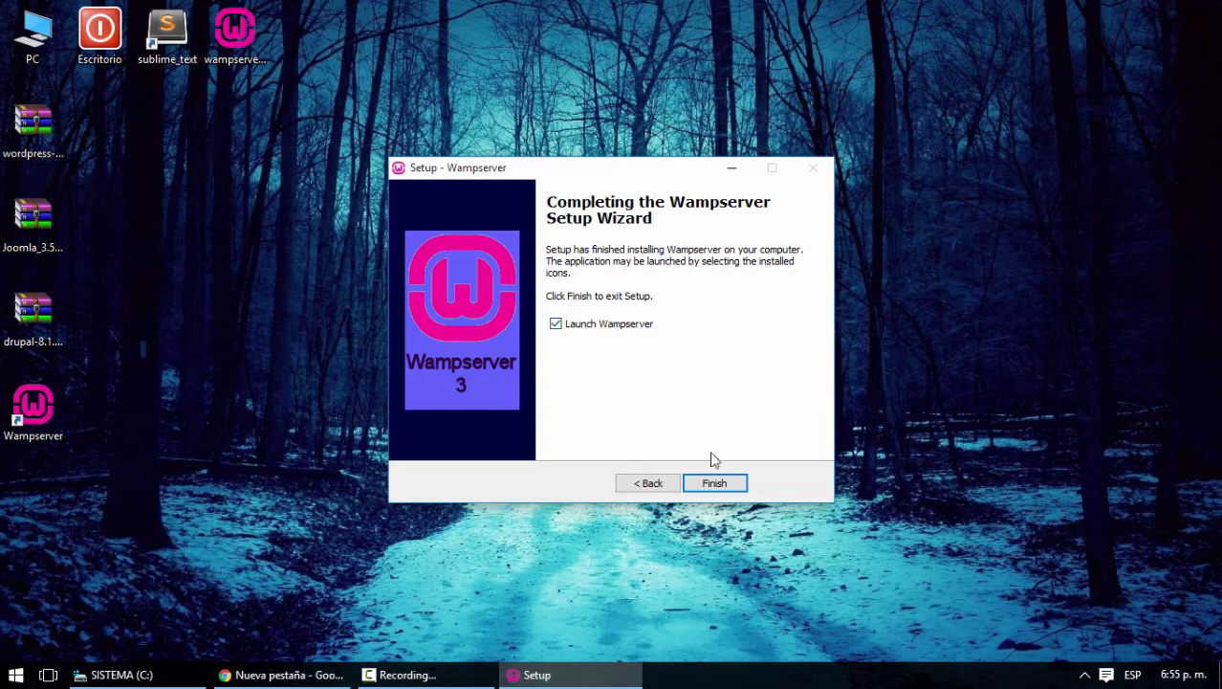
click(718, 486)
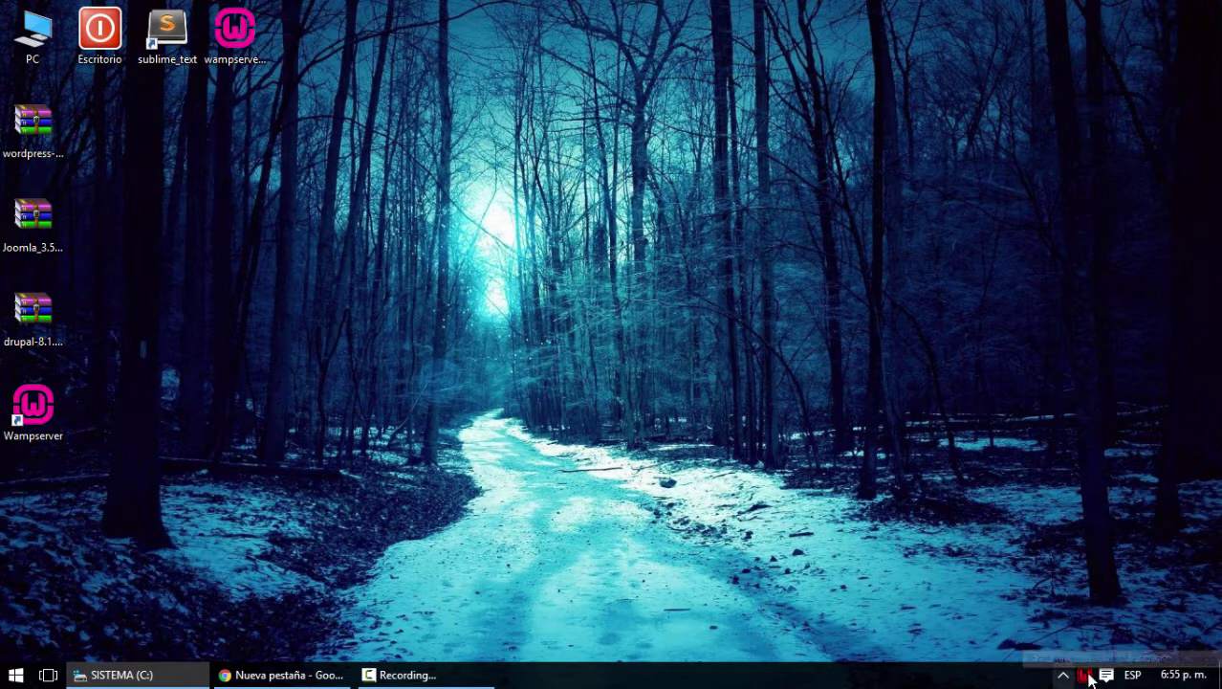
click(1063, 677)
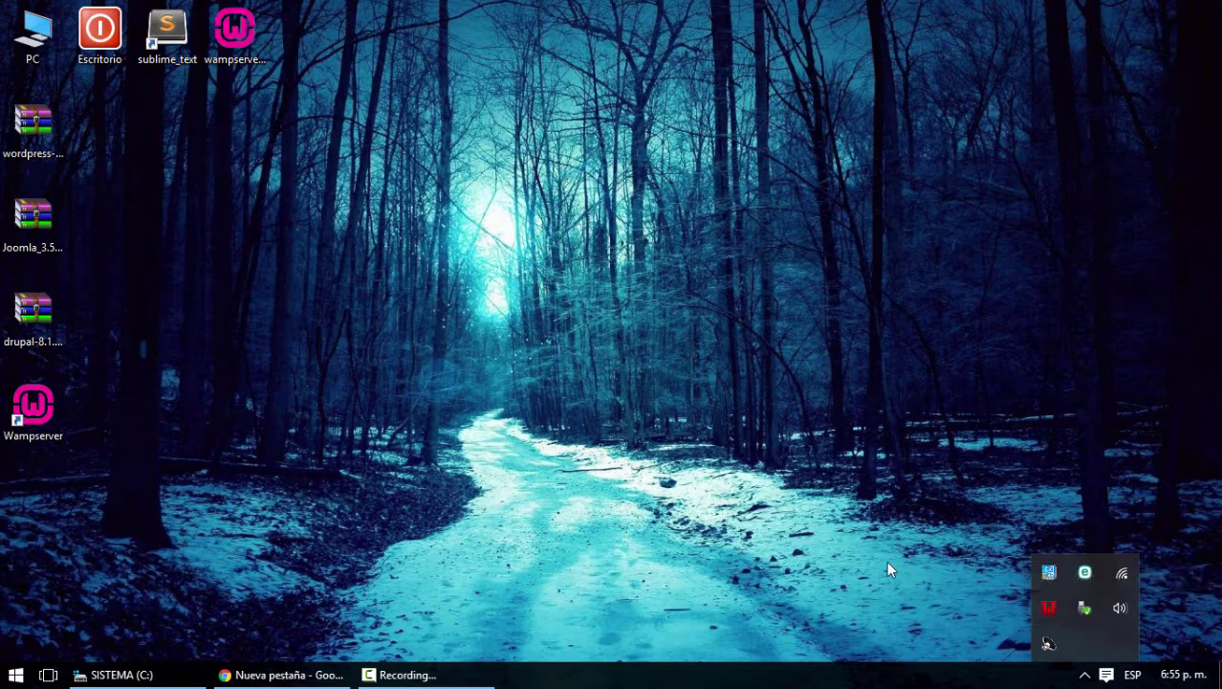
click(875, 534)
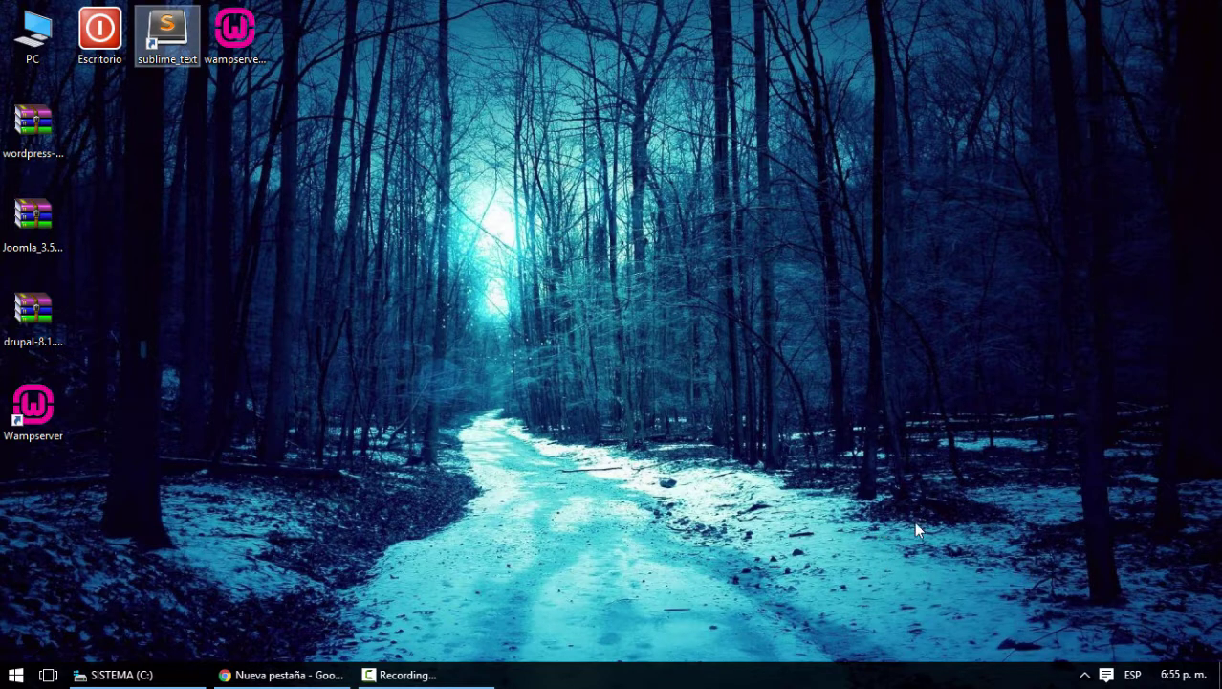
click(1085, 675)
click(903, 553)
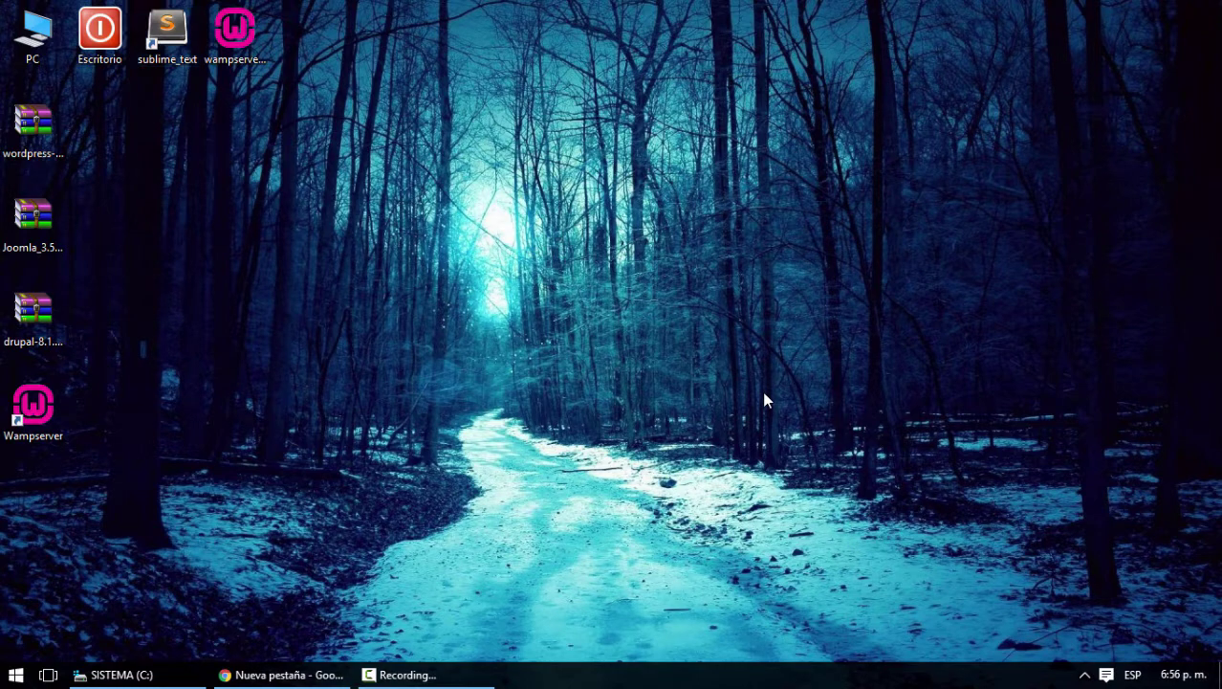
Restore Chrome and enter the localhost/phpmyadmin omnibox suggestion, which lands on a Google search
click(280, 674)
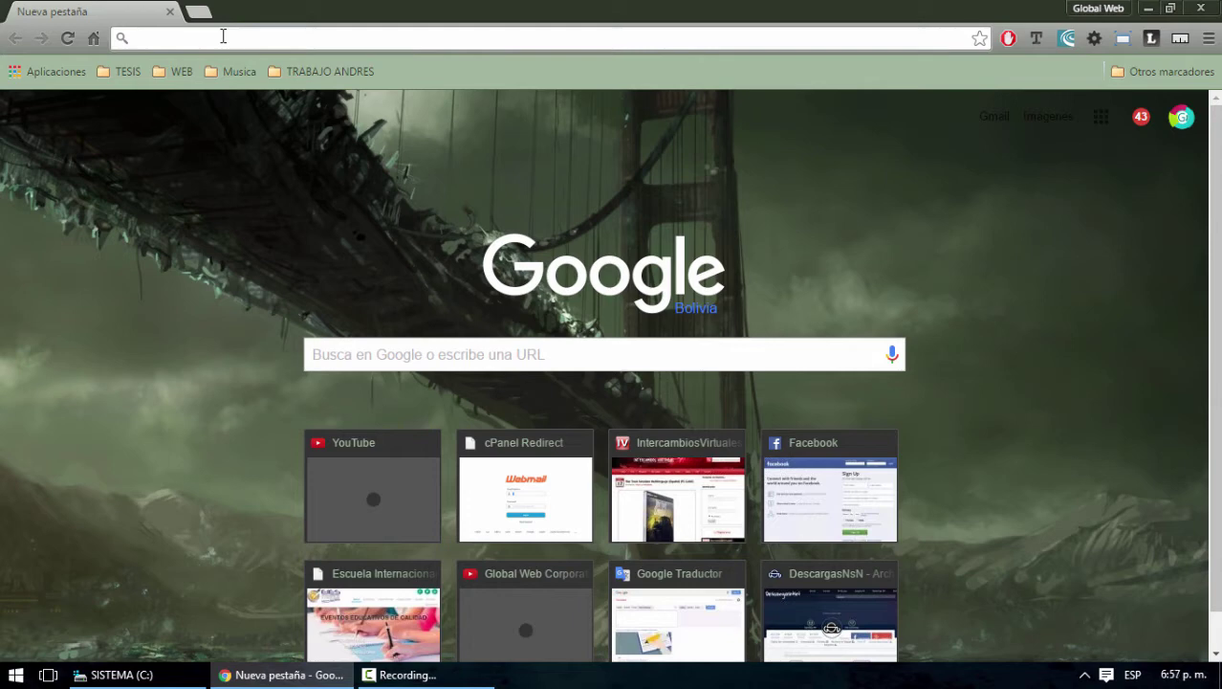
text(local)
key(Down)
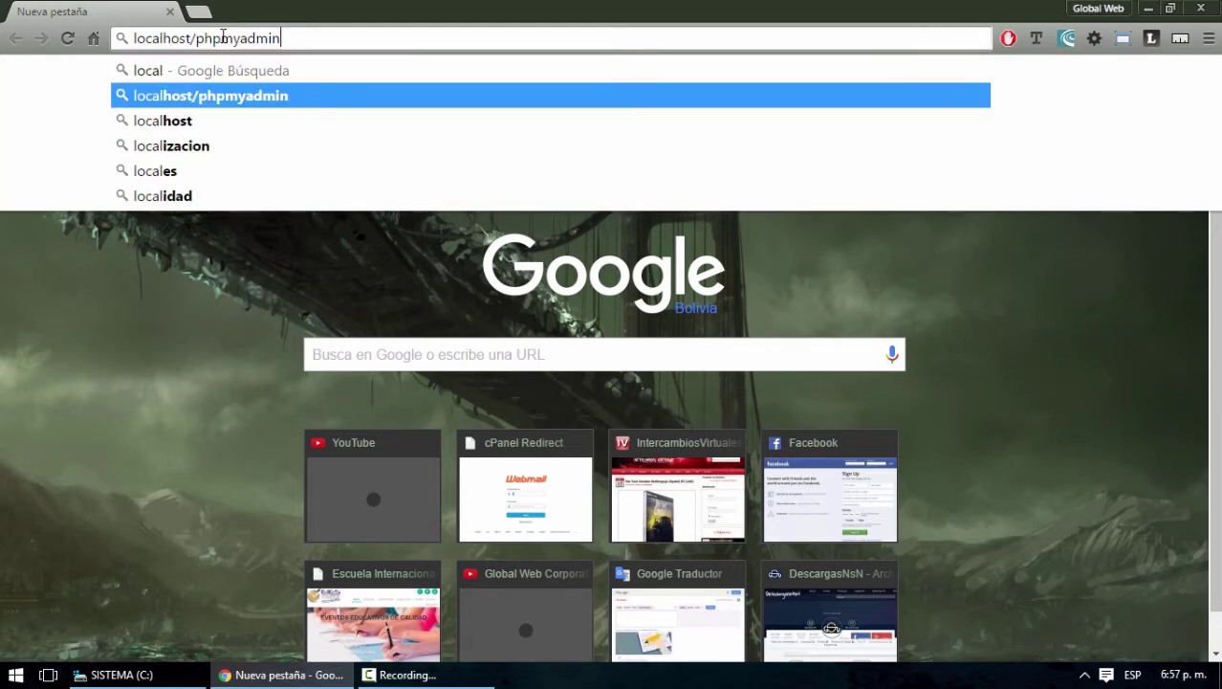
click(257, 100)
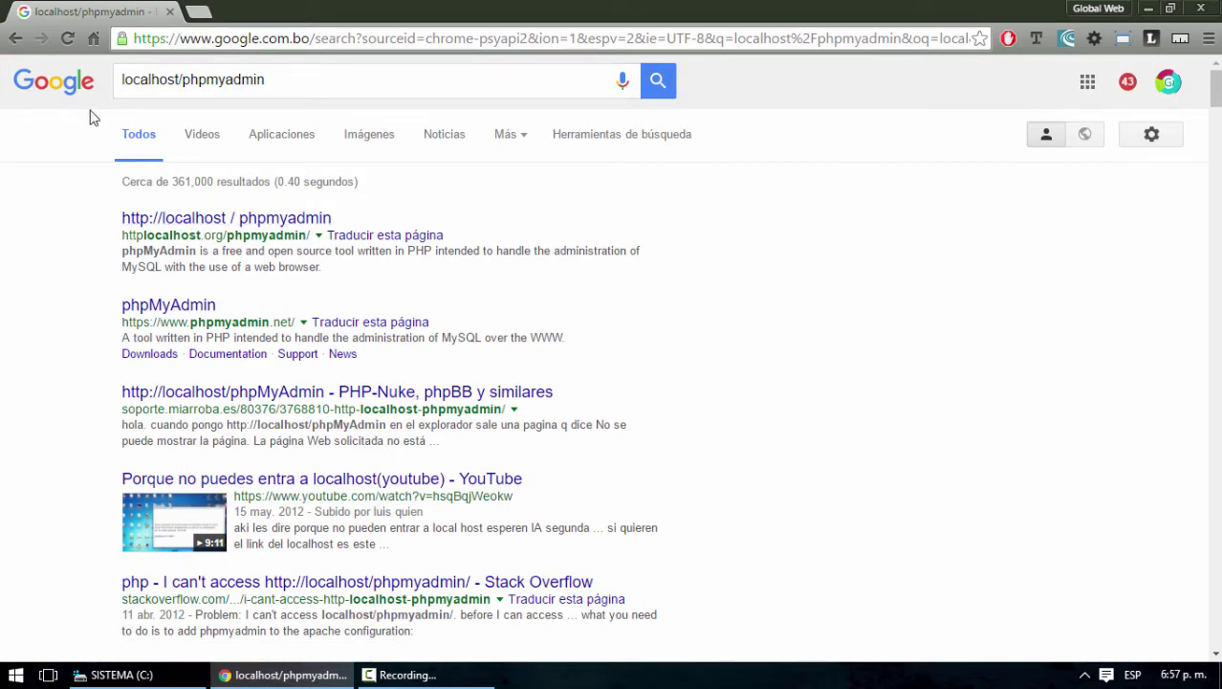
drag(287, 84, 122, 83)
key(ctrl+c)
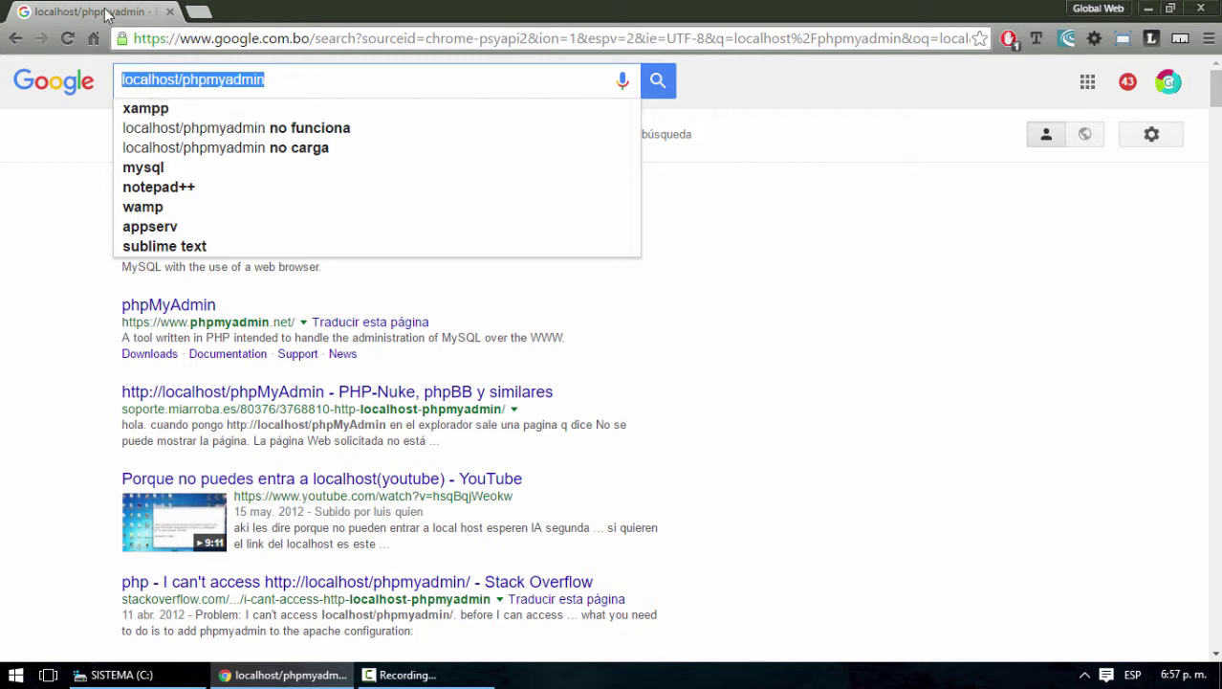
Rewrite the address bar to localhost/phpmyadmin and load it
click(176, 38)
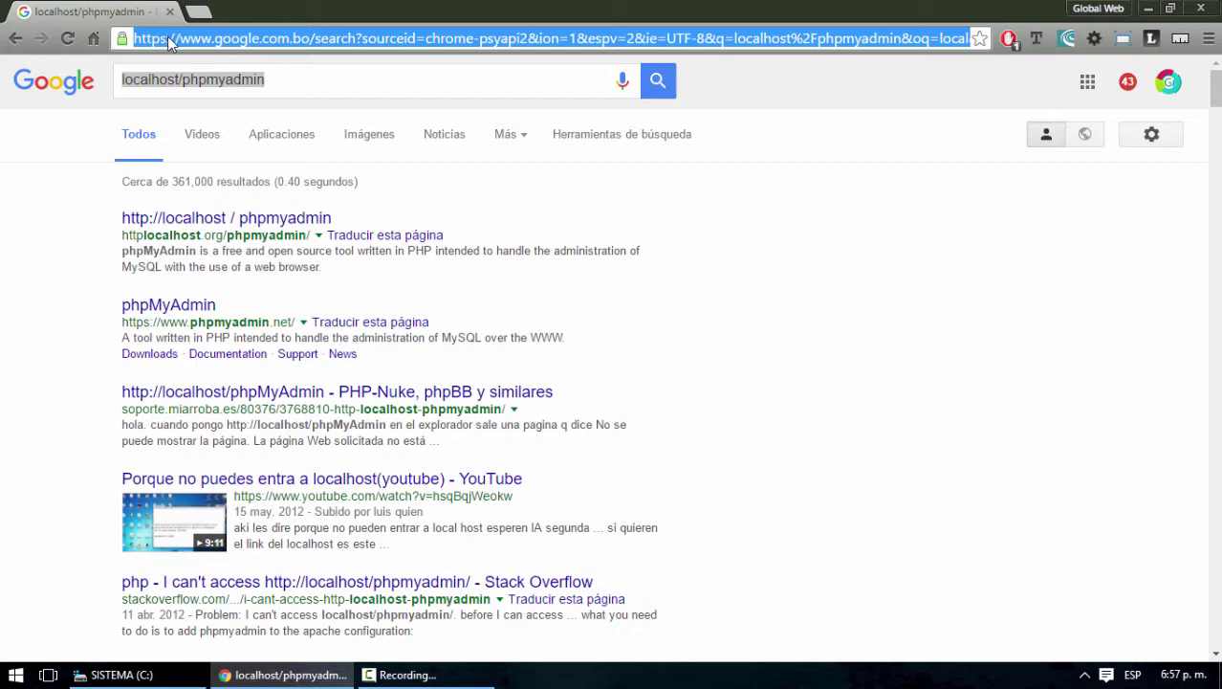
click(172, 41)
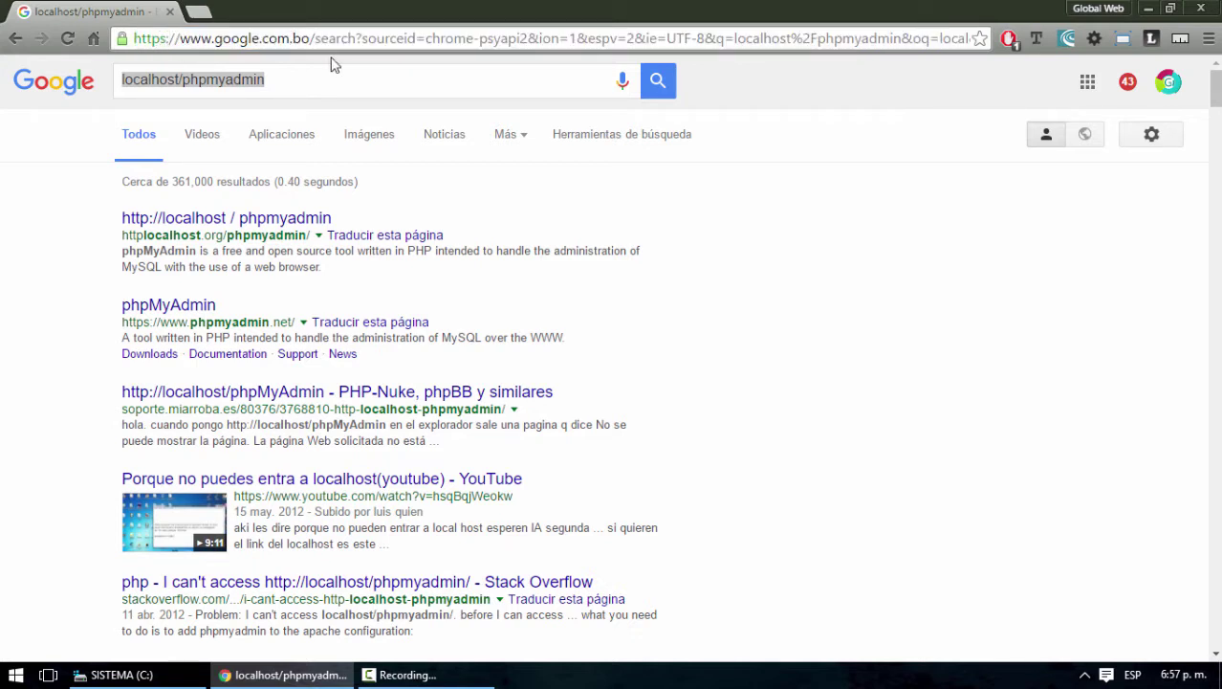
key(Left)
key(shift+End)
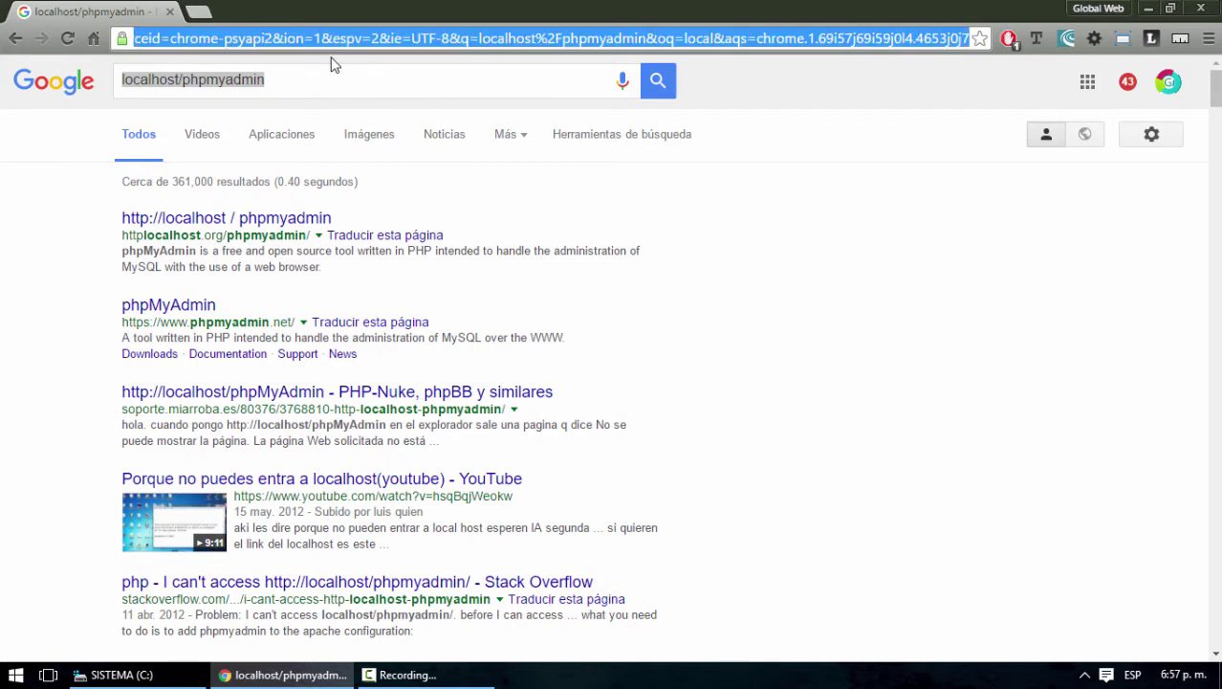
key(ctrl+v)
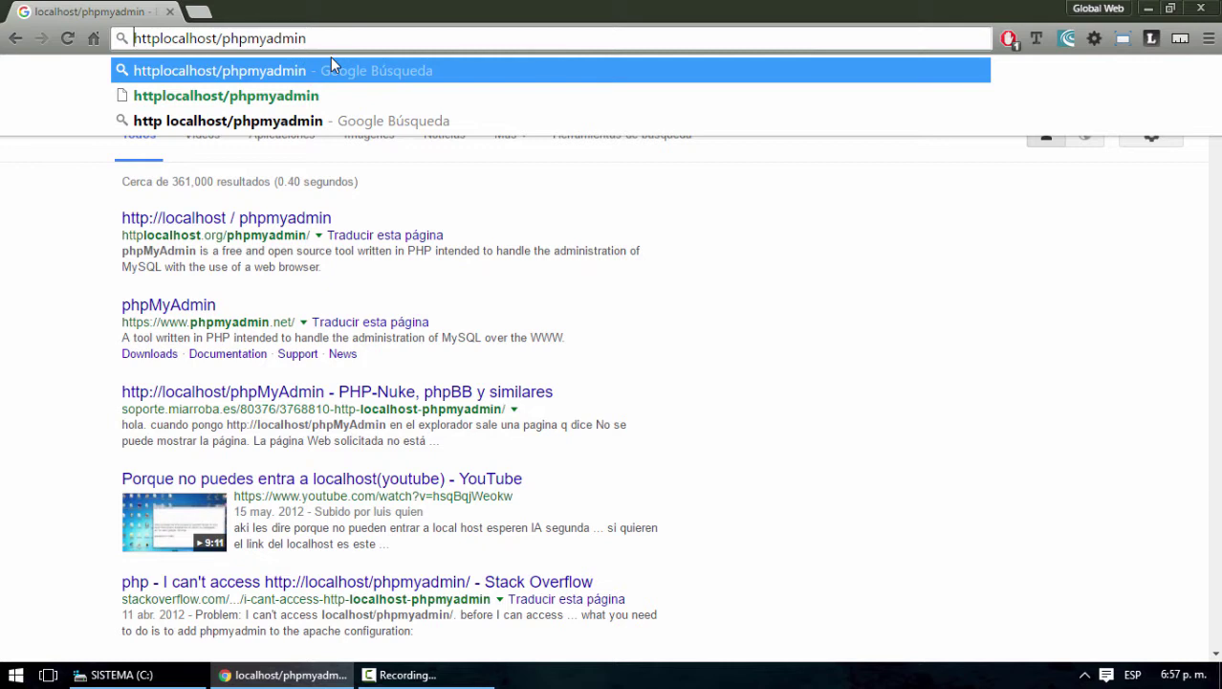
key(Right)
key(Right)
key(Right)
key(Right)
text(//)
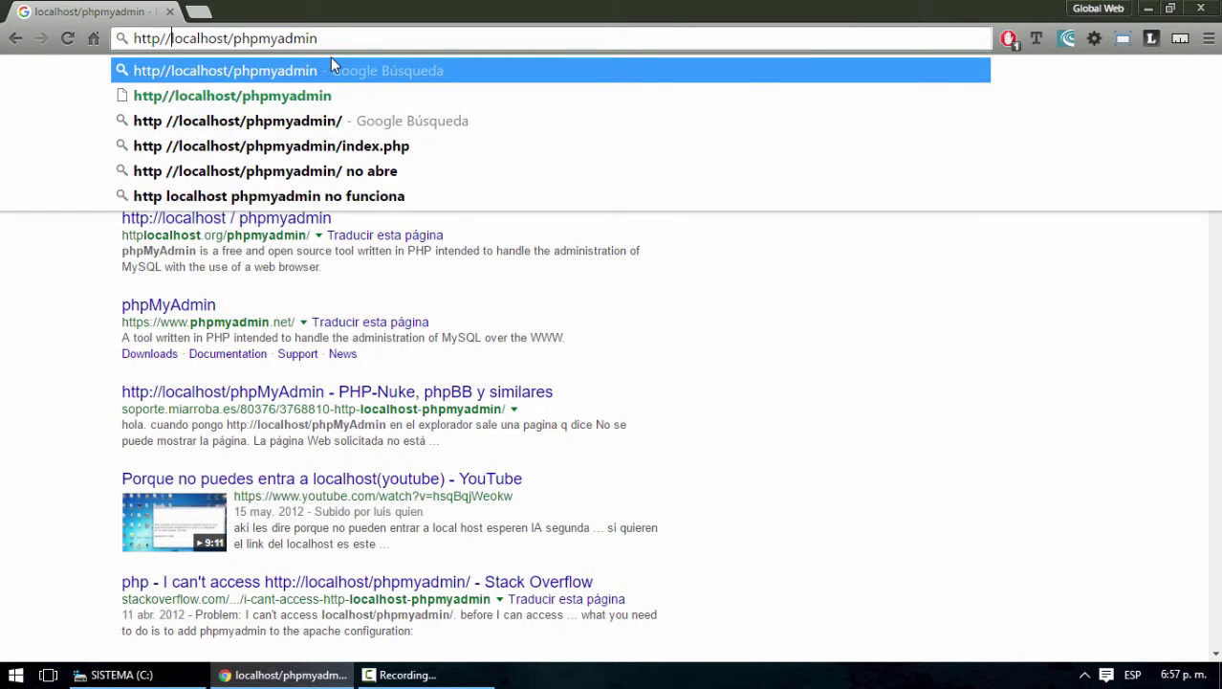
key(BackSpace)
key(BackSpace)
key(BackSpace)
key(BackSpace)
key(BackSpace)
key(BackSpace)
key(Return)
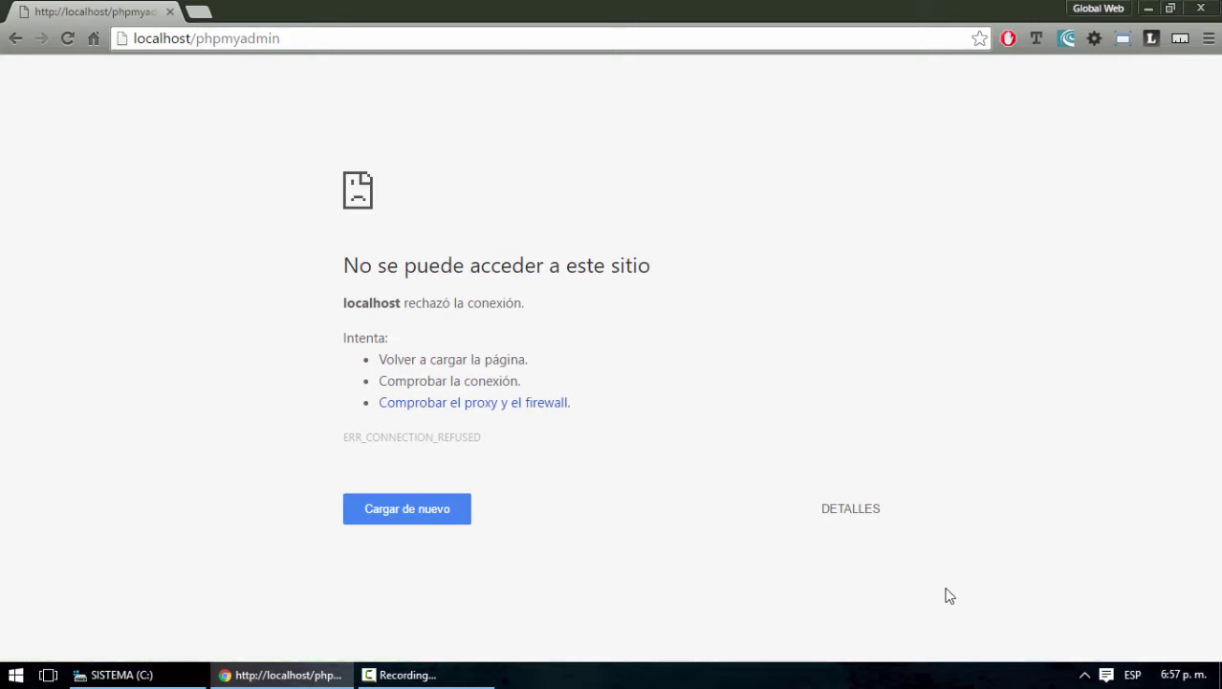
Minimize Chrome and exit WampServer from its tray icon
click(1148, 8)
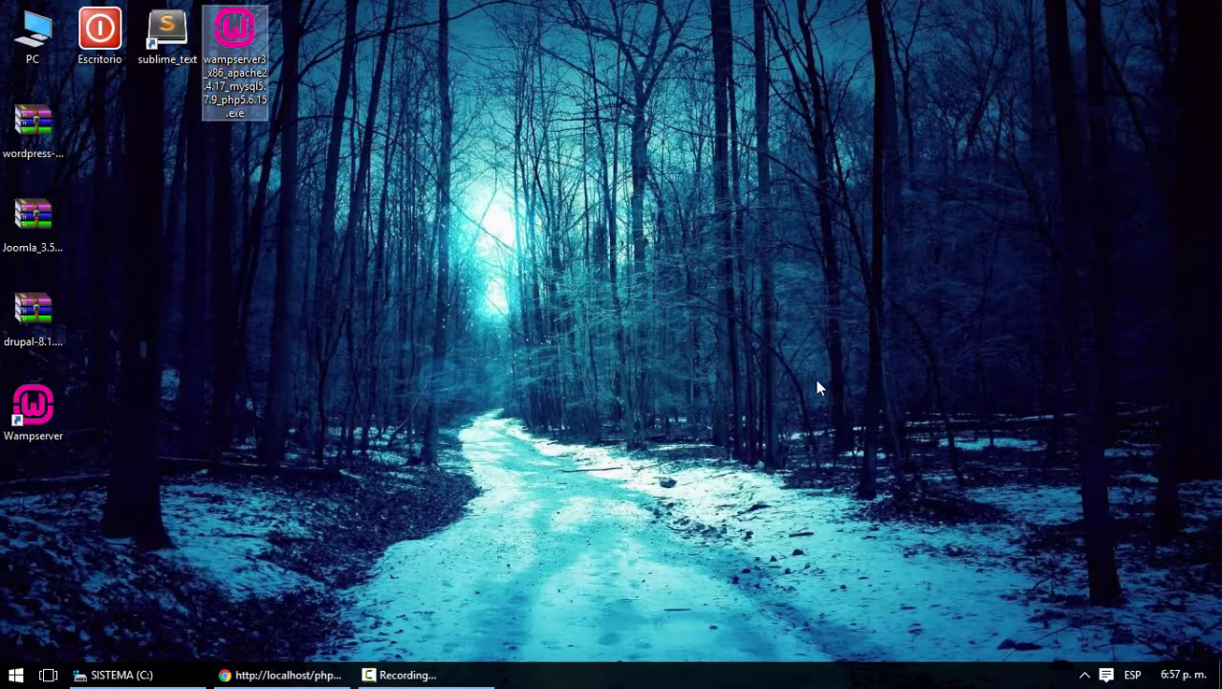
click(1085, 675)
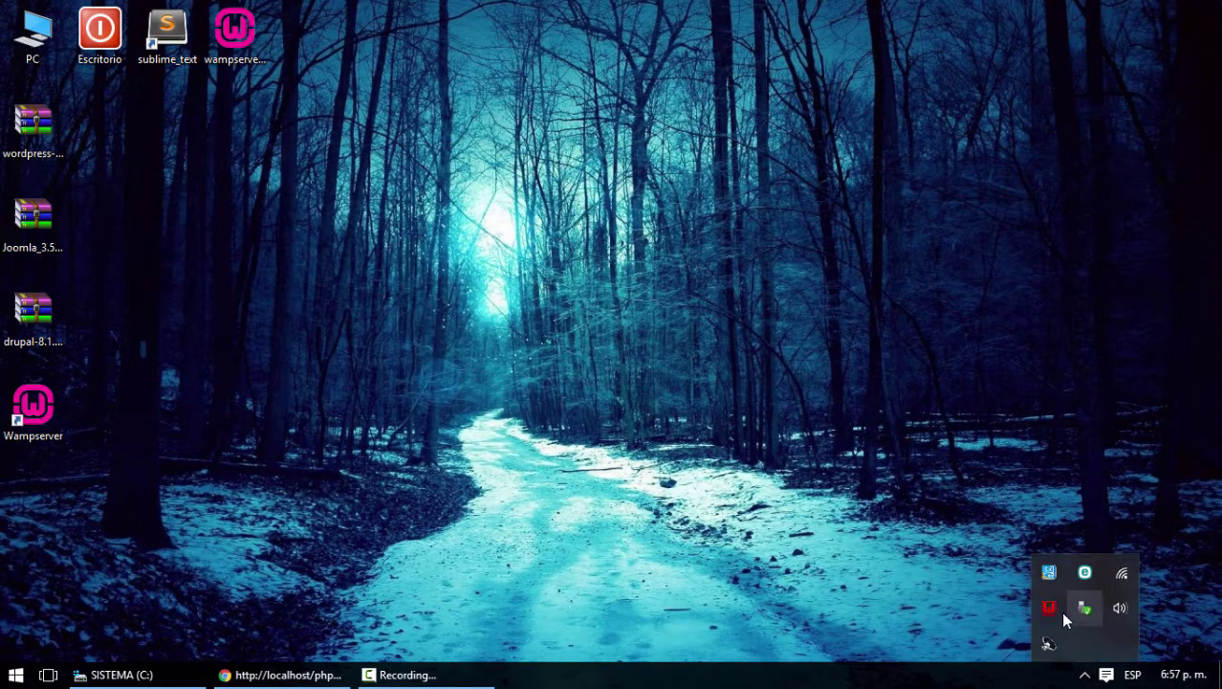
right_click(1049, 608)
click(1069, 592)
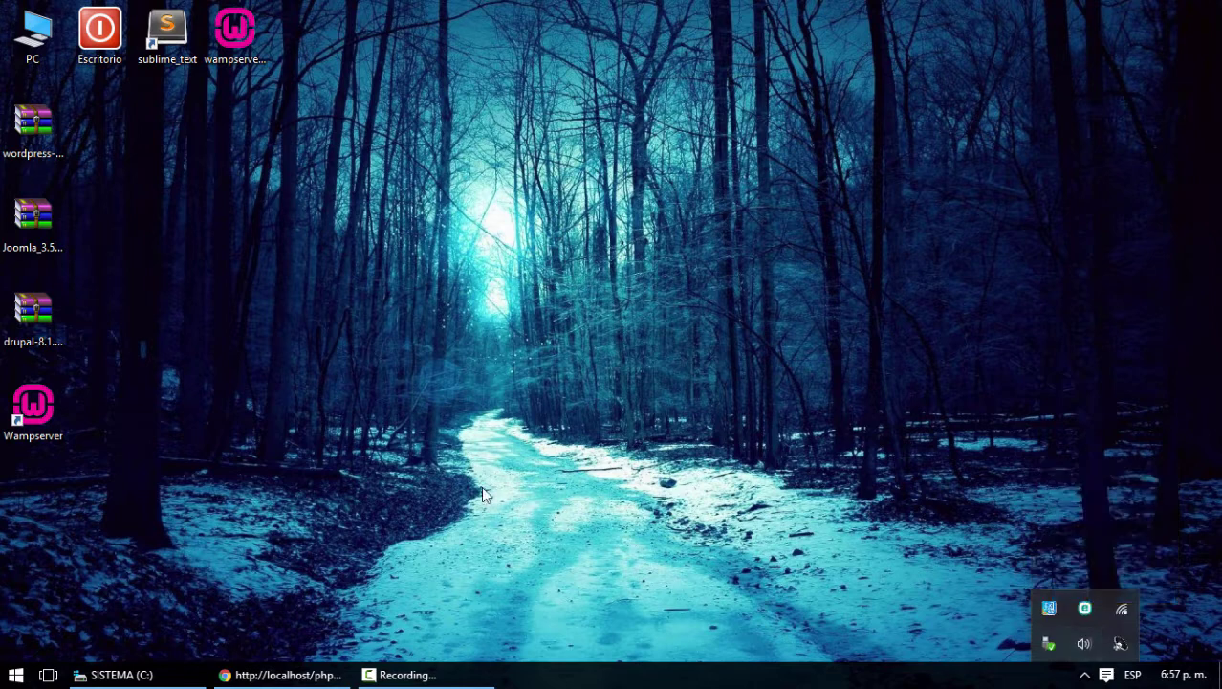
Search the Start menu for skype, then dismiss the results back to the desktop
click(14, 411)
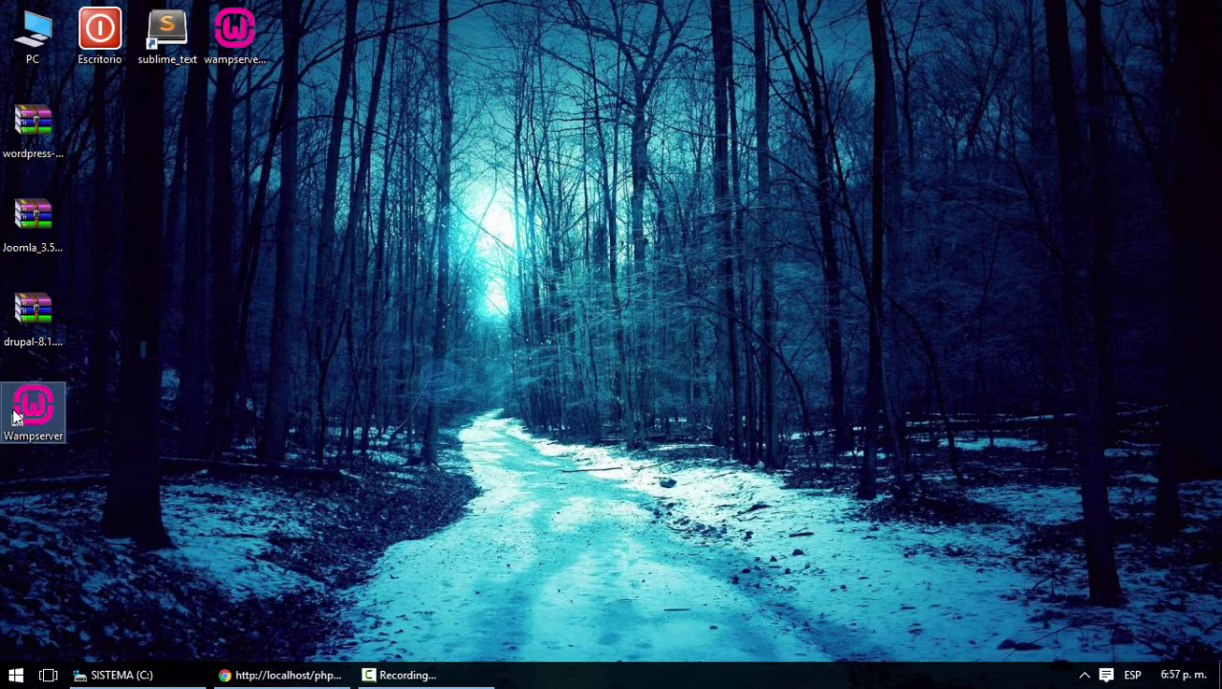
click(241, 413)
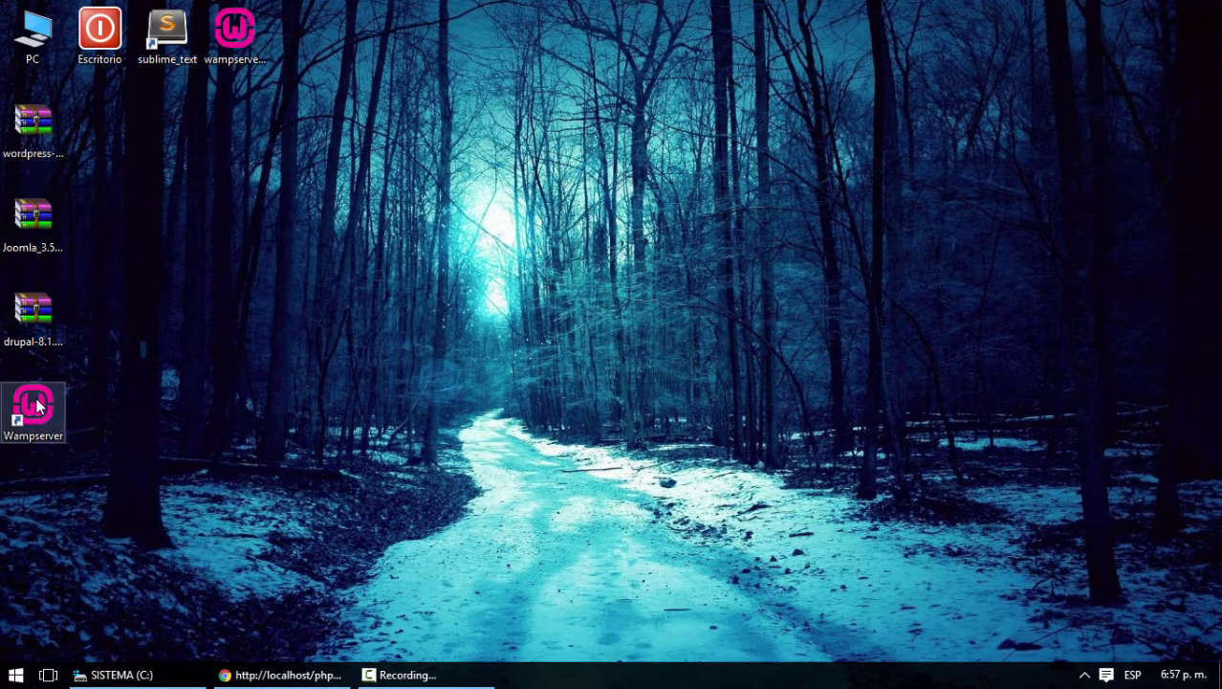
click(12, 675)
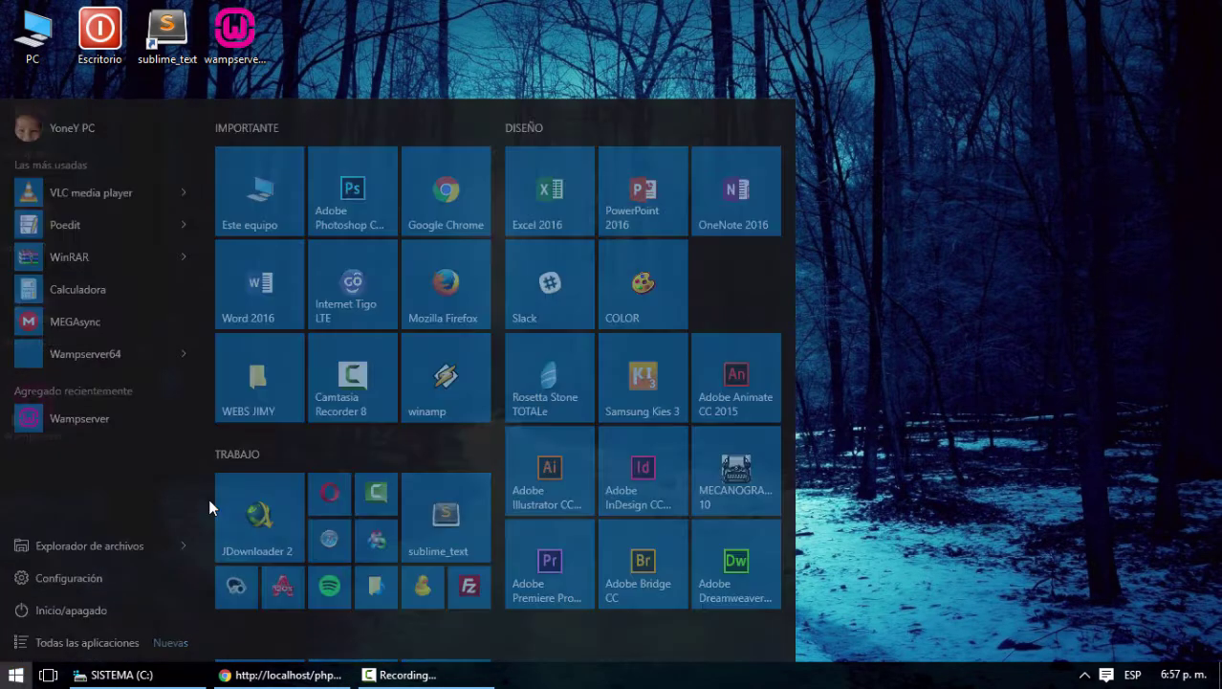
text(skype)
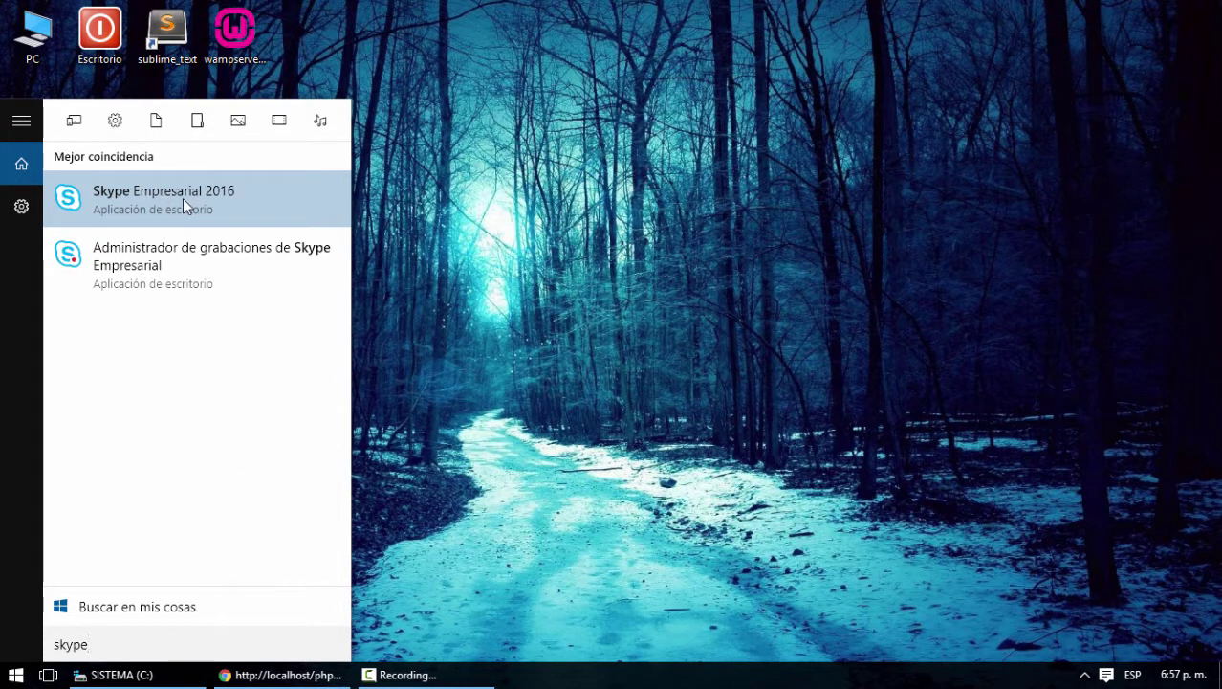
click(764, 362)
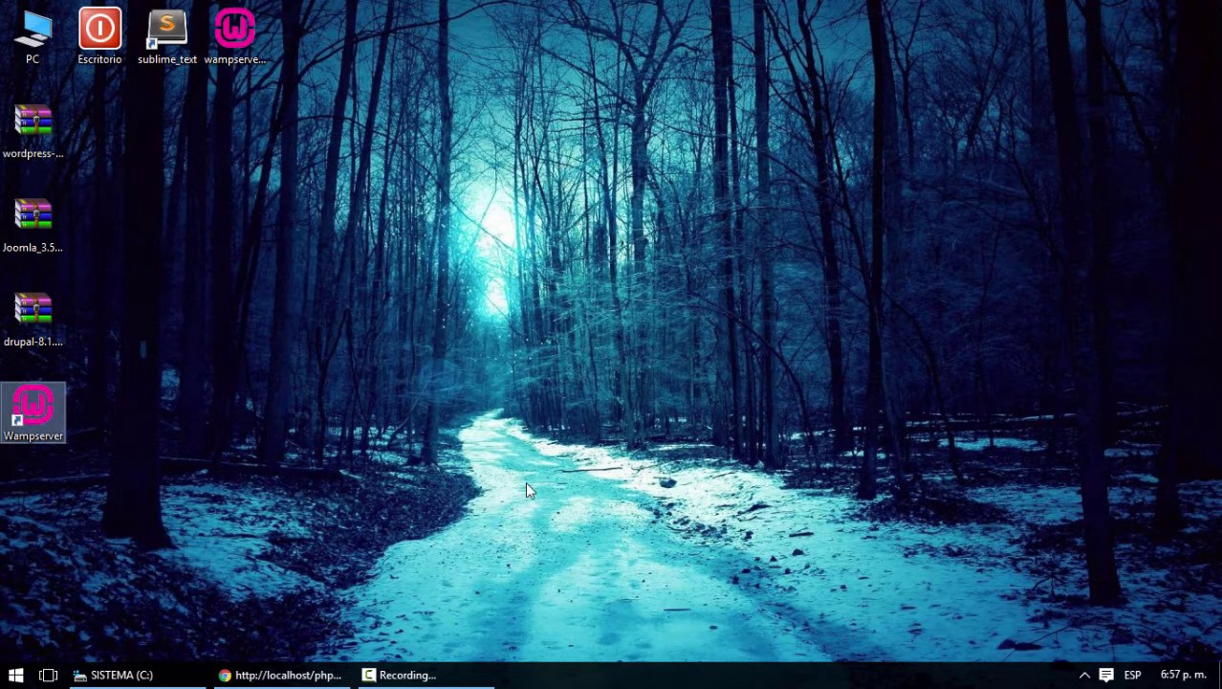
Check the hidden tray icons and the Start app list, then return to the desktop
click(1084, 674)
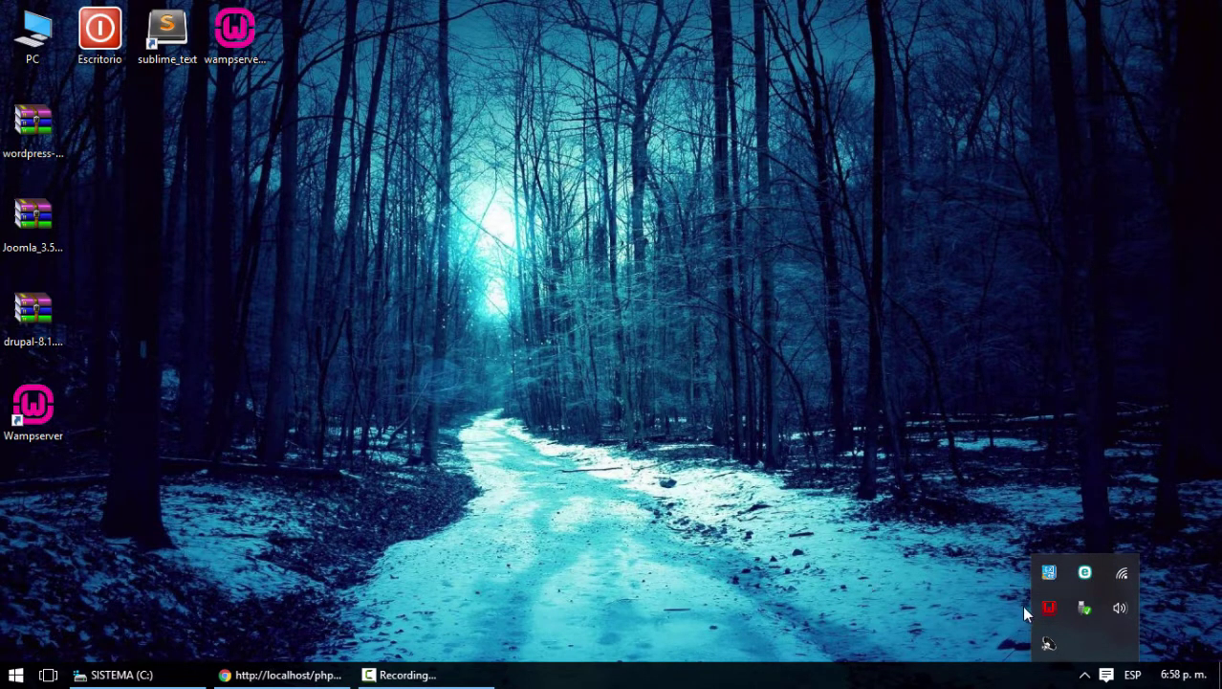
click(428, 569)
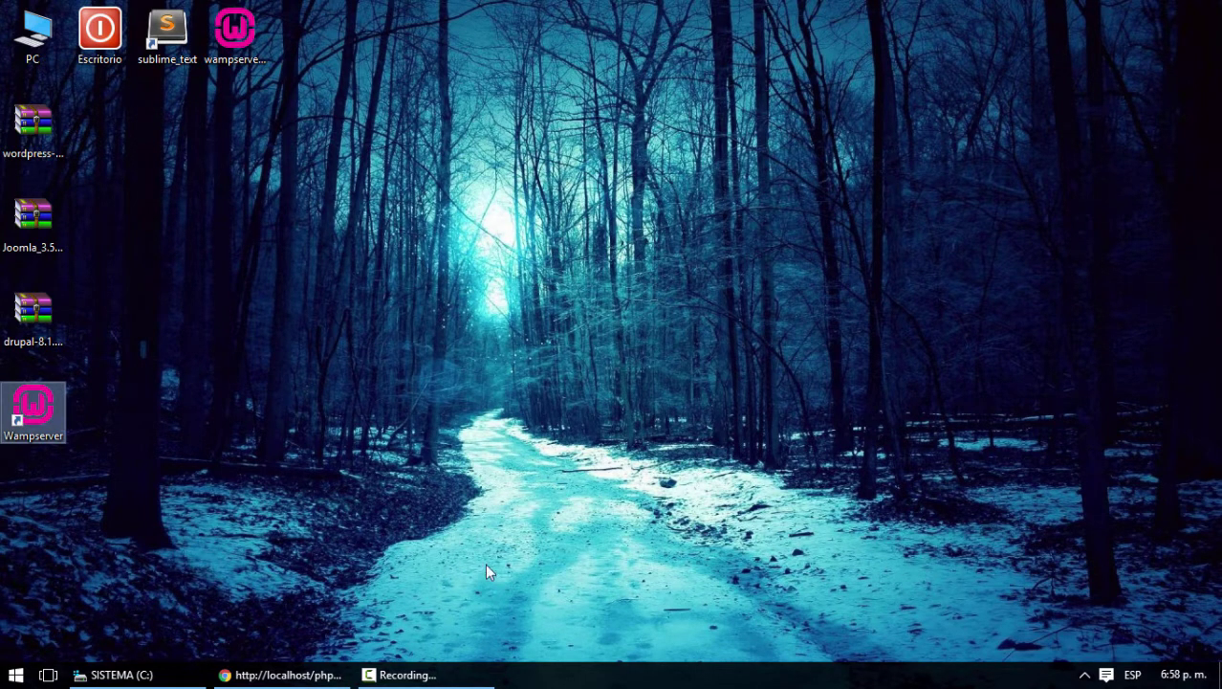
click(16, 674)
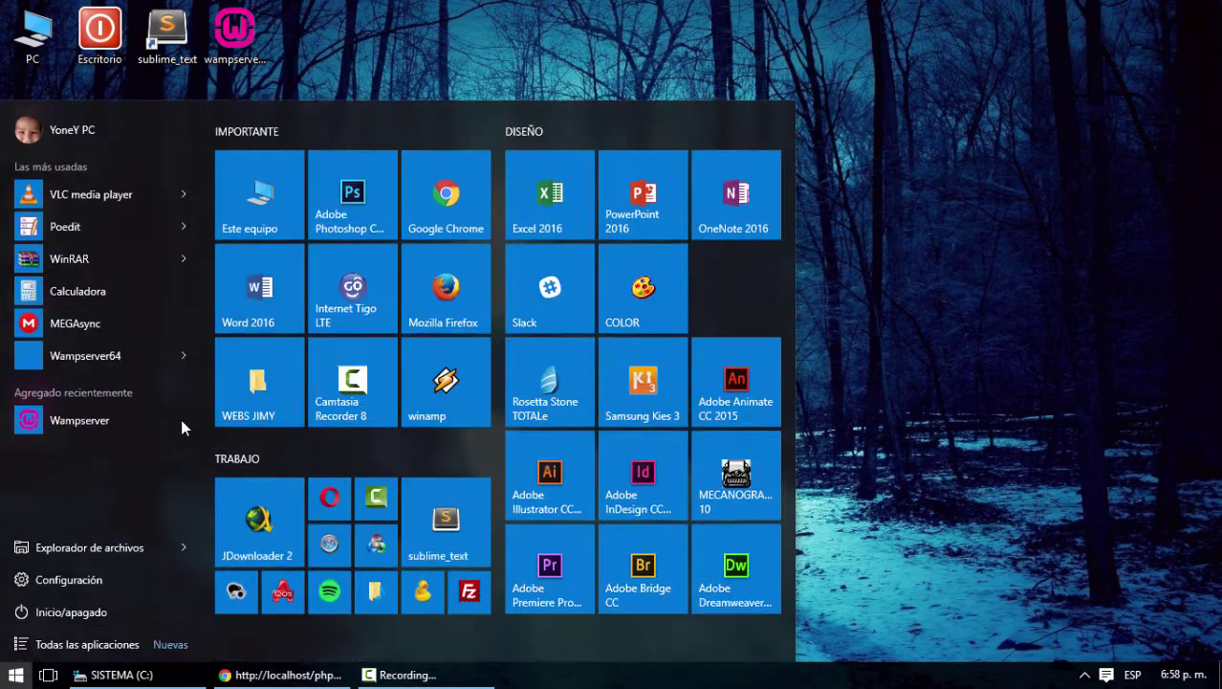
click(970, 385)
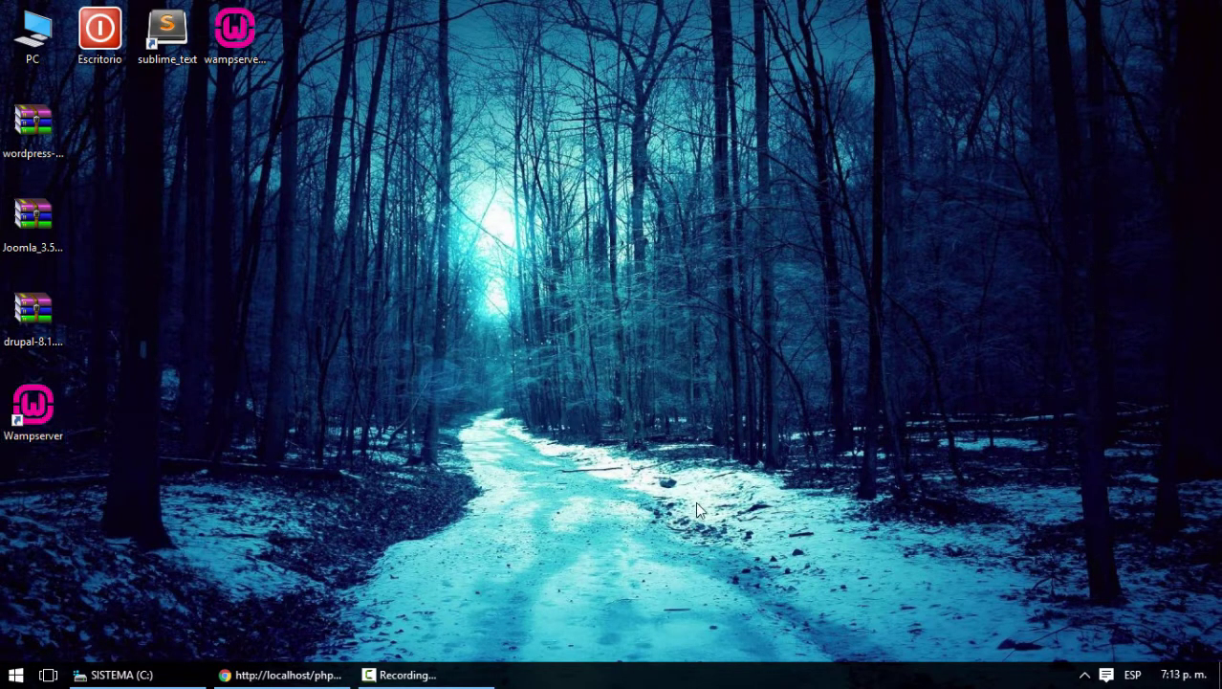
click(1085, 675)
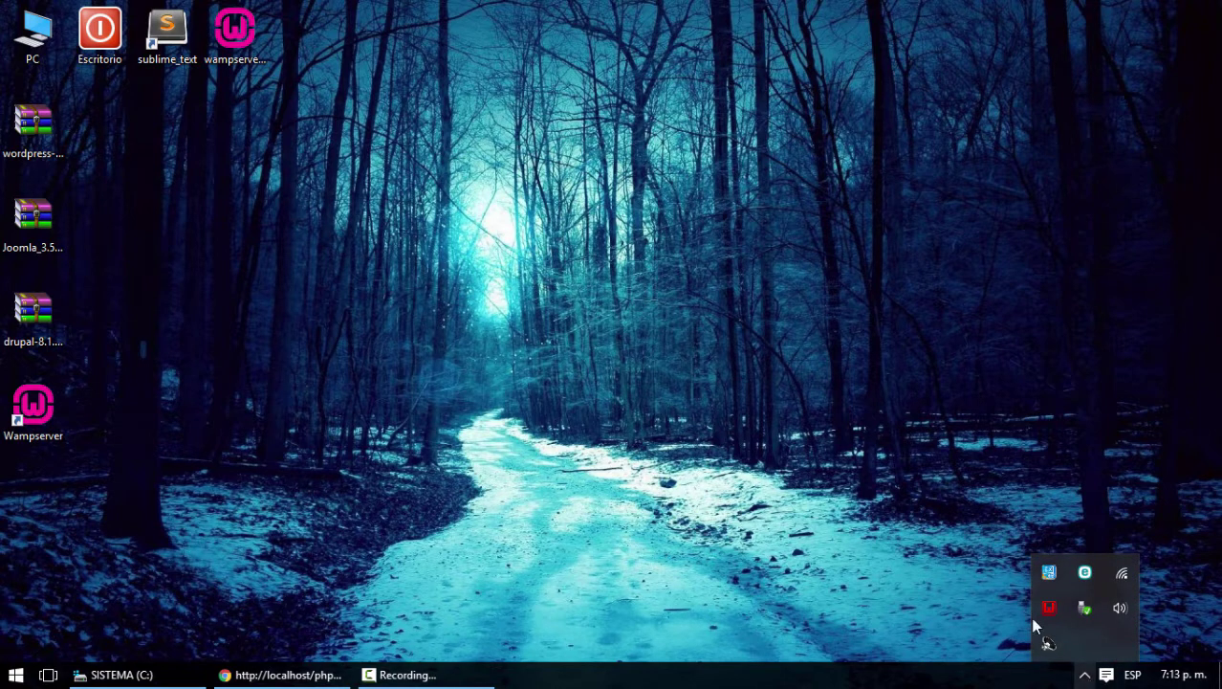
Move the WampServer installer into Escritorio and the Wampserver shortcut beside sublime_text
click(235, 33)
drag(239, 43, 99, 35)
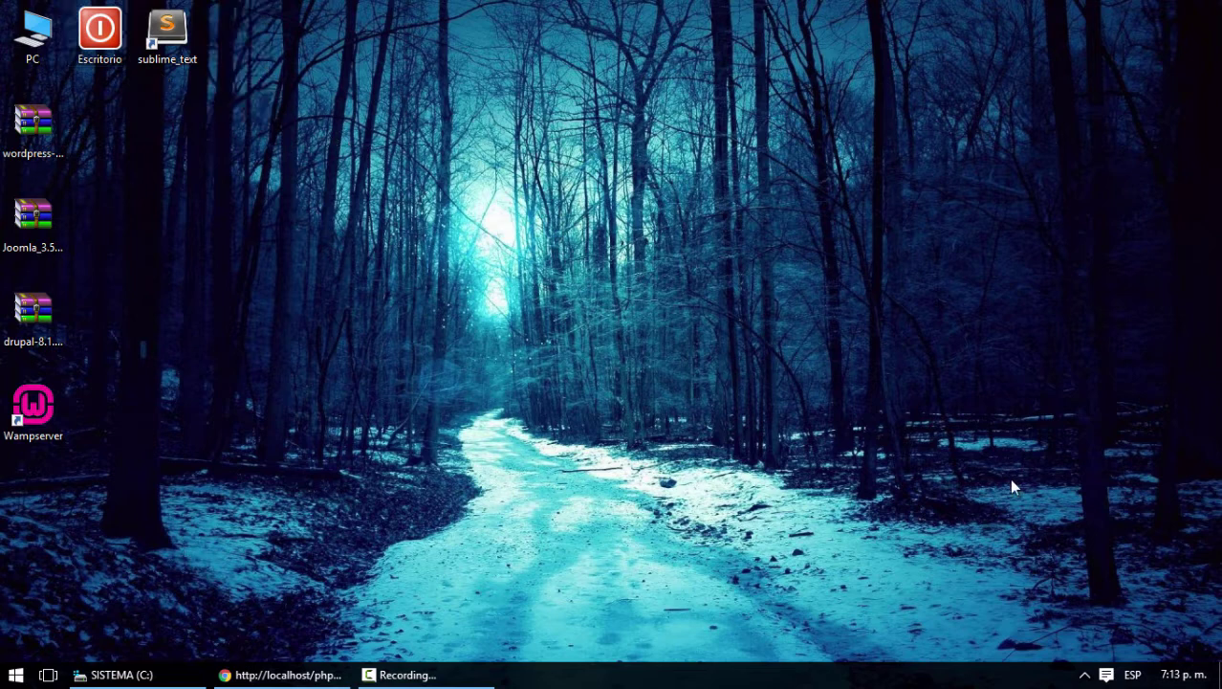
drag(32, 403, 252, 50)
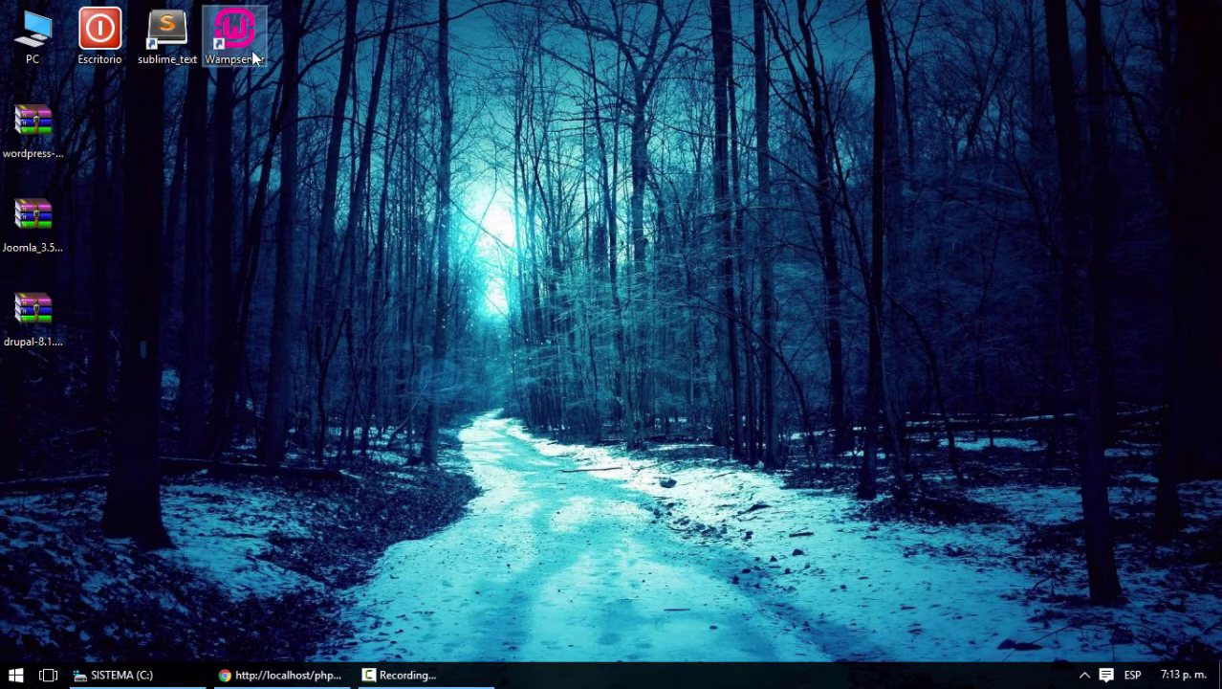
click(378, 111)
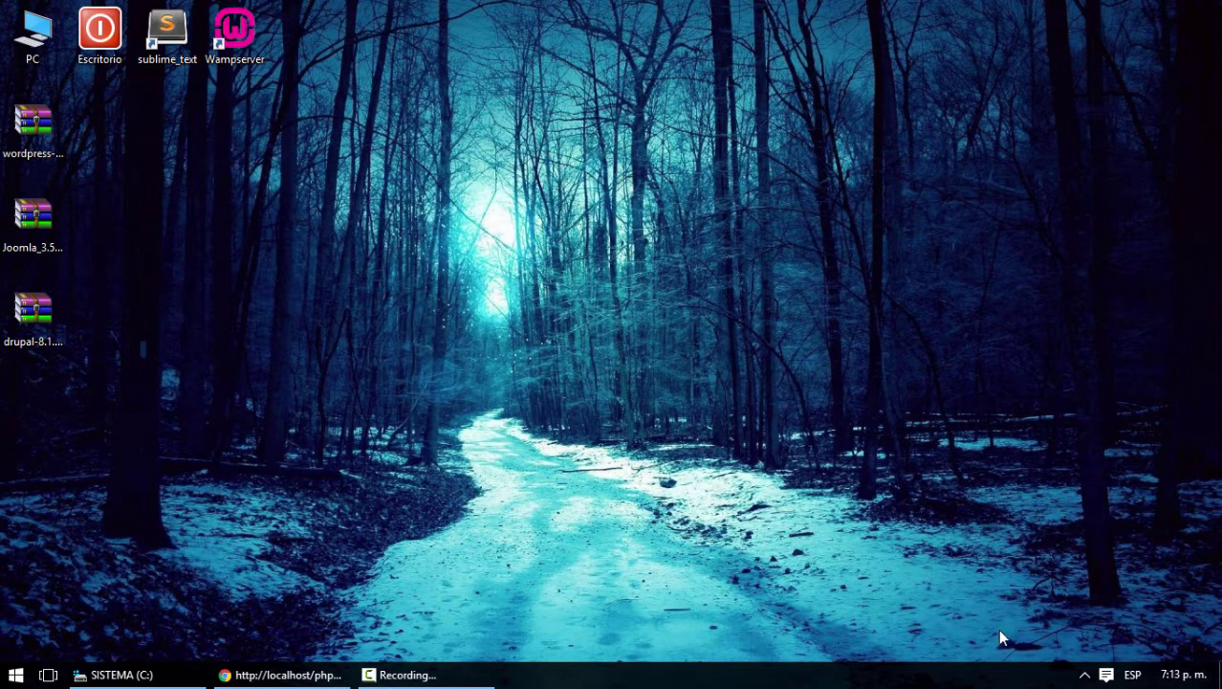
click(1085, 675)
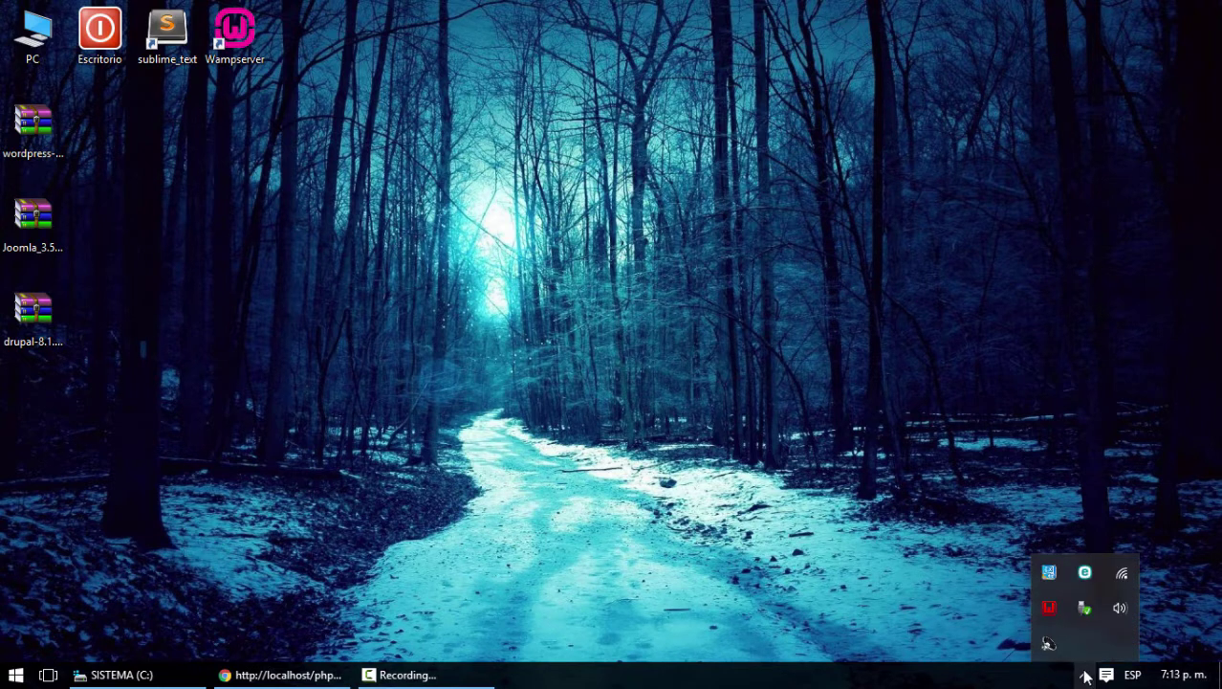
Run Apache's Test Port 80 from the WampServer tray menu, then close the results console
click(1049, 610)
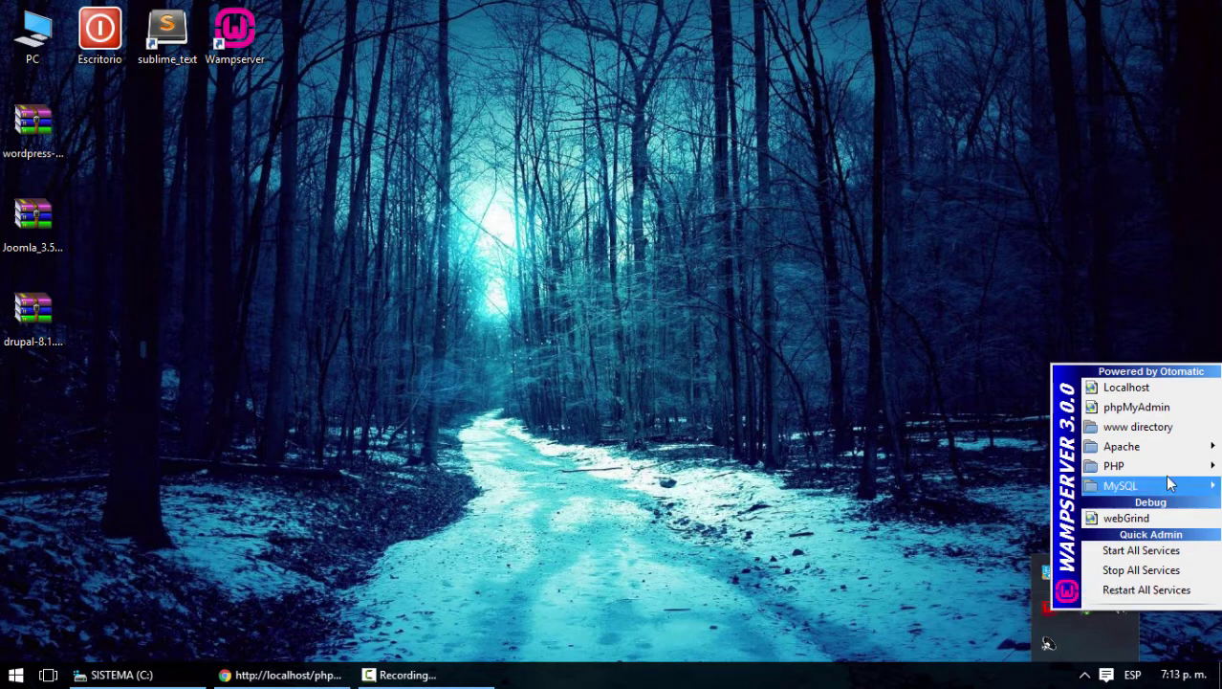
mouse_move(1160, 446)
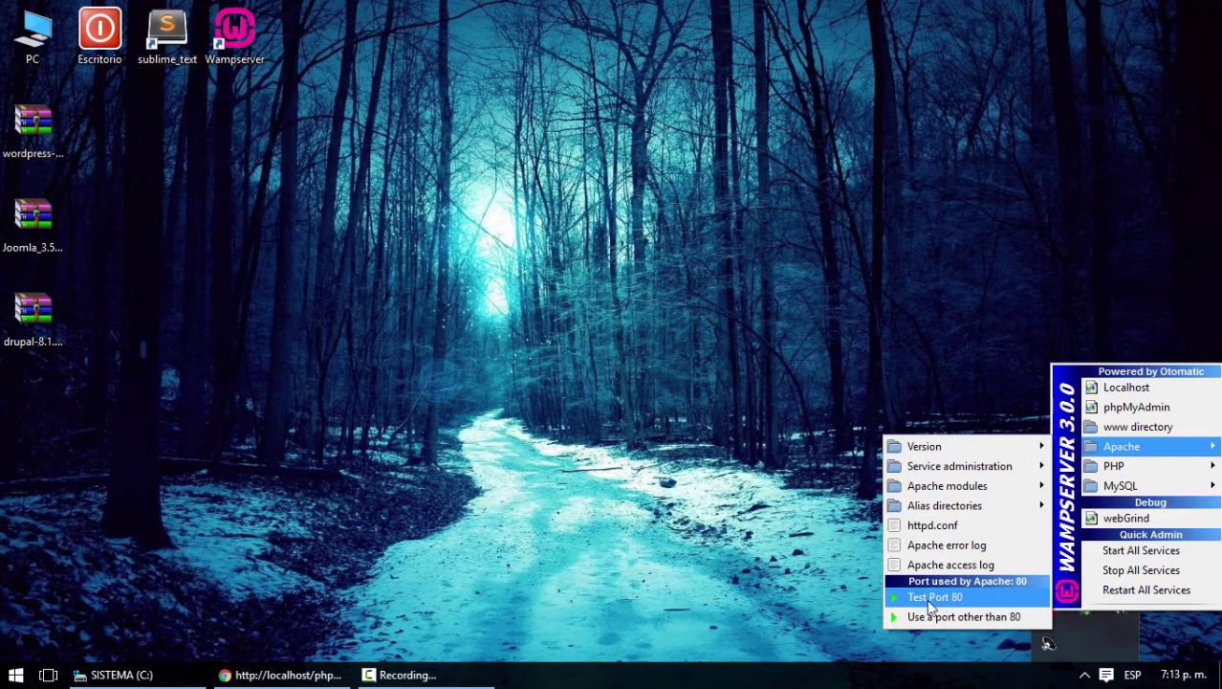
click(933, 603)
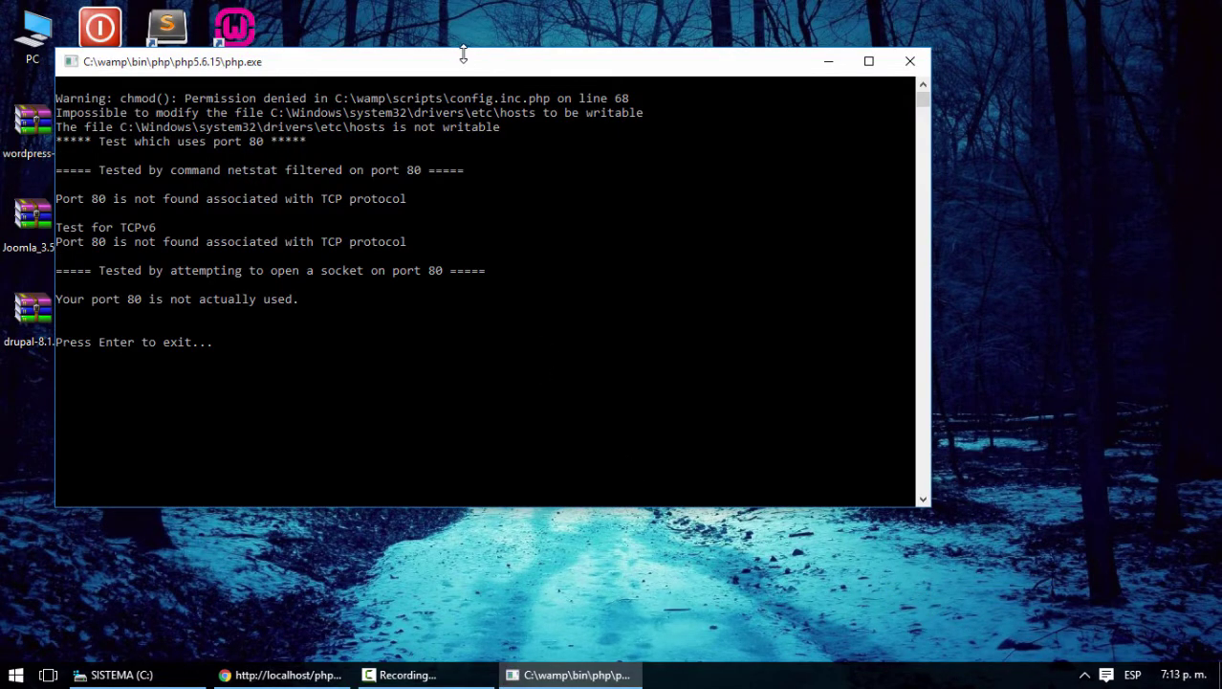
drag(464, 62, 572, 127)
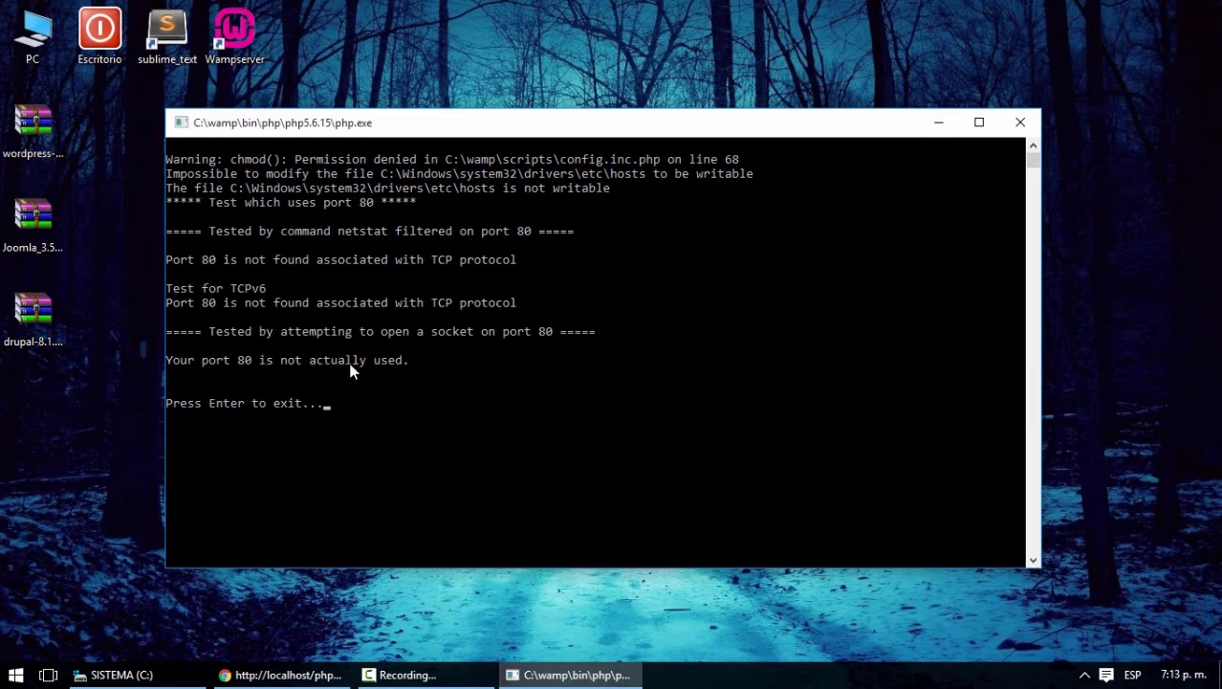
click(1019, 123)
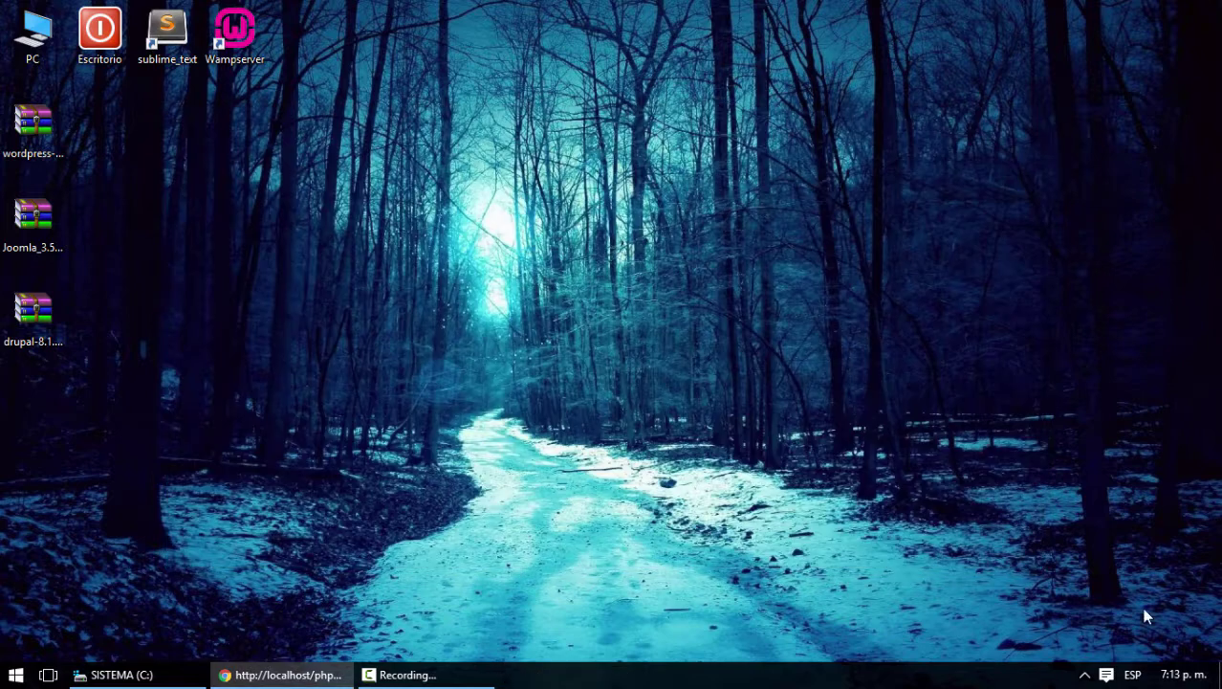
Open httpd.conf via the WampServer Apache menu in Sublime Text, scroll it, and begin a find
click(1085, 674)
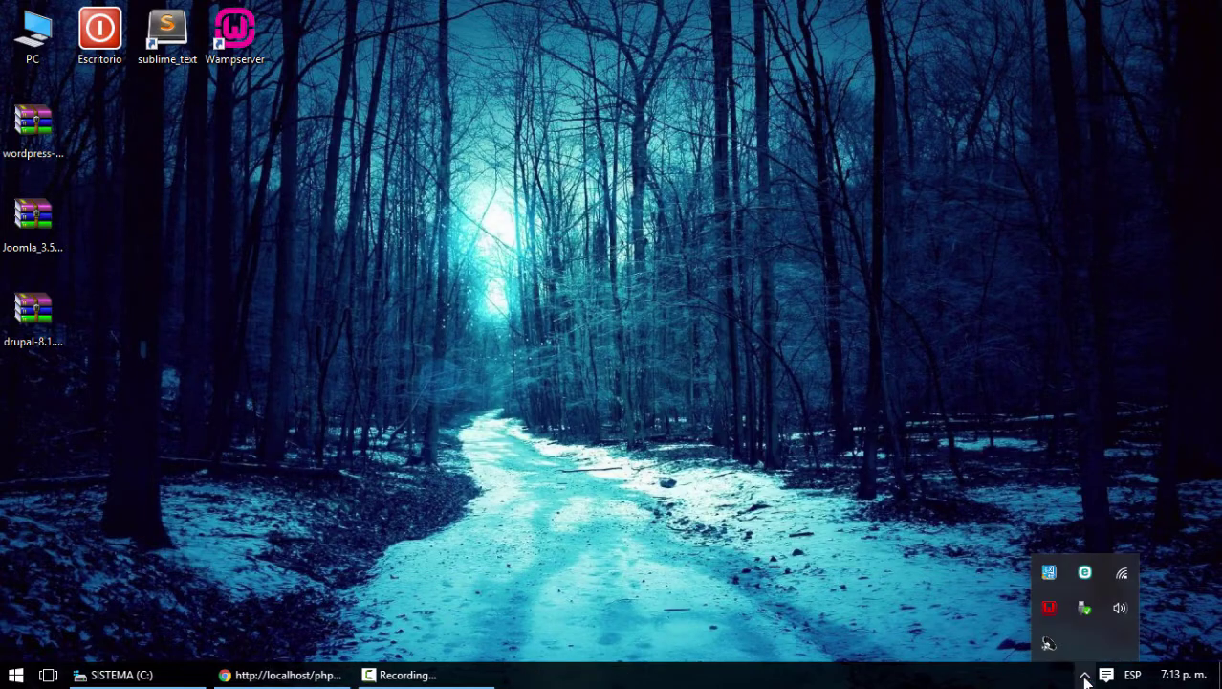
click(1049, 608)
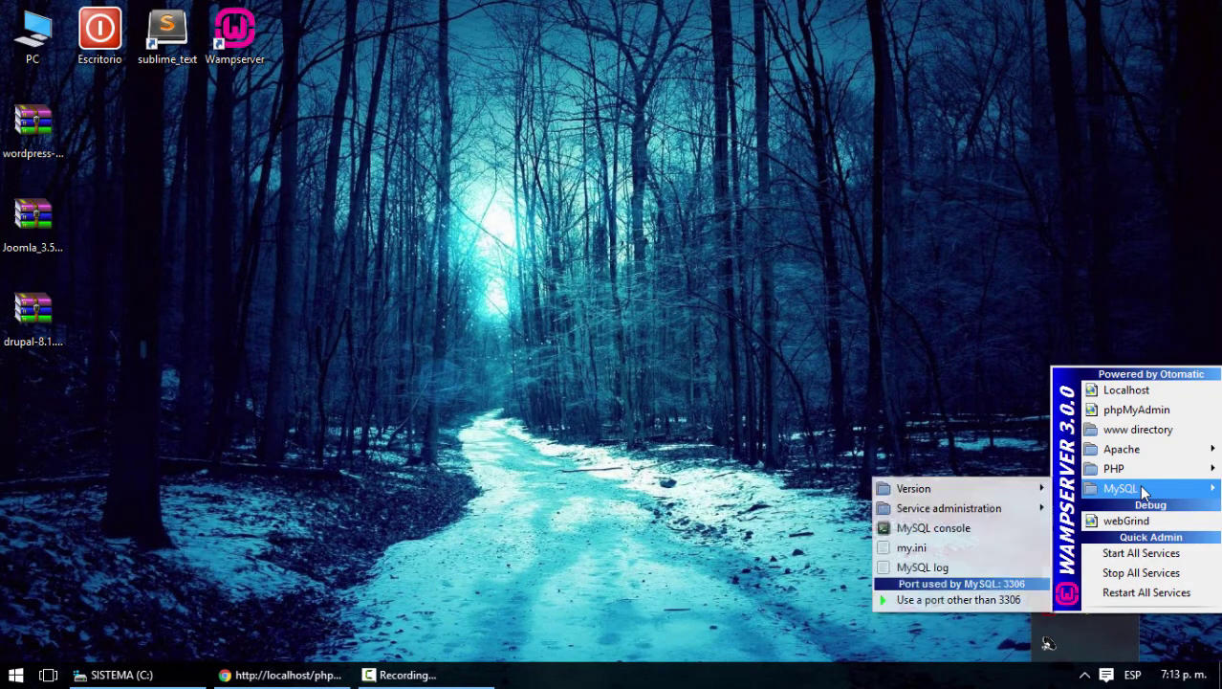
mouse_move(1146, 455)
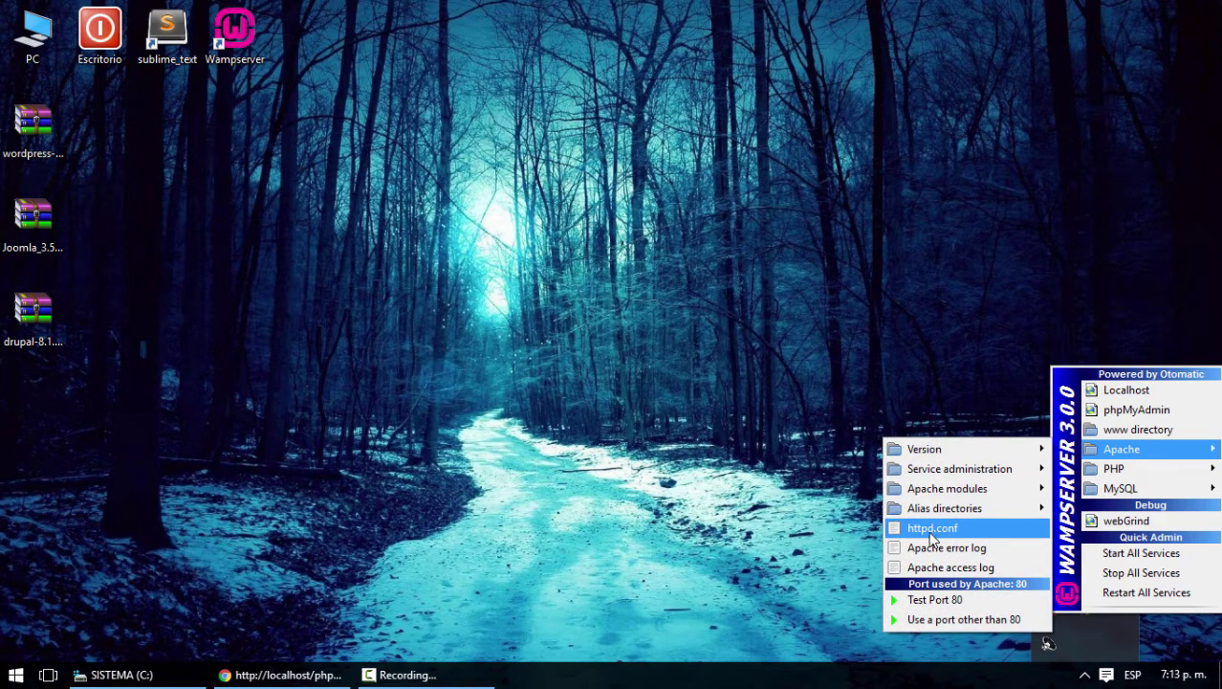
click(932, 537)
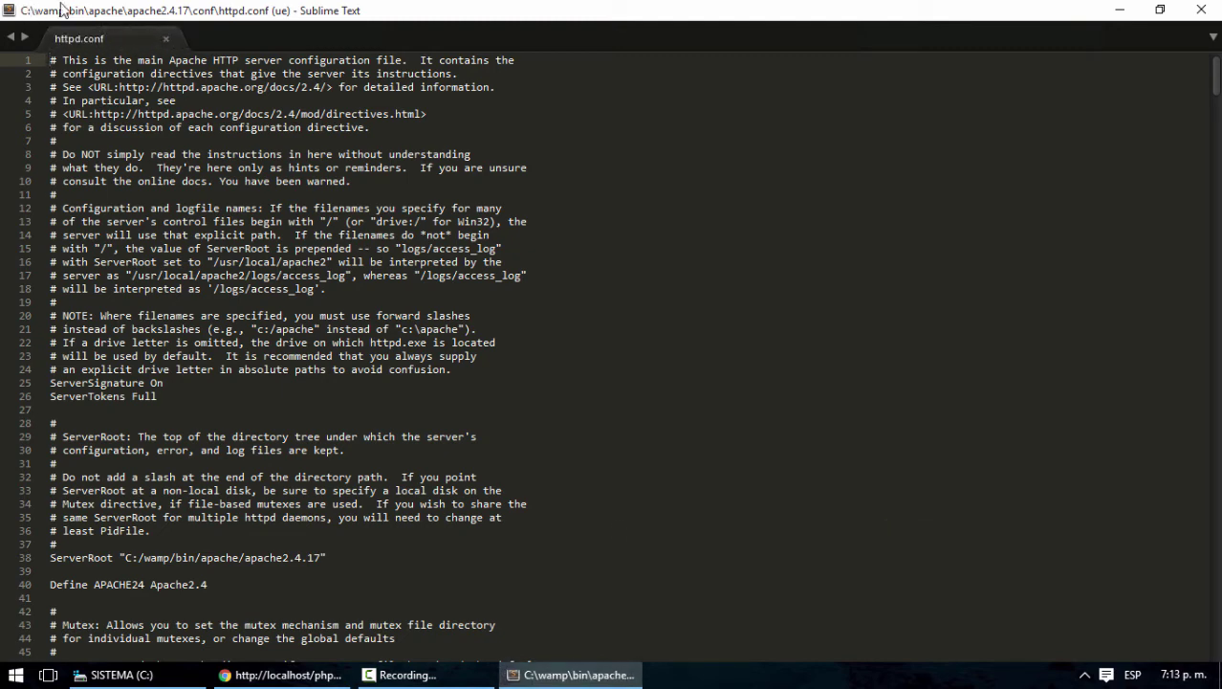
scroll(639, 335, down, 6)
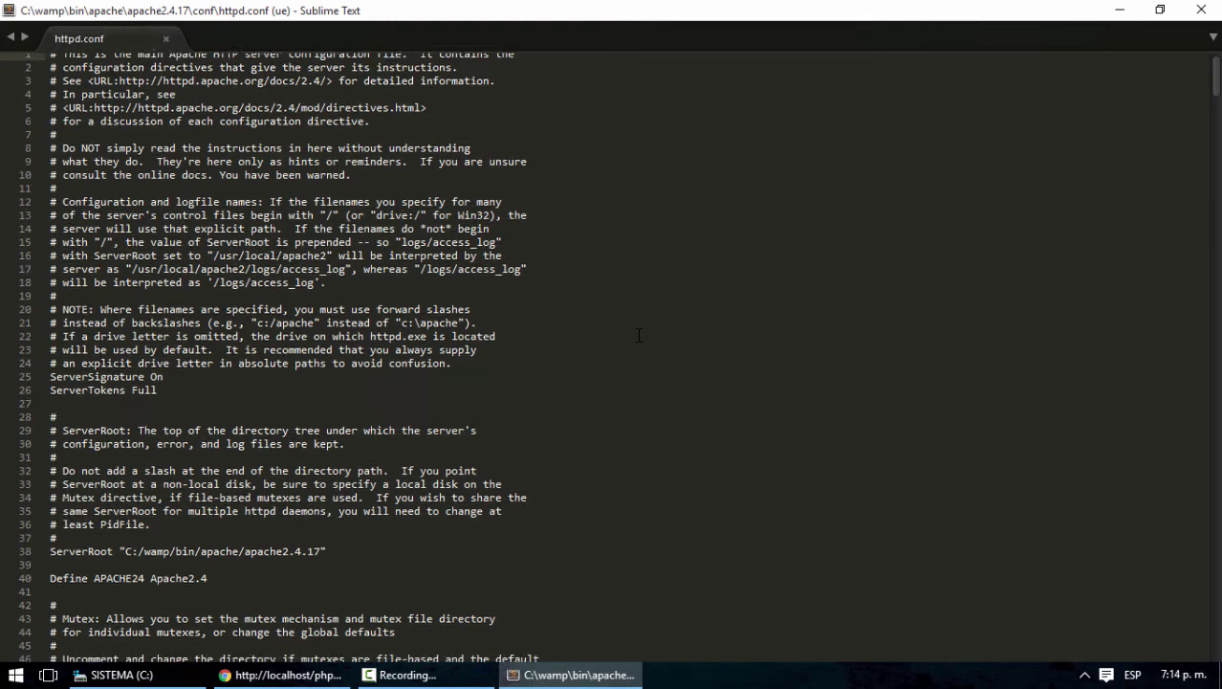
scroll(639, 335, down, 5)
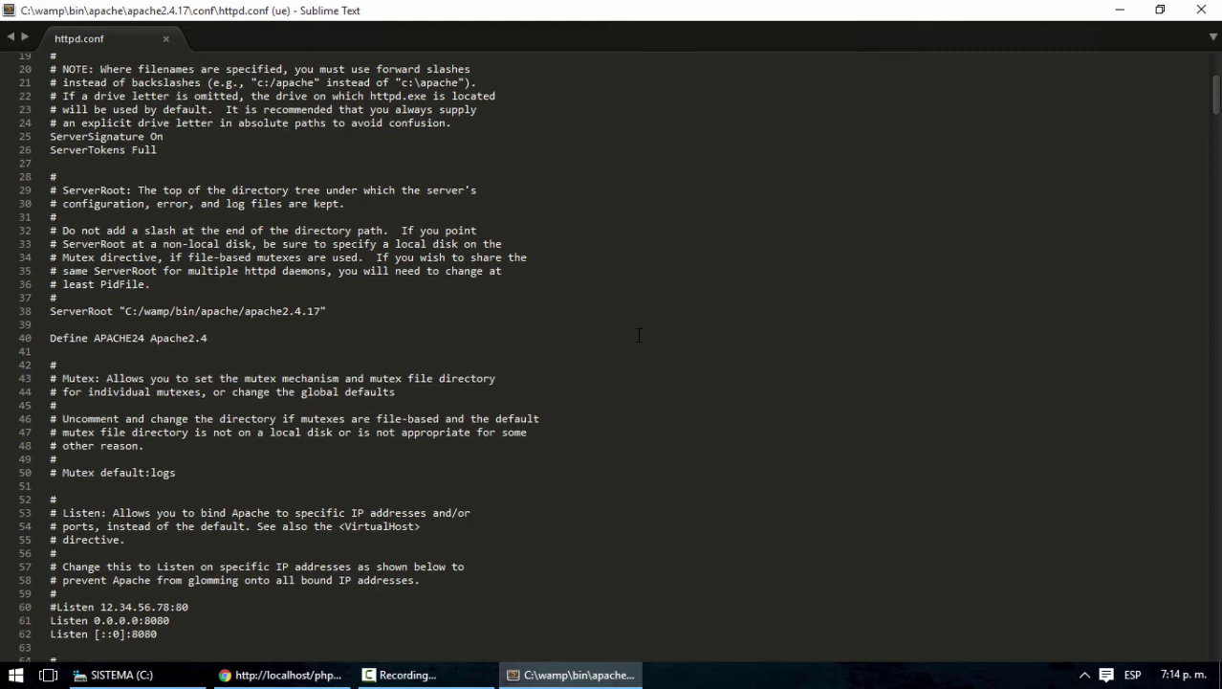
scroll(638, 334, up, 11)
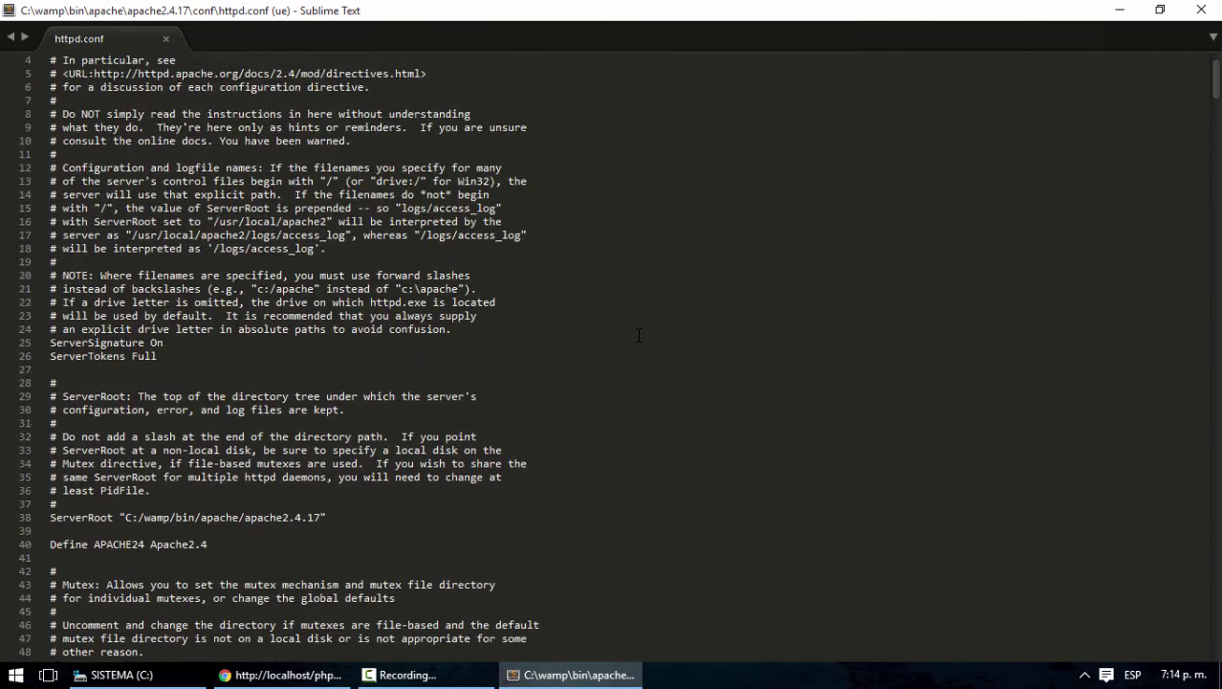
key(ctrl+f)
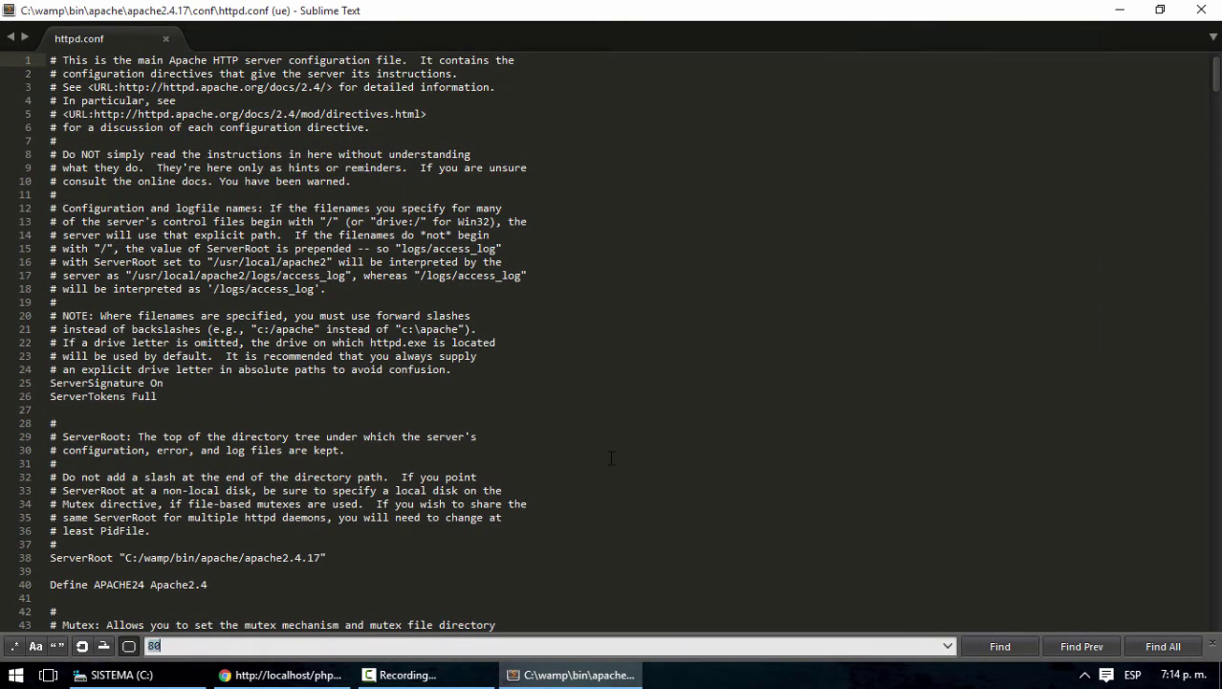
Search httpd.conf for '80' to locate the Apache Listen port lines
text(80)
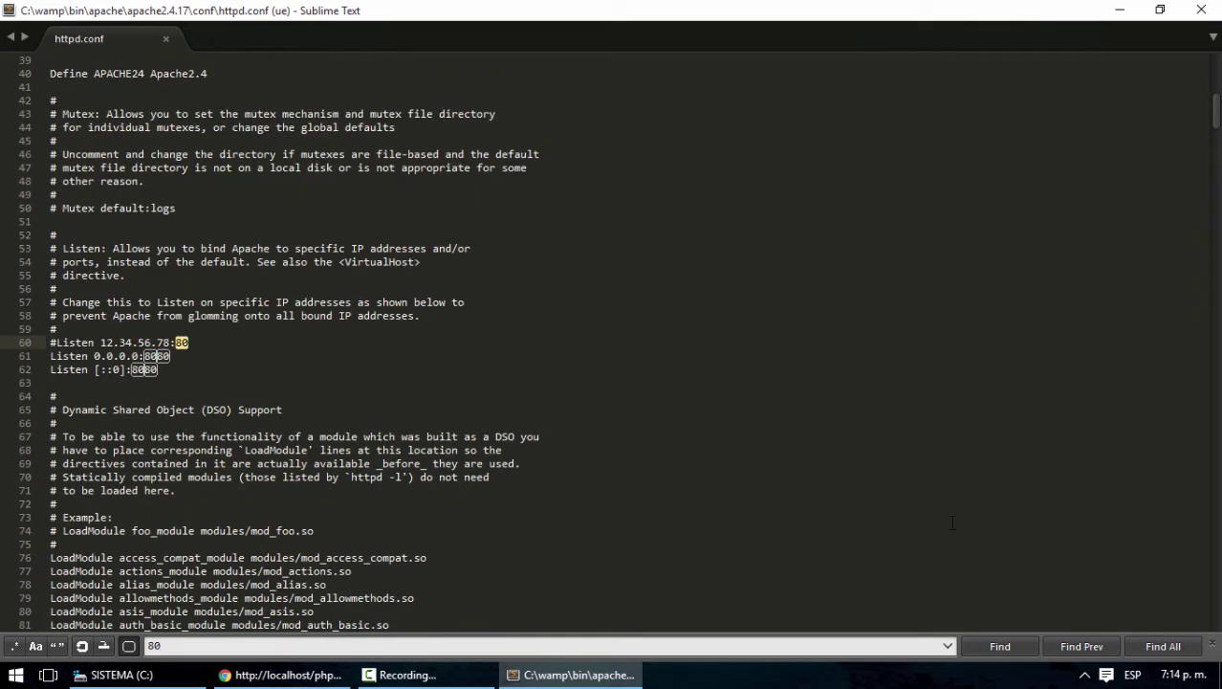
click(1016, 651)
click(1019, 654)
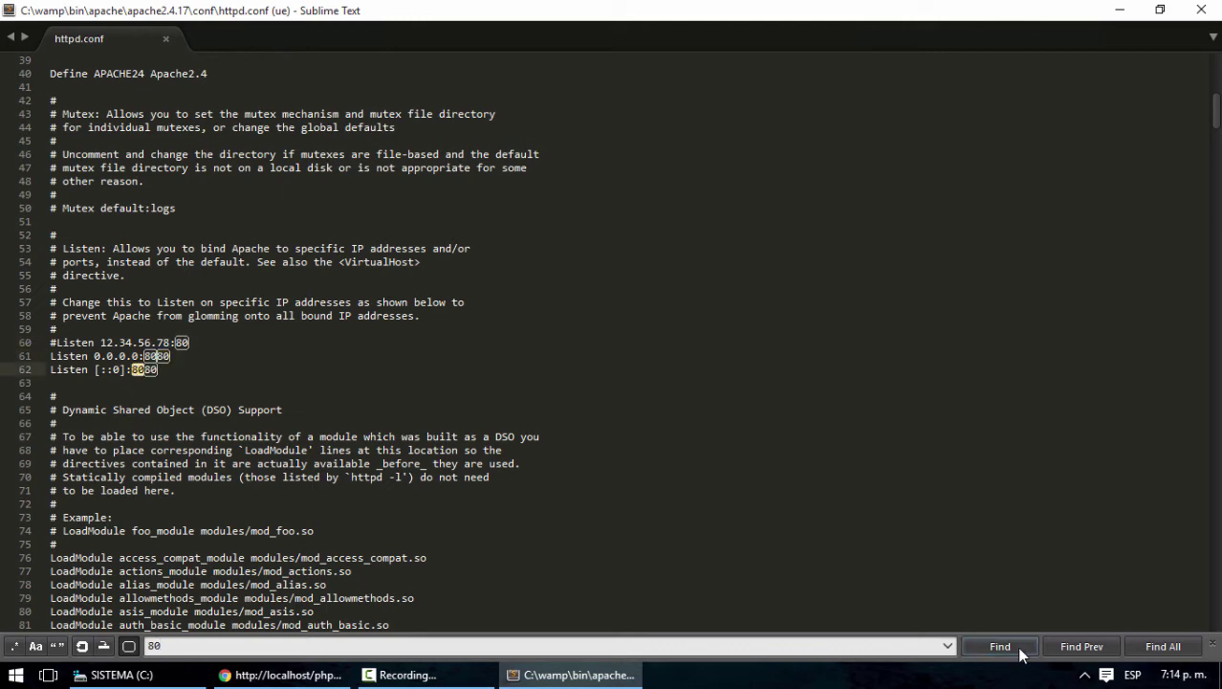
click(1020, 654)
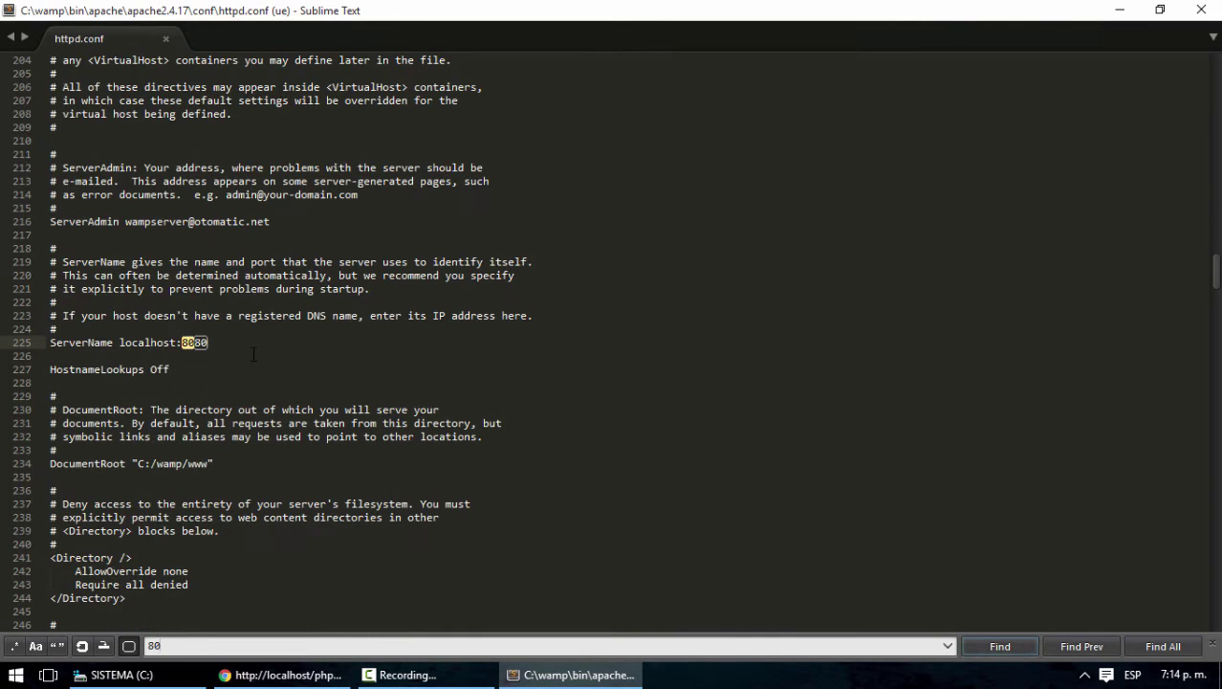
click(1076, 648)
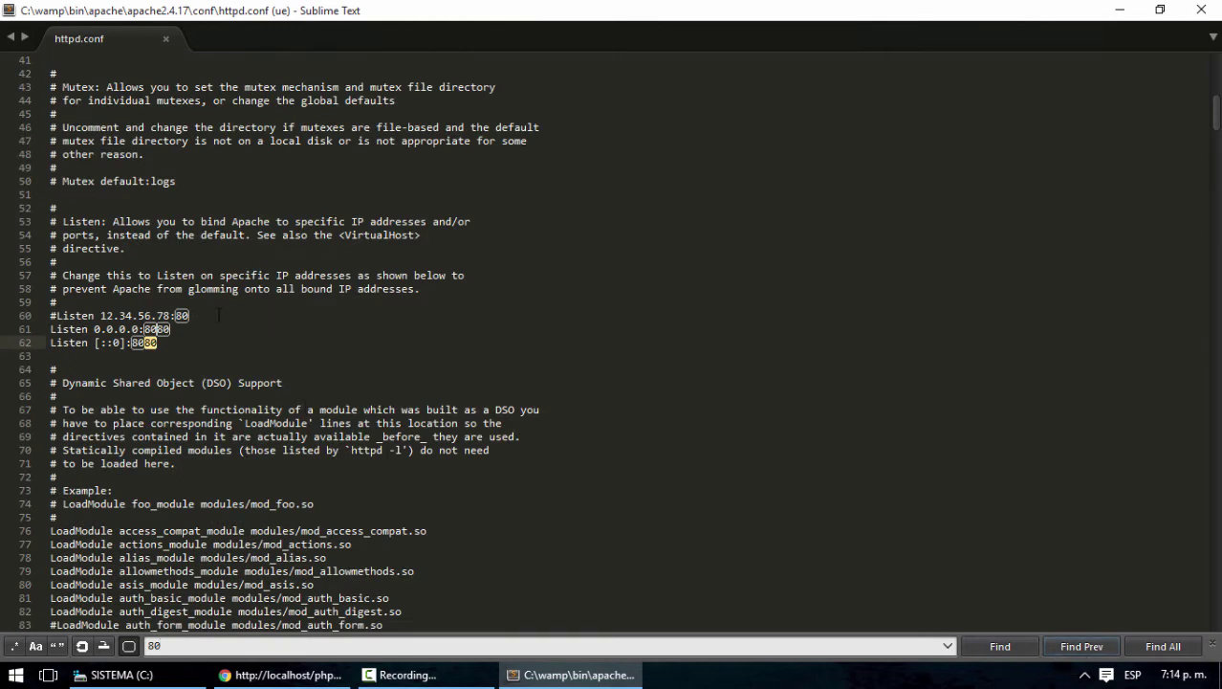
Change the Listen ports from 8080 to 8081 and save httpd.conf
click(220, 314)
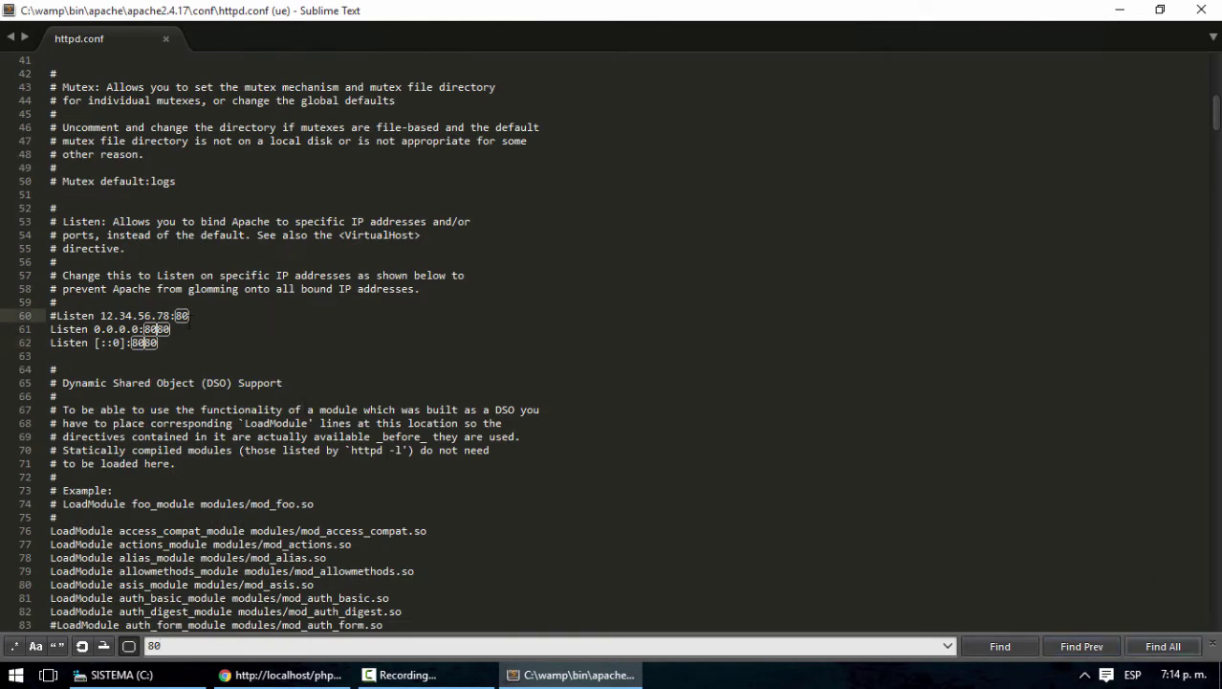
click(1212, 645)
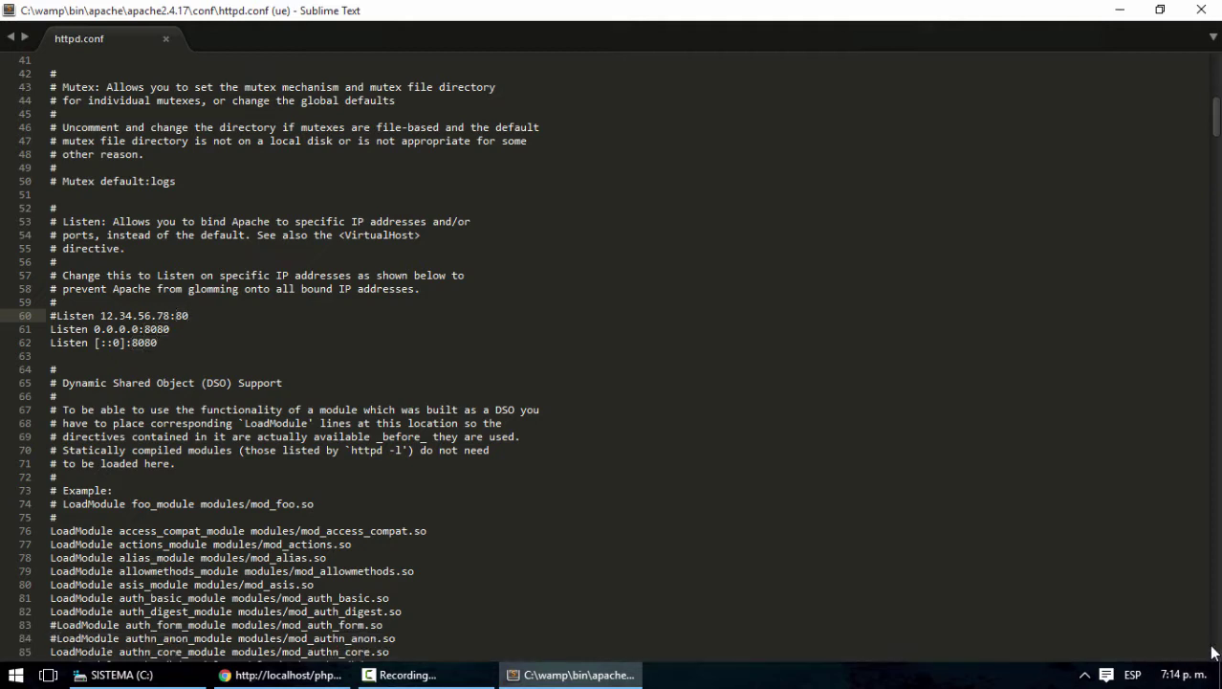
click(409, 388)
click(229, 317)
key(BackSpace)
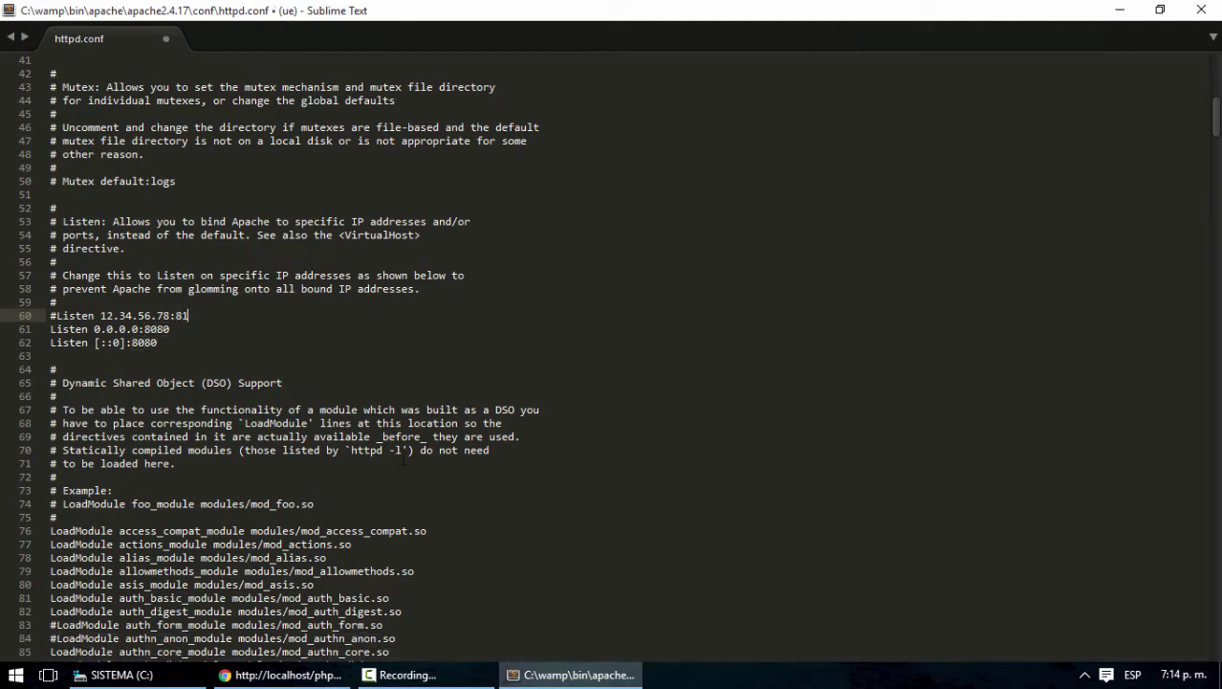
click(189, 329)
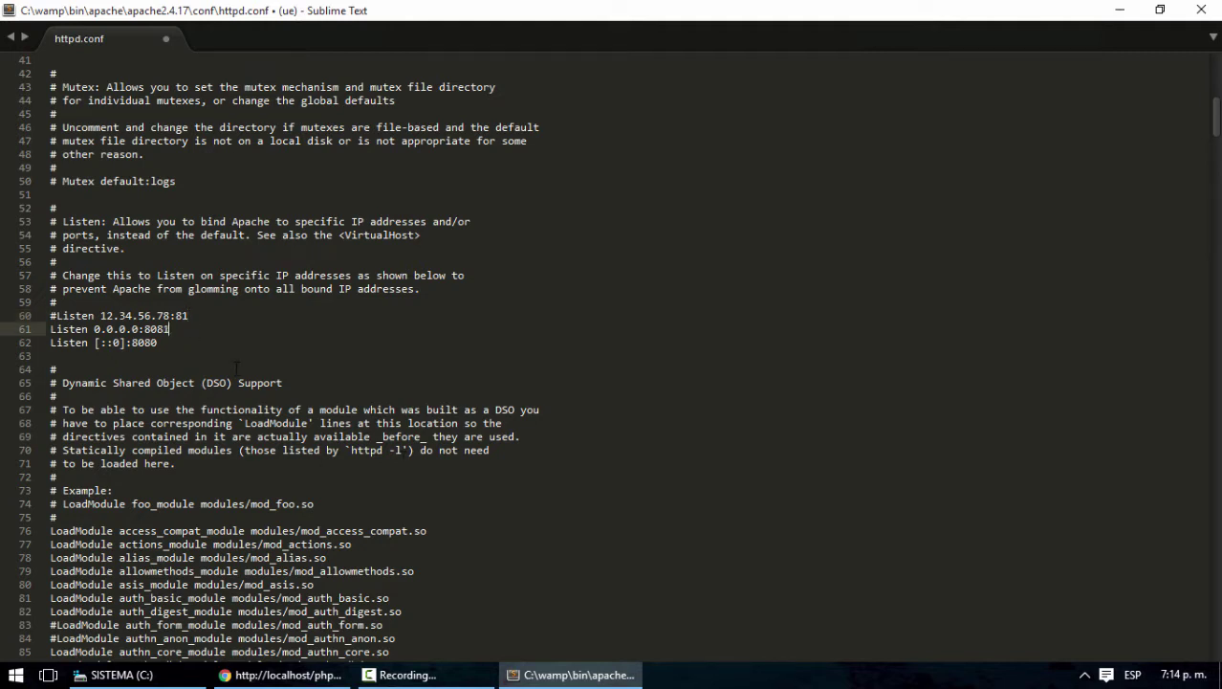
key(Down)
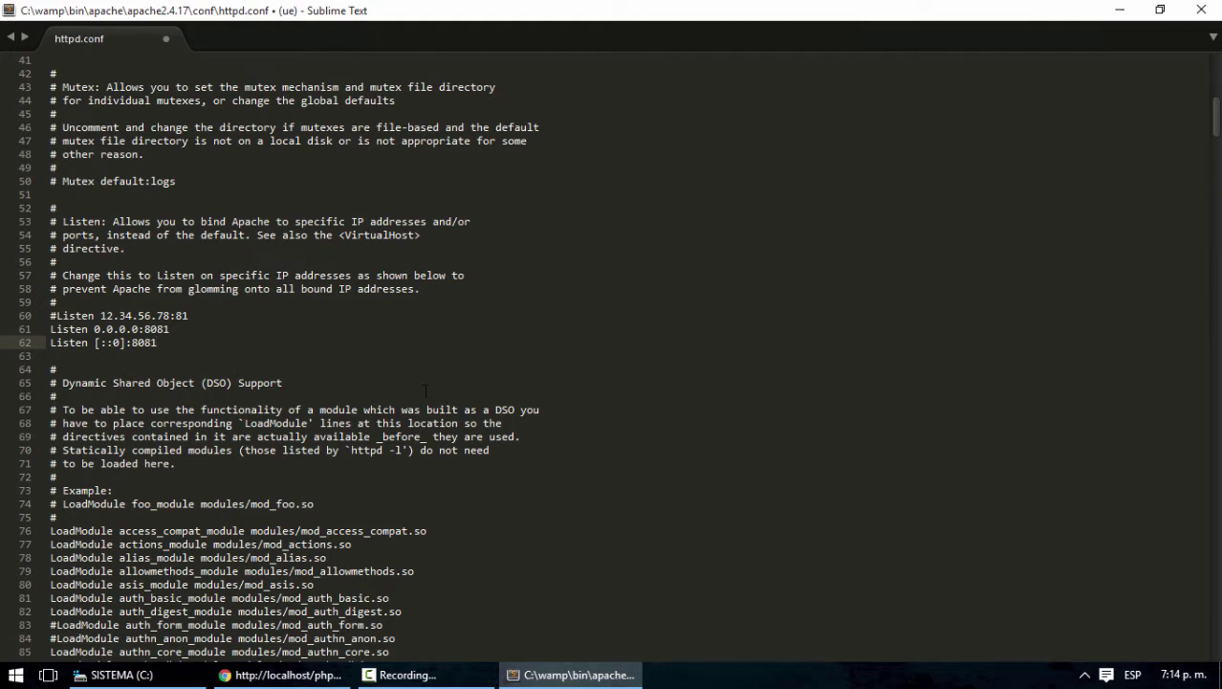
key(ctrl+s)
Exit WampServer from its tray menu and relaunch it from the desktop shortcut
click(1120, 9)
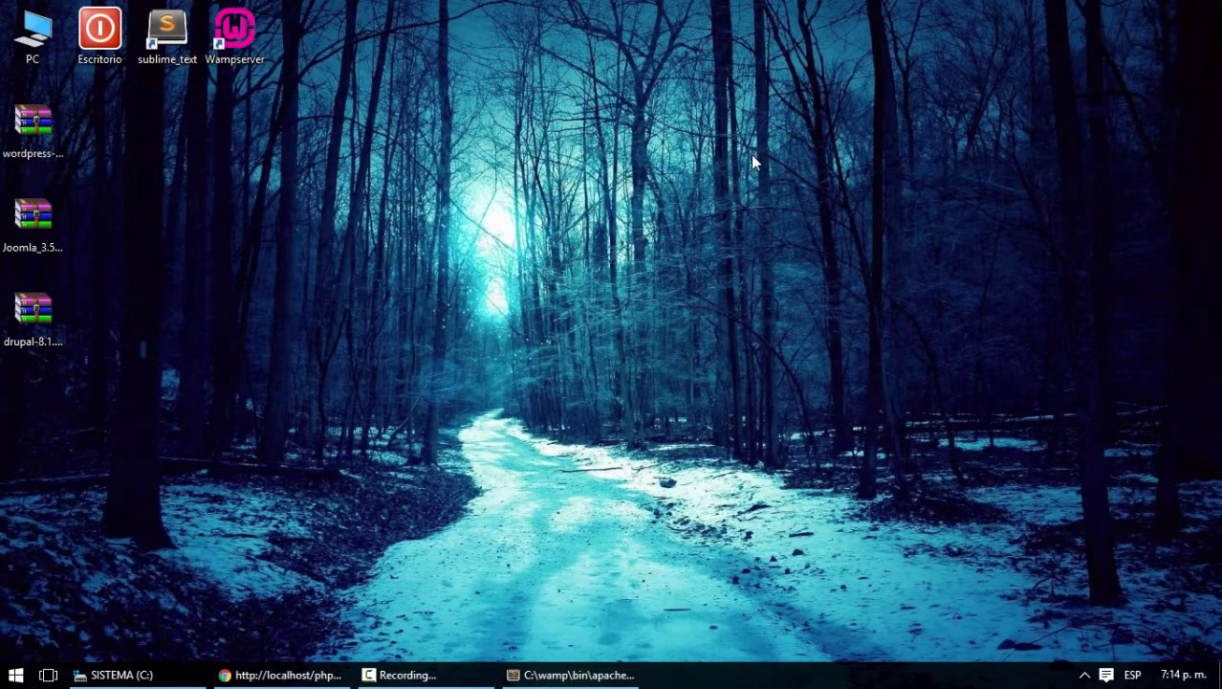
click(1085, 674)
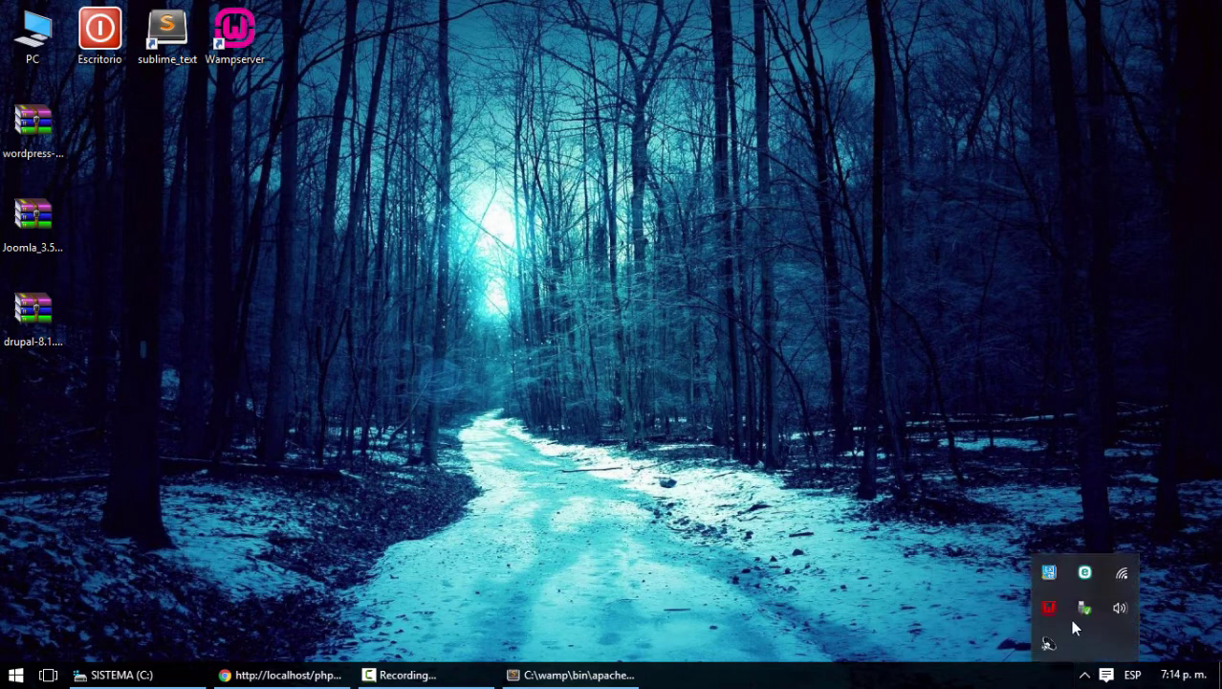
right_click(1084, 608)
click(1078, 595)
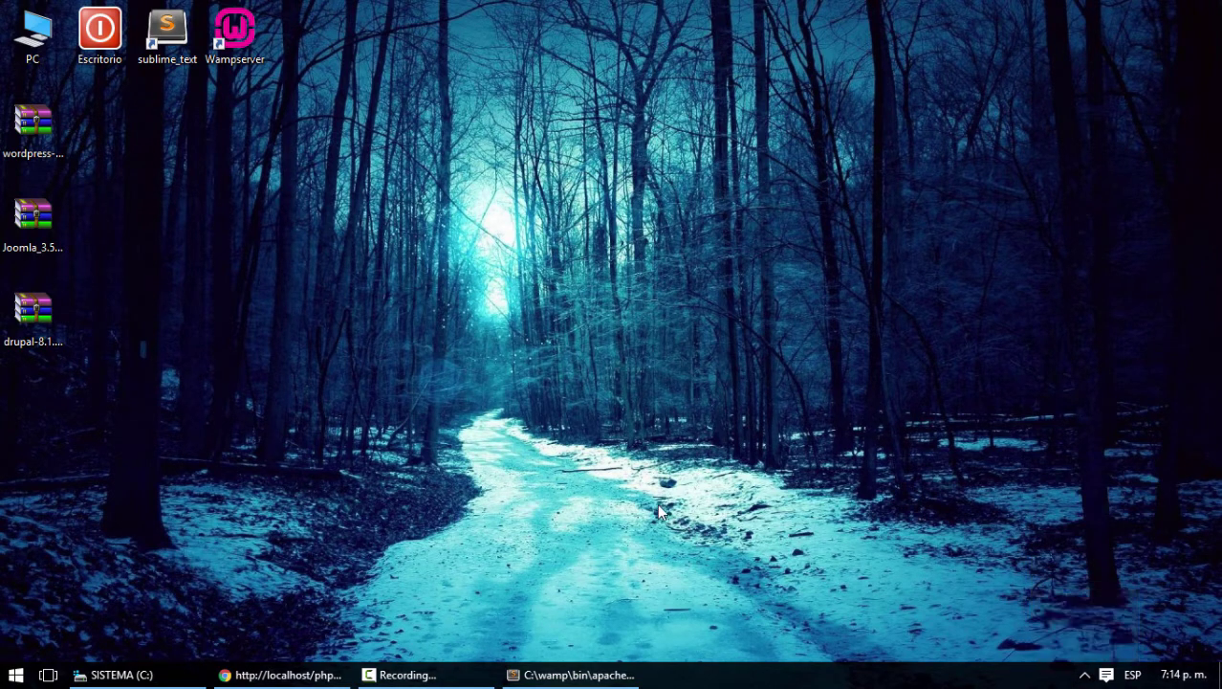
double_click(237, 48)
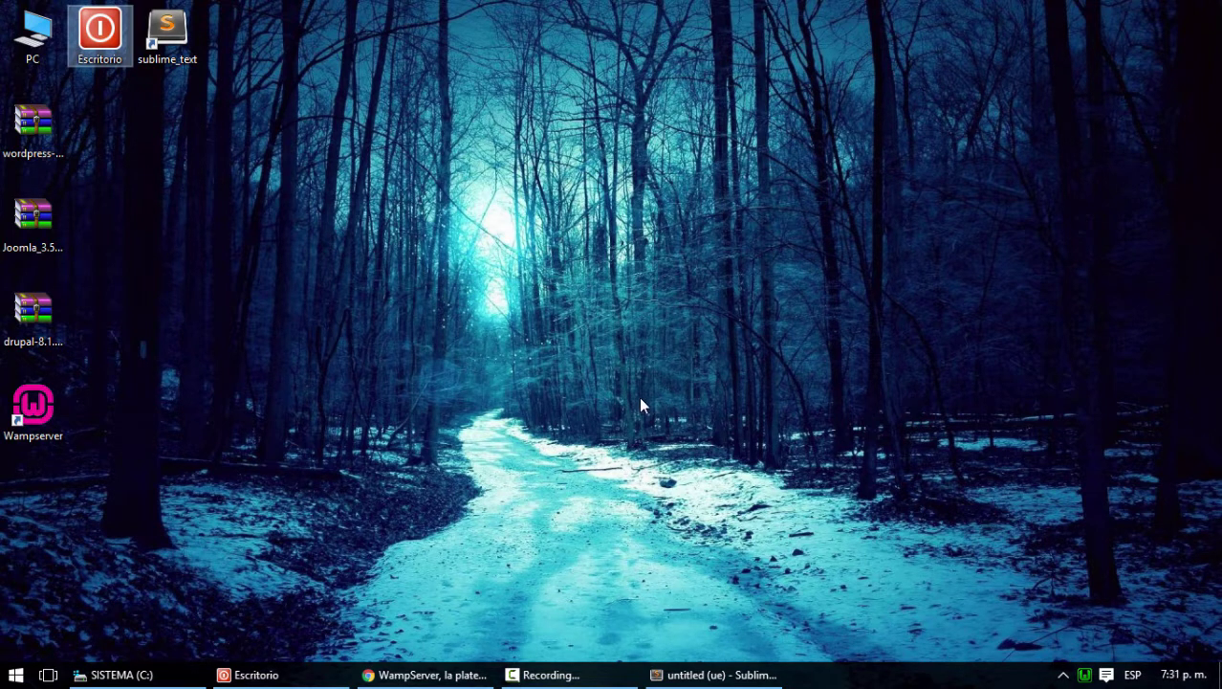
Close the leftover empty untitled Sublime Text window
click(1063, 674)
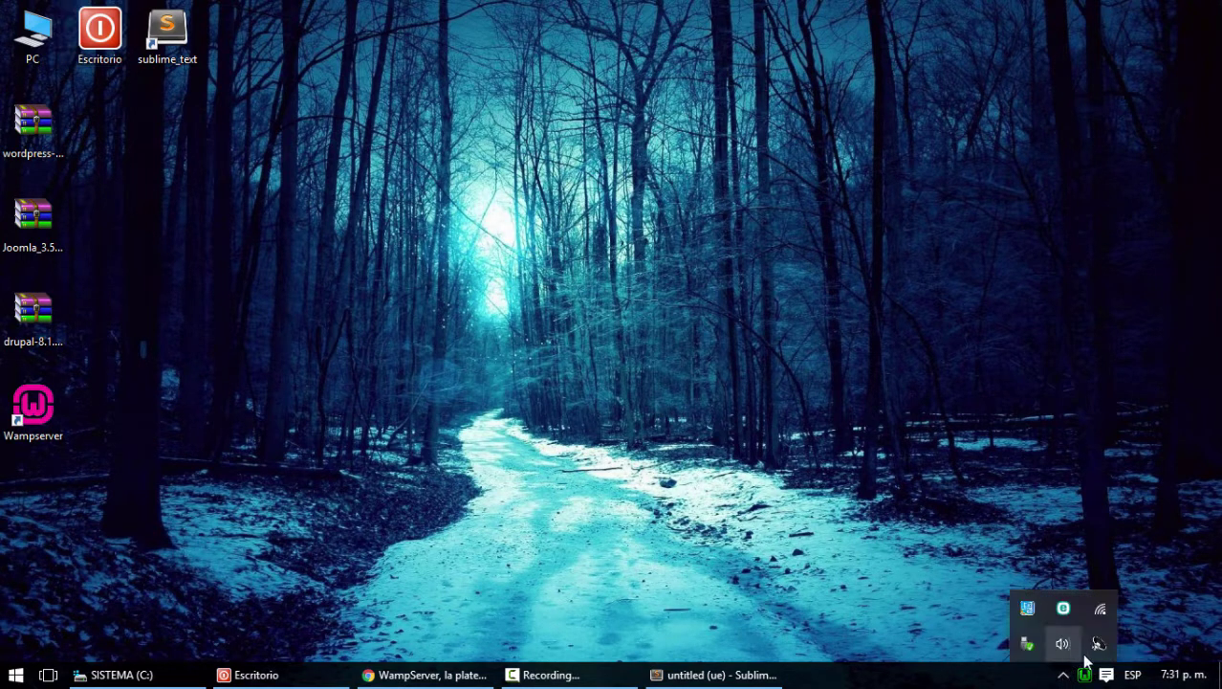
click(1064, 677)
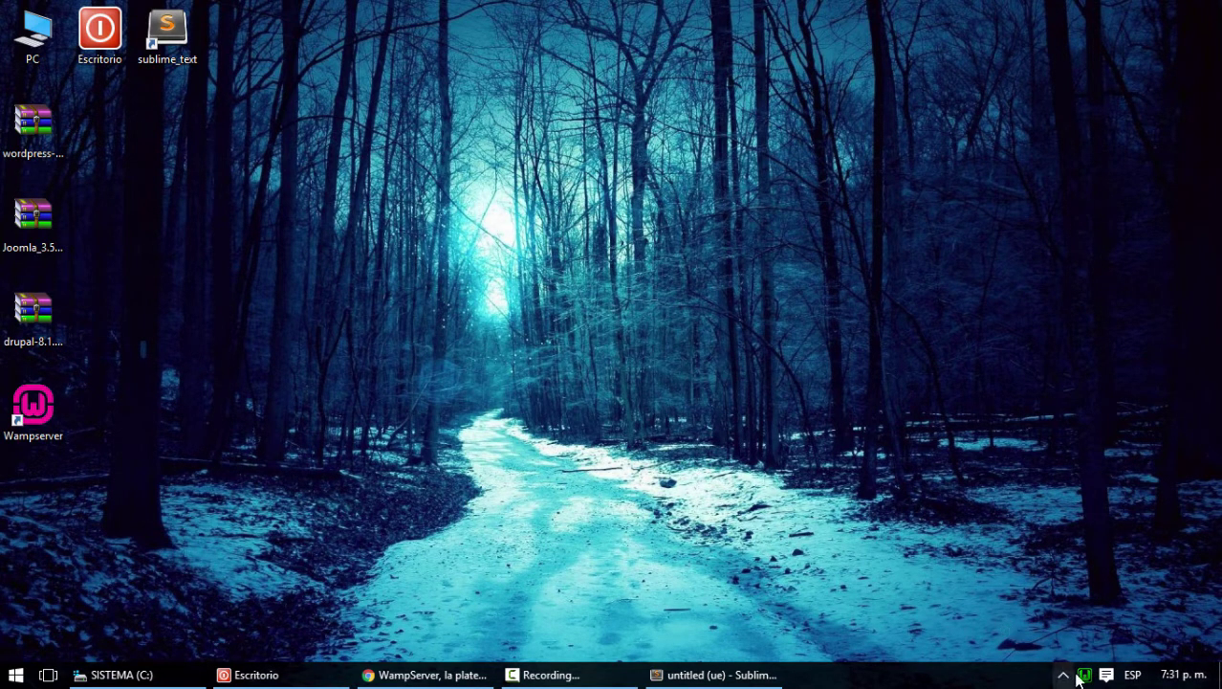
click(713, 676)
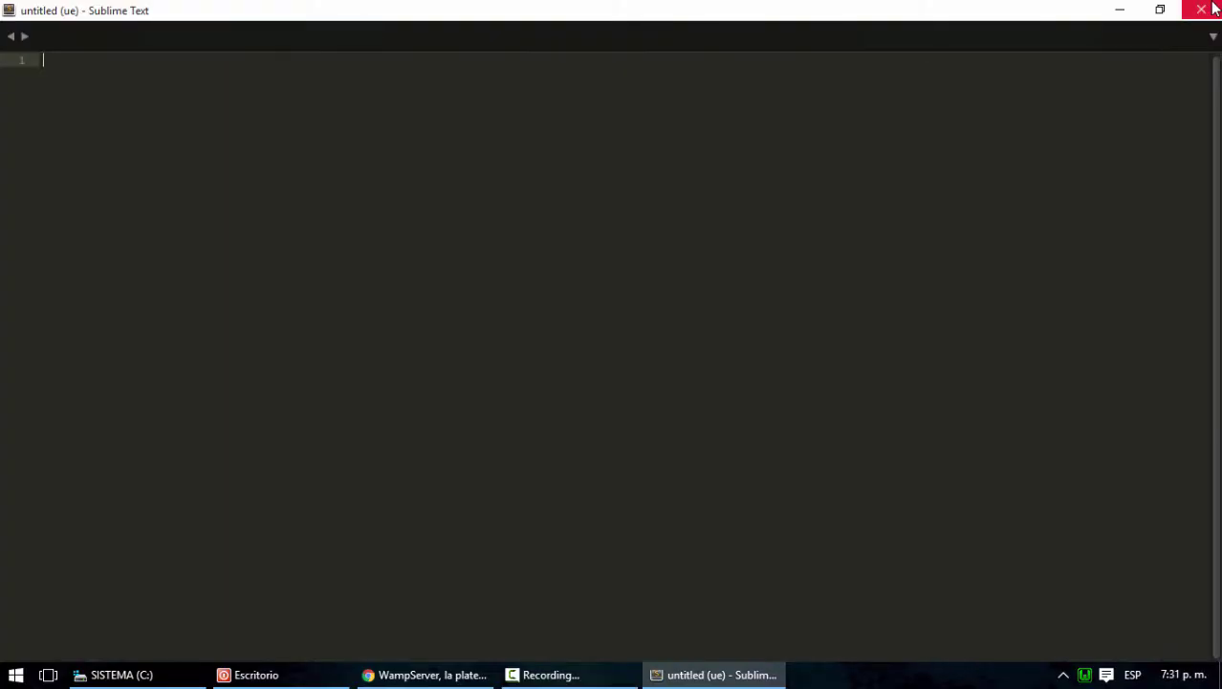
click(1202, 9)
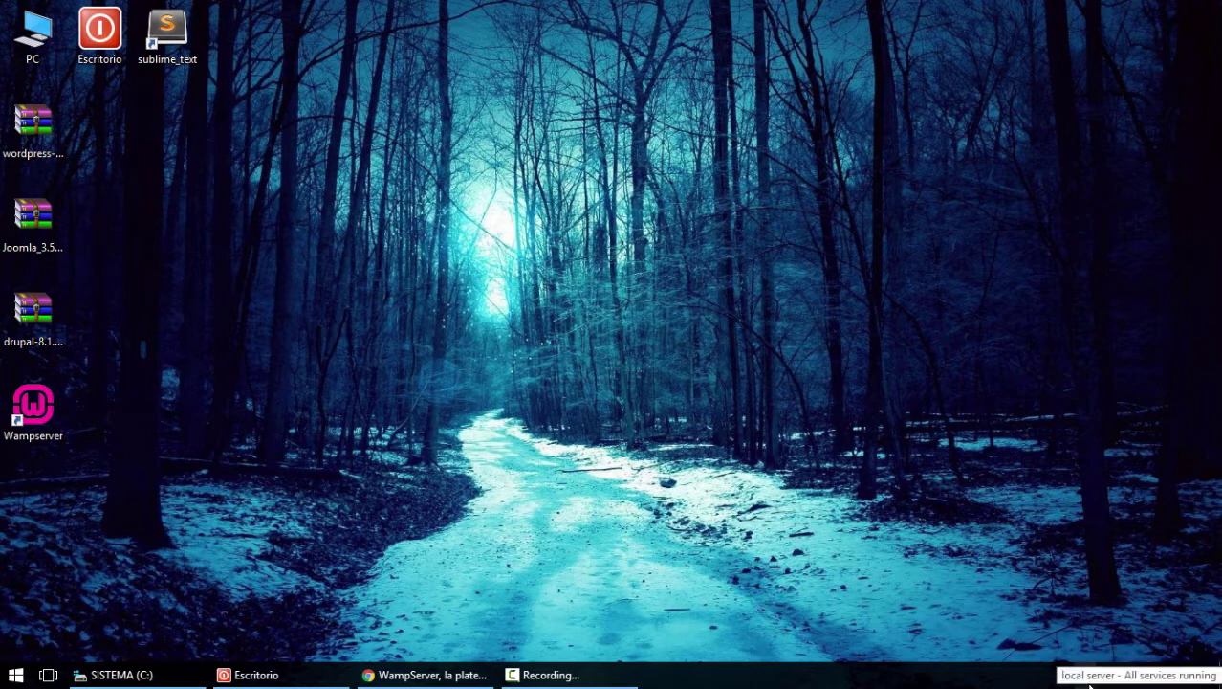
Set WampServer's language to spanish
click(1084, 677)
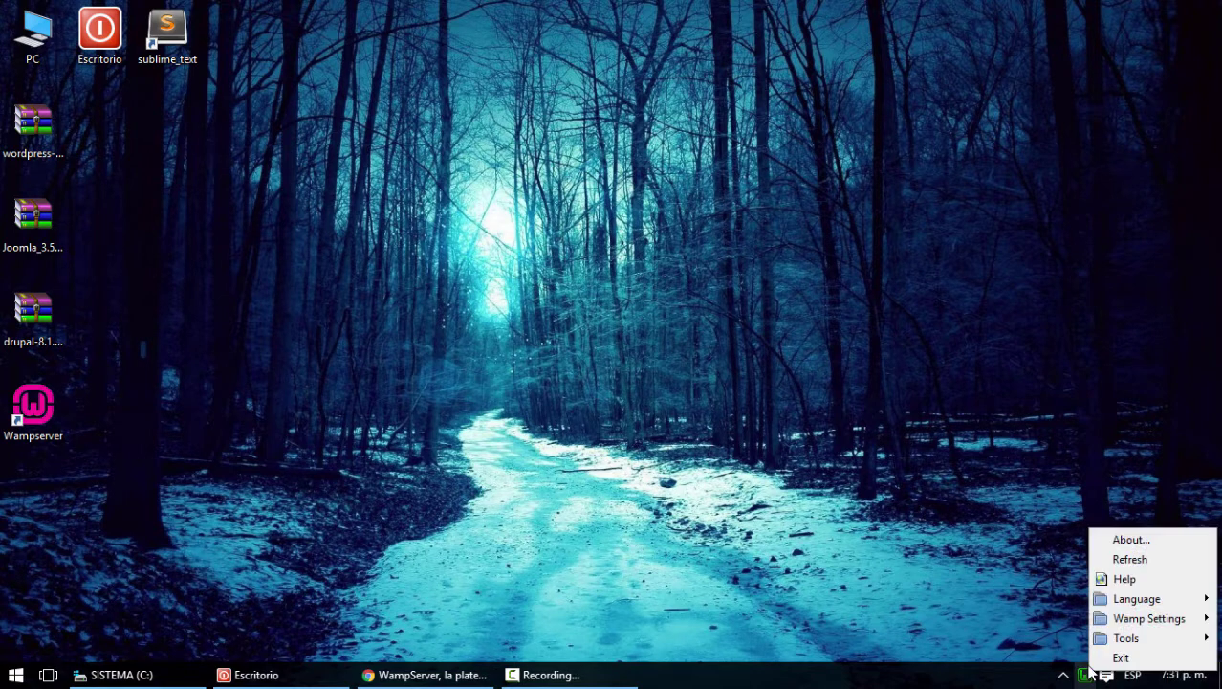
mouse_move(1128, 601)
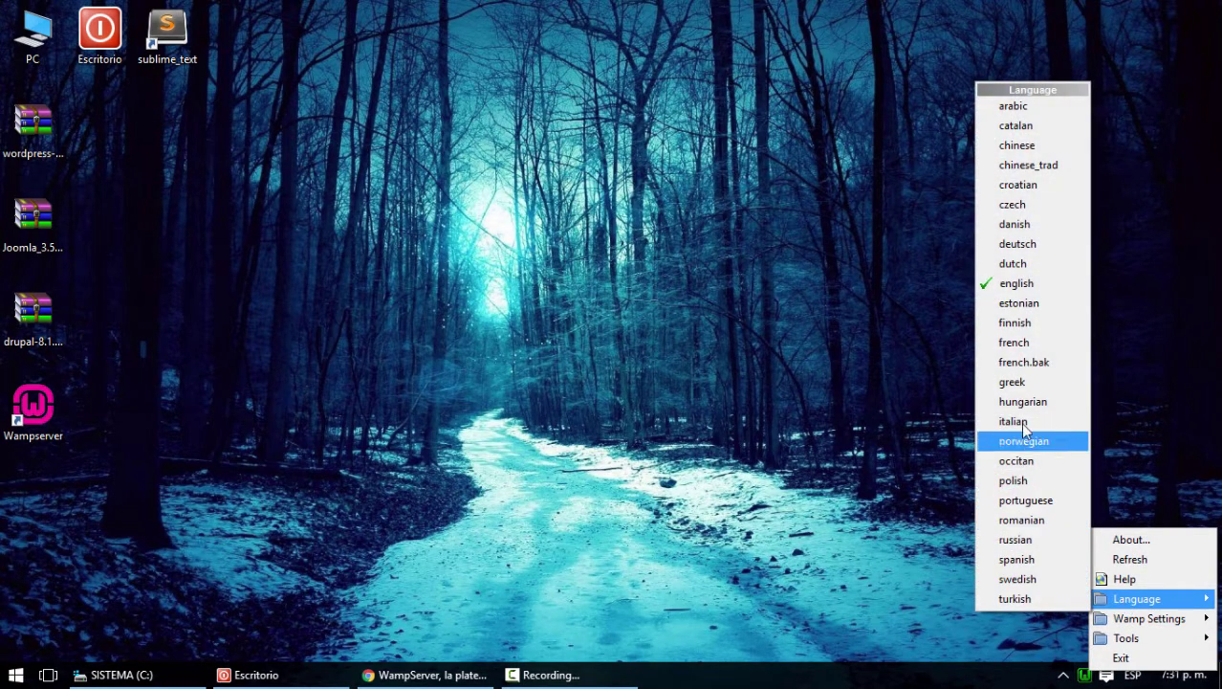
click(1033, 561)
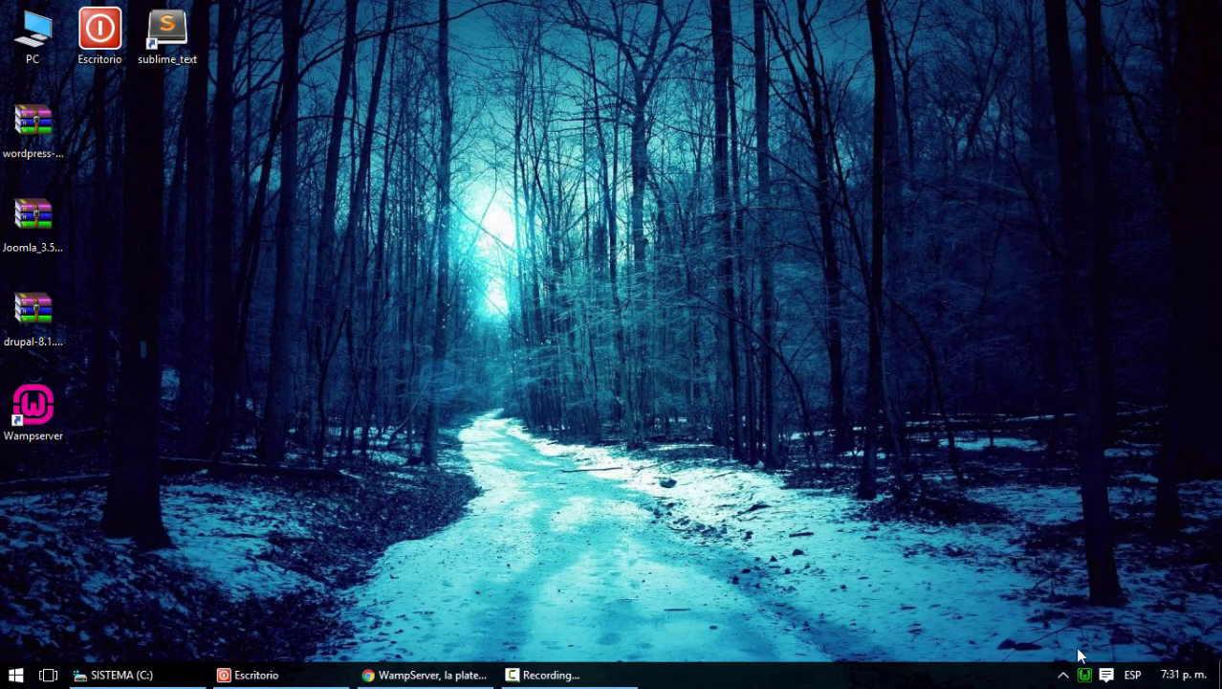
Open the Localhost homepage from the WampServer tray menu
click(1085, 679)
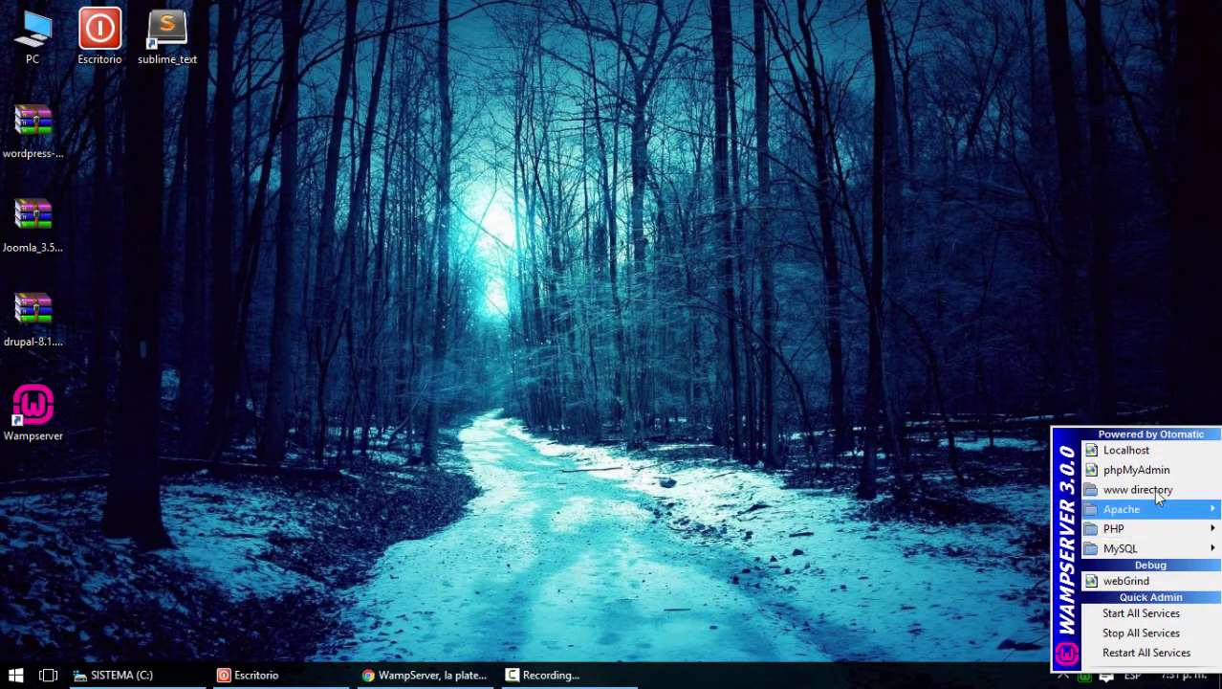
mouse_move(1158, 516)
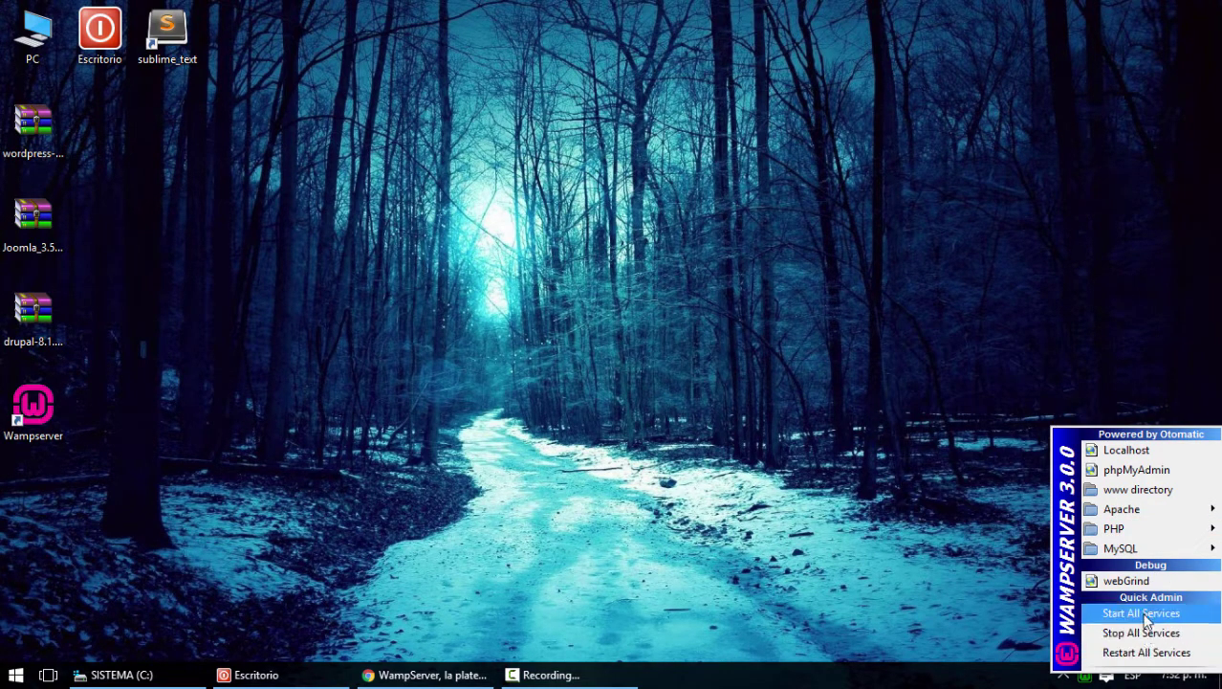
click(1130, 456)
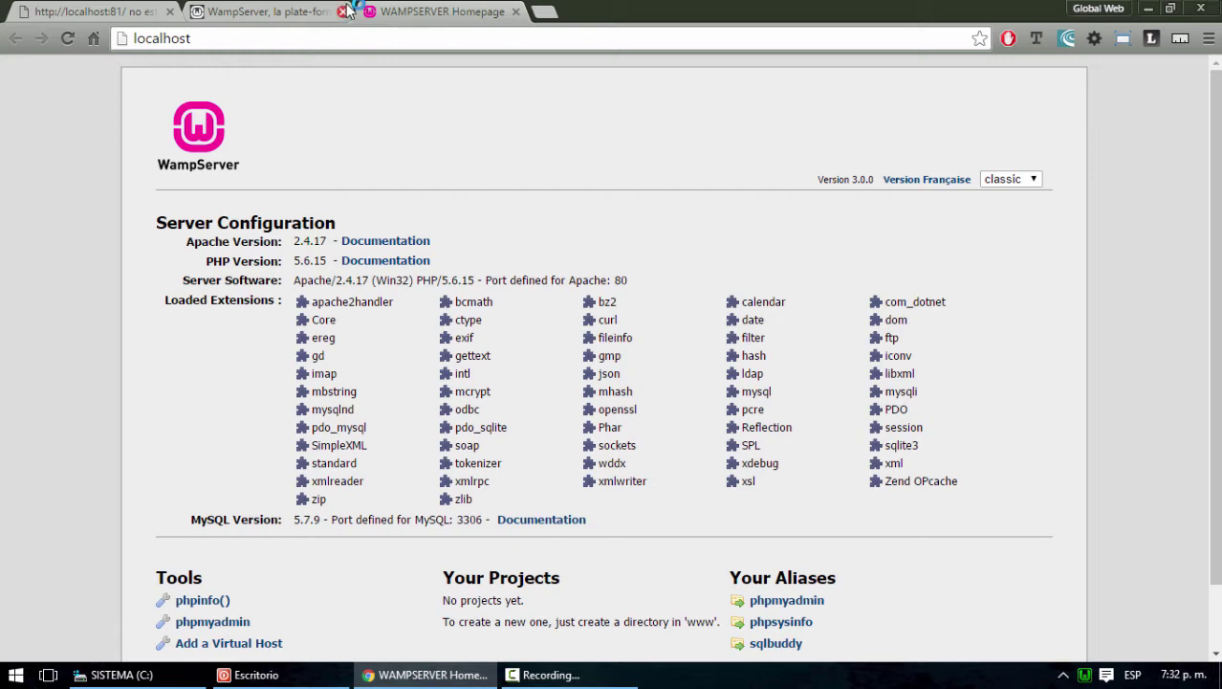
Close the old WampServer and localhost:81 tabs and load localhost in a fresh tab
click(342, 12)
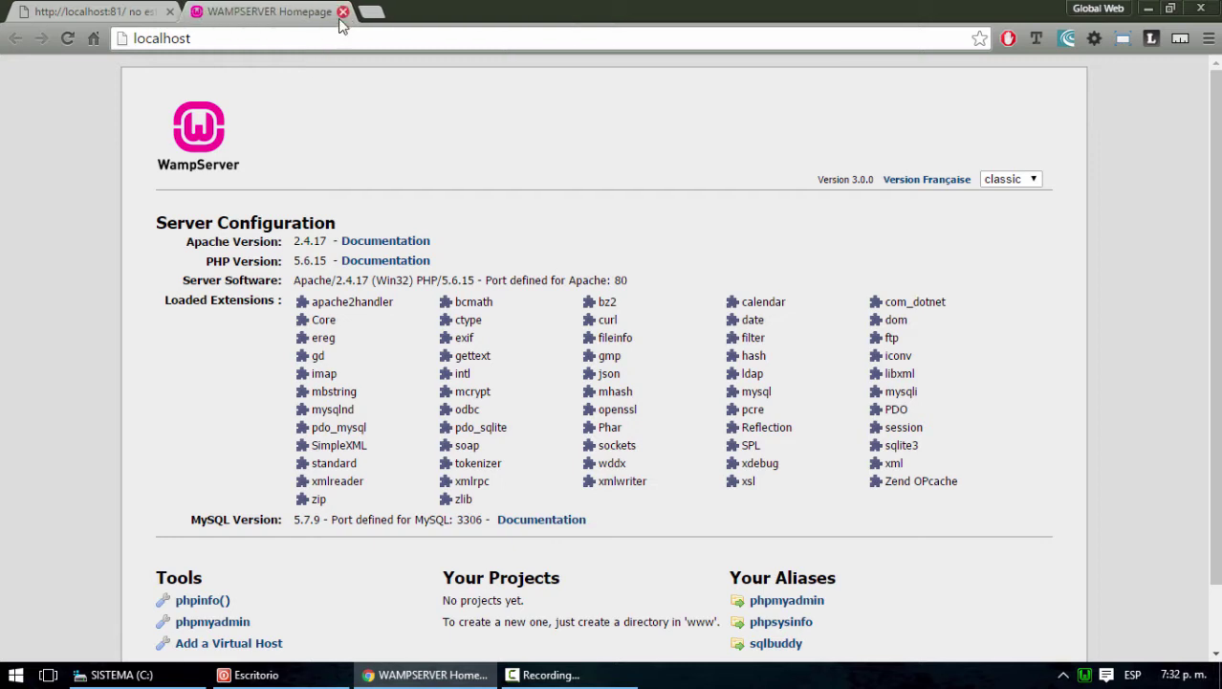
click(171, 12)
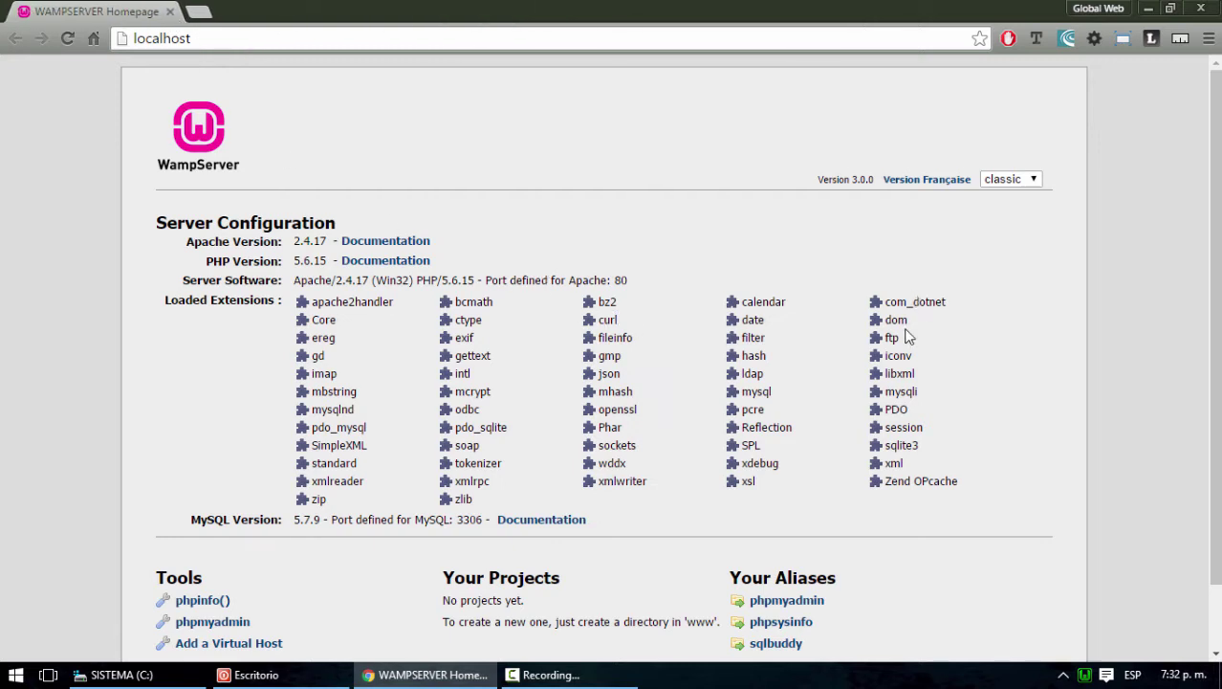
click(198, 12)
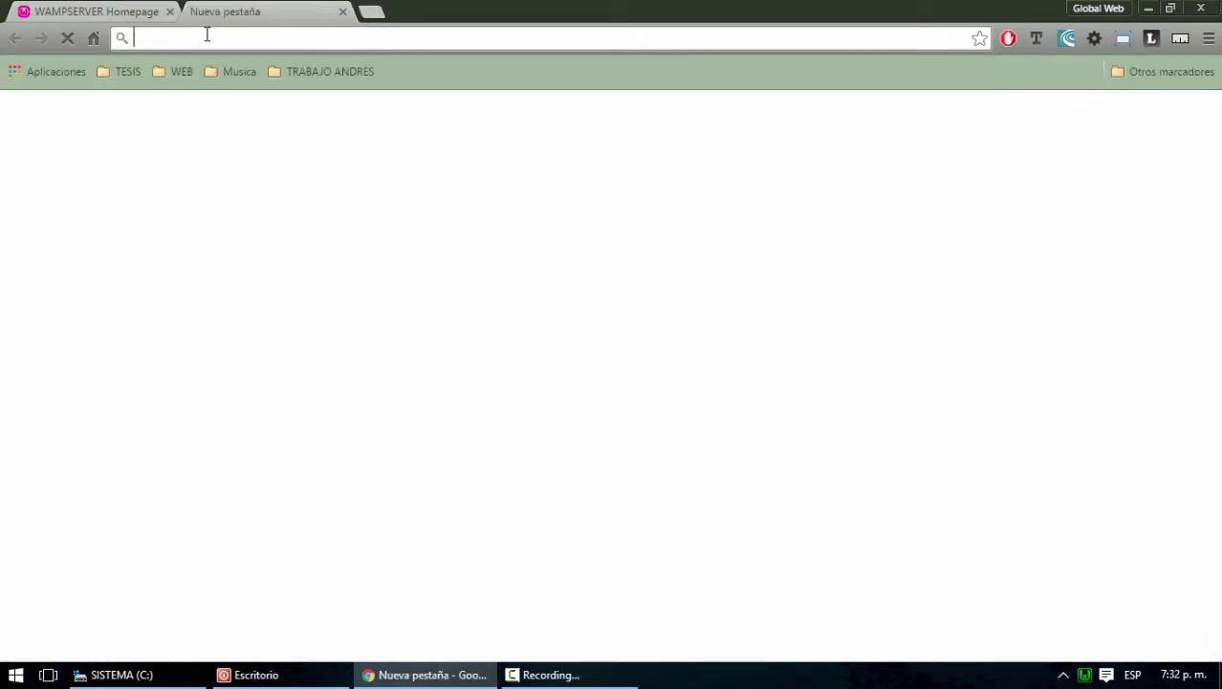
text(localhost)
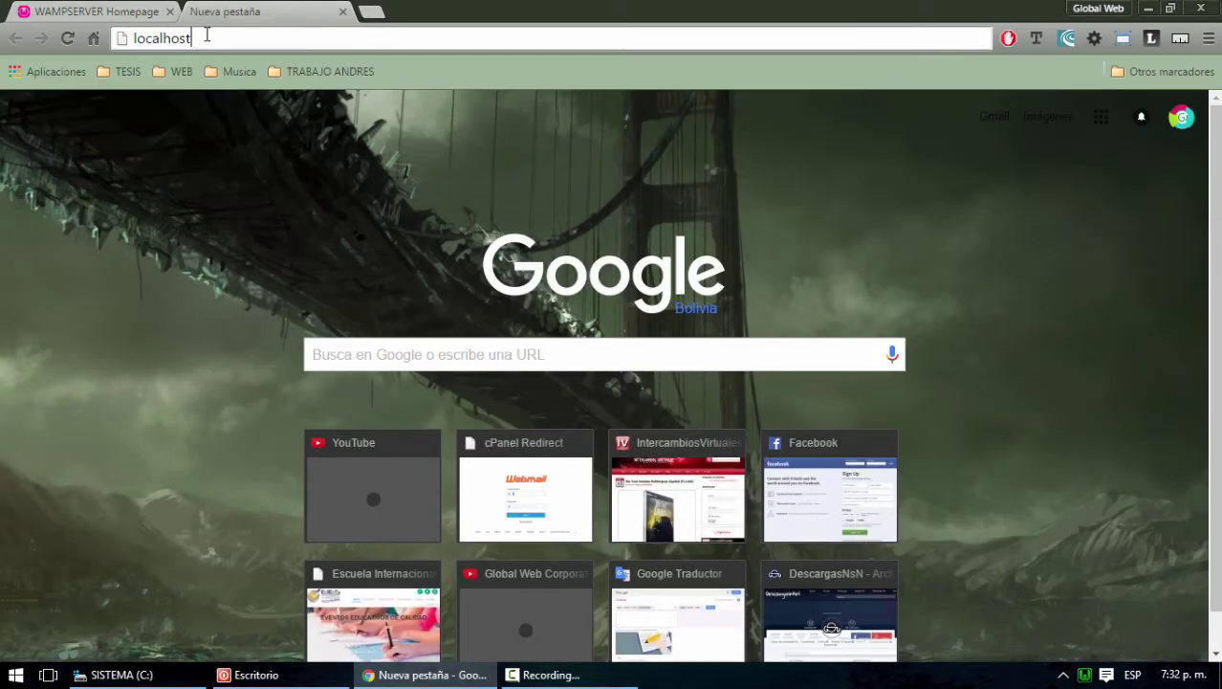
key(Return)
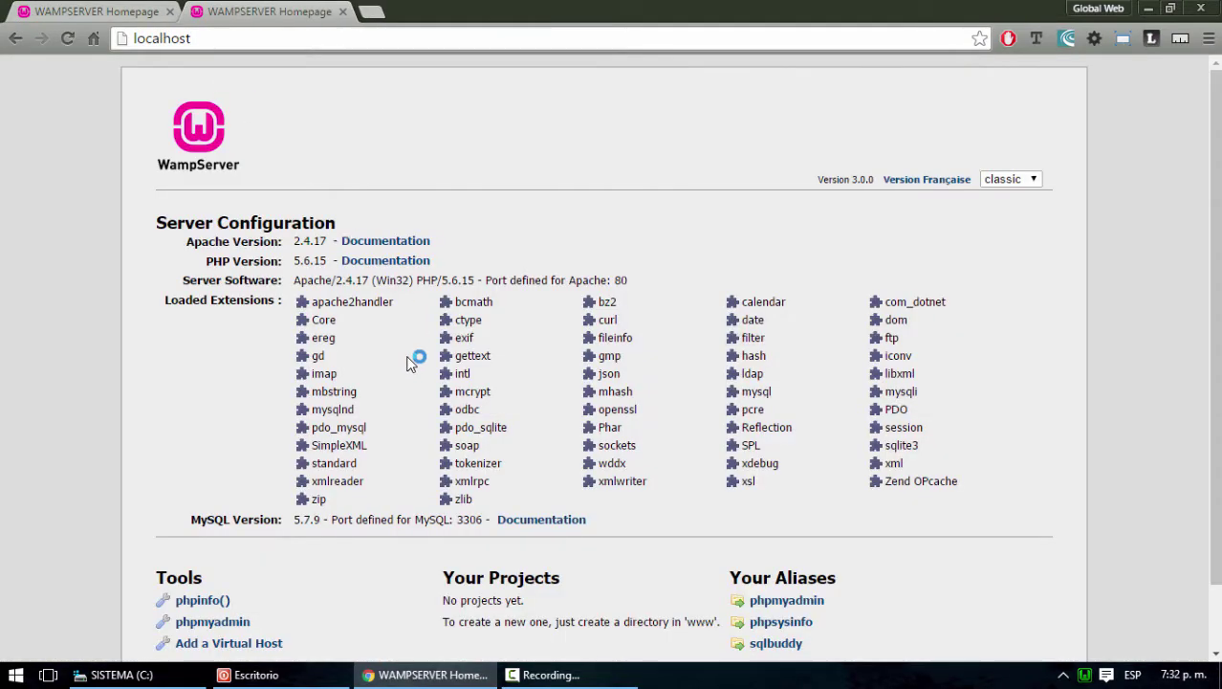
click(191, 39)
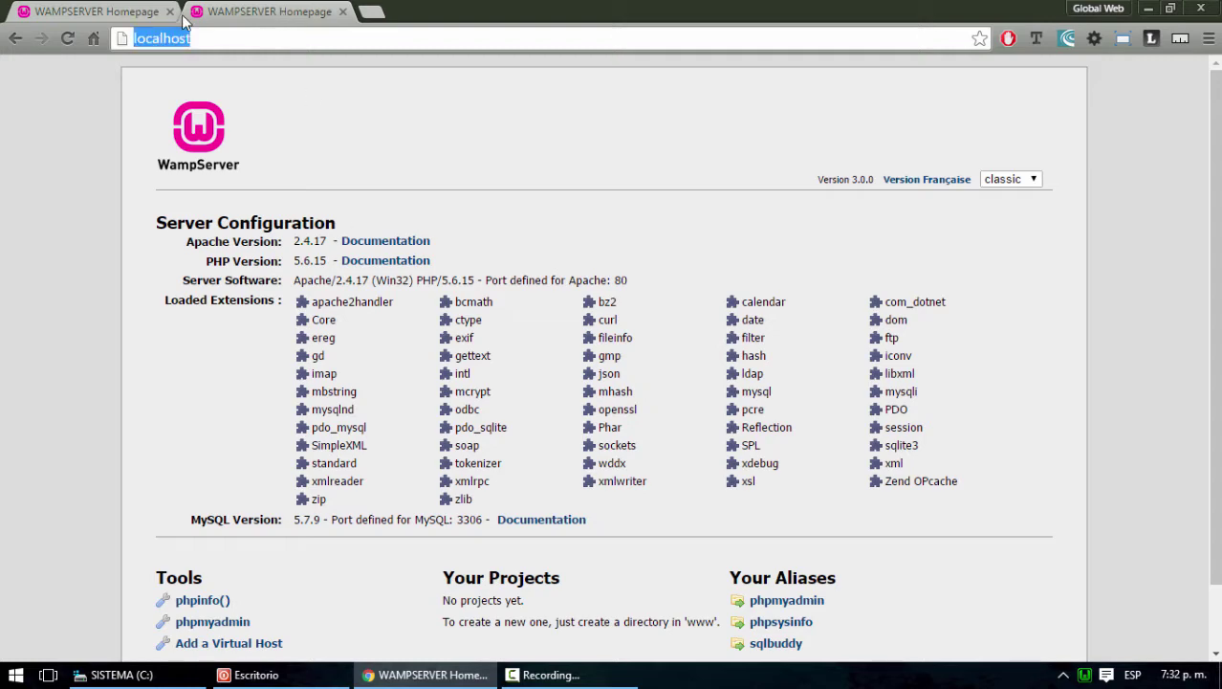
click(169, 12)
Open phpmyadmin from the homepage's Tools section
scroll(455, 215, down, 1)
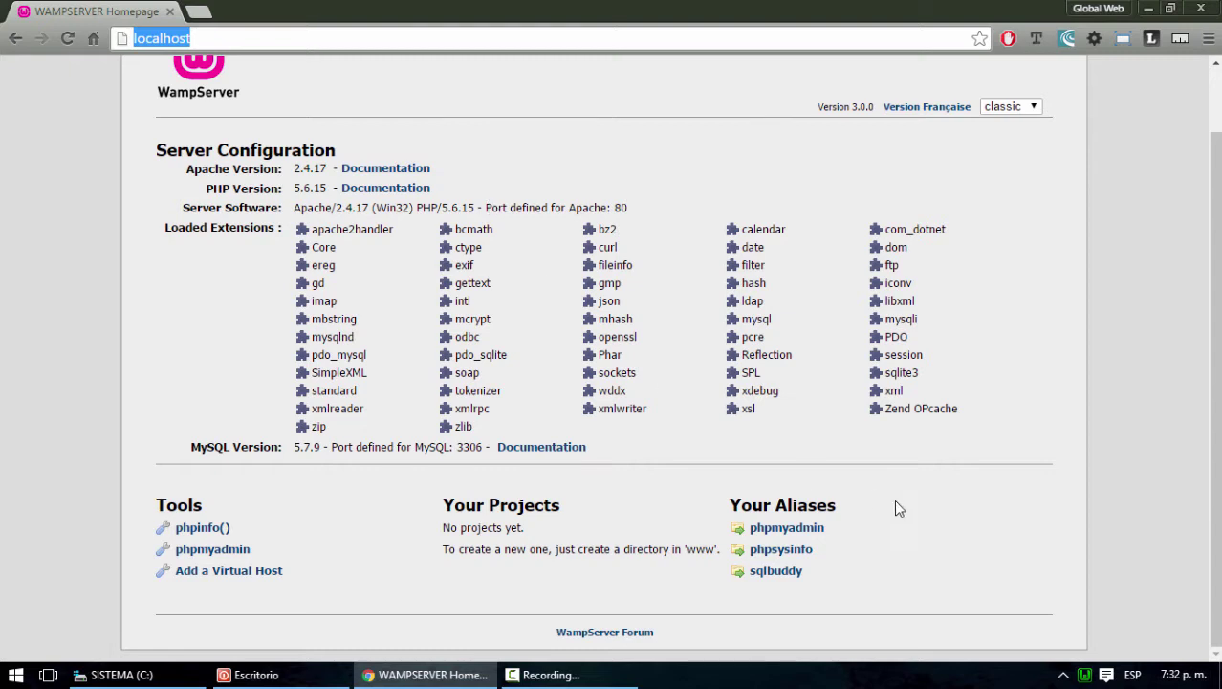
click(212, 550)
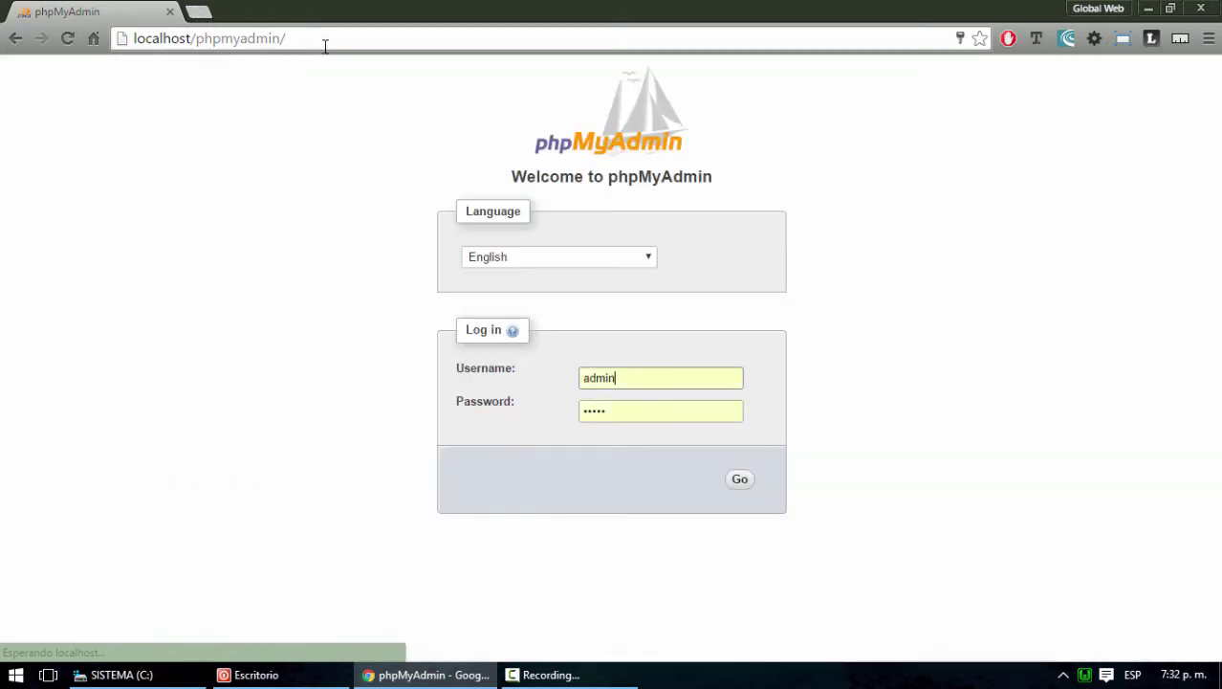
drag(325, 46, 198, 11)
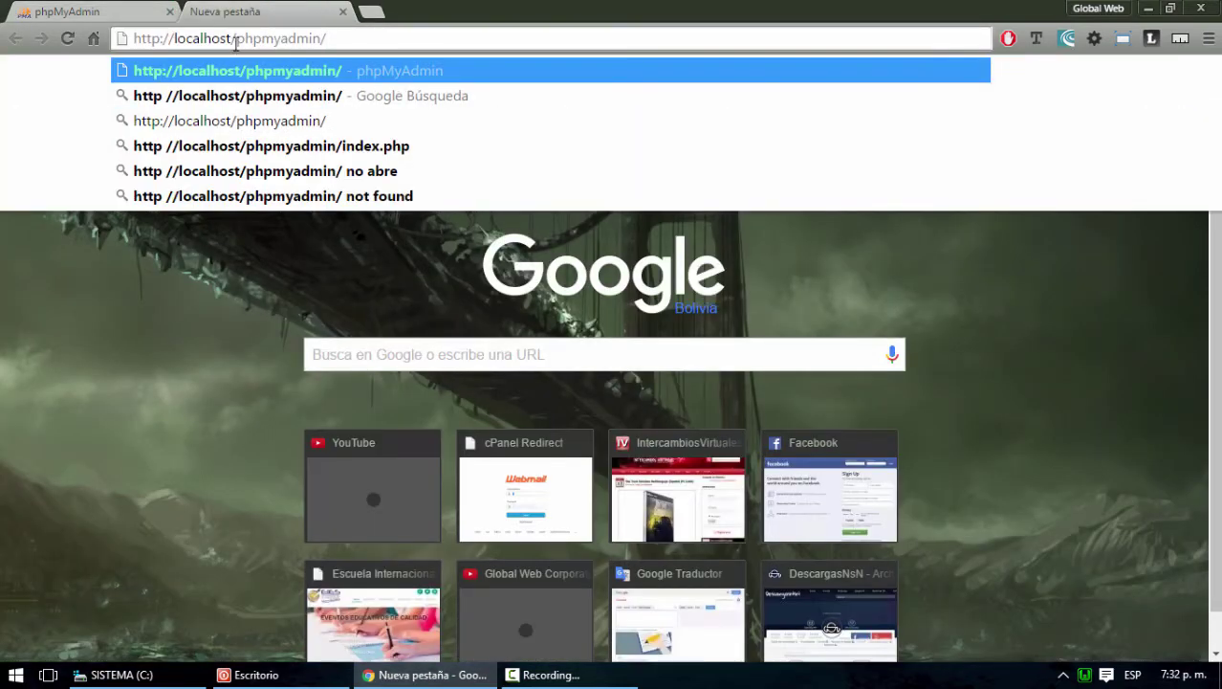
Close the extra tab and switch the phpMyAdmin login language to Español - Spanish
click(342, 11)
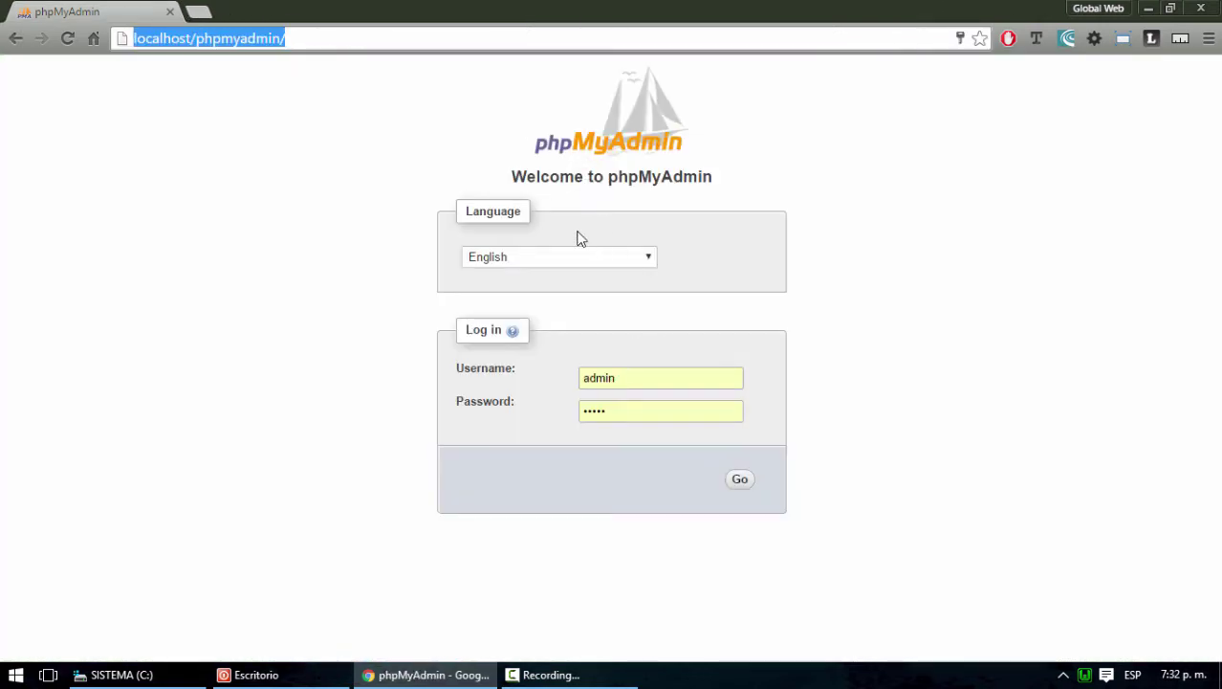
click(649, 261)
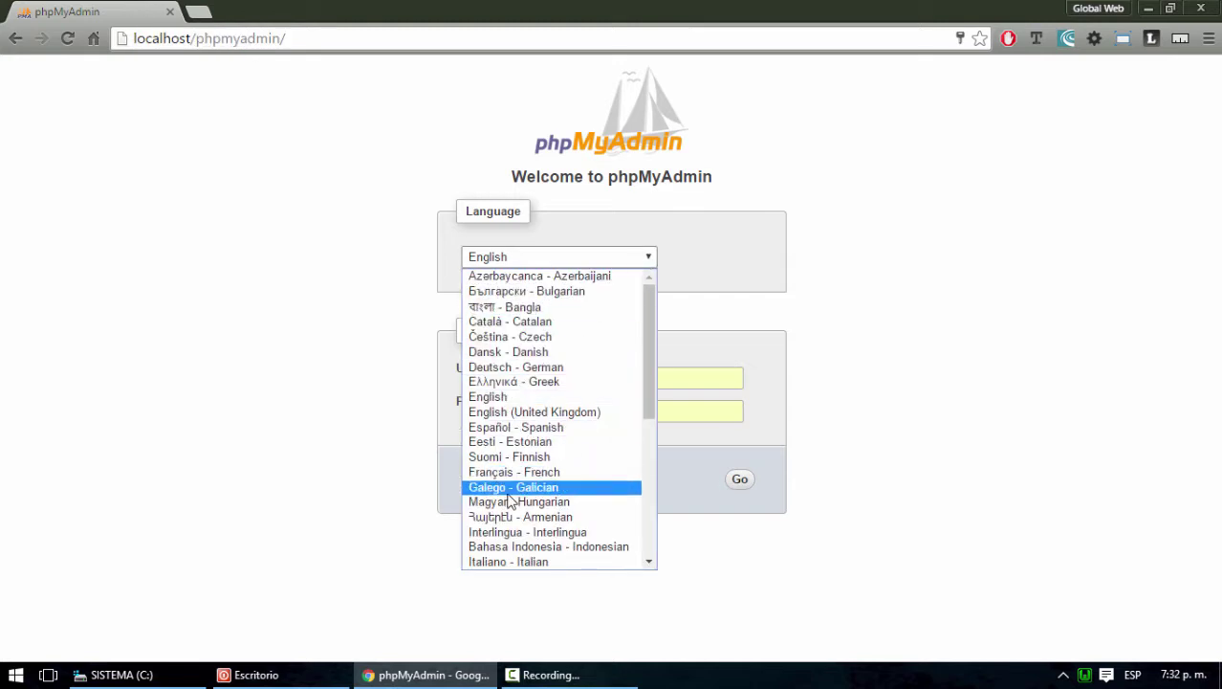
scroll(566, 457, down, 4)
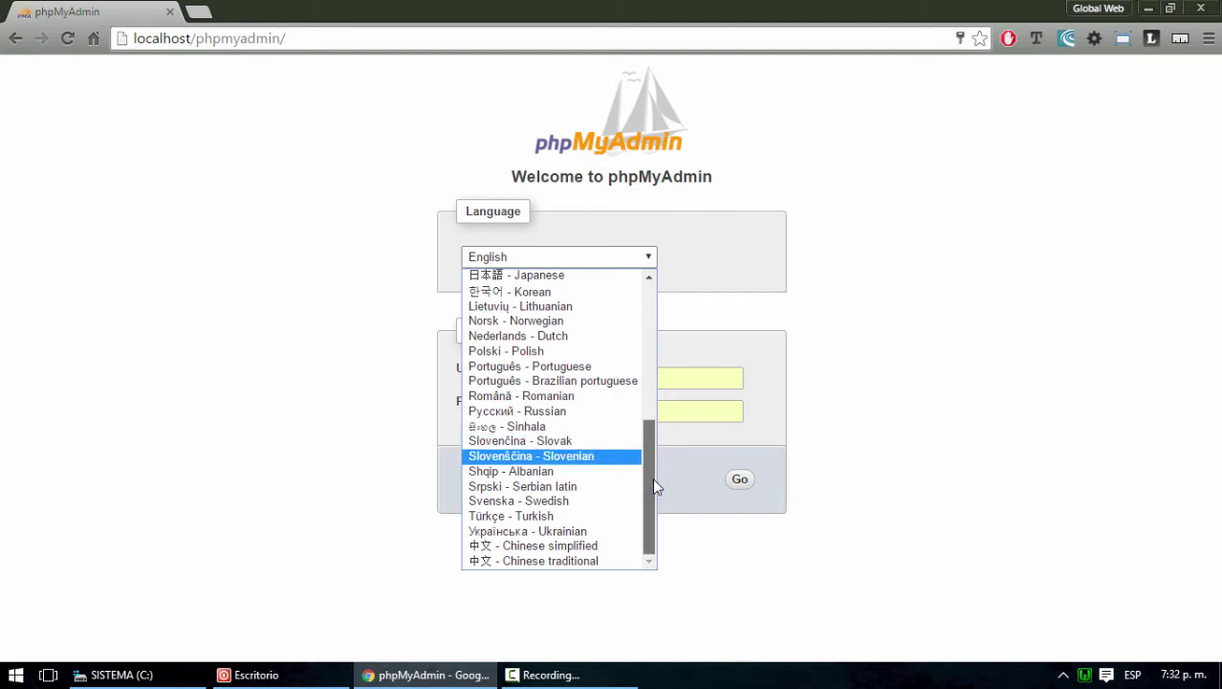
drag(648, 455, 646, 349)
click(526, 364)
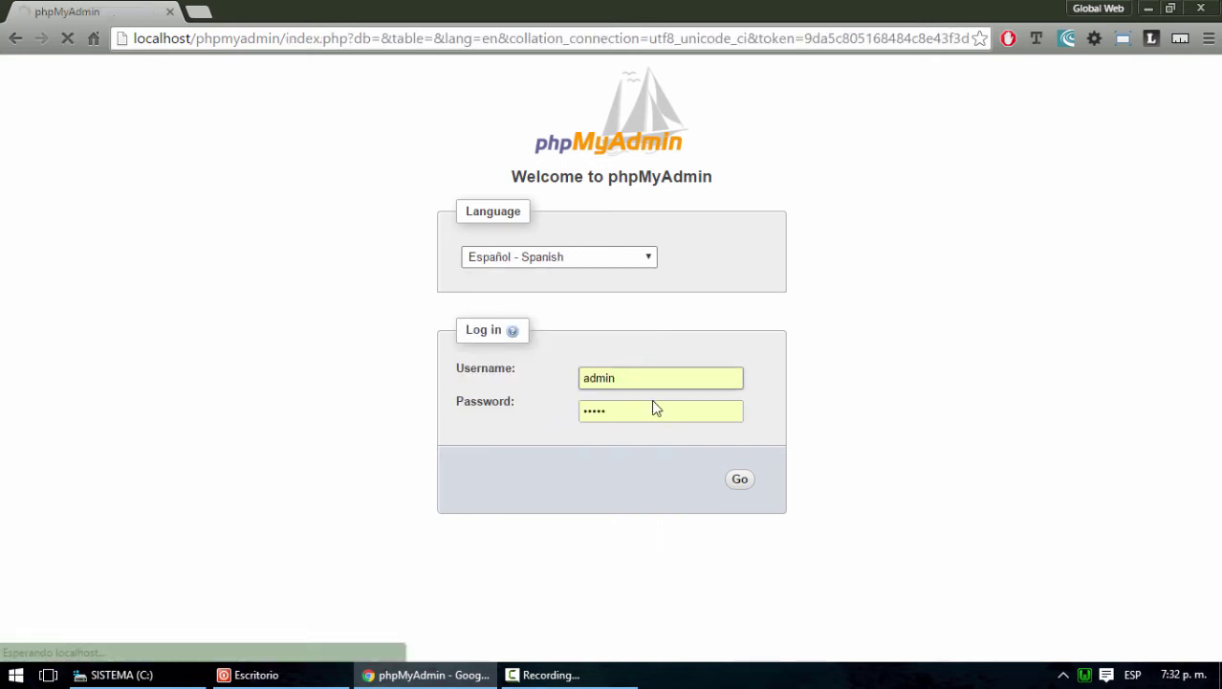
Log in with username root and an empty password
drag(644, 380, 546, 377)
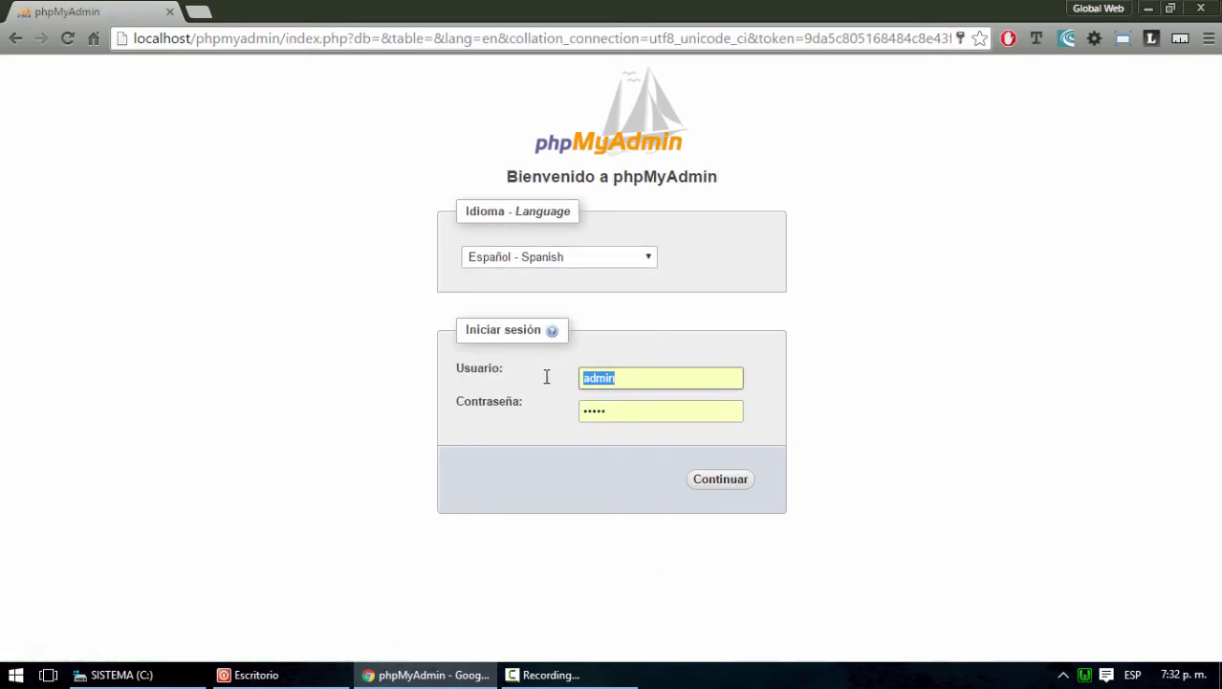
click(622, 418)
click(854, 396)
drag(628, 376, 516, 380)
text(root)
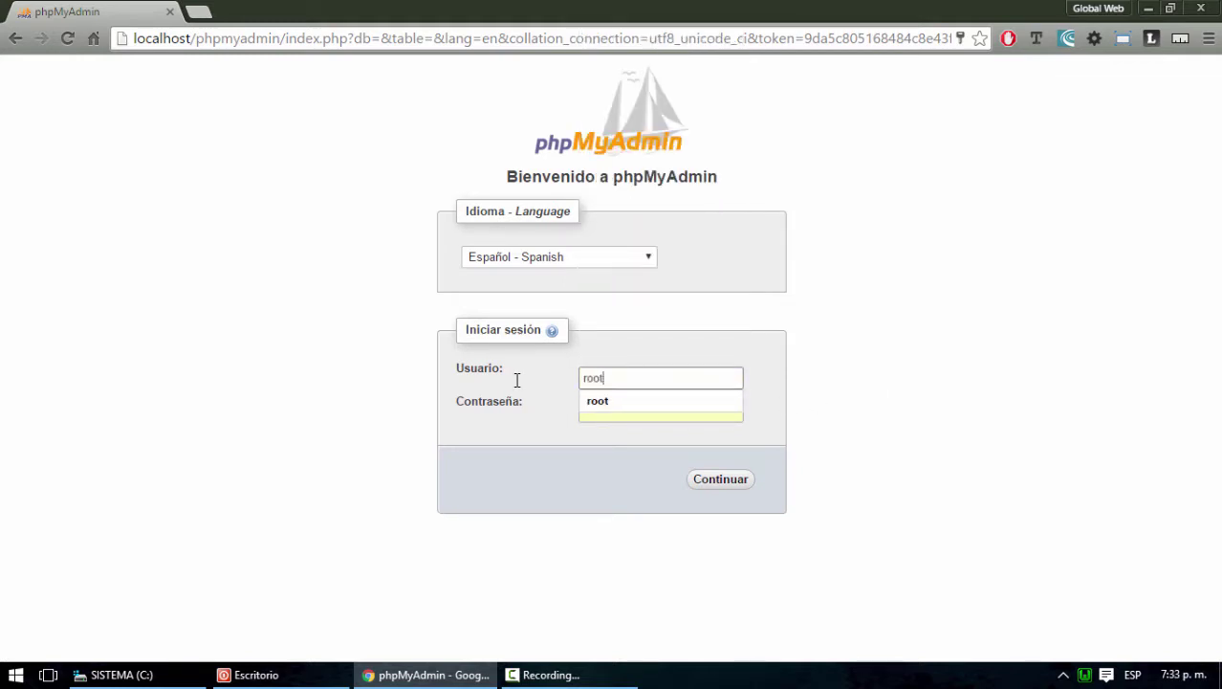
key(Tab)
key(BackSpace)
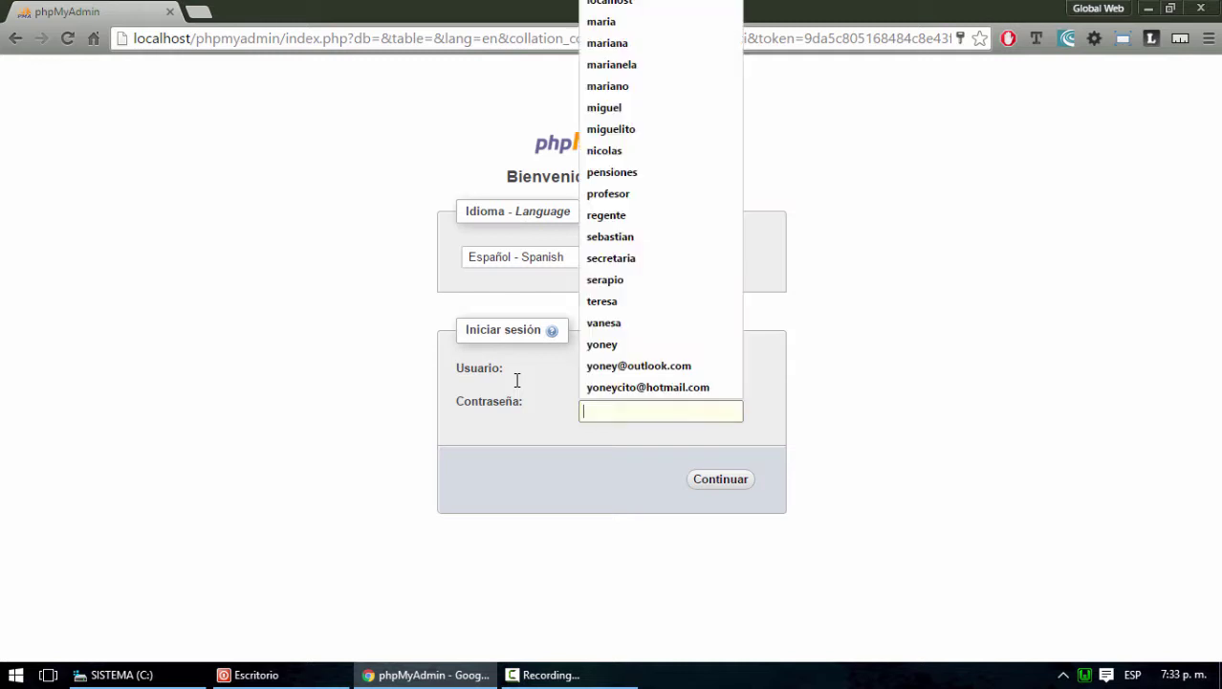
click(915, 443)
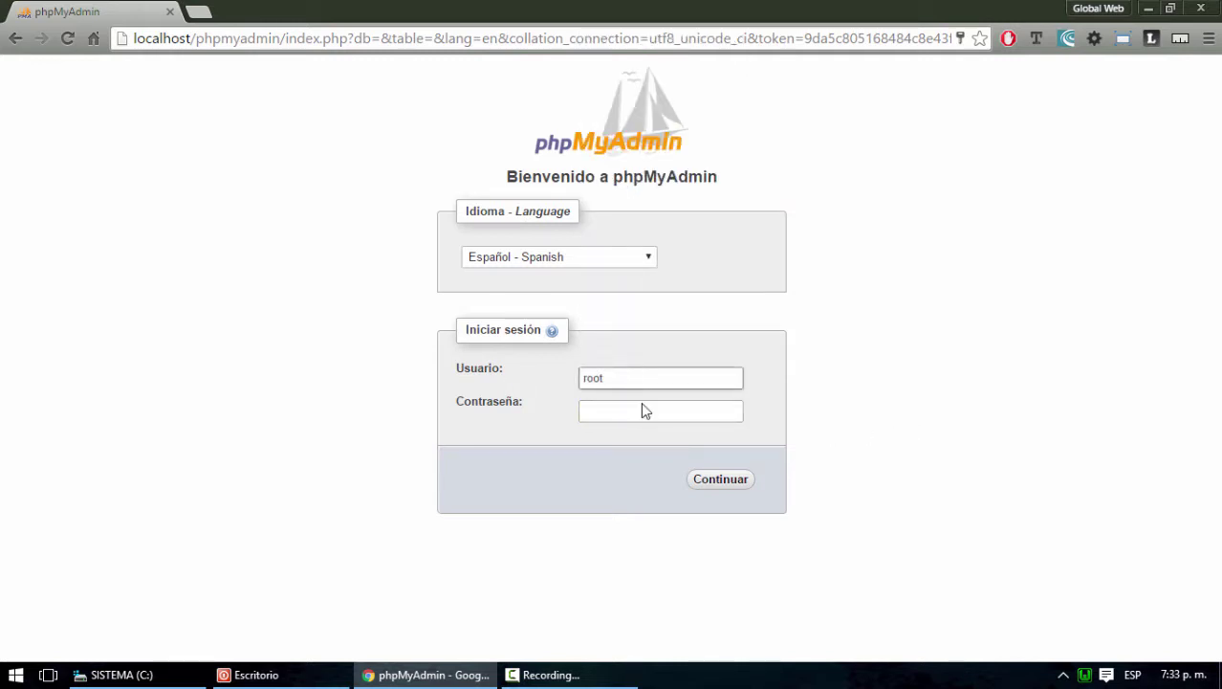
click(717, 483)
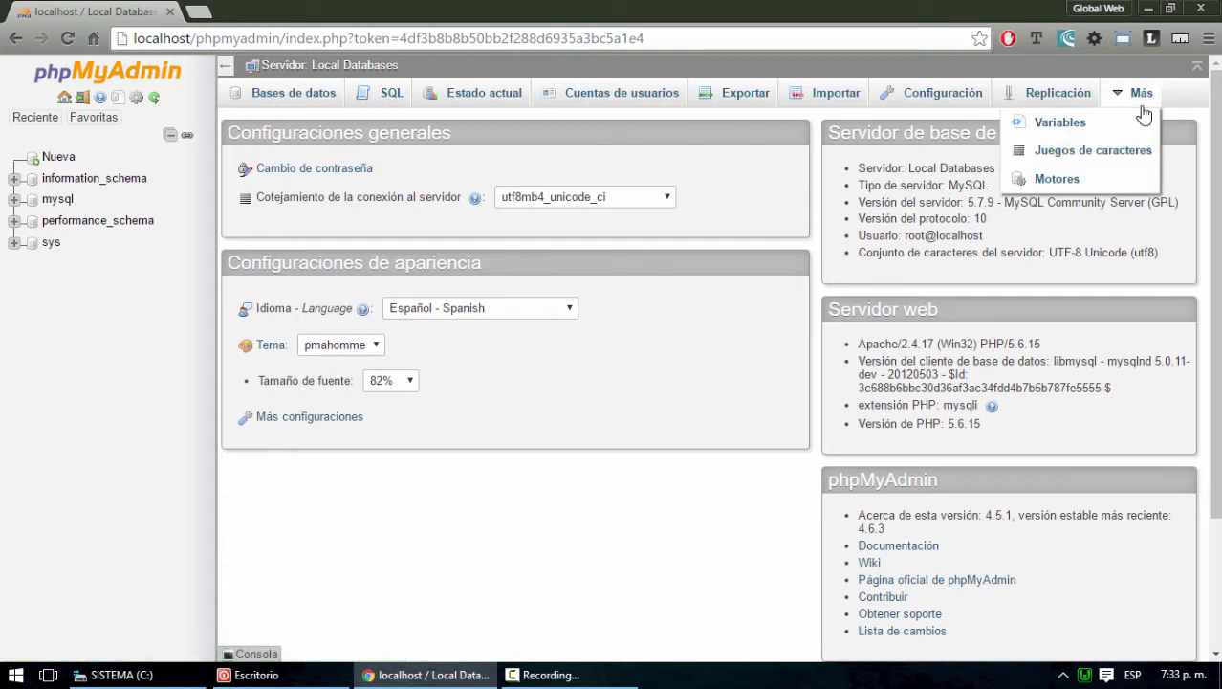
Set WampServer's language to spanish from the tray menu
right_click(1087, 676)
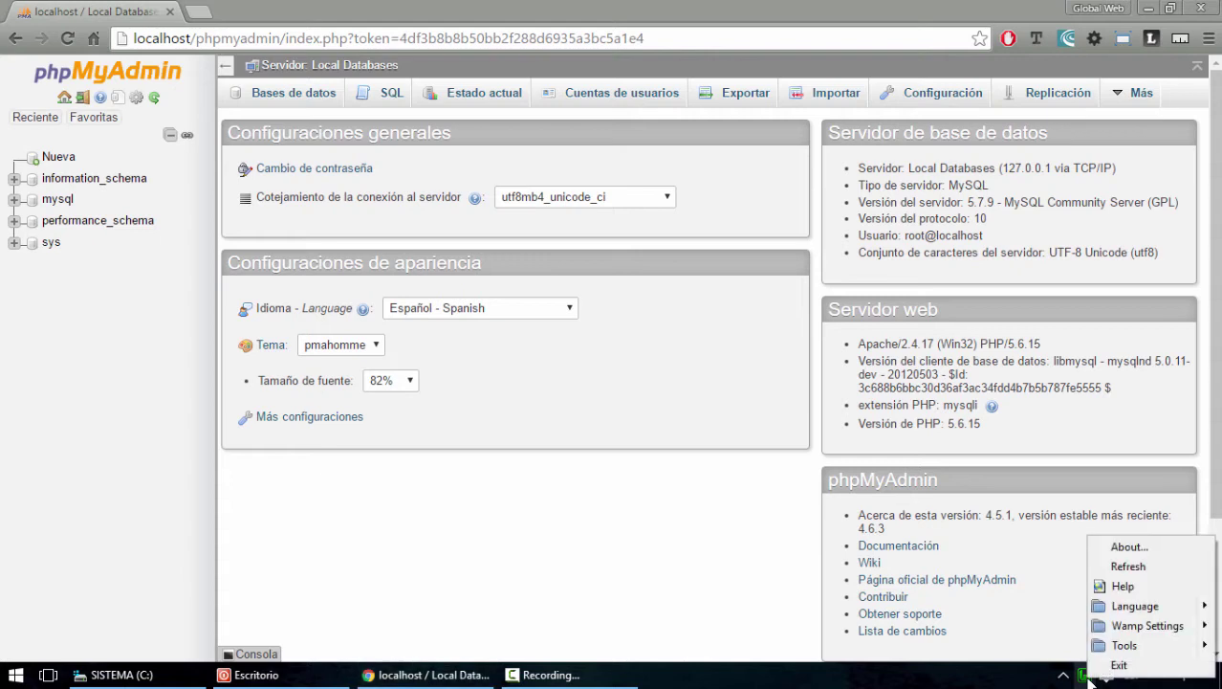
mouse_move(1124, 605)
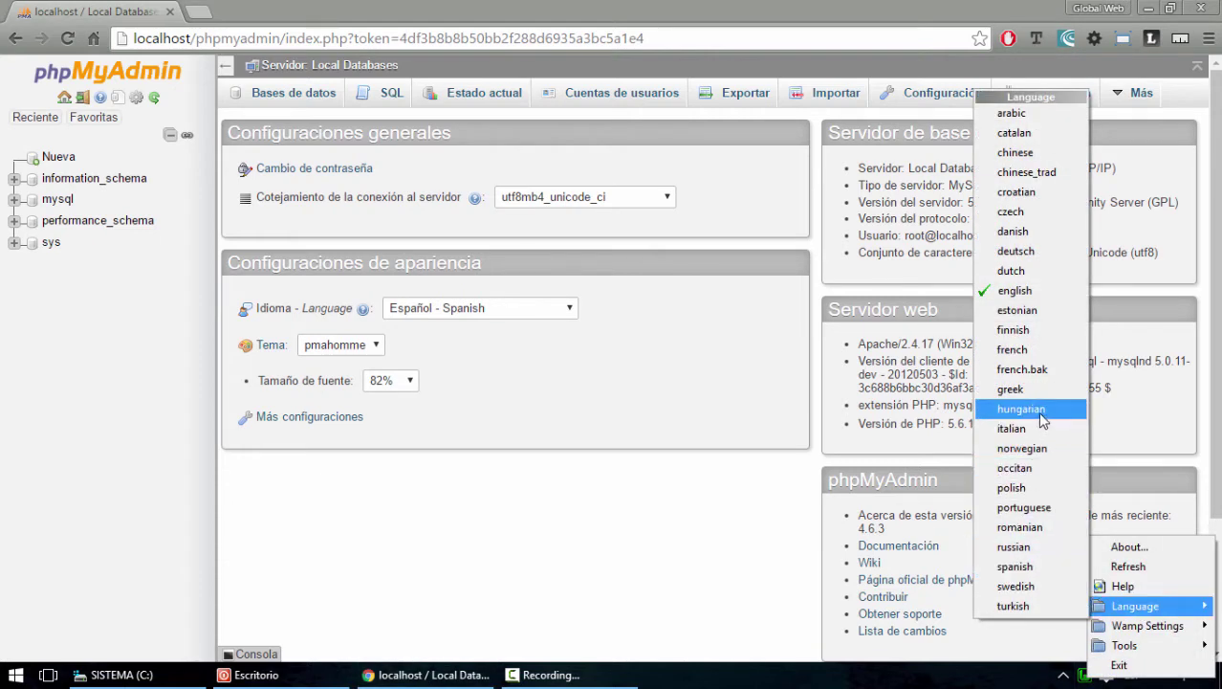
click(1026, 568)
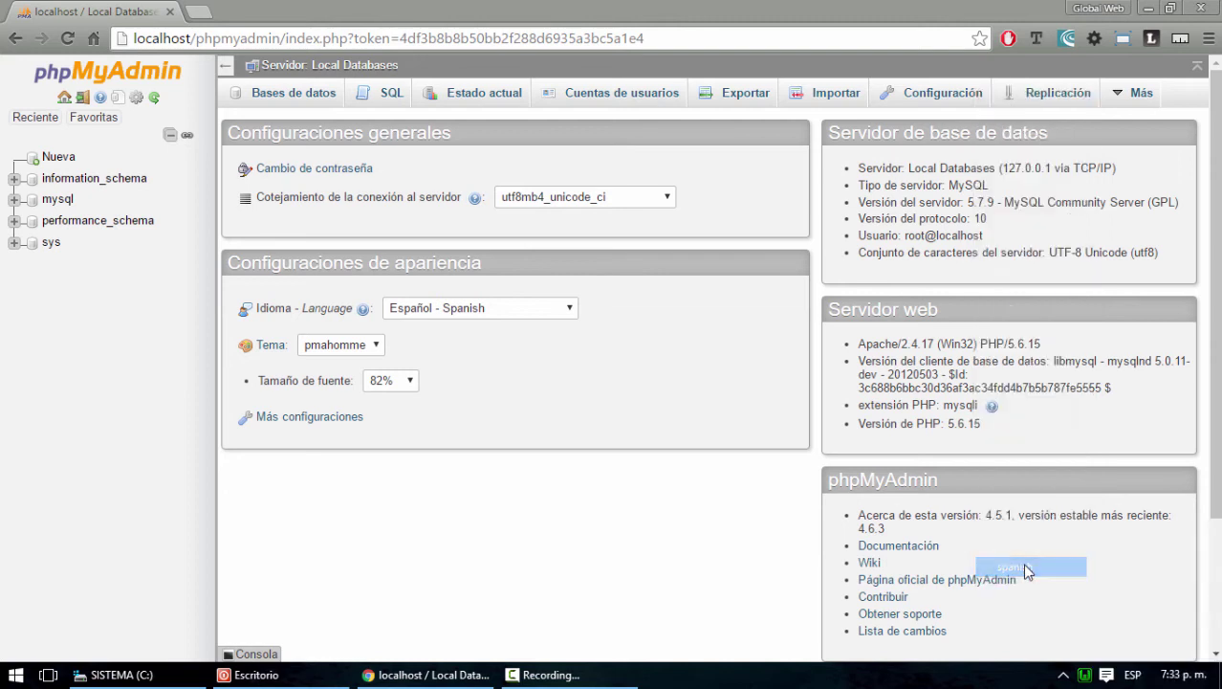
right_click(1087, 676)
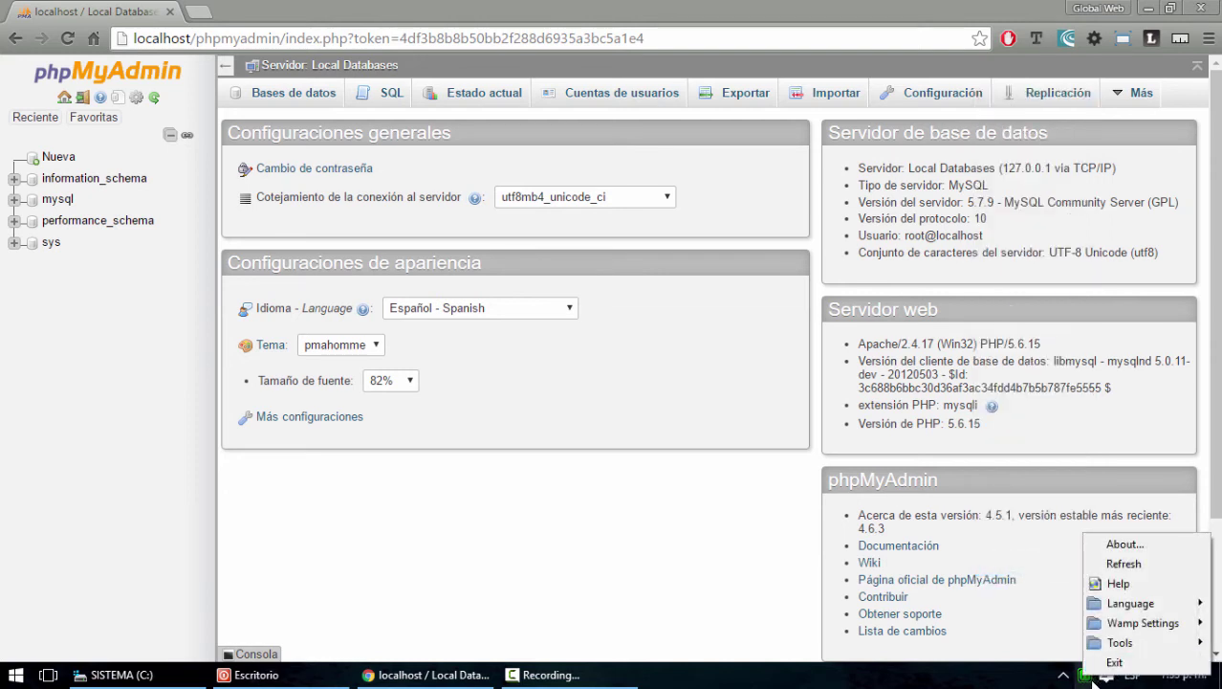
mouse_move(1128, 604)
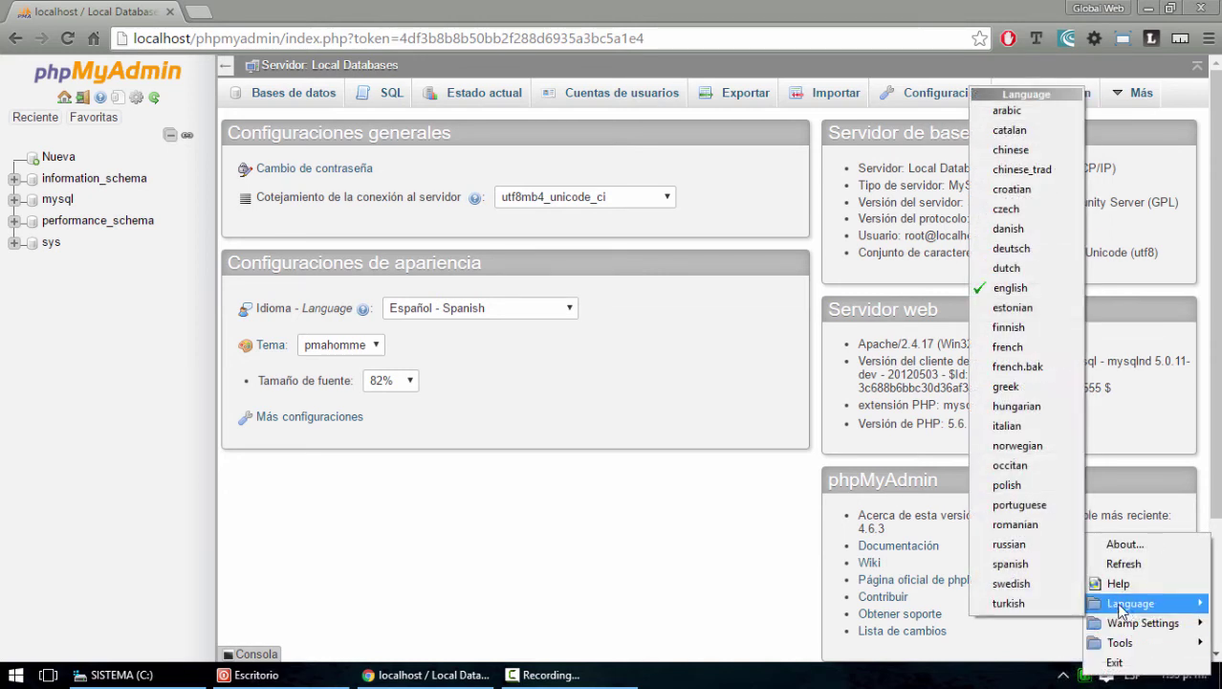
click(1026, 569)
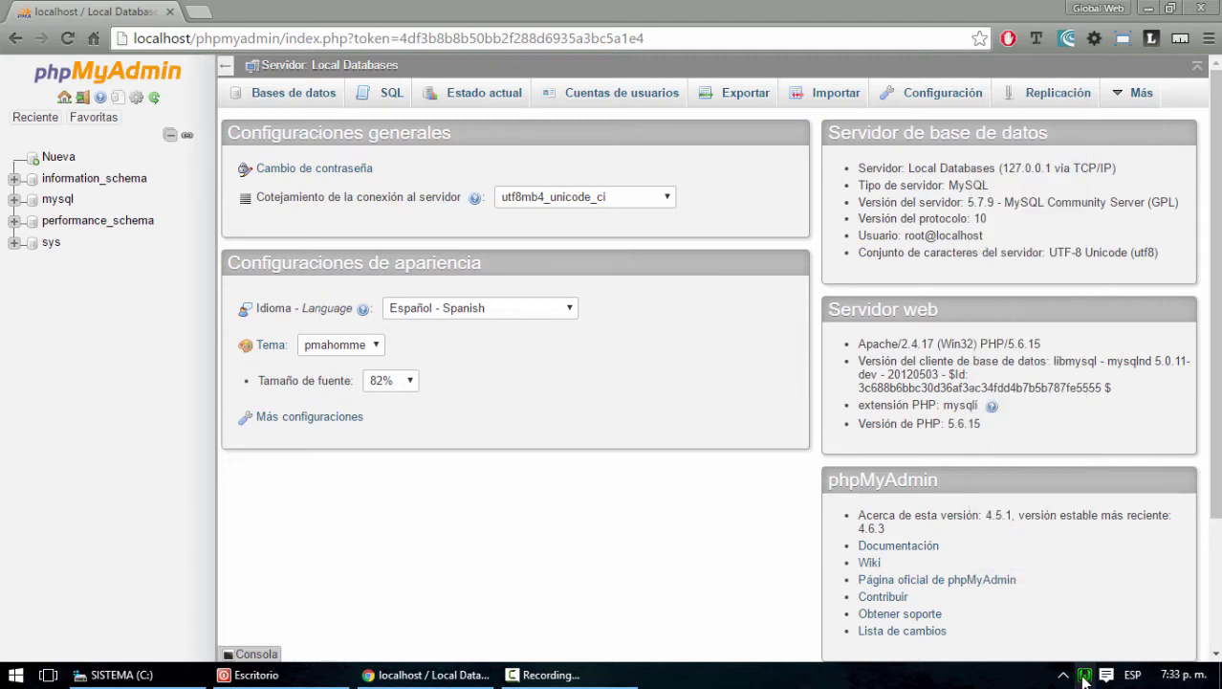
Exit WampServer, relaunch it from the desktop shortcut, and return to phpMyAdmin in Chrome
right_click(1085, 676)
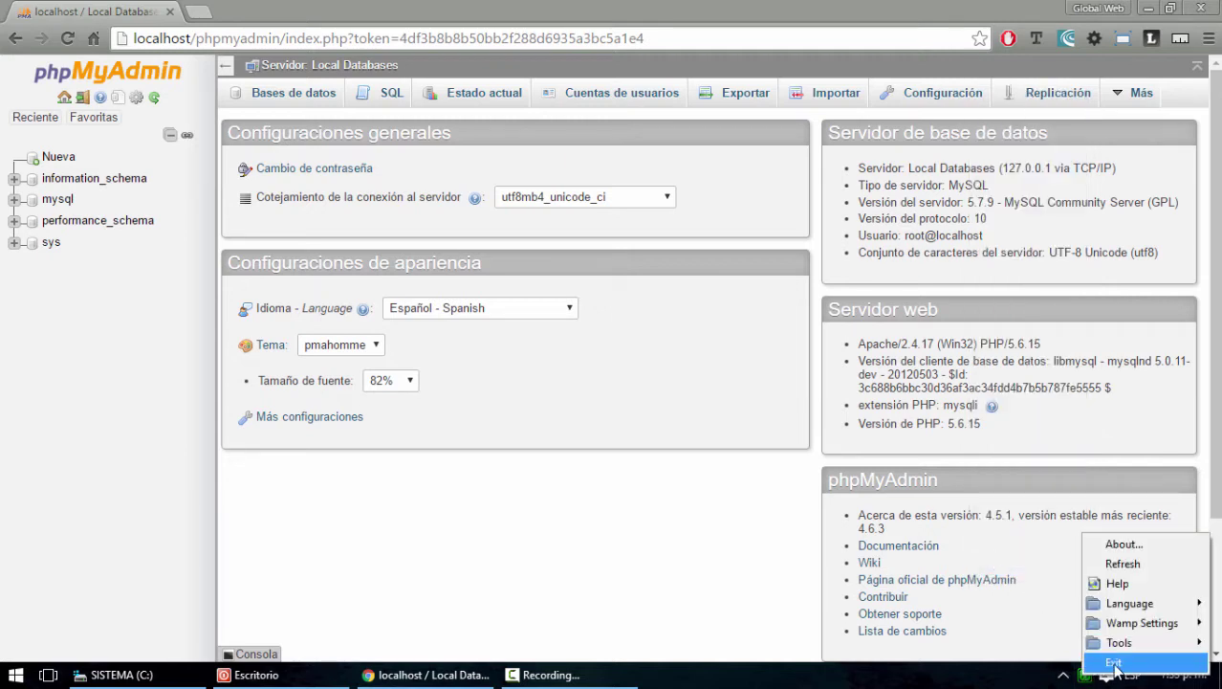
click(1114, 662)
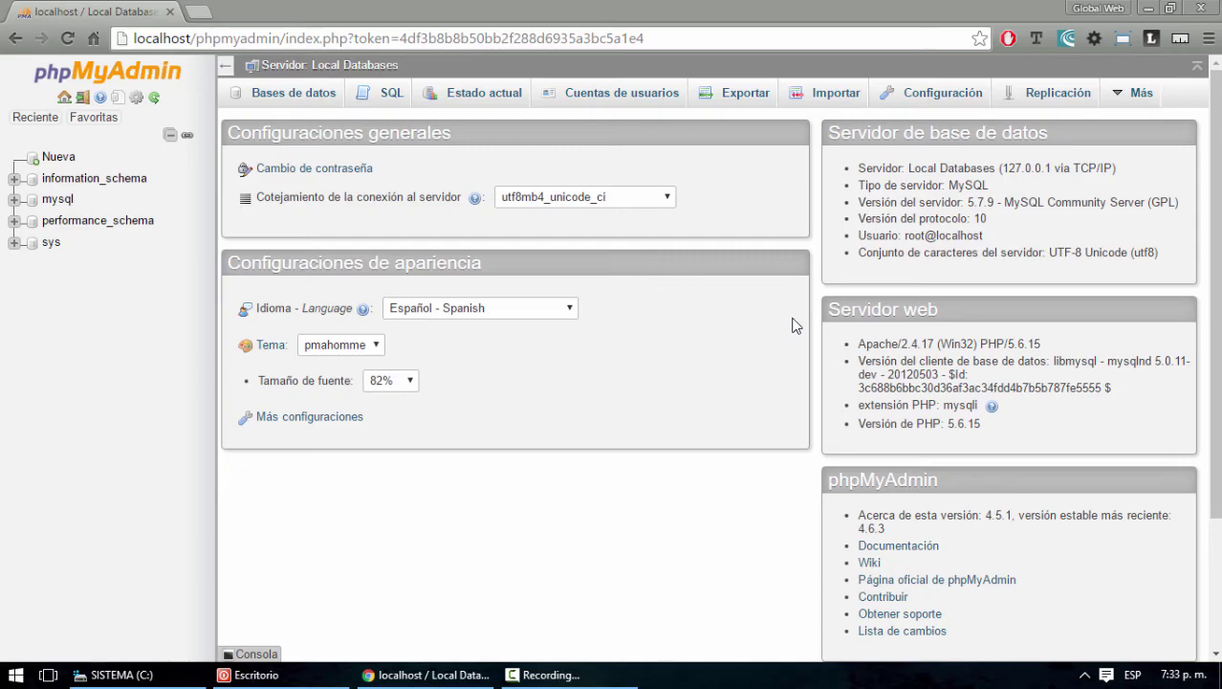
key(super+d)
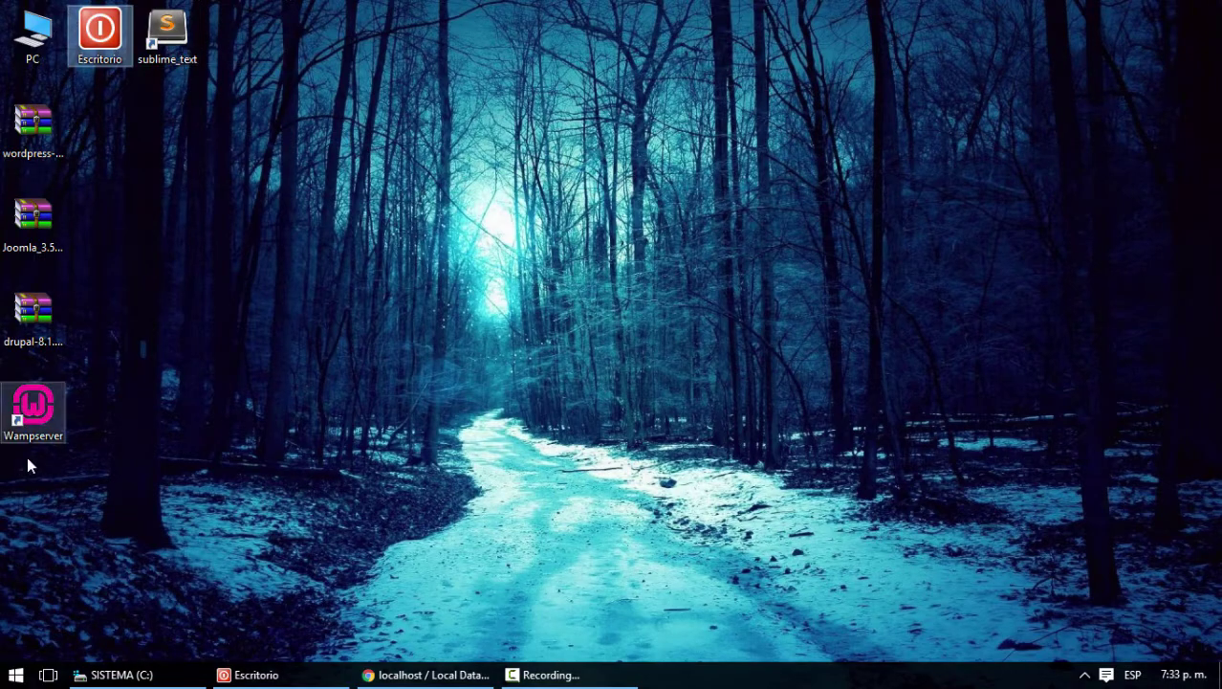
drag(33, 411, 303, 37)
double_click(302, 33)
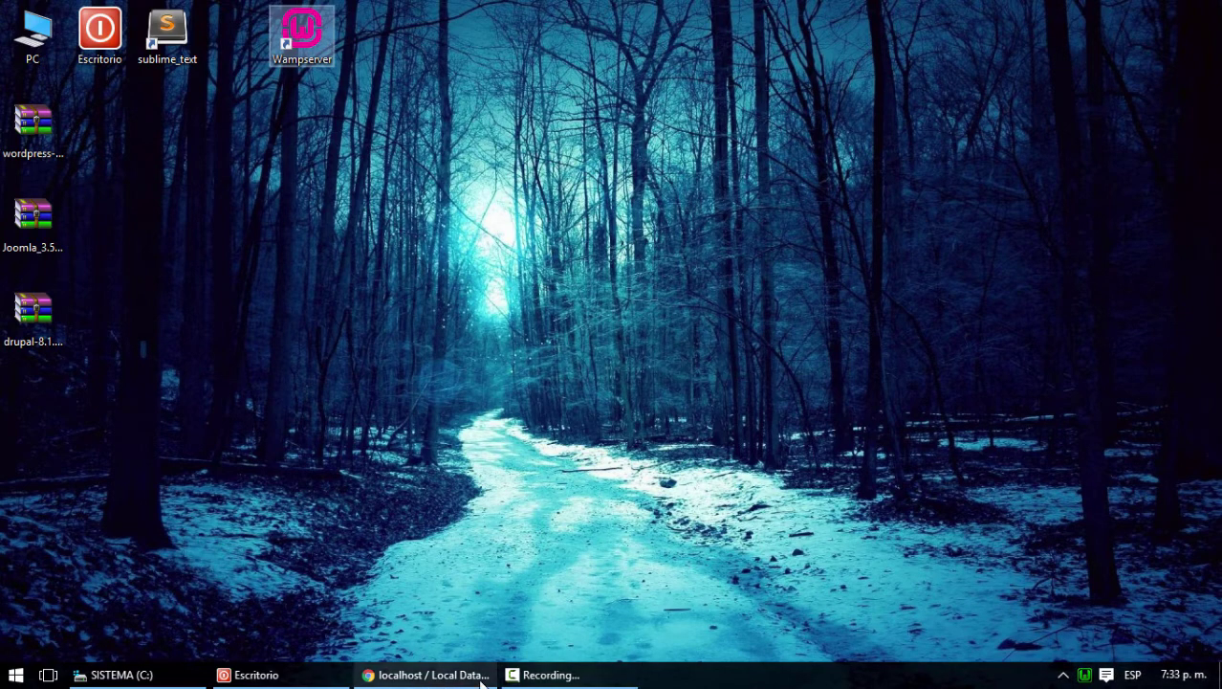
click(1087, 675)
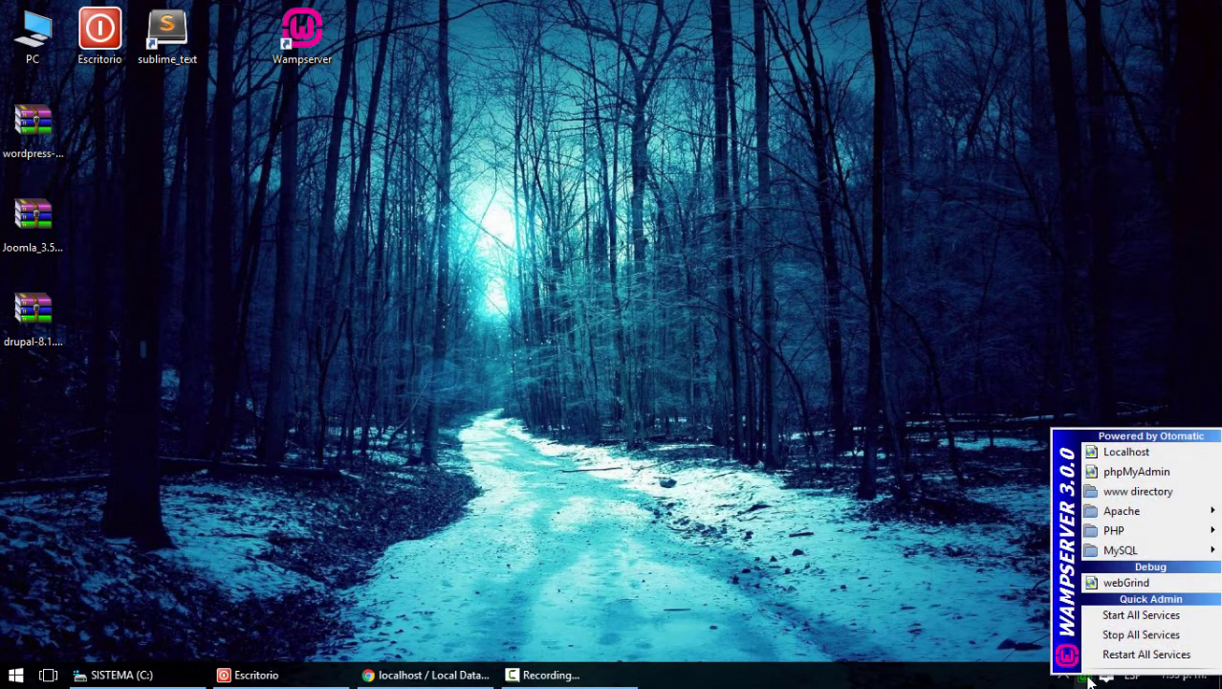
click(431, 675)
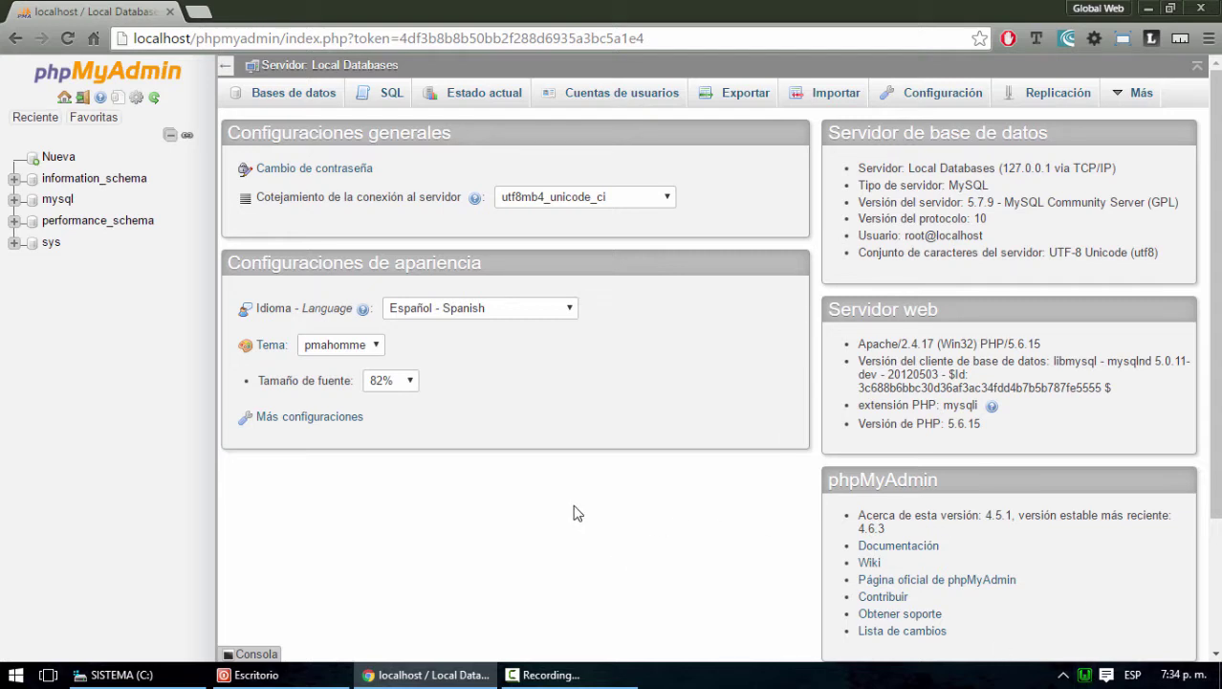
click(1084, 674)
mouse_move(1111, 531)
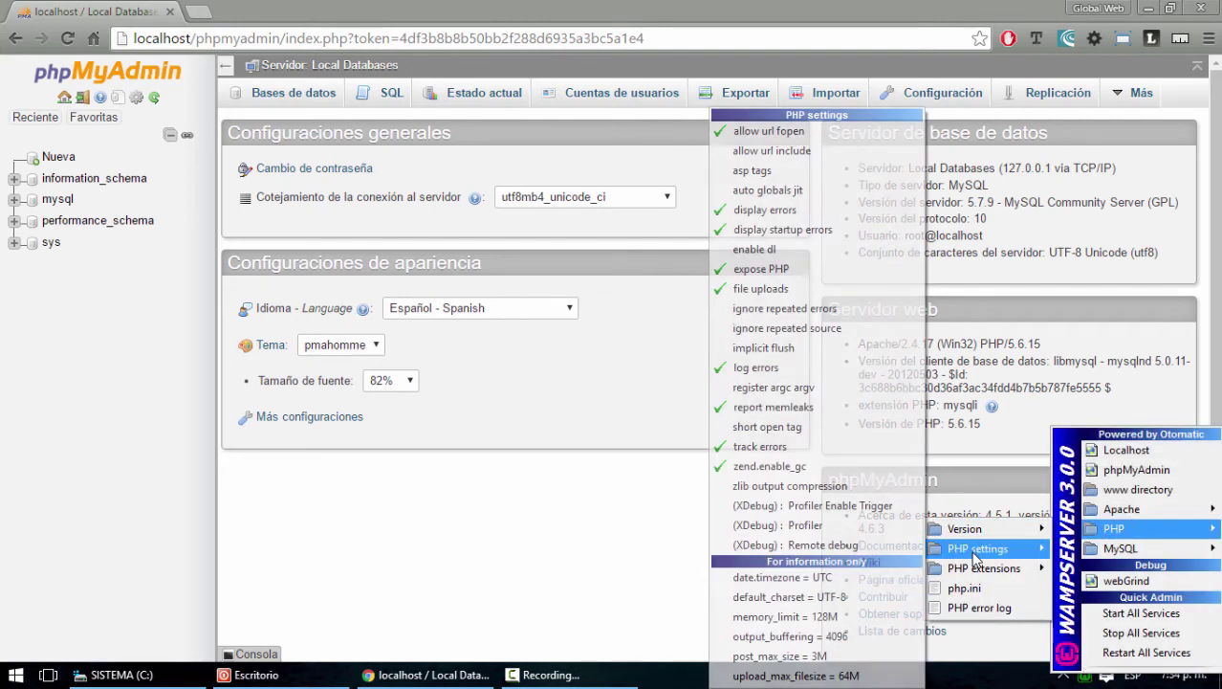
mouse_move(982, 571)
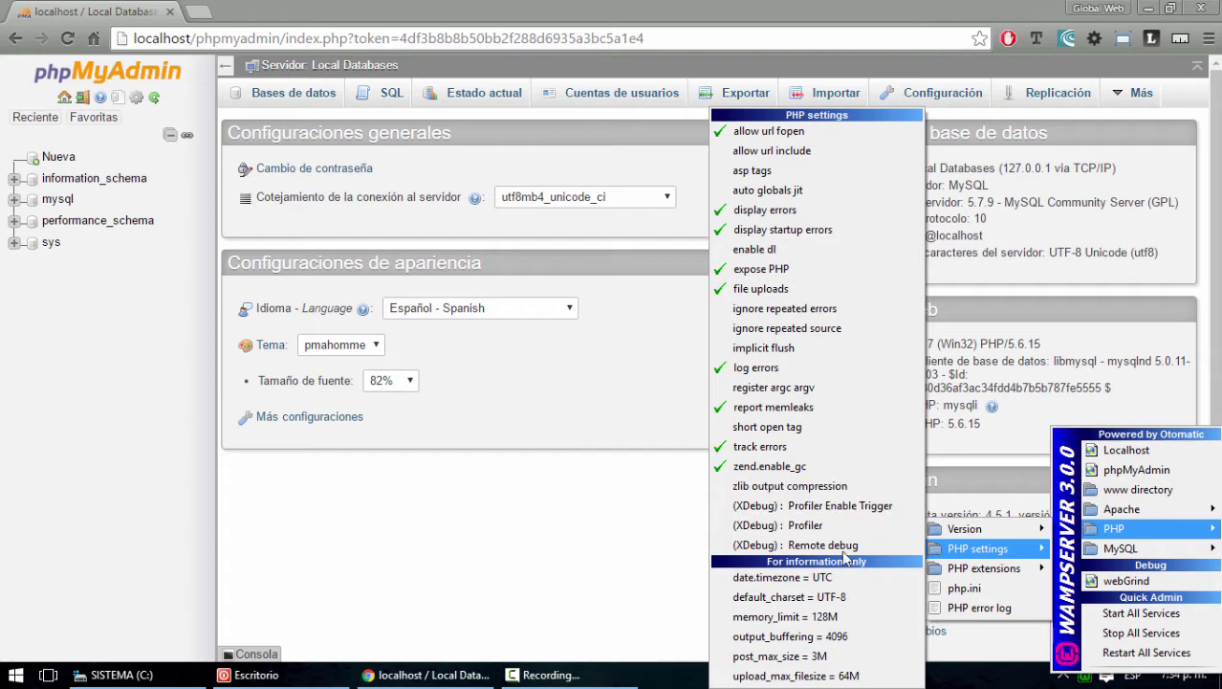
mouse_move(1121, 509)
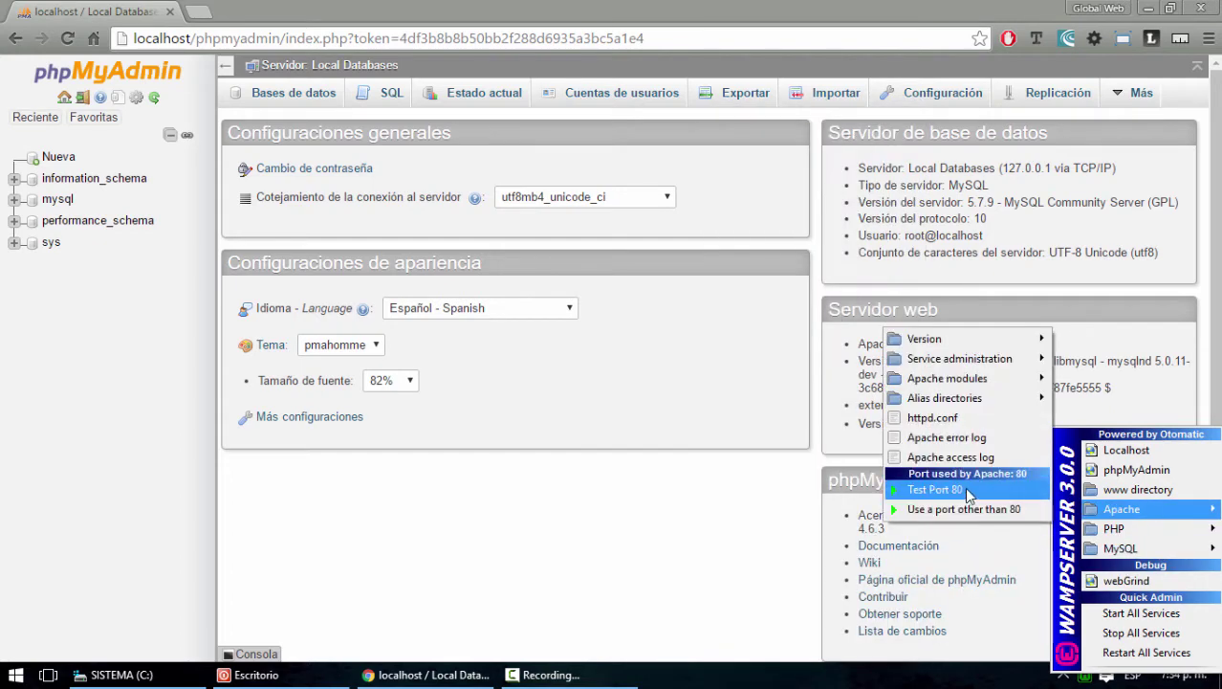
mouse_move(951, 381)
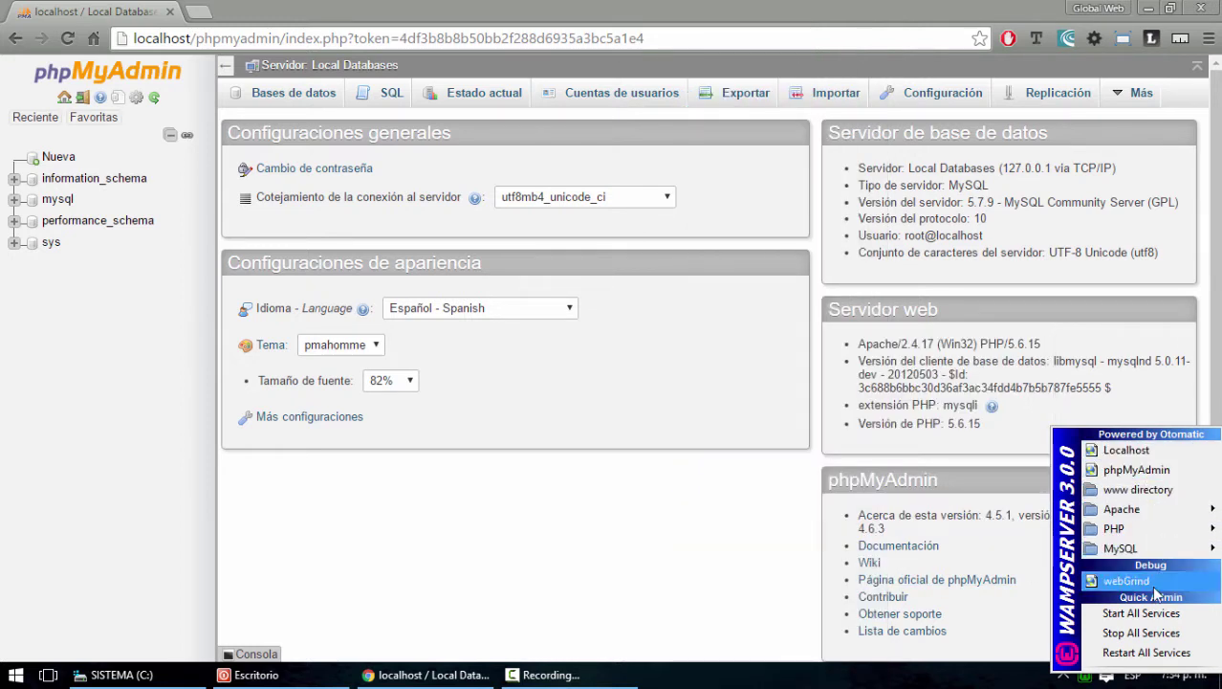
click(650, 590)
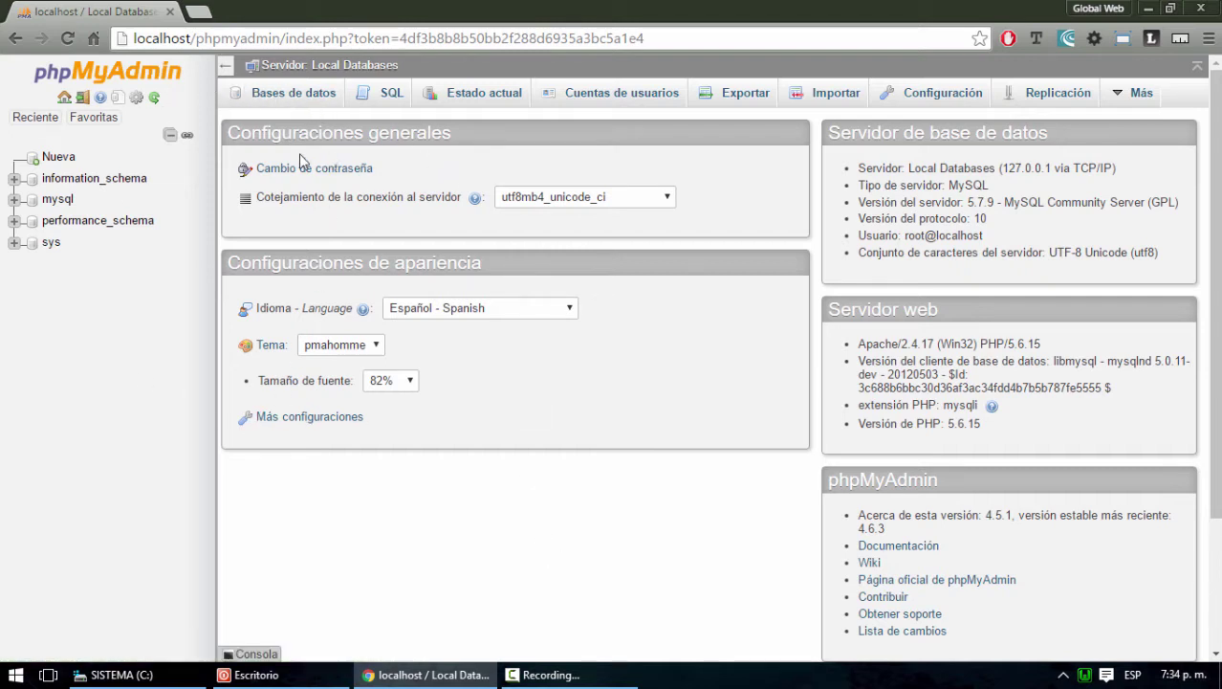
View the Bases de datos list, then type and delete a test 'create' in SQL
click(287, 95)
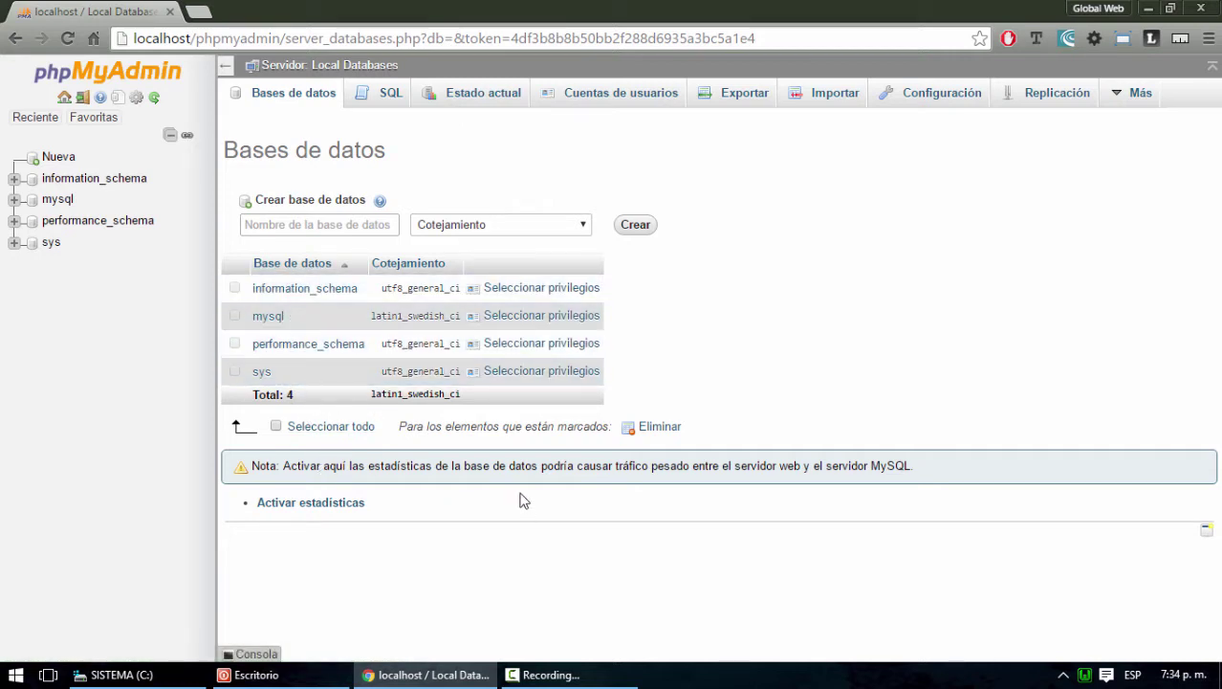
click(388, 96)
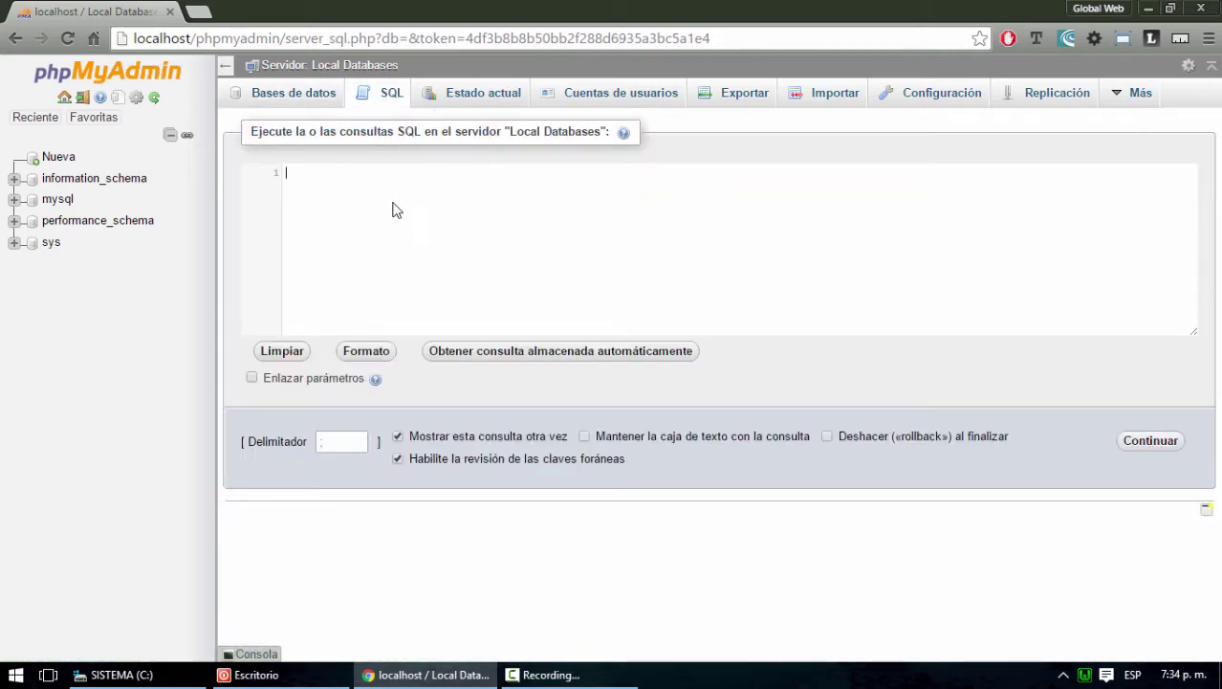
text(create)
drag(364, 174, 276, 178)
key(BackSpace)
View the Estado actual server status, then the Cuentas de usuarios overview
click(504, 96)
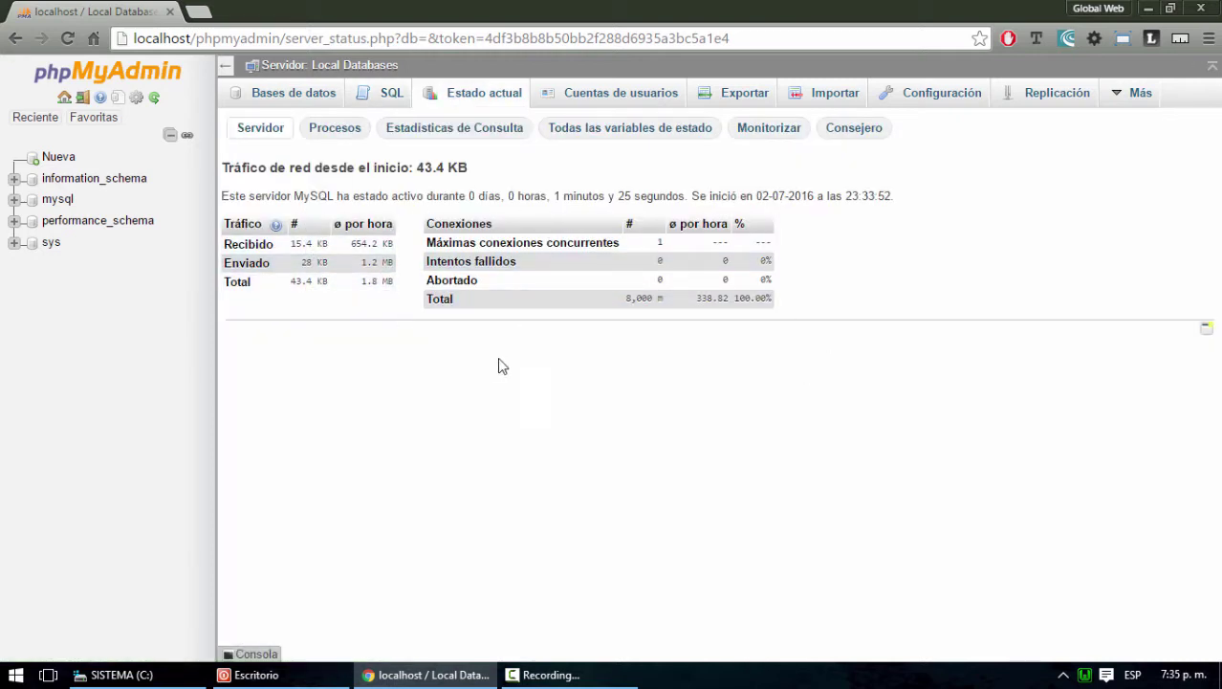
click(627, 97)
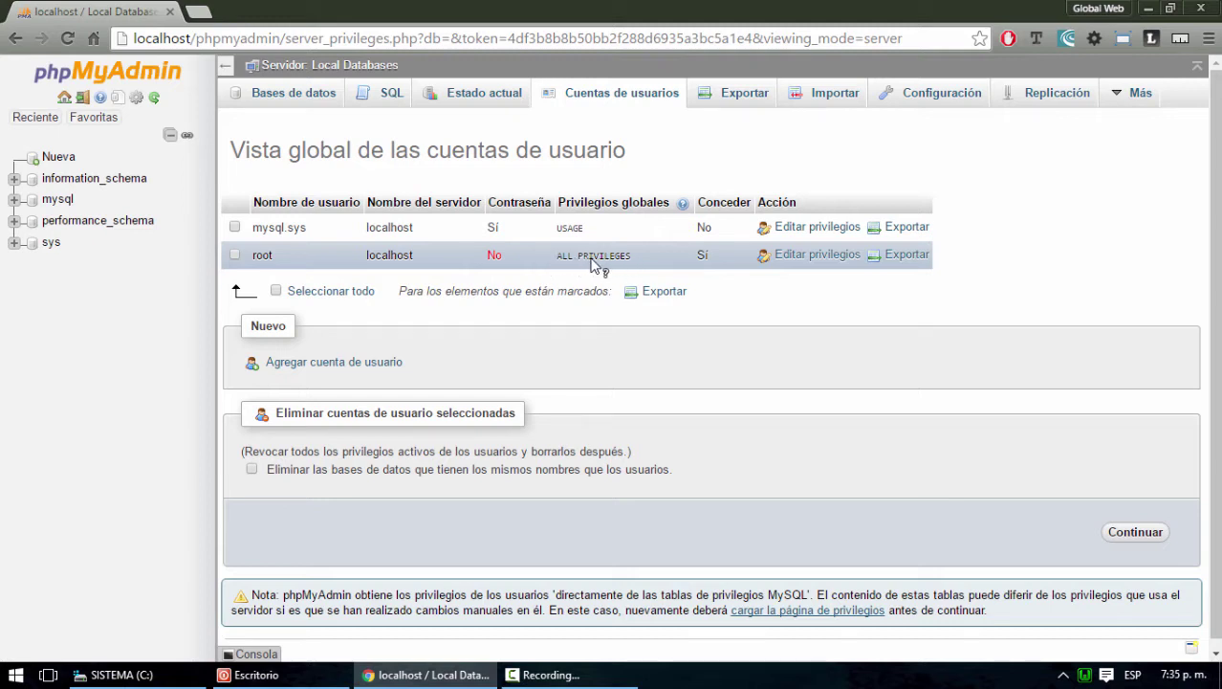
mouse_move(599, 264)
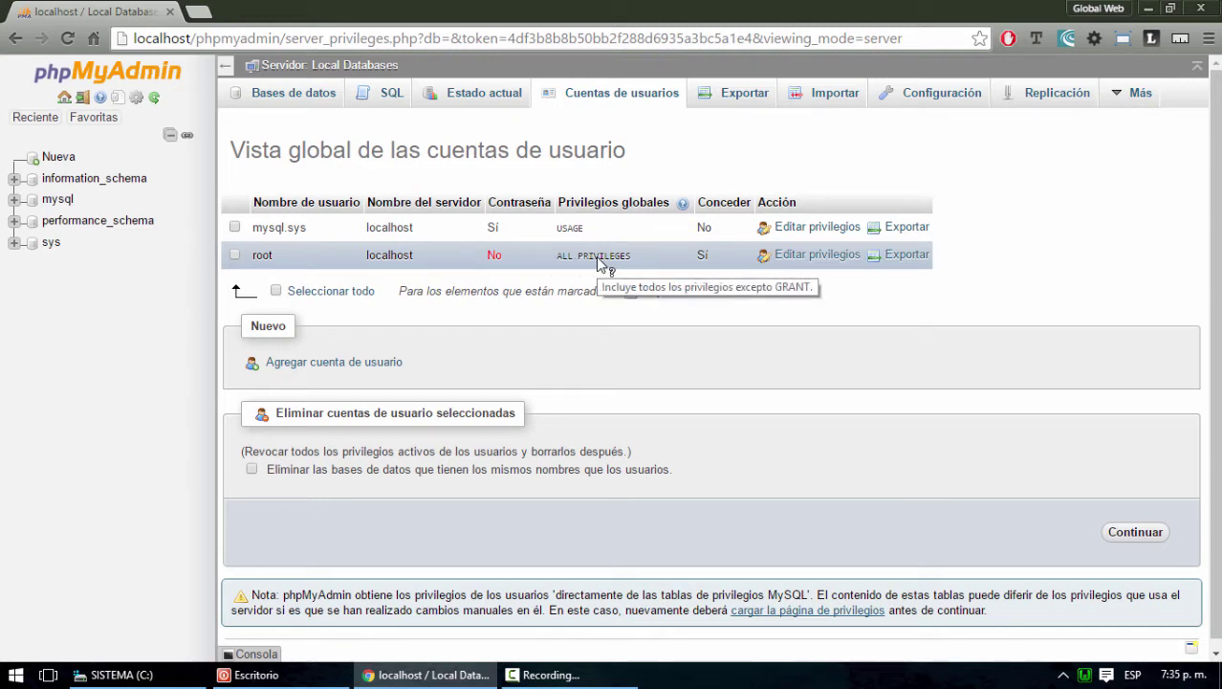
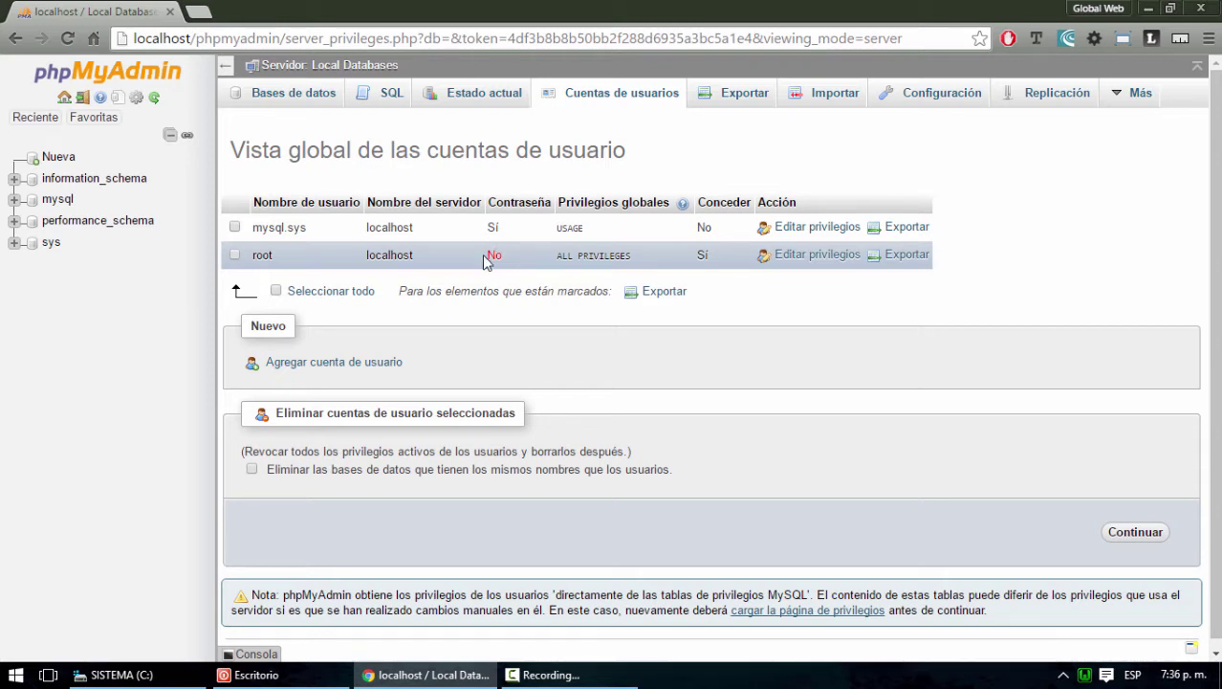
Open the blank 'Agregar cuenta de usuario' form from the Cuentas de usuarios overview
drag(501, 254, 489, 255)
click(691, 405)
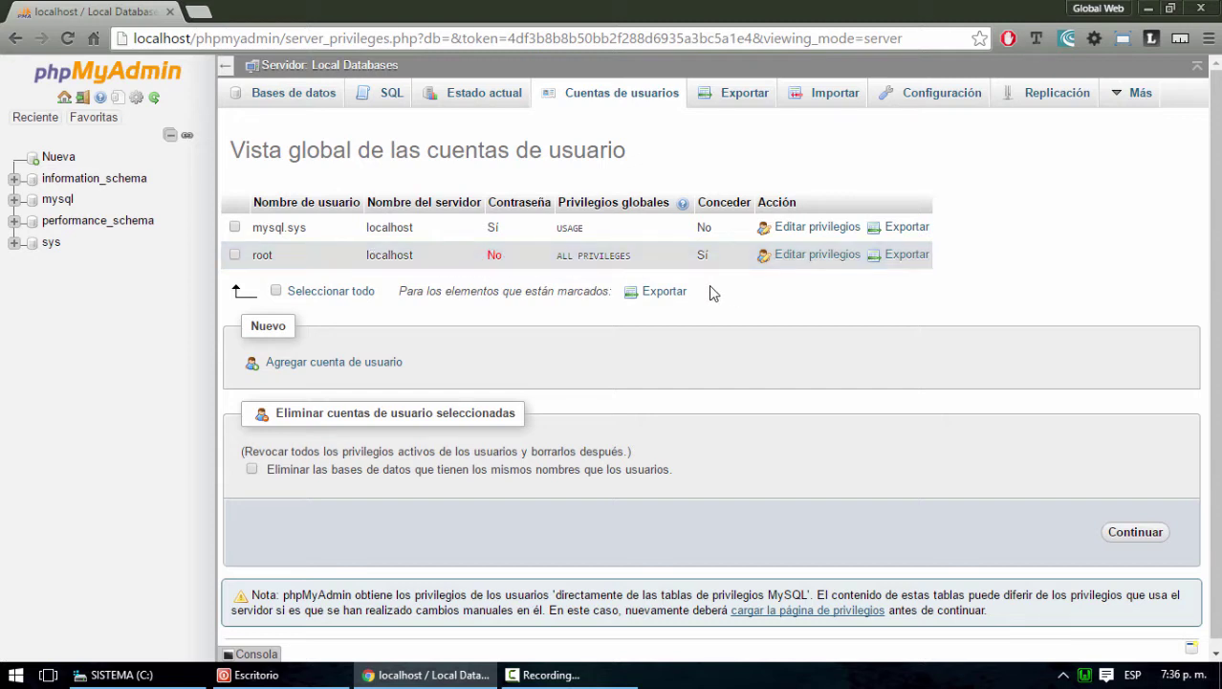
click(350, 364)
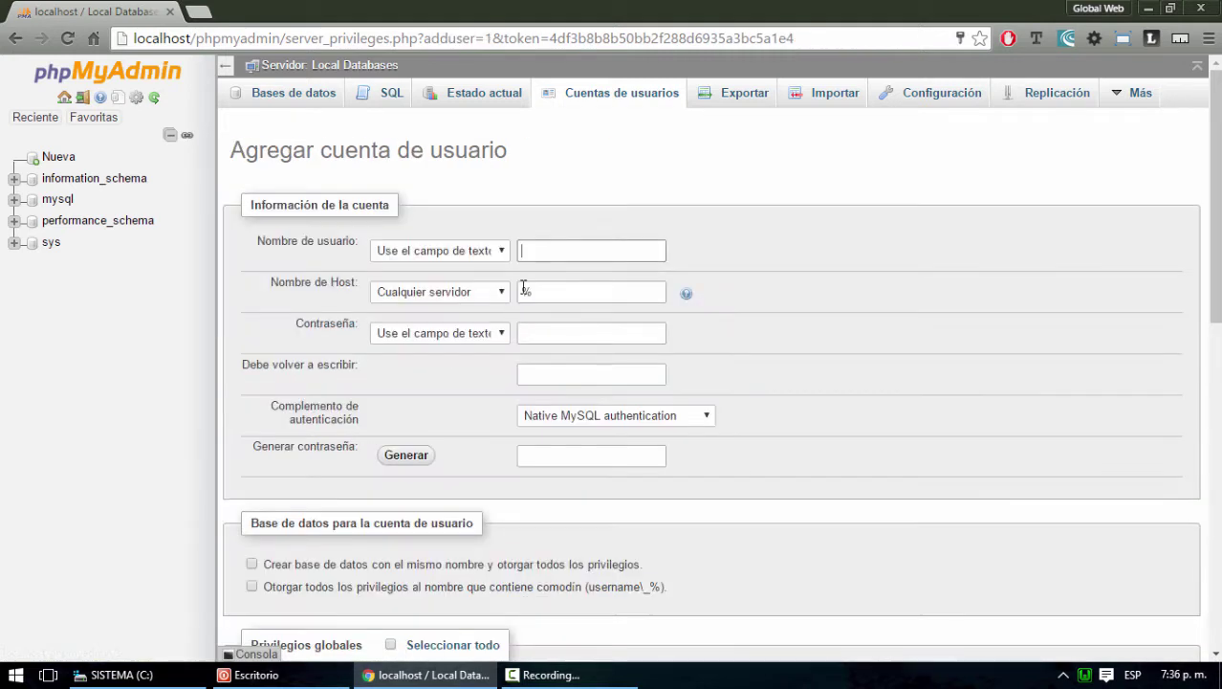
Enter the new account's username and set Nombre de Host to Local
click(562, 251)
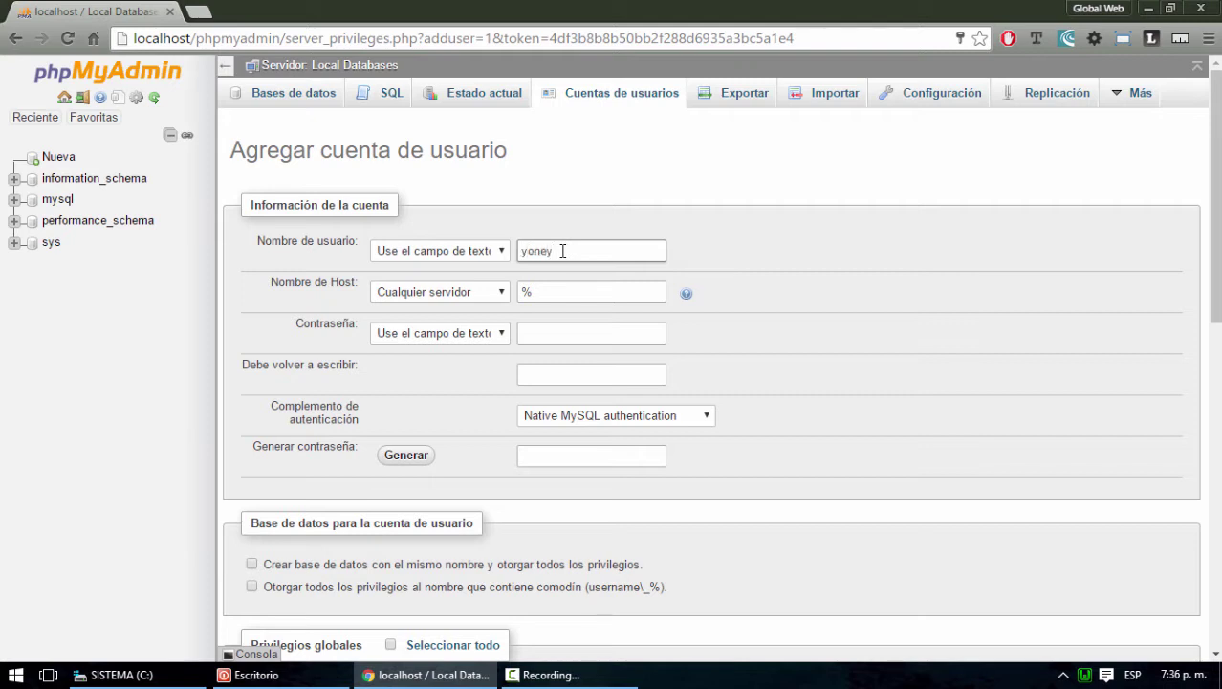
click(502, 292)
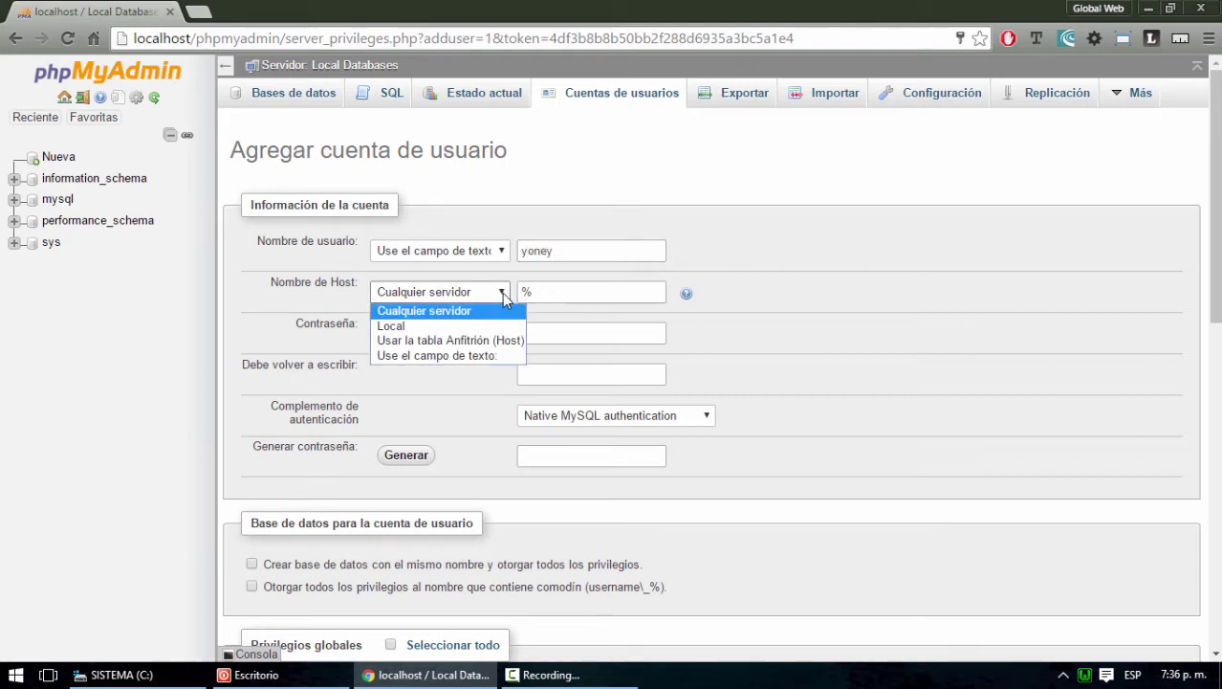
click(460, 326)
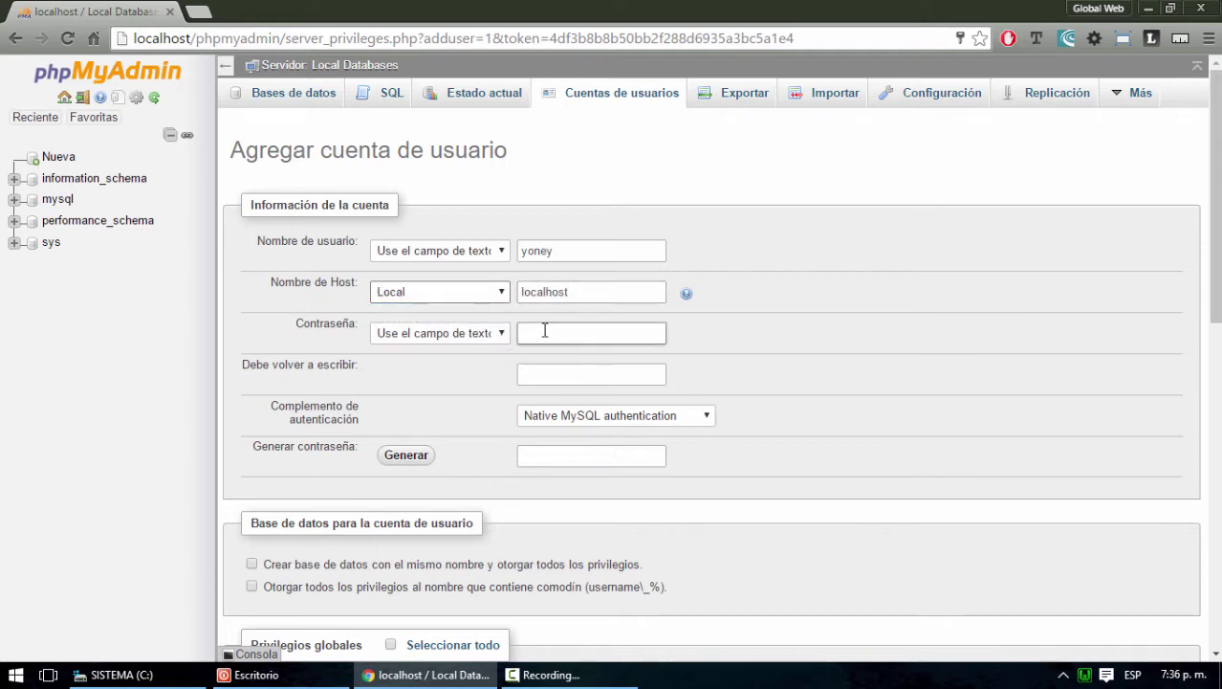
Type and confirm the account password, keeping Native MySQL authentication
click(544, 330)
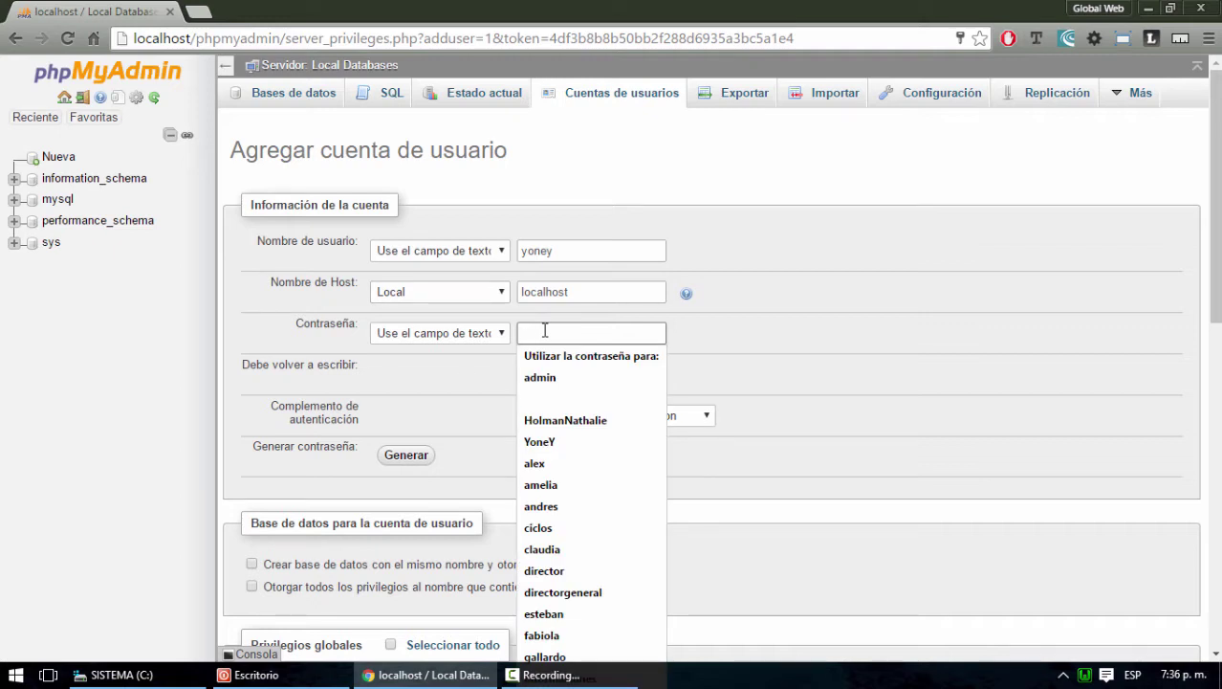
text(12)
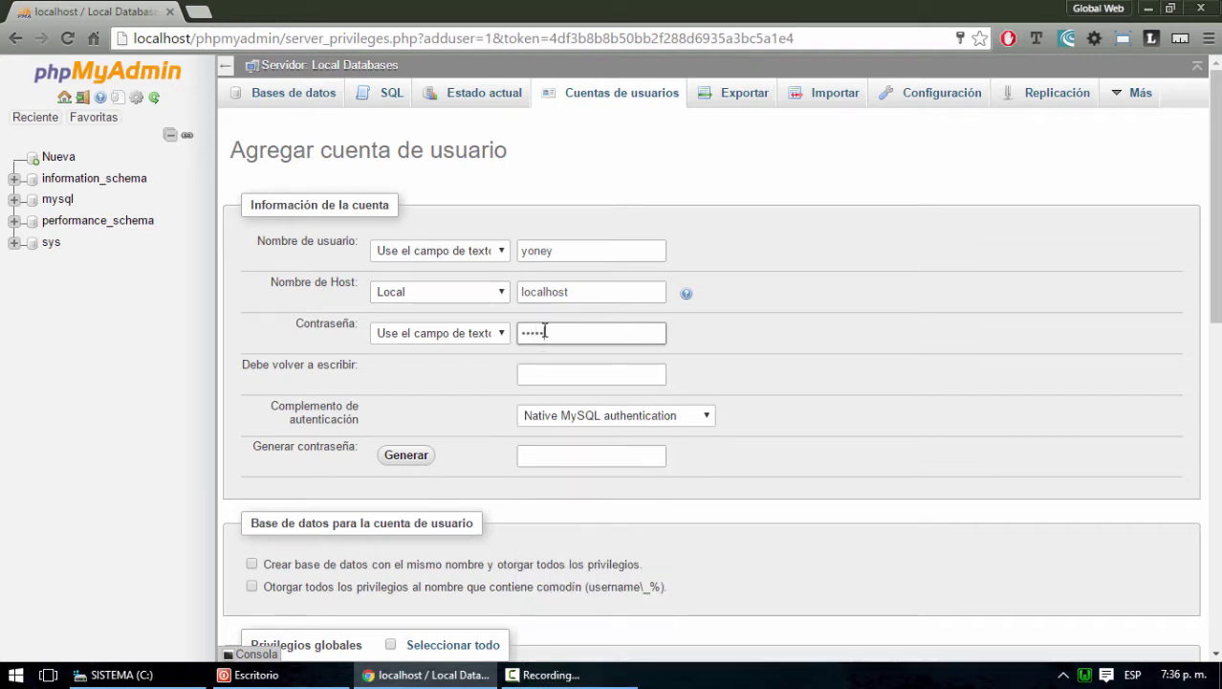
text(•••)
key(ctrl+a)
text(••)
key(Tab)
click(551, 375)
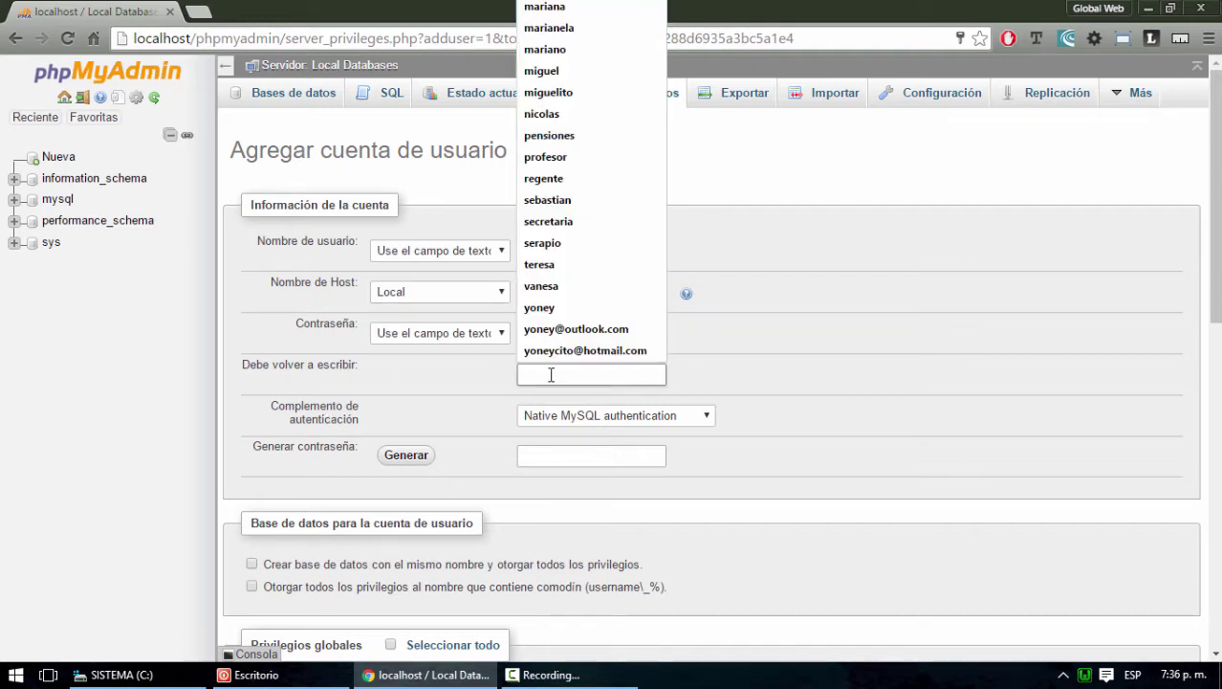
text(••)
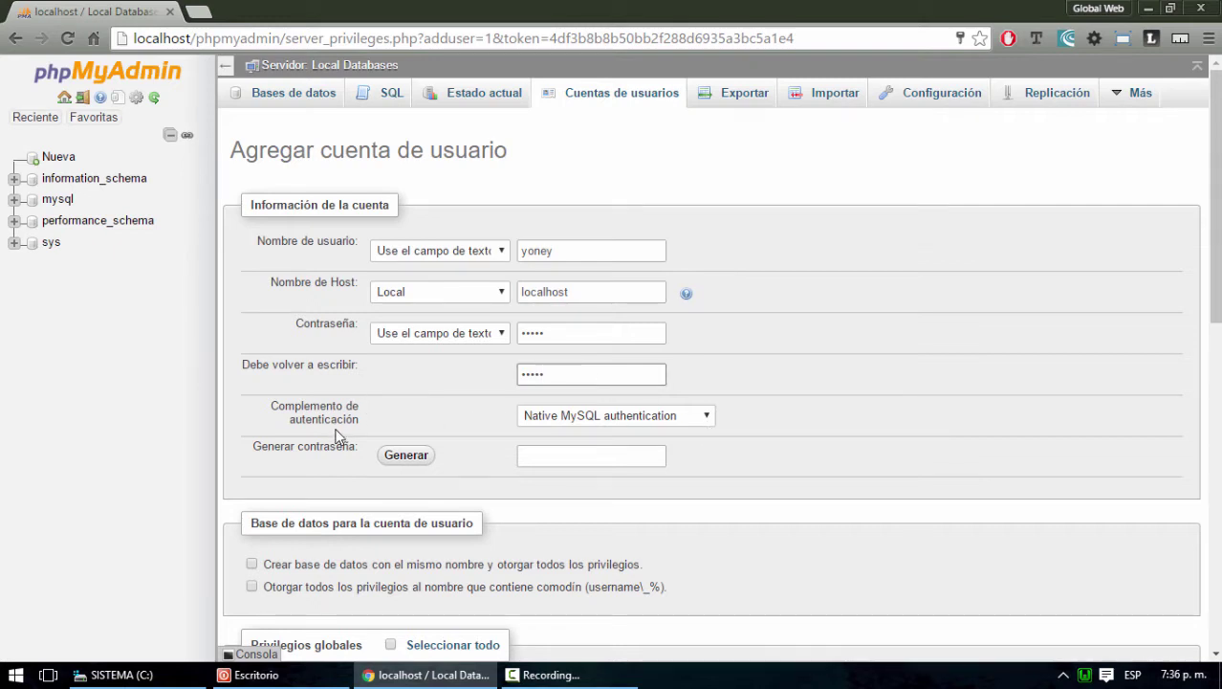
click(706, 418)
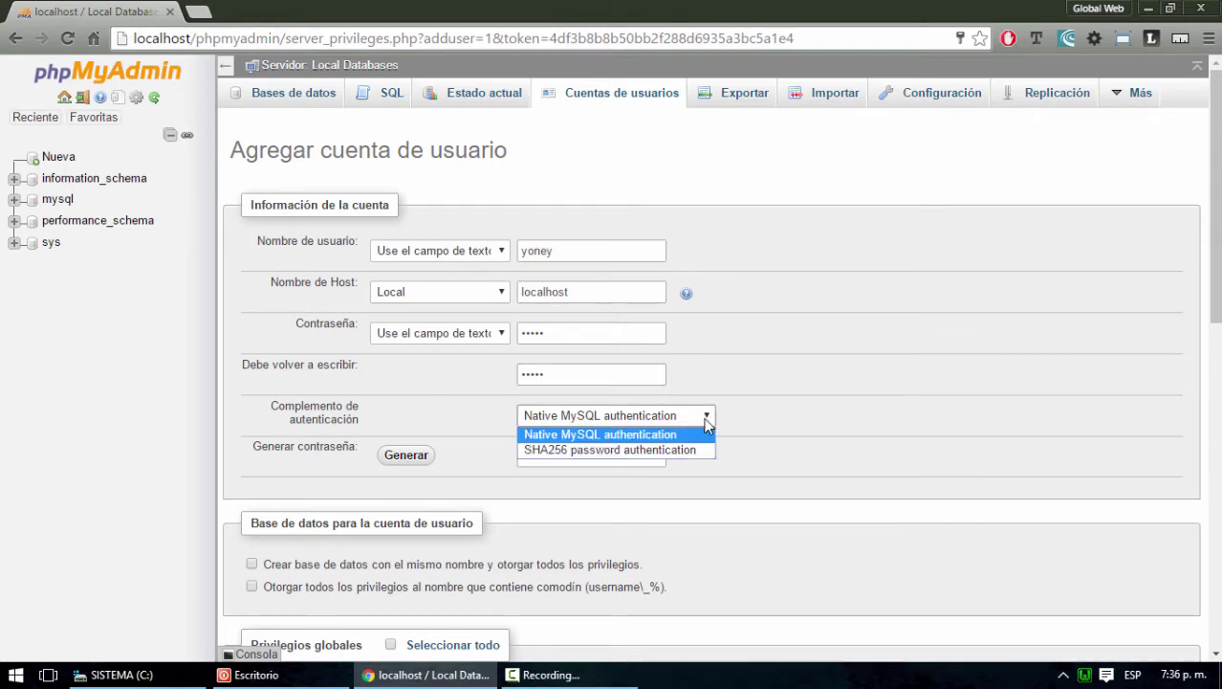
click(656, 439)
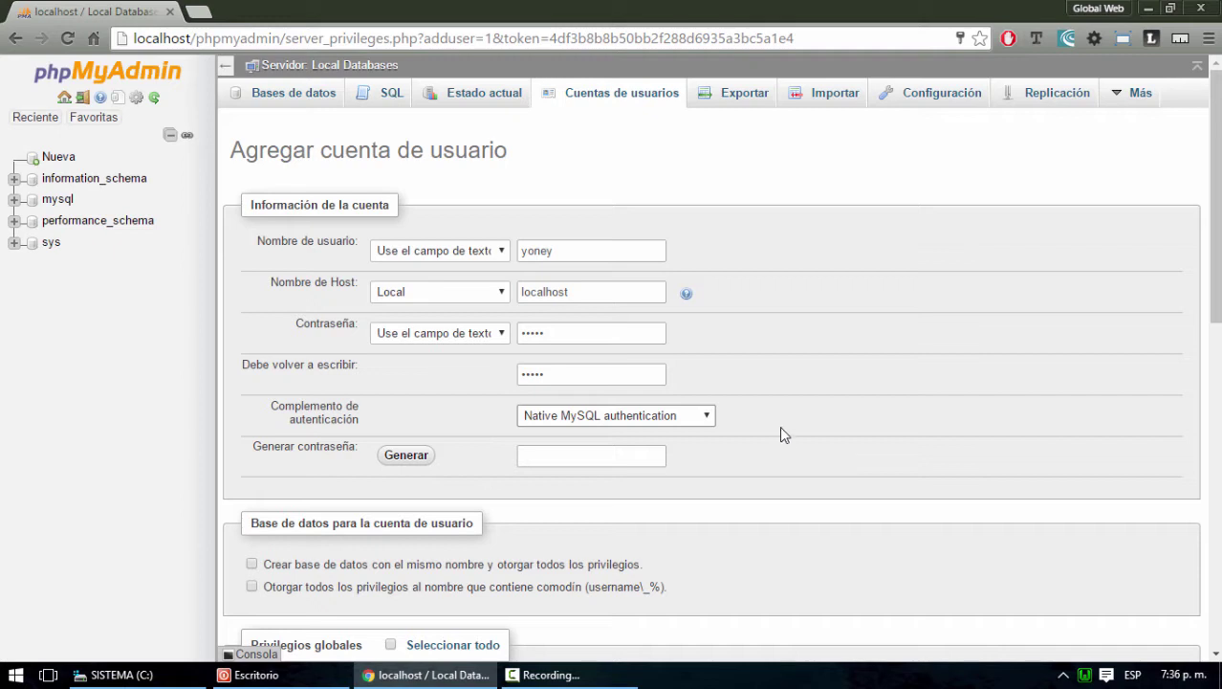
click(635, 331)
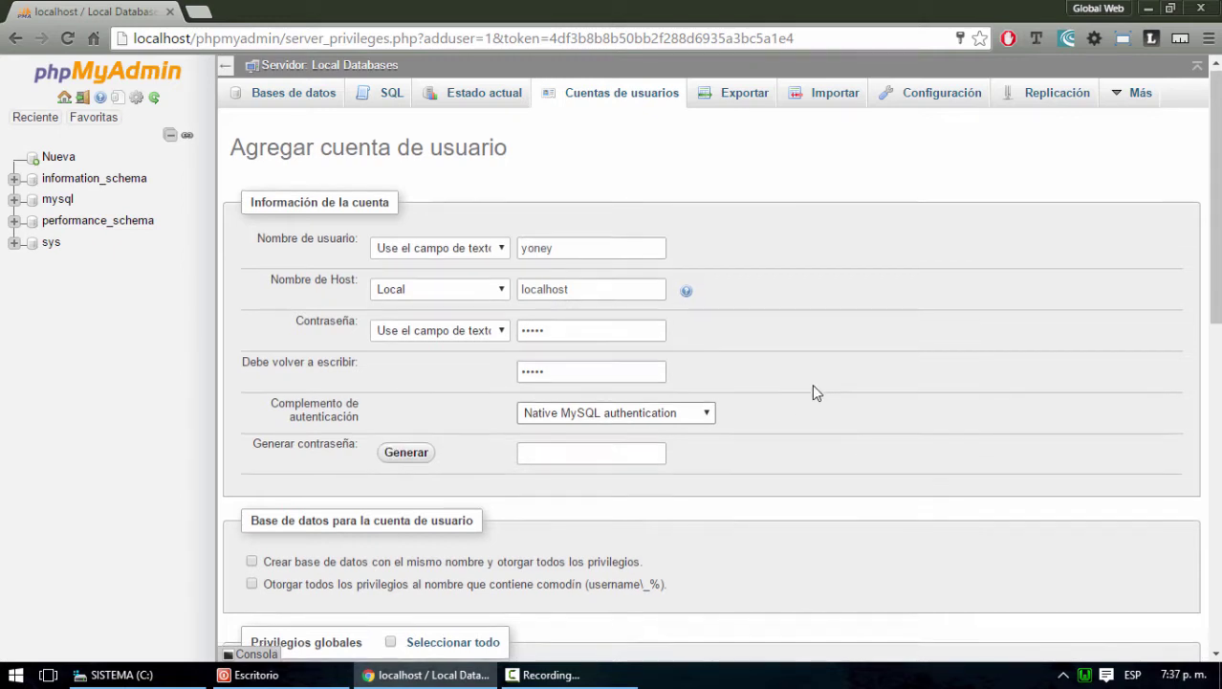
Tick Seleccionar todo under Privilegios globales to grant every global privilege
scroll(812, 383, down, 2)
scroll(813, 390, down, 5)
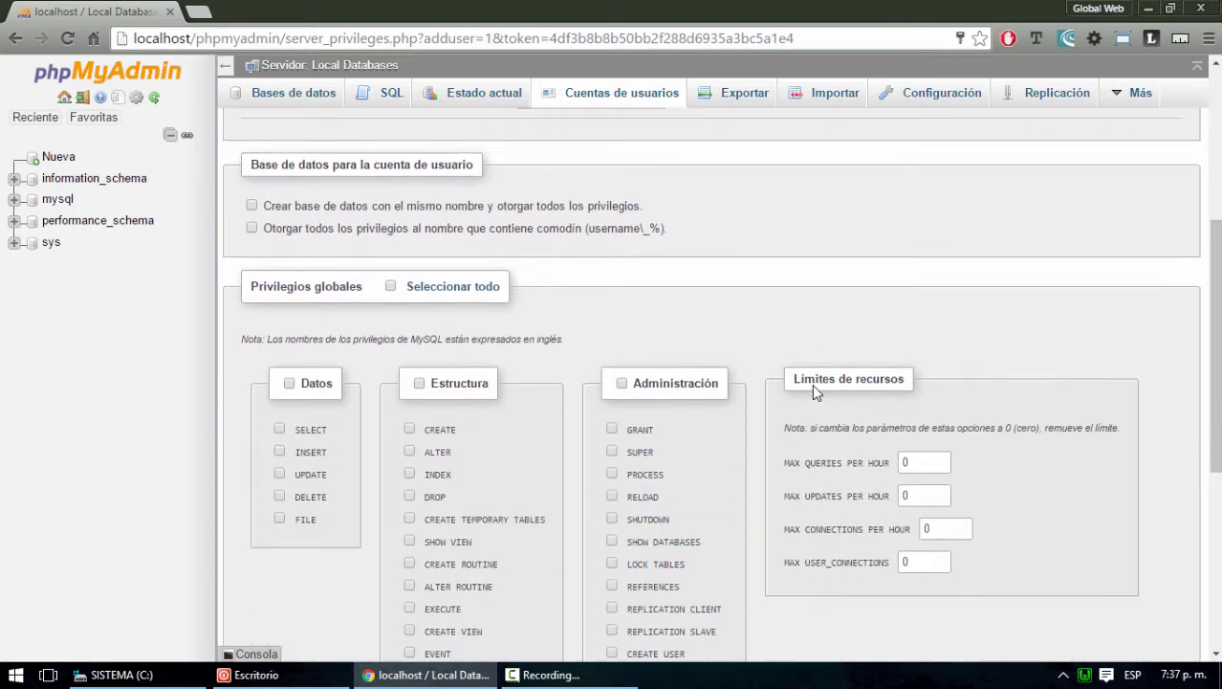
scroll(813, 382, up, 4)
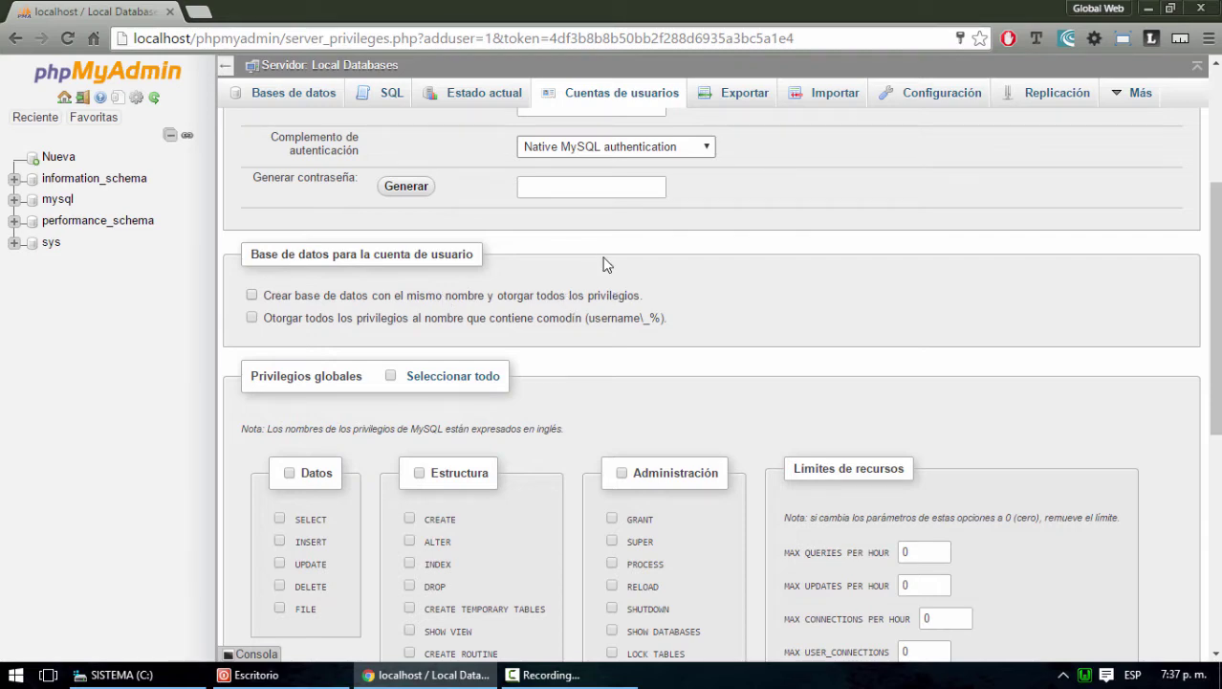
scroll(753, 308, up, 3)
scroll(752, 308, down, 2)
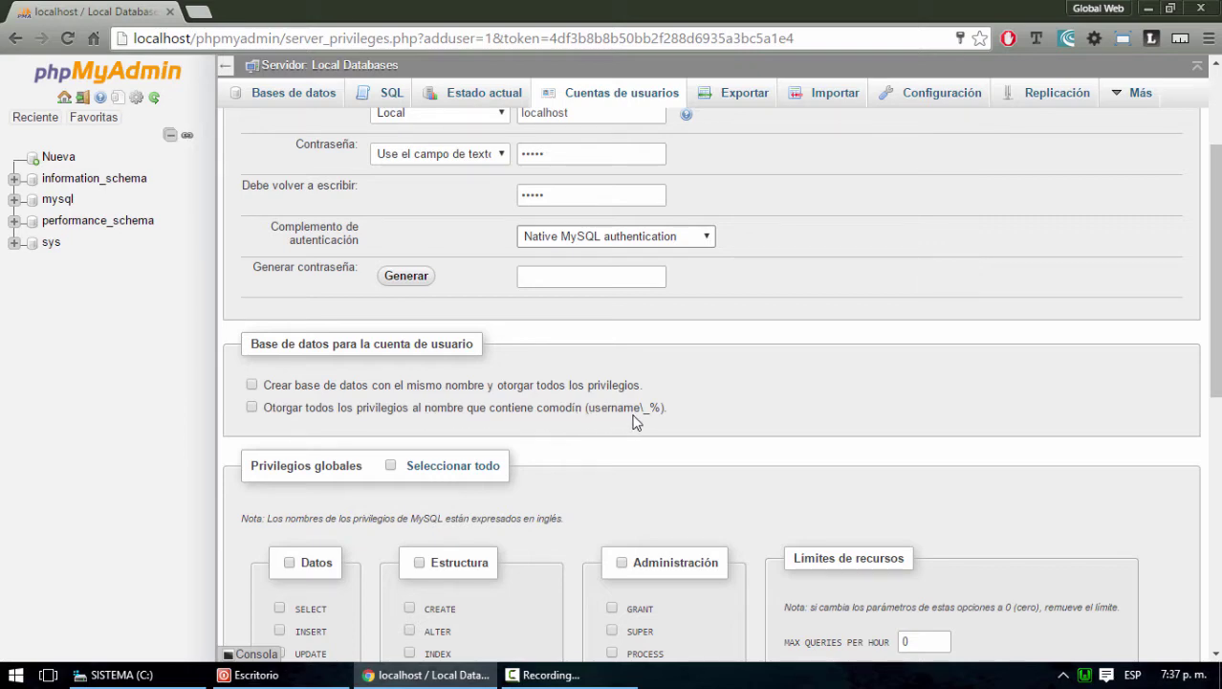
scroll(724, 428, down, 2)
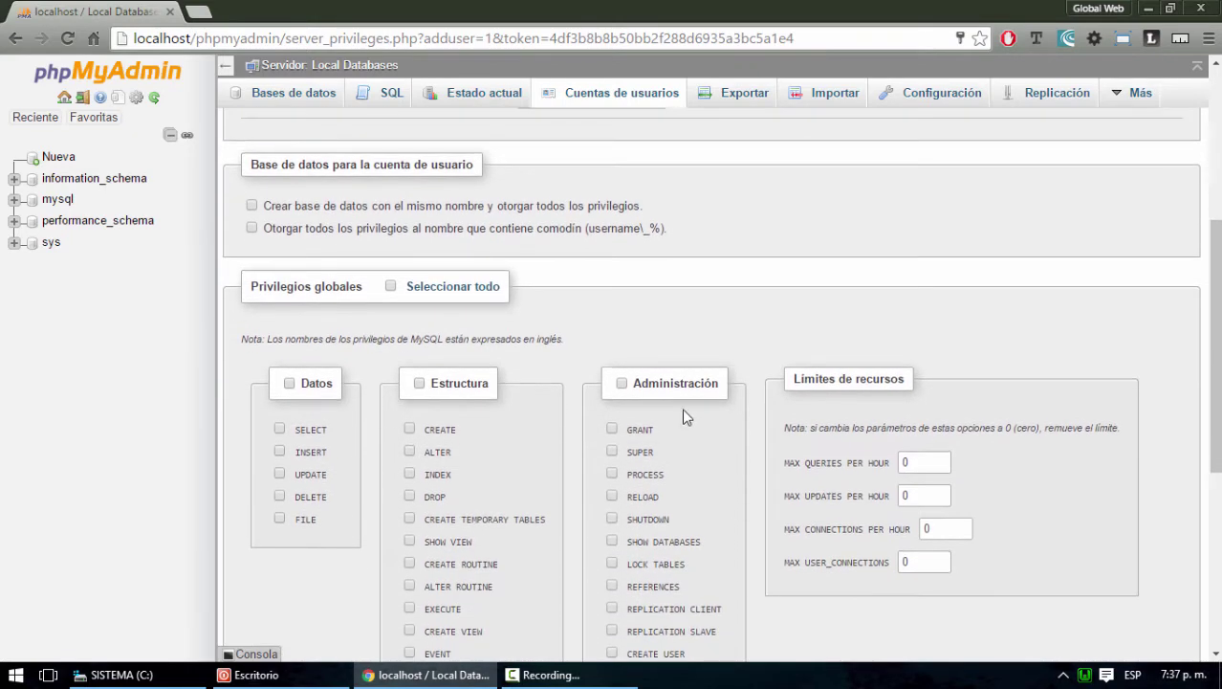
scroll(396, 364, down, 1)
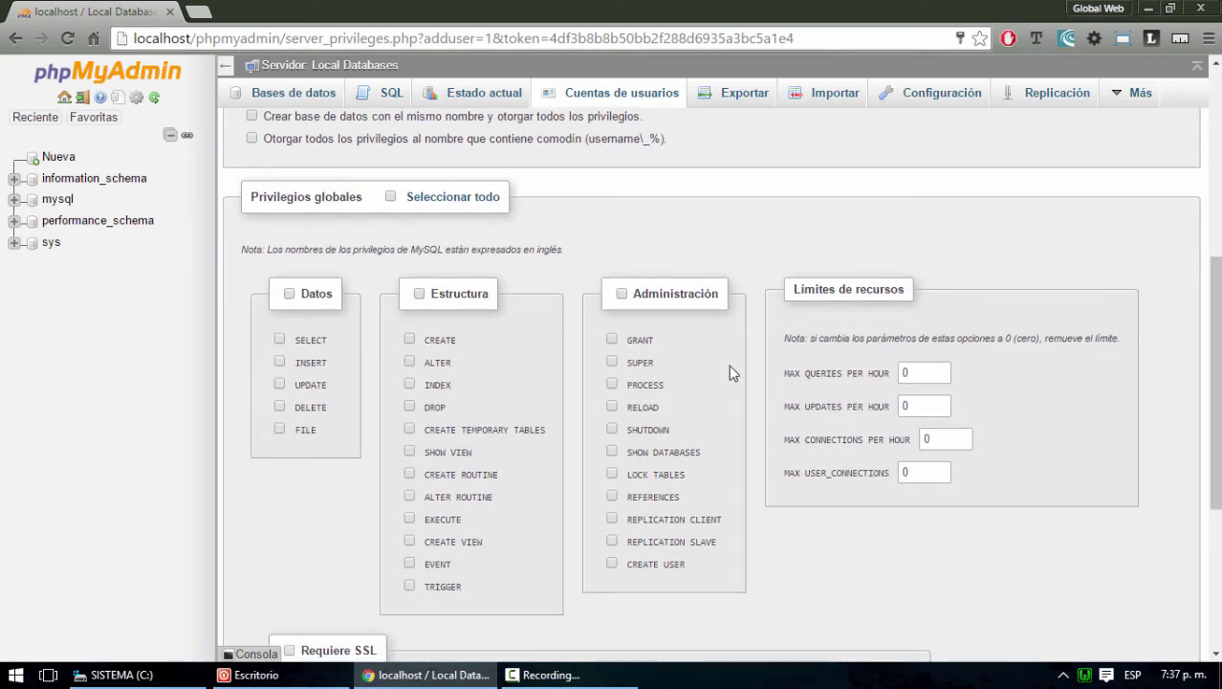
click(391, 196)
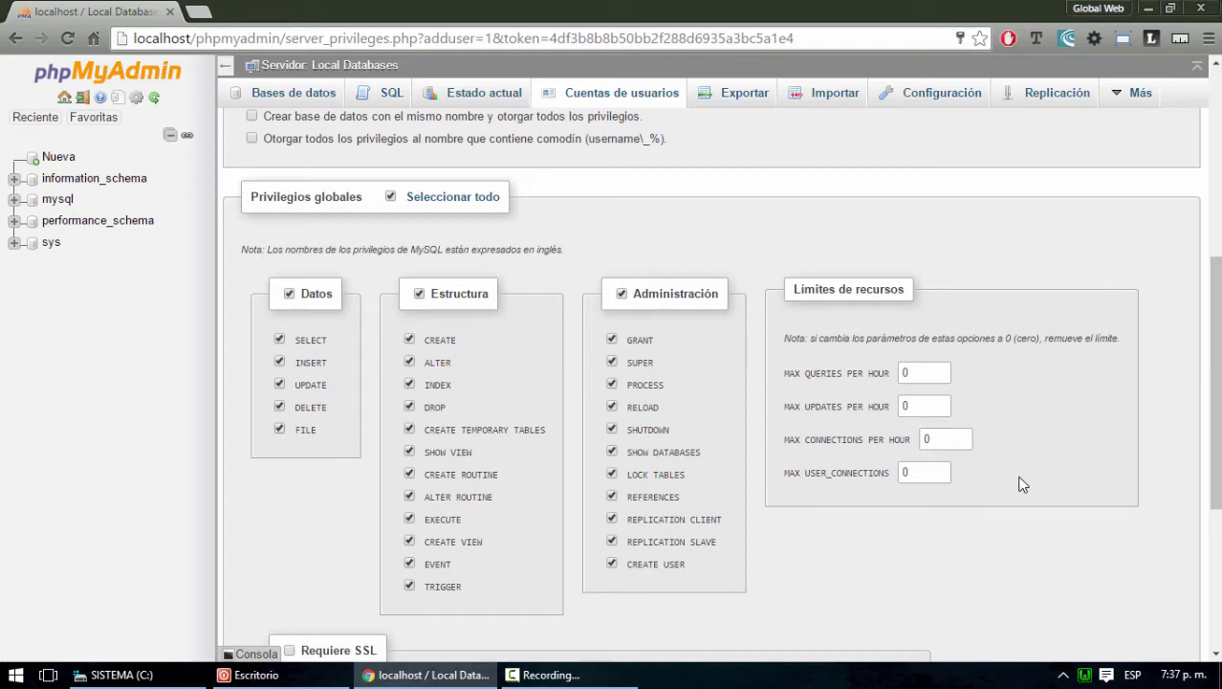
Create the account with the Continuar button at the bottom of the form
scroll(1021, 484, up, 3)
scroll(1021, 484, down, 4)
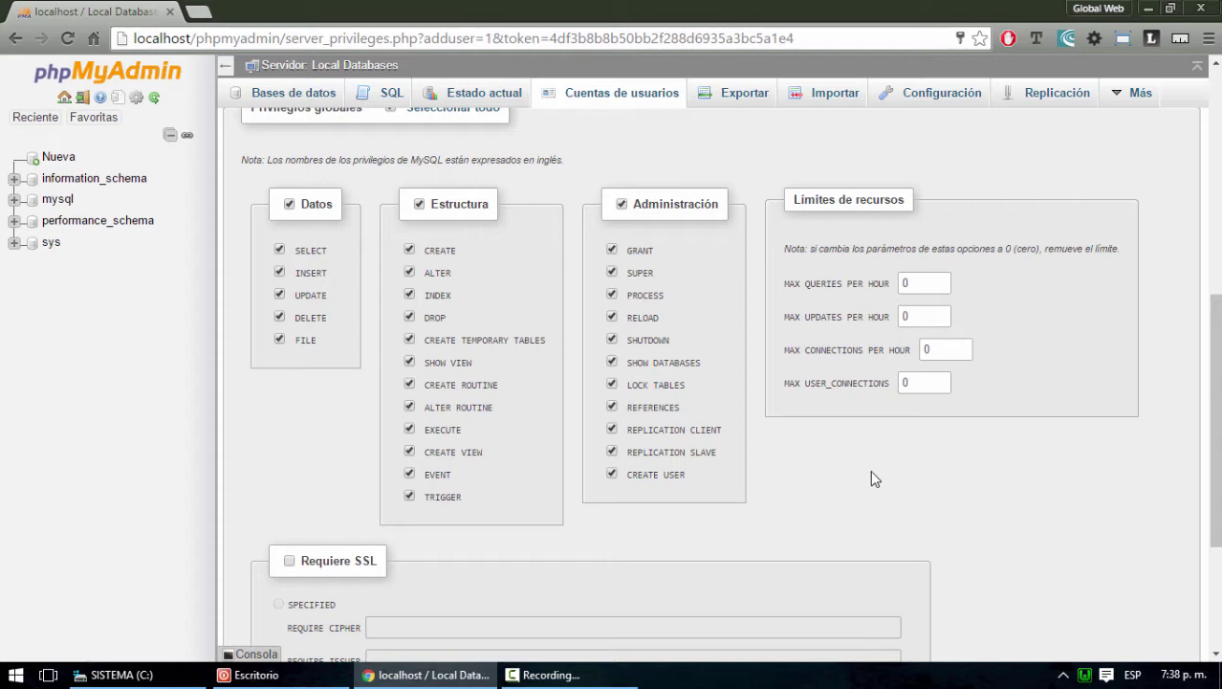
scroll(922, 483, up, 1)
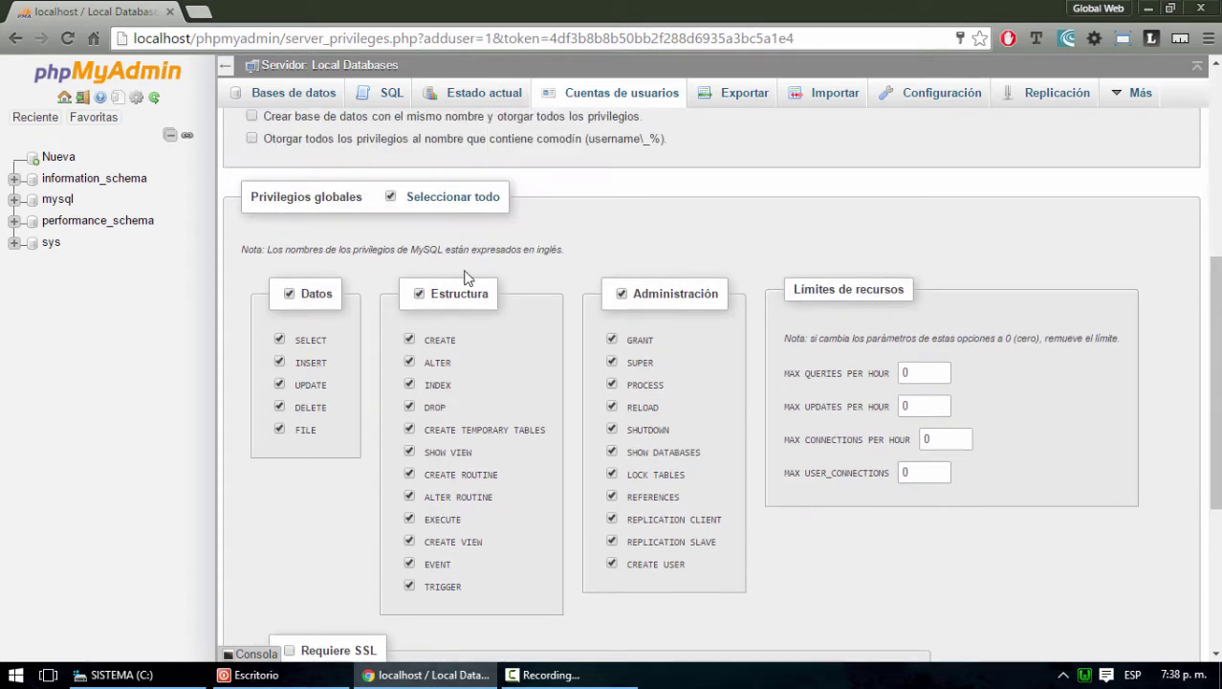
scroll(941, 435, down, 2)
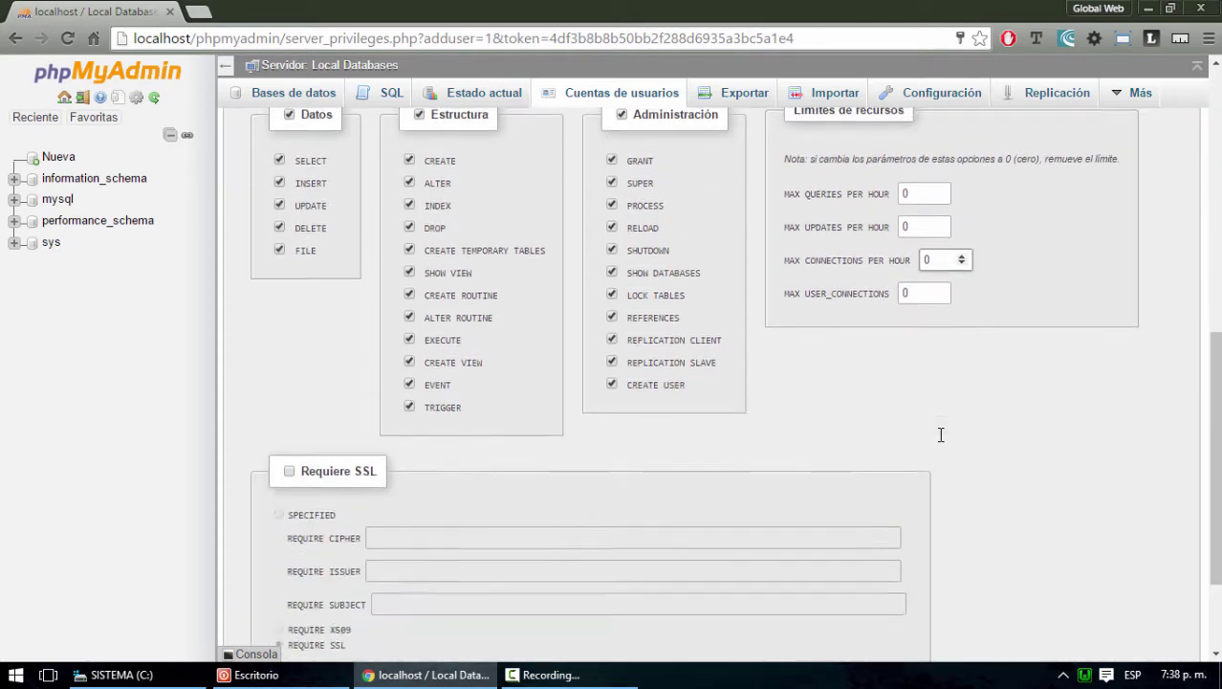
scroll(941, 435, down, 2)
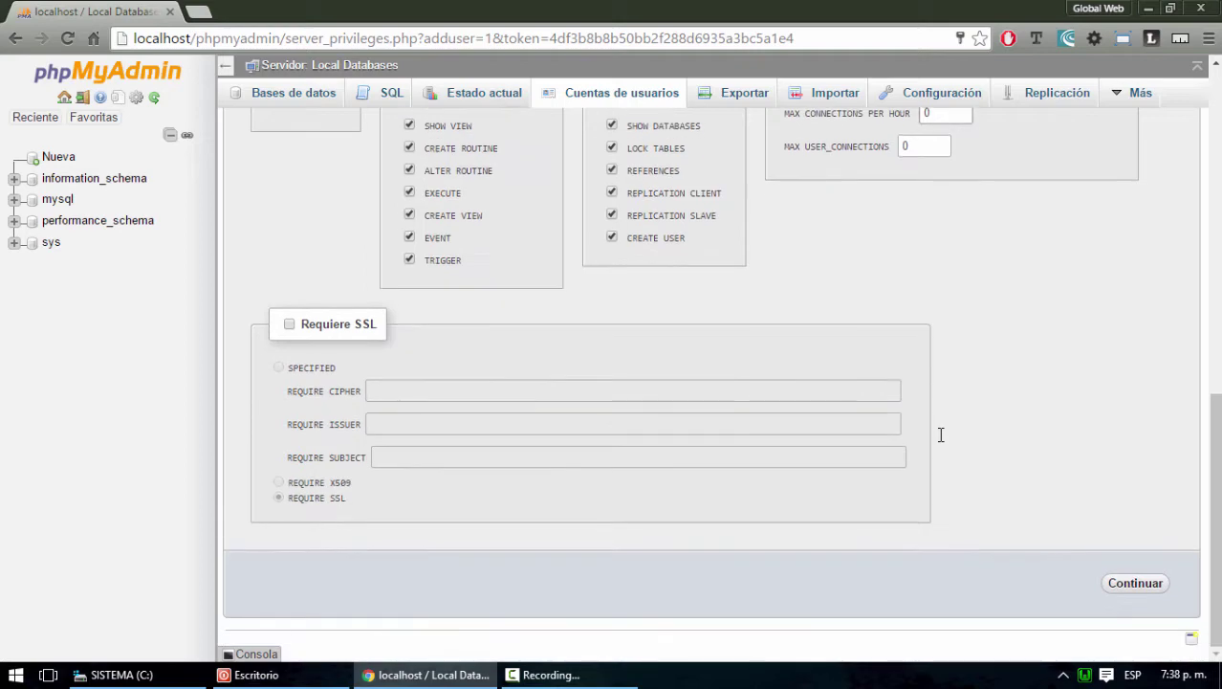
click(1147, 586)
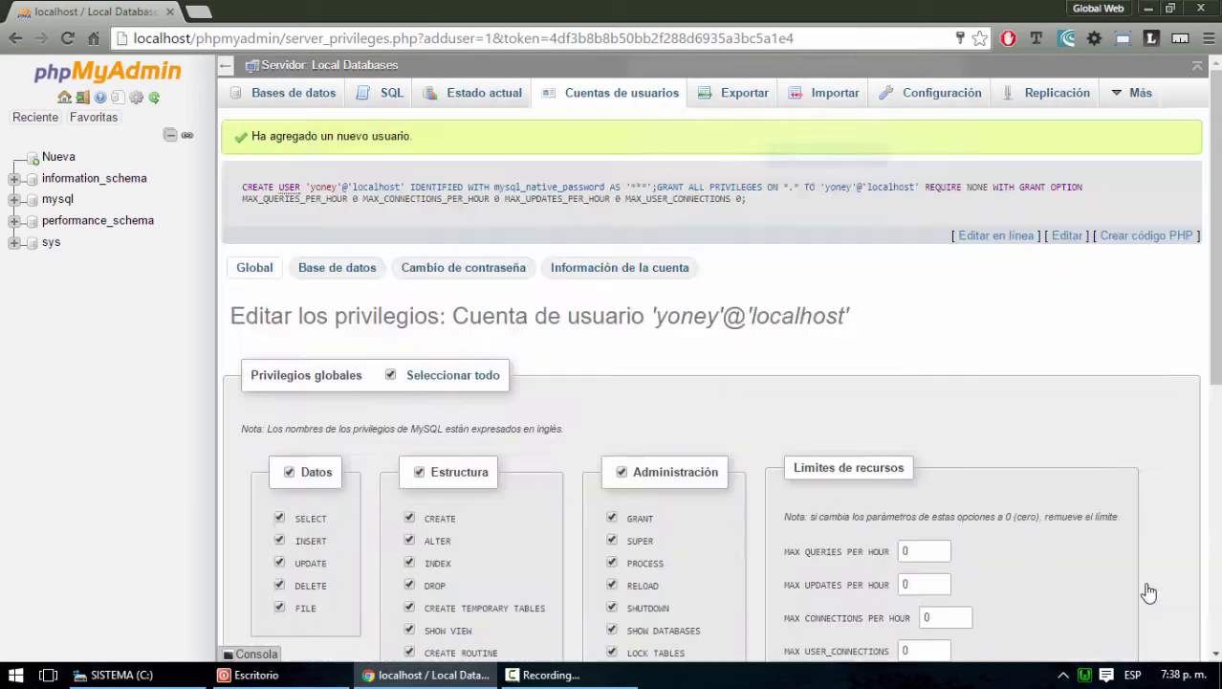
Dismiss Chrome's password prompt and log out of the root session
click(846, 158)
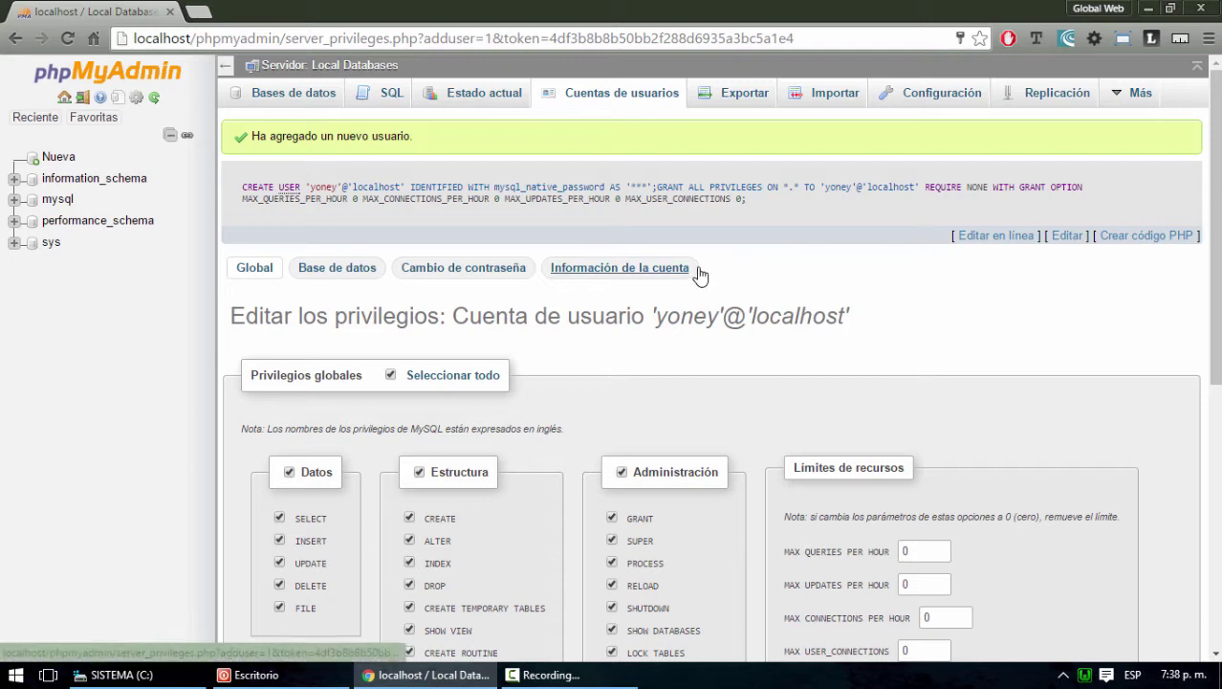
mouse_move(1148, 95)
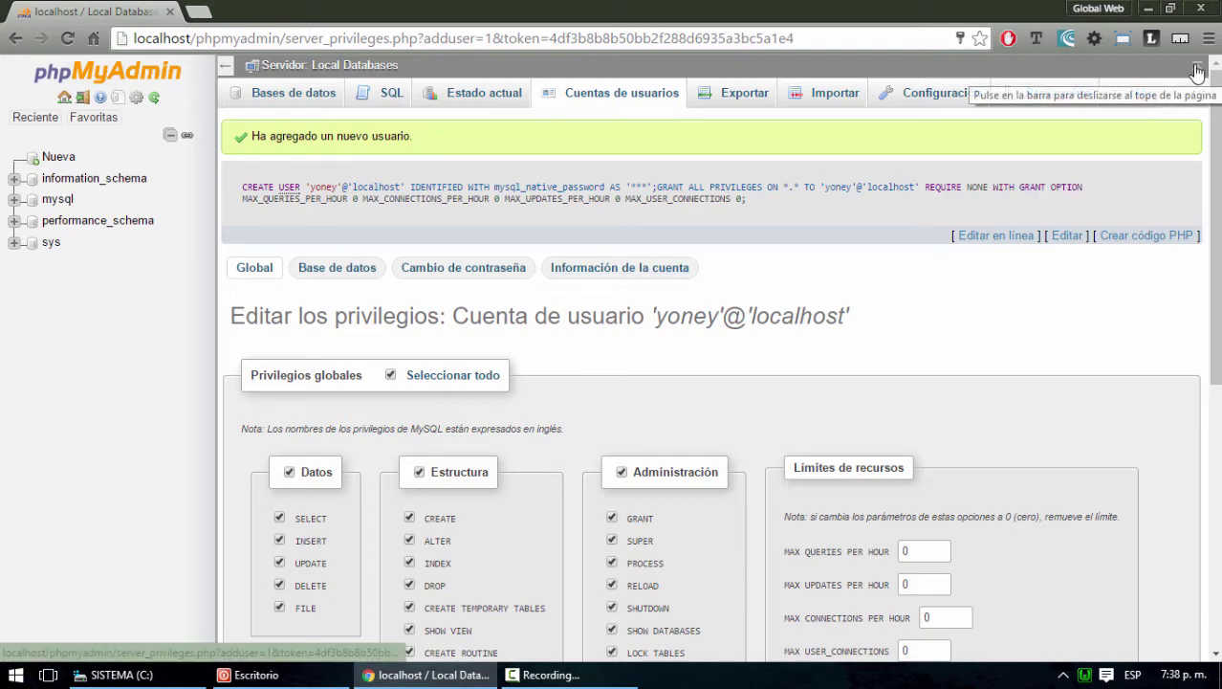
click(83, 100)
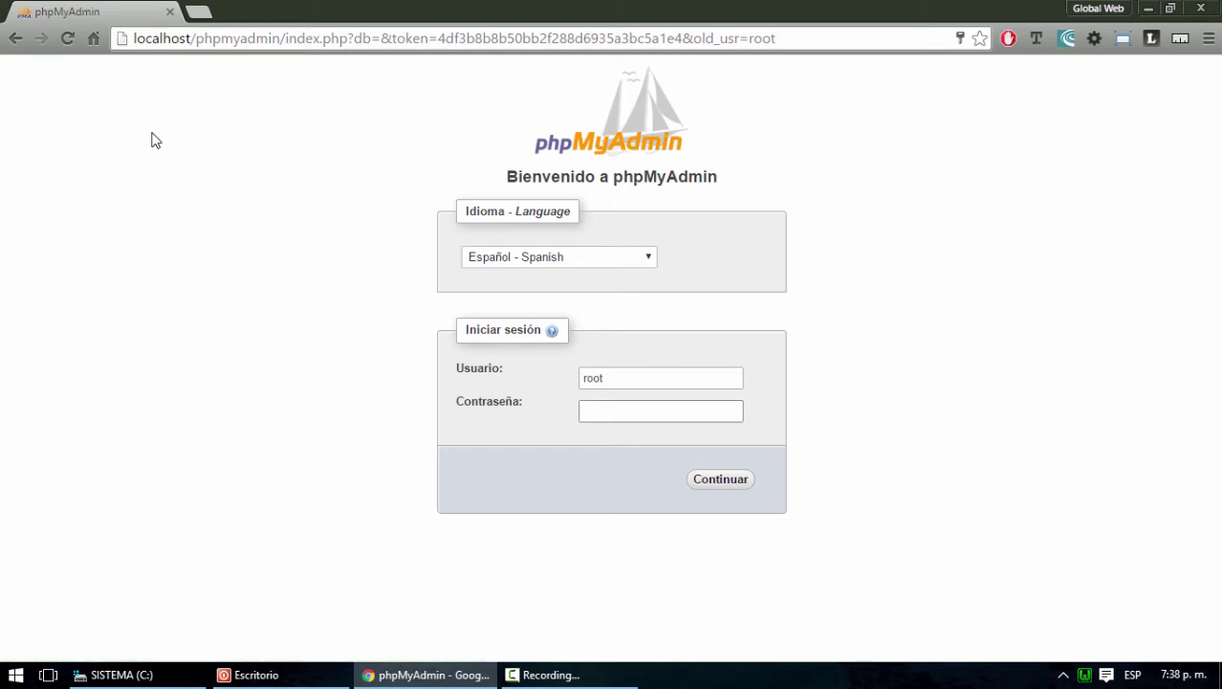
Sign back into phpMyAdmin with the new account's username and password
drag(636, 374, 518, 381)
text(yoney)
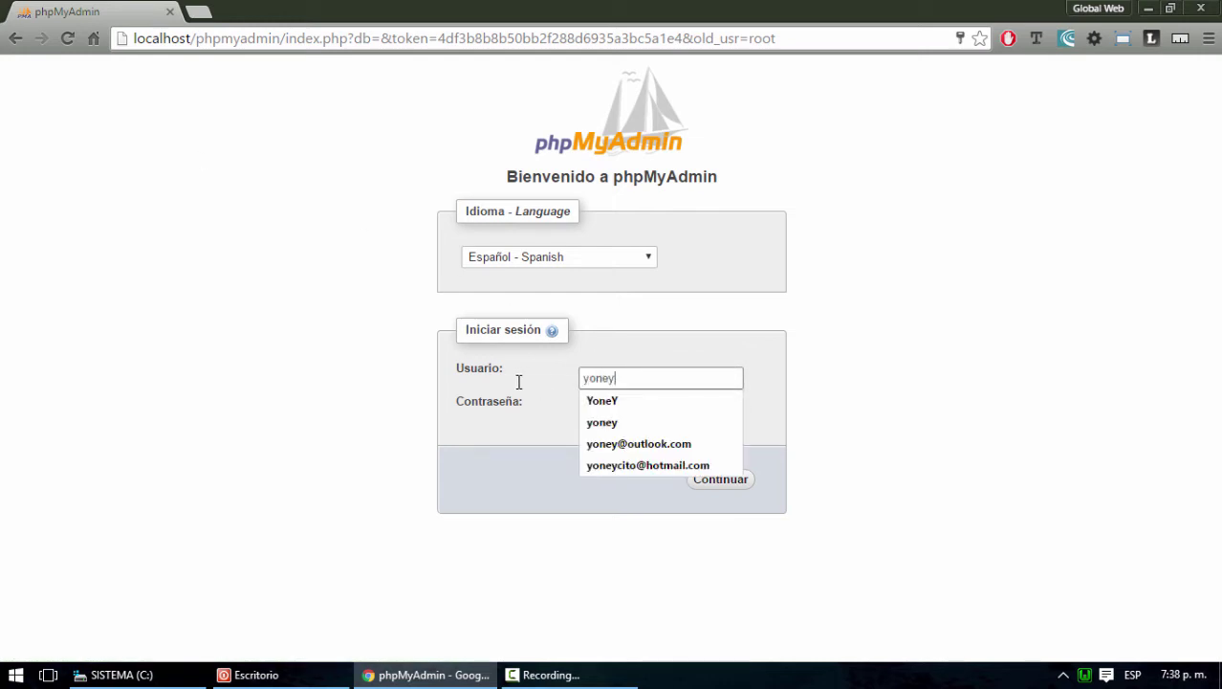
key(Tab)
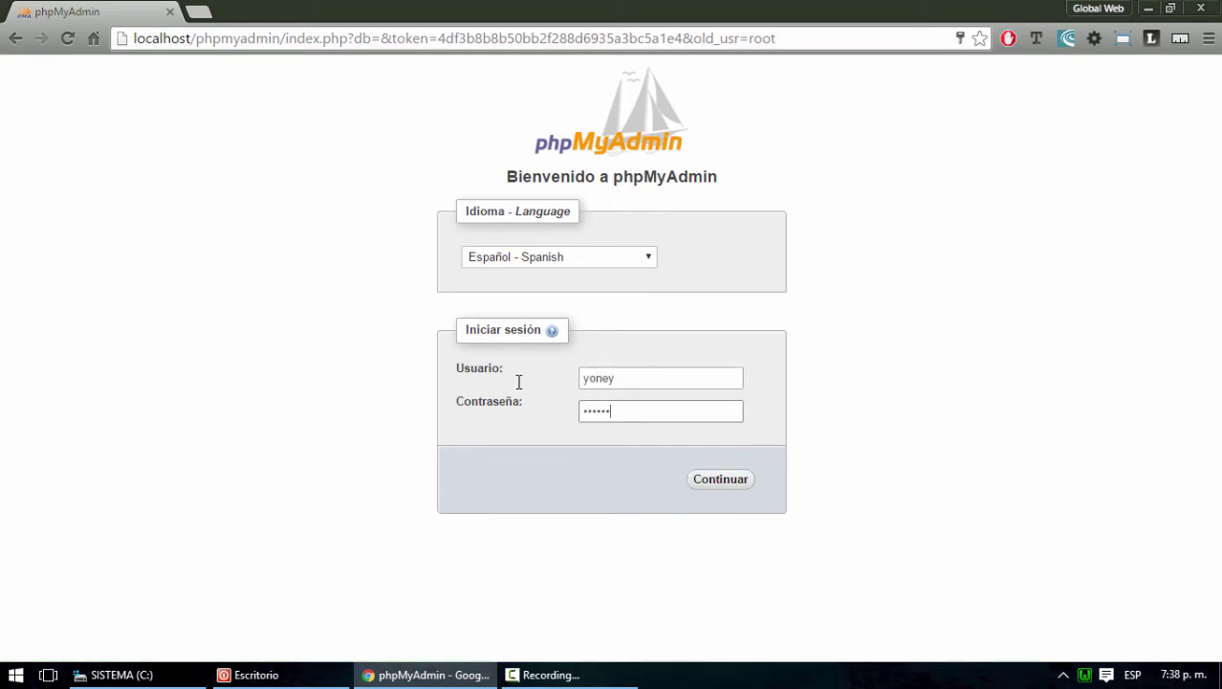
key(ctrl+a)
text(1)
key(BackSpace)
key(BackSpace)
click(715, 487)
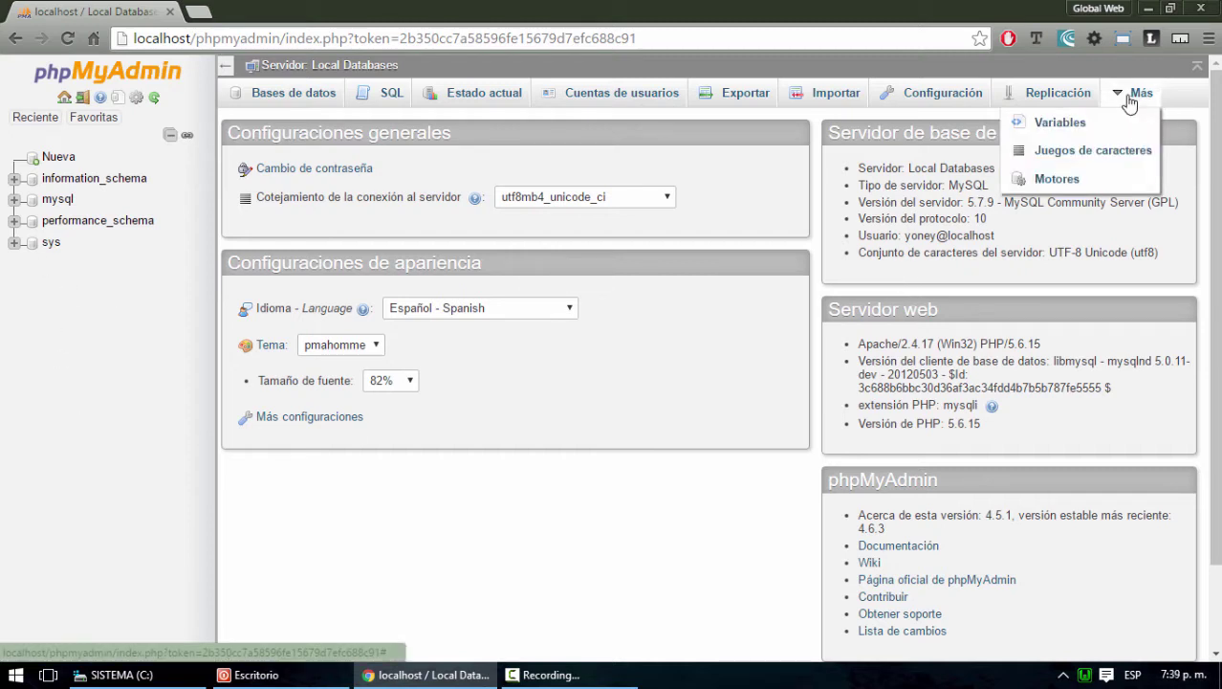
Create an empty database named uno
click(290, 95)
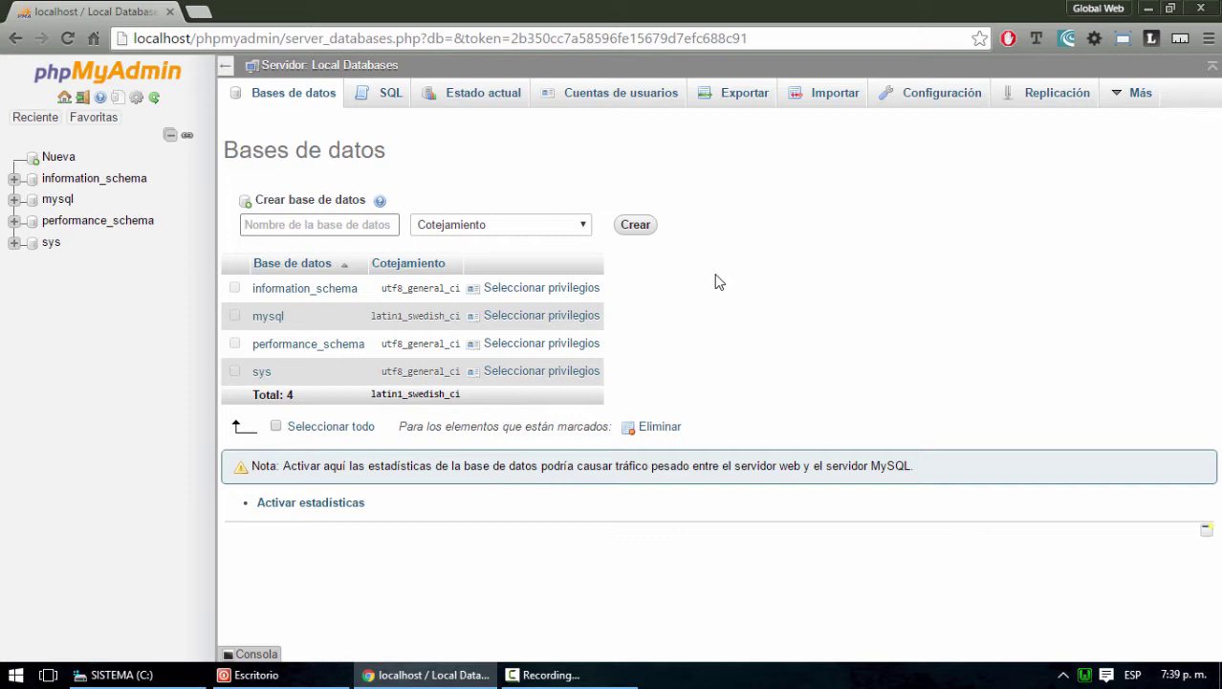
text(uno)
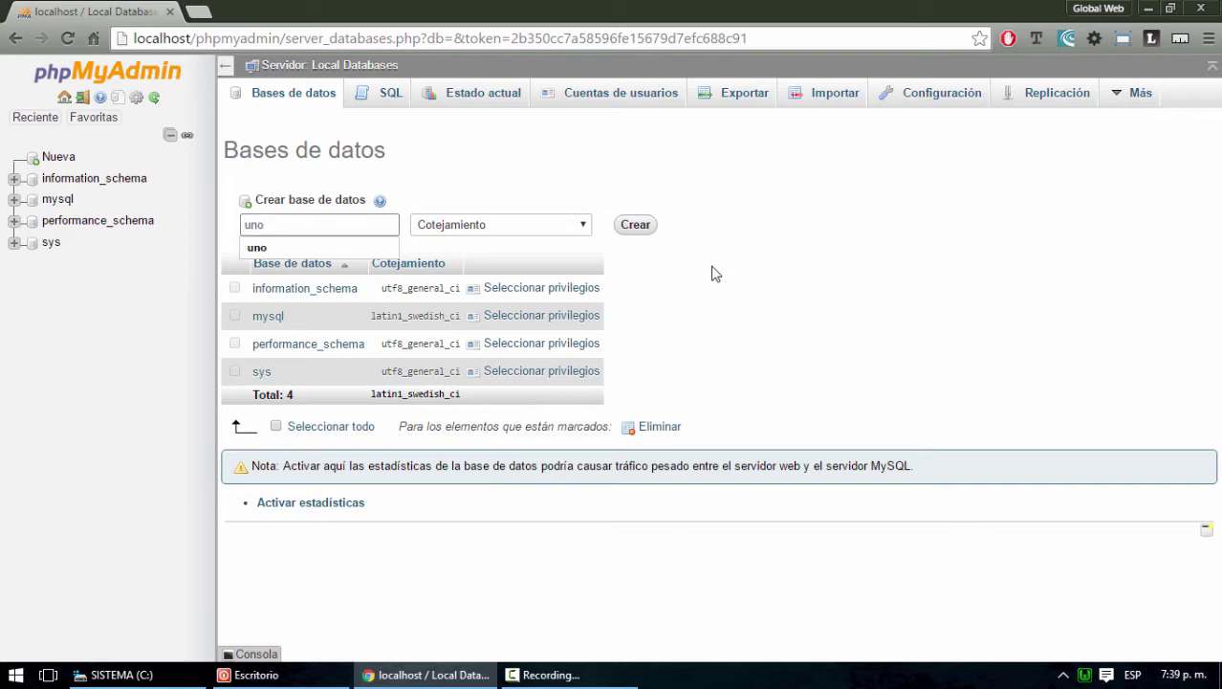
drag(266, 224, 246, 226)
click(279, 227)
click(721, 261)
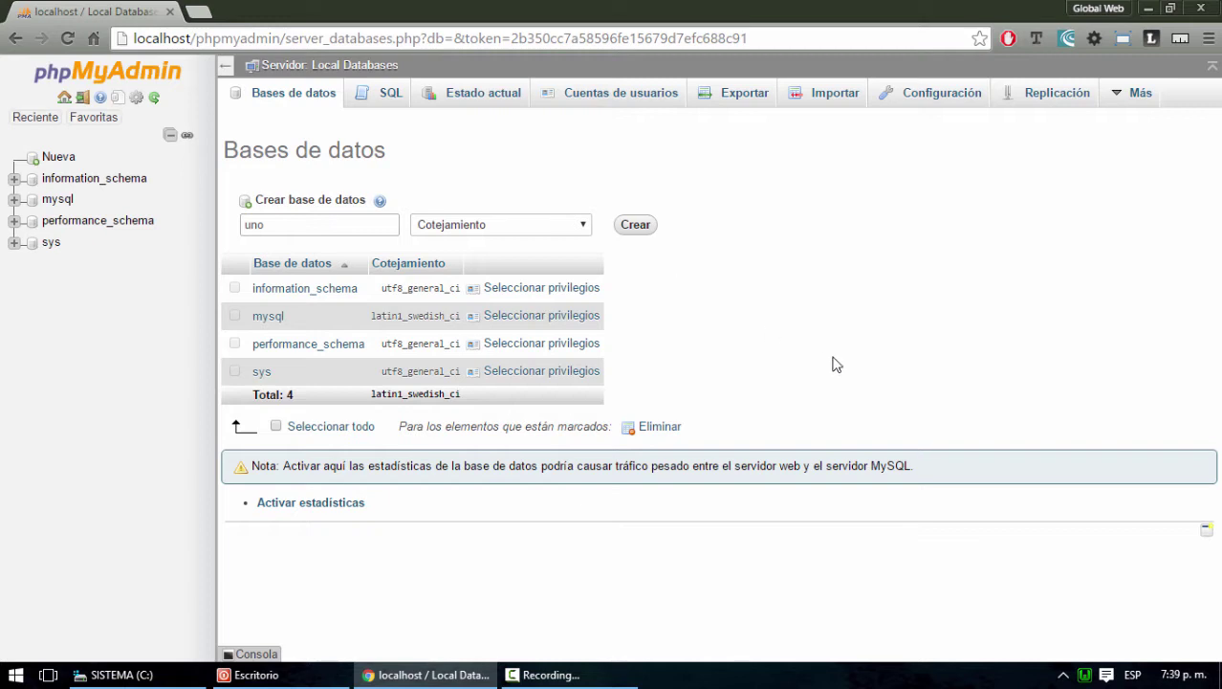
click(635, 226)
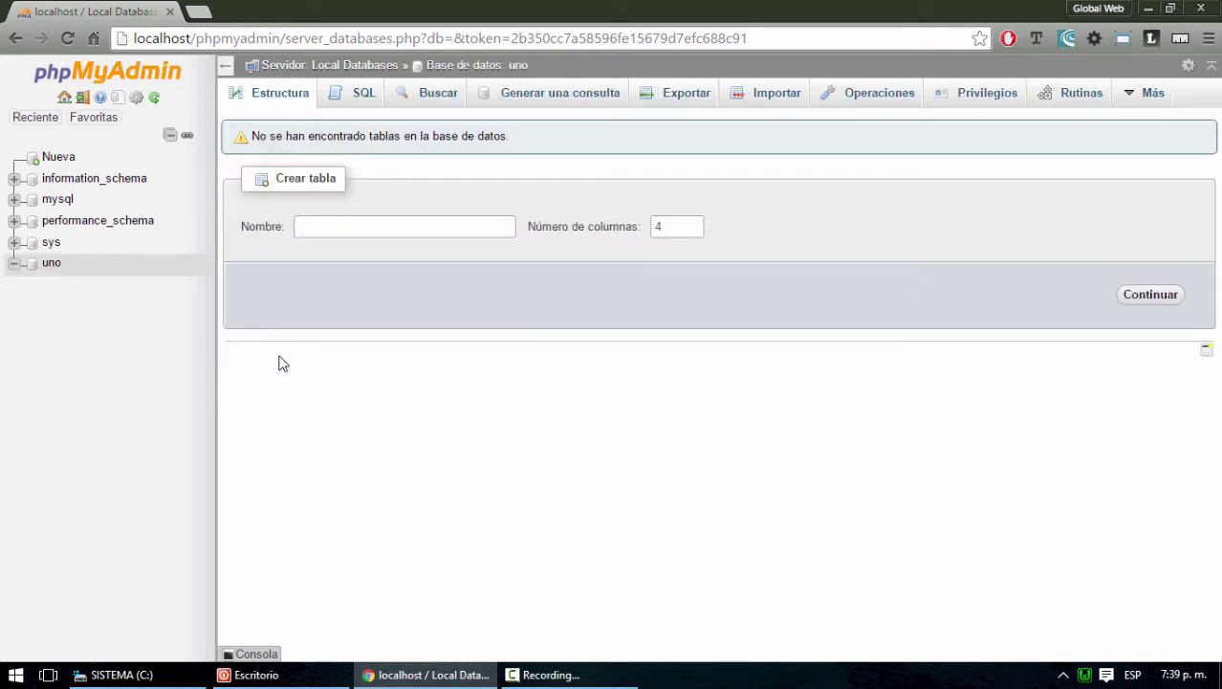
click(354, 230)
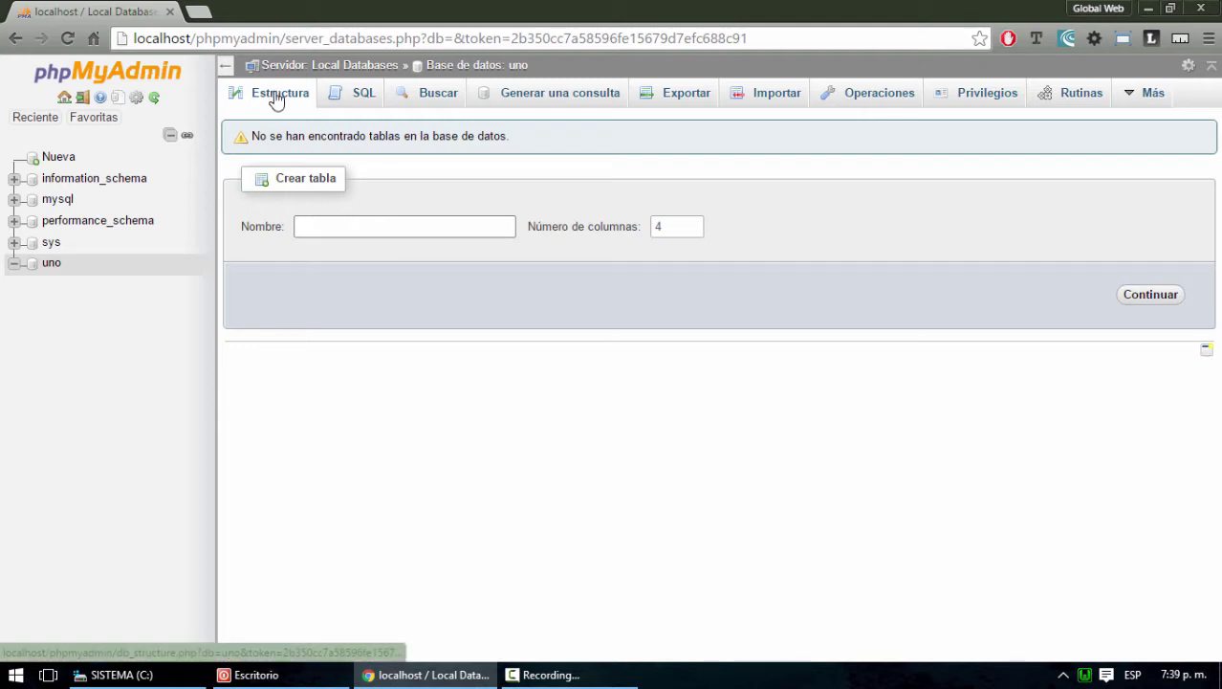
Create databases dos and tres, then minimise Chrome to the desktop
click(58, 158)
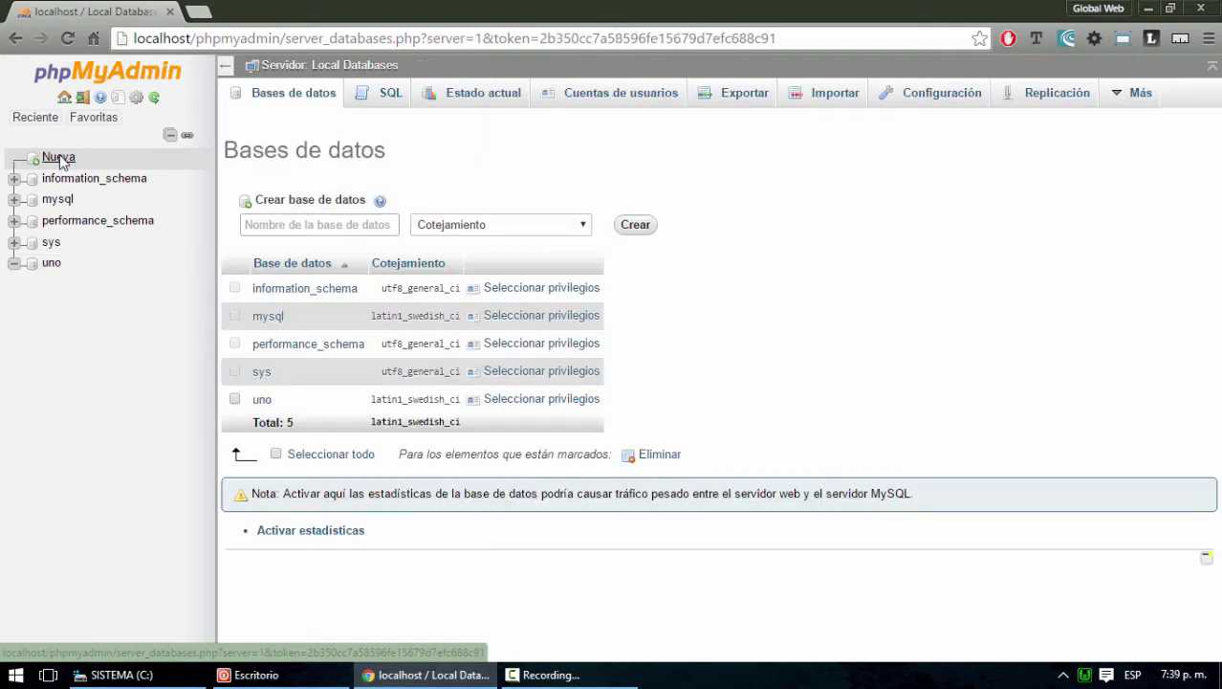
click(290, 224)
text(dos)
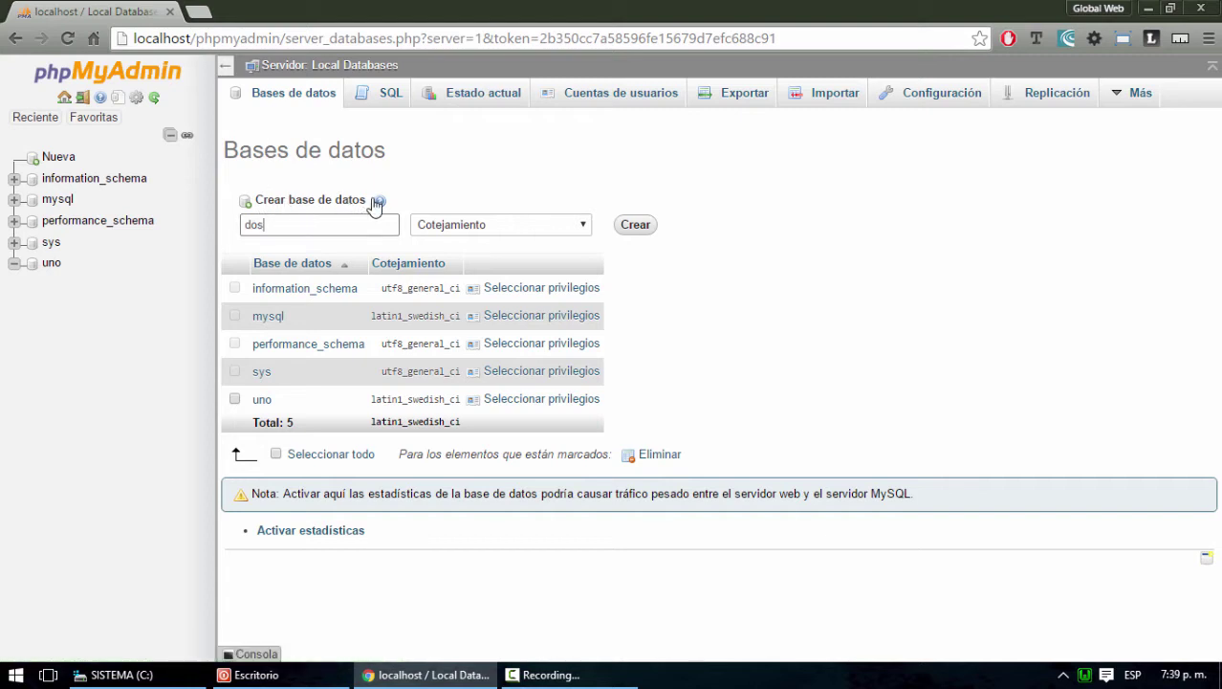
click(646, 232)
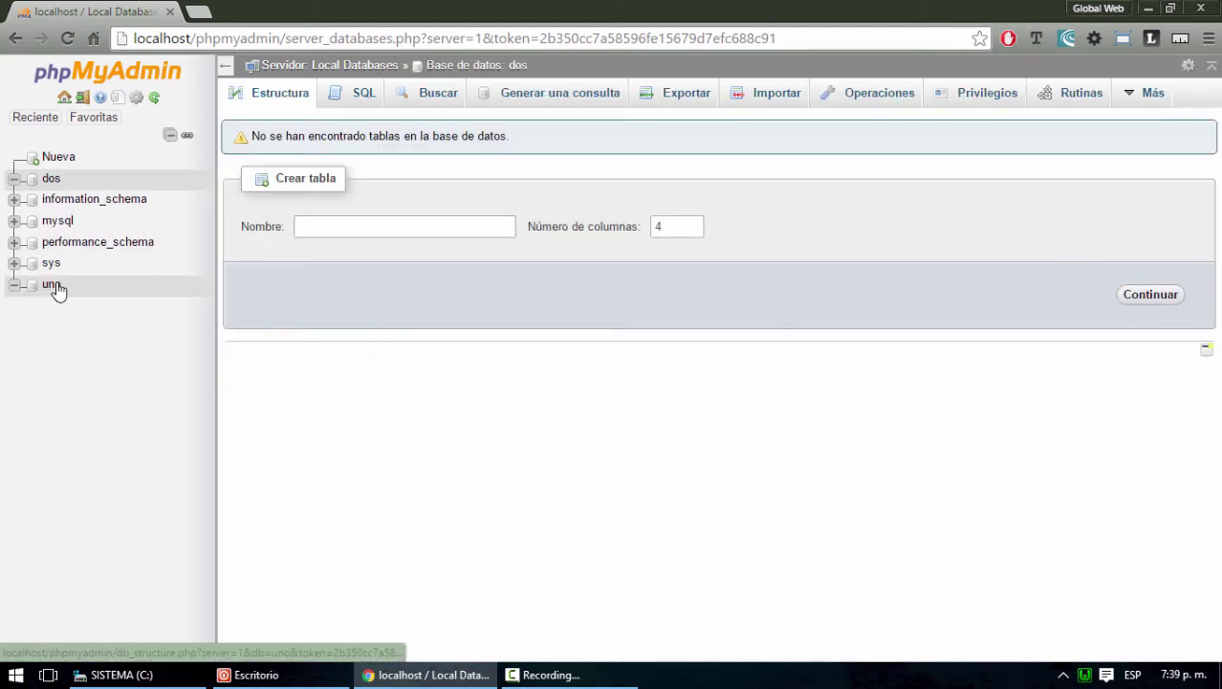
click(52, 157)
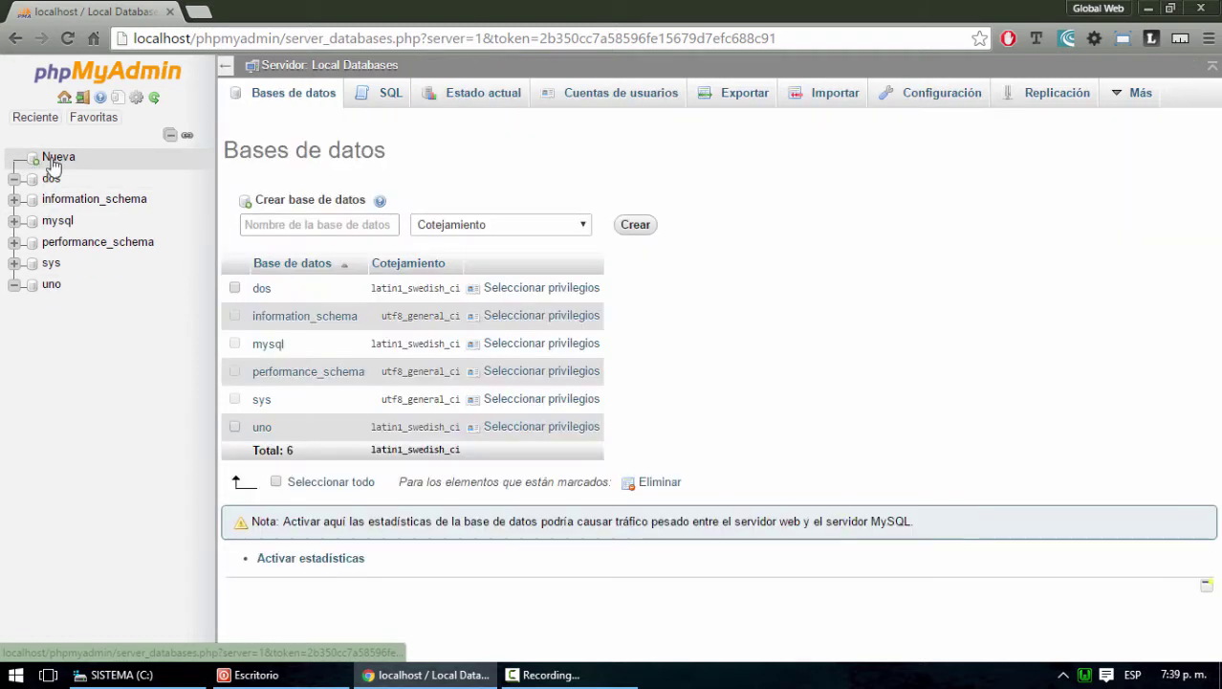
click(318, 224)
text(tre)
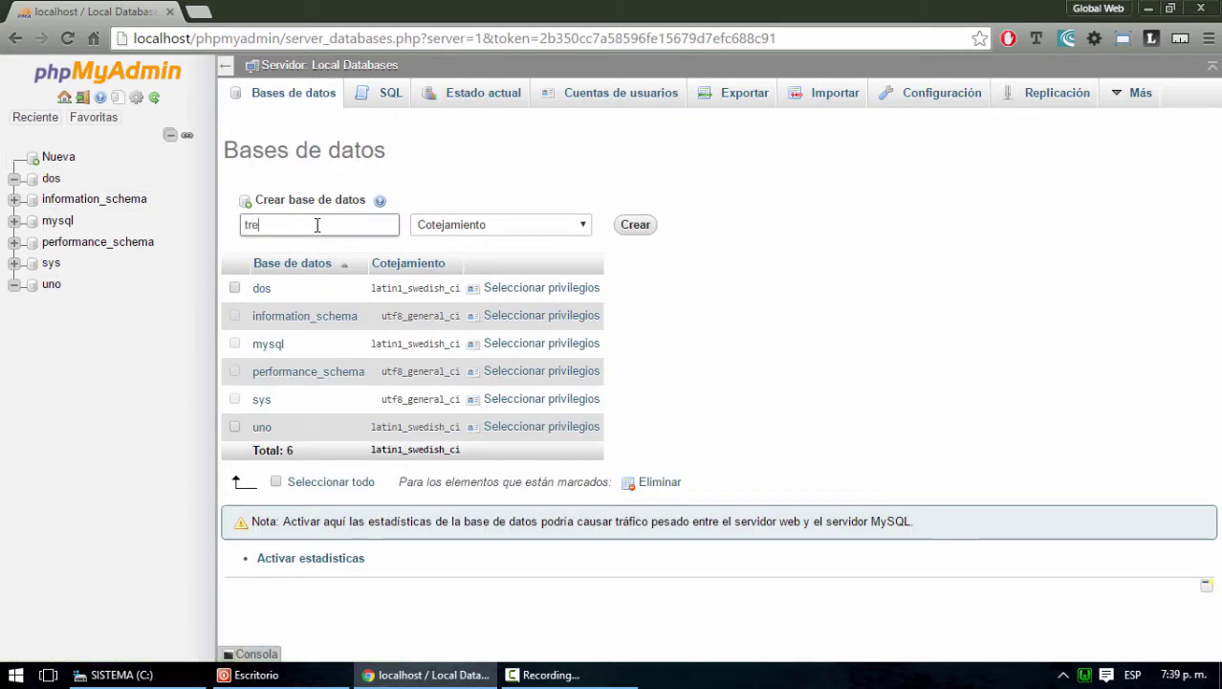
text(s)
click(641, 229)
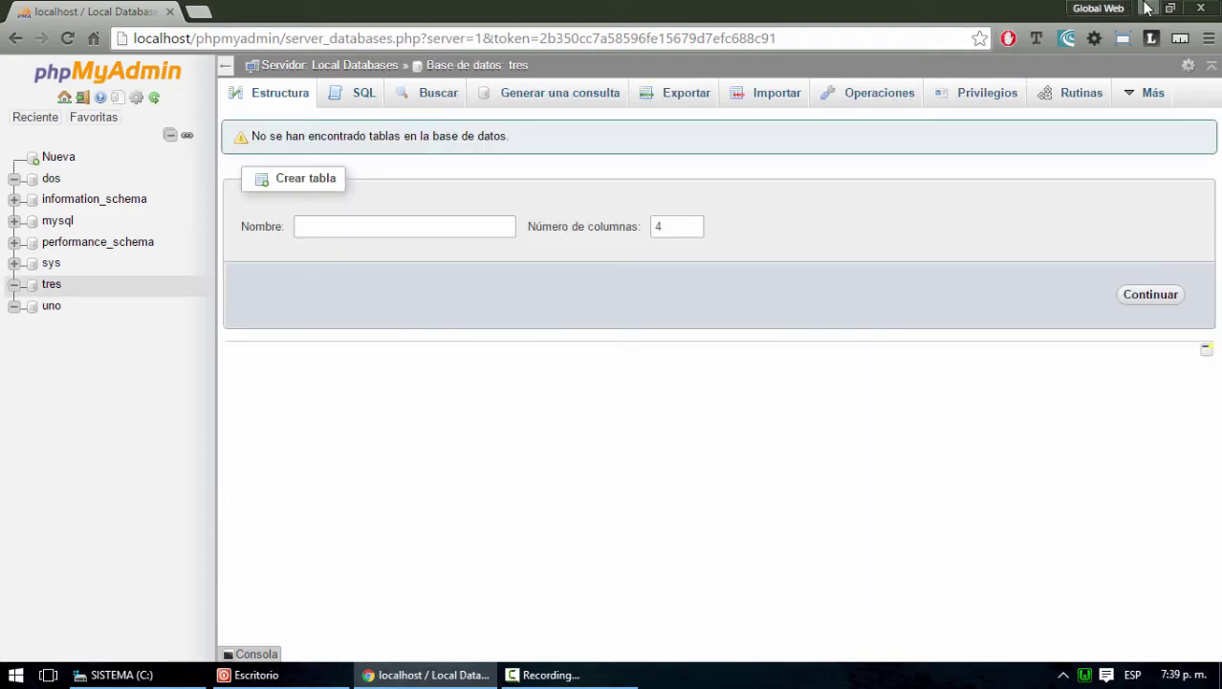
click(1147, 8)
click(33, 124)
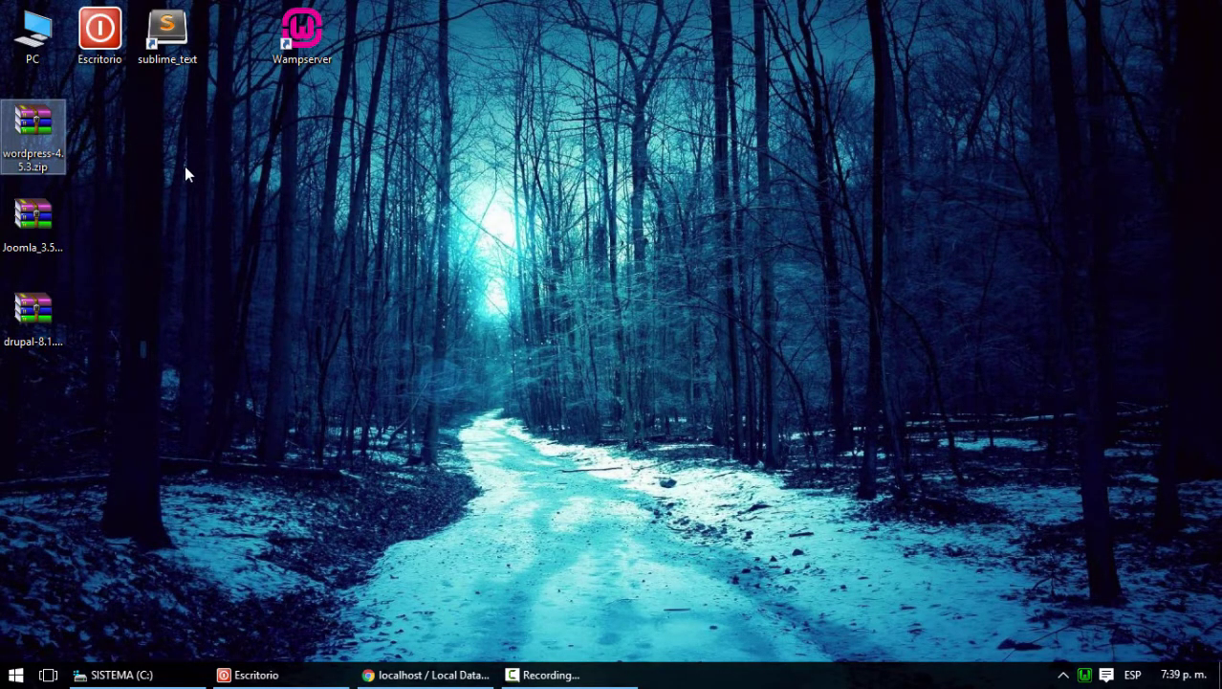
Cut the wordpress-4.5.3.zip desktop archive with Ctrl+X
click(153, 170)
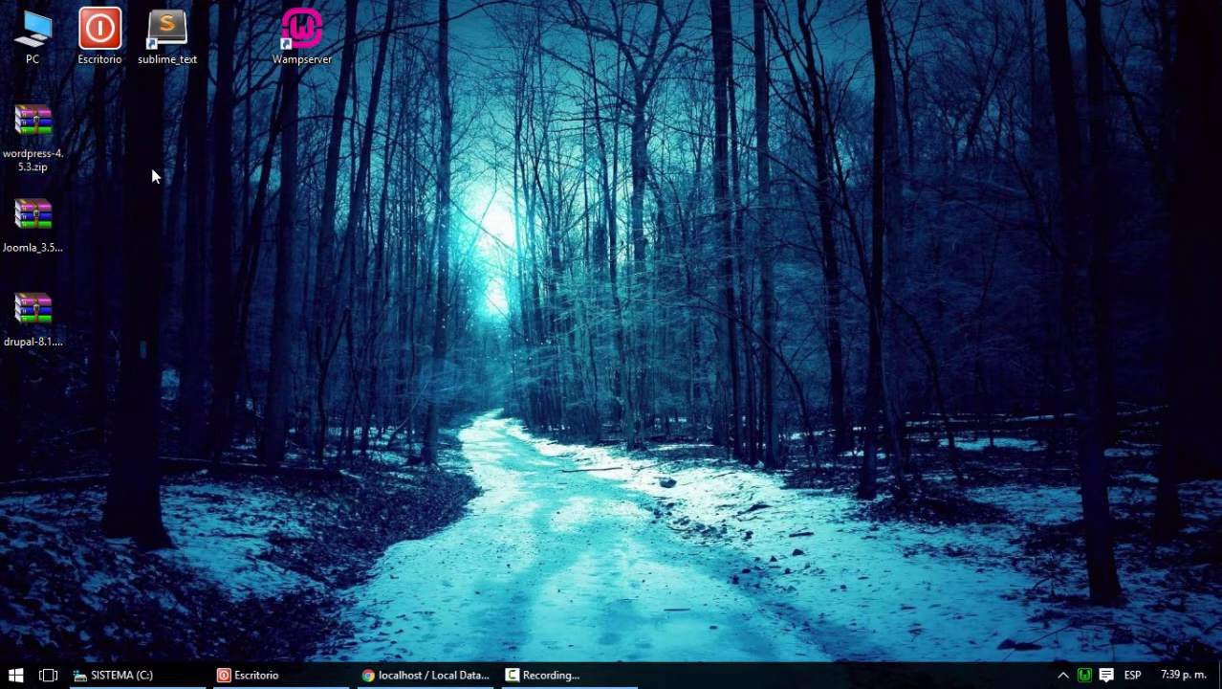
click(40, 304)
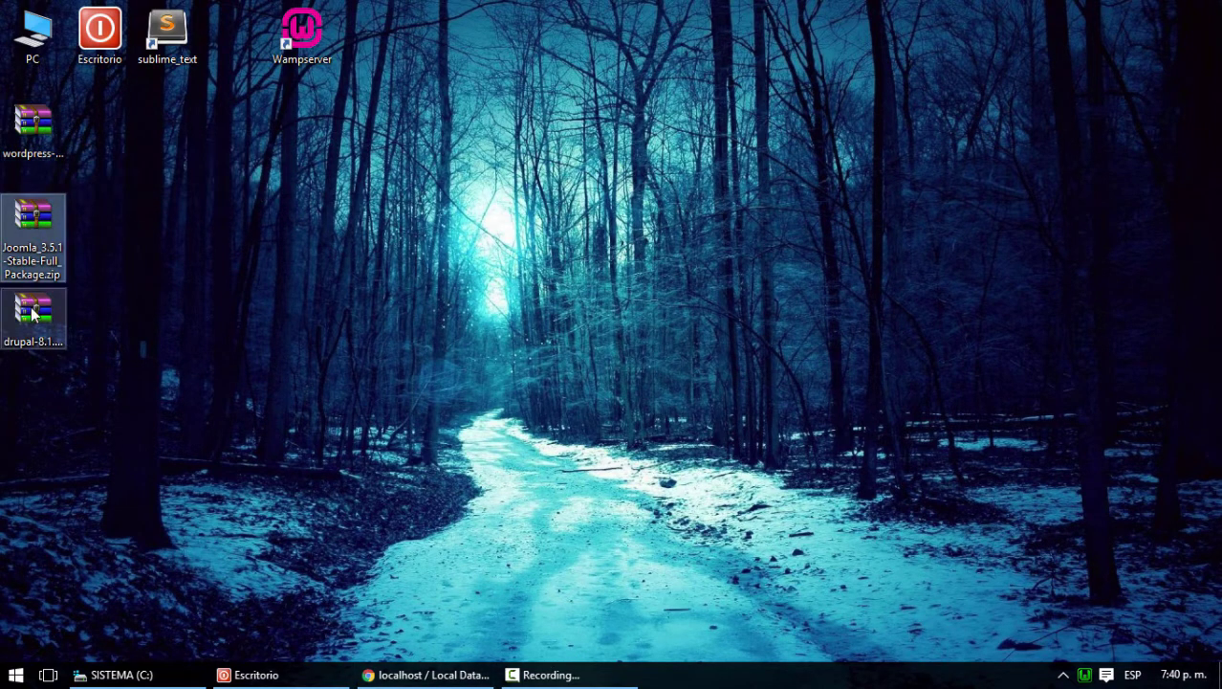
click(432, 675)
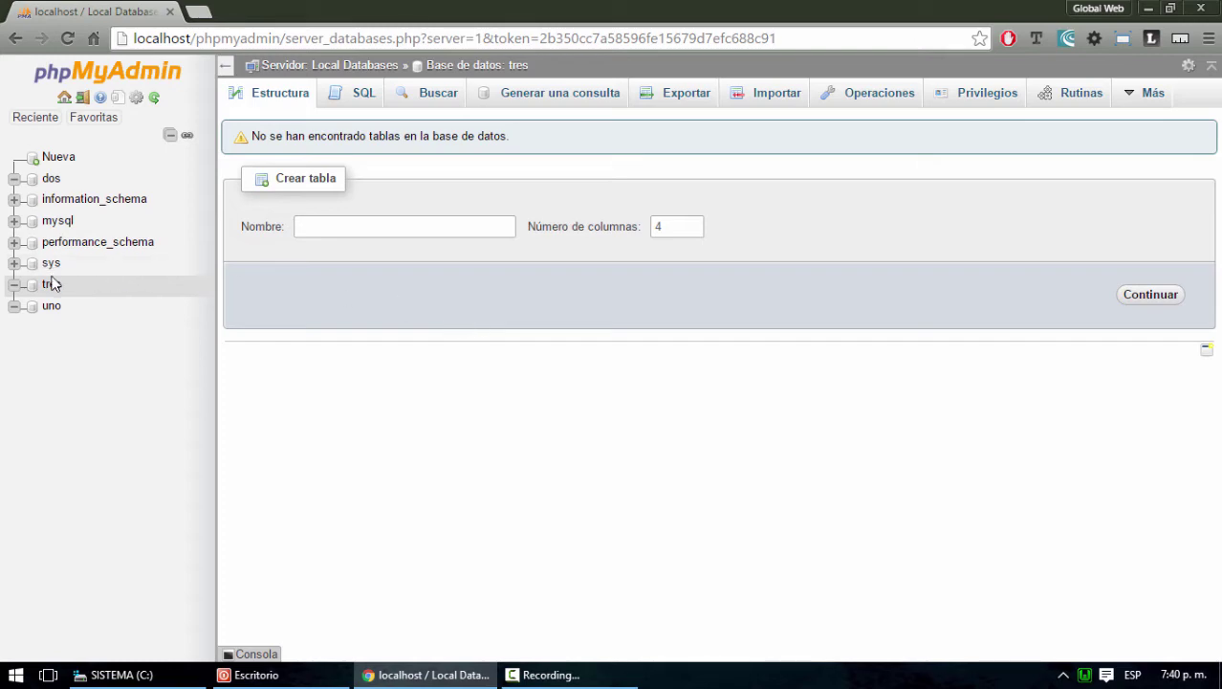
click(1148, 8)
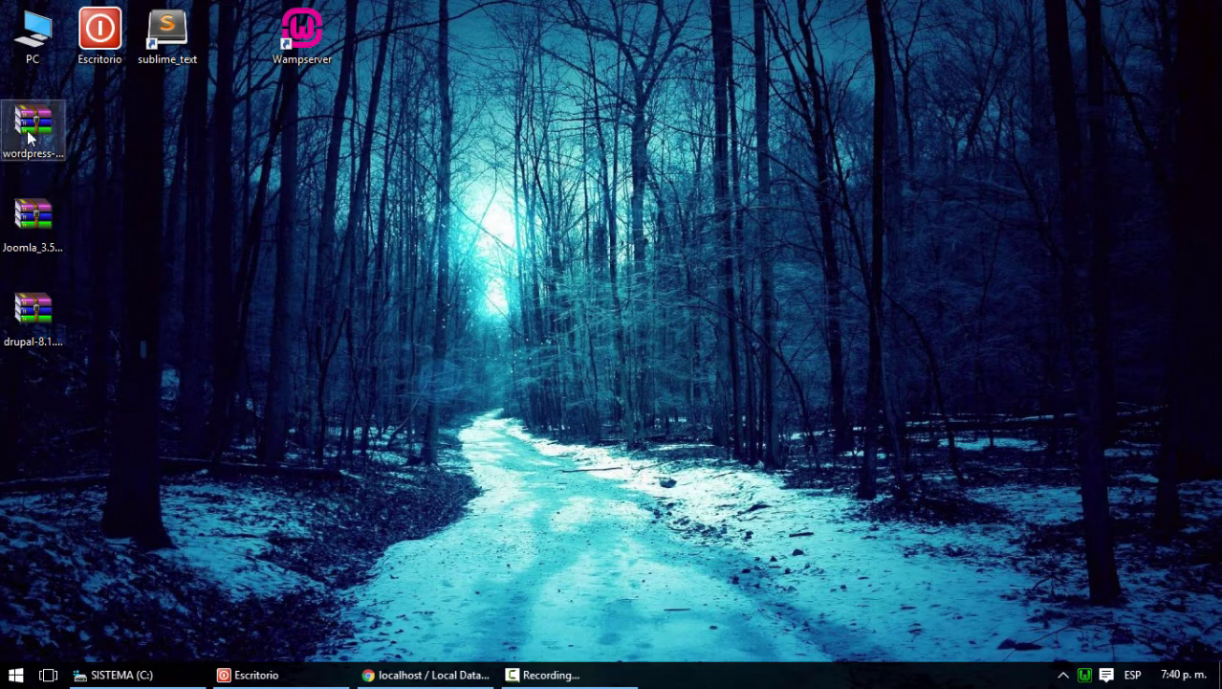
click(27, 130)
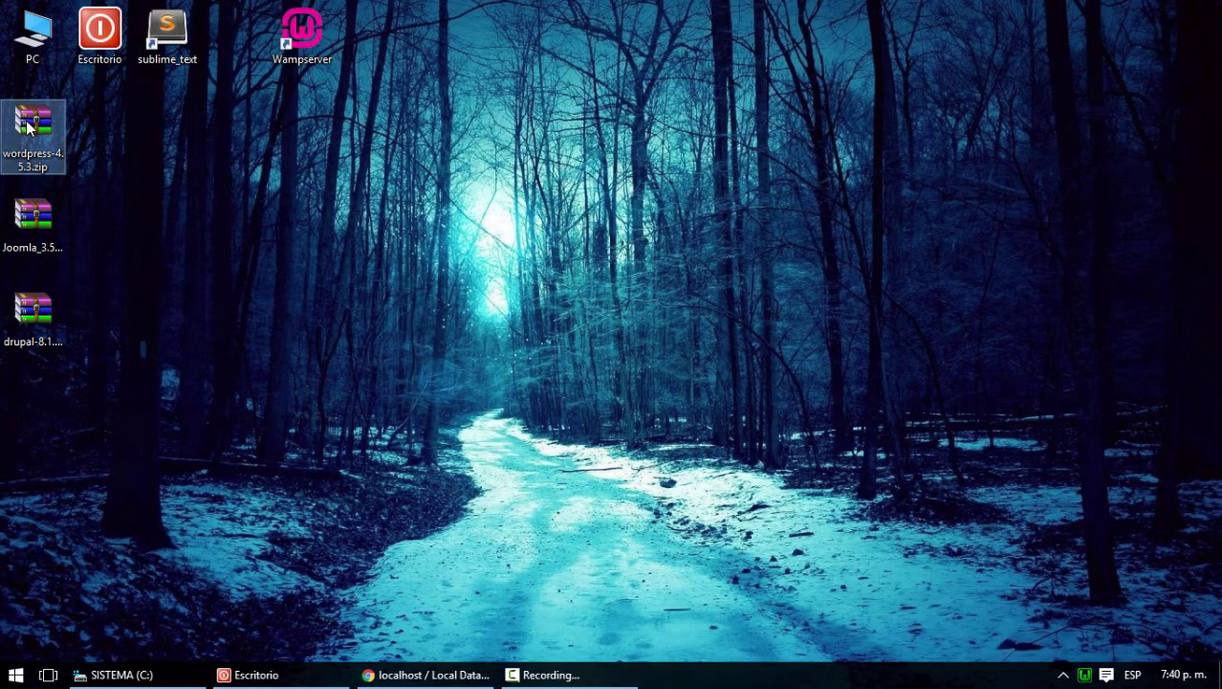
key(ctrl+x)
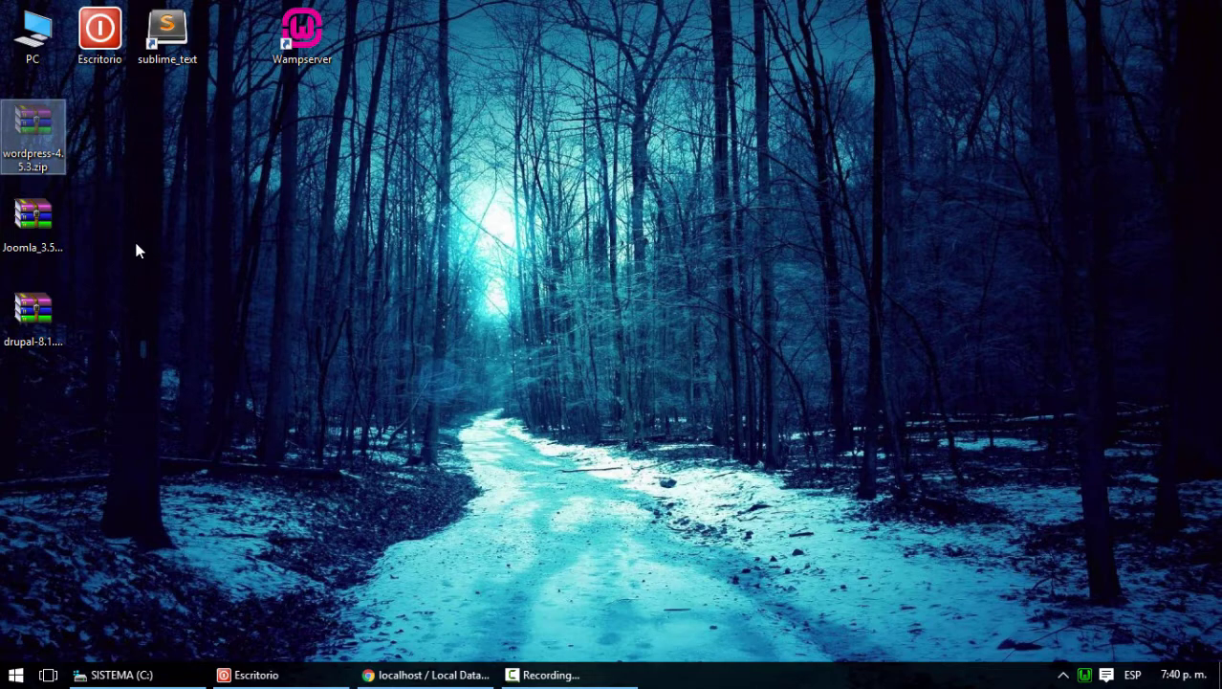
right_click(272, 676)
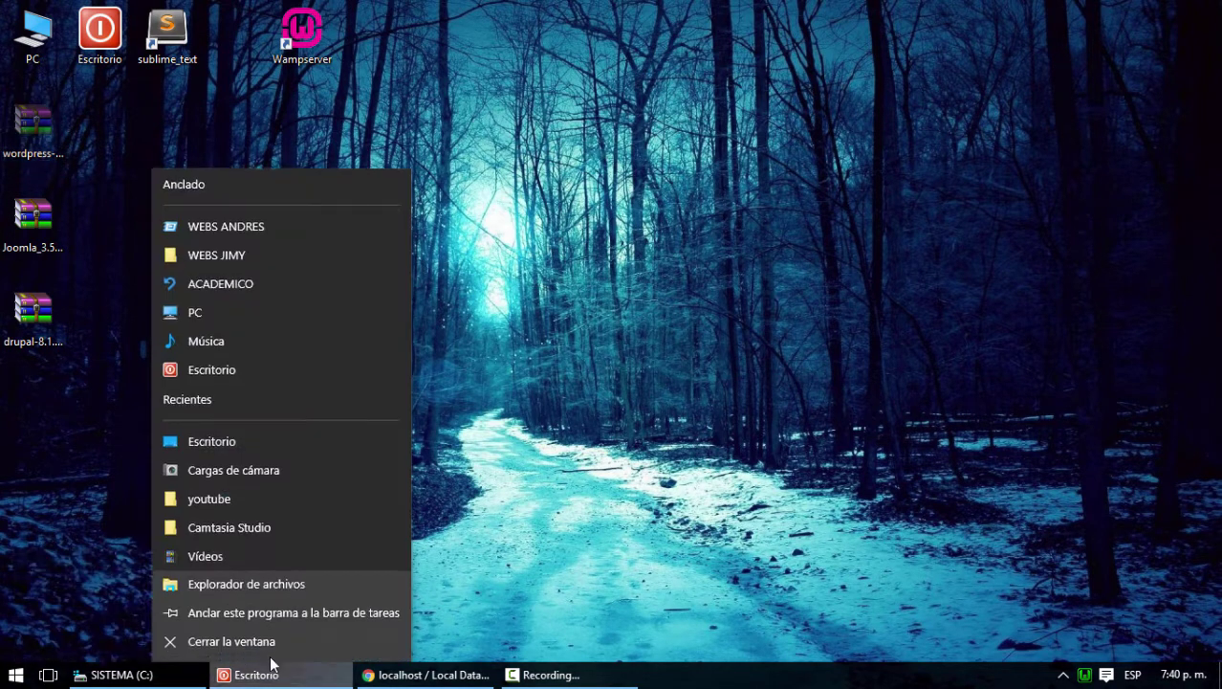
Navigate File Explorer to the C:\wamp\www folder
click(205, 642)
click(156, 676)
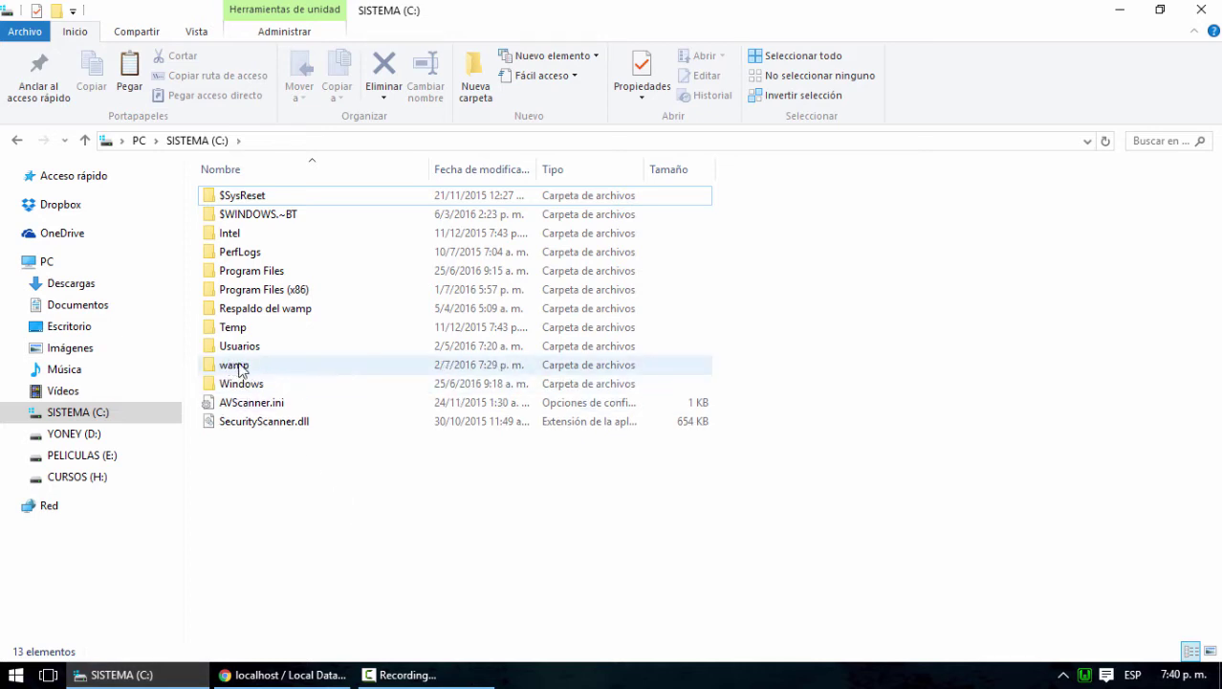
click(233, 369)
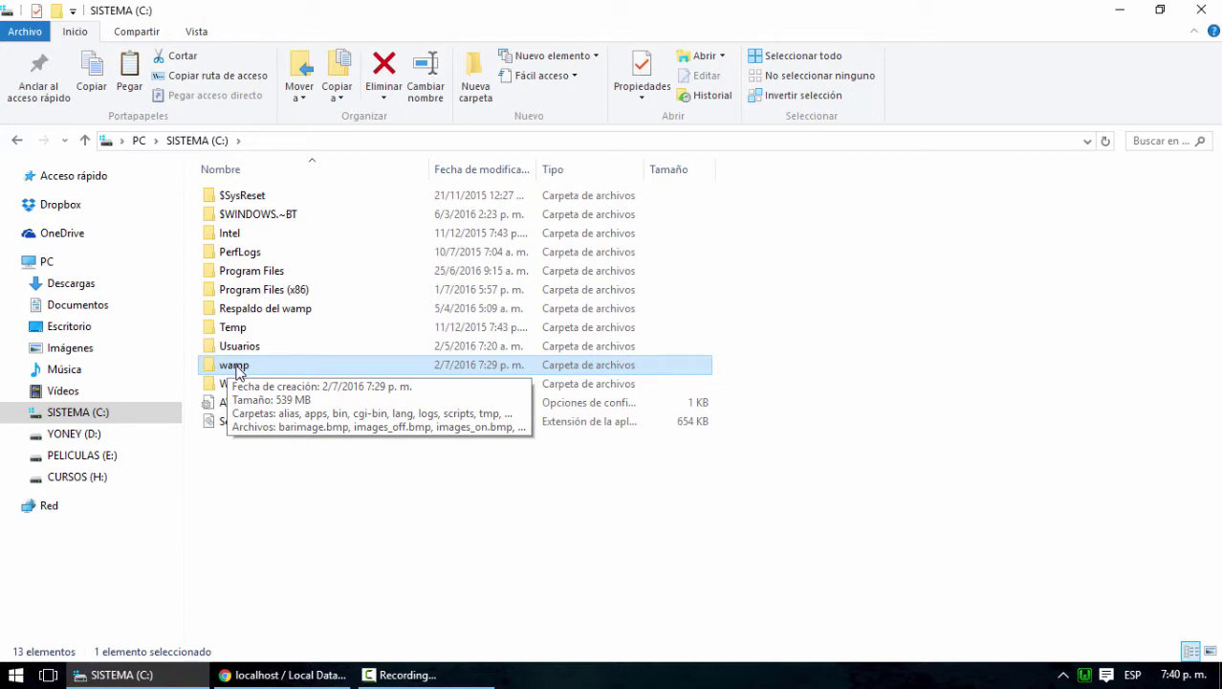
double_click(239, 369)
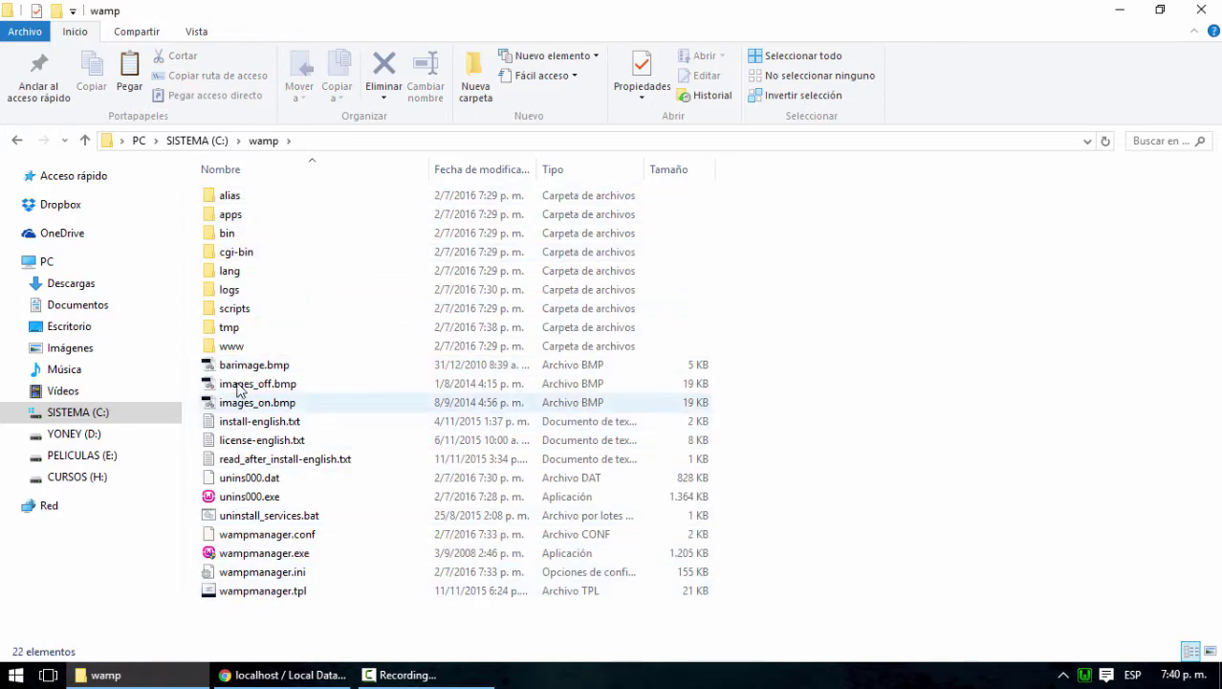
click(229, 351)
double_click(229, 348)
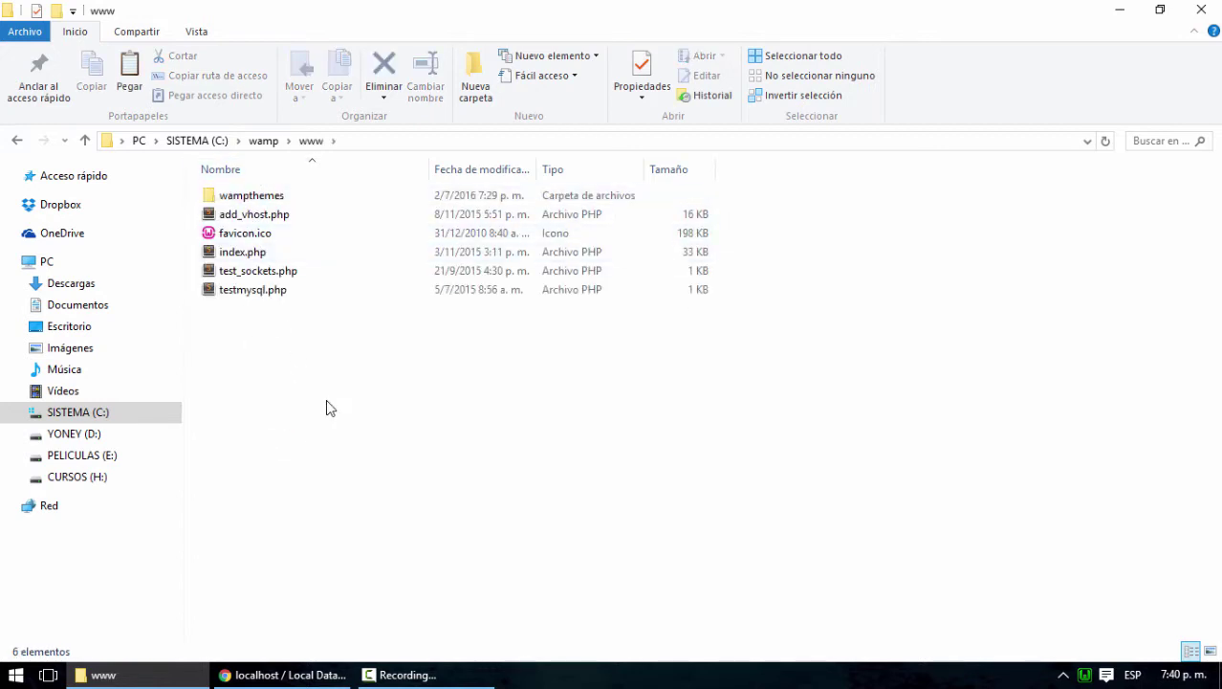
Create a new folder named wordpress in www and open it
click(60, 11)
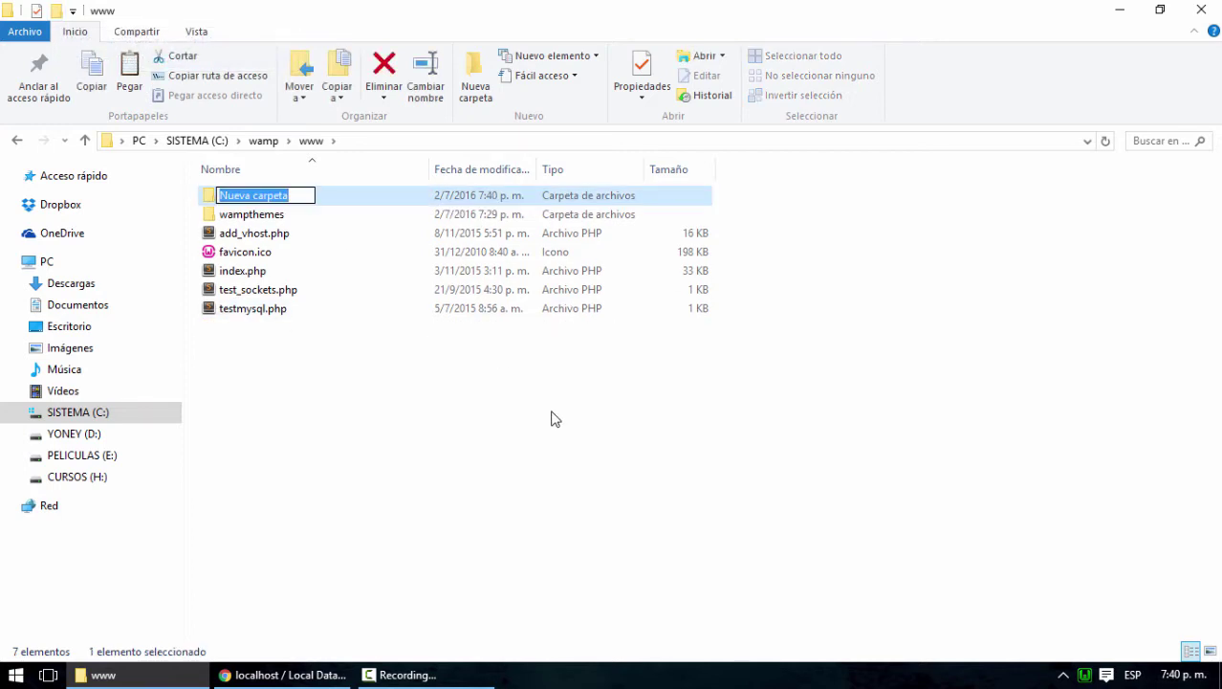
text(wordpress)
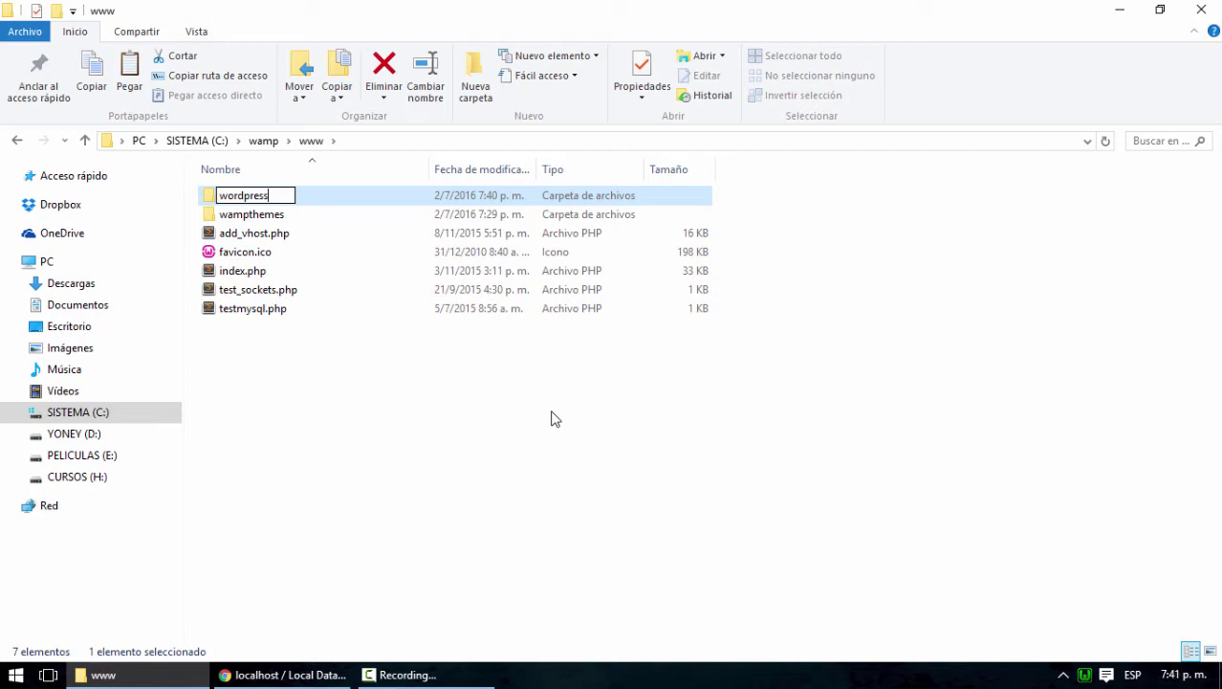
key(Return)
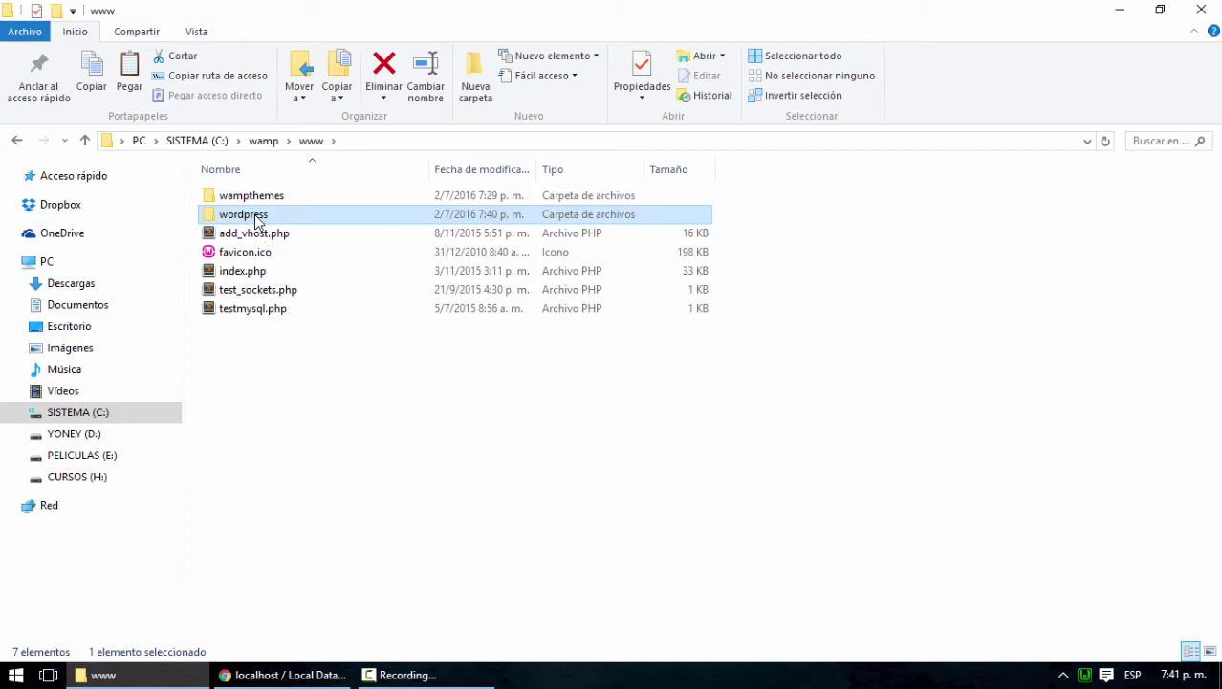
click(256, 220)
text(educacion)
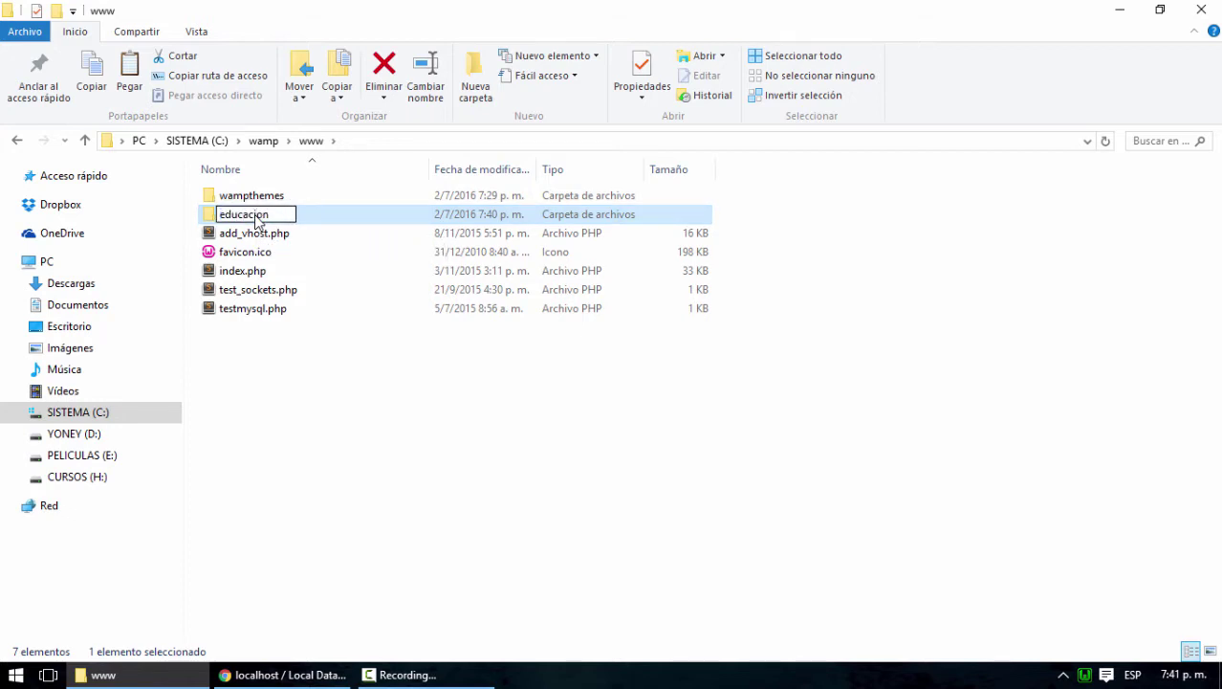
key(Return)
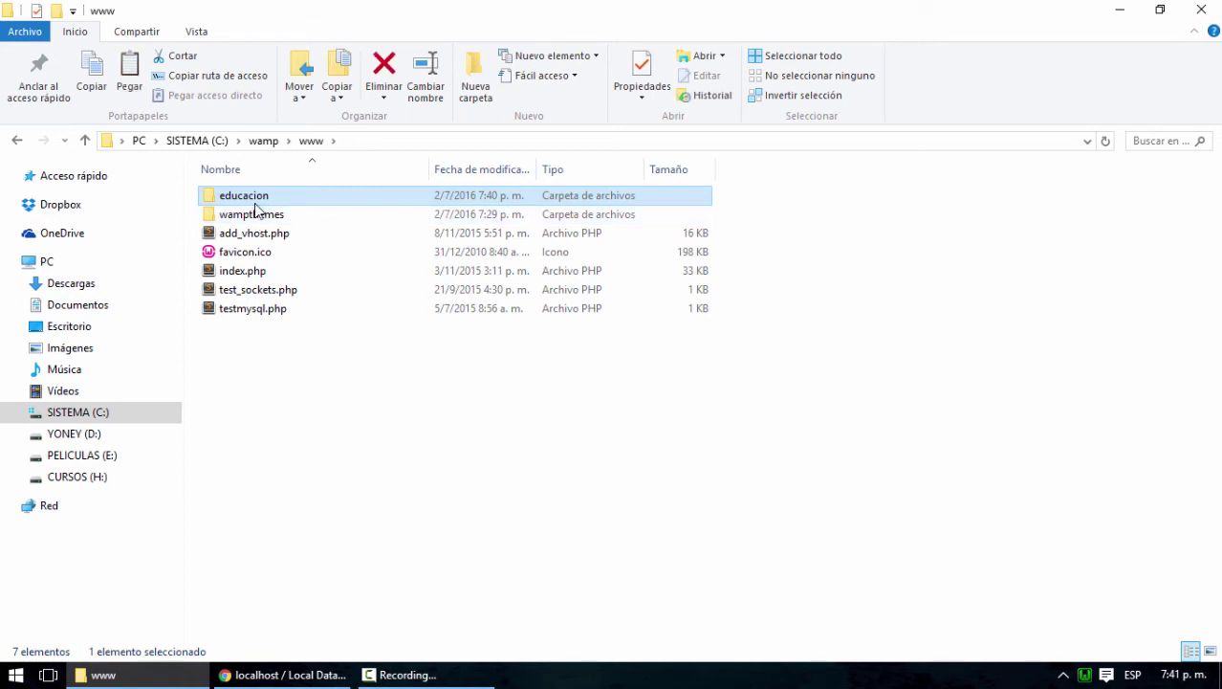
click(256, 196)
text(wordpress)
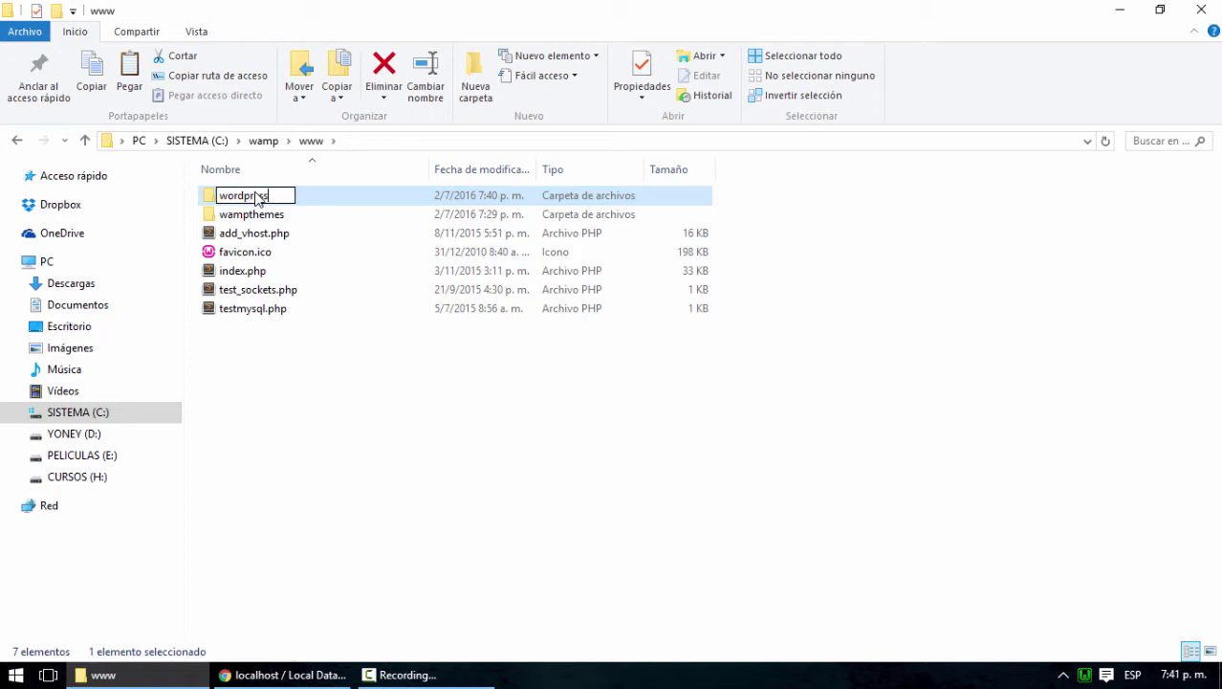
key(Return)
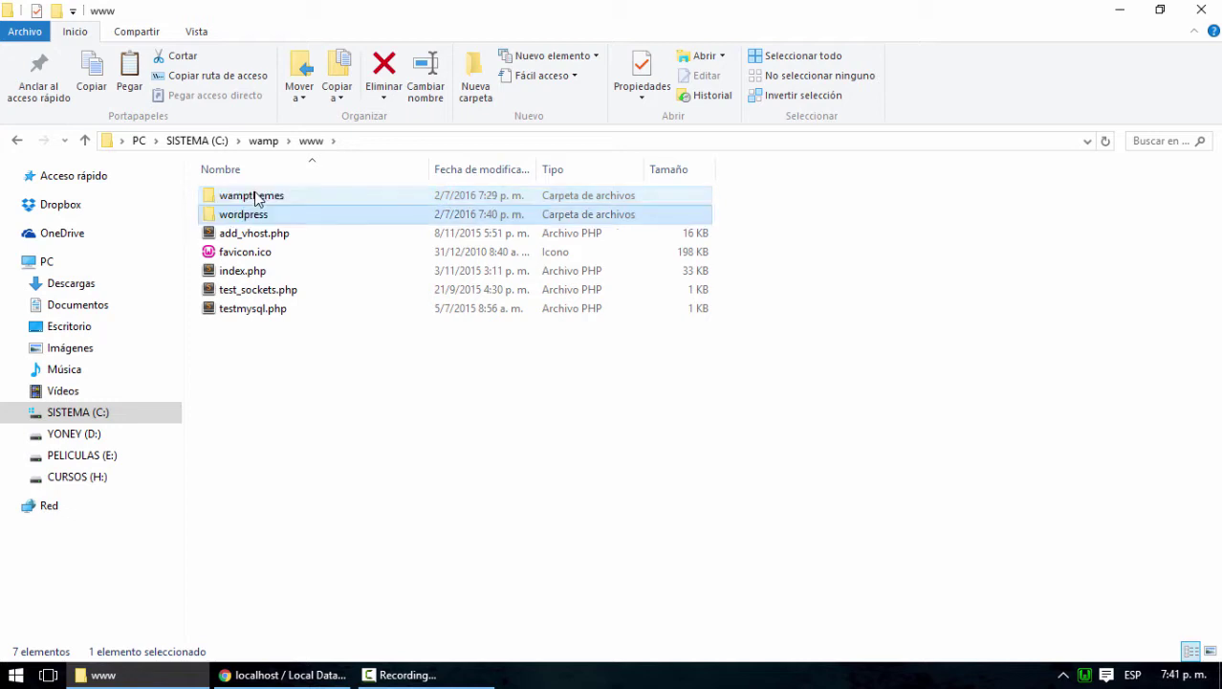
double_click(256, 216)
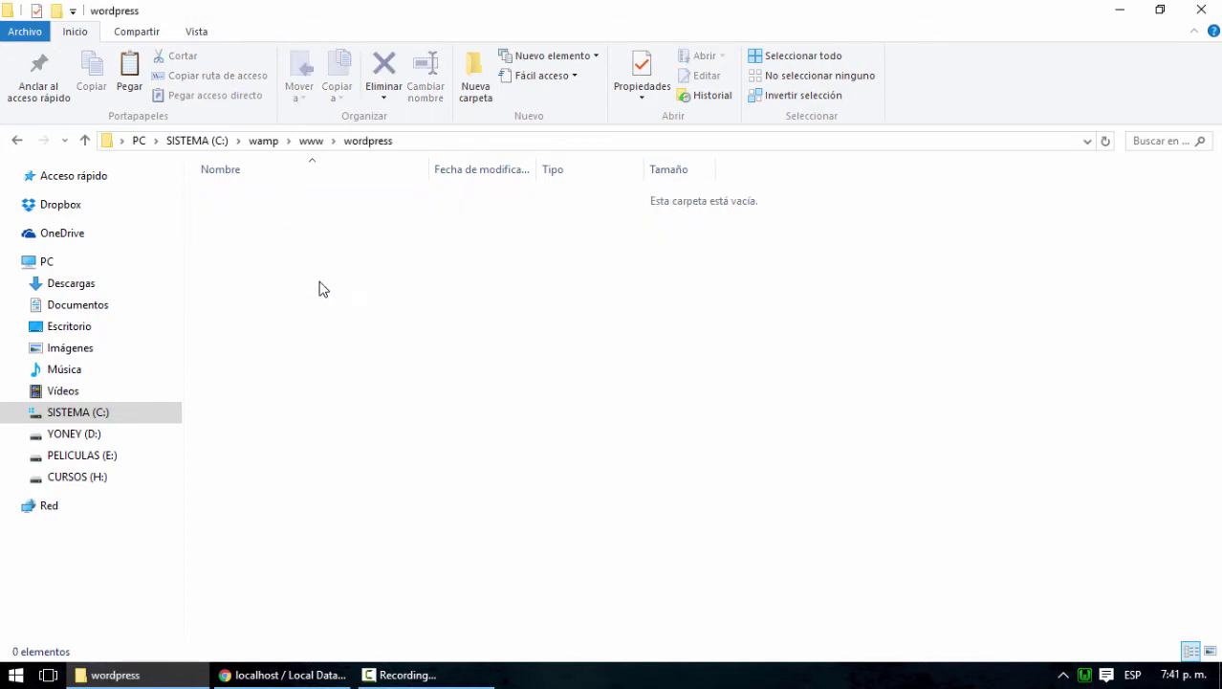
Paste wordpress-4.5.3.zip into the wordpress folder and use Extraer aquí on it
right_click(319, 284)
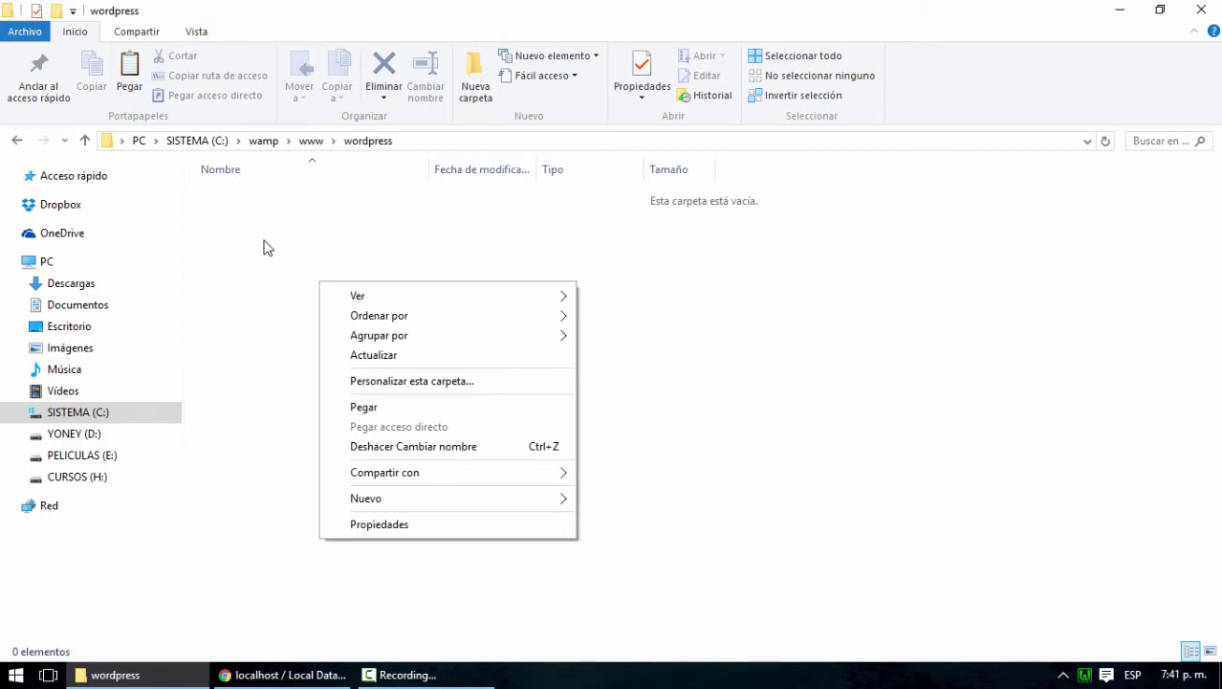
click(382, 405)
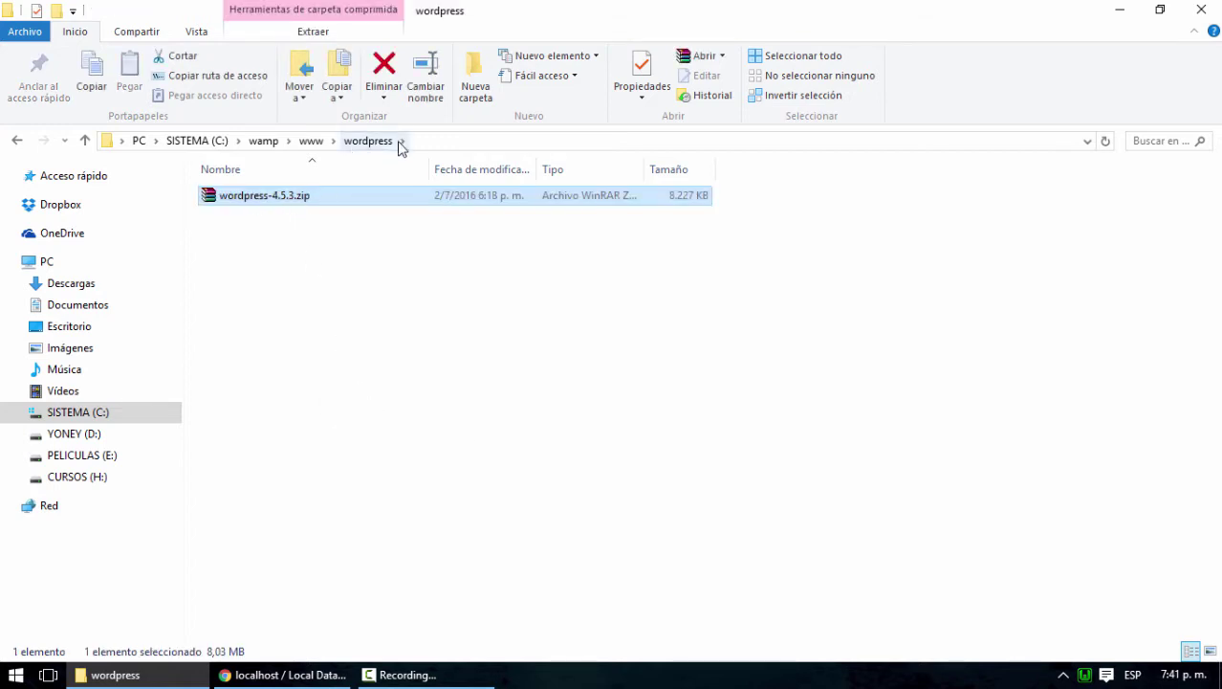
right_click(231, 203)
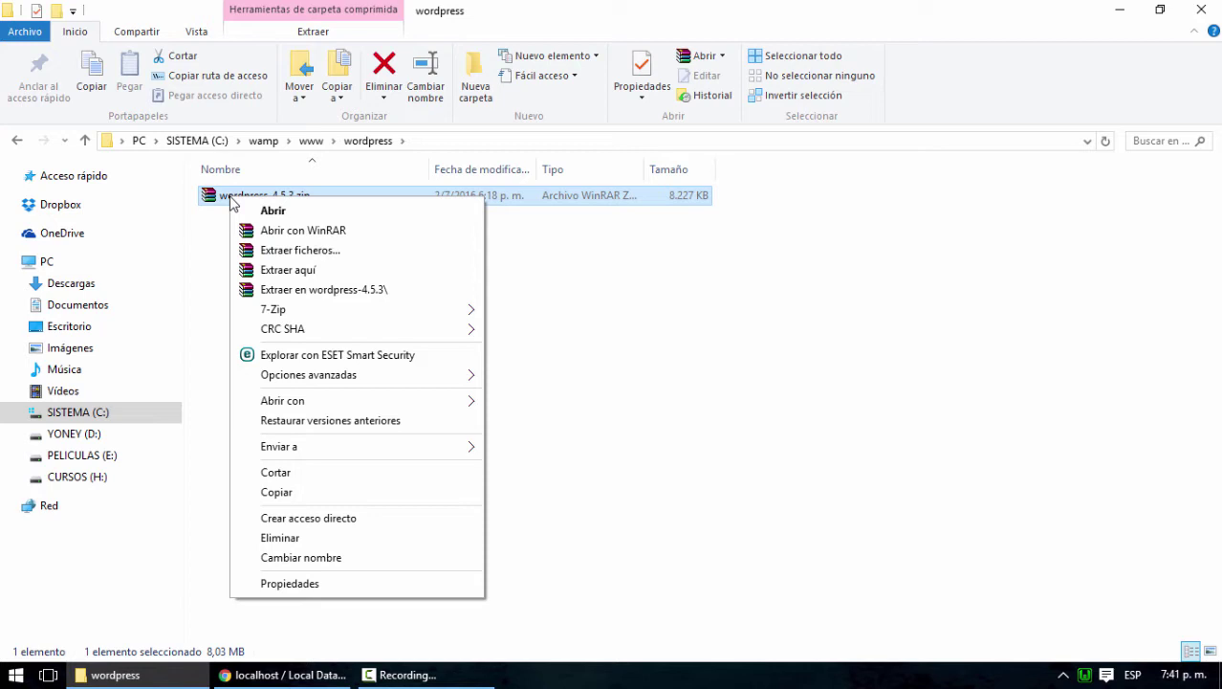
click(311, 273)
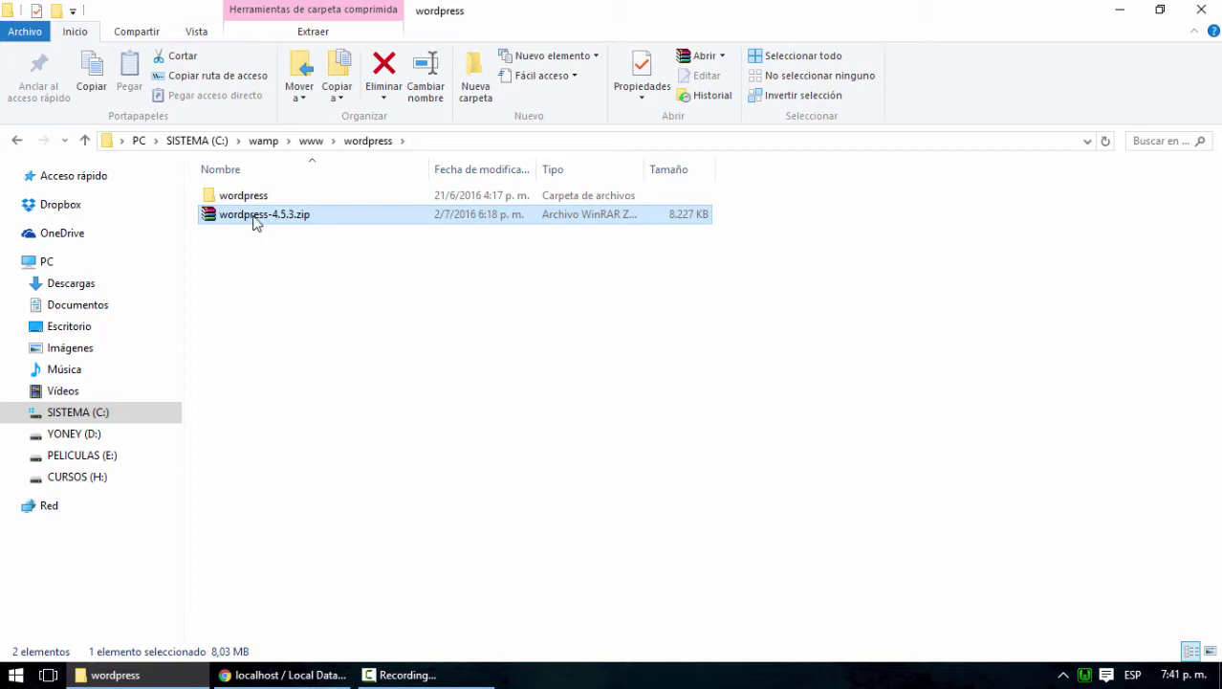
Paste the zip into www and reopen the wordpress folder
click(311, 143)
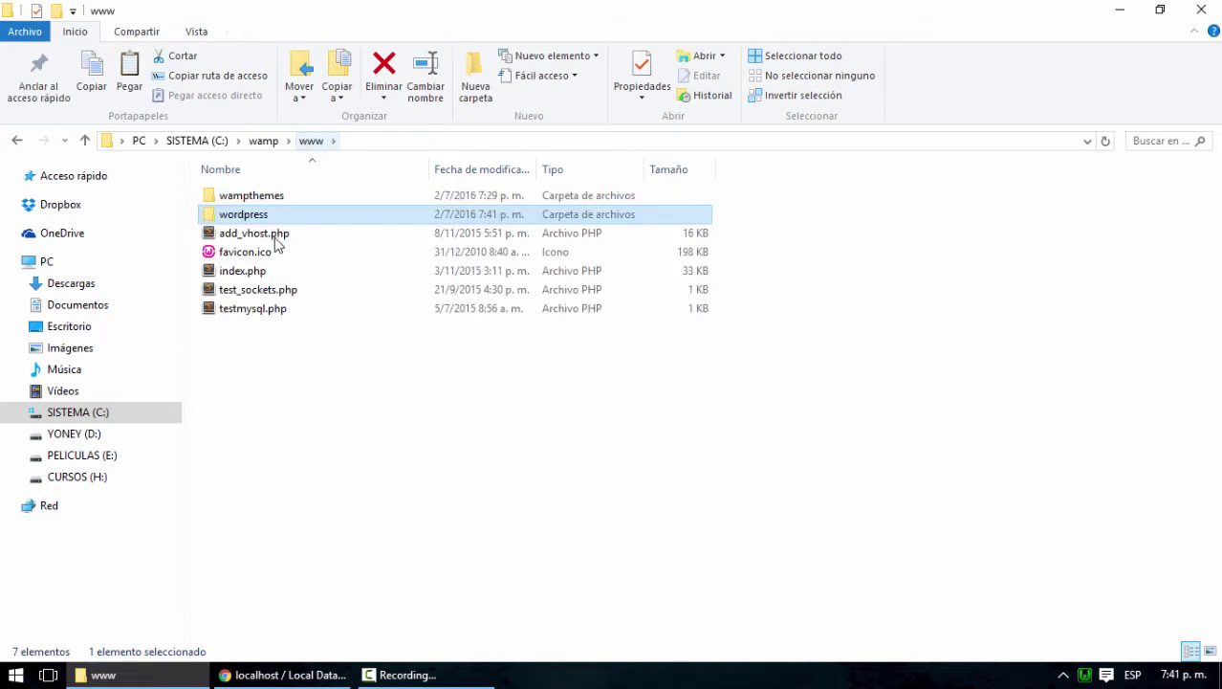
click(343, 340)
key(ctrl+v)
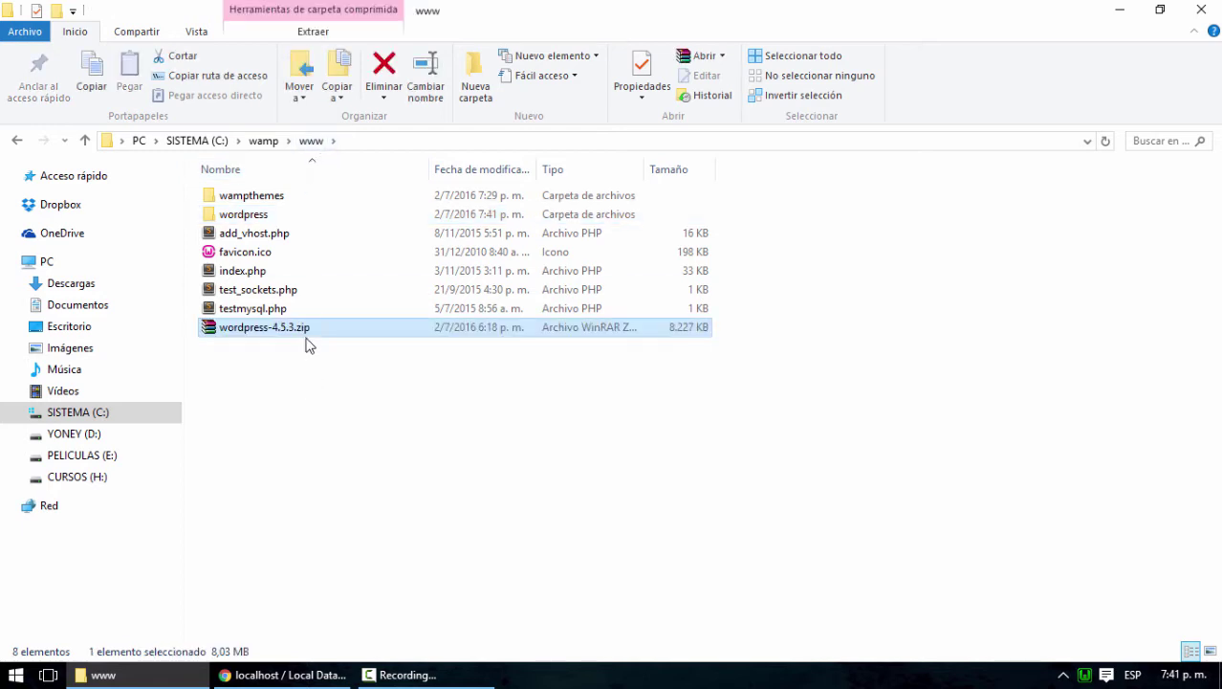
double_click(255, 217)
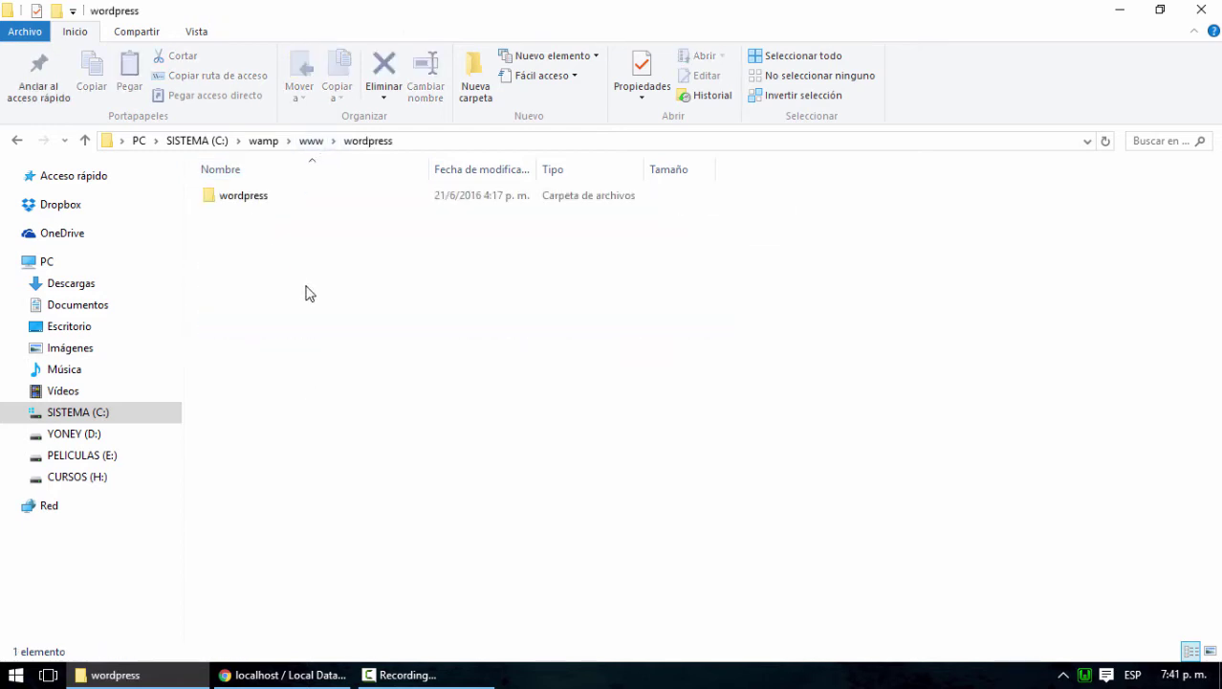
Move the 19 extracted WordPress items up into www\wordpress and delete the empty inner folder
double_click(253, 199)
drag(354, 585, 228, 195)
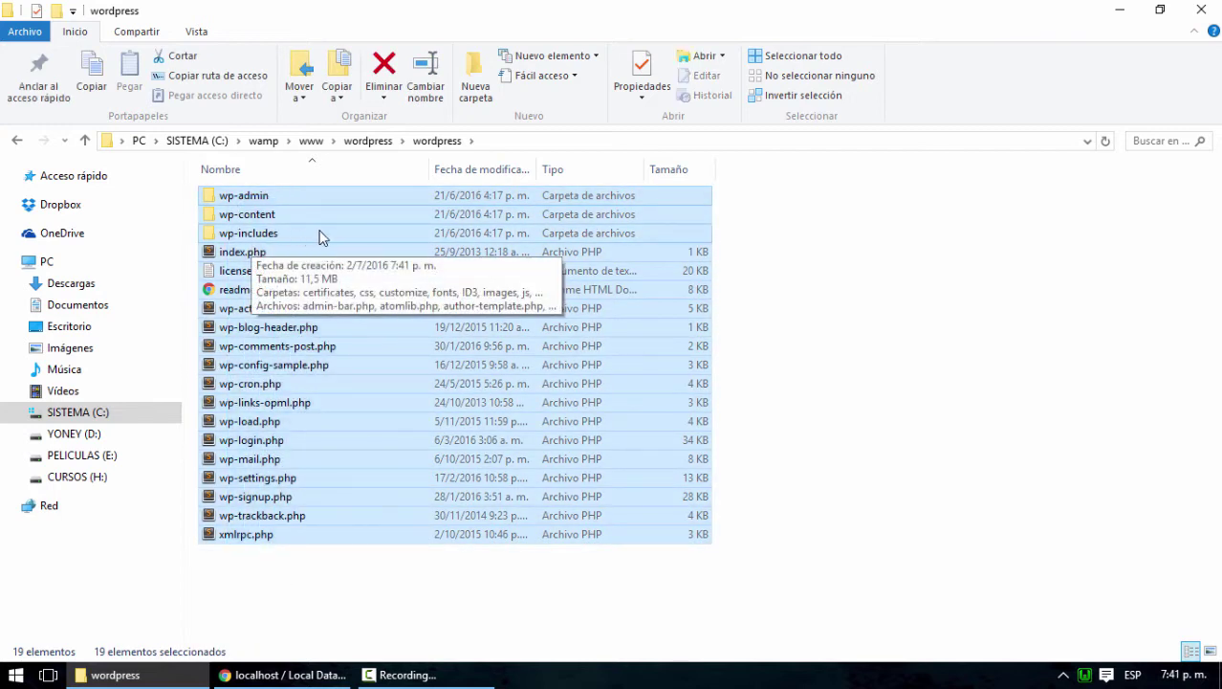
click(366, 140)
click(346, 347)
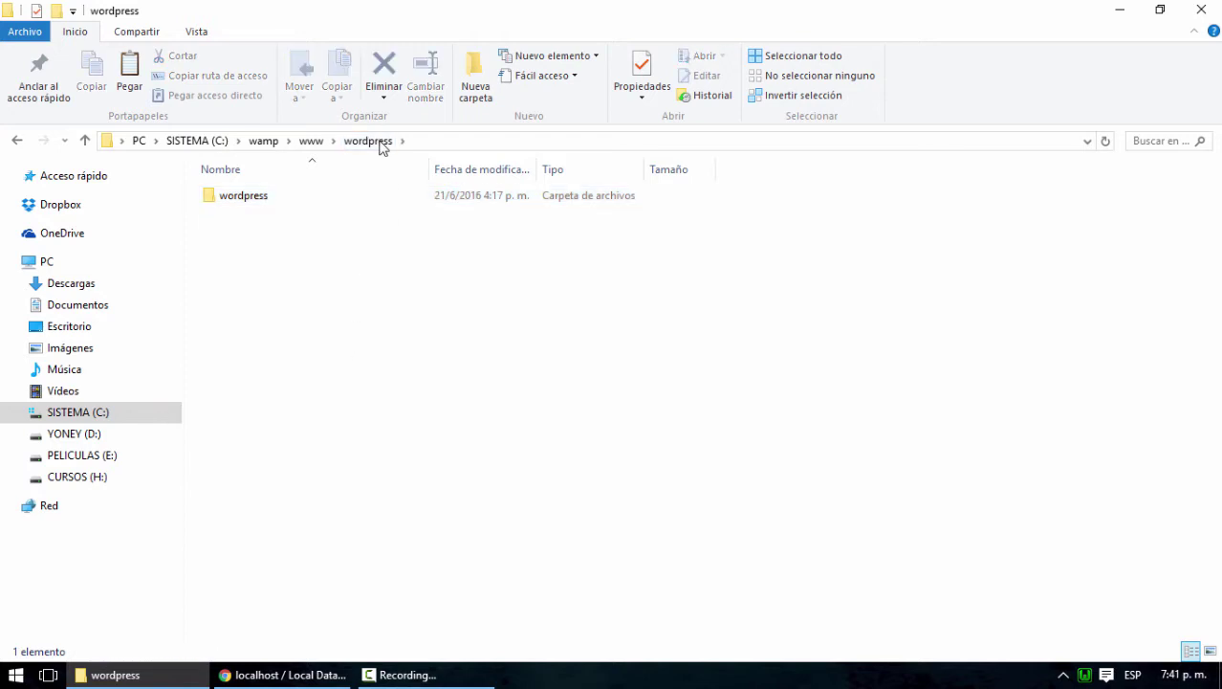
key(ctrl+v)
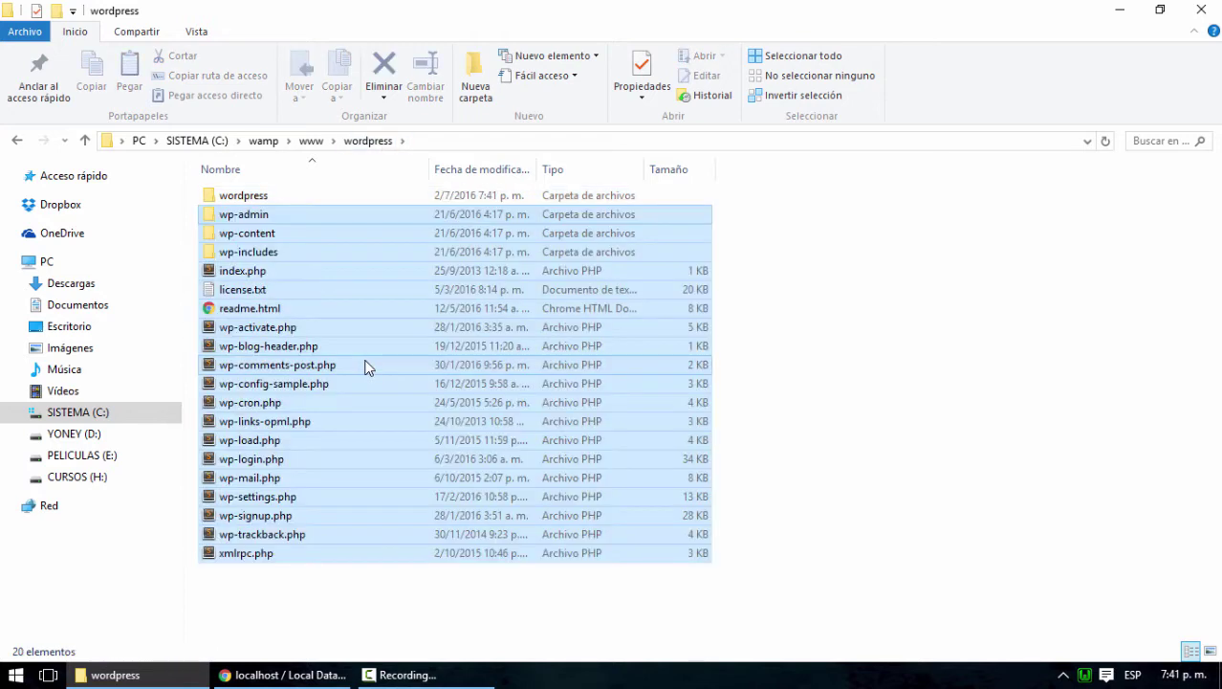
click(247, 196)
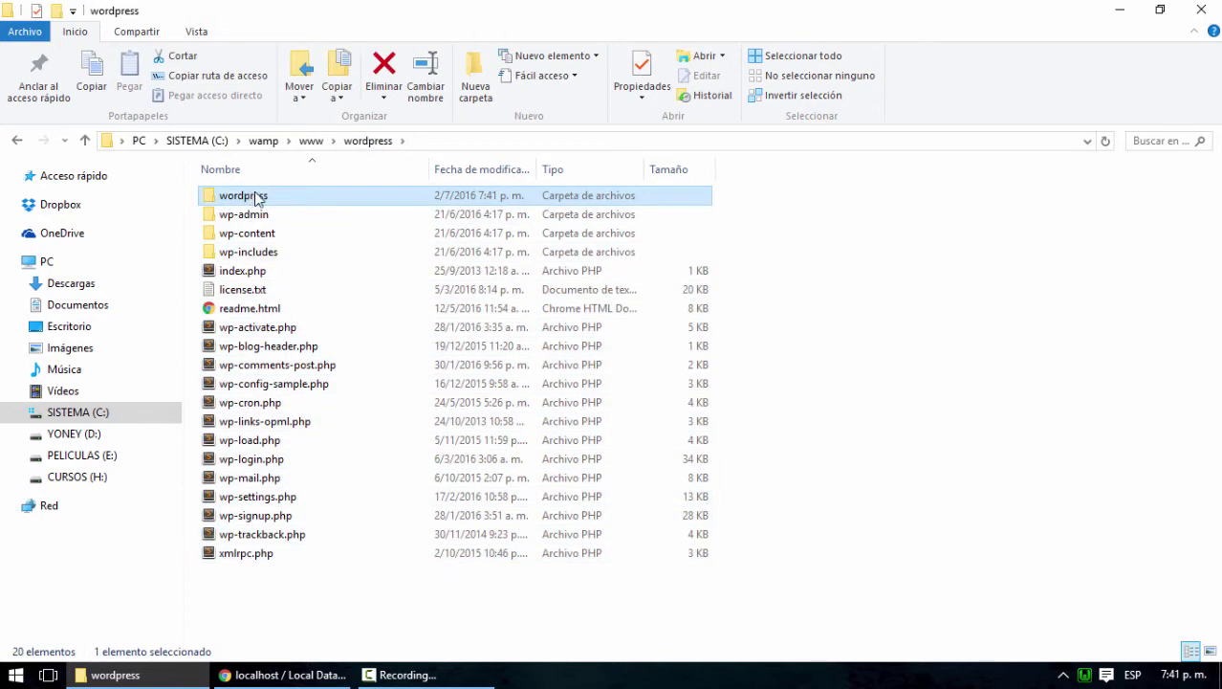
key(Delete)
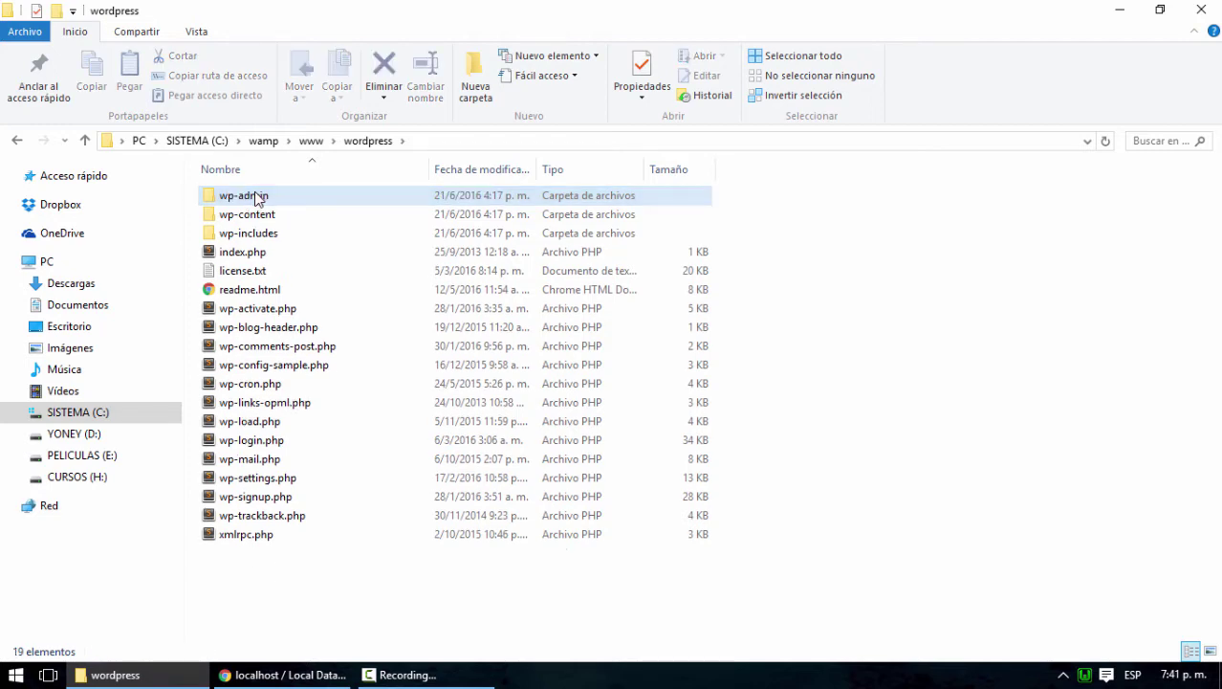
Open a new Chrome tab, then return File Explorer to the www folder
click(255, 675)
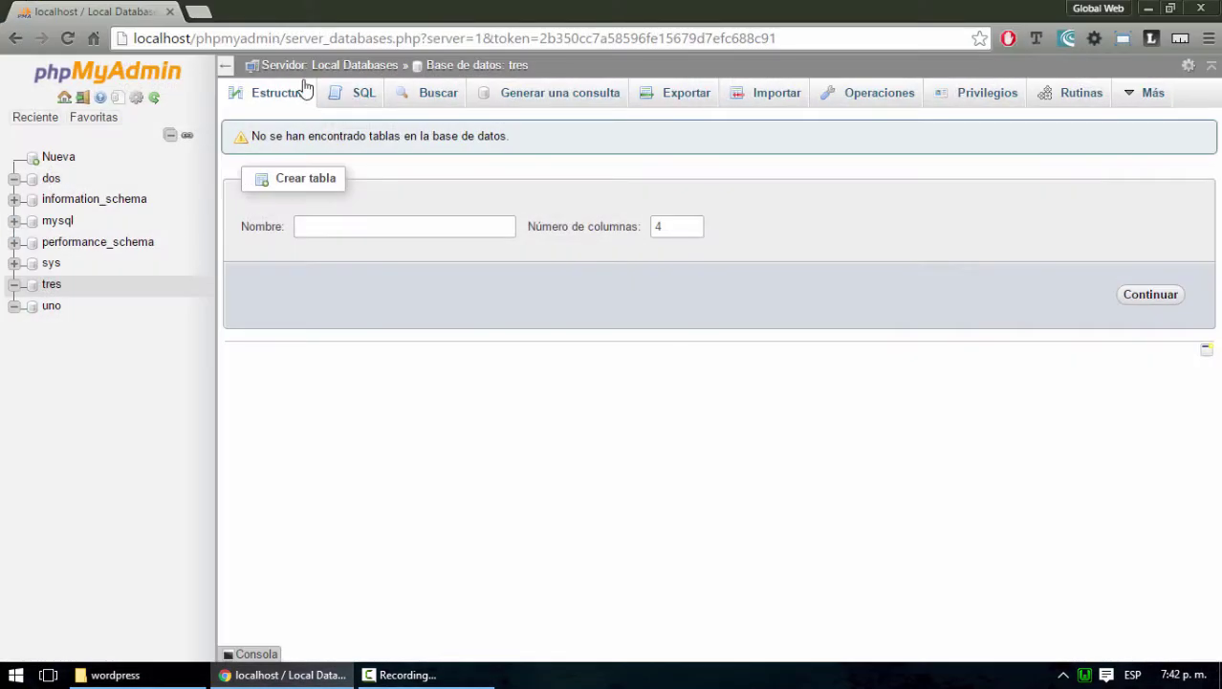
click(199, 13)
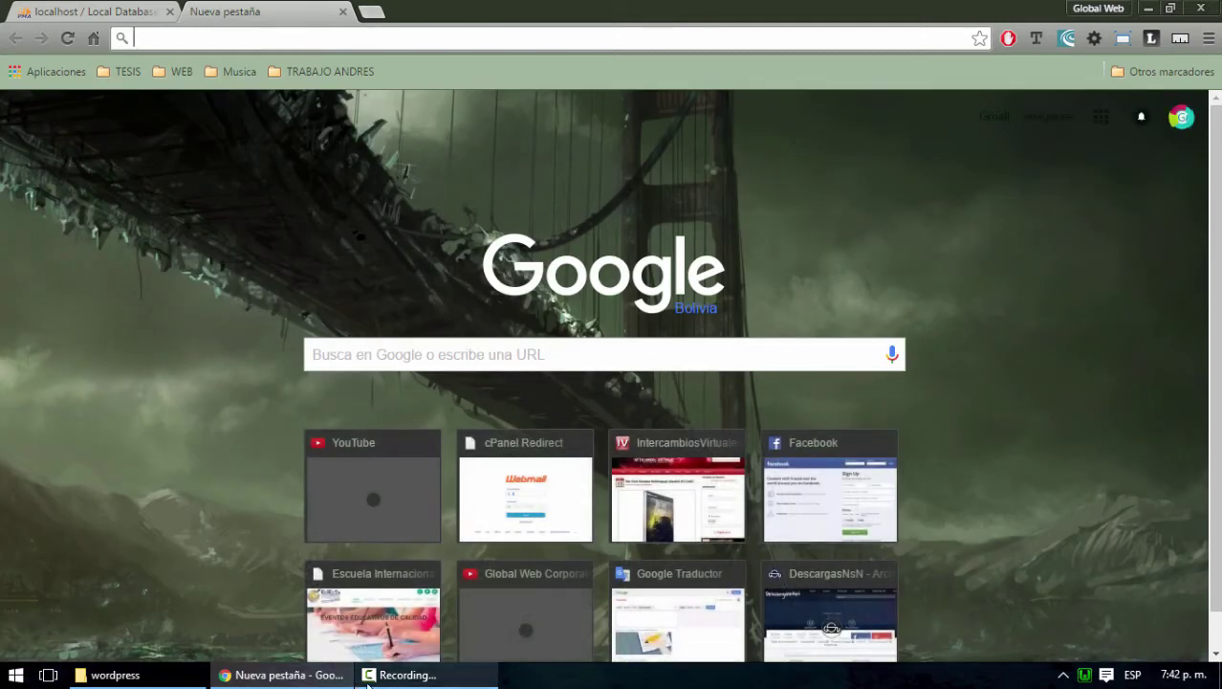
click(110, 675)
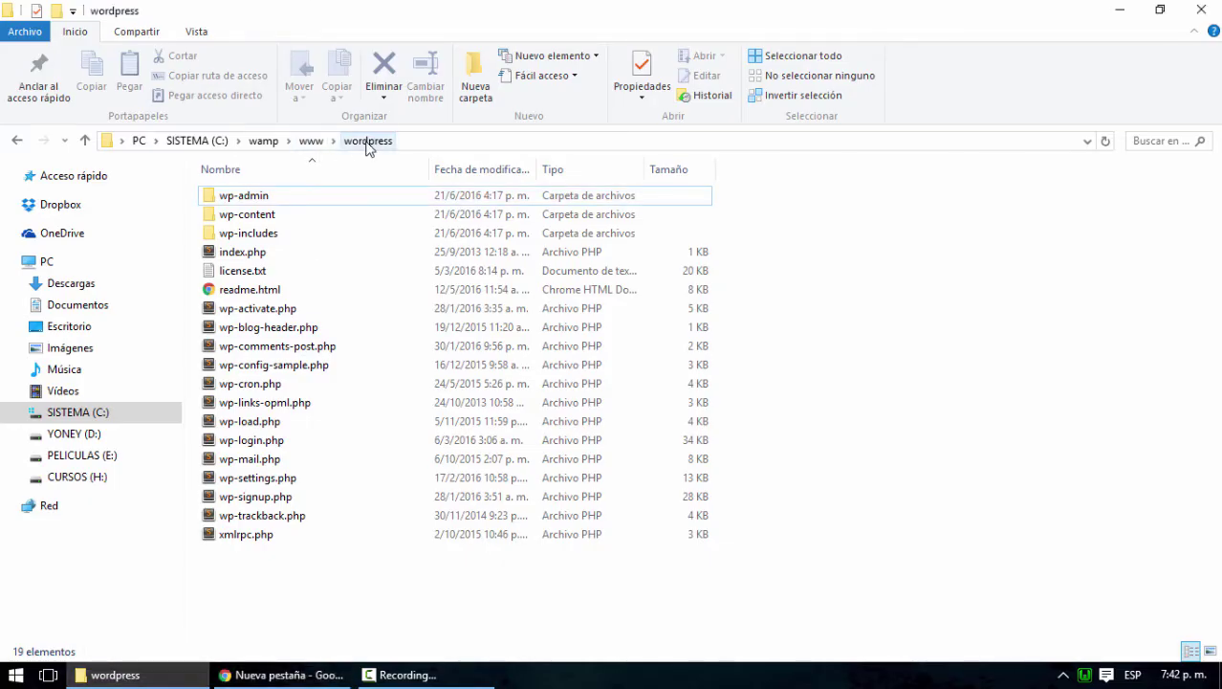
click(311, 141)
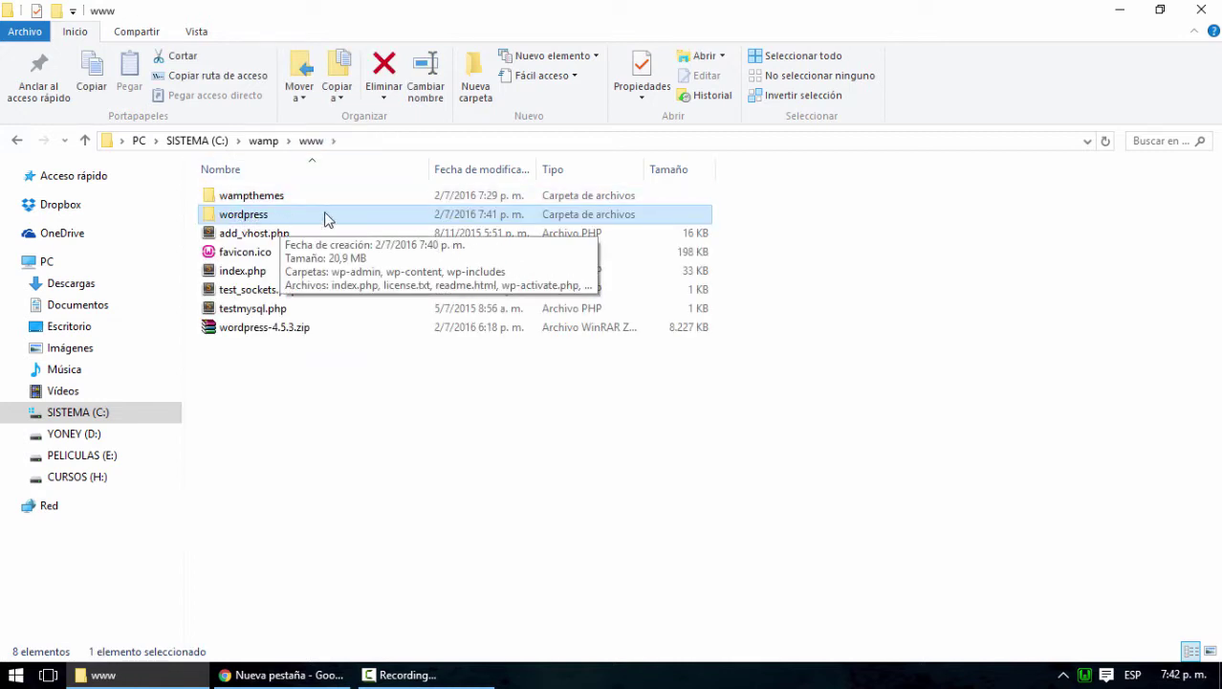
Load localhost/wordpress in Chrome and continue the installer in Español
click(1110, 12)
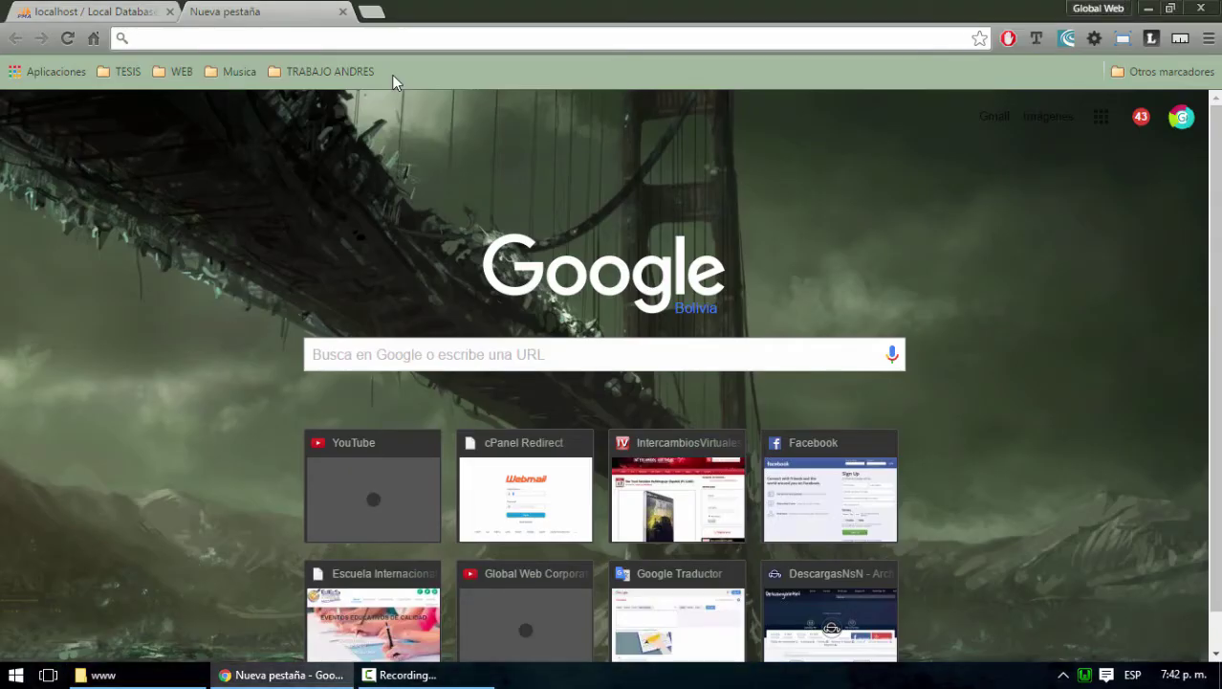
text(localhost)
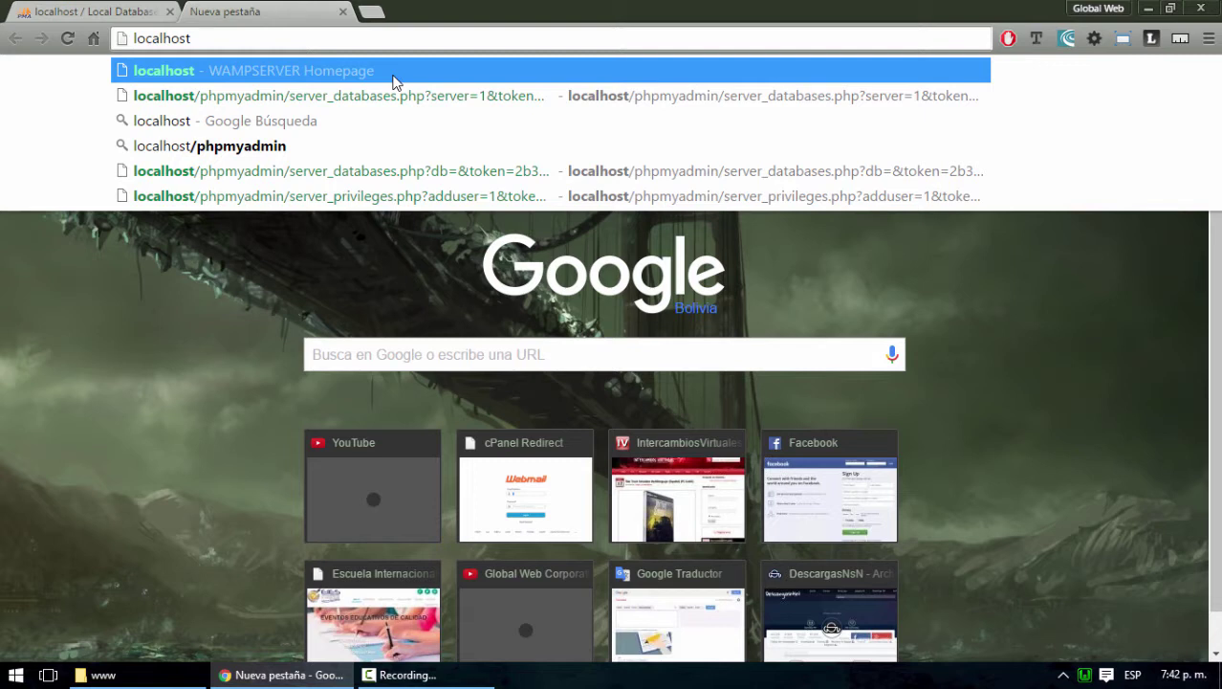
text(/wordpress)
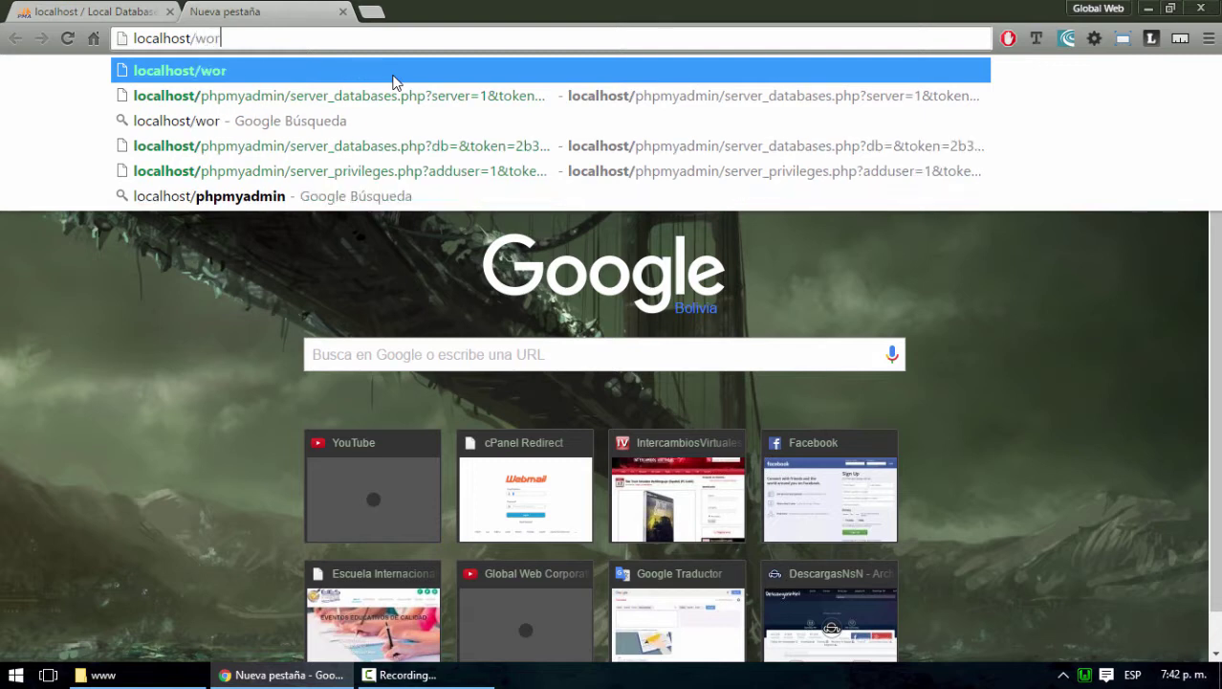
key(Return)
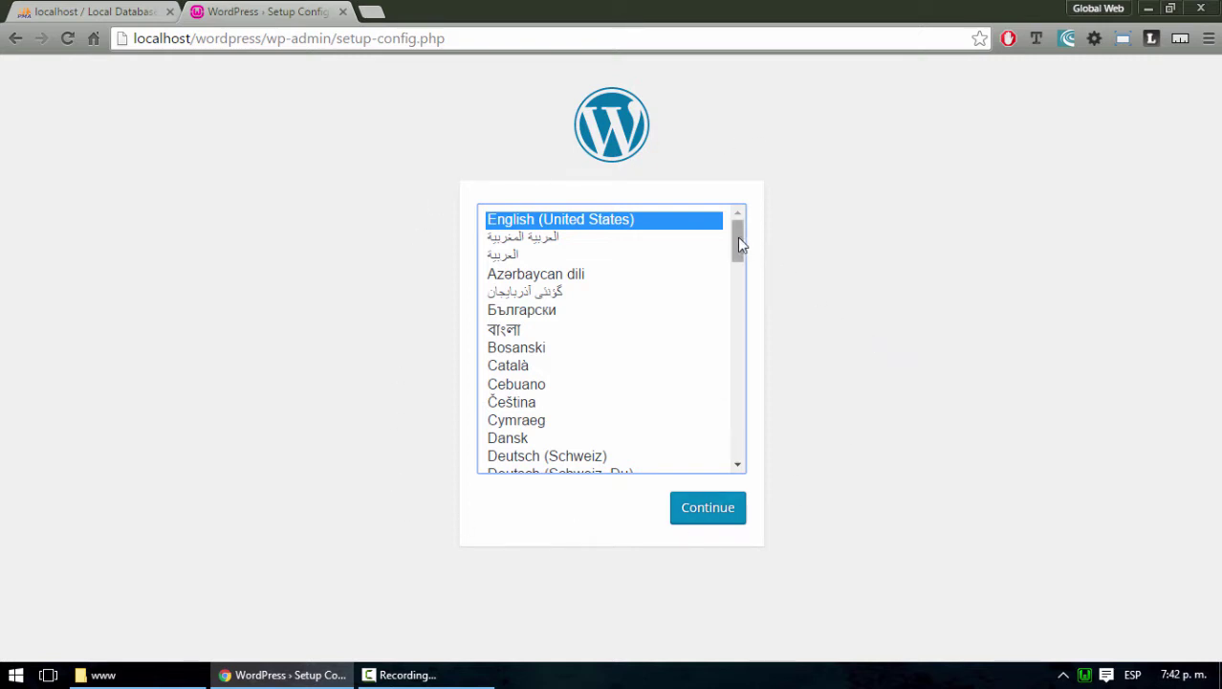
drag(739, 246, 735, 278)
click(525, 408)
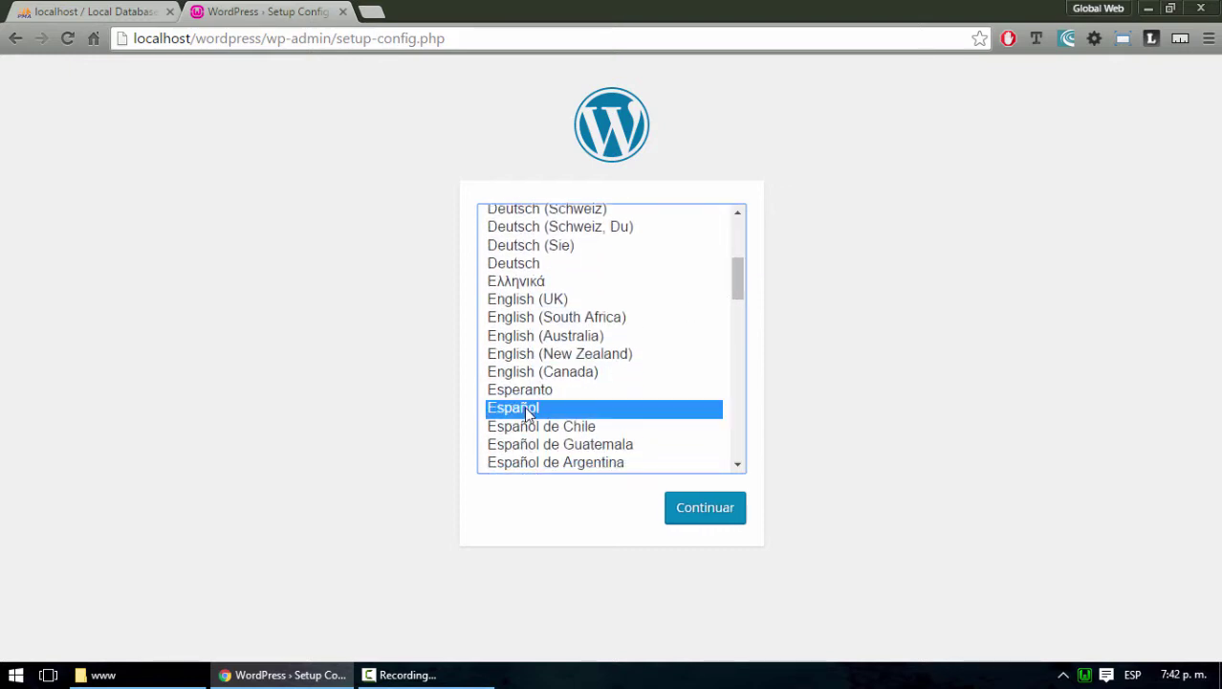
click(683, 510)
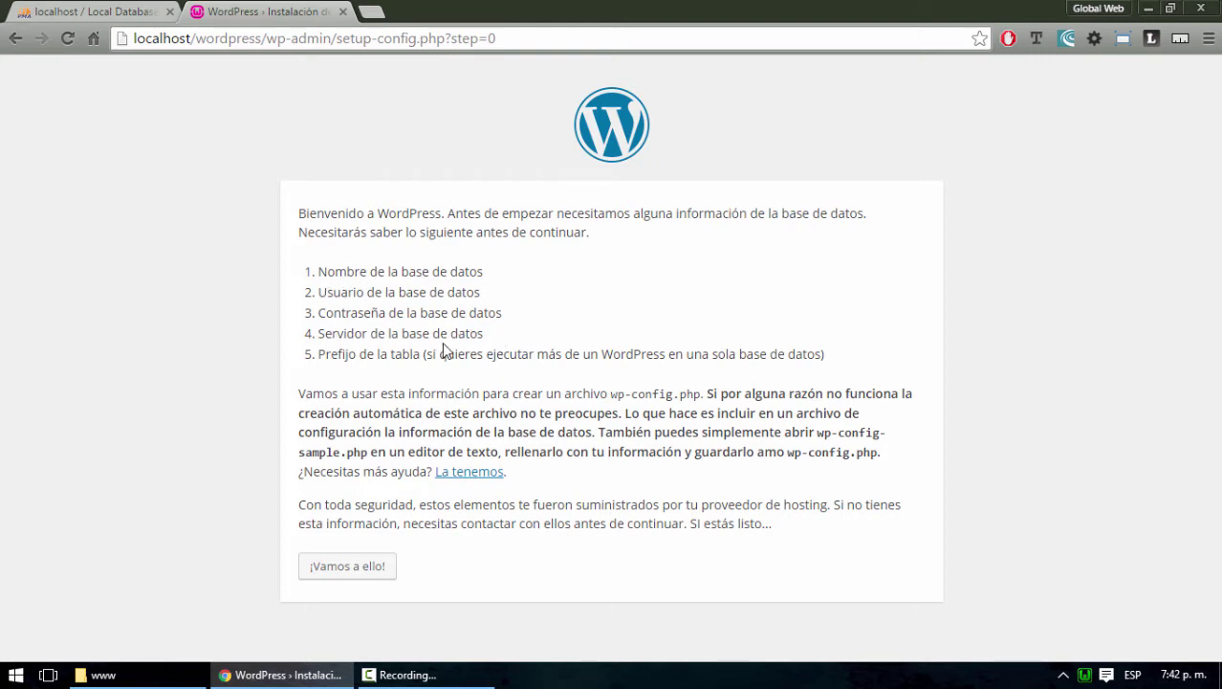
Enter database name uno plus the database username and password in the WordPress setup form
click(355, 580)
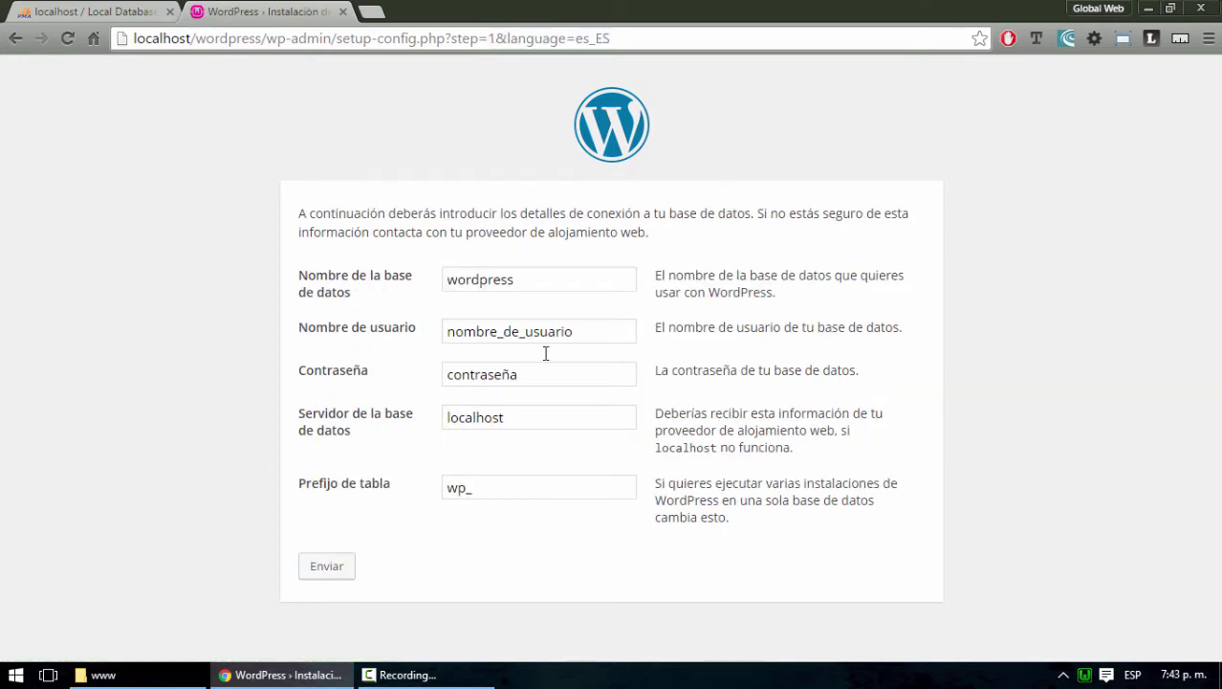
drag(524, 281, 409, 286)
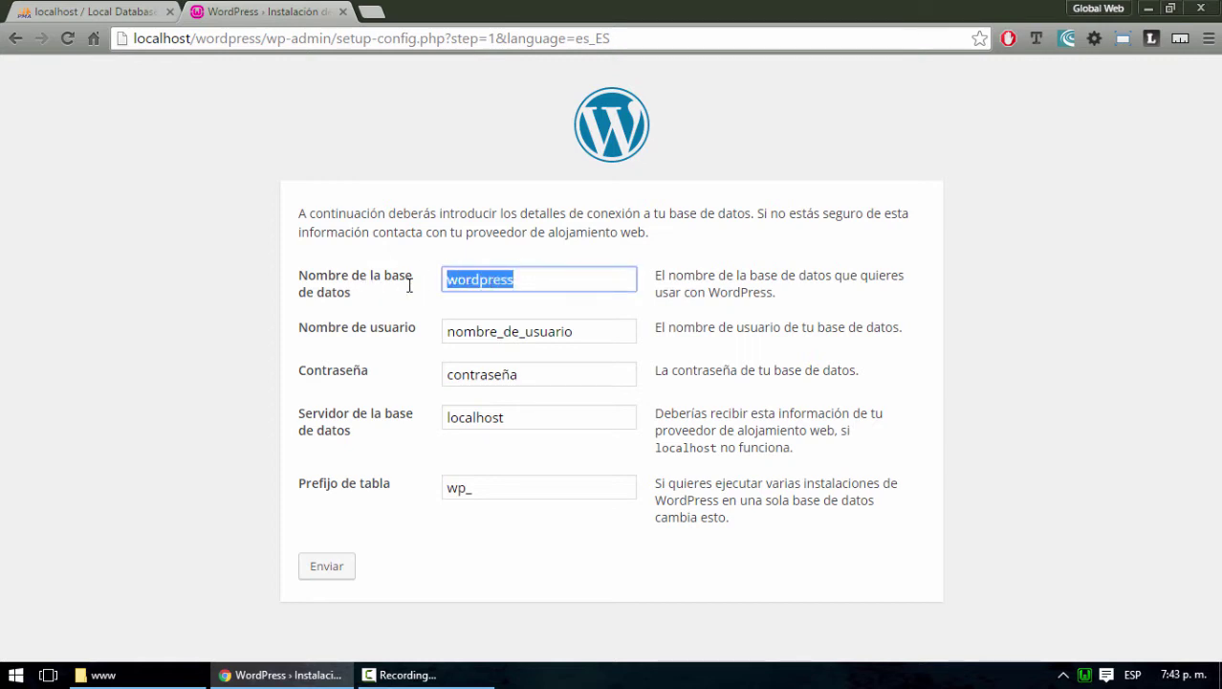
text(uno)
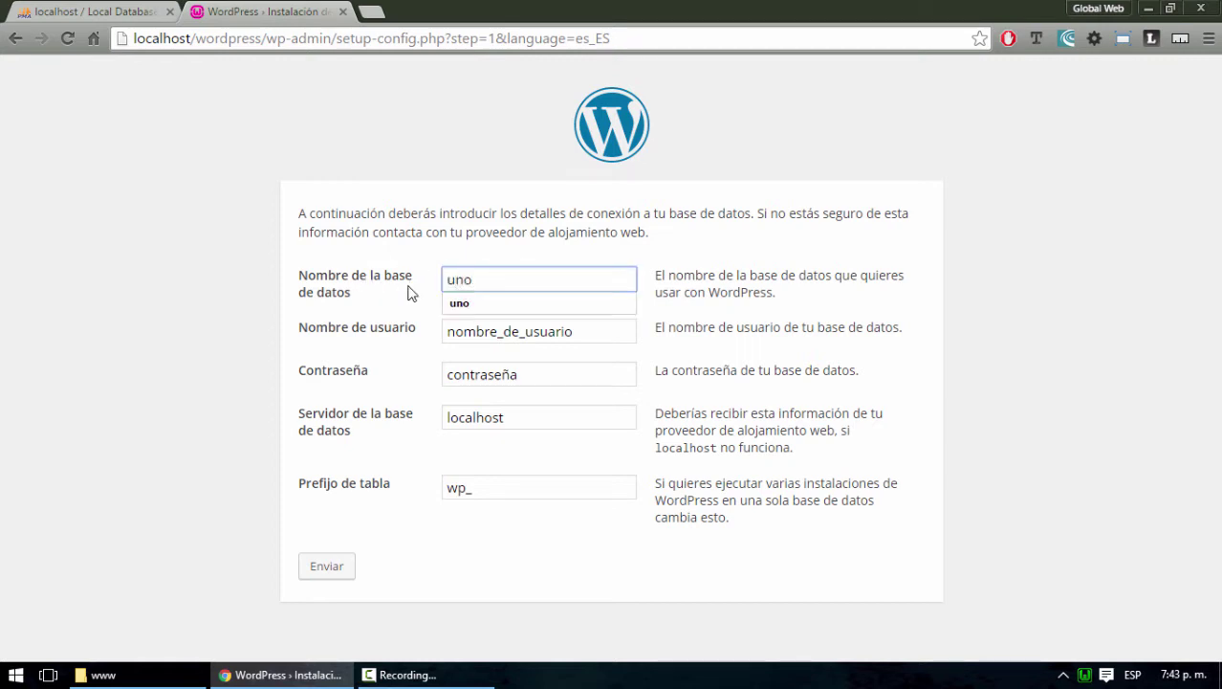
key(Tab)
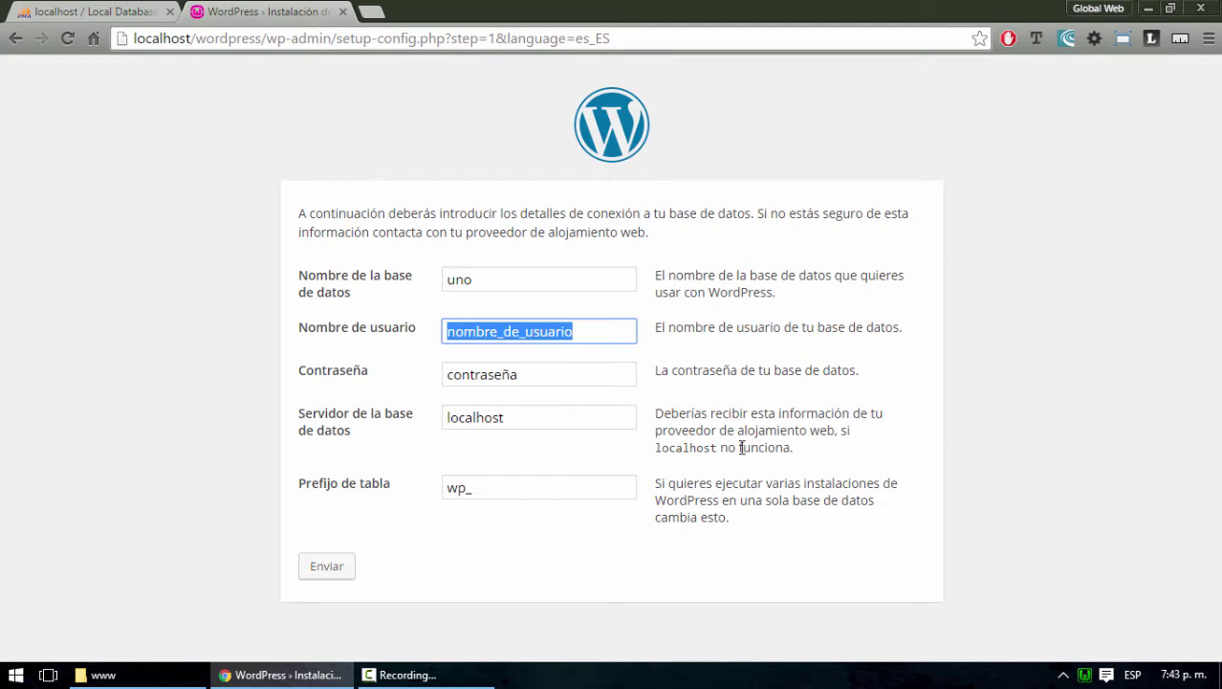
click(104, 11)
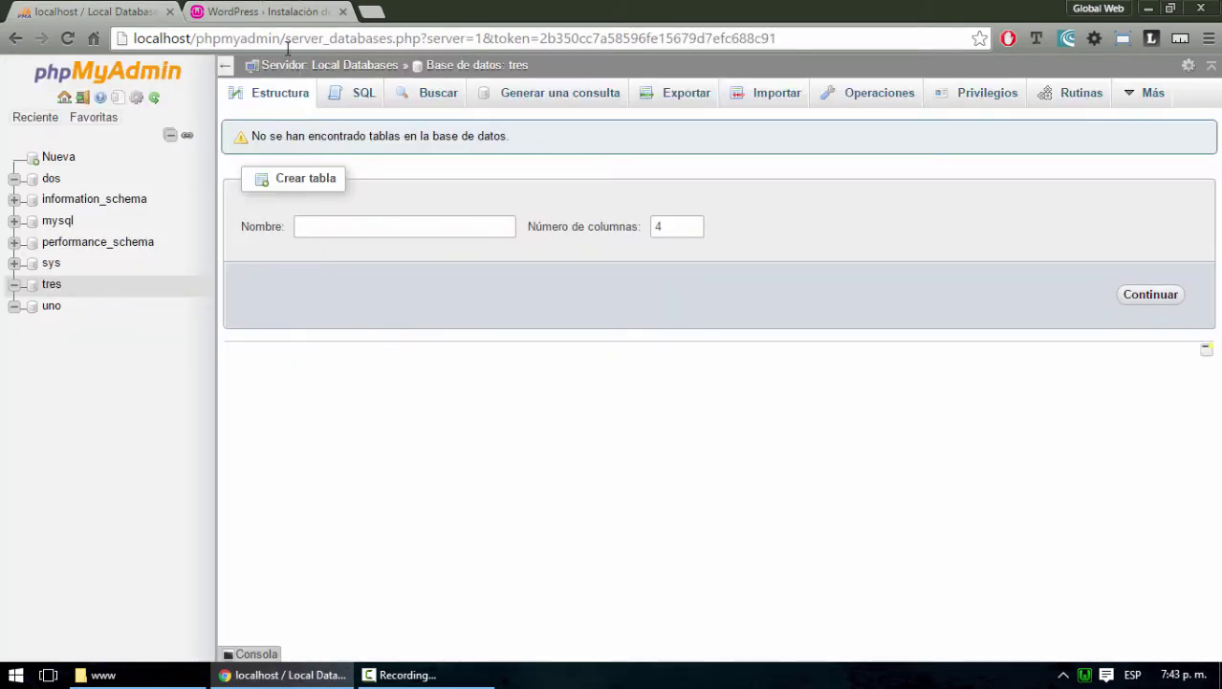
click(287, 9)
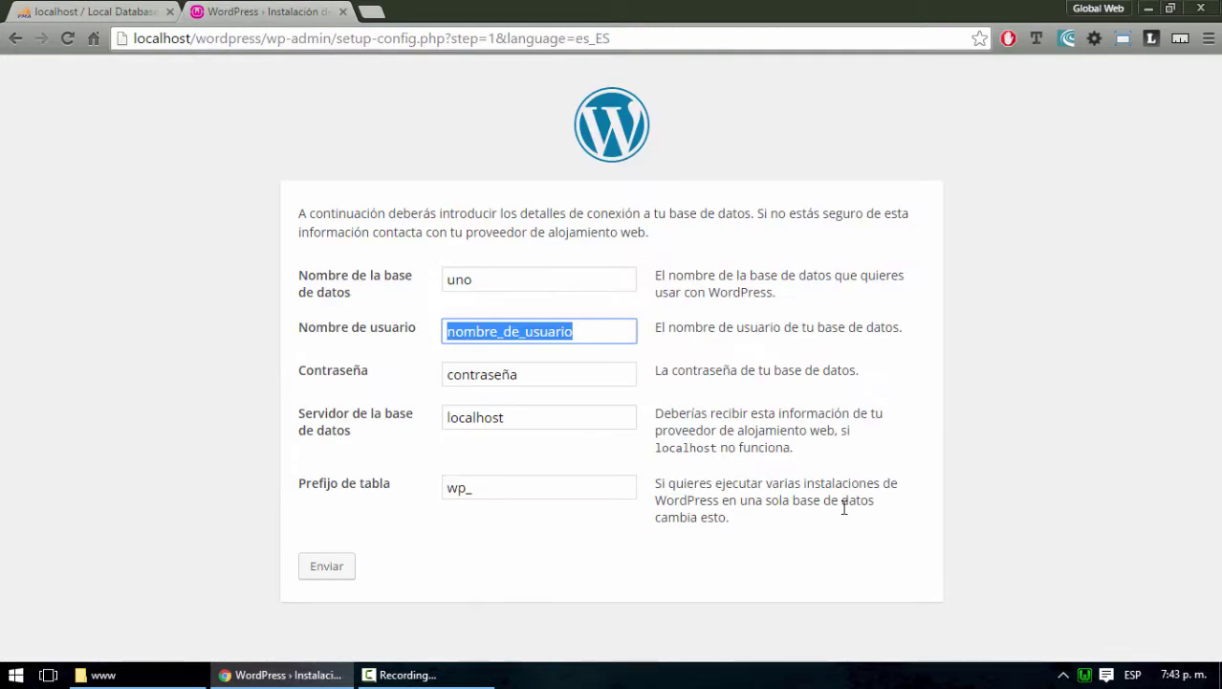
key(Tab)
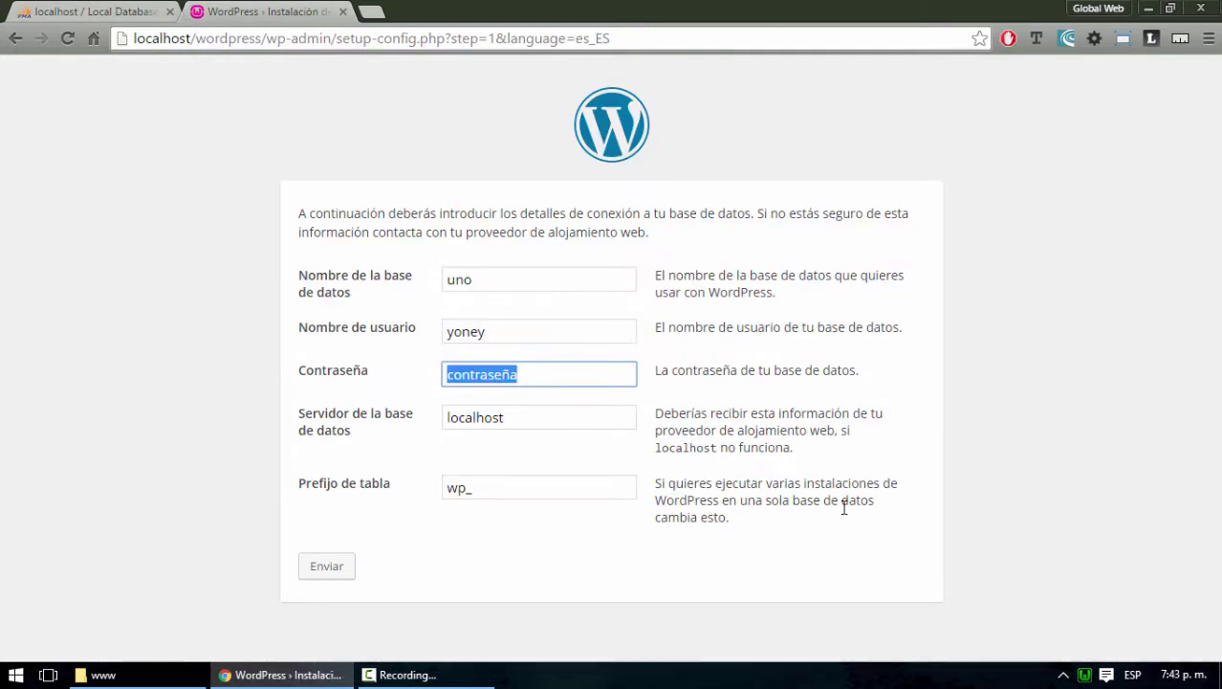
key(Tab)
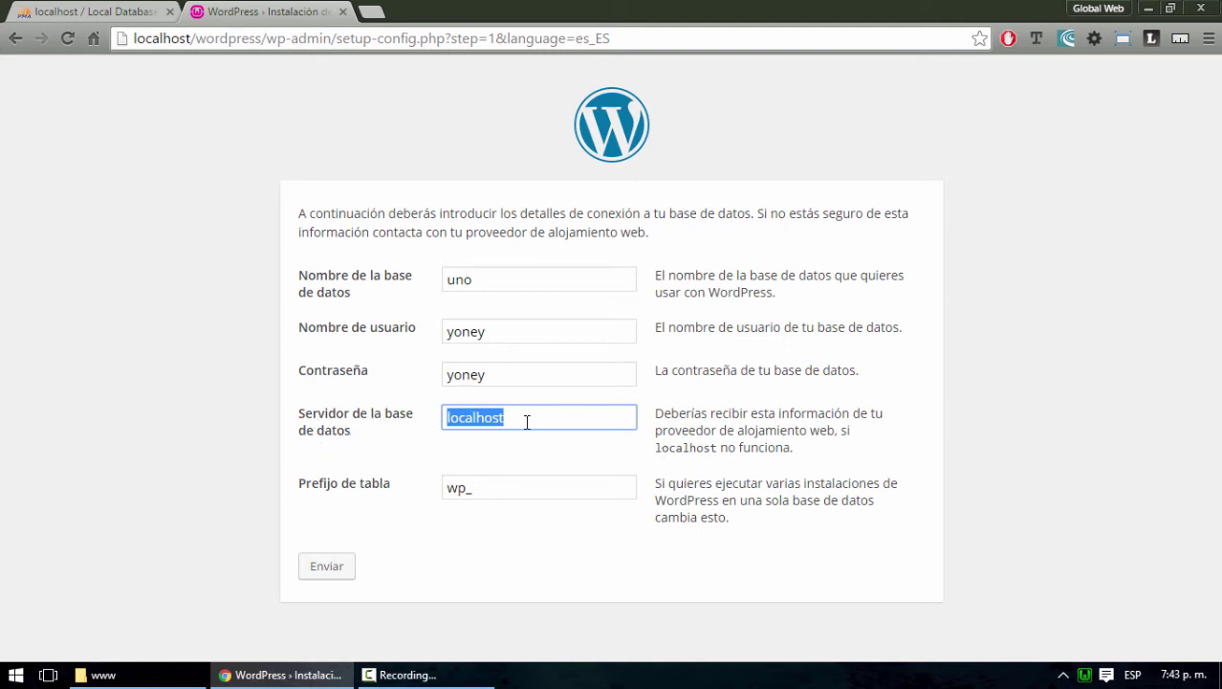
Recheck the databases in phpMyAdmin, then restore the table prefix to wp_
click(139, 9)
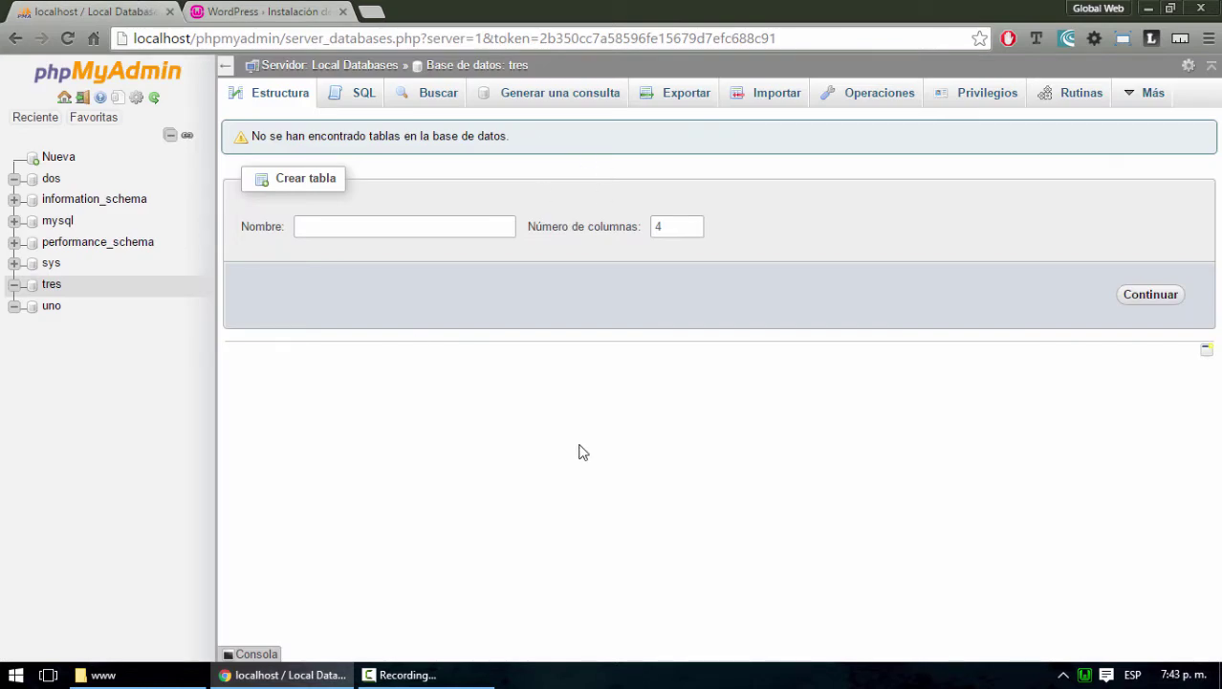
click(266, 11)
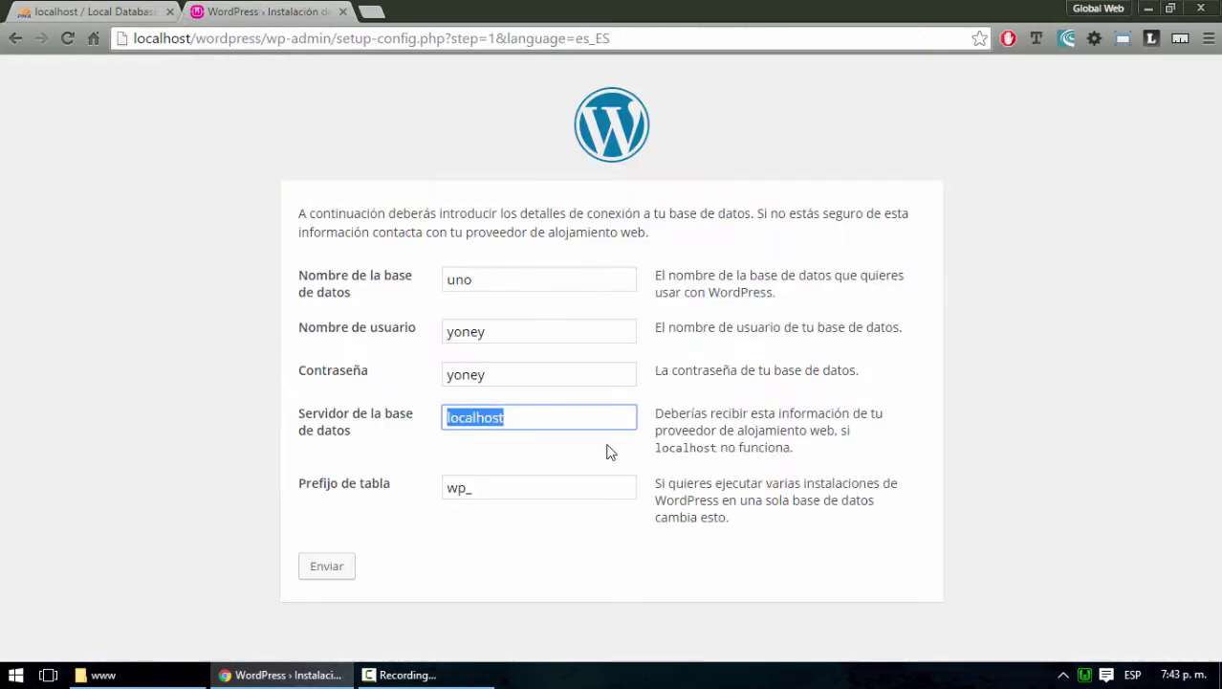
click(465, 488)
text(asdfasdfasdf)
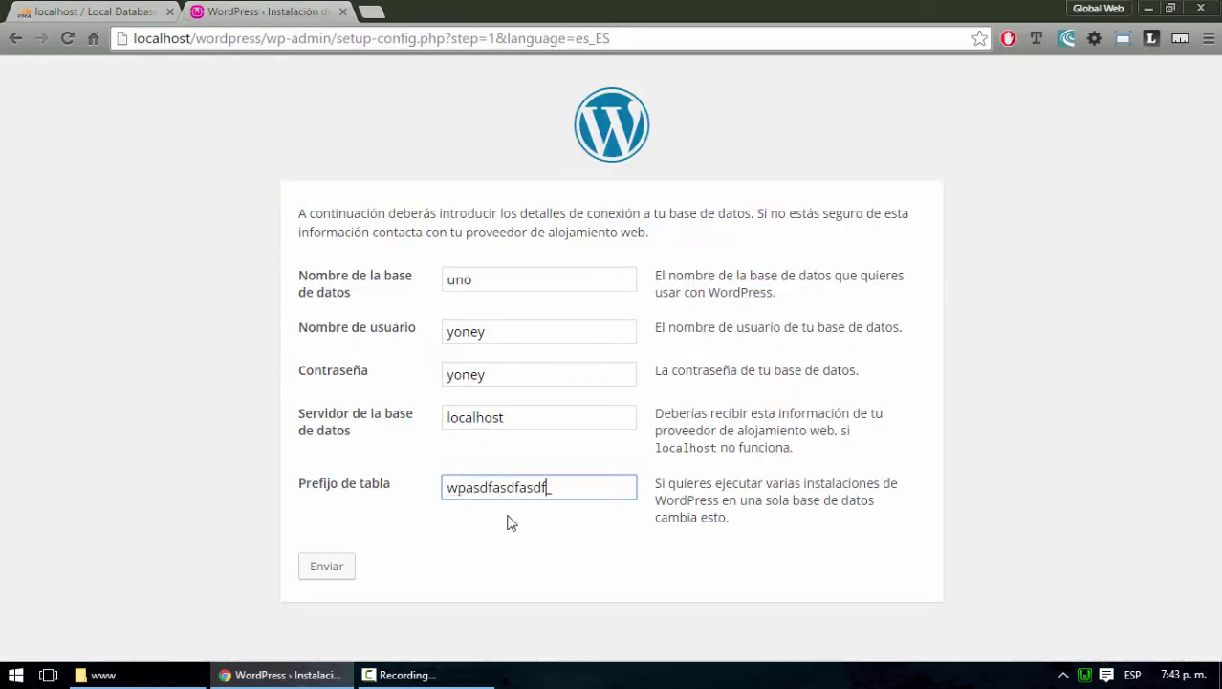
key(BackSpace)
key(BackSpace)
key(BackSpace)
key(BackSpace)
key(BackSpace)
key(BackSpace)
key(BackSpace)
key(BackSpace)
key(BackSpace)
key(BackSpace)
key(BackSpace)
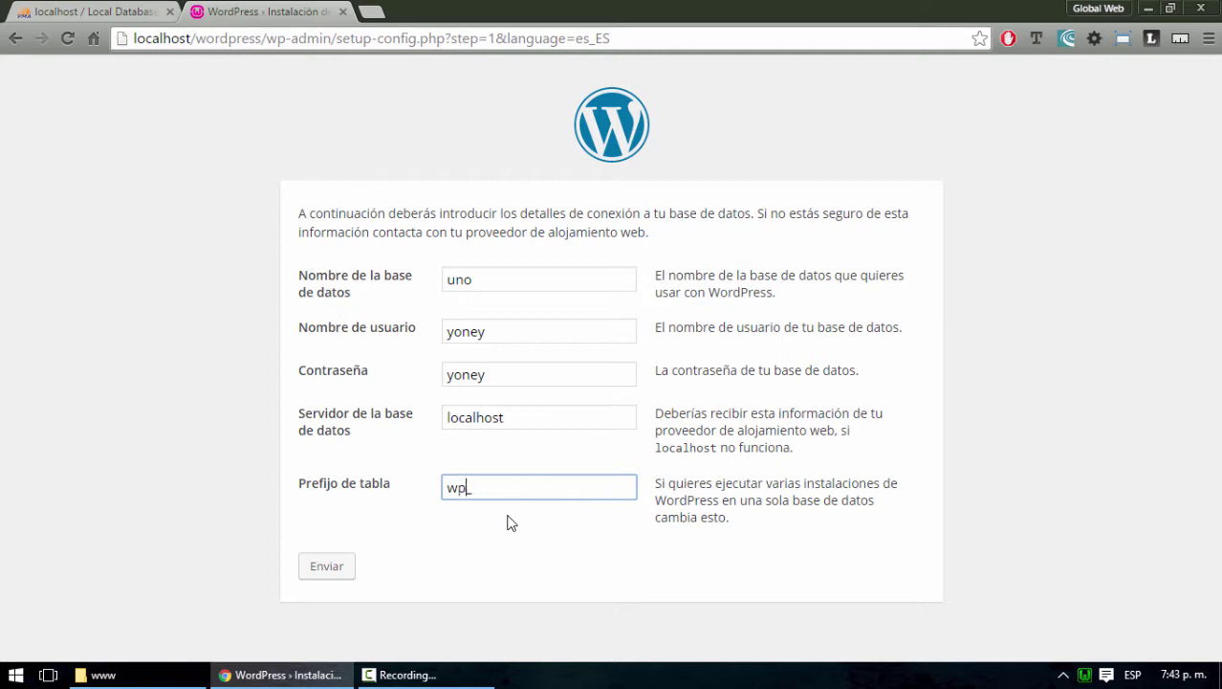
click(528, 493)
Submit the connection details, run the installation and enter the site title Libros Gratis
click(337, 569)
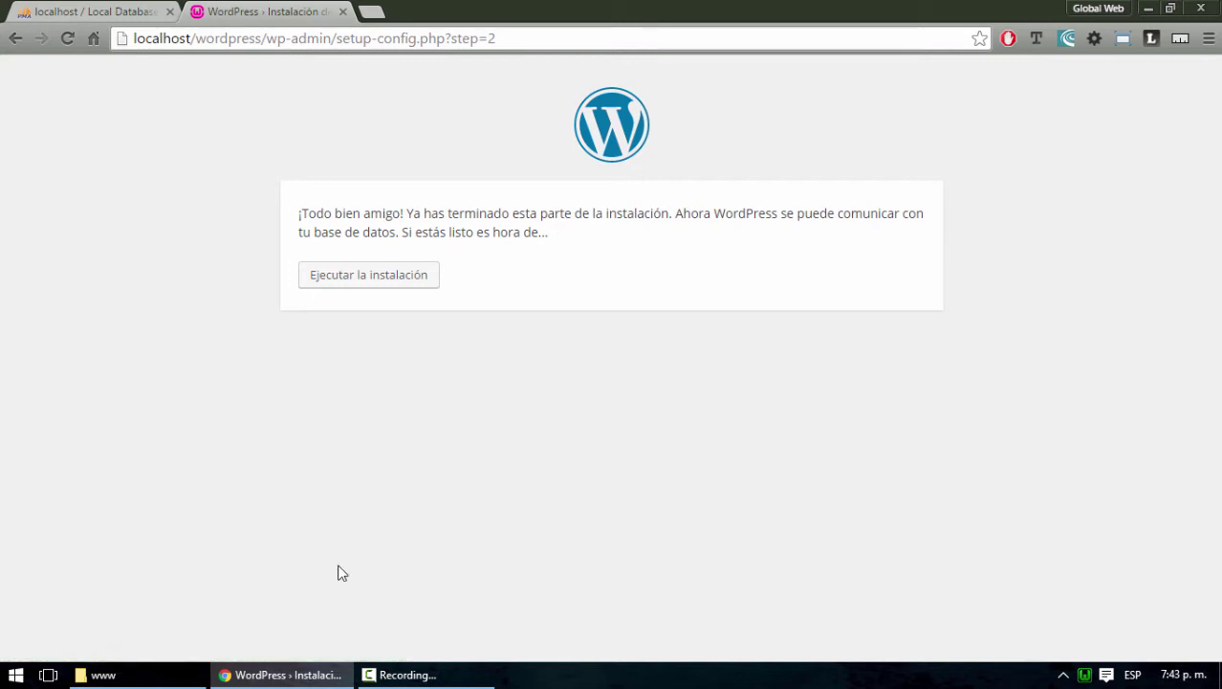
click(394, 283)
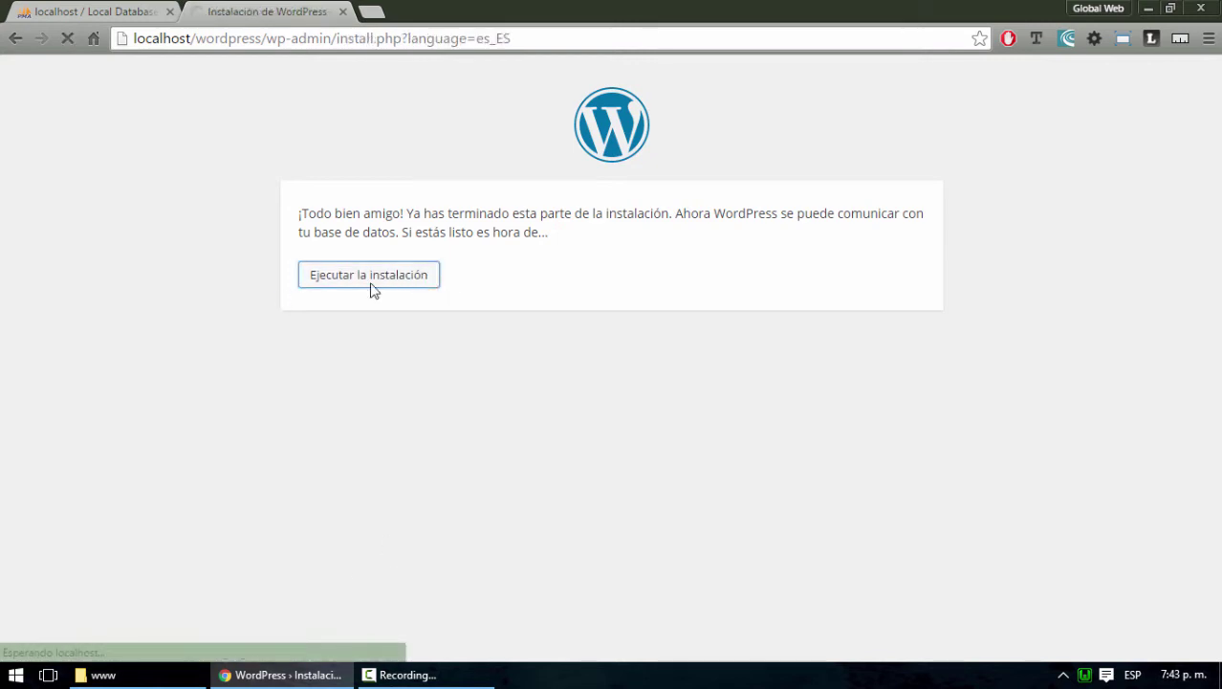
scroll(668, 447, down, 2)
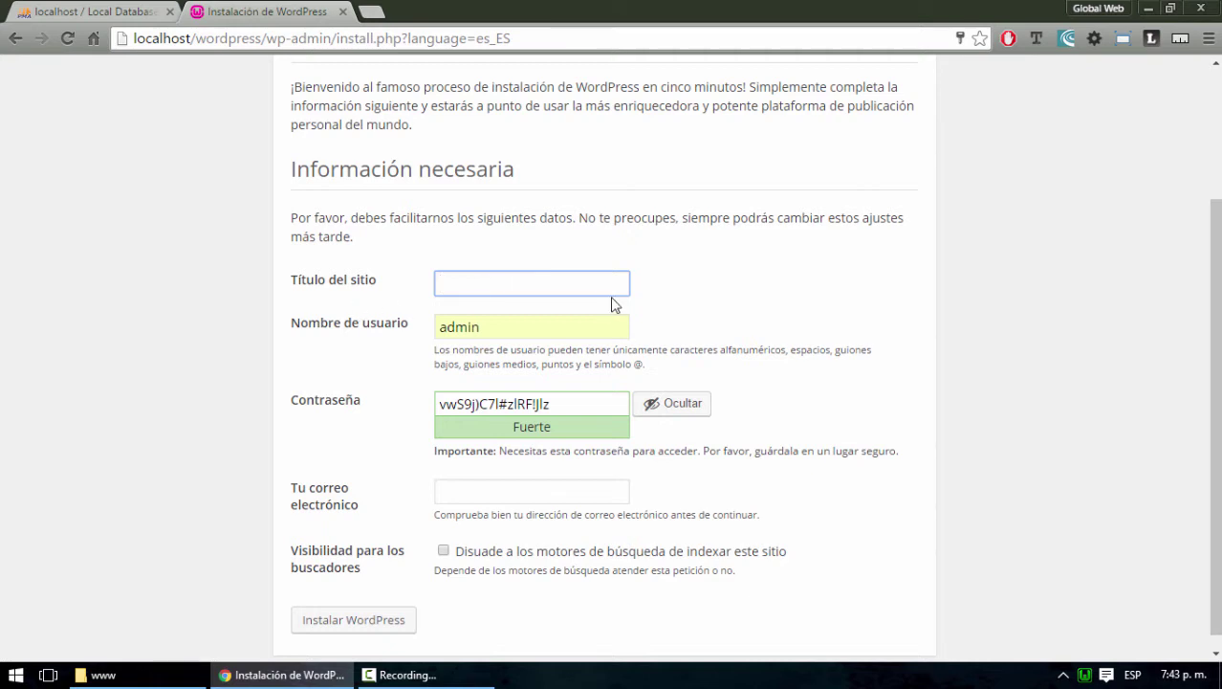
text(Libros Gratis)
key(Tab)
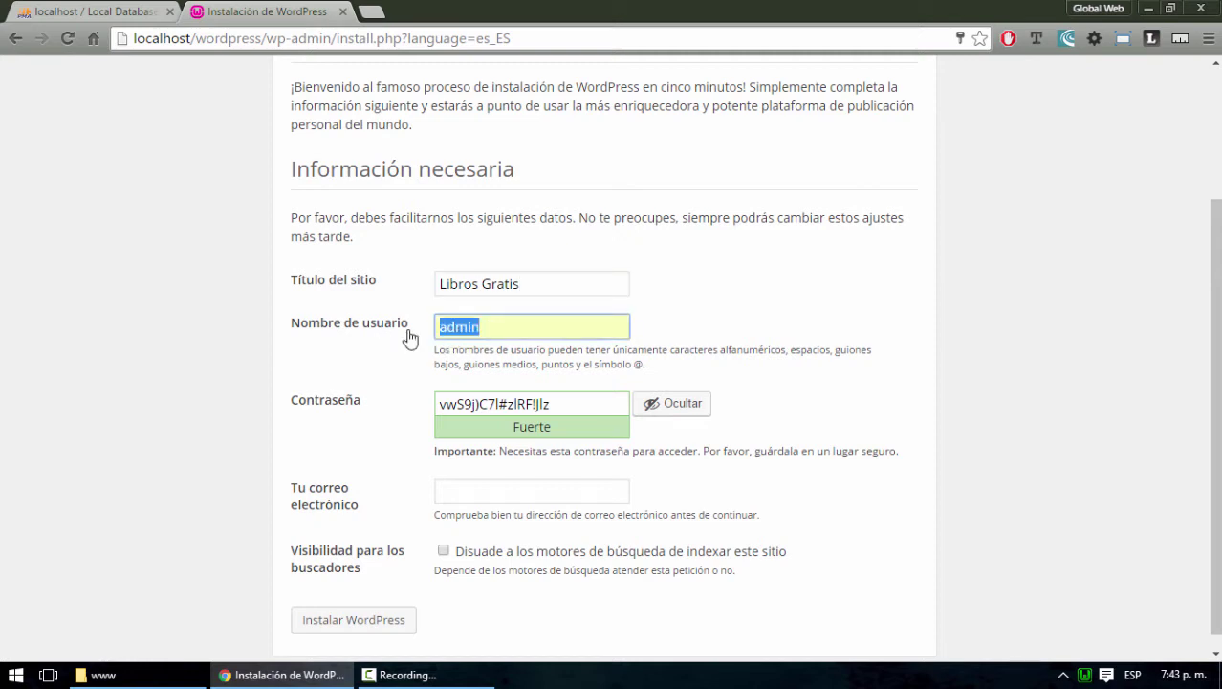
click(495, 327)
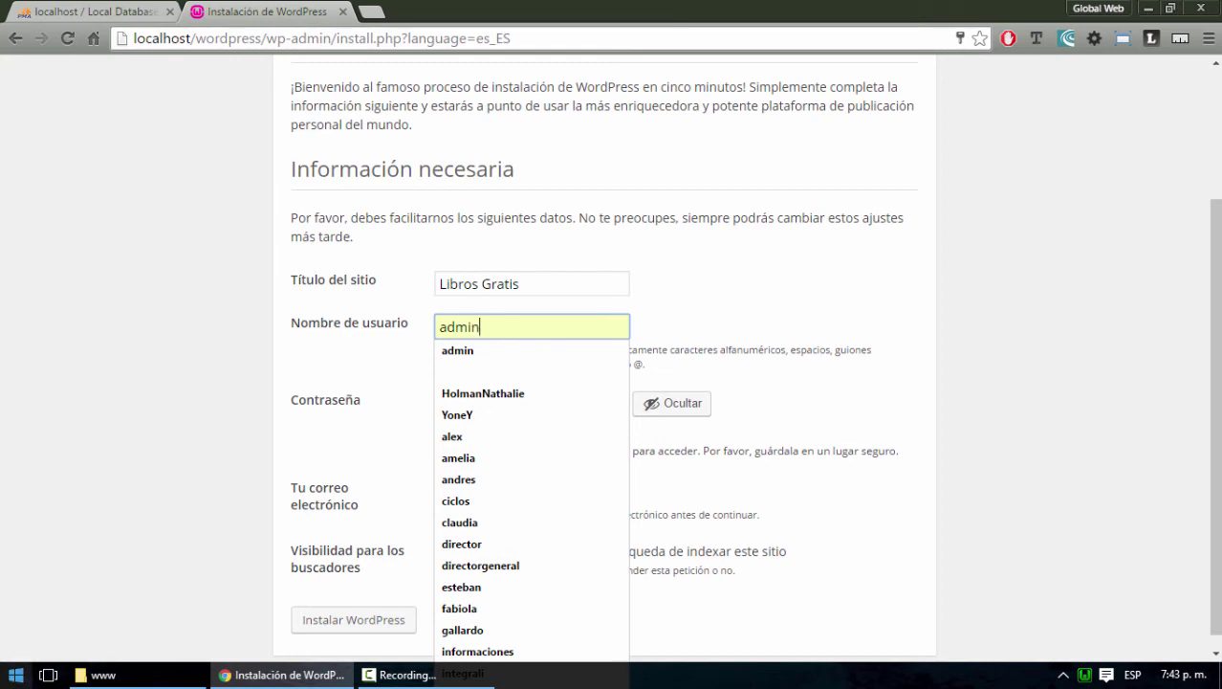
click(16, 674)
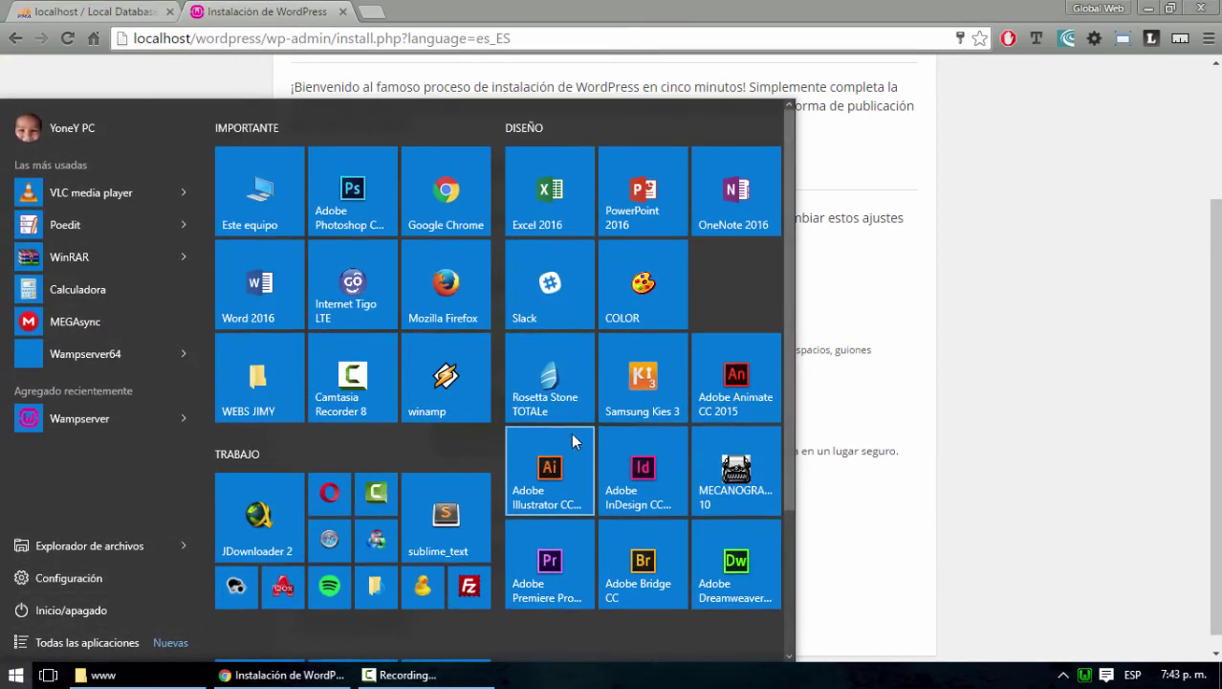
Launch Notepad from Start search and place it as a narrow window on the right
text(not)
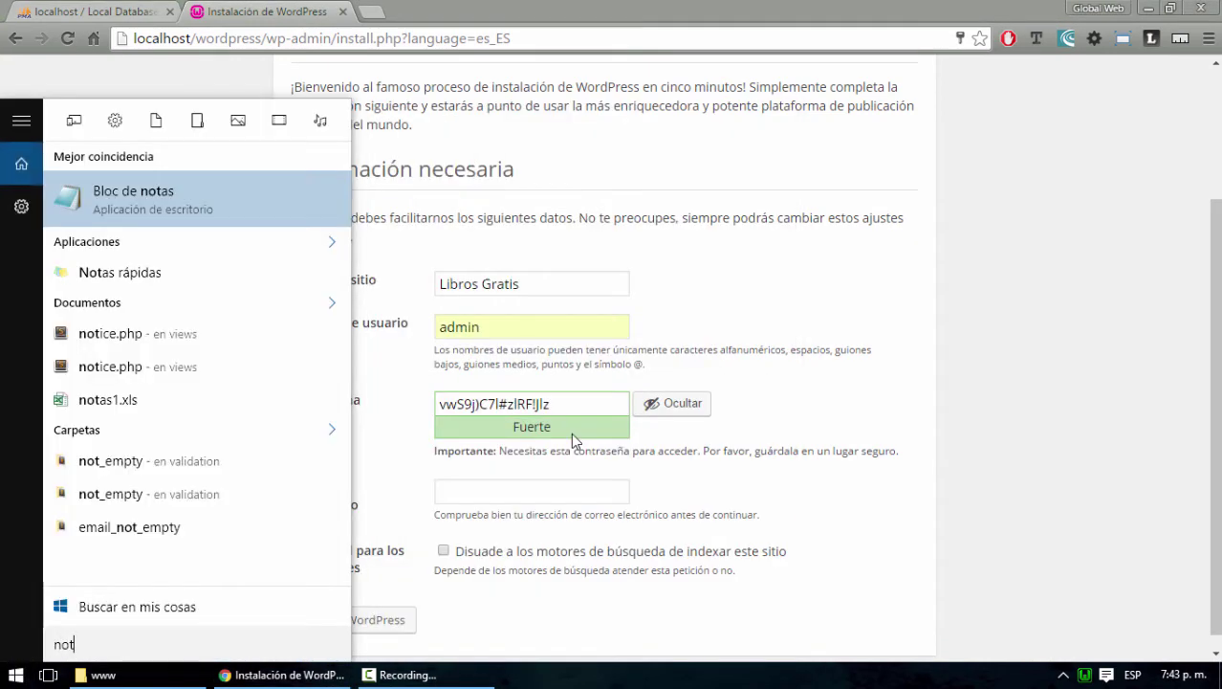
key(Return)
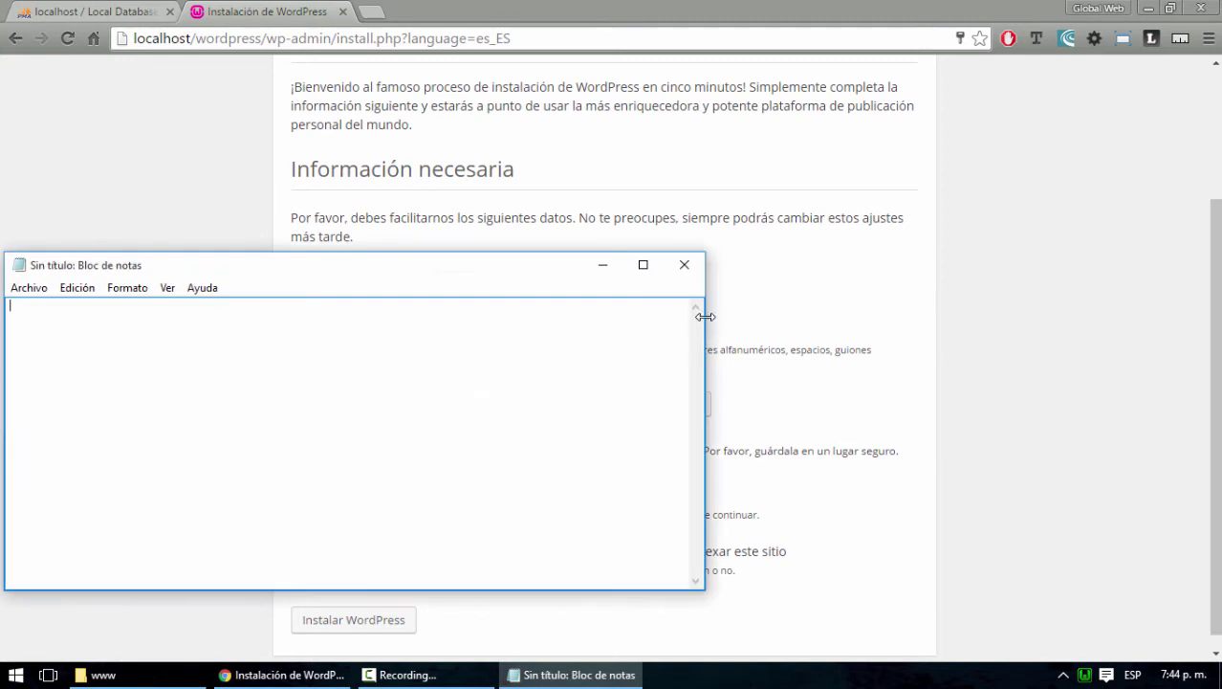
drag(704, 322, 291, 335)
drag(153, 272, 1001, 100)
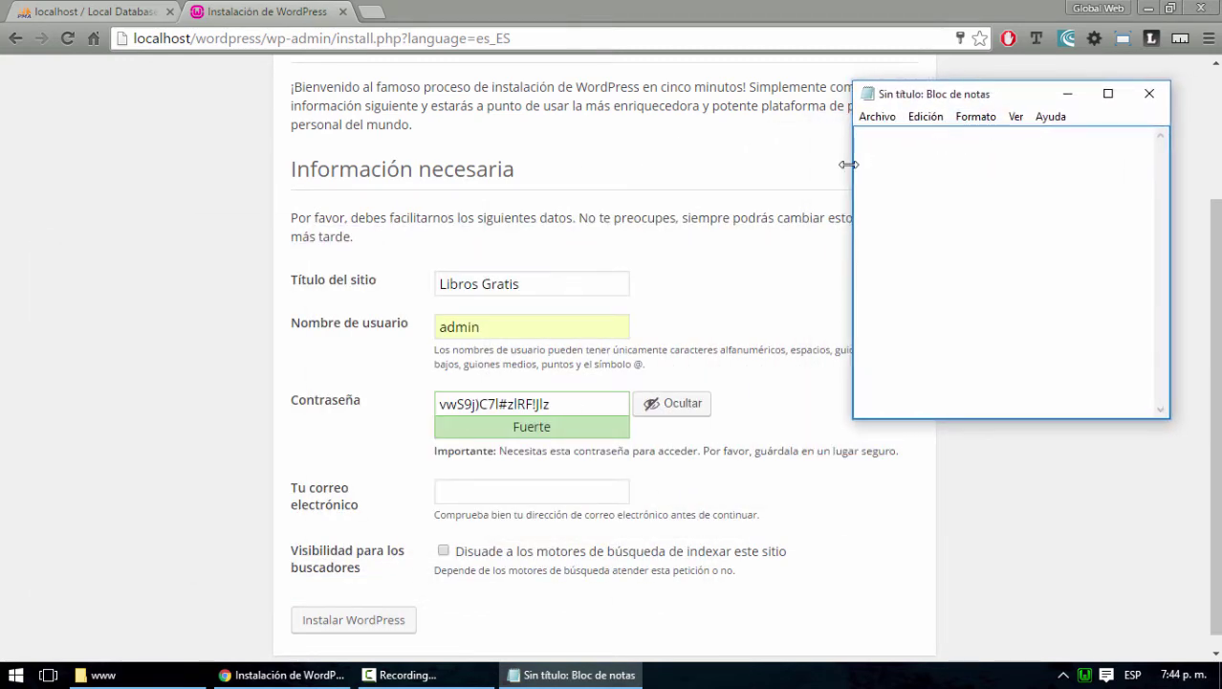
drag(853, 161, 886, 162)
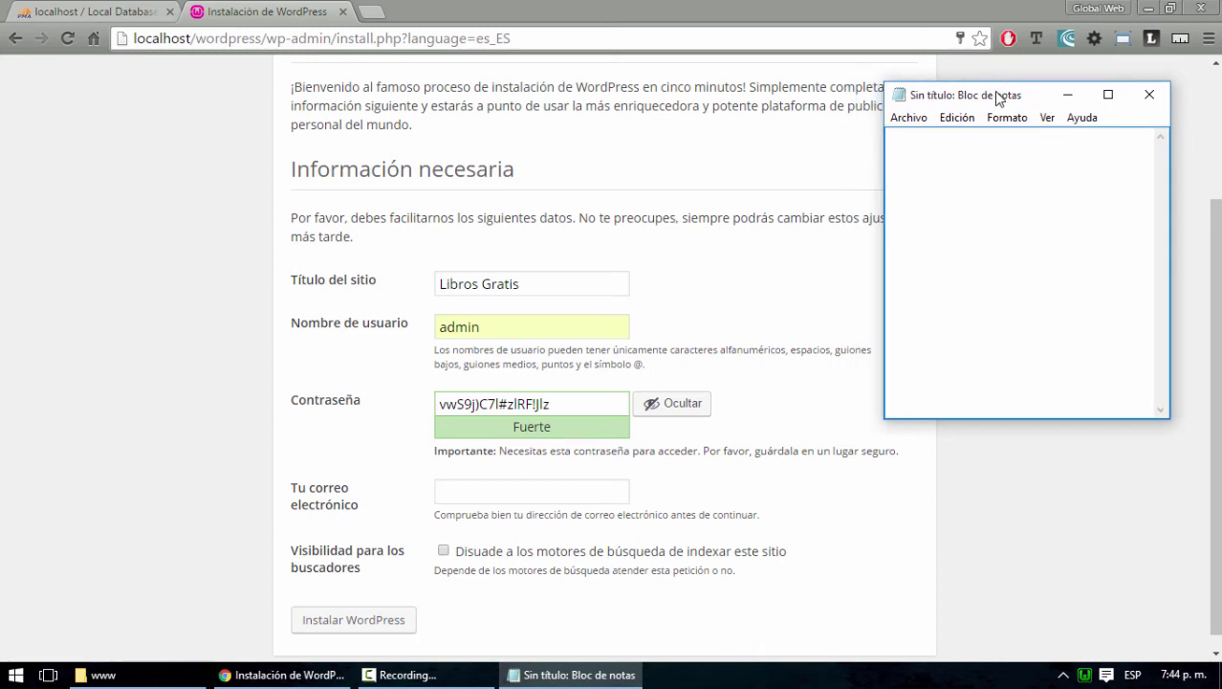
drag(999, 99, 1021, 100)
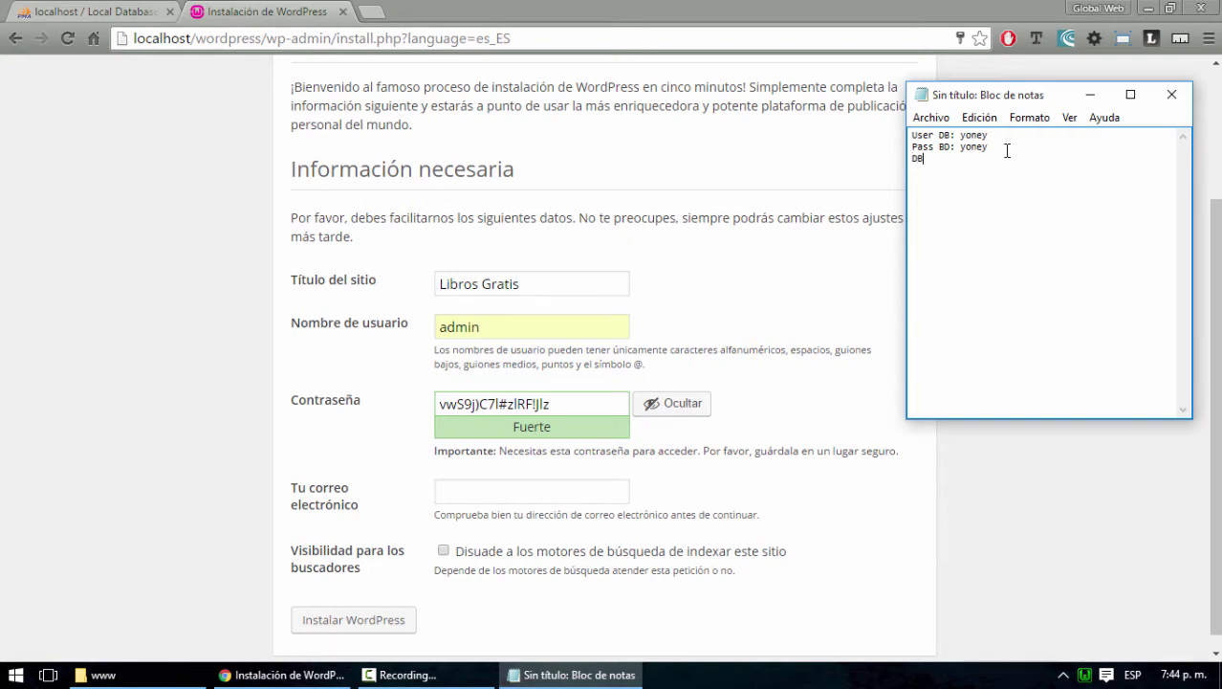
Write a BASE DE DATOS credentials section and a WORDPRESS User/Pass section in the note
text(Name DB: uno)
key(Return)
key(Up)
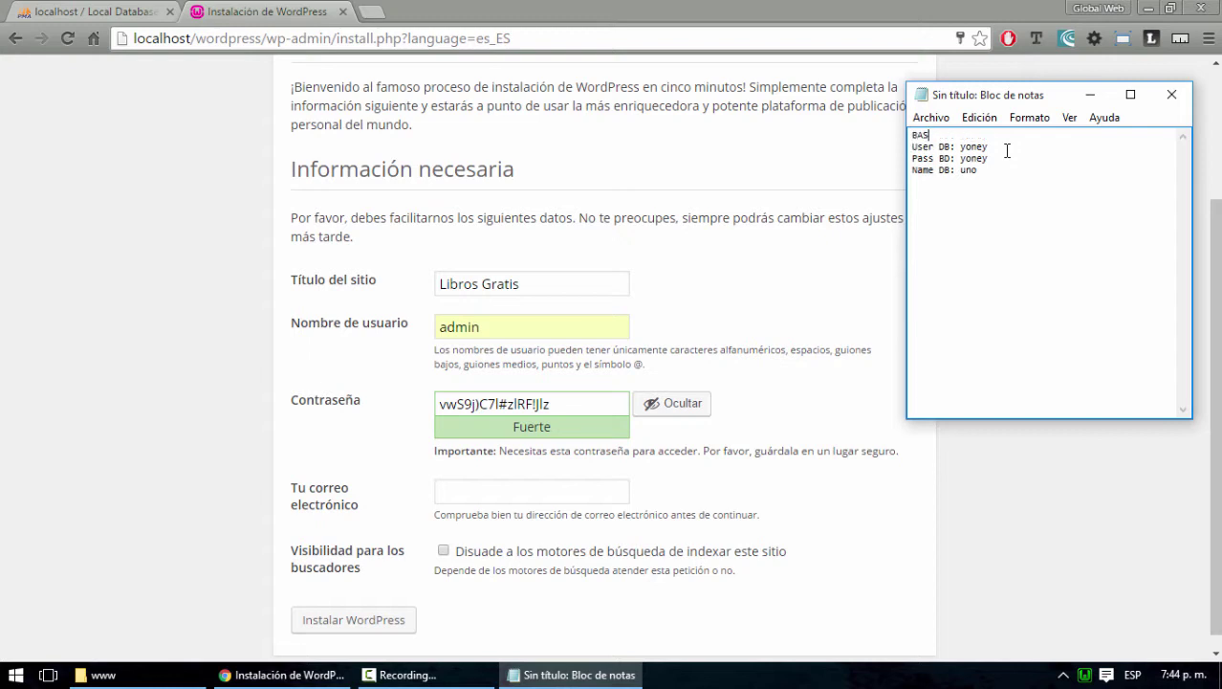
text(BASE DE DATO)
text(WORDPRESS)
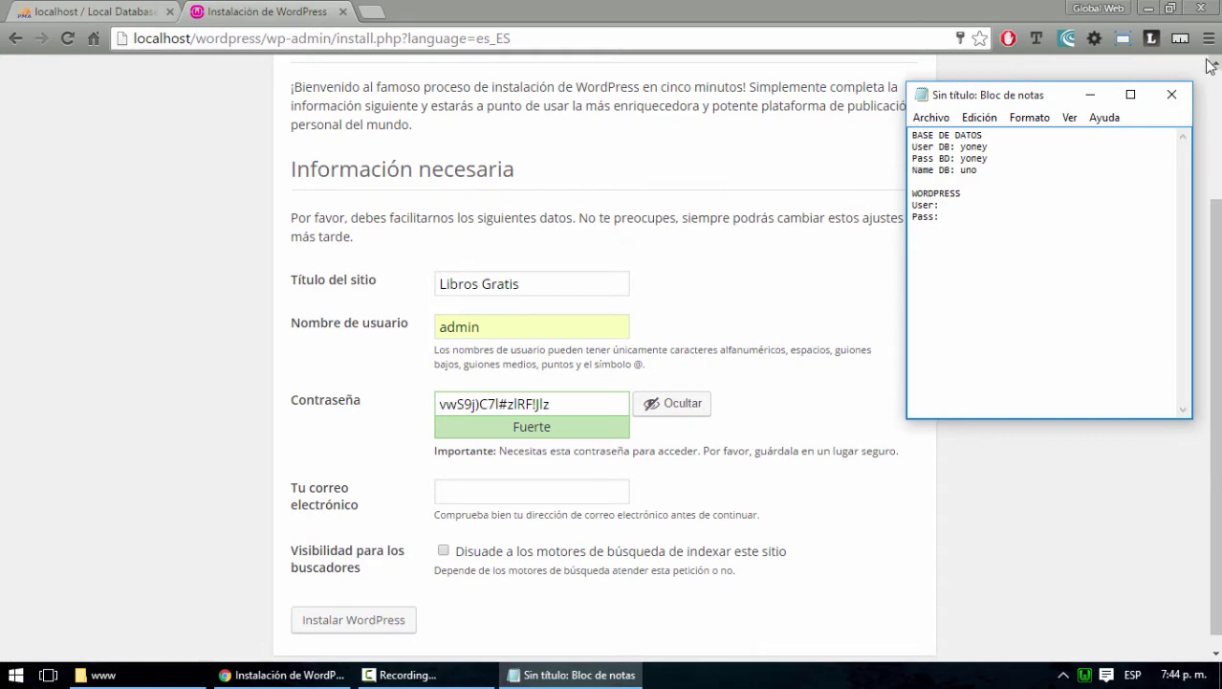
click(1170, 9)
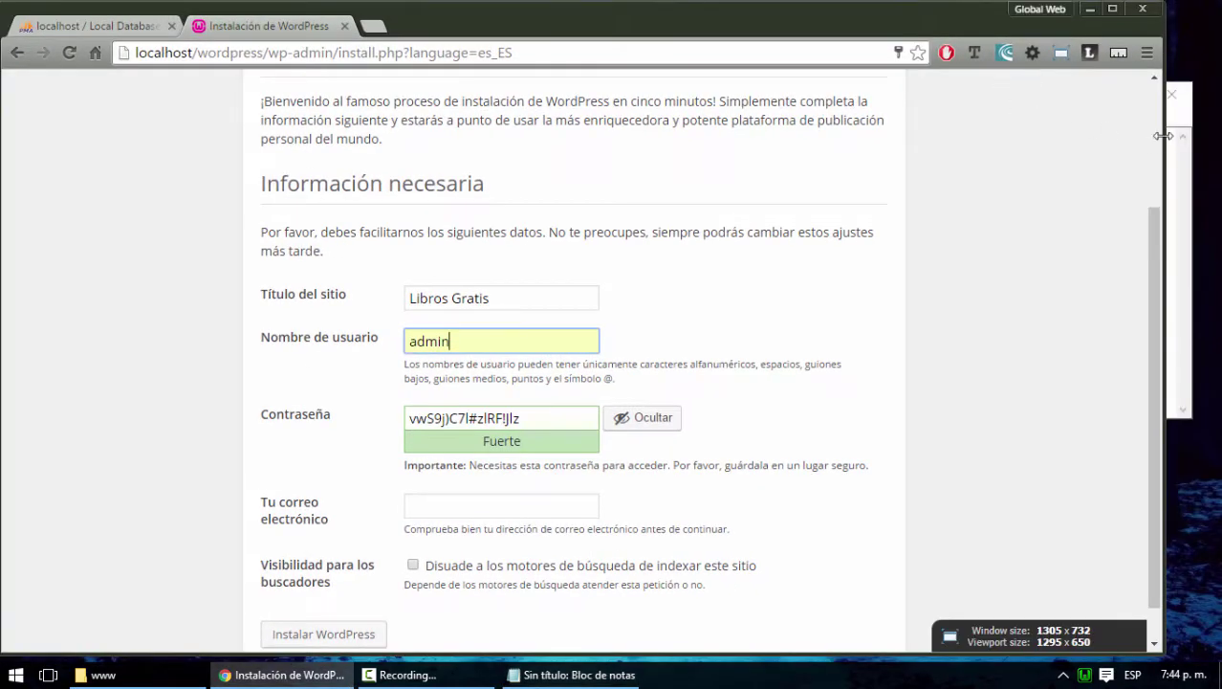
Resize the browser and Notepad so they sit side by side
drag(1162, 144, 835, 165)
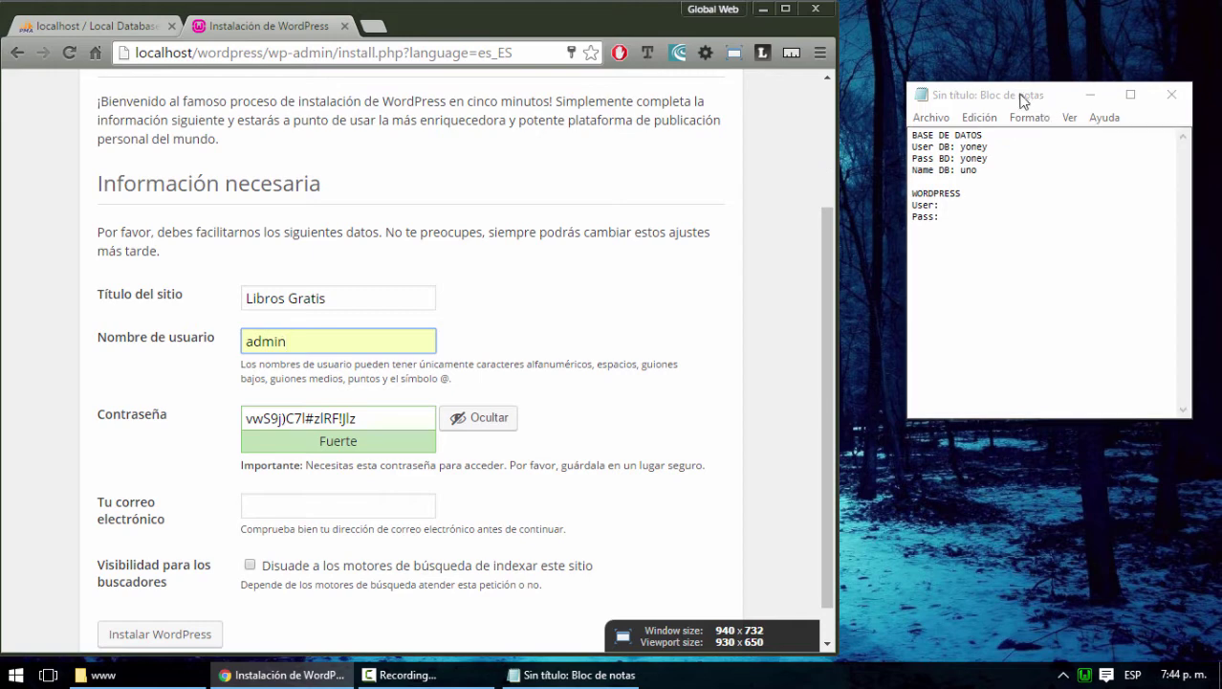
drag(1021, 99, 1038, 94)
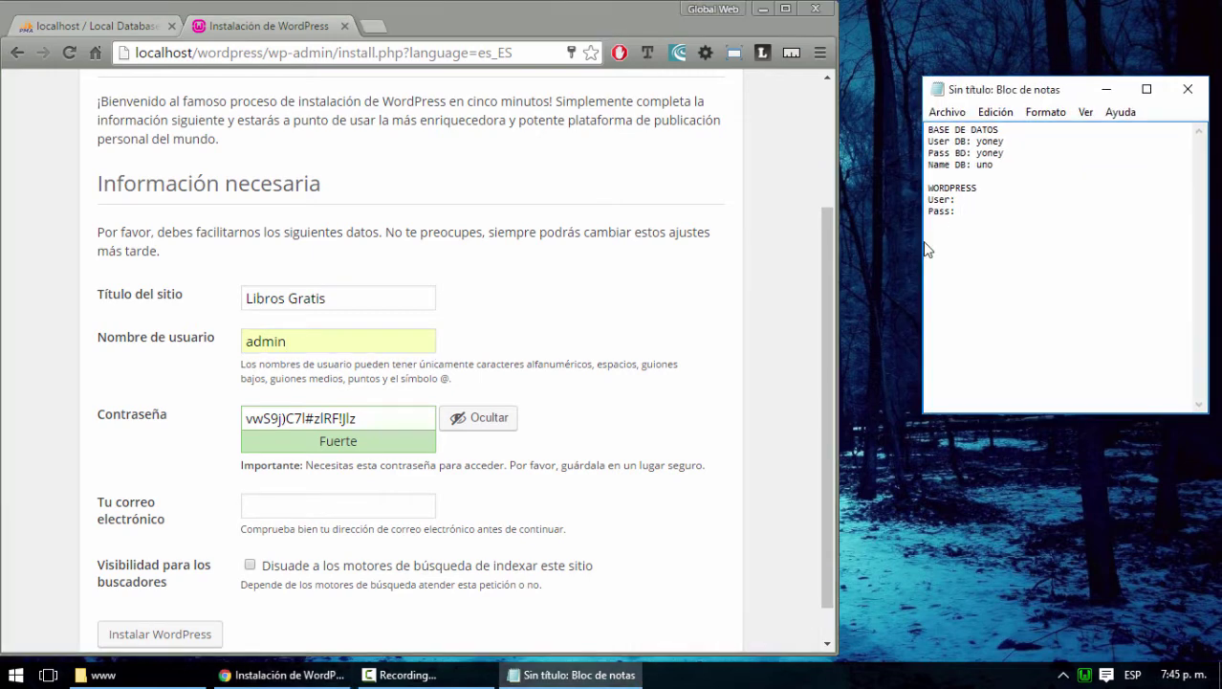
drag(924, 242, 1026, 244)
drag(837, 245, 1010, 246)
Replace the default admin username with a new username in the installation form
double_click(394, 341)
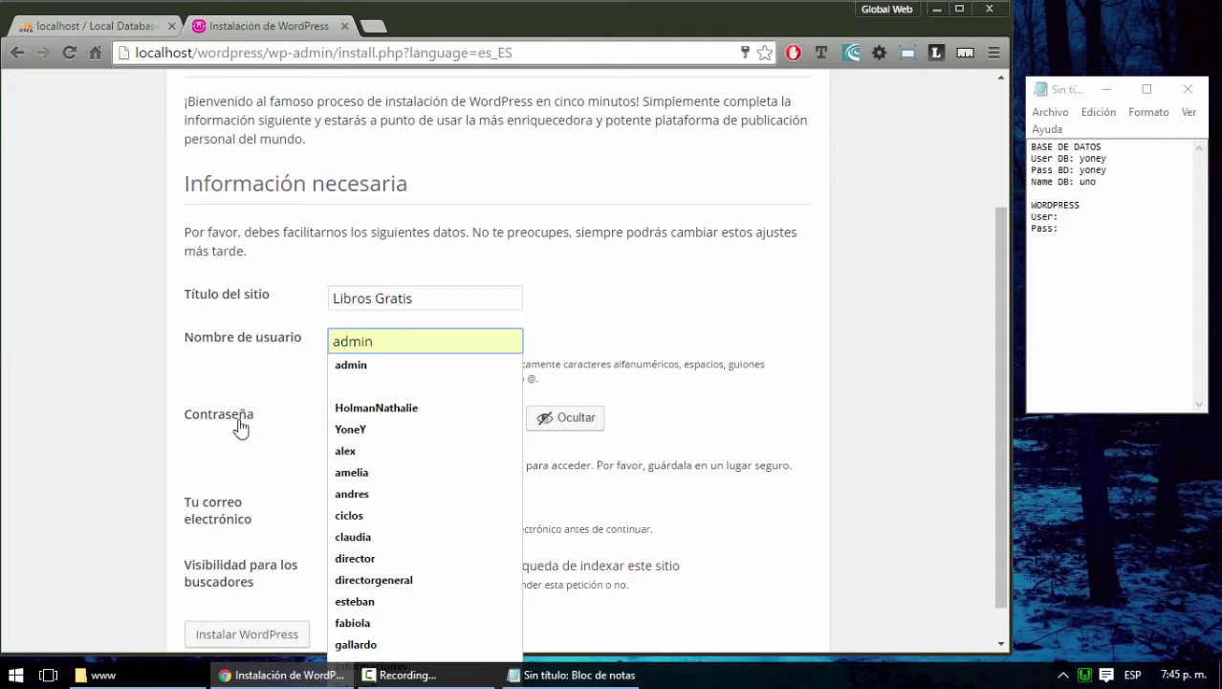
click(847, 494)
click(450, 417)
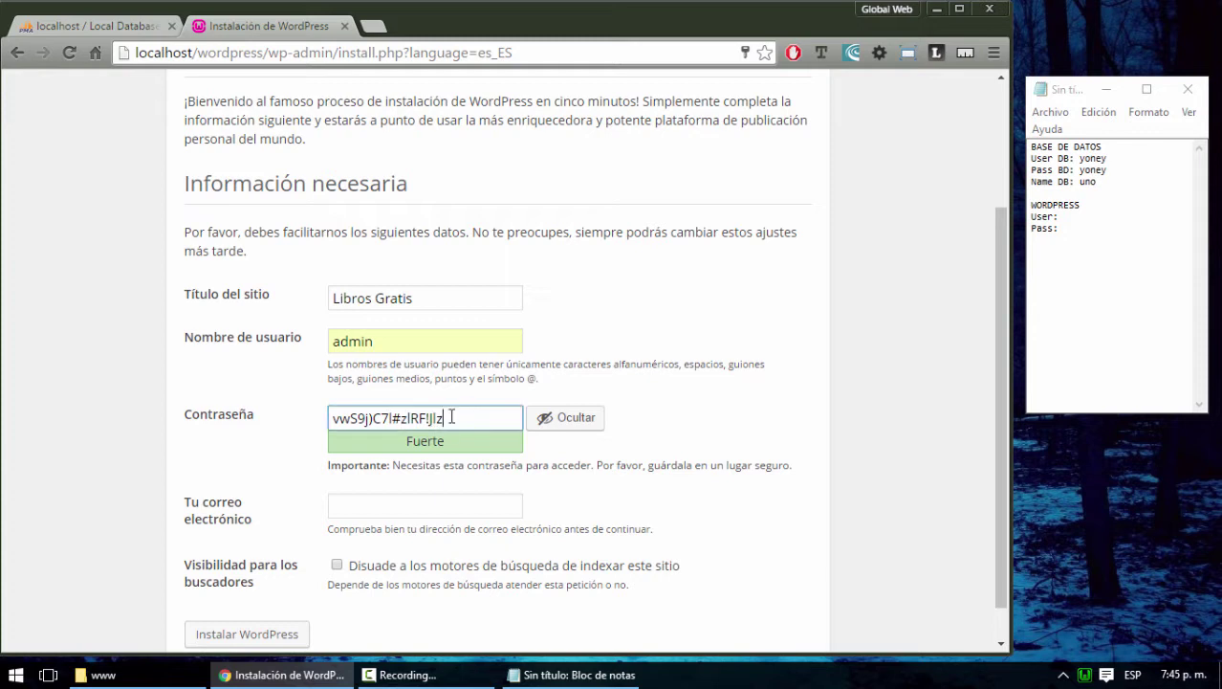
drag(450, 417, 326, 420)
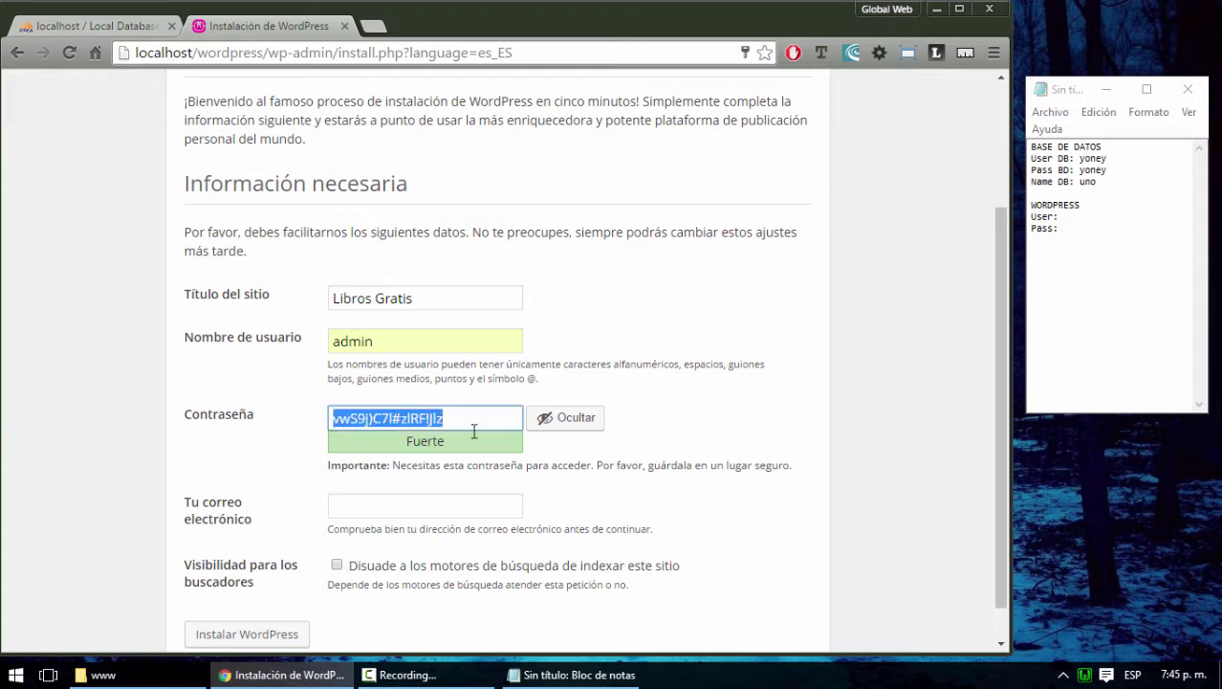
drag(397, 342, 283, 354)
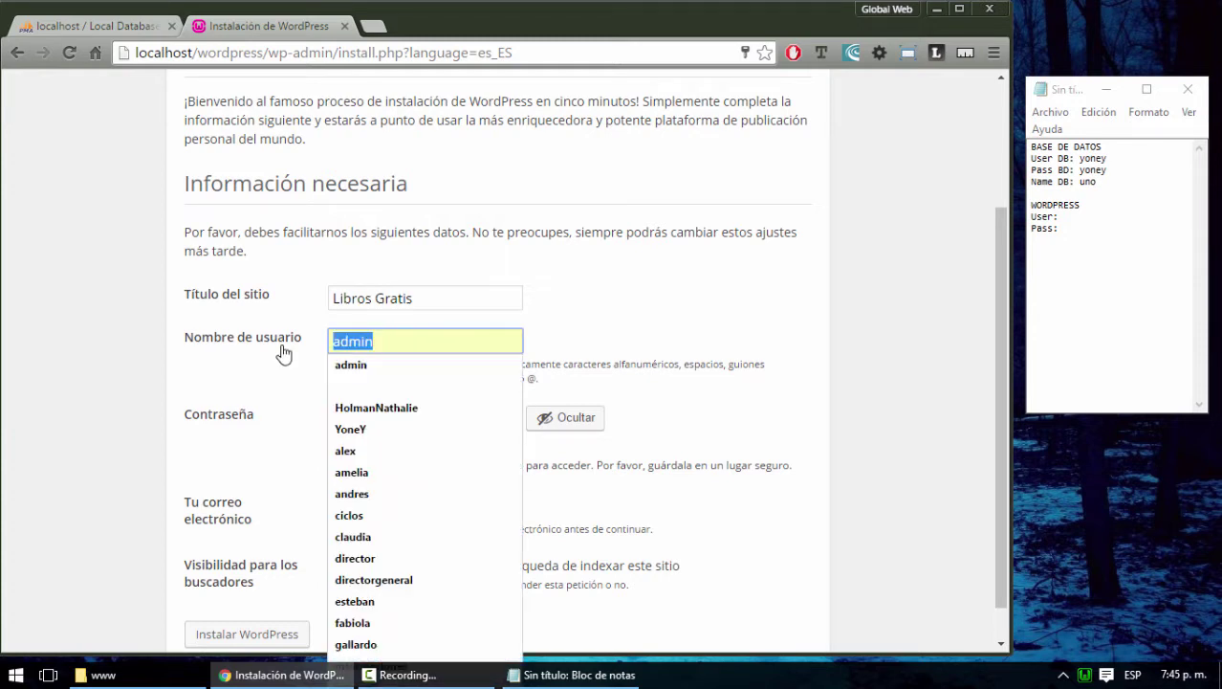
text(y)
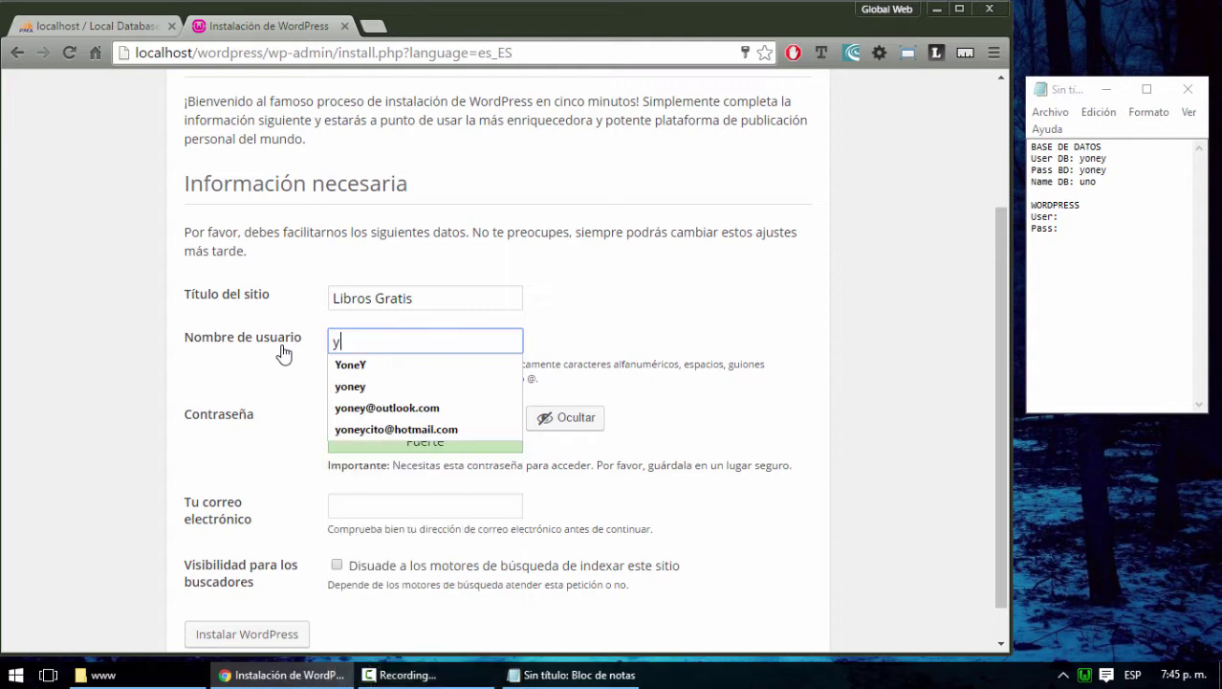
text(oneyalex)
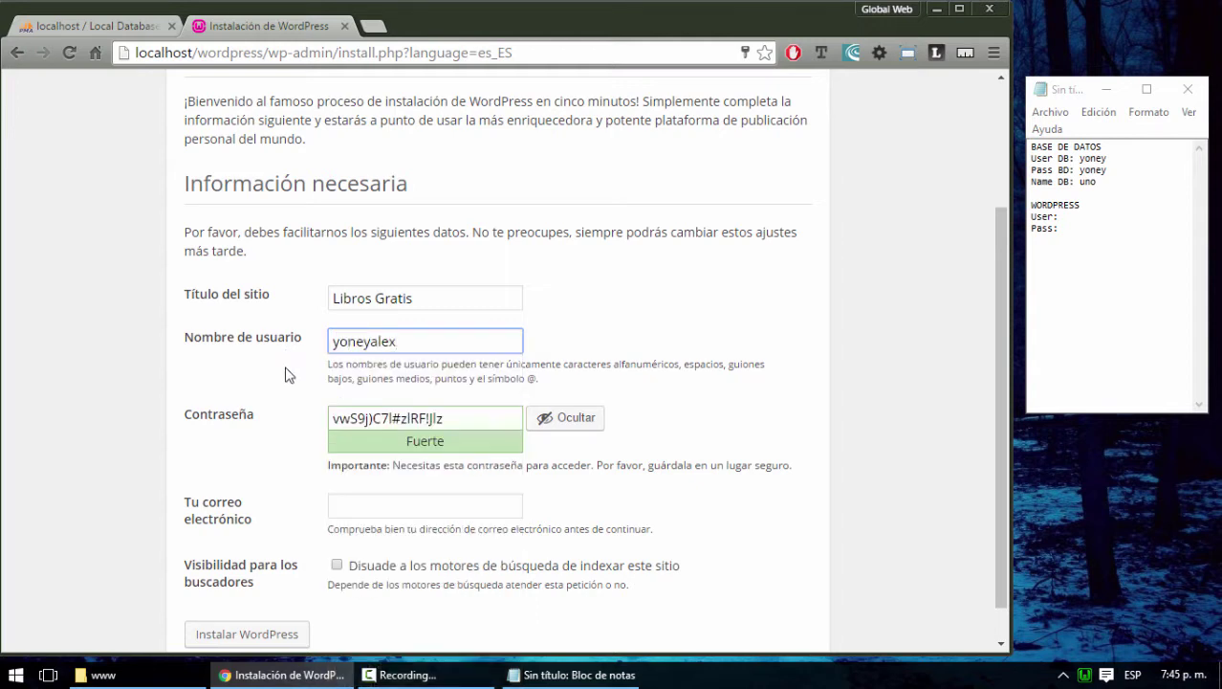
Copy the new username and generated password into the note's User: and Pass: lines
drag(417, 341, 333, 349)
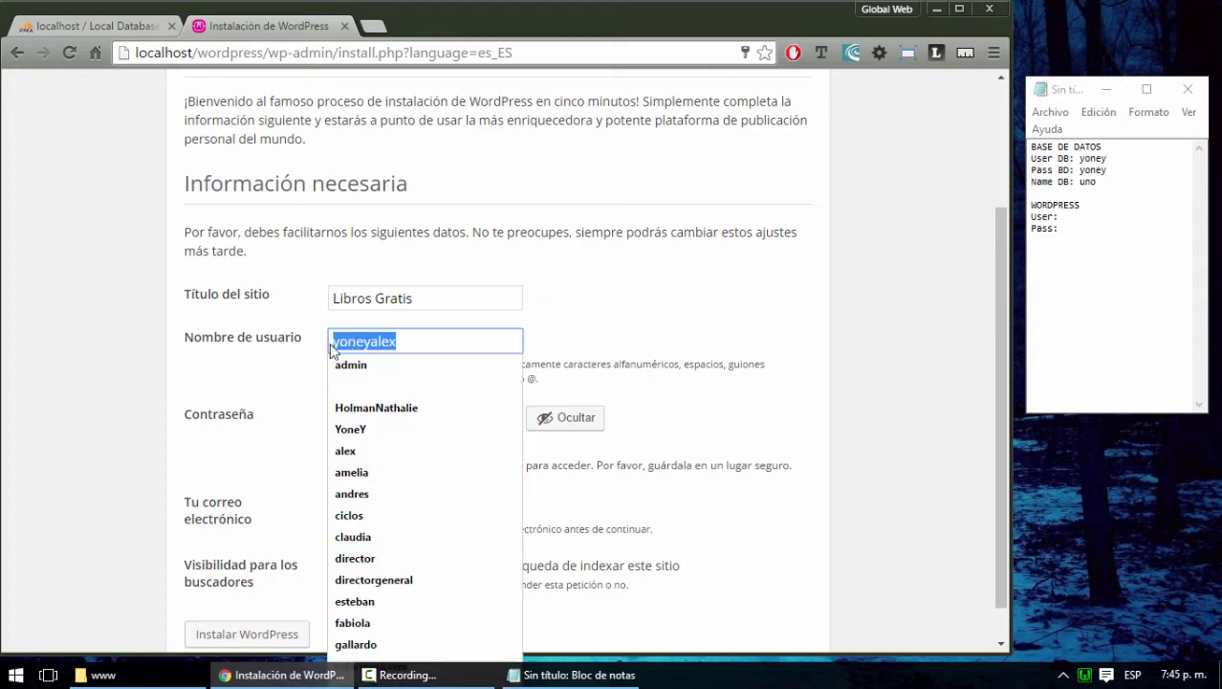
key(ctrl+c)
click(1084, 218)
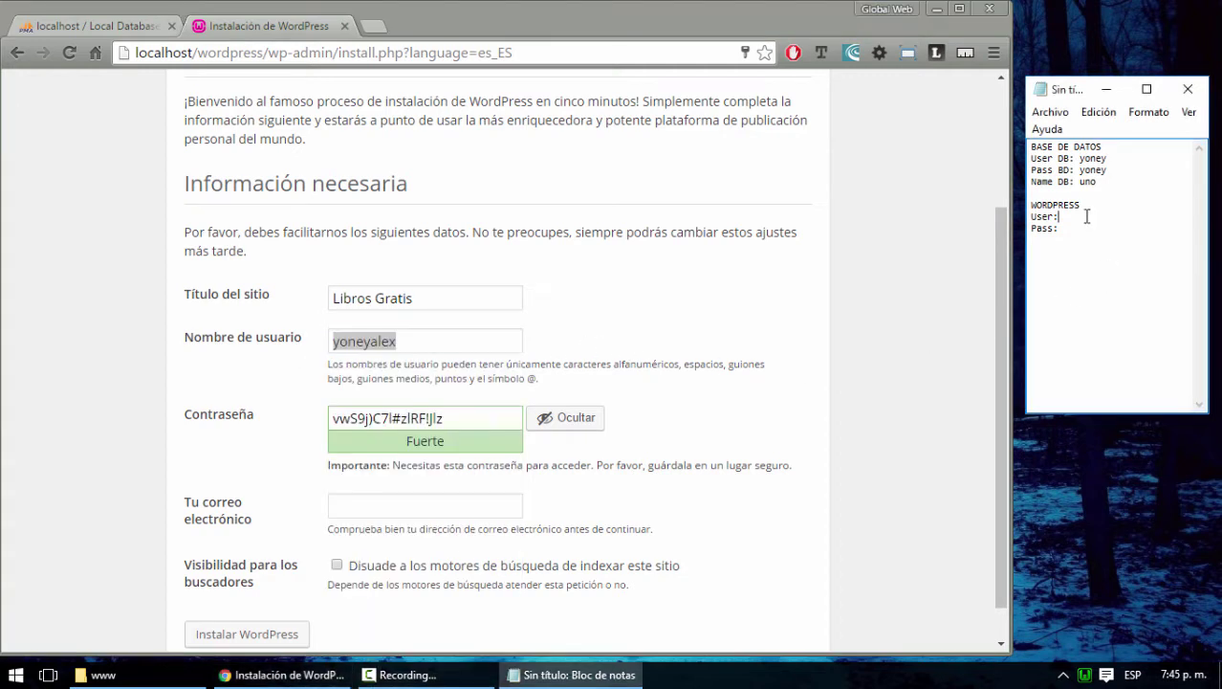
key(ctrl+v)
click(1059, 218)
drag(467, 418, 323, 421)
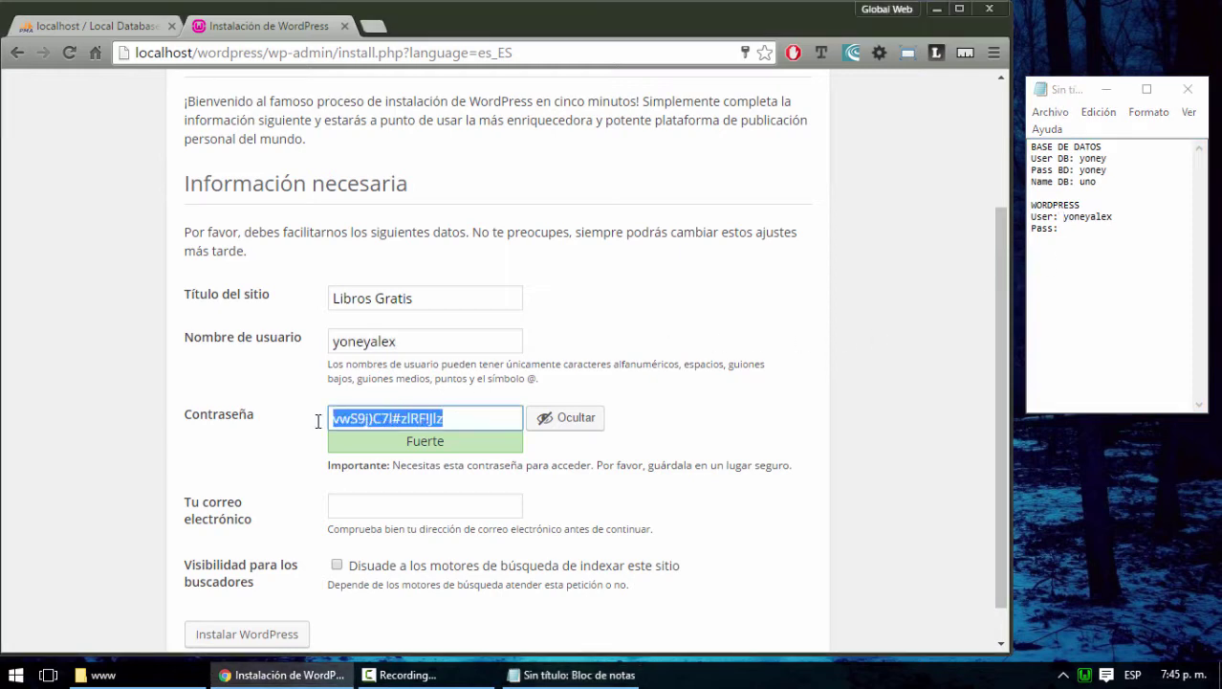
key(ctrl+c)
click(1071, 251)
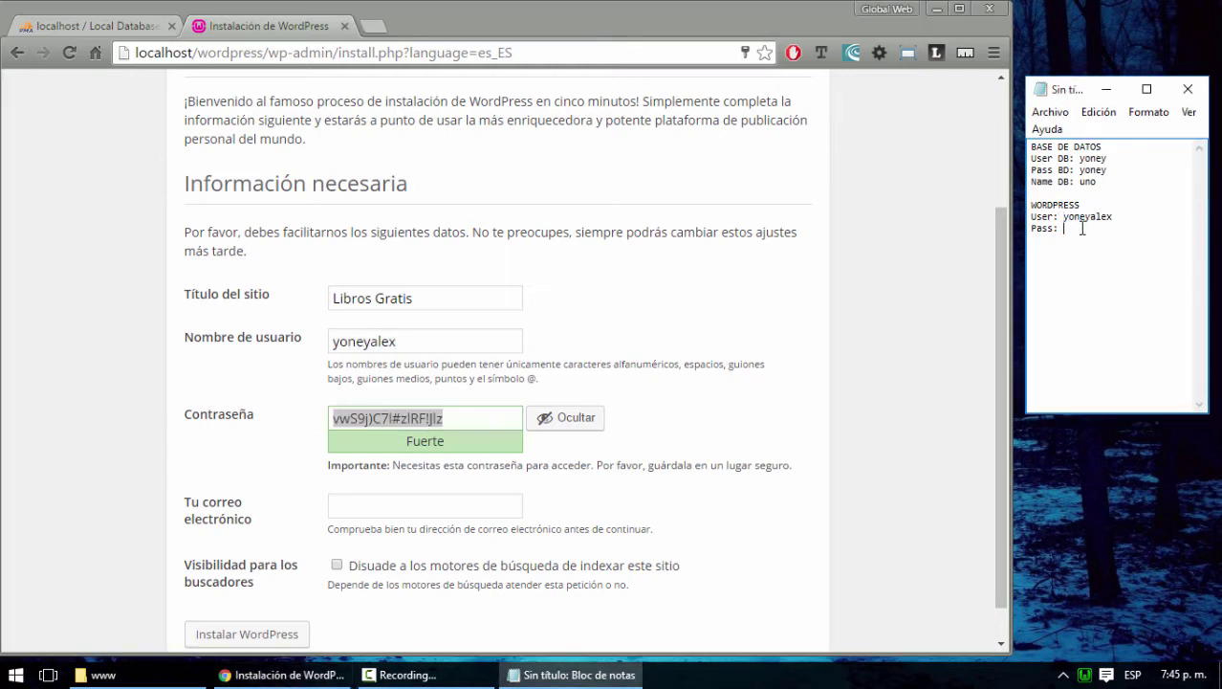
key(ctrl+v)
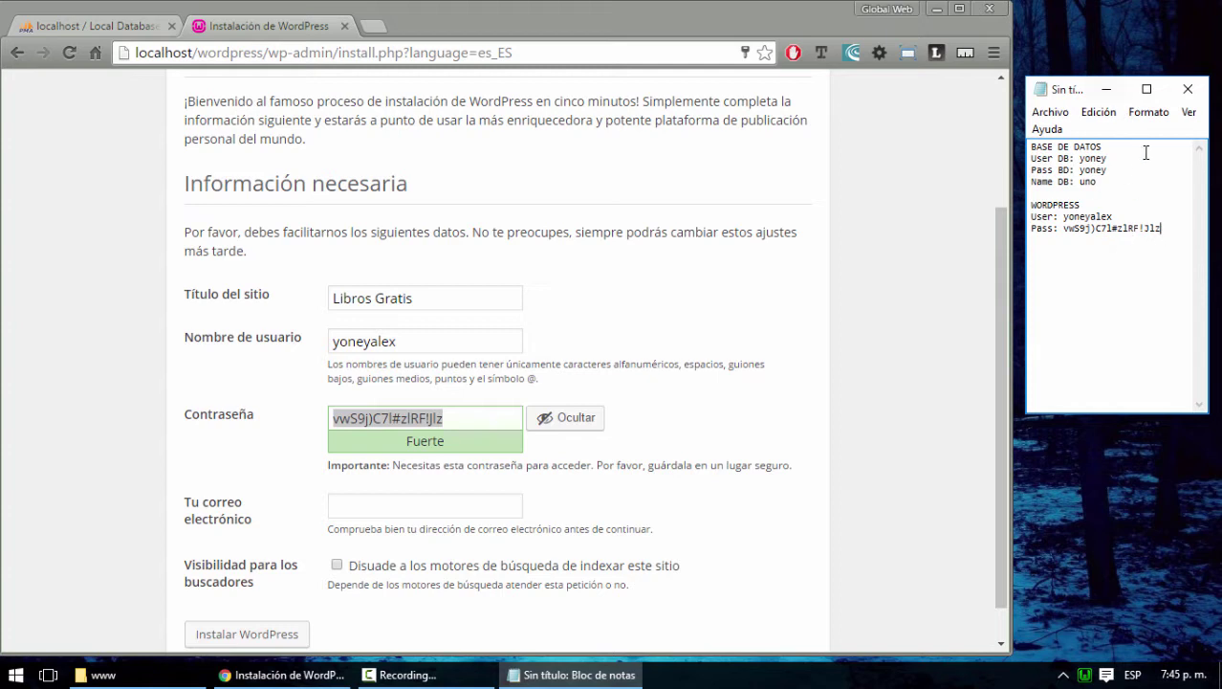
click(1137, 275)
click(767, 439)
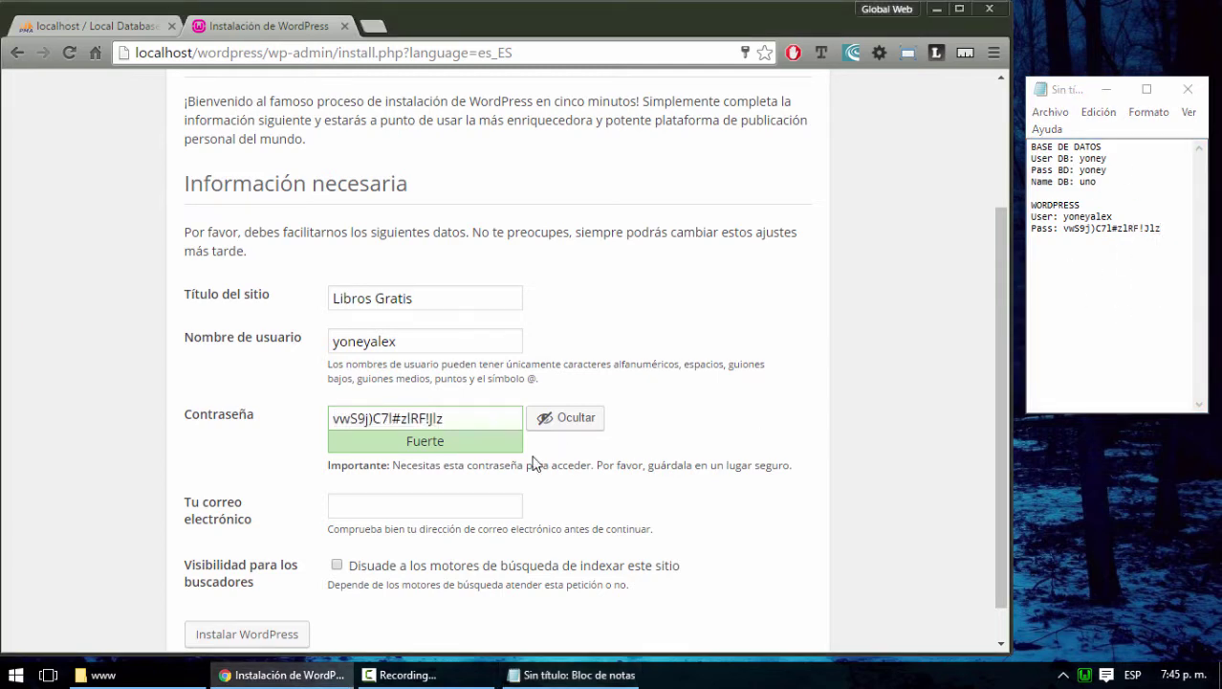
Fill in the suggested e-mail, tick discourage search engines, and record the e-mail in the note
click(371, 509)
text(yo)
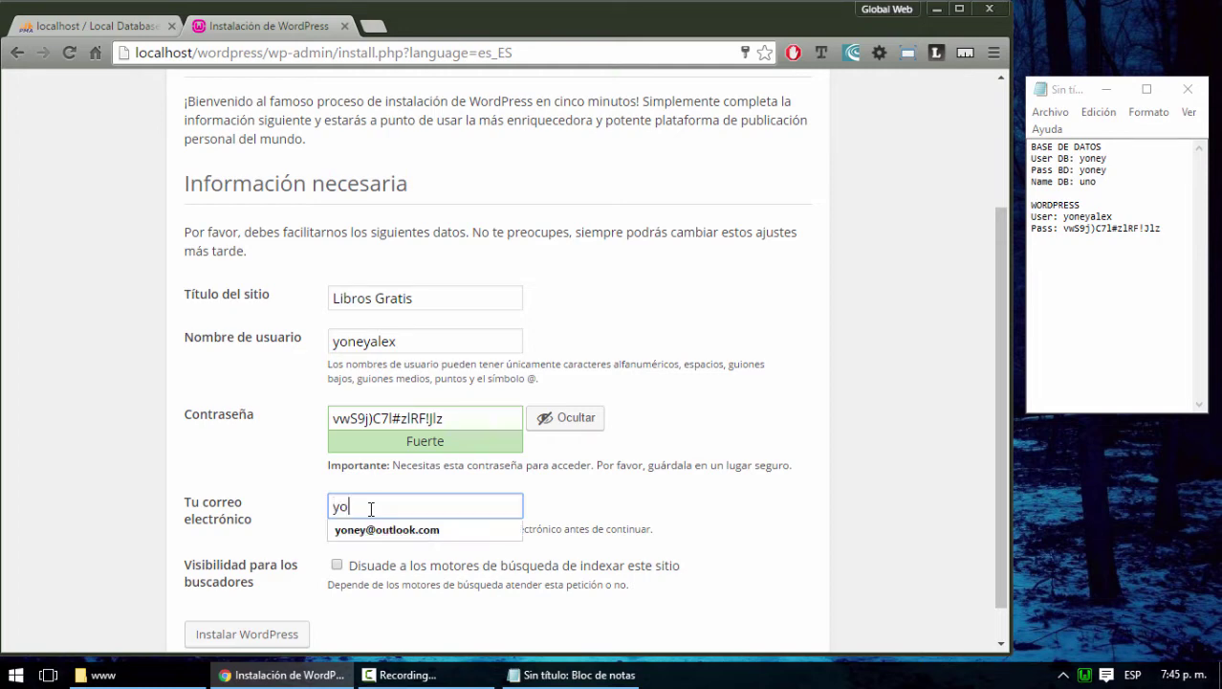
key(Down)
key(Return)
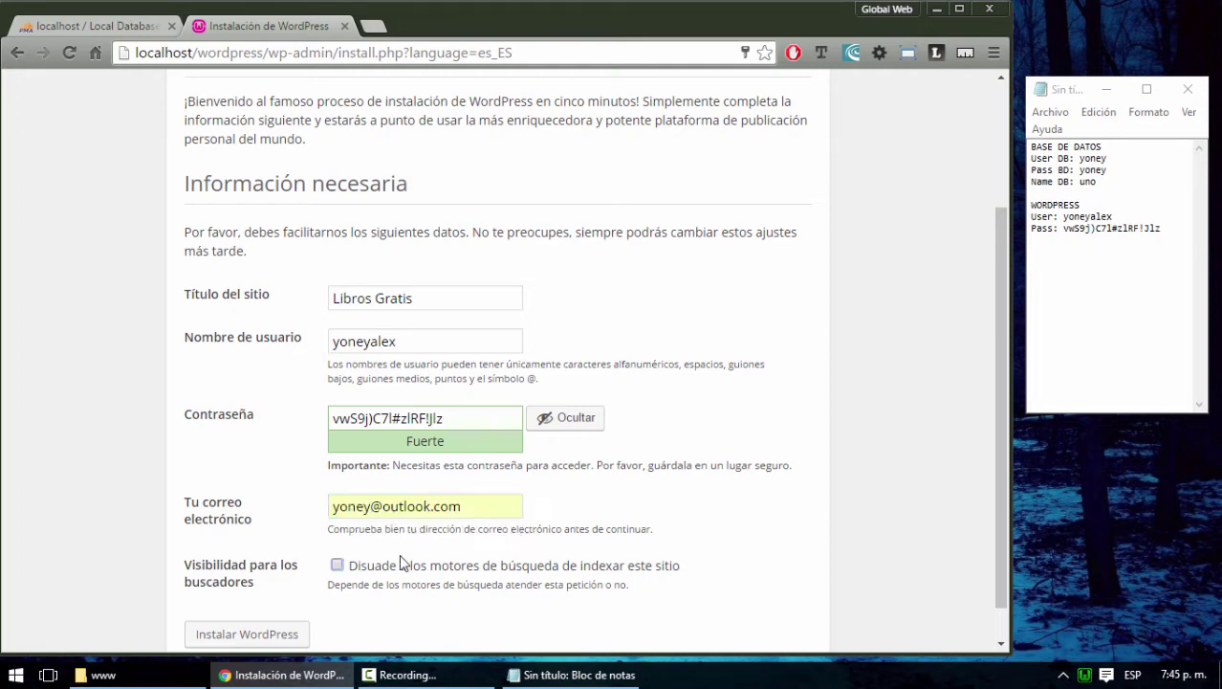
scroll(459, 560, down, 1)
click(338, 524)
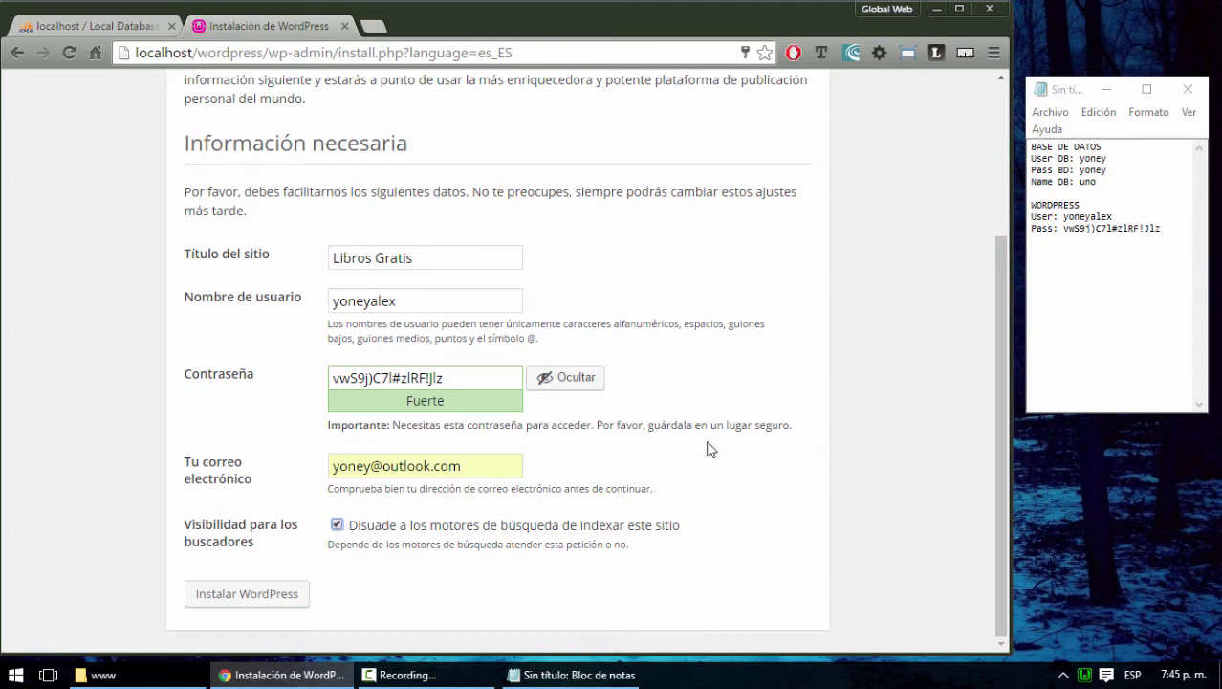
click(1174, 234)
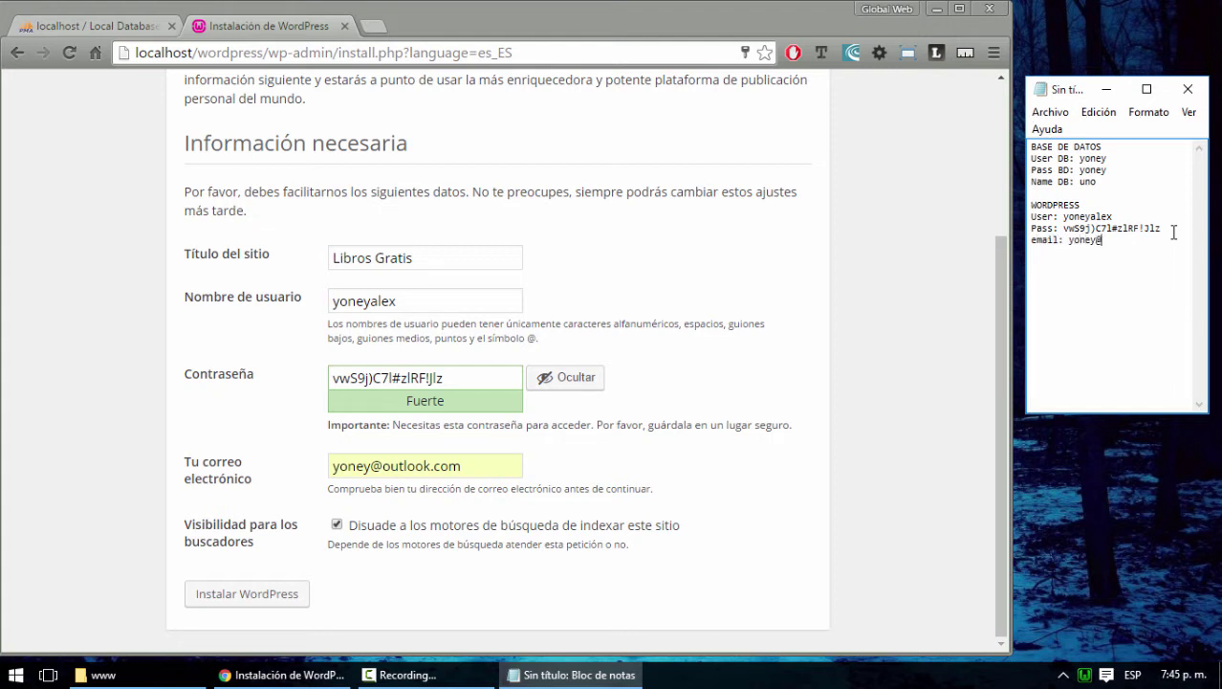
text(tlook.com)
Install WordPress, let Chrome save the password, and go to the login page
click(236, 601)
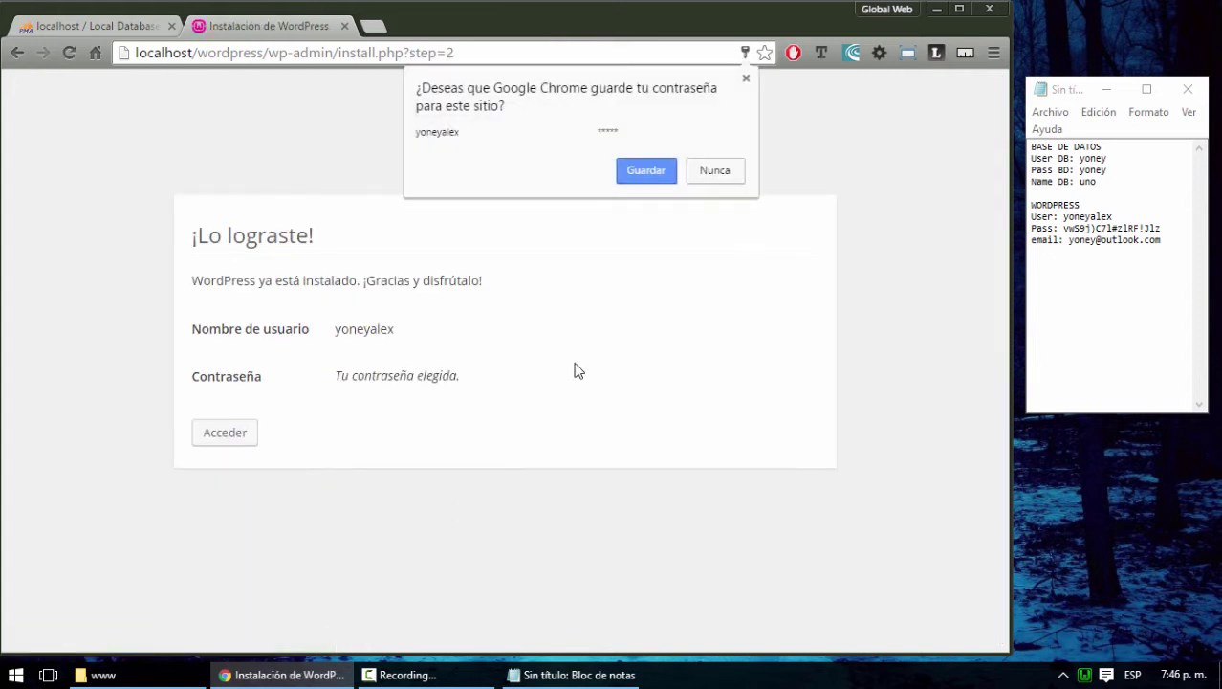
click(638, 175)
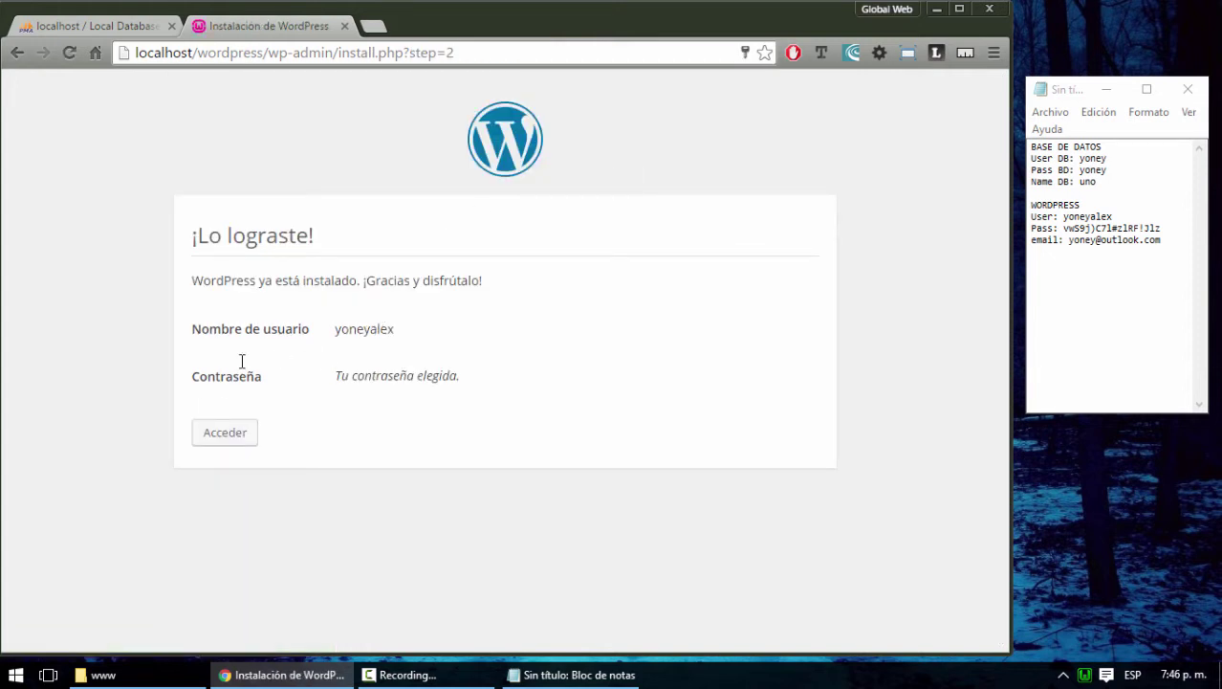
click(212, 438)
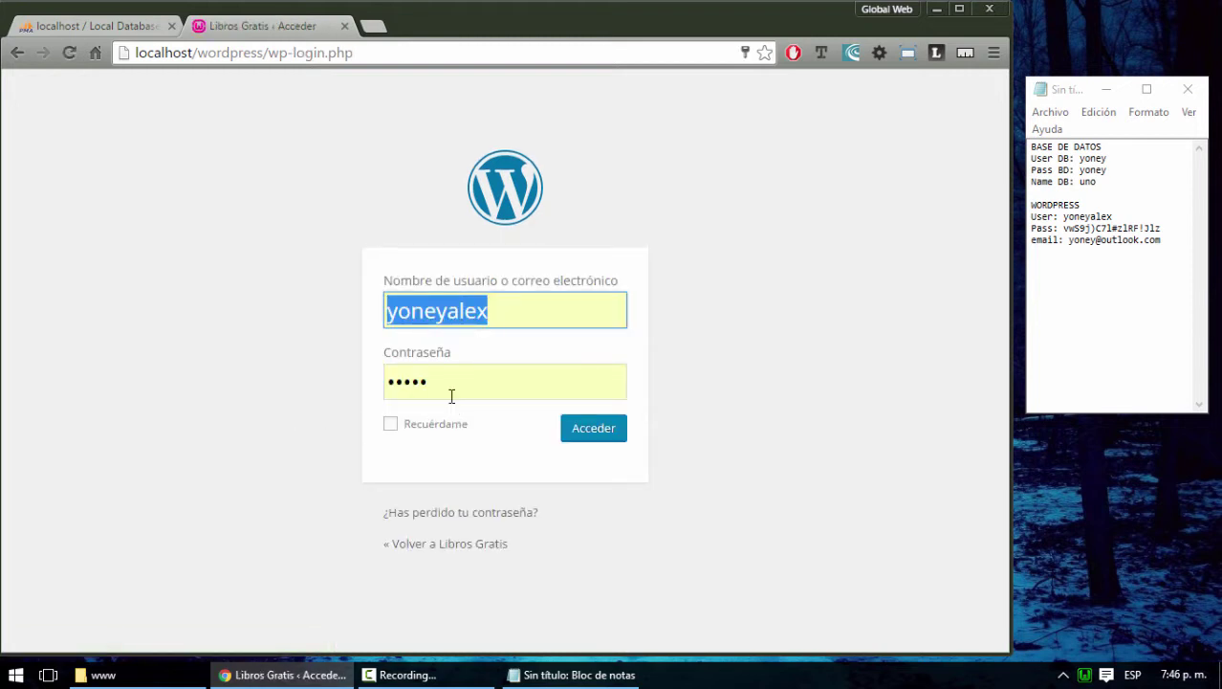
Log in with the password copied from the note and Recuérdame ticked
drag(1163, 240, 1064, 229)
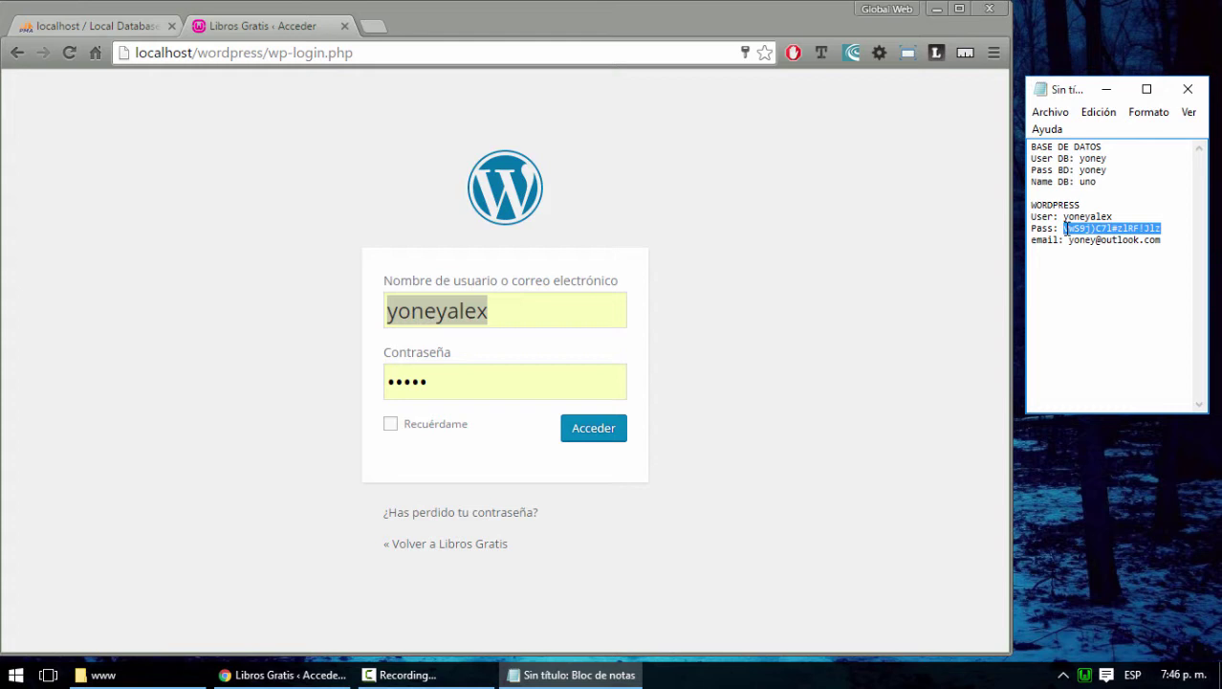
double_click(401, 385)
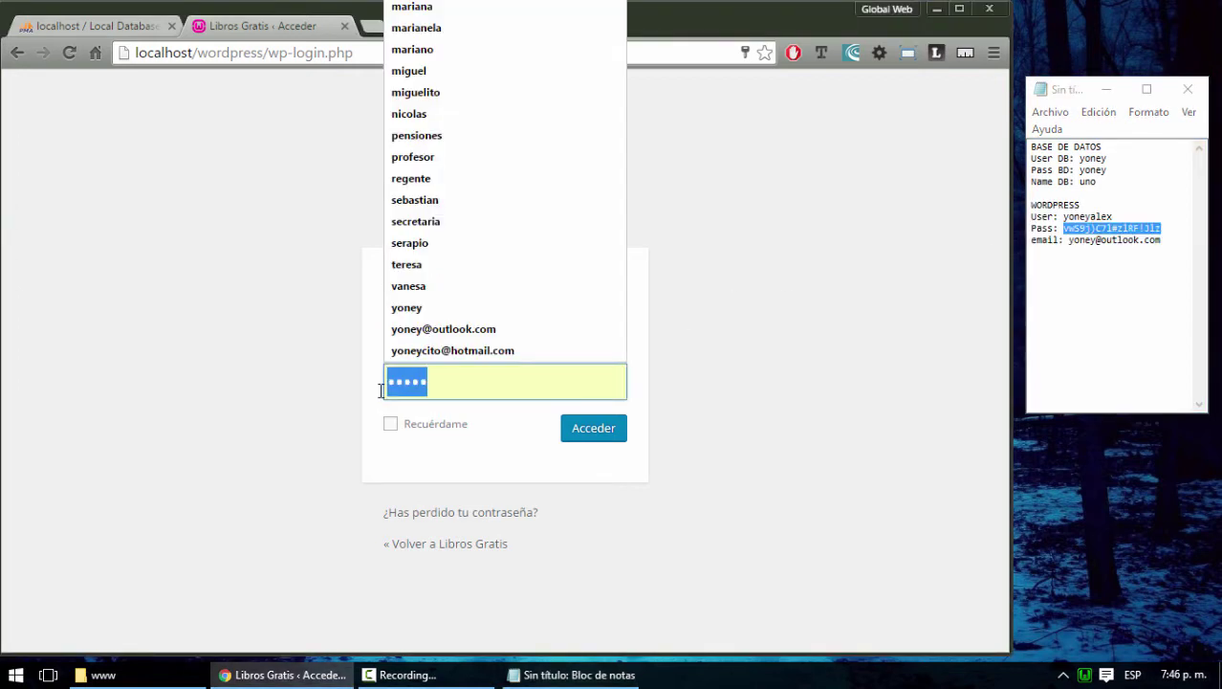
key(ctrl+v)
click(390, 424)
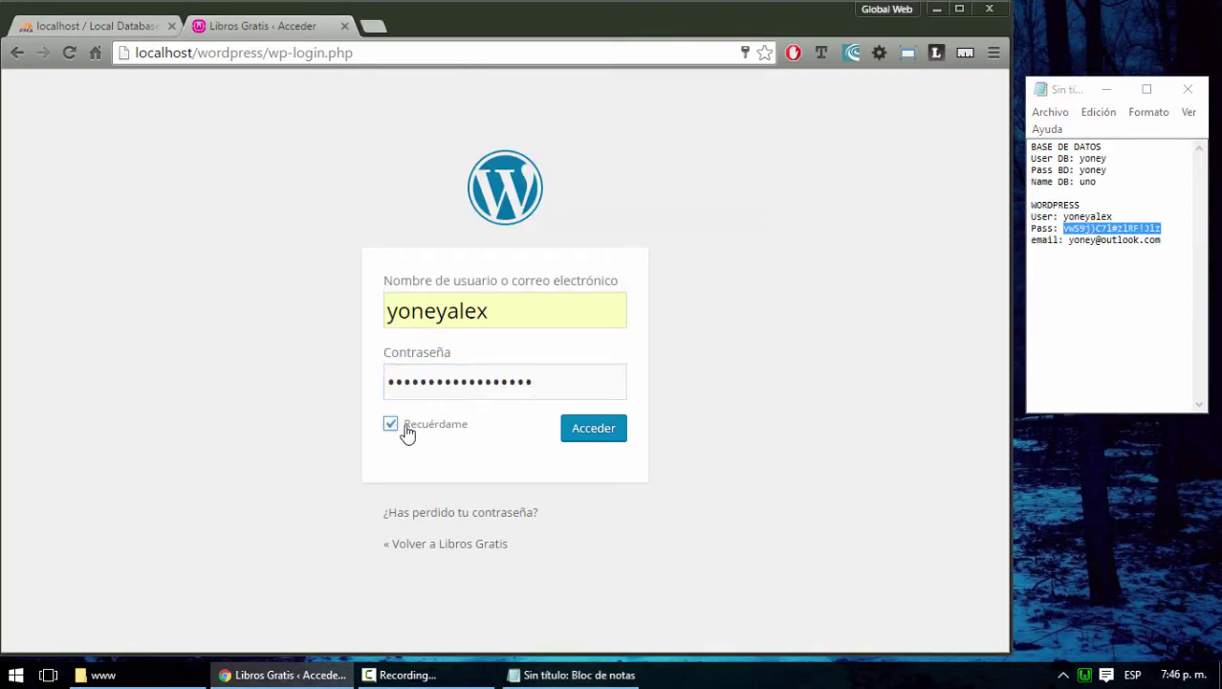
click(590, 429)
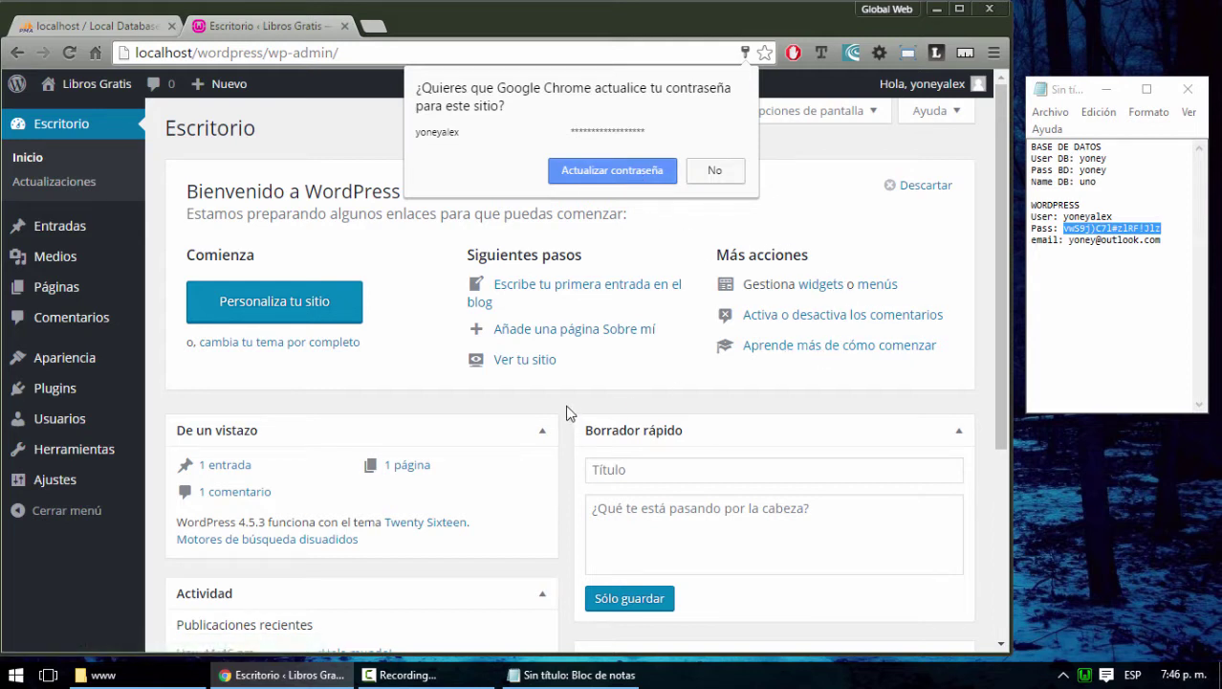
Update Chrome's stored password and dismiss the Bienvenido a WordPress panel
click(601, 171)
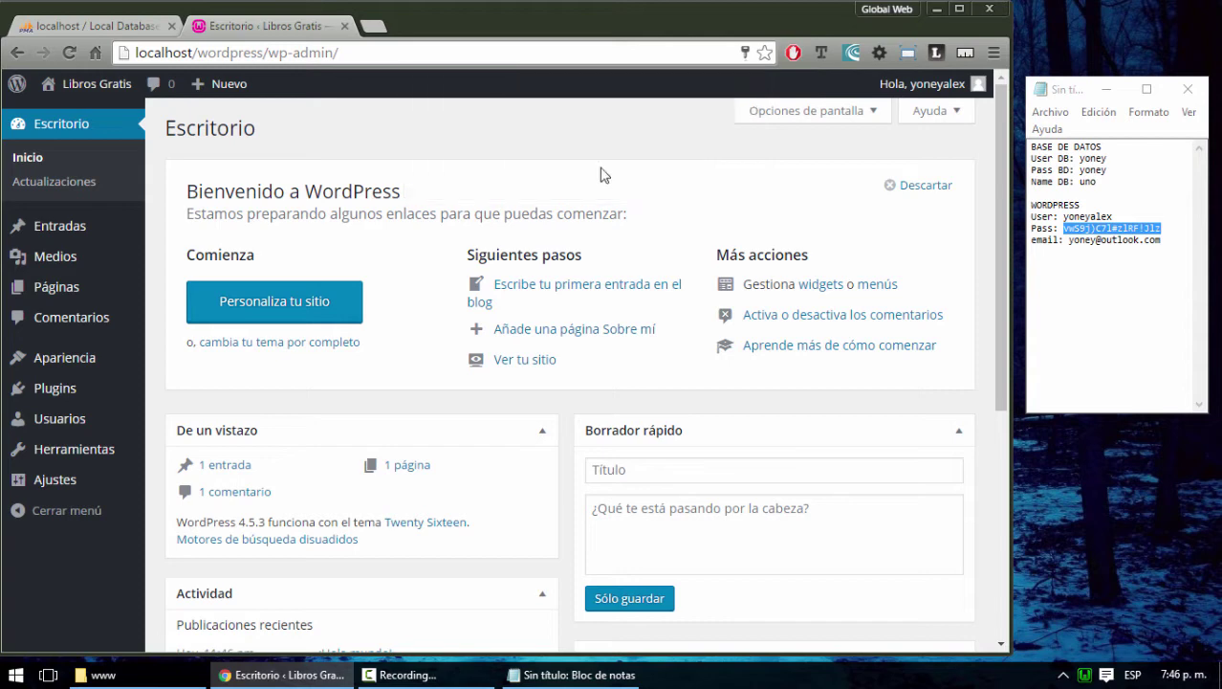
click(925, 188)
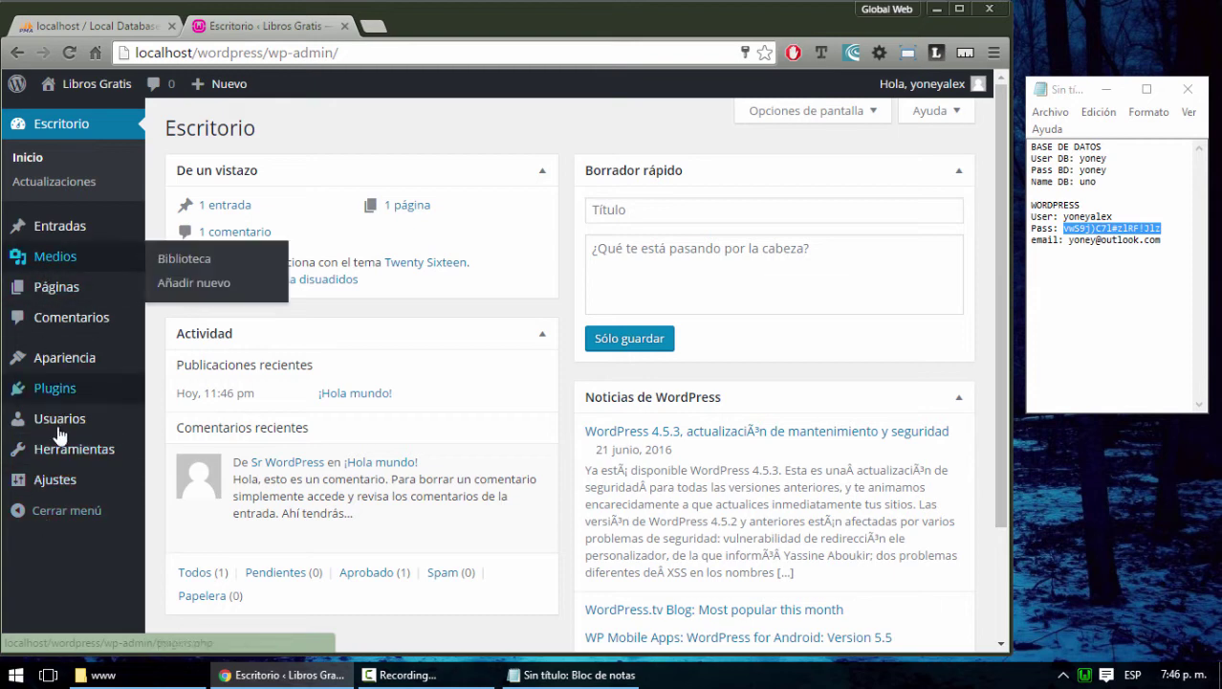
Open Ajustes > Generales and review the site address and other general fields
mouse_move(59, 486)
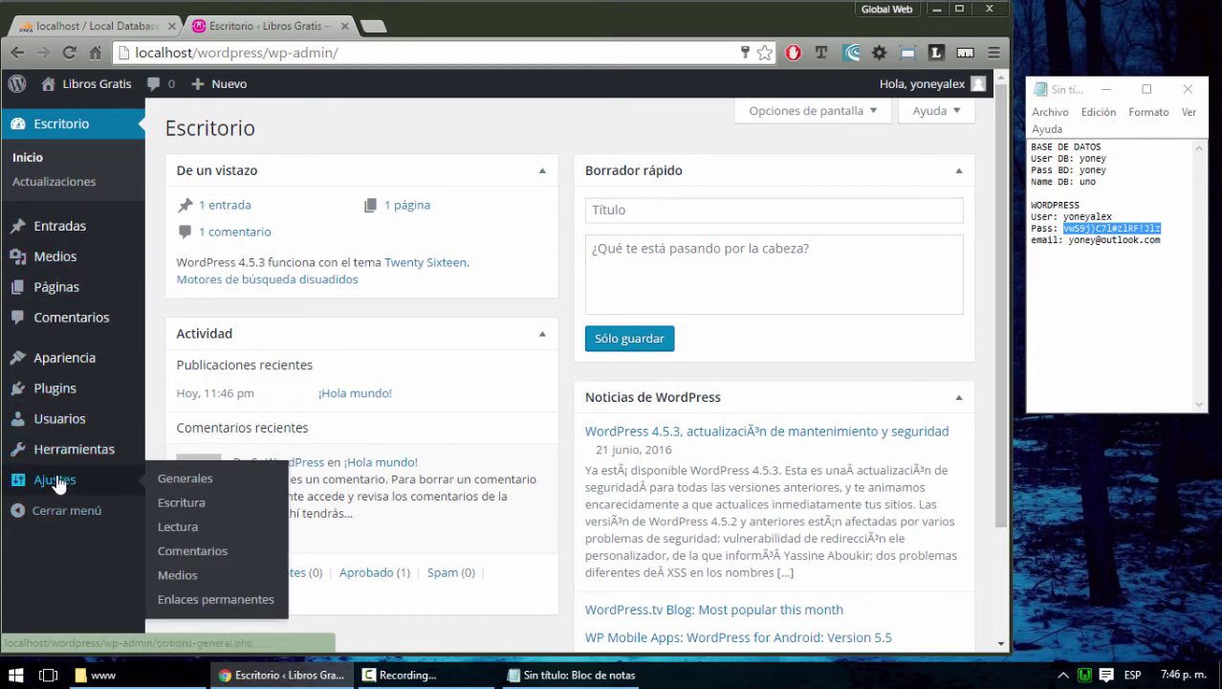
click(191, 480)
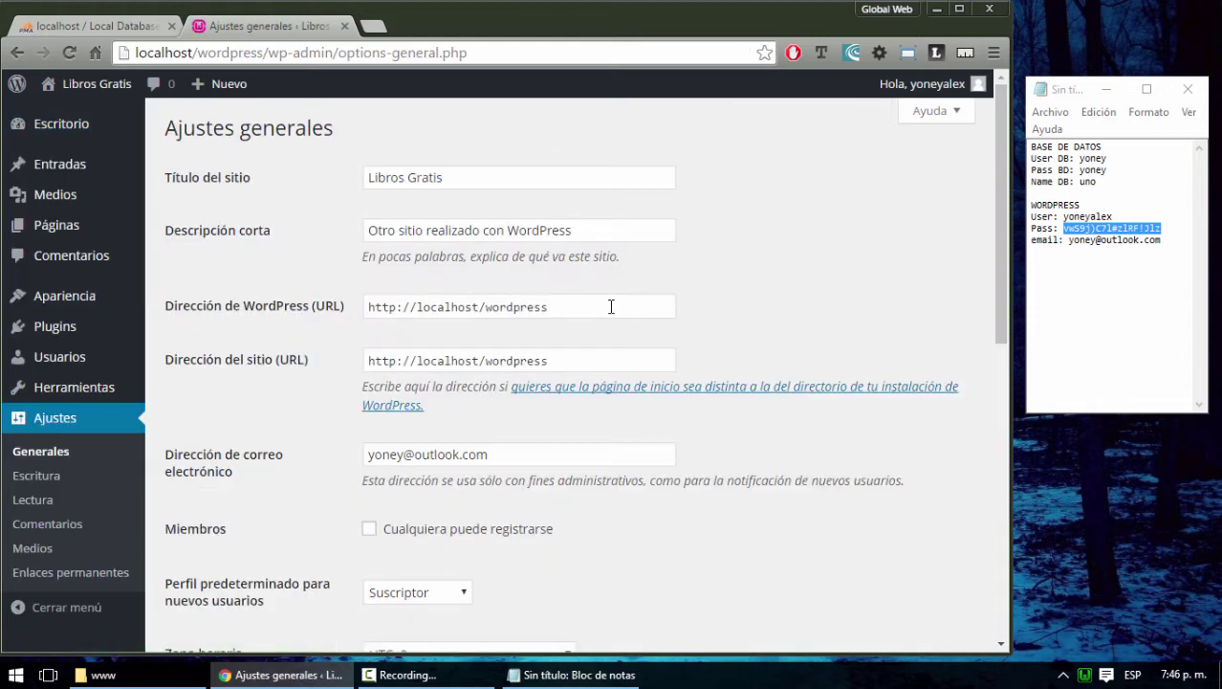
scroll(612, 306, down, 2)
scroll(546, 292, up, 1)
drag(570, 212, 368, 218)
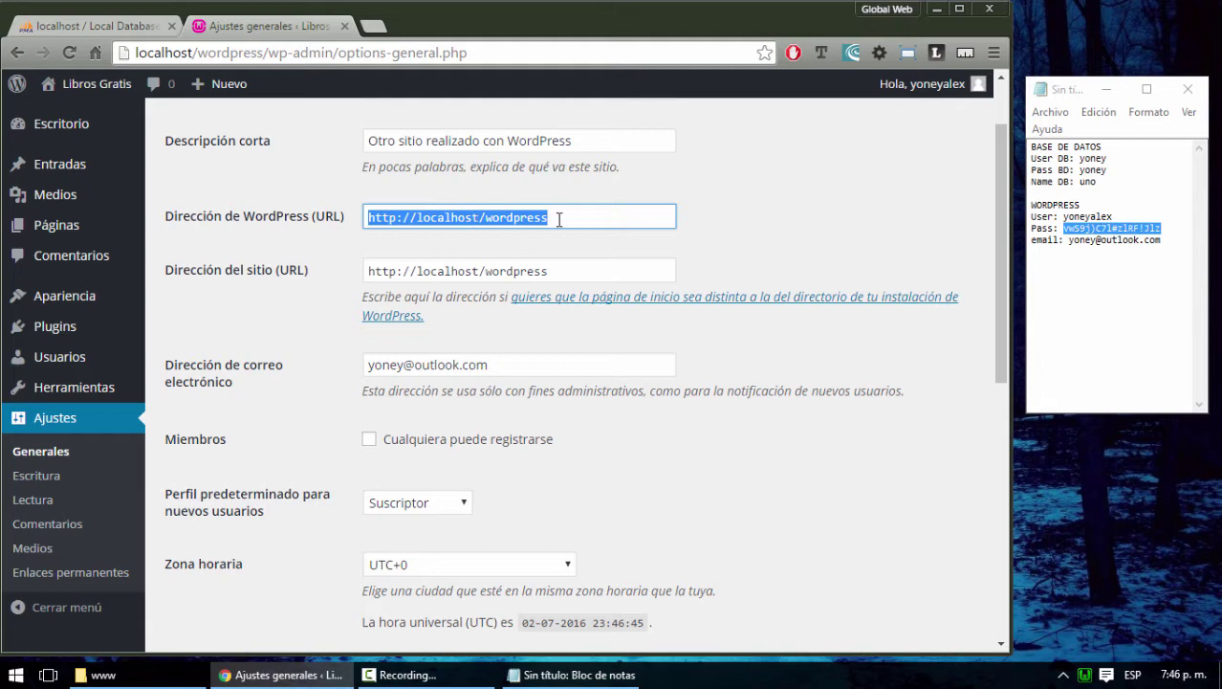
scroll(750, 461, down, 3)
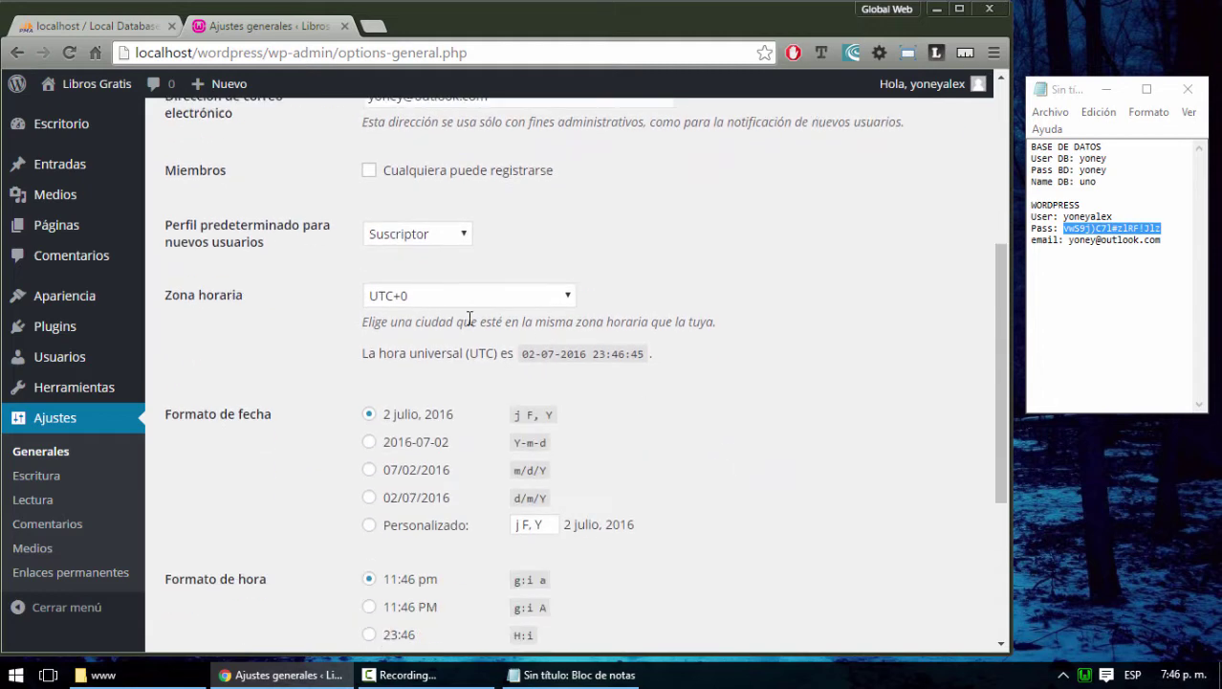
scroll(472, 309, down, 1)
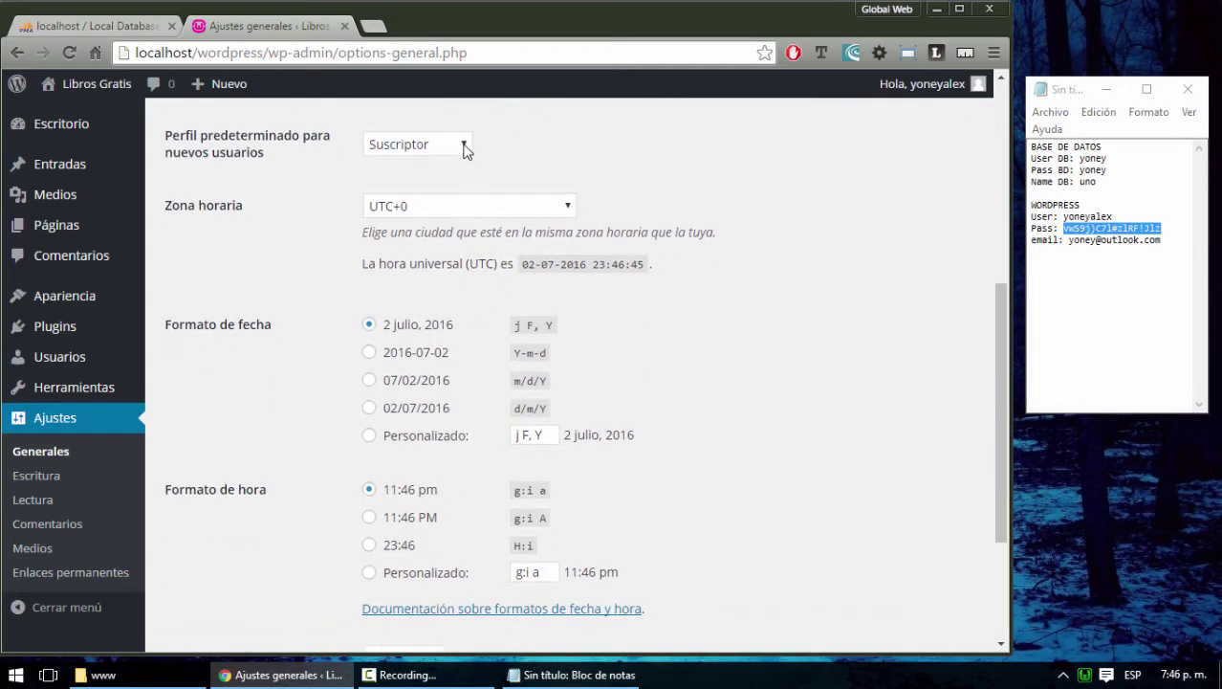
scroll(665, 373, down, 2)
scroll(592, 464, down, 1)
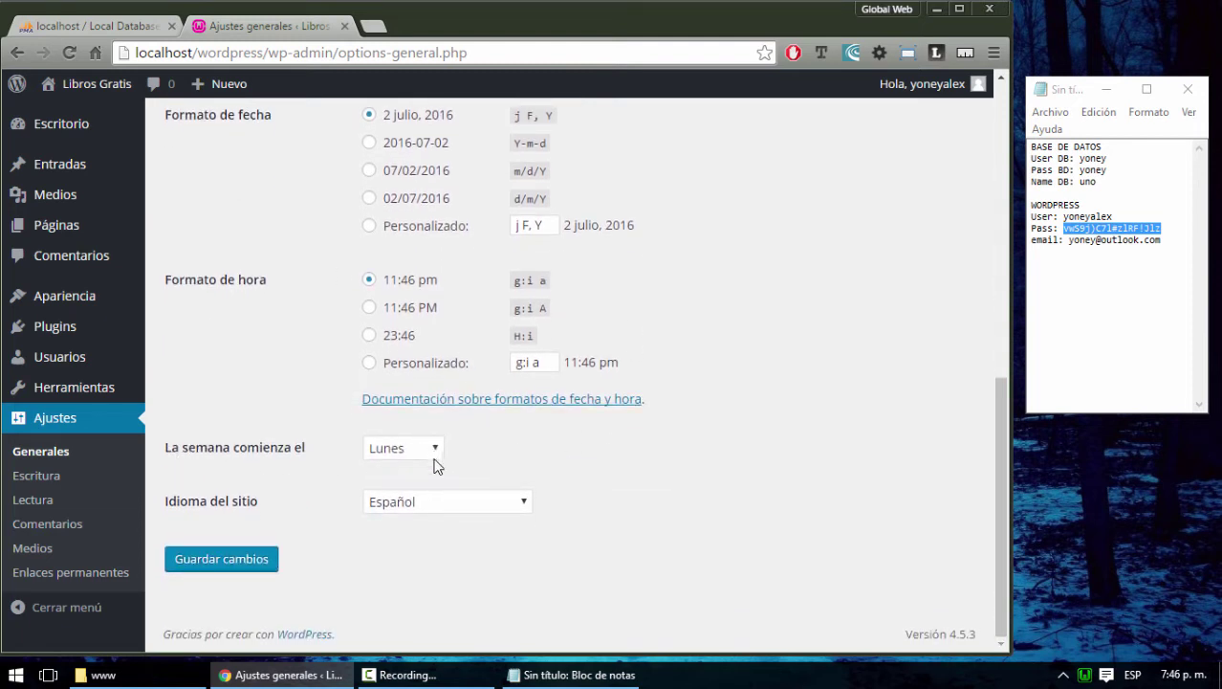
Keep Español as site language, add blank lines in the note, and close the WordPress tab
click(524, 501)
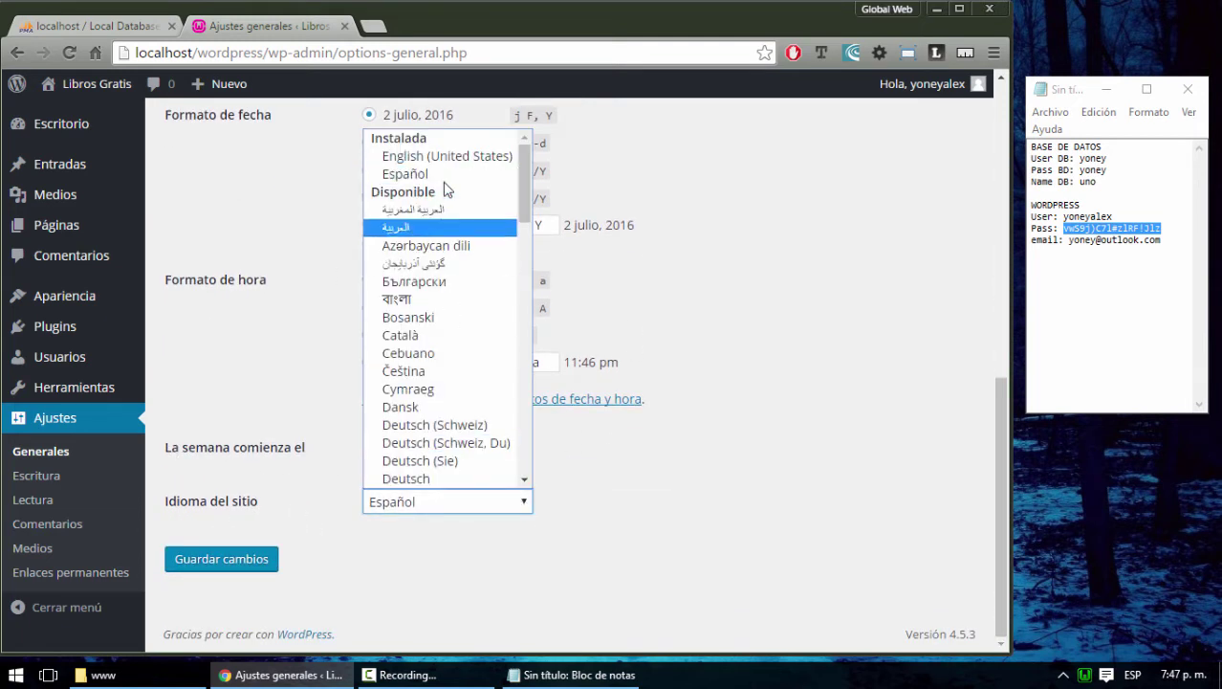
click(497, 516)
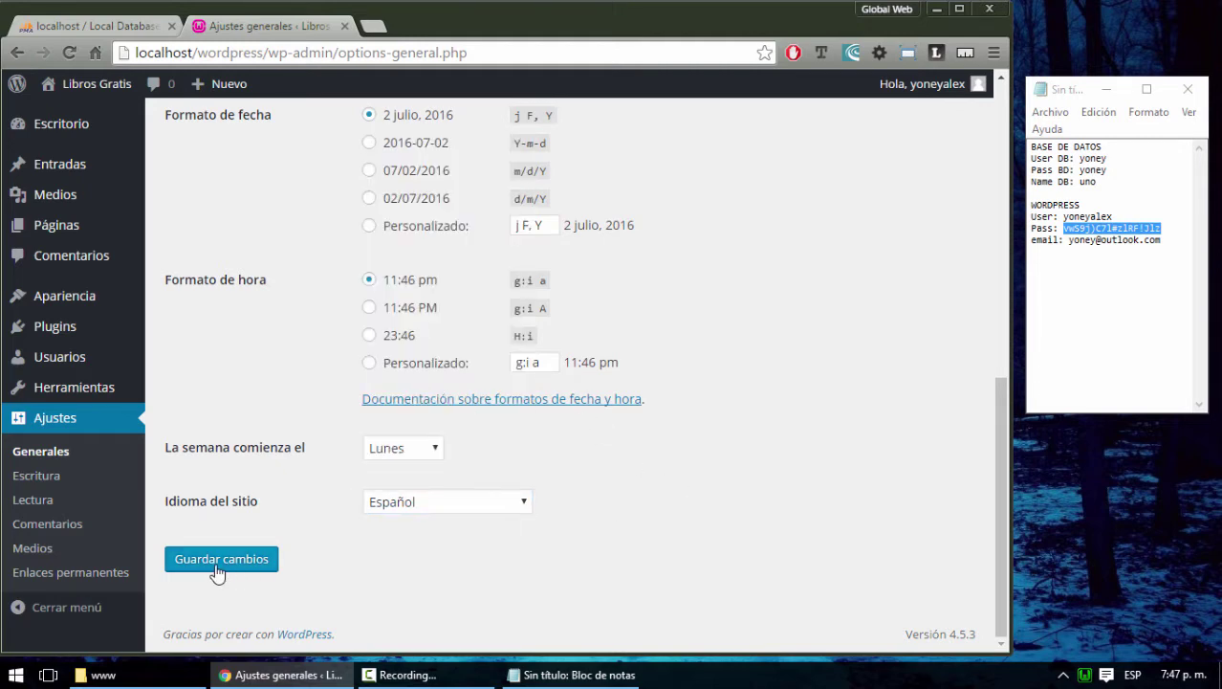
scroll(669, 571, up, 7)
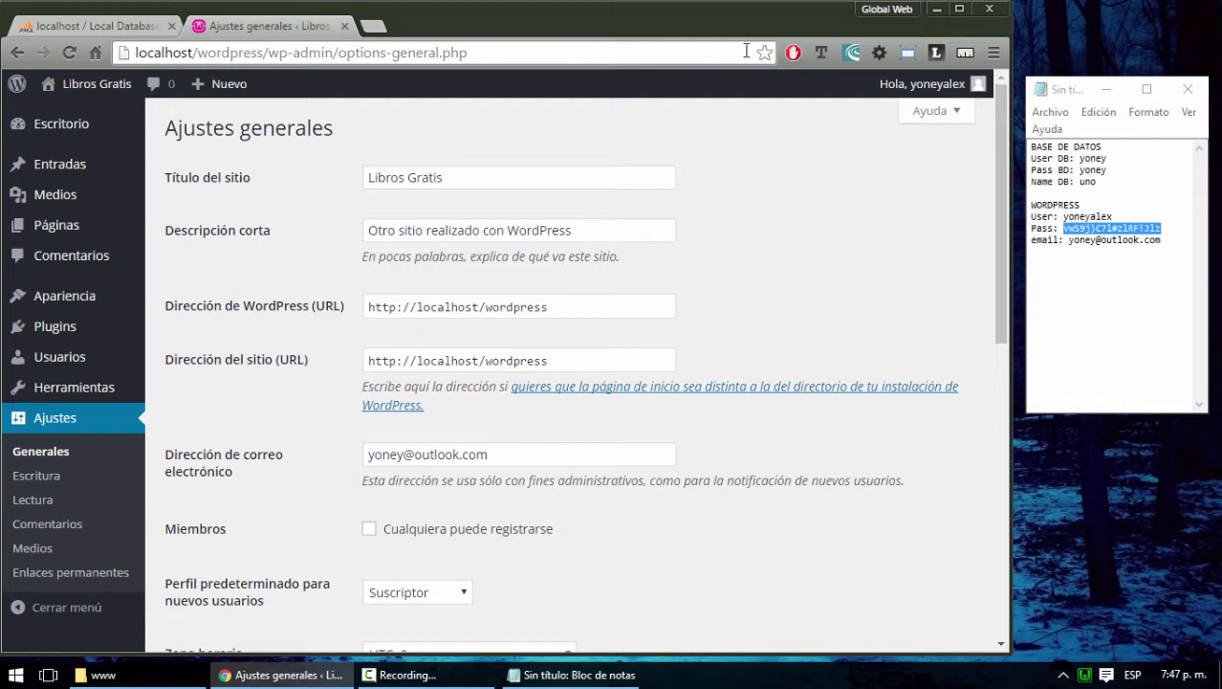
click(1109, 278)
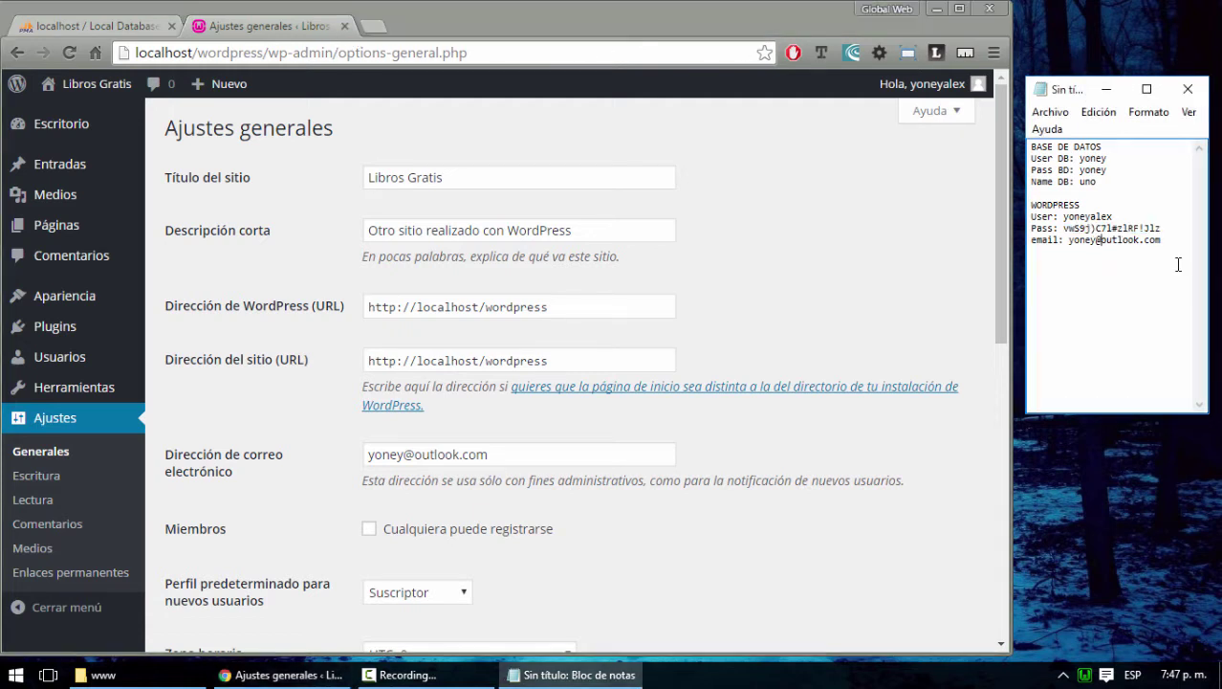
key(Return)
key(Return)
key(Return)
click(344, 26)
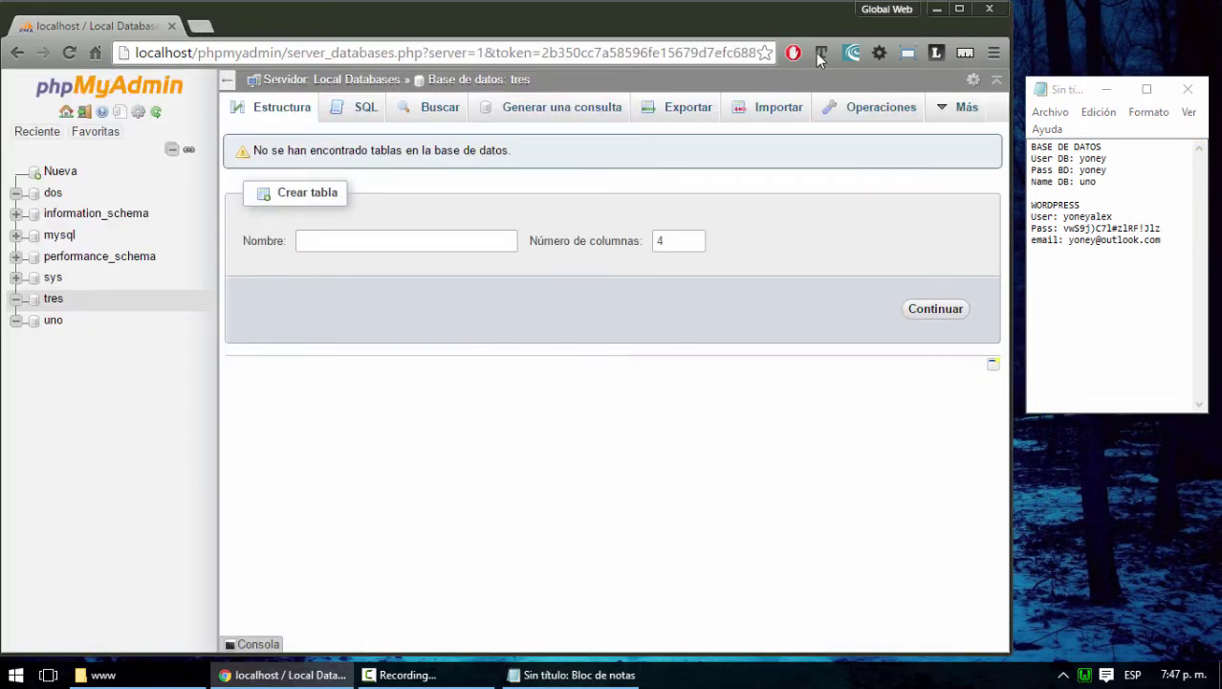
click(934, 9)
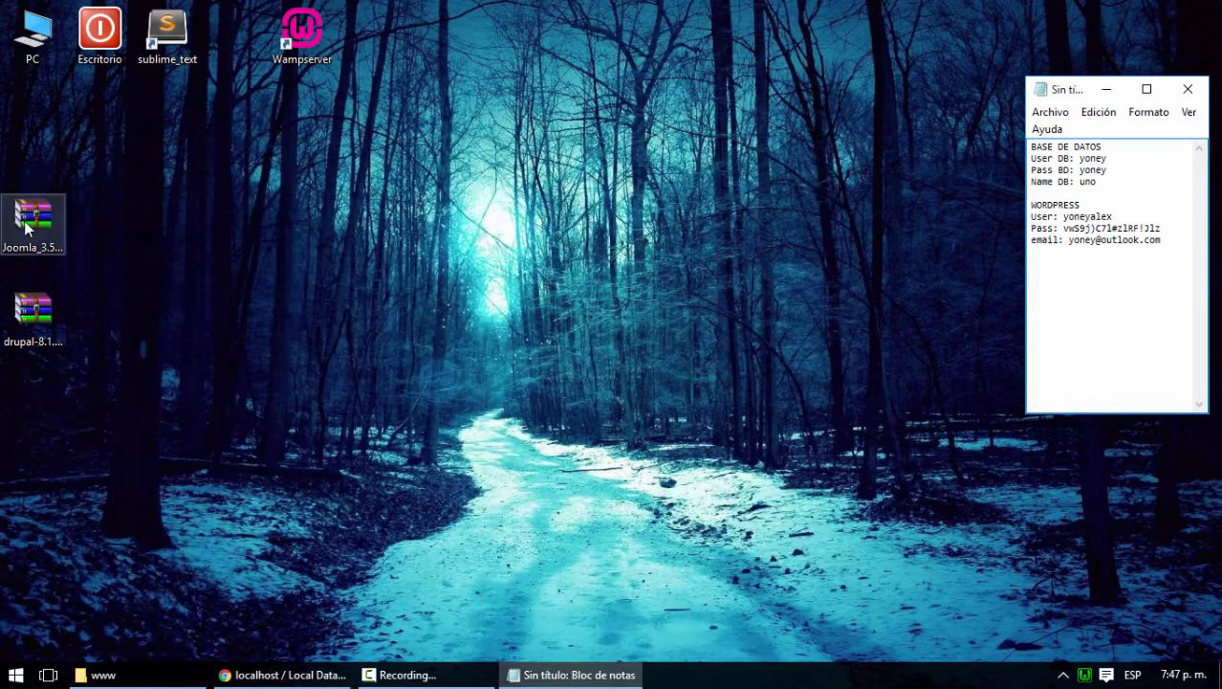
click(29, 222)
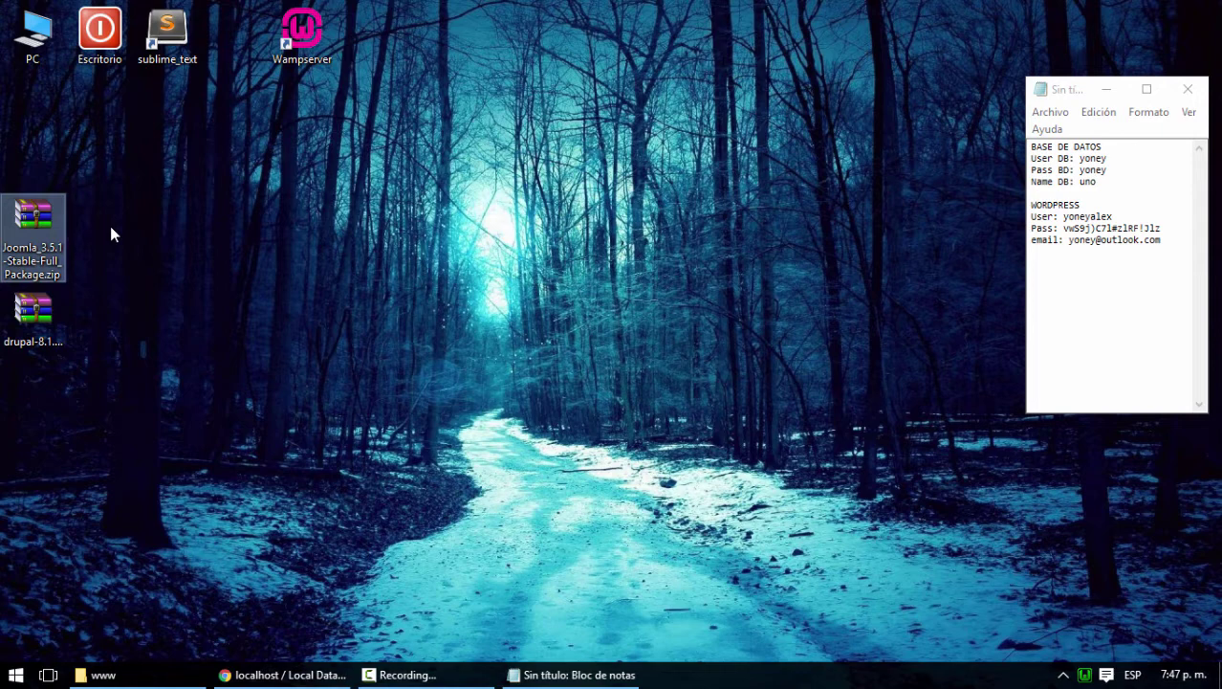
click(140, 675)
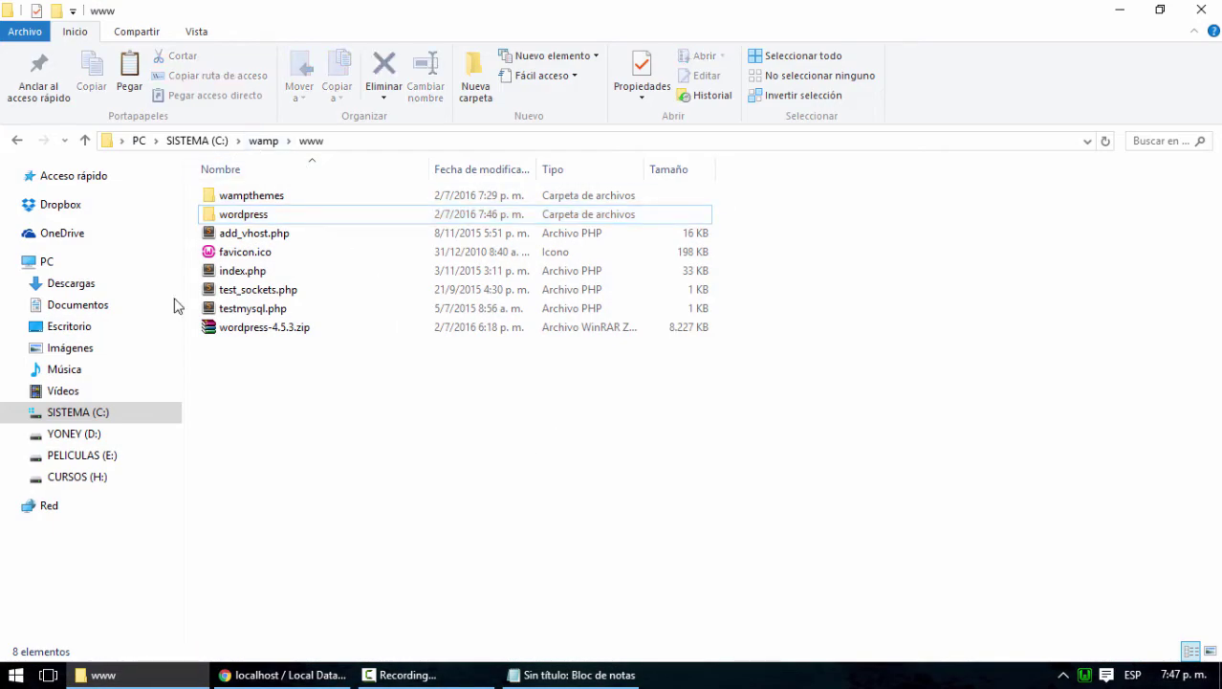
click(88, 417)
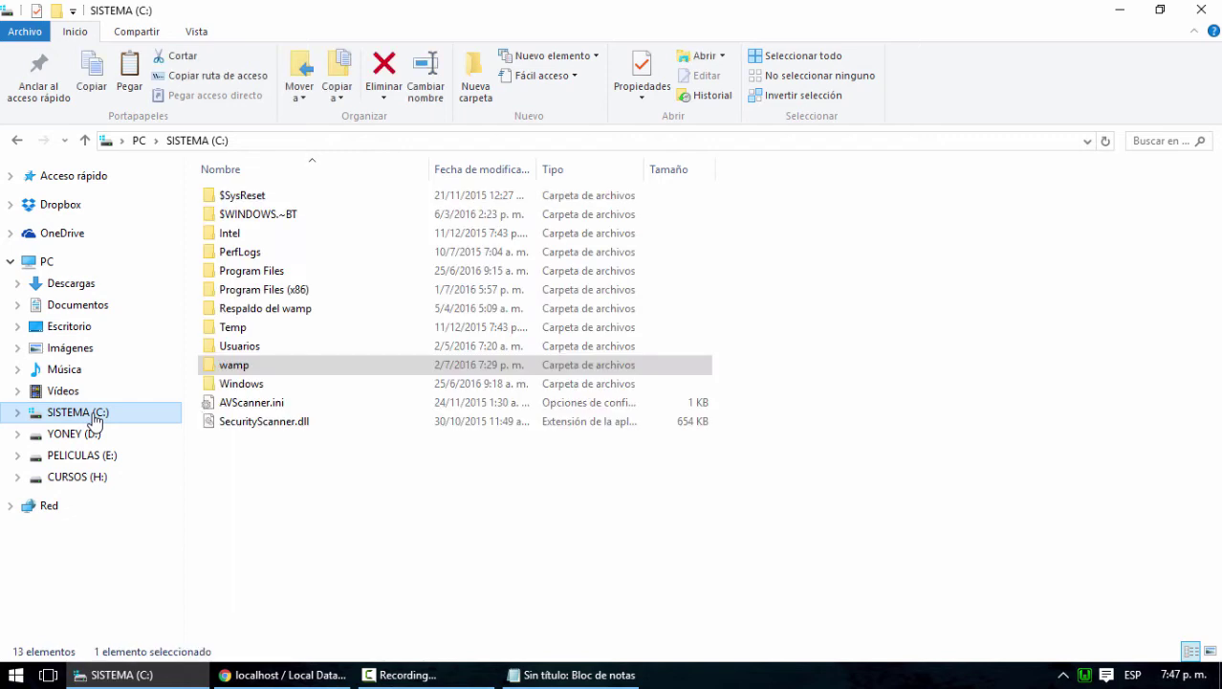
double_click(230, 365)
double_click(229, 346)
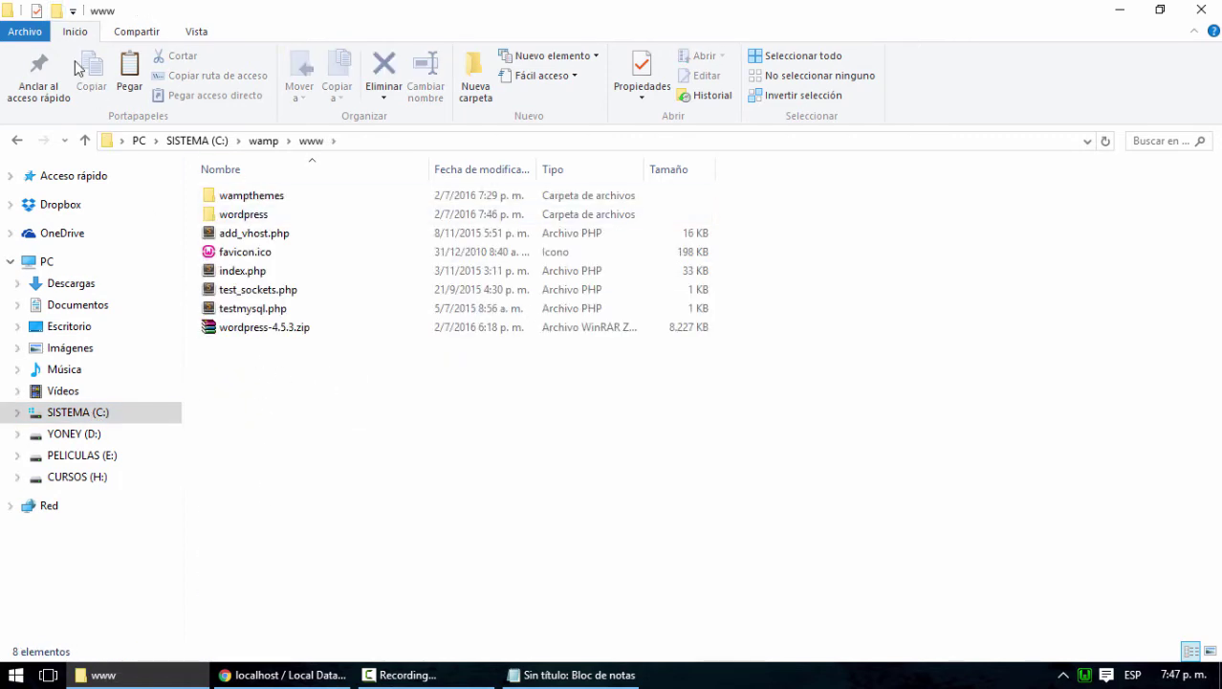
Create a joomla folder in www and paste Joomla_3.5.1-Stable-Full_Package.zip into it
click(56, 11)
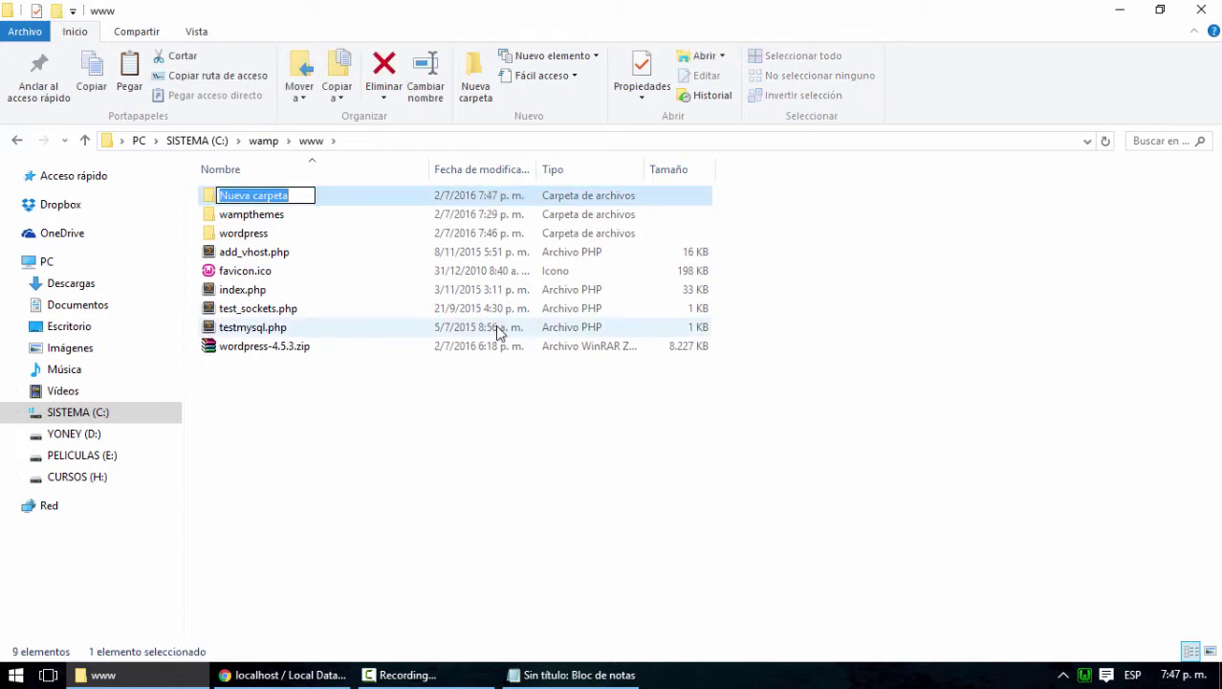
text(joomla)
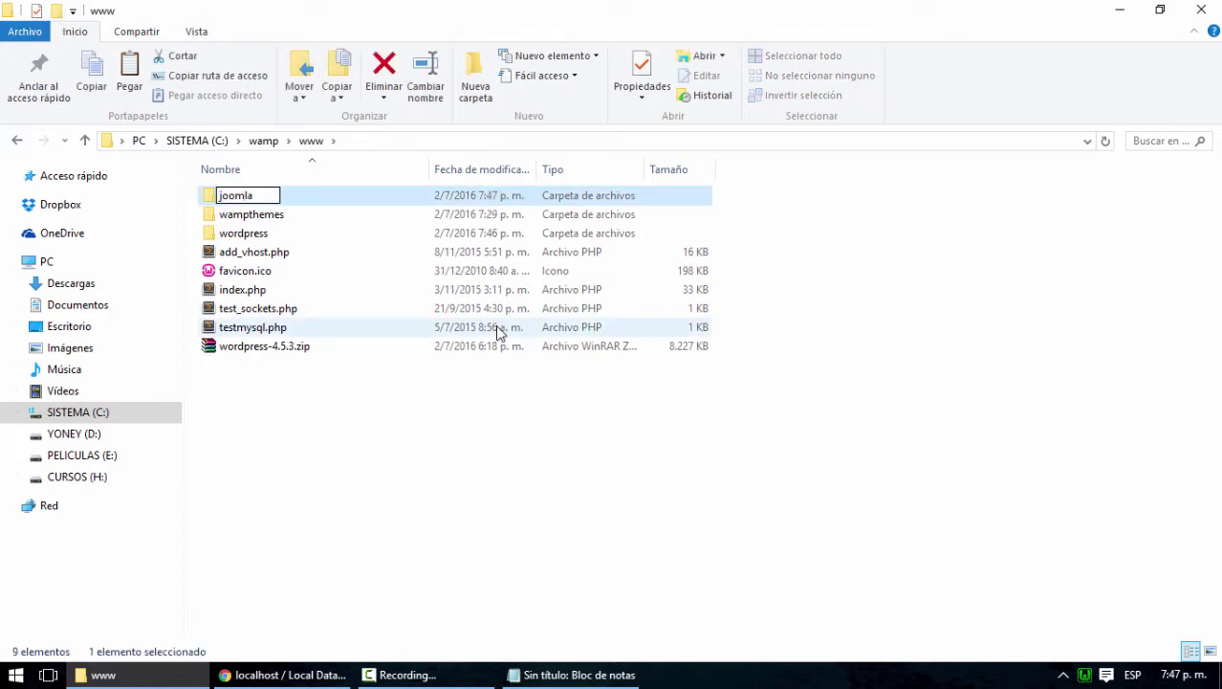
key(Return)
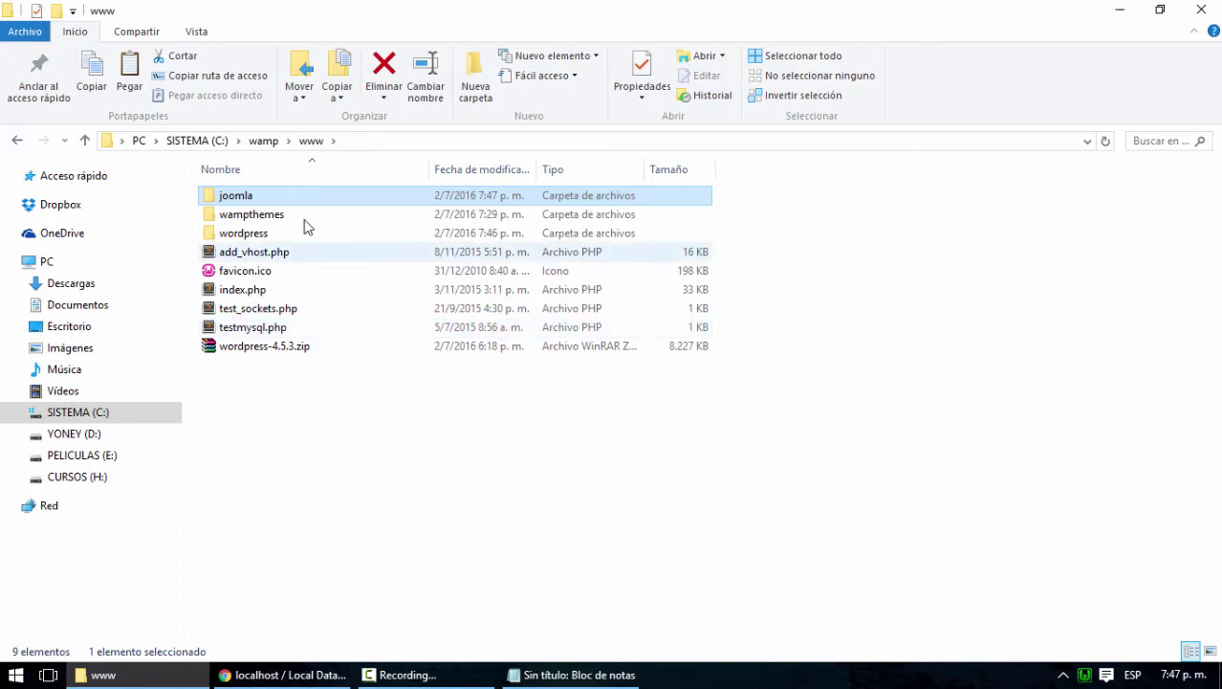
double_click(243, 199)
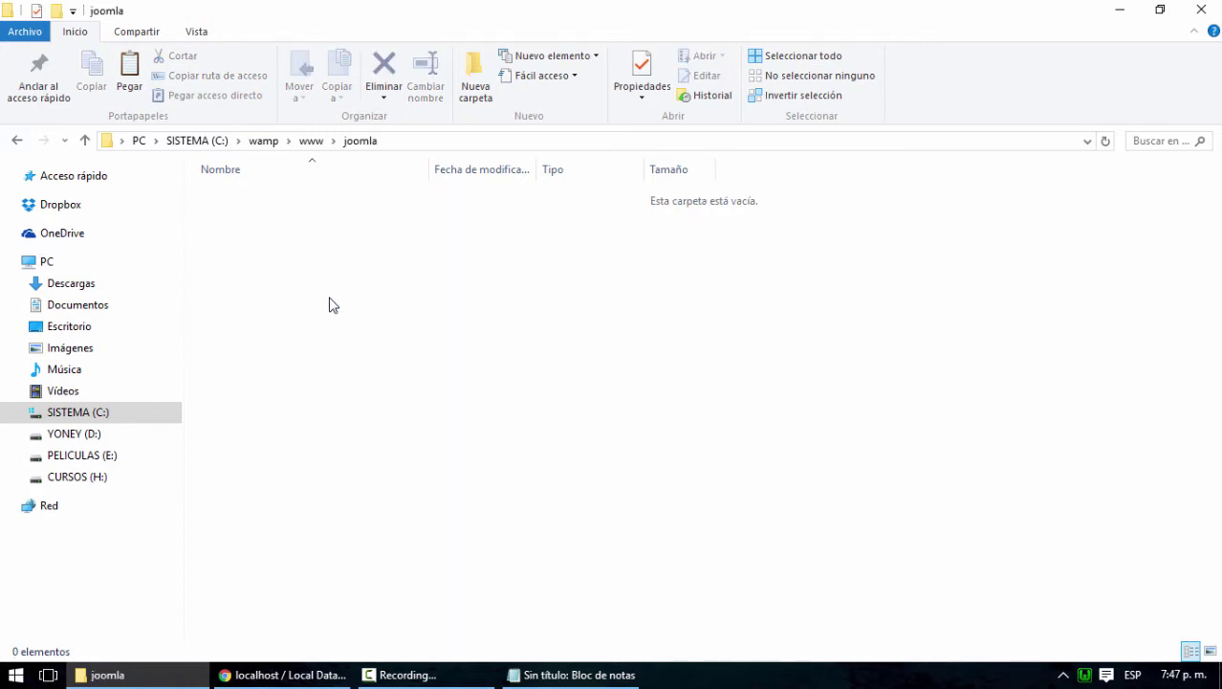
key(ctrl+v)
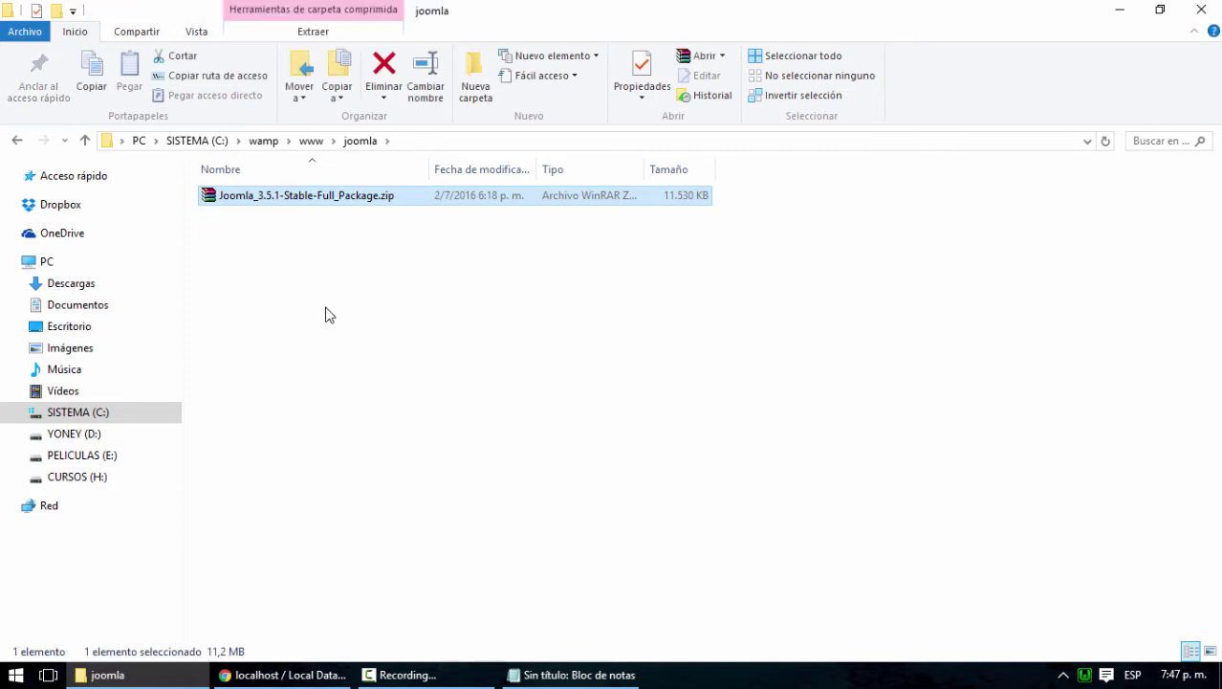
Extract the Joomla zip's contents here with Extraer aquí
right_click(292, 200)
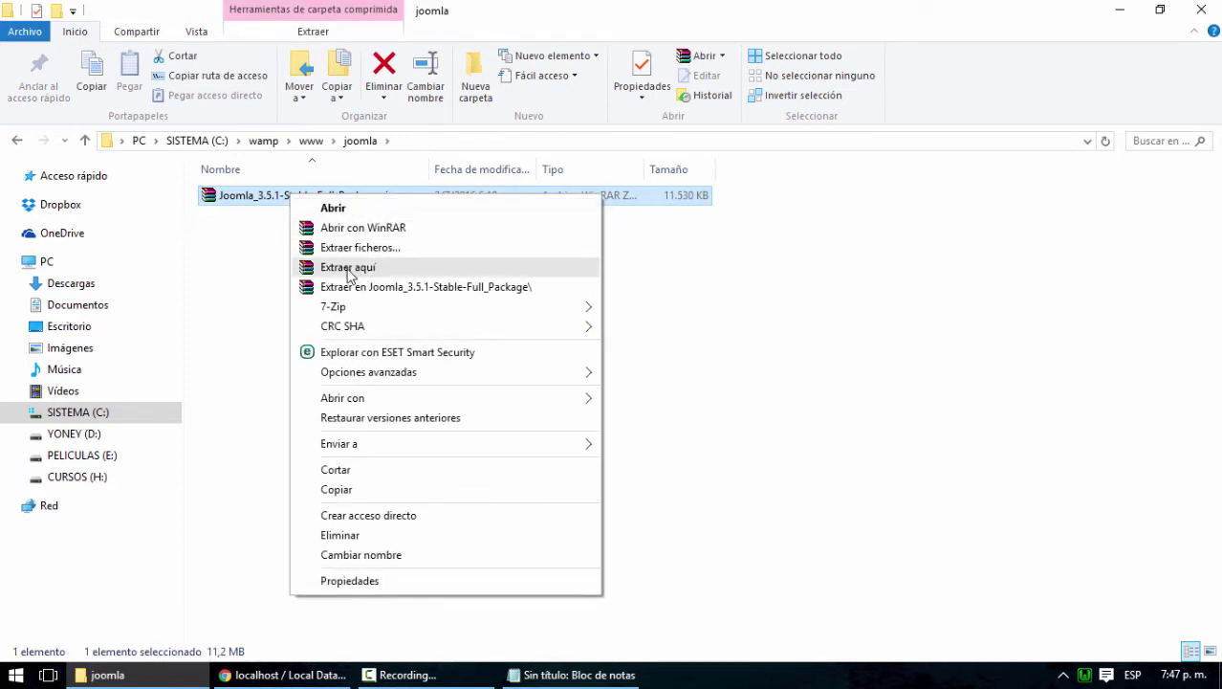
click(392, 269)
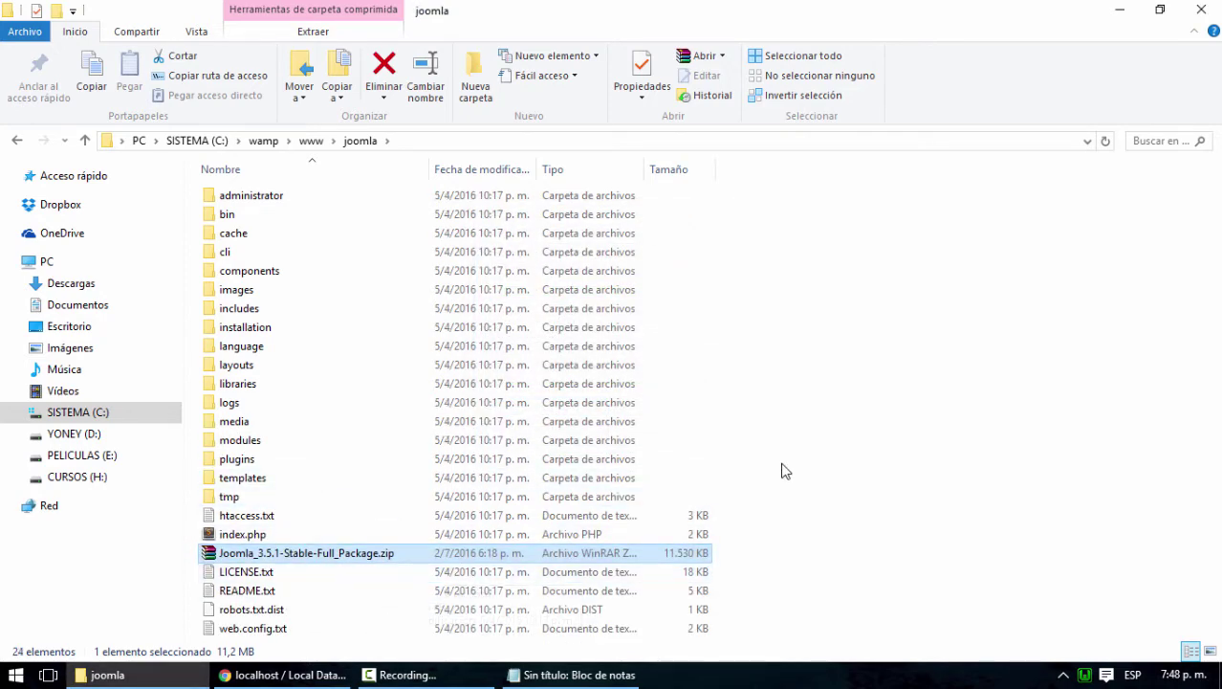
click(863, 459)
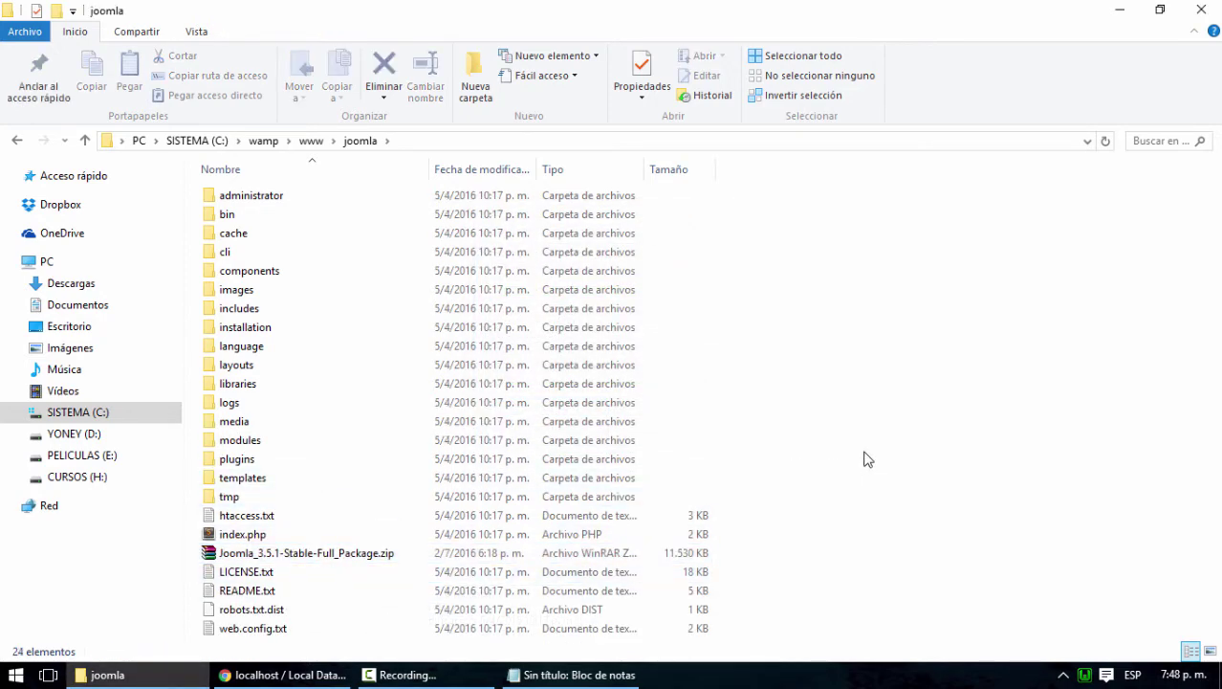
Move the Joomla zip up into the www folder and reopen the joomla folder
click(316, 556)
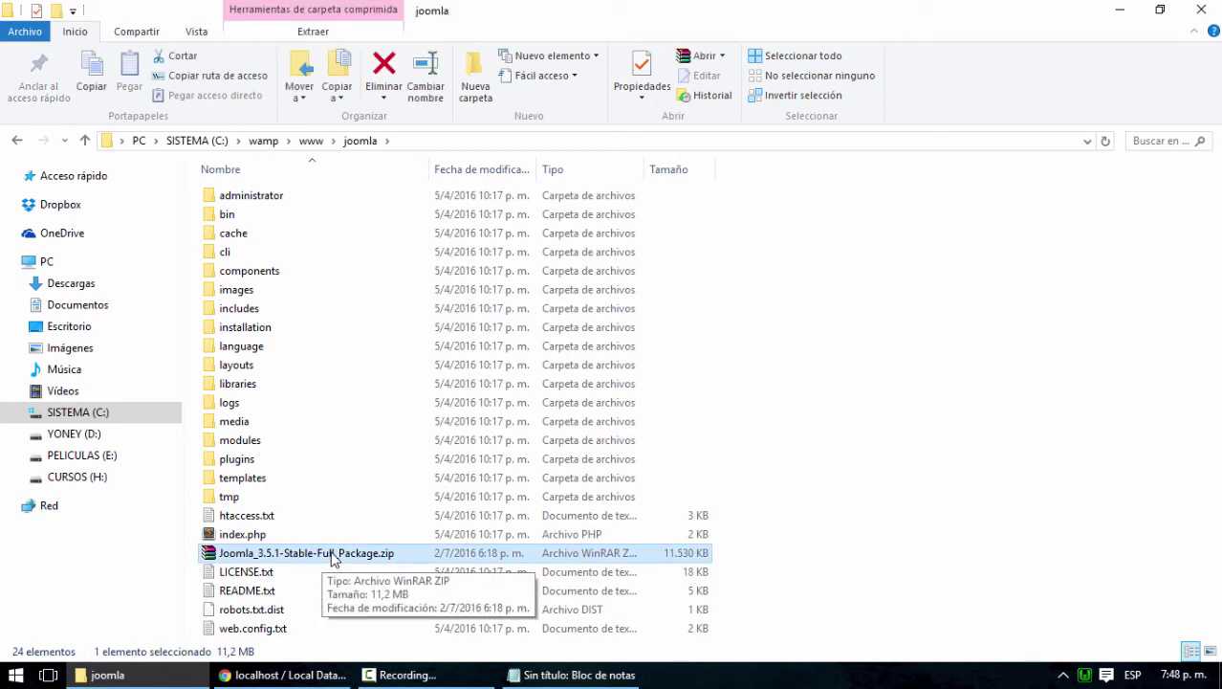
click(311, 141)
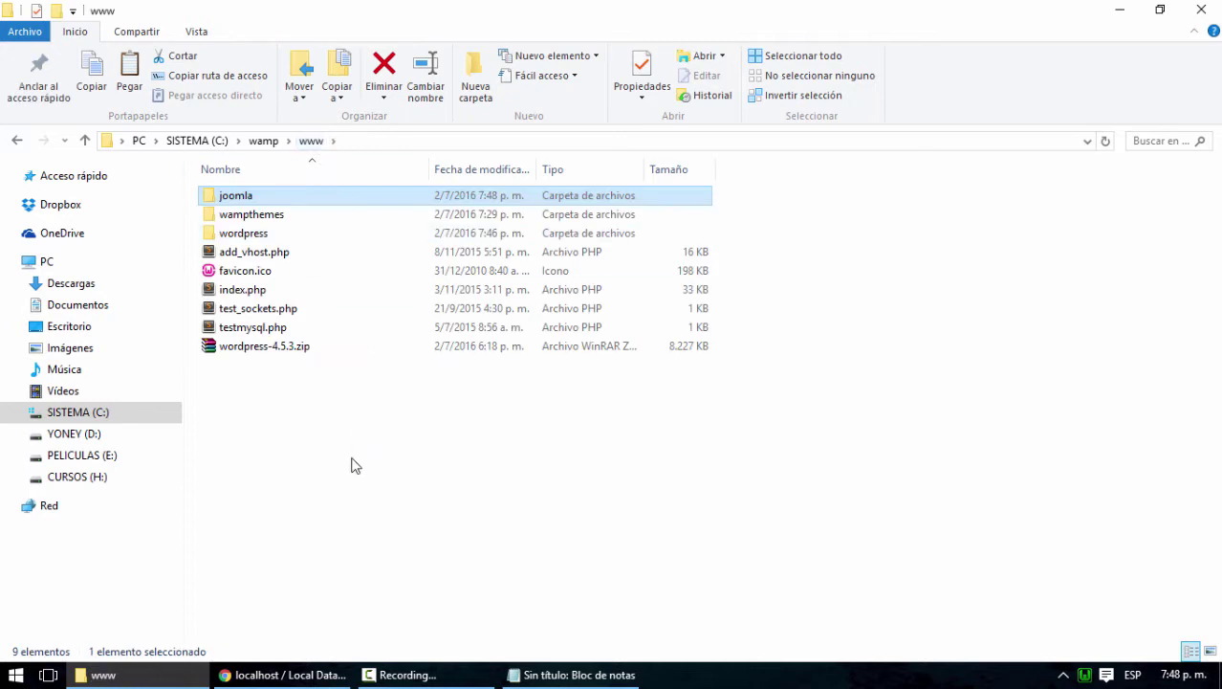
key(ctrl+v)
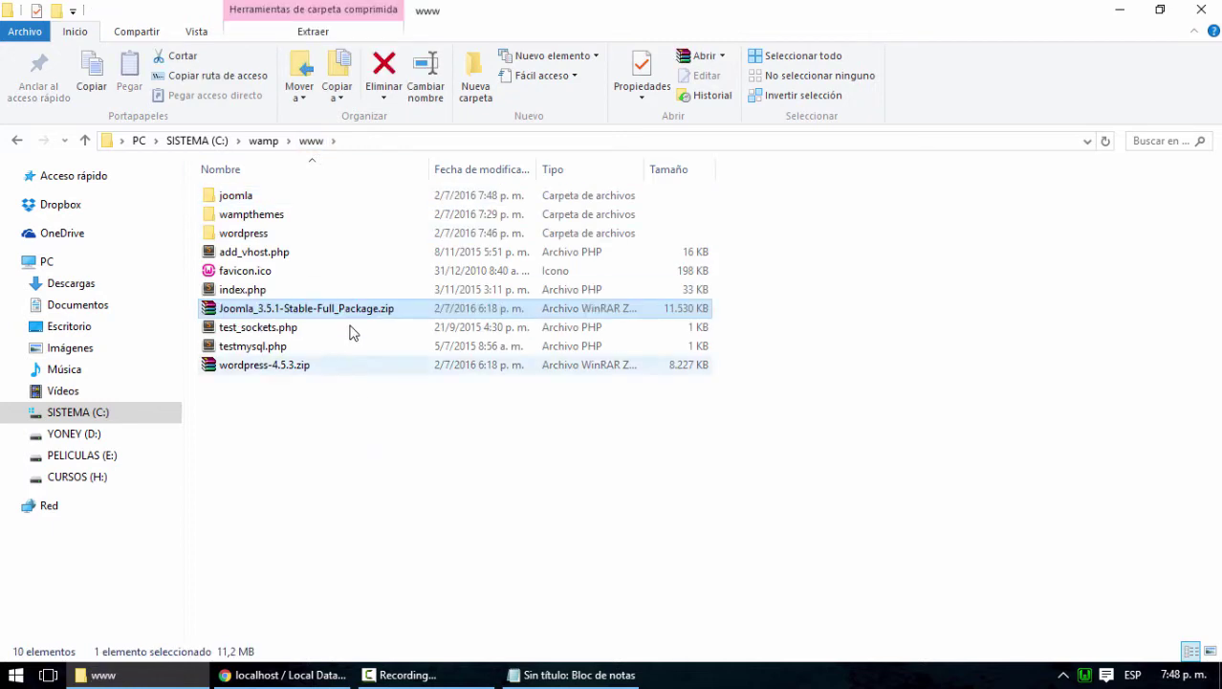
click(318, 455)
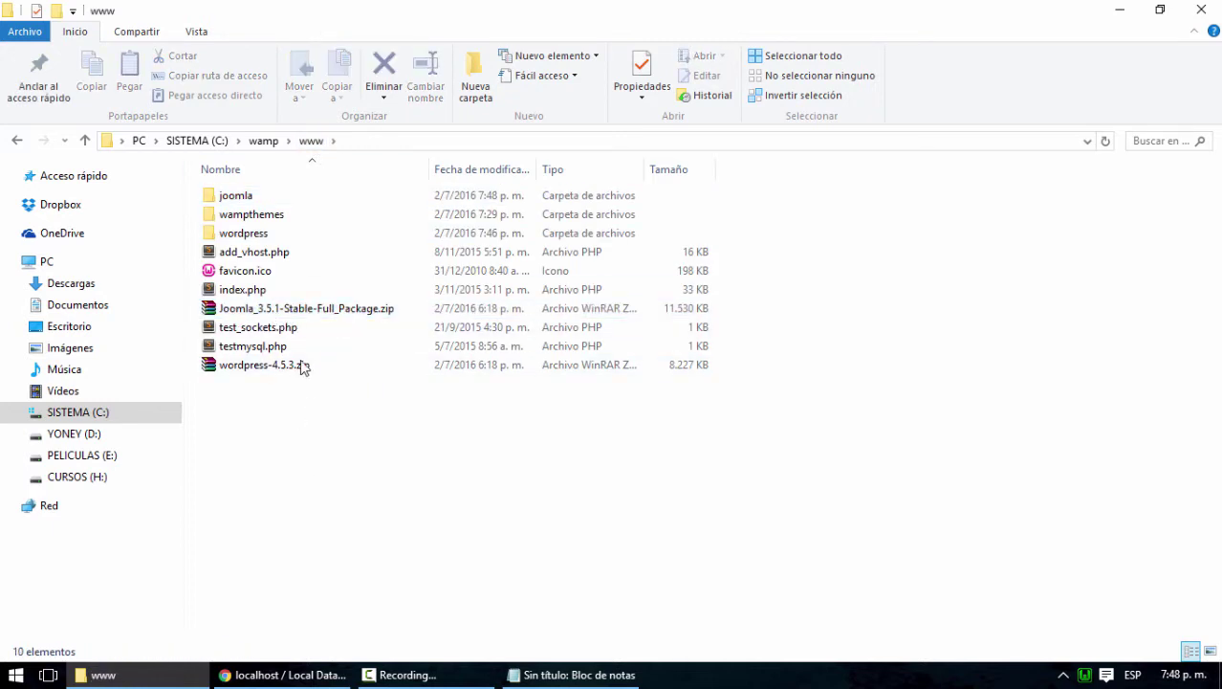
click(287, 308)
click(257, 368)
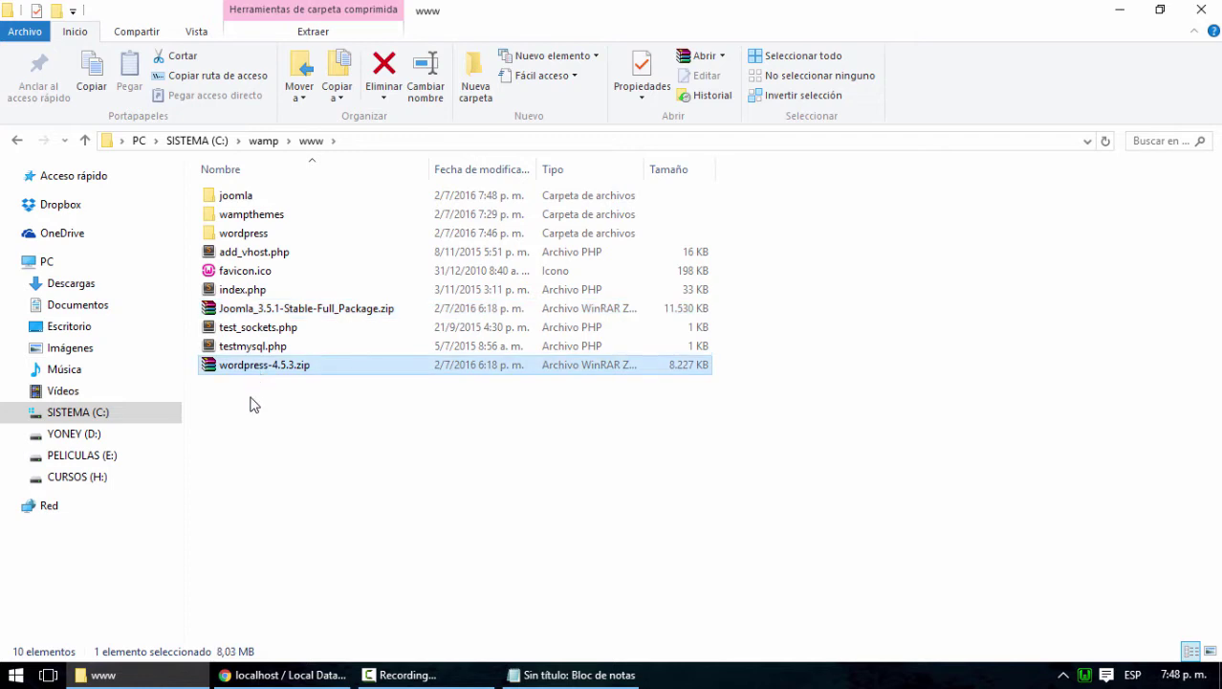
click(265, 315)
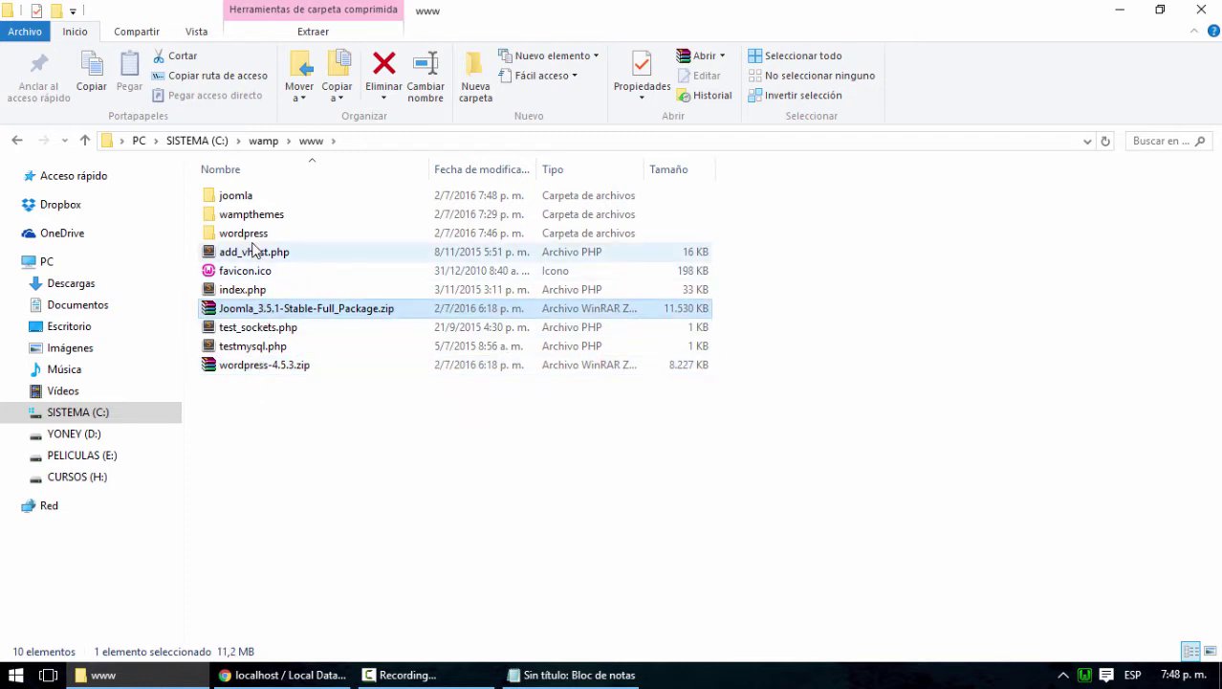
double_click(245, 198)
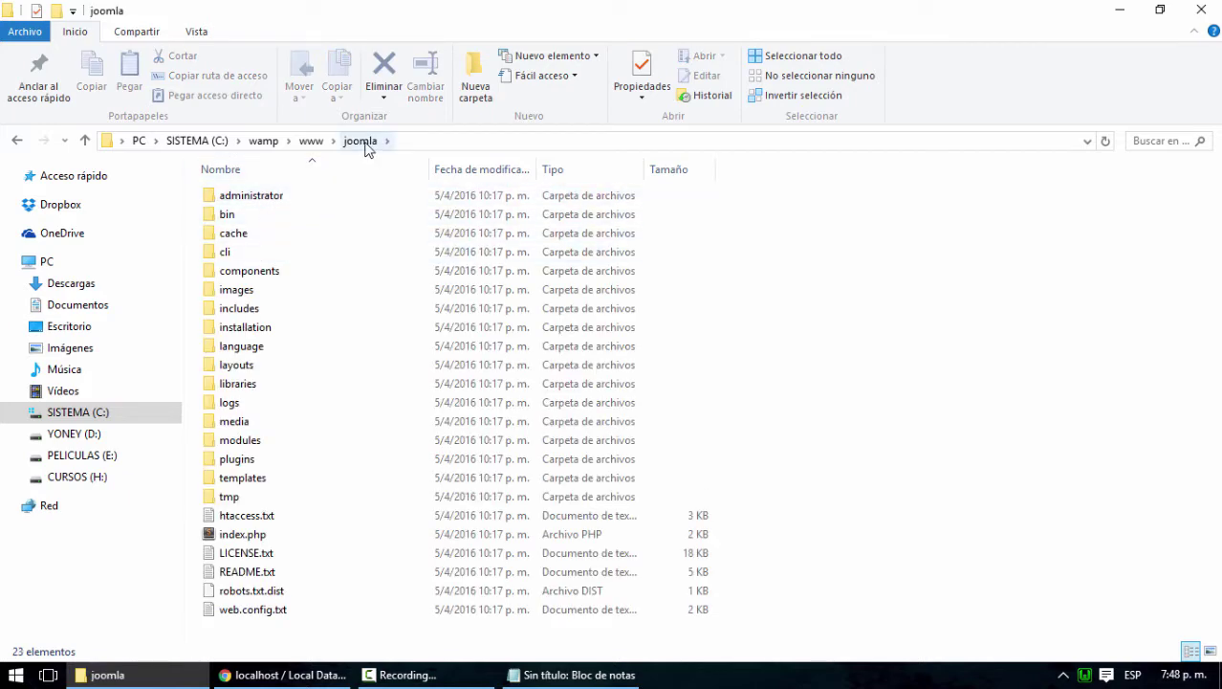
Minimize the windows and rearrange the drupal and Wampserver desktop icons along the top row
click(1119, 10)
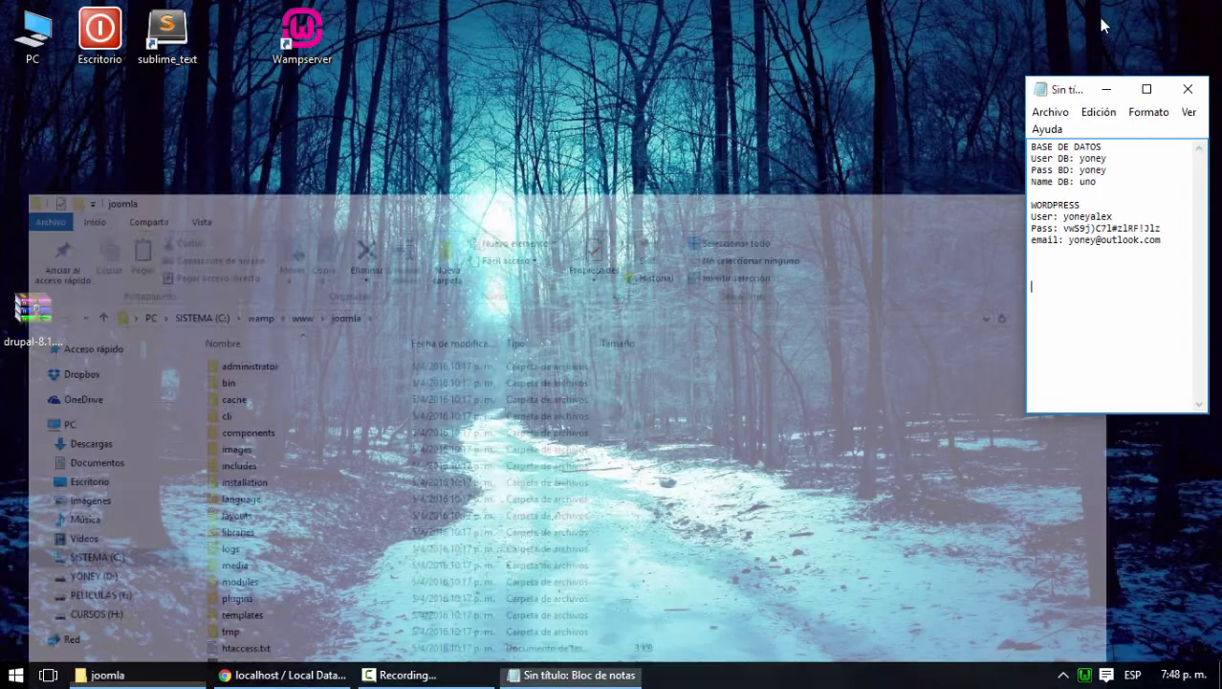
click(246, 679)
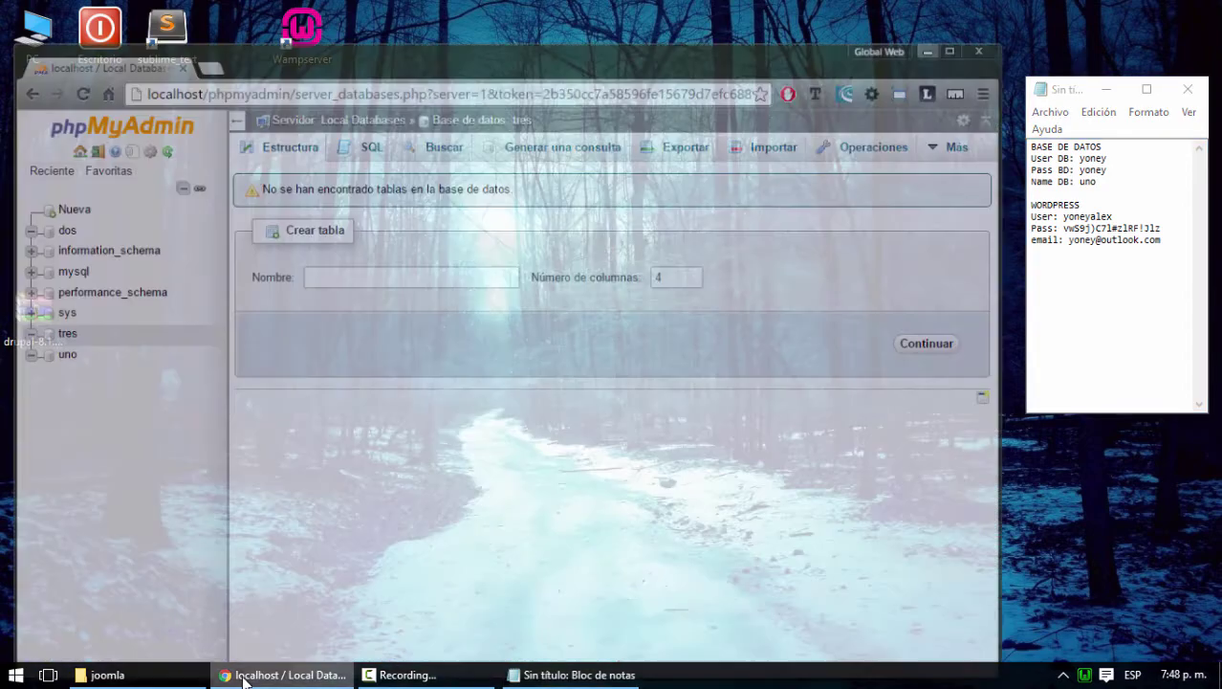
click(932, 8)
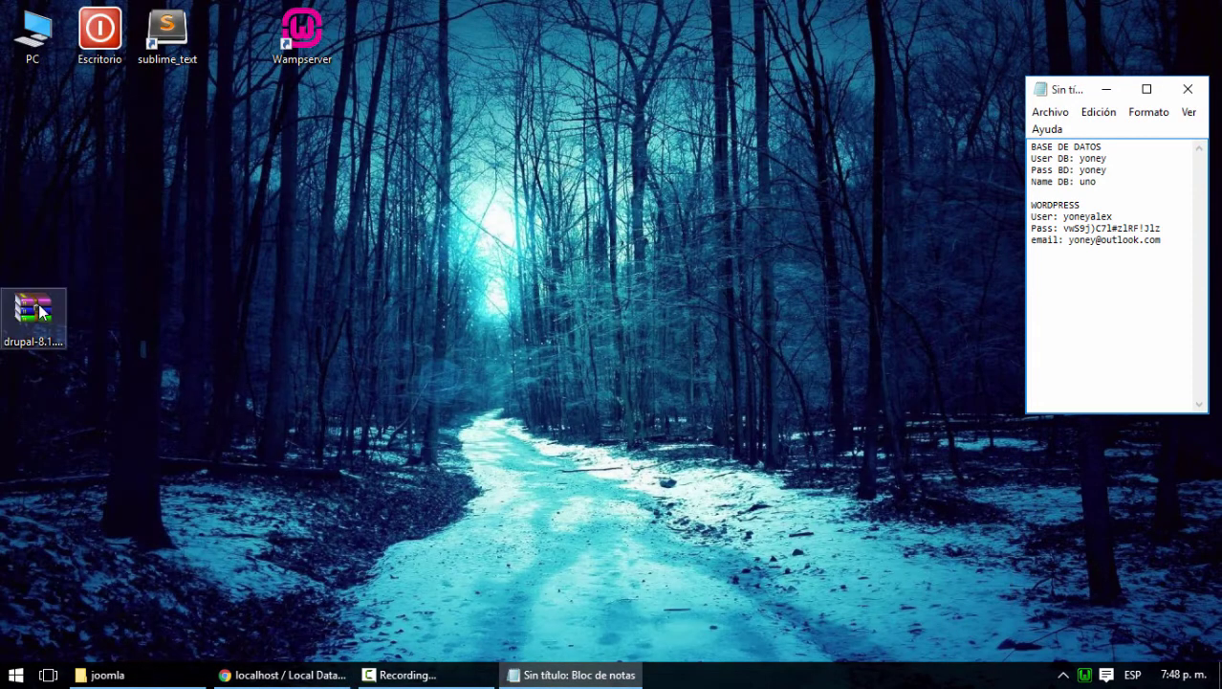
drag(38, 304, 406, 38)
drag(291, 36, 225, 37)
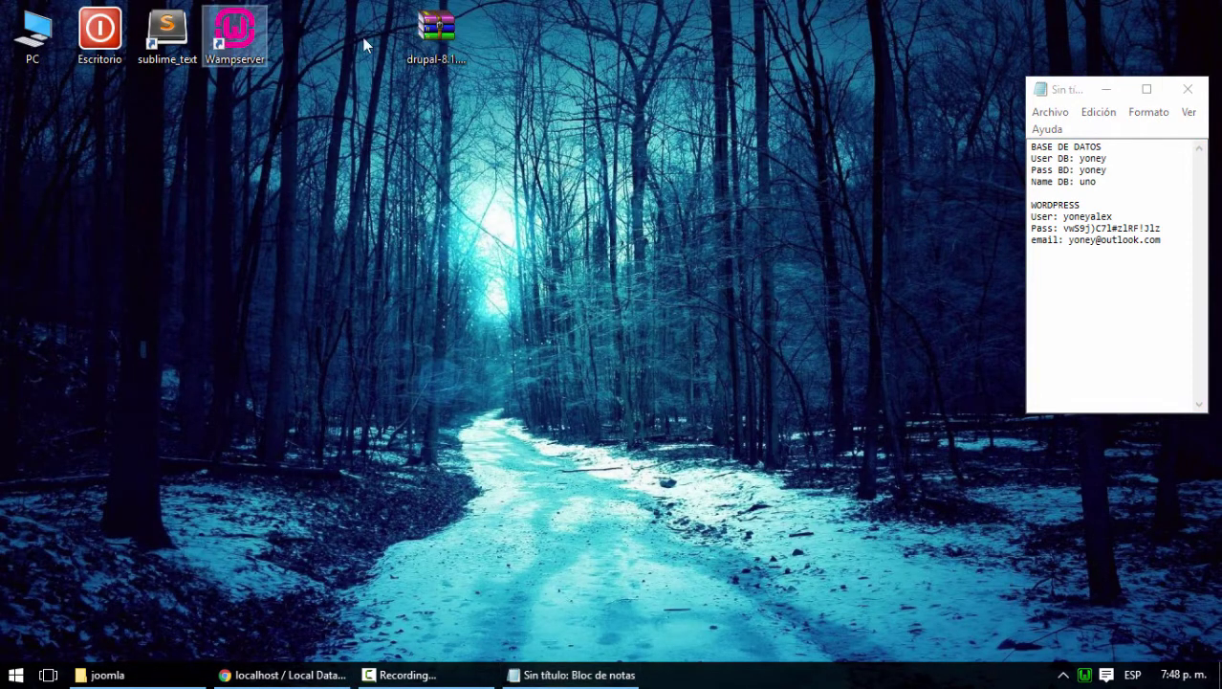
drag(436, 36, 319, 35)
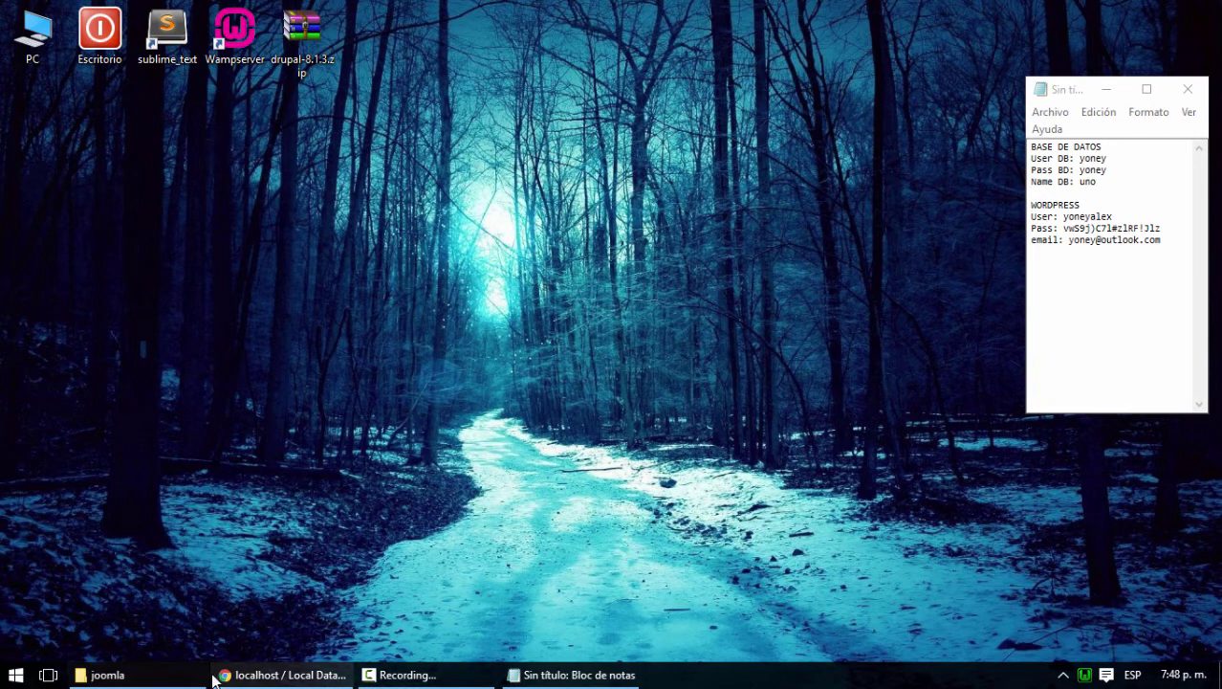
click(222, 674)
Load localhost/joomla in a new Chrome tab to bring up the Joomla Web Installer
click(204, 29)
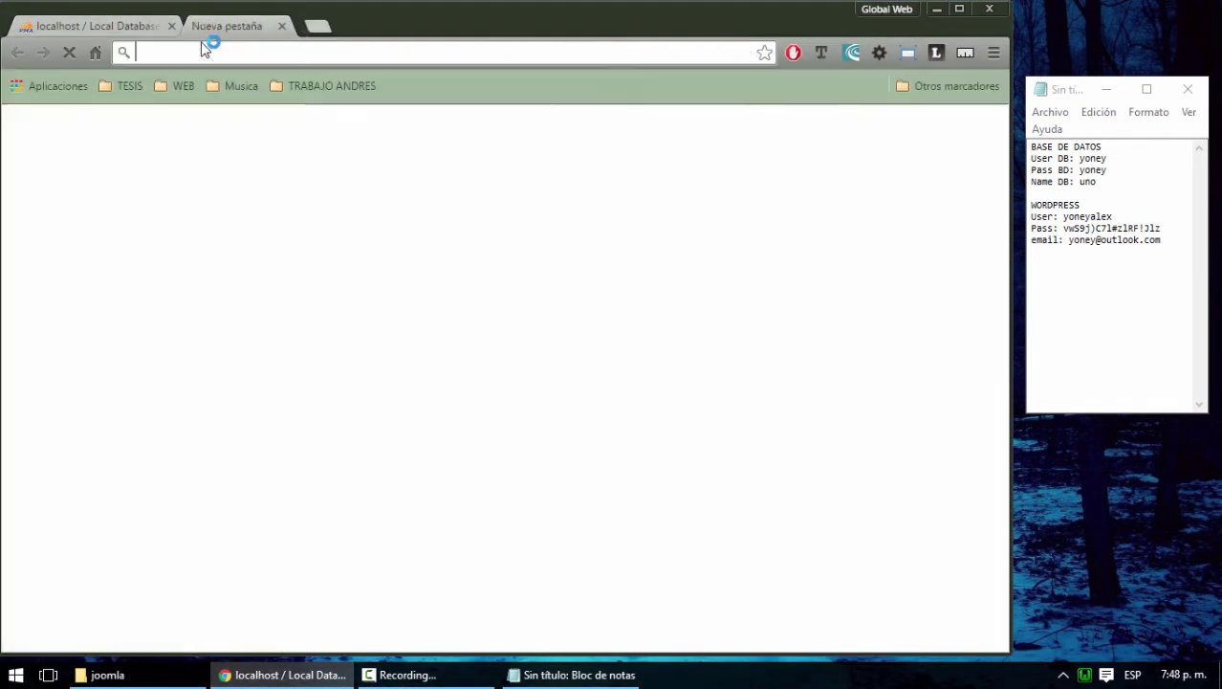
text(localhost)
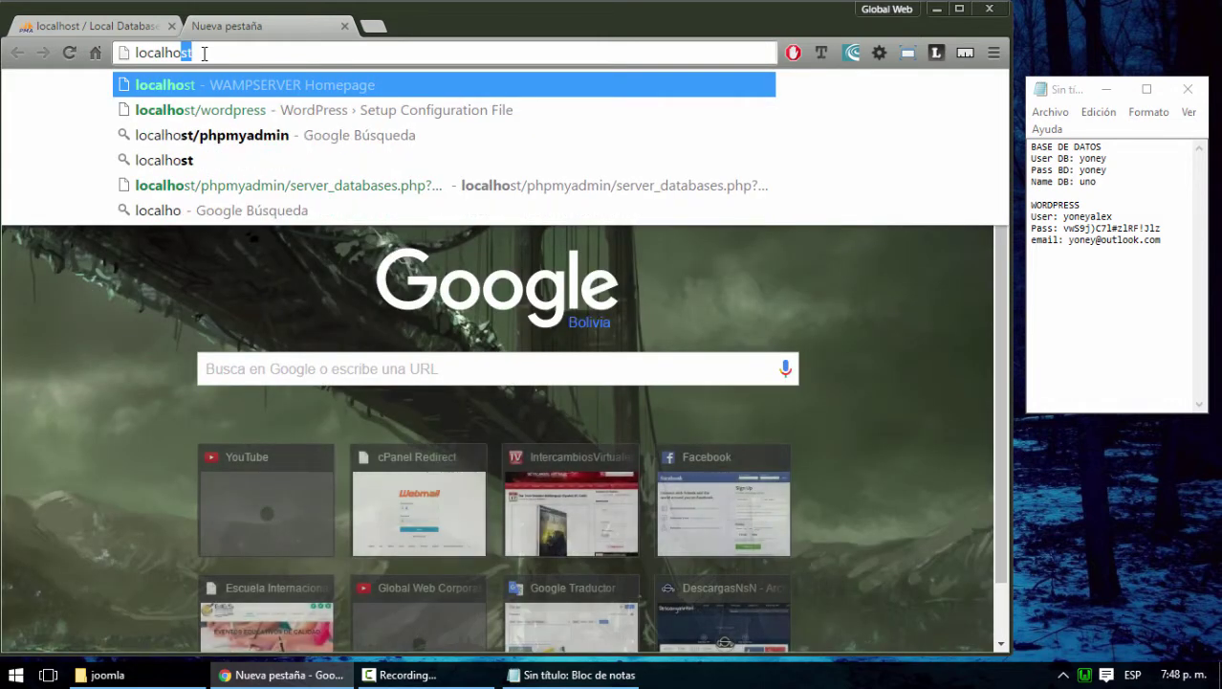
text(/)
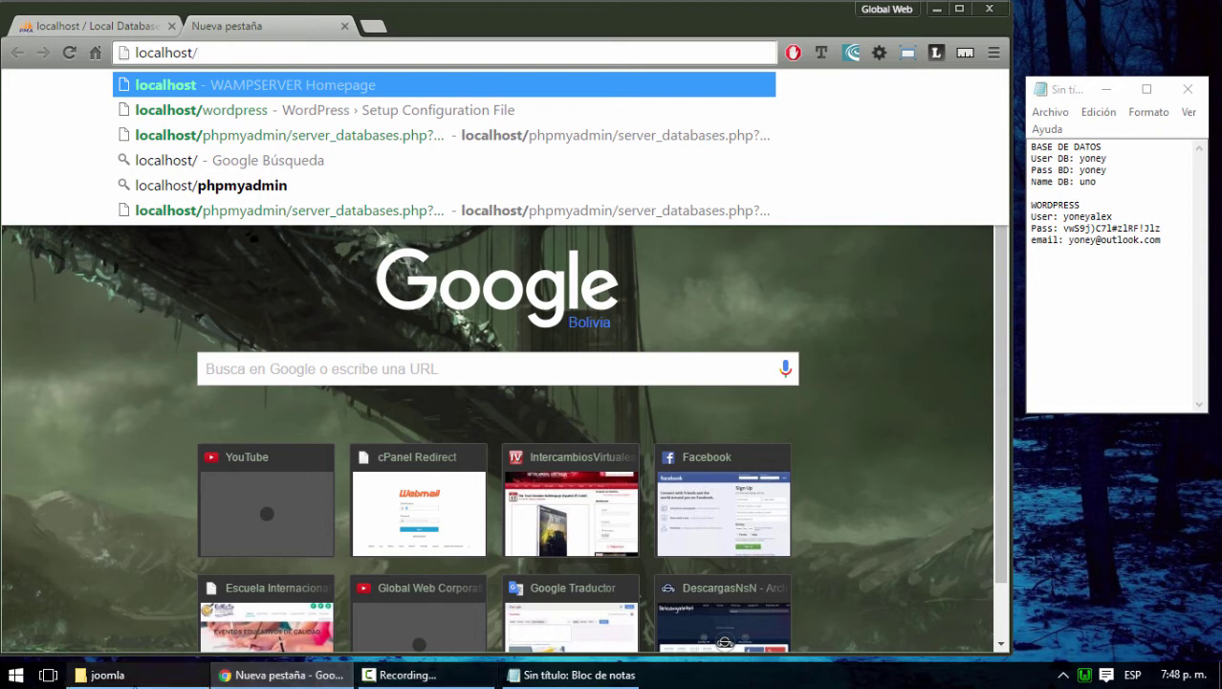
mouse_move(122, 684)
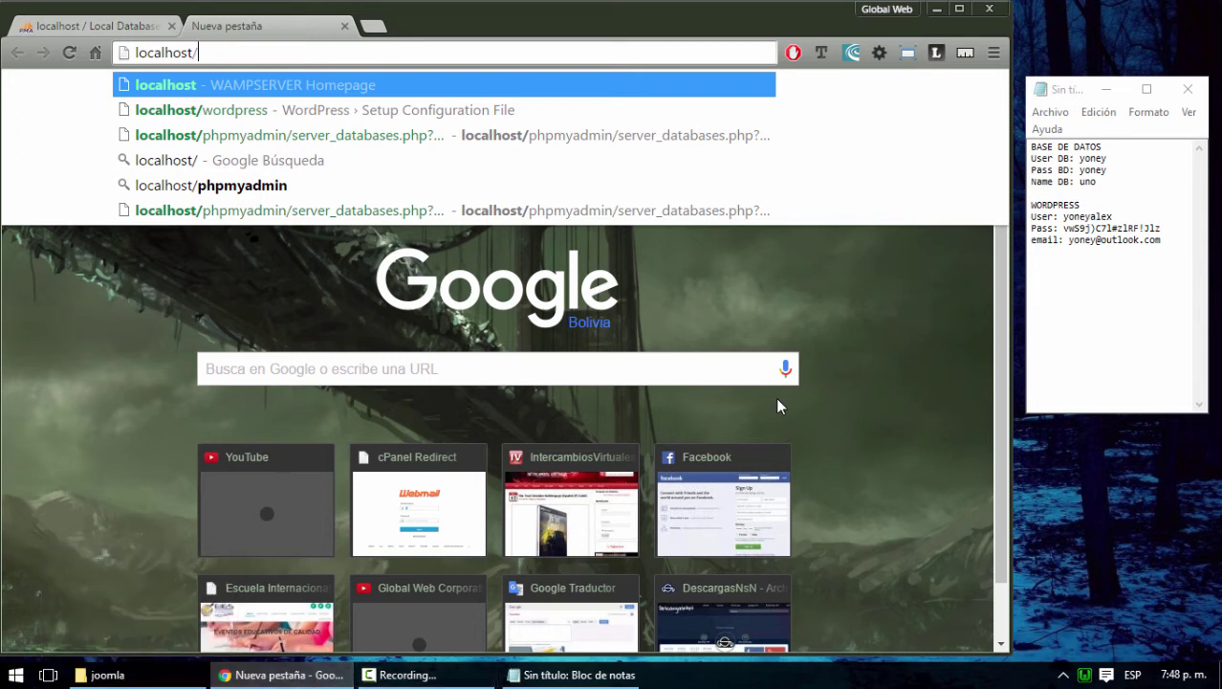
text(joomla)
key(Return)
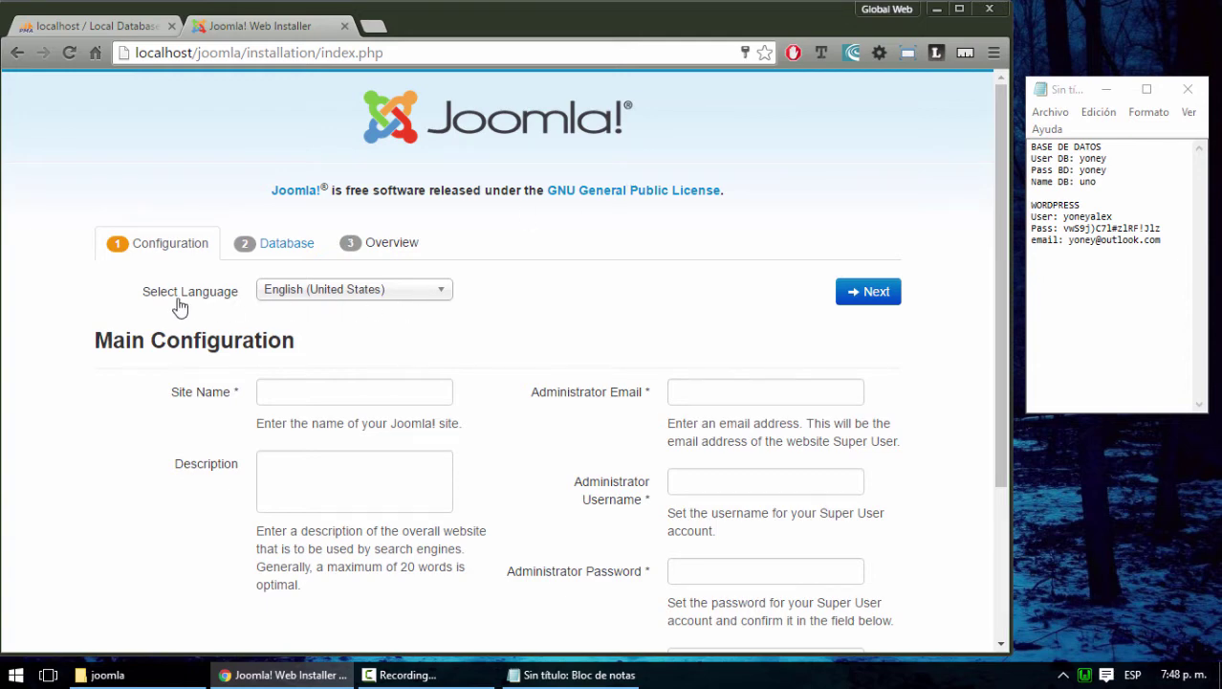
Search the installer's language list for 'spa' and choose Spanish (Español)
scroll(691, 292, down, 3)
scroll(695, 291, up, 3)
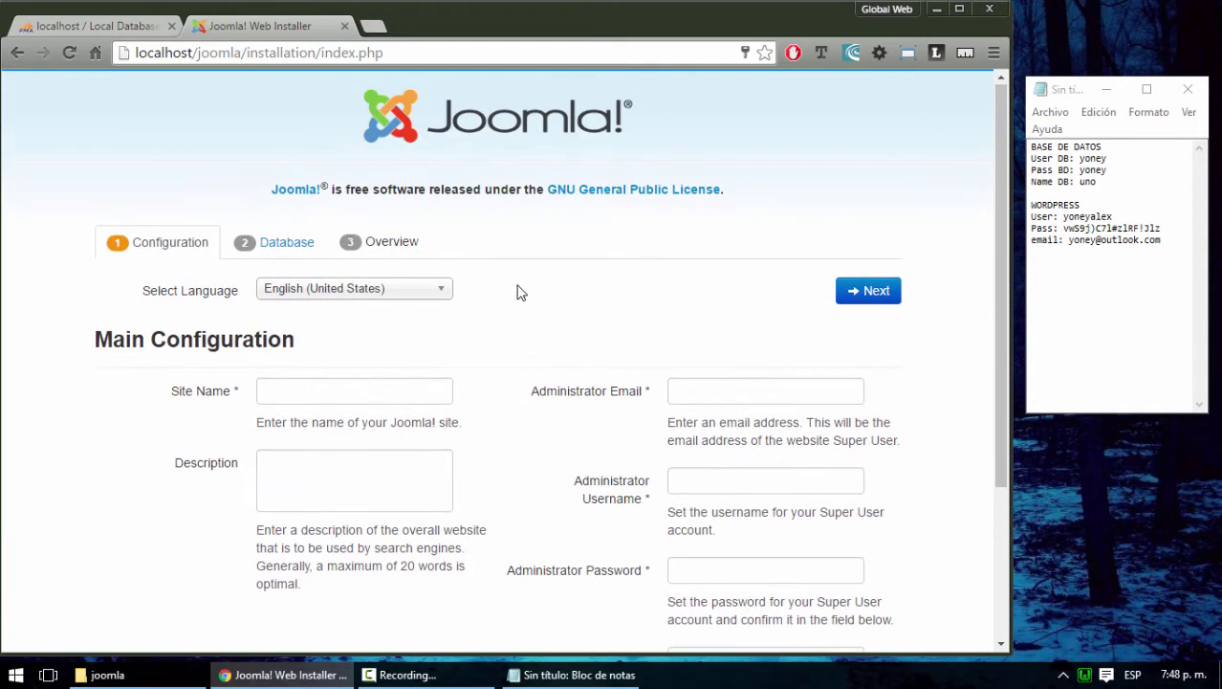
click(441, 297)
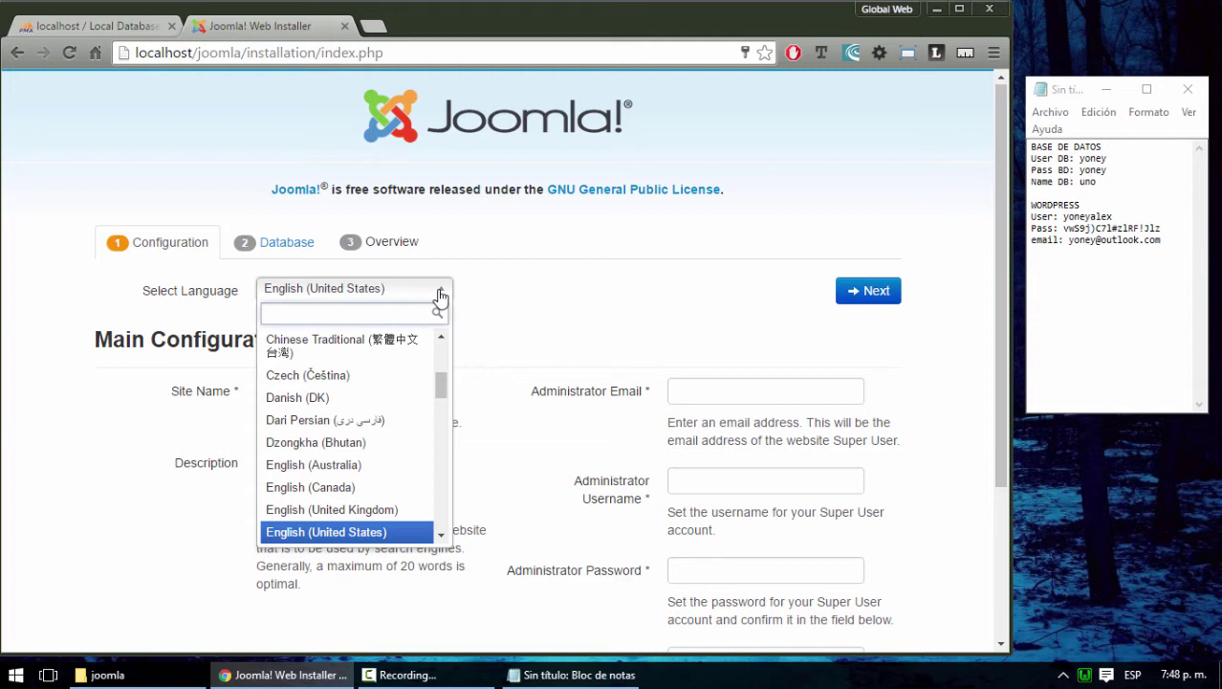
scroll(402, 432, up, 2)
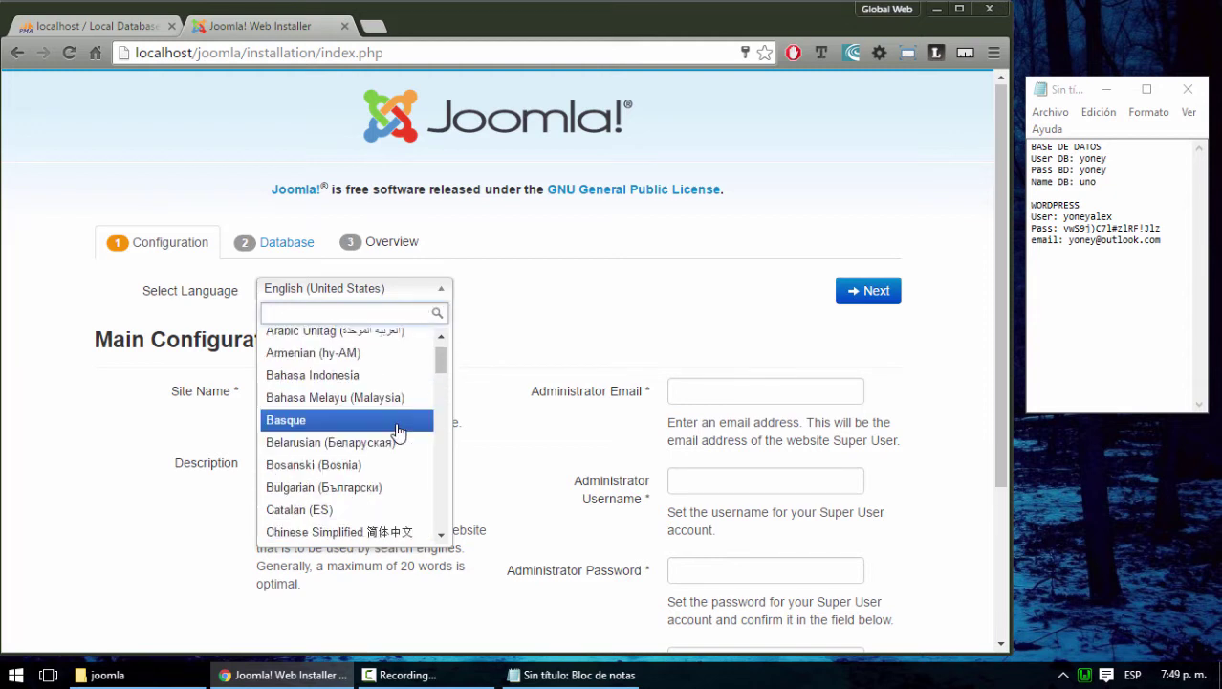
text(esp)
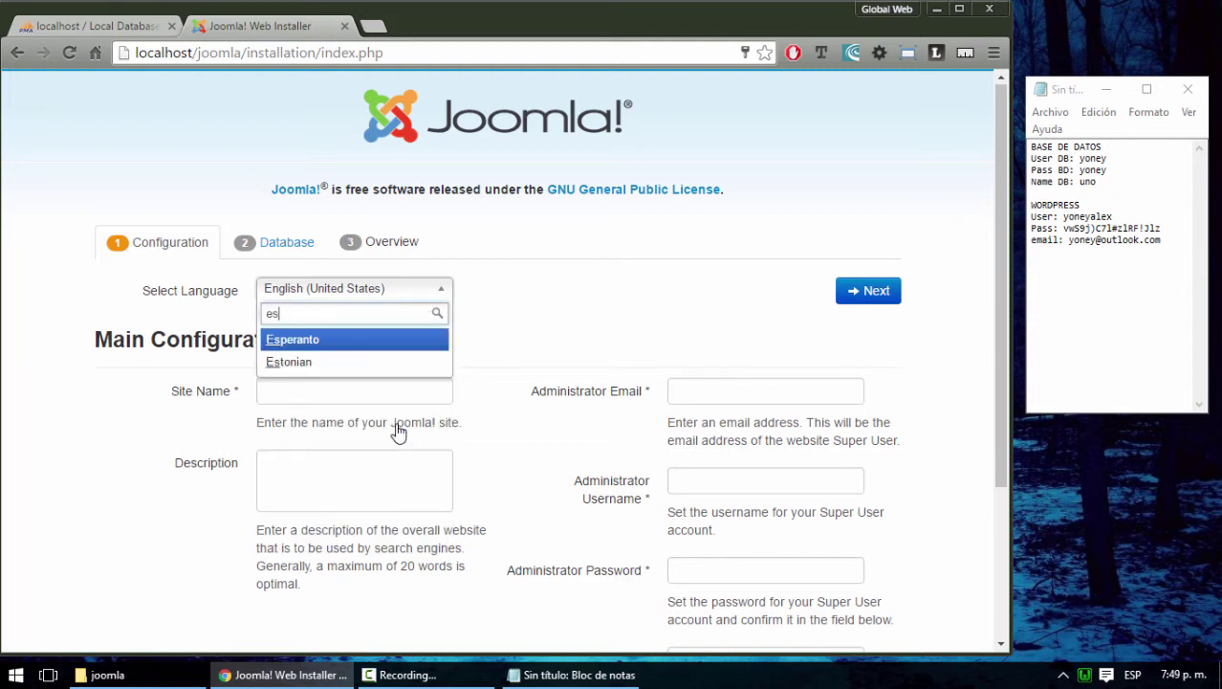
key(BackSpace)
key(BackSpace)
key(BackSpace)
text(spa)
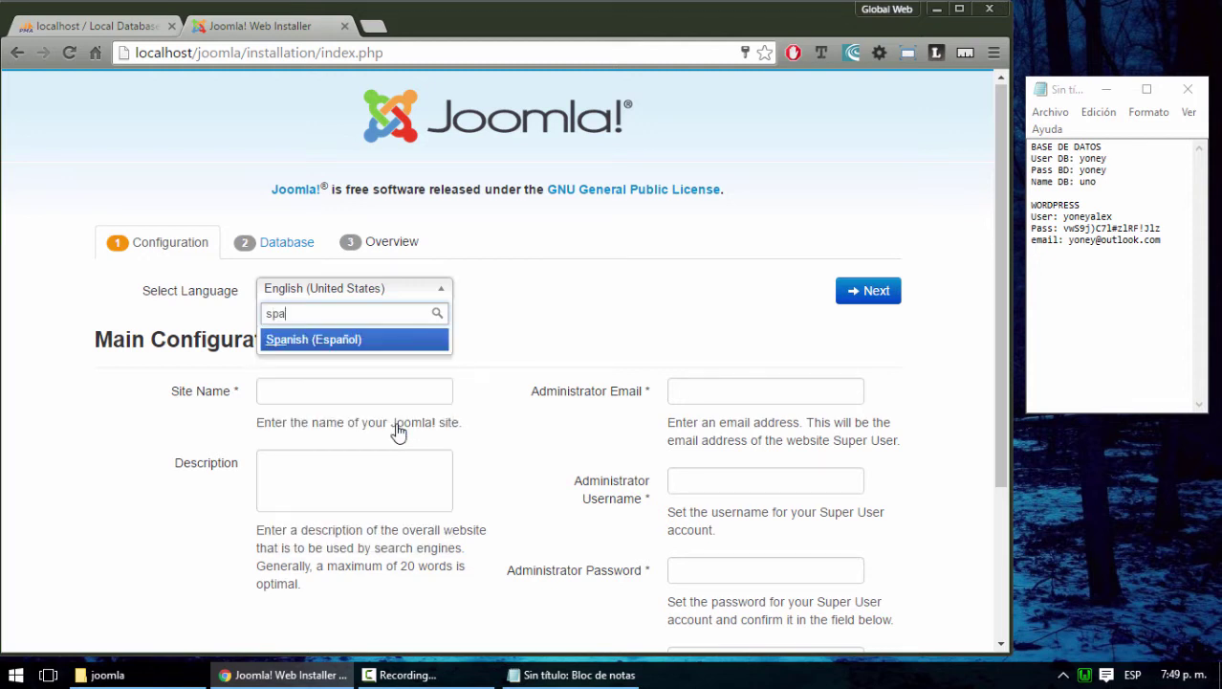
click(320, 342)
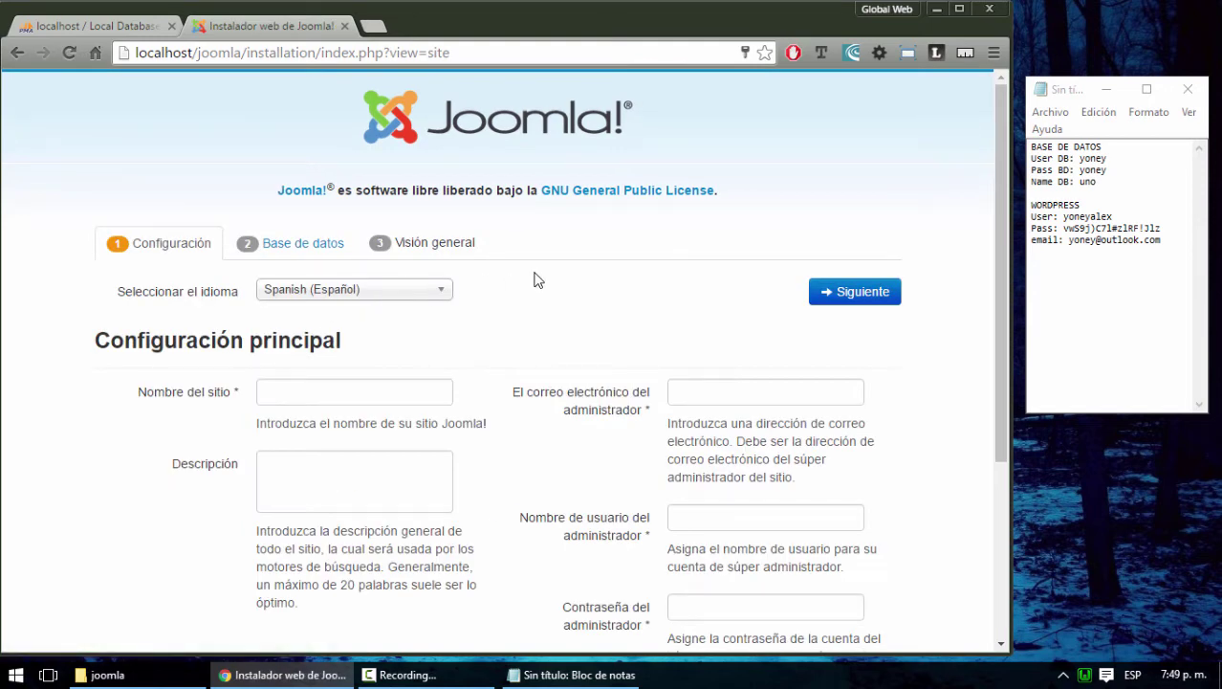
Maximize Chrome and check the local server's tray status menu before filling the form
click(331, 395)
scroll(27, 409, down, 1)
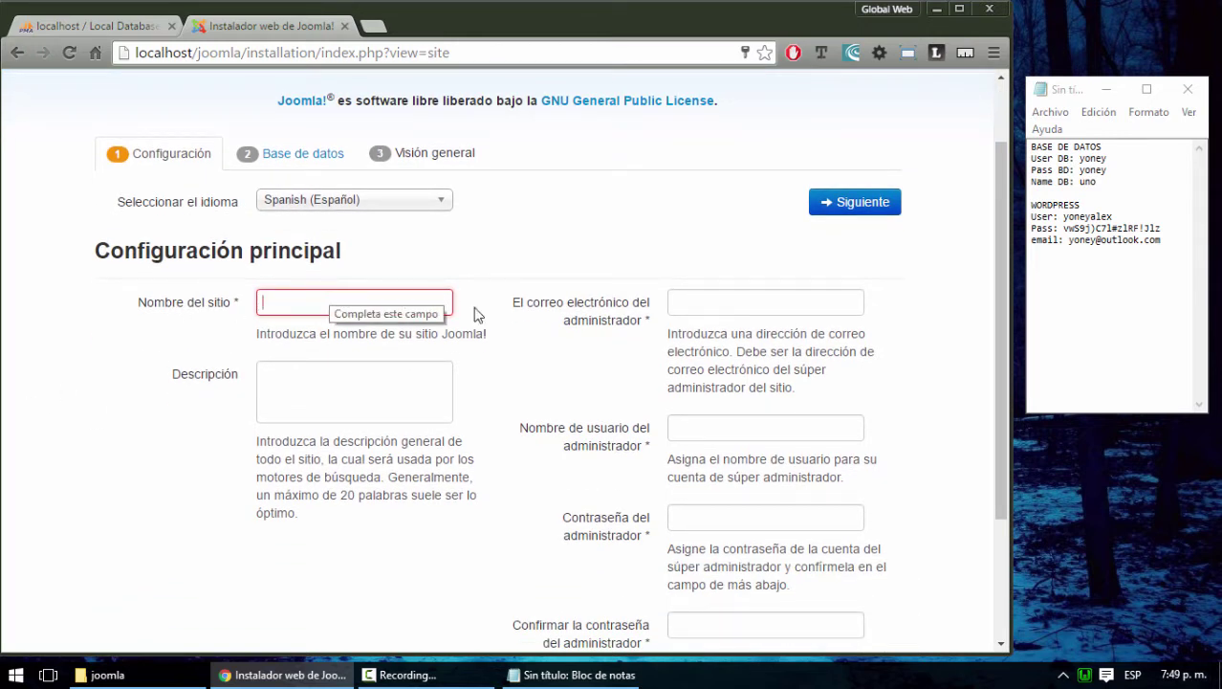
click(1106, 89)
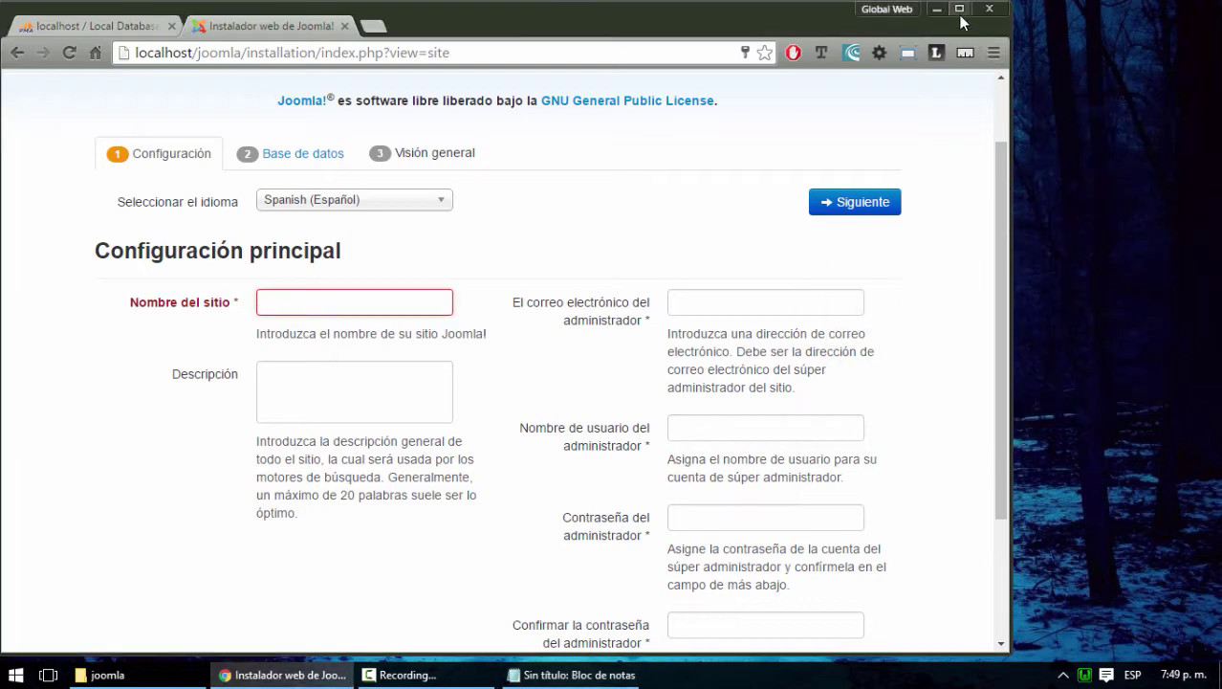
click(960, 11)
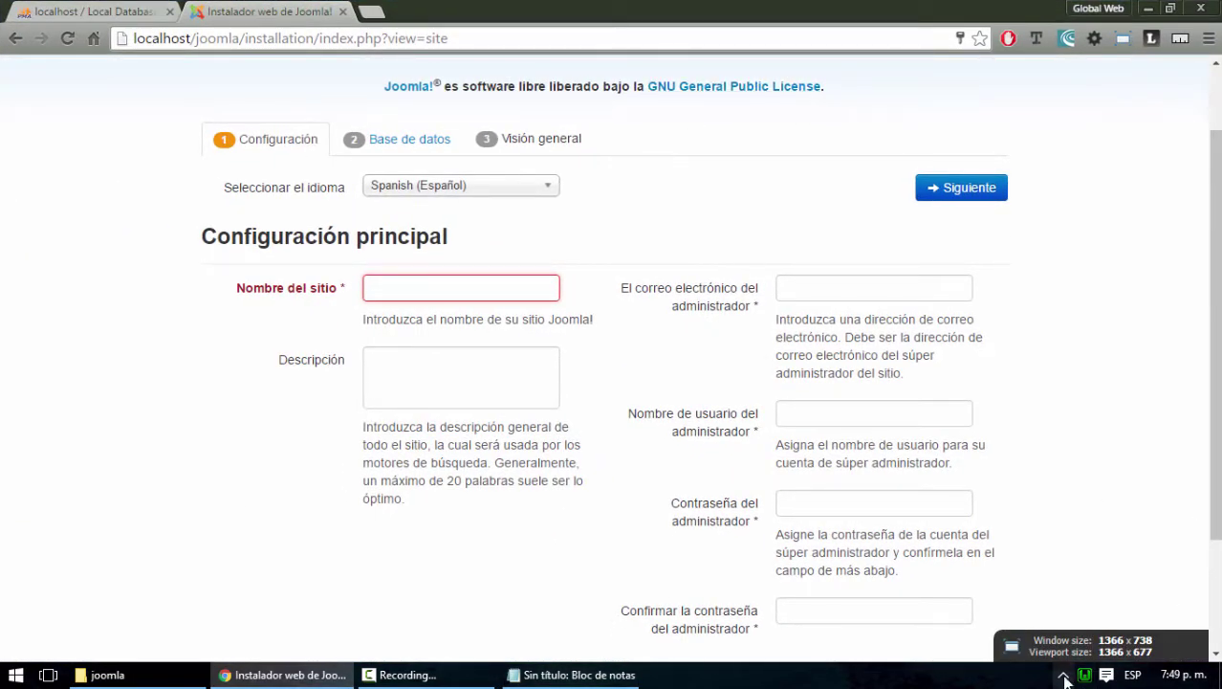
click(1064, 678)
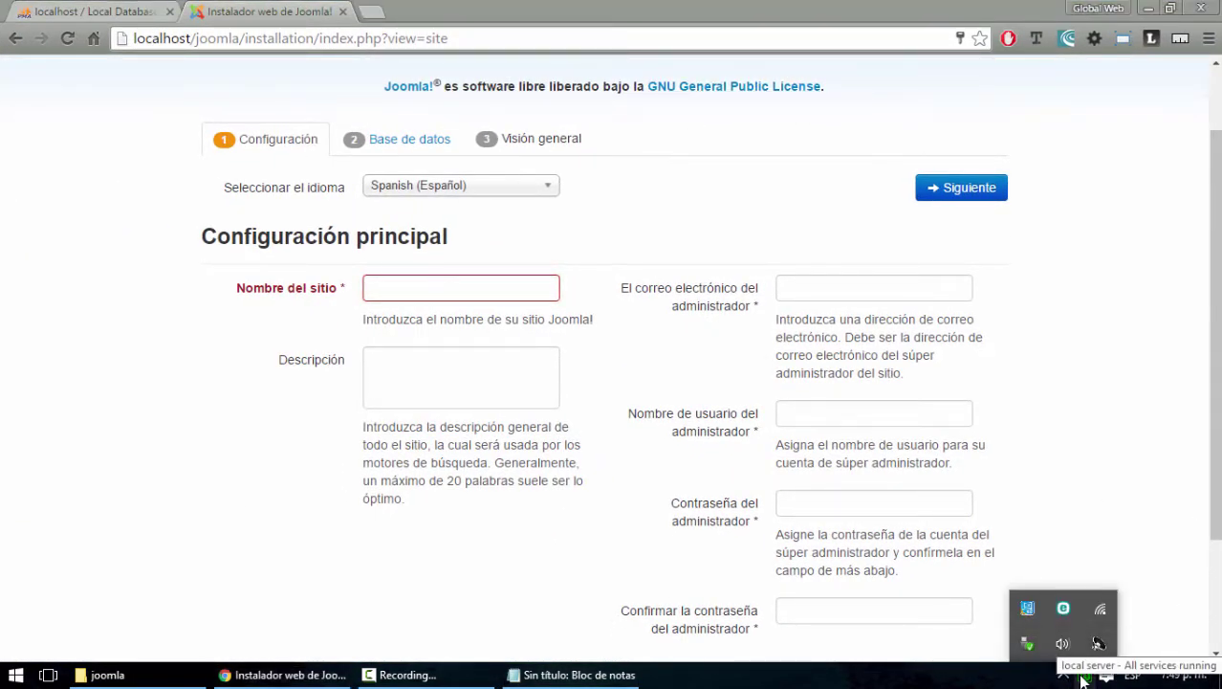
click(1082, 676)
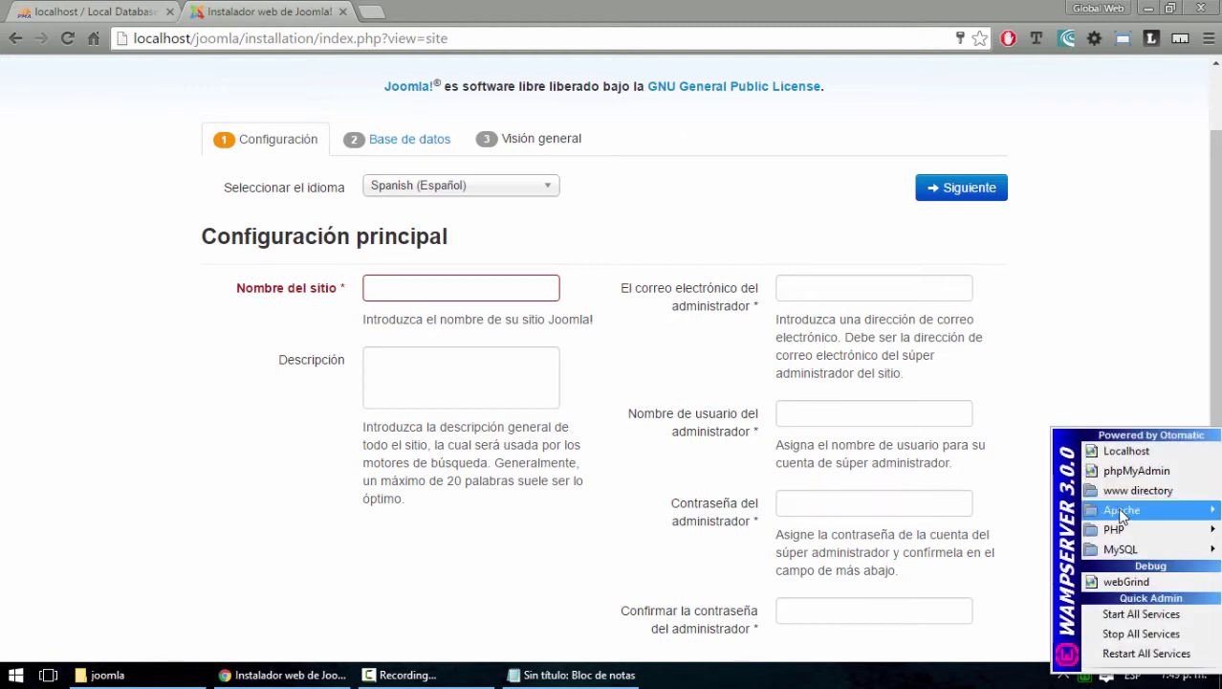
click(552, 321)
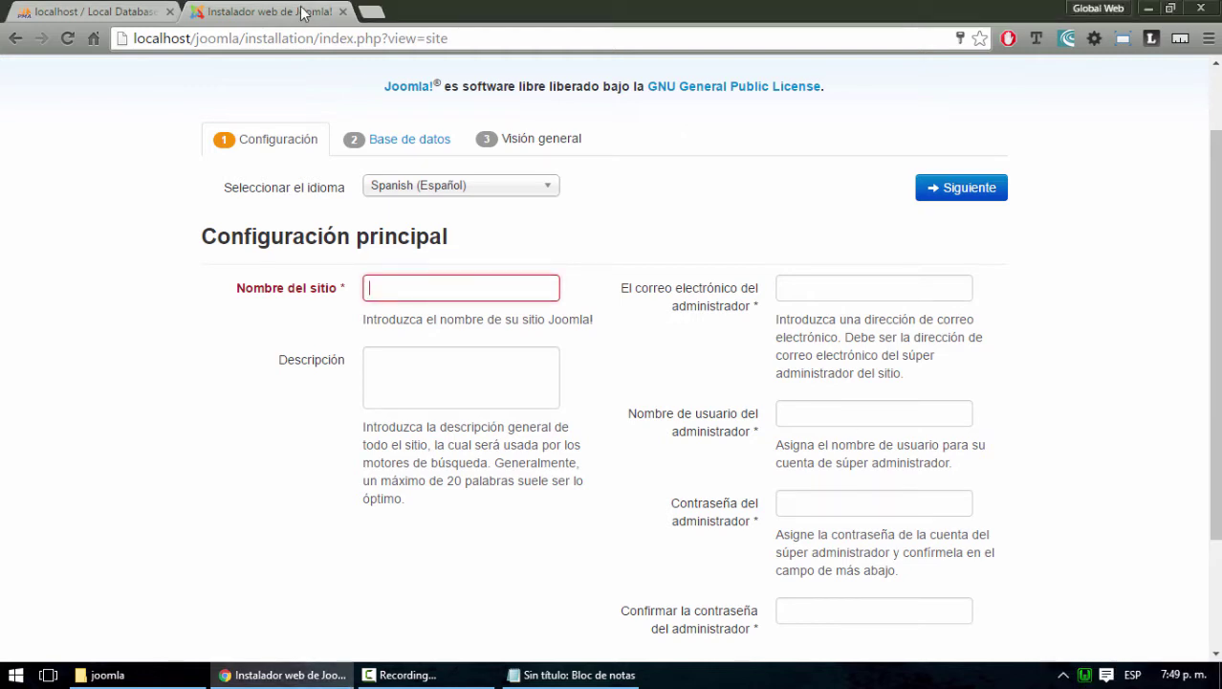
Enter site name Educación Superior and description 'Sitio enfocado a la educación superior.'
click(437, 277)
text(Educación Superior)
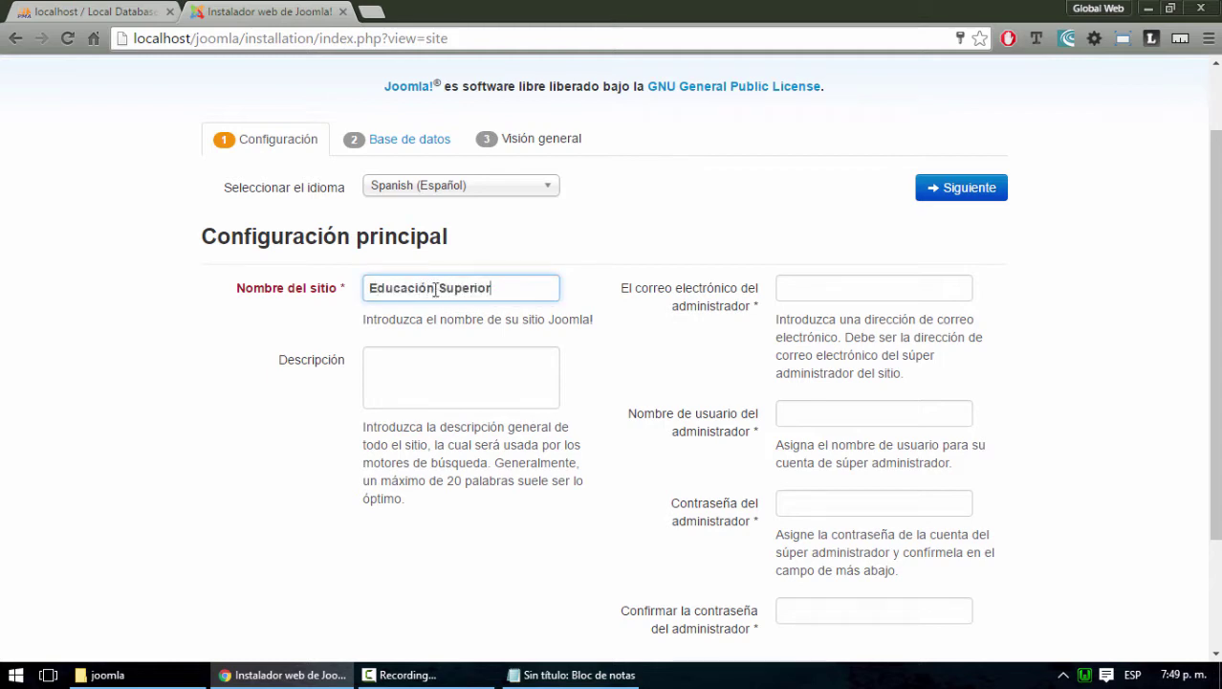
click(479, 371)
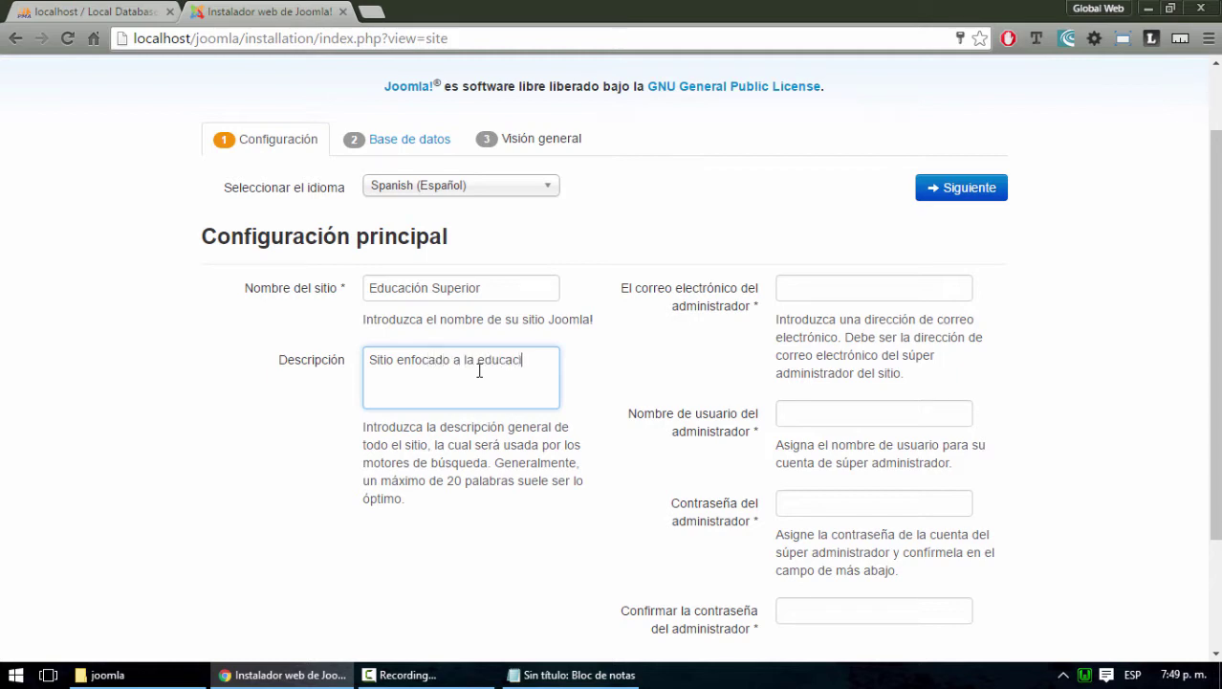
text(superior.)
click(824, 291)
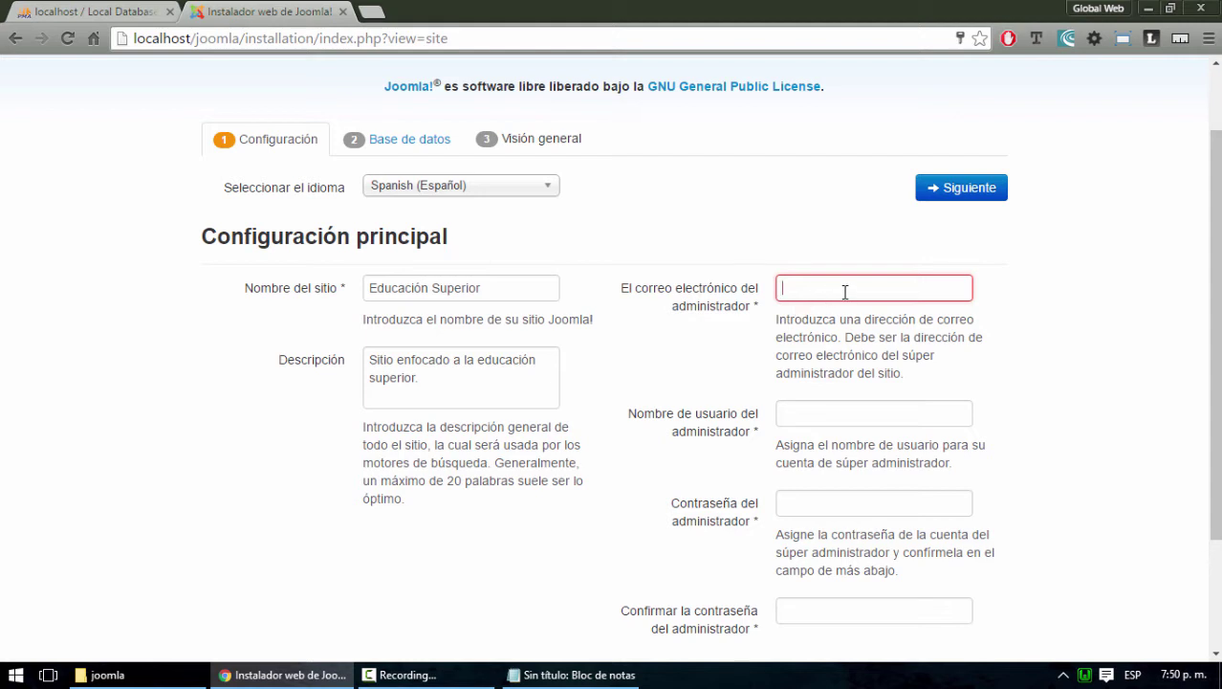
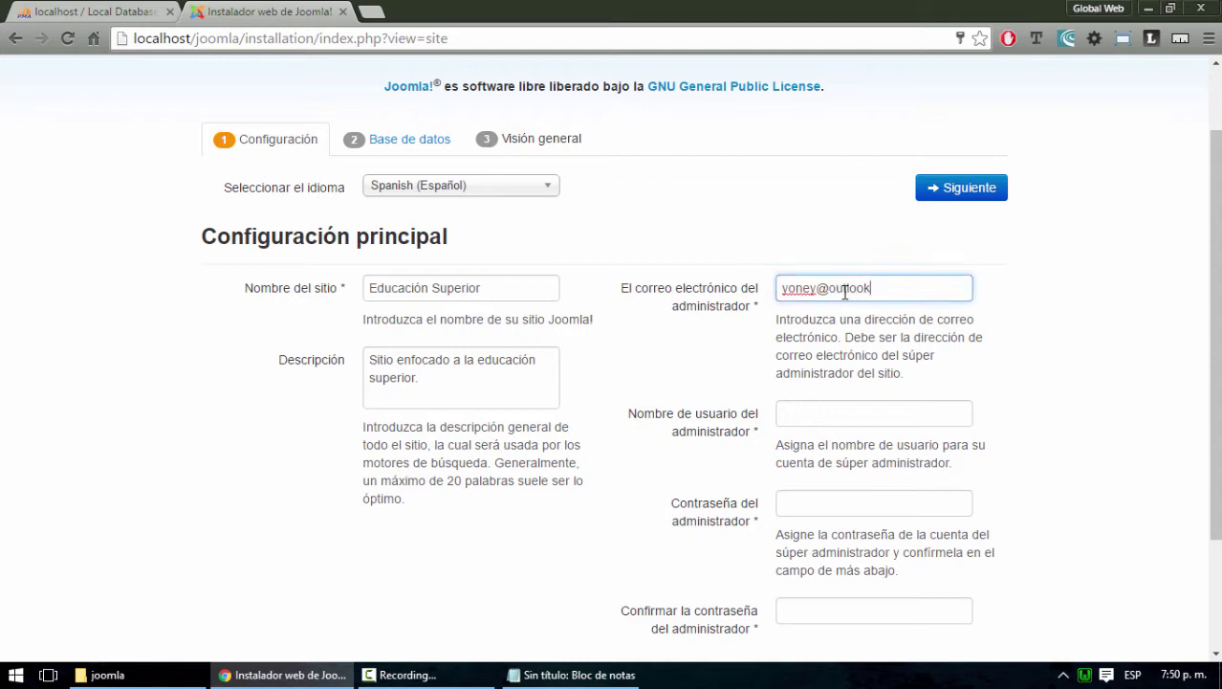
Enter the administrator e-mail address and bring up the notes with saved credentials
click(805, 416)
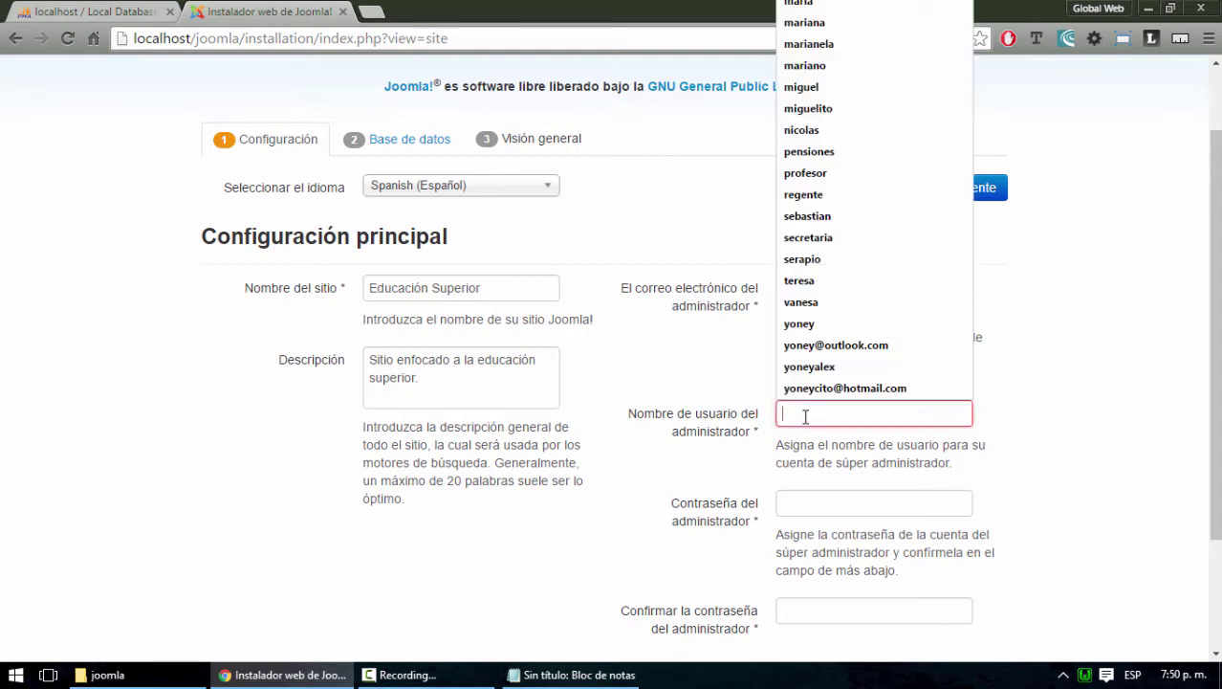
click(1169, 8)
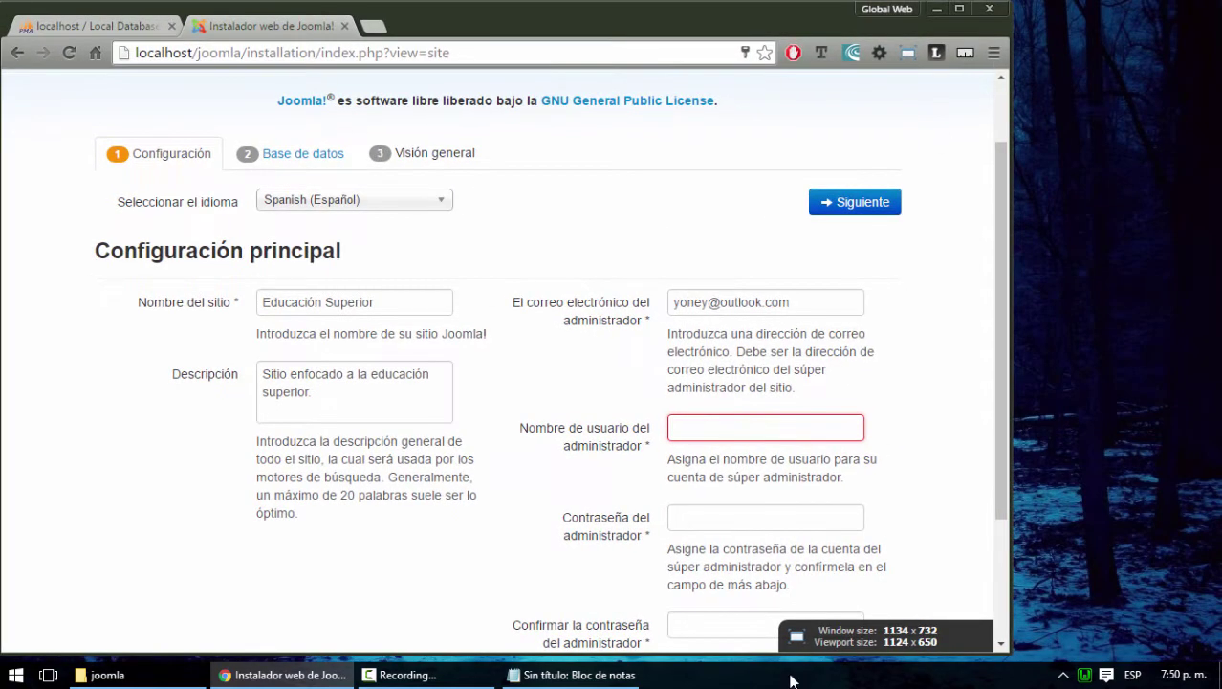
click(567, 675)
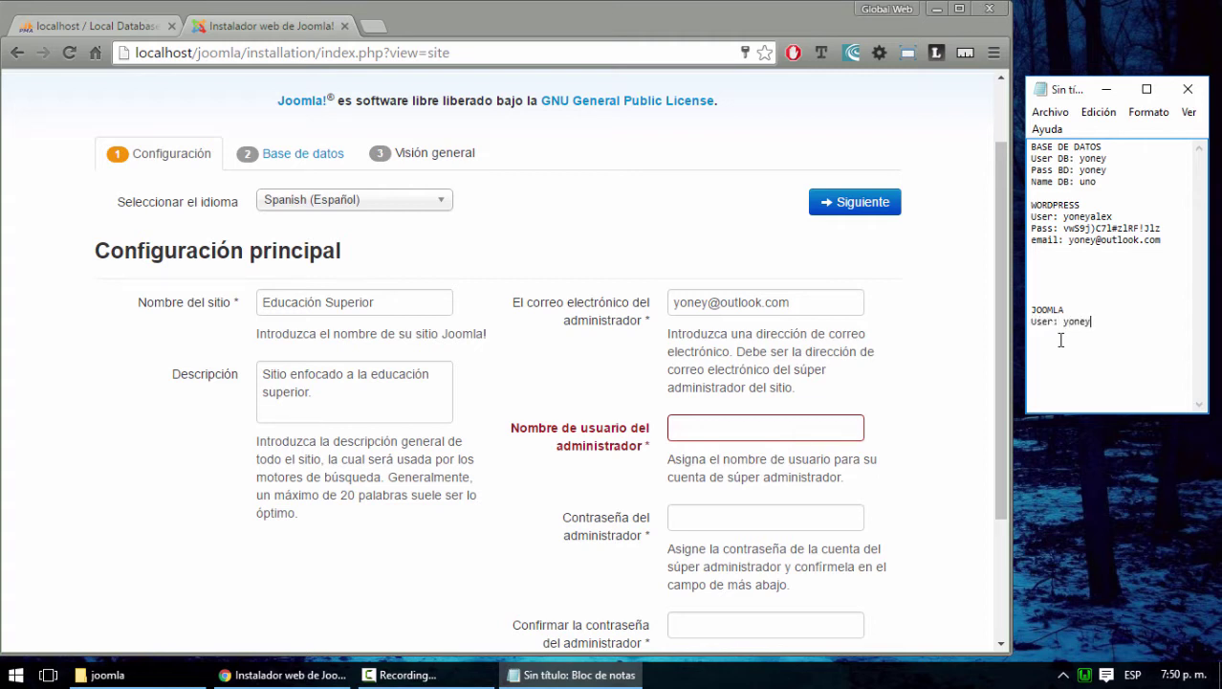
Enter the administrator username, then the password and its confirmation
click(731, 427)
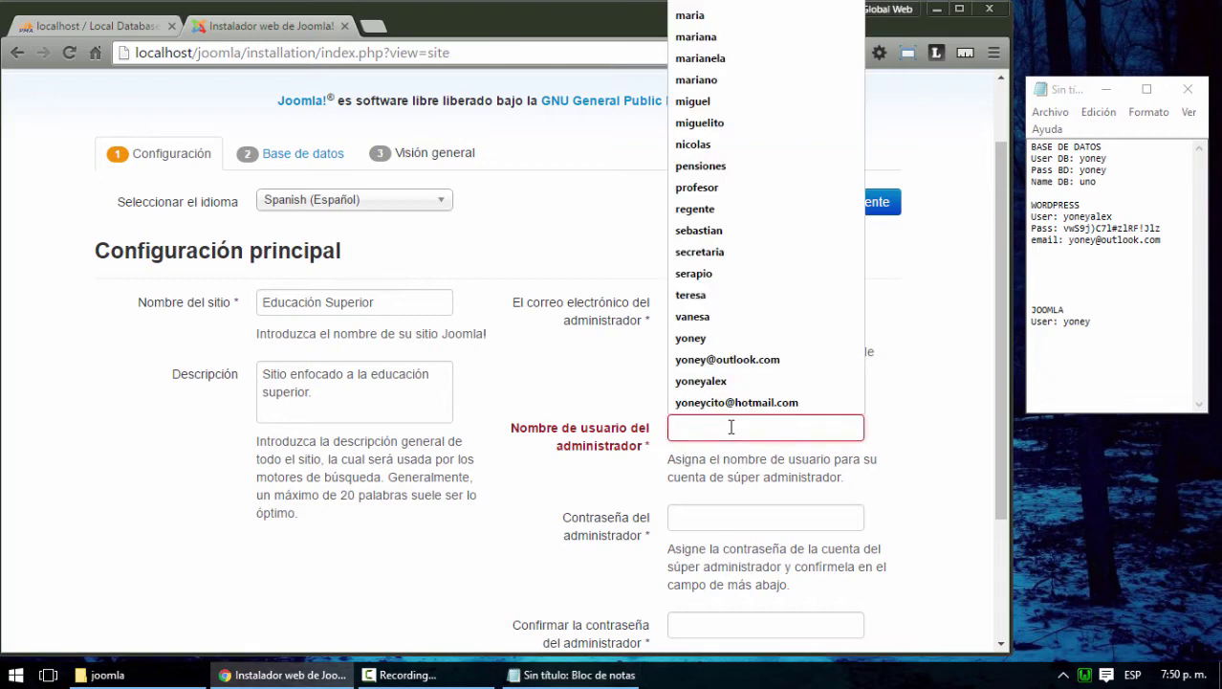
text(yoney)
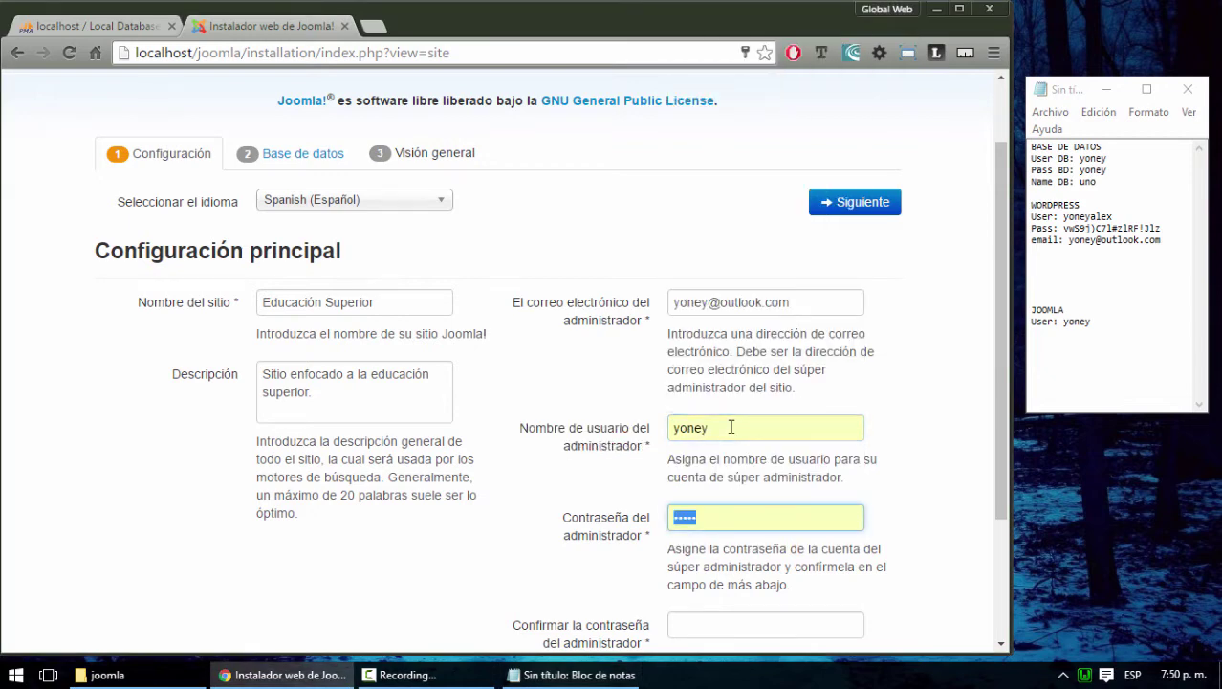
click(733, 524)
drag(733, 524, 672, 530)
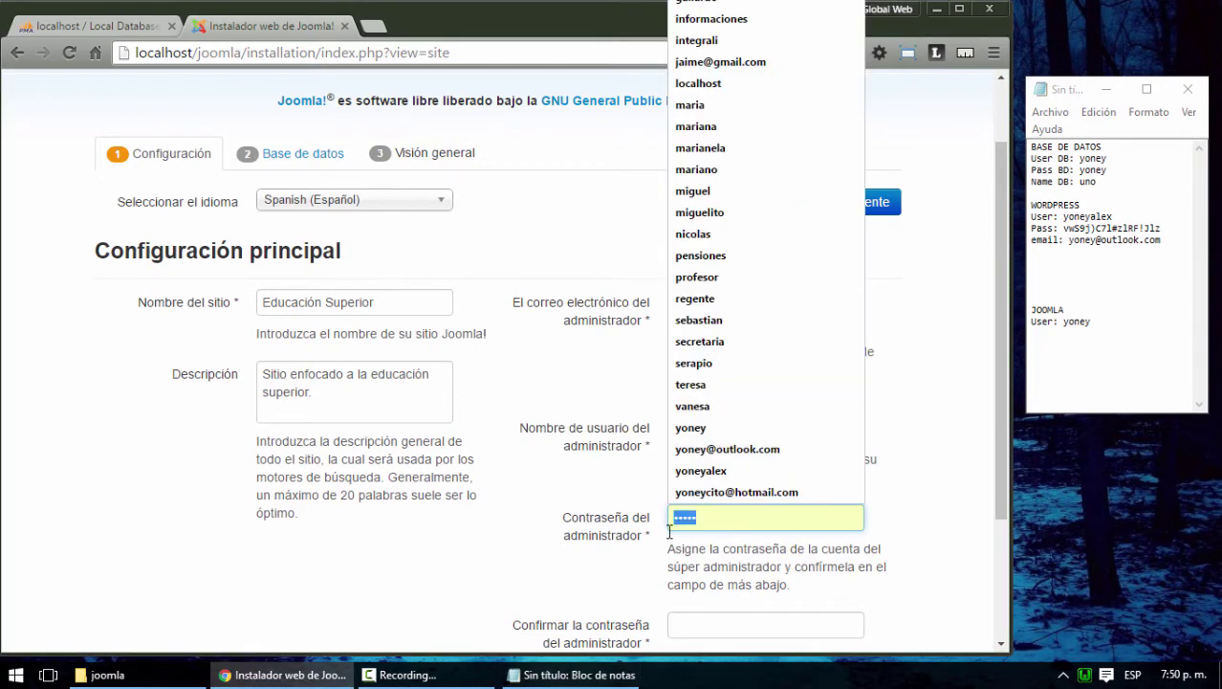
text(y)
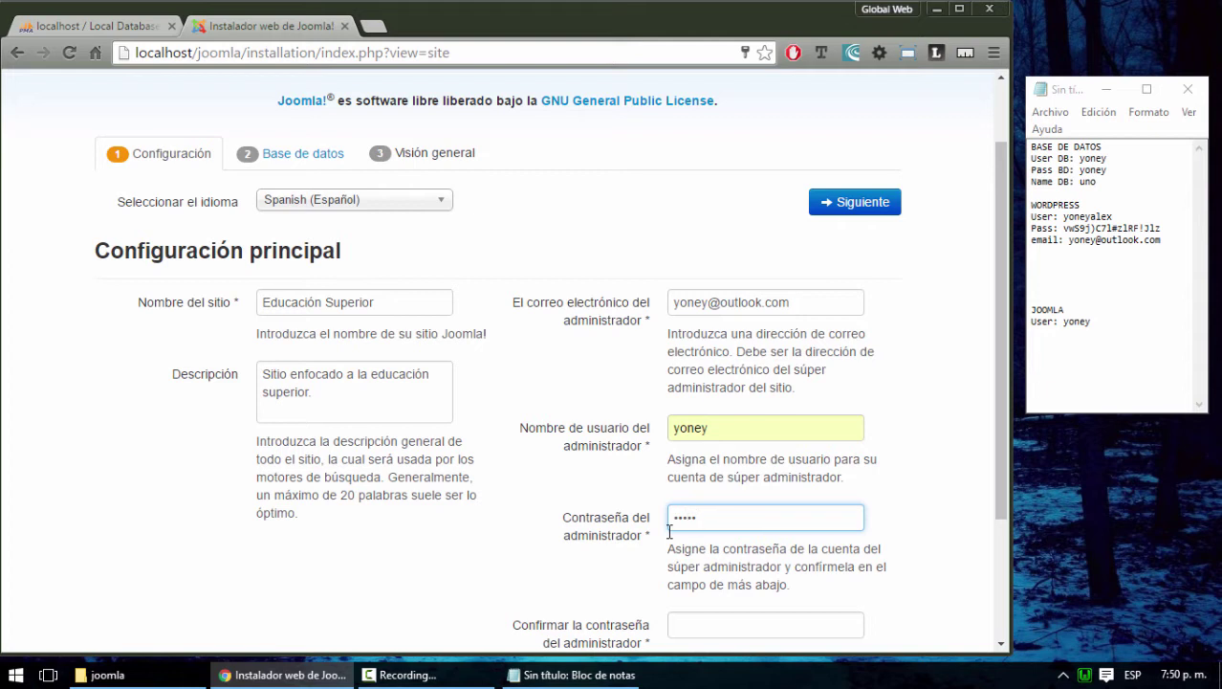
key(ctrl+a)
text(y)
scroll(753, 581, down, 1)
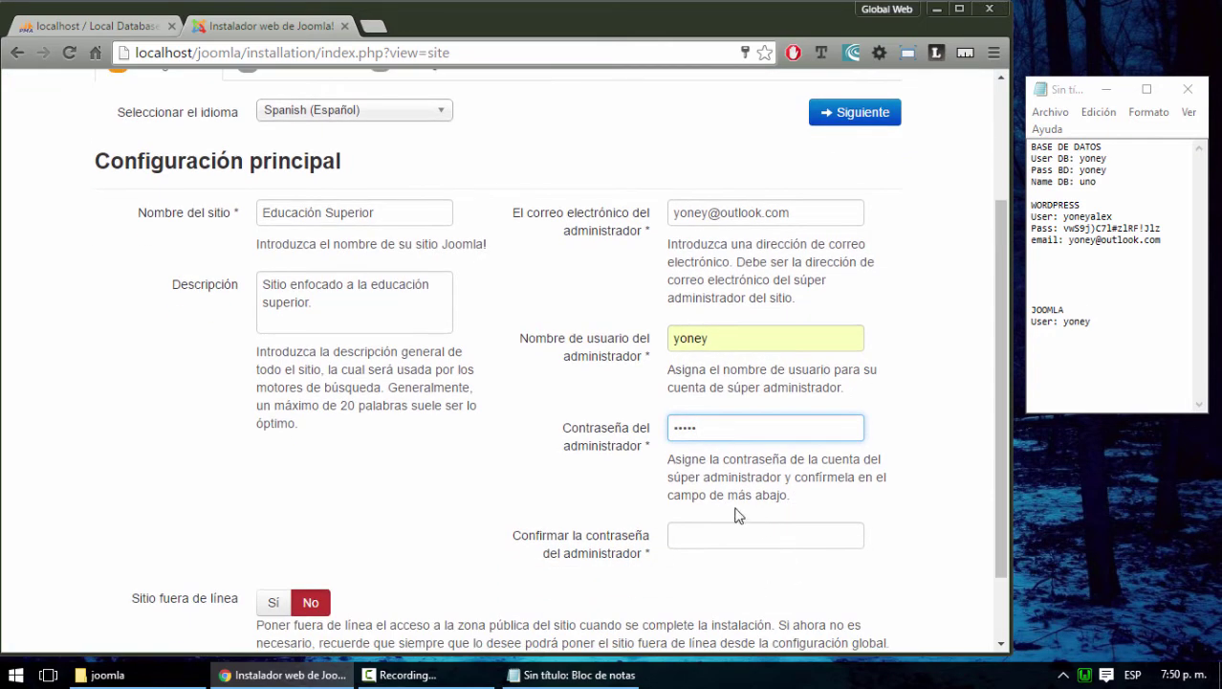
drag(726, 429, 662, 430)
text(yoney)
key(Tab)
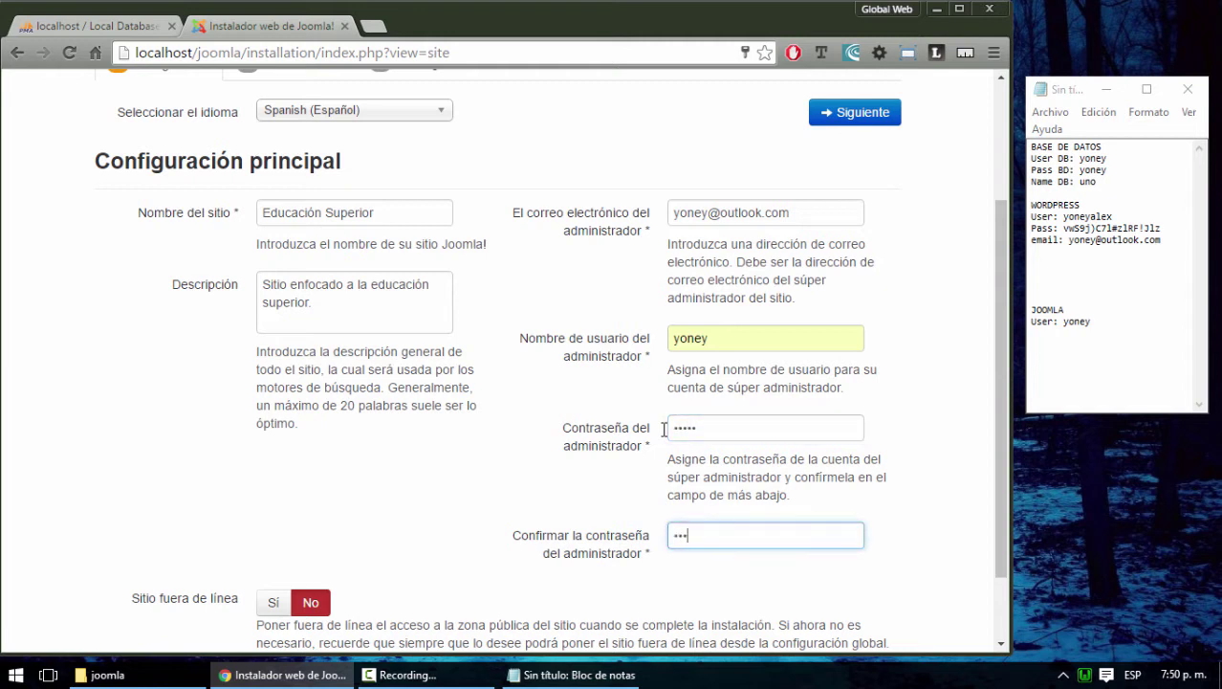
Check the password in the notes, keep Sitio fuera de línea on No, and continue
click(1101, 327)
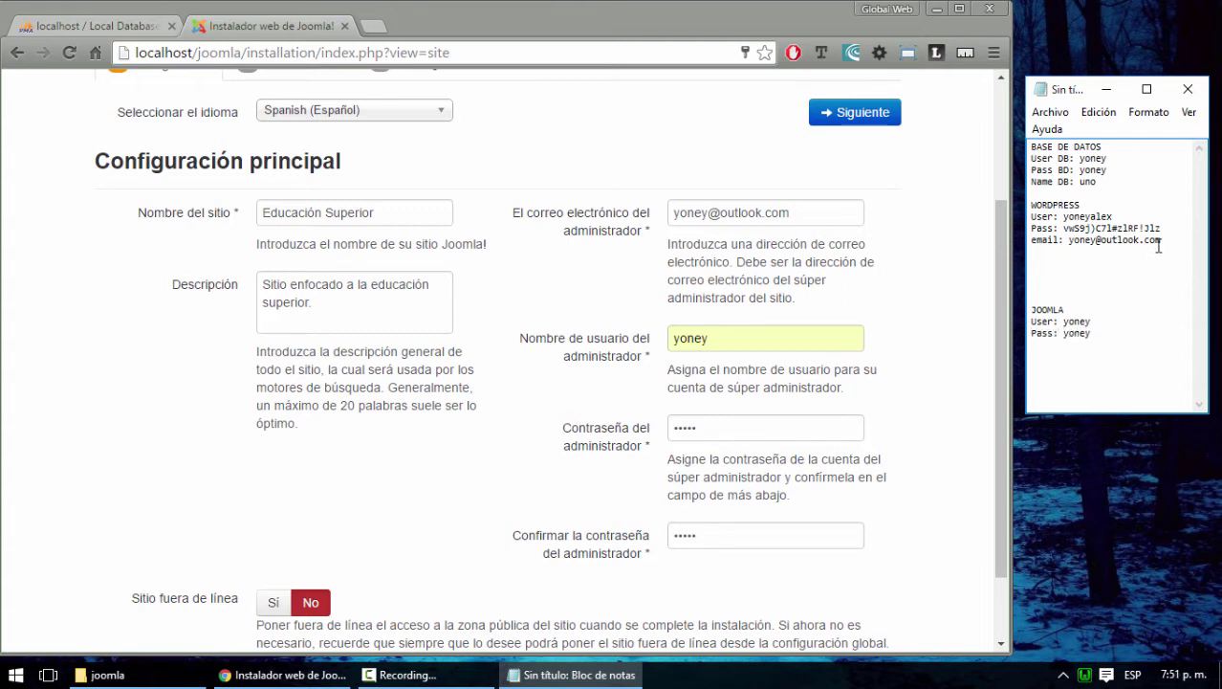
drag(1161, 230, 1066, 230)
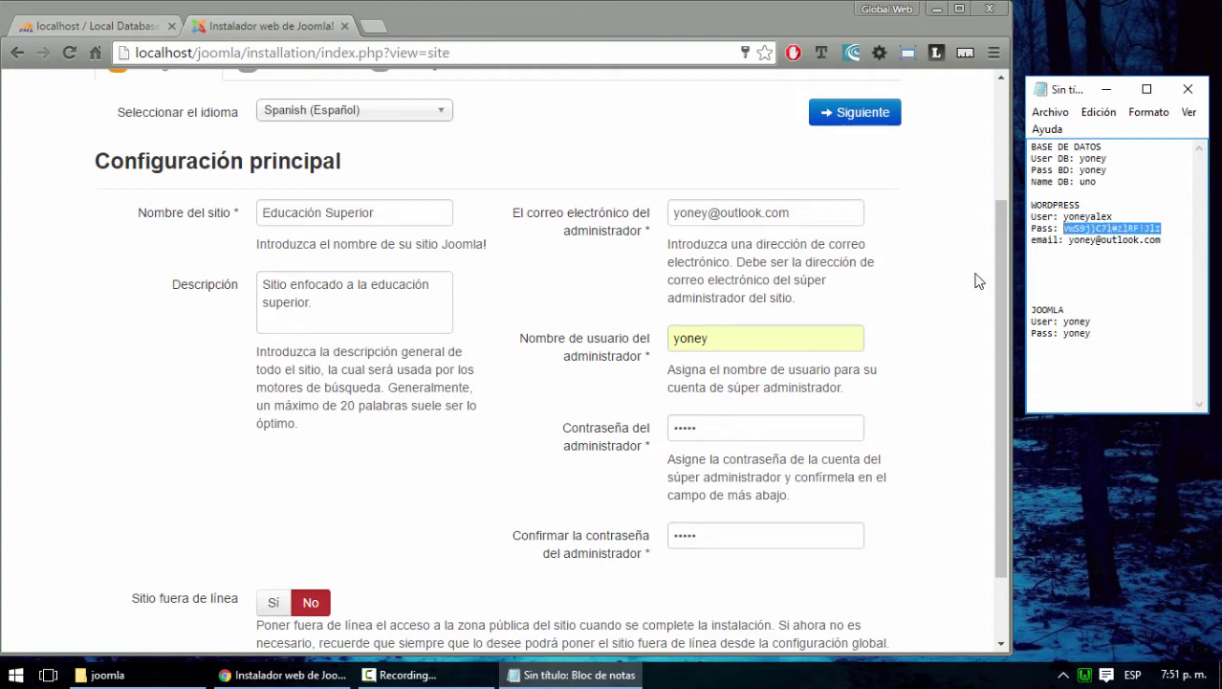
click(599, 27)
scroll(723, 481, down, 1)
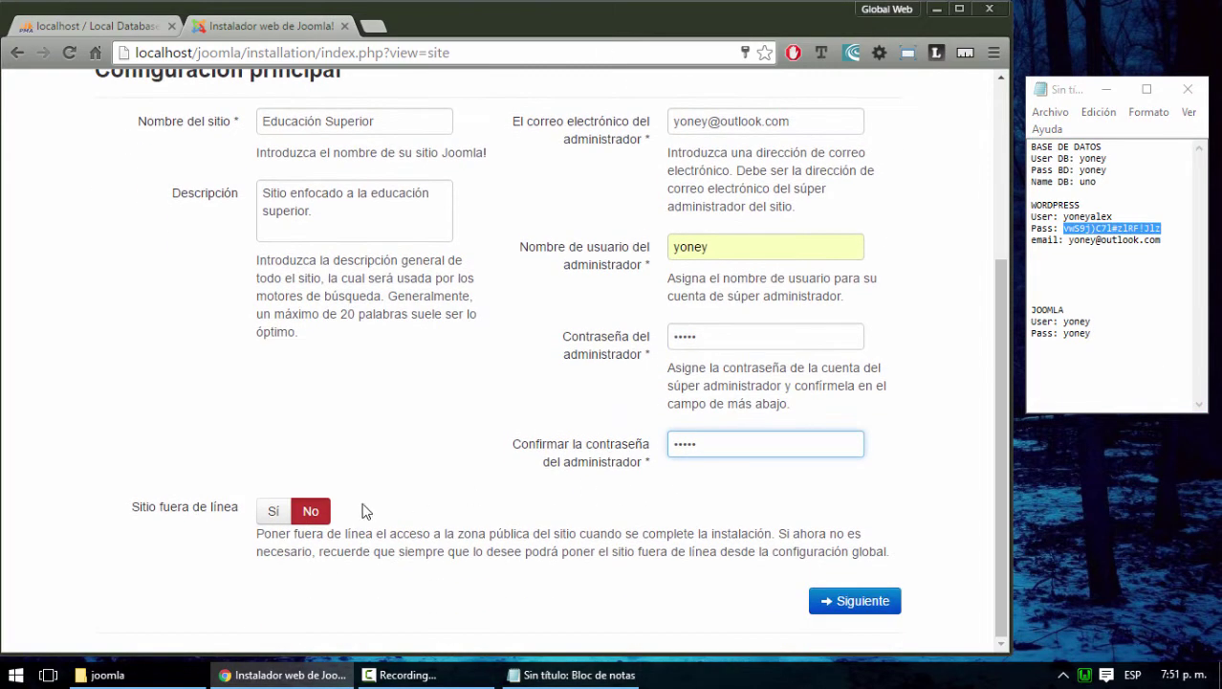
click(308, 511)
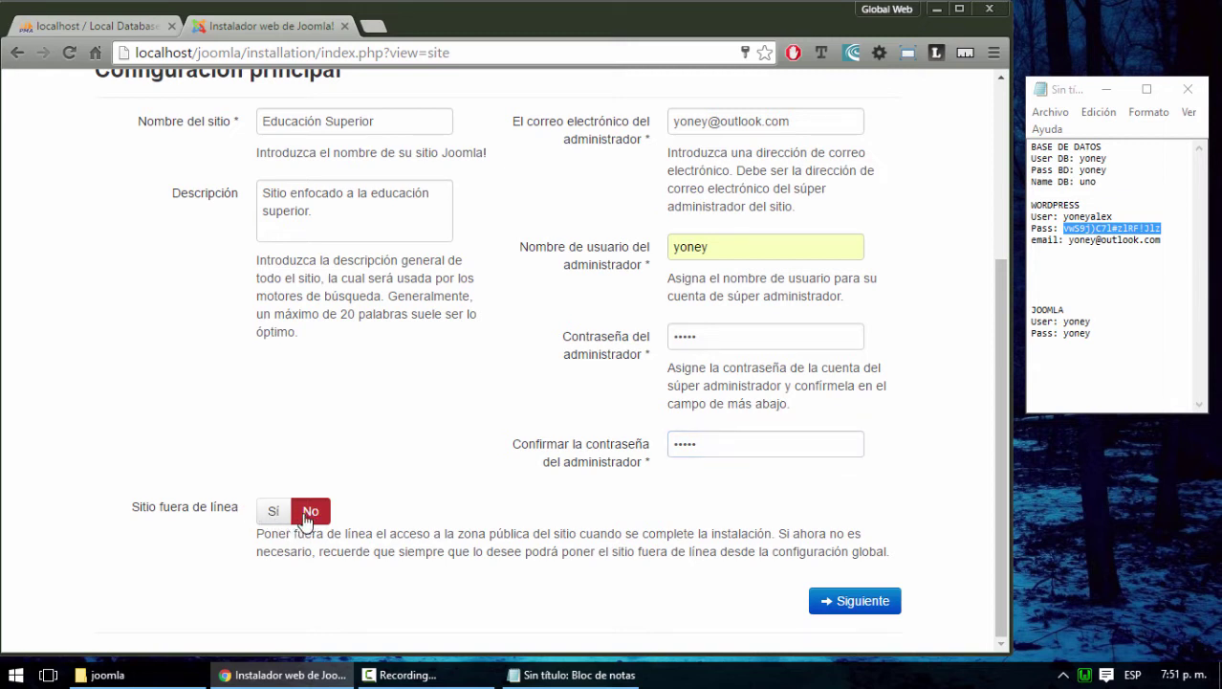
click(275, 516)
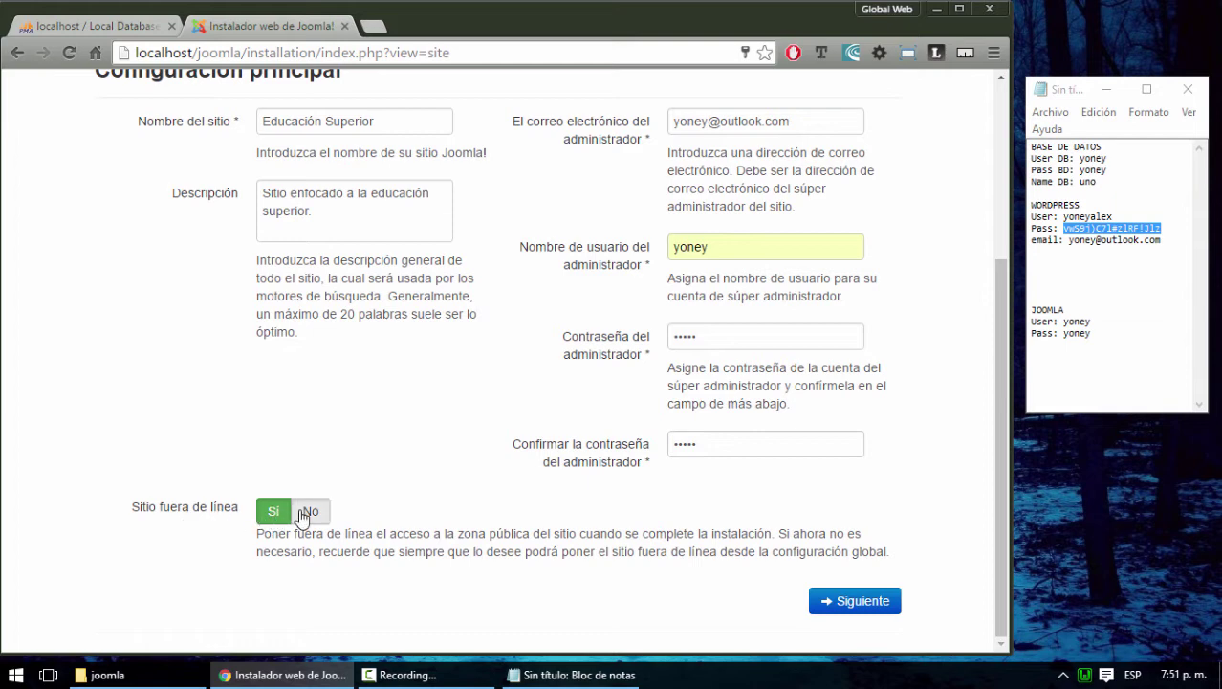
click(304, 515)
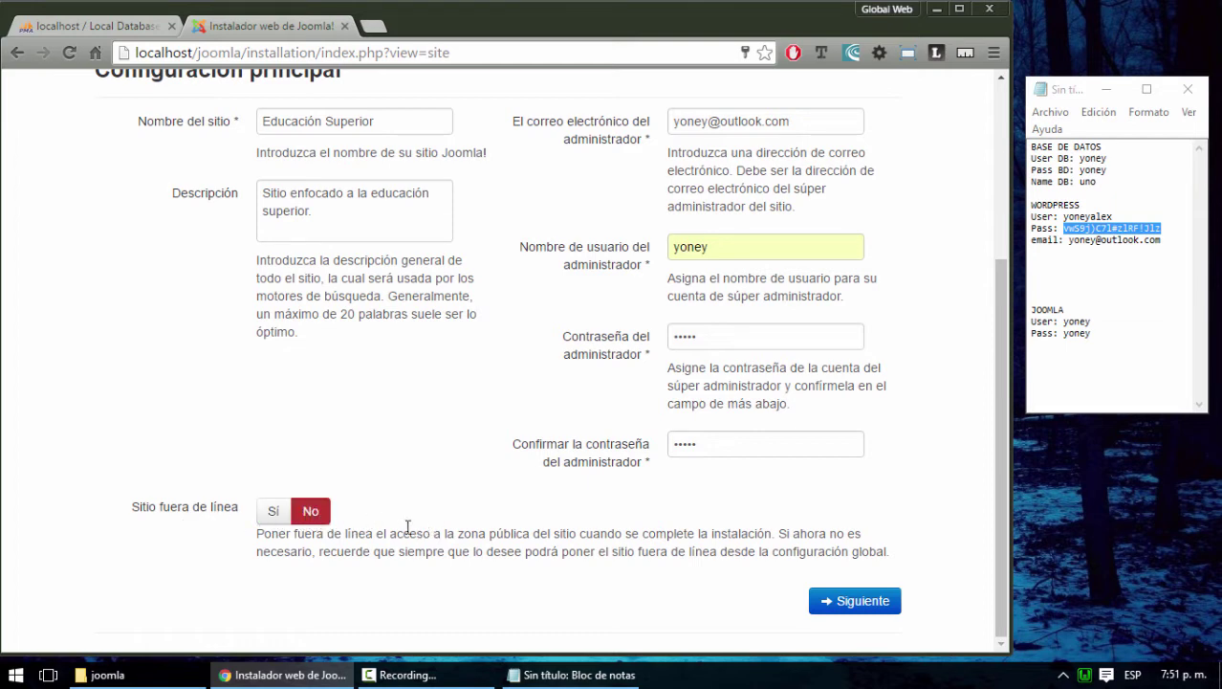
click(866, 603)
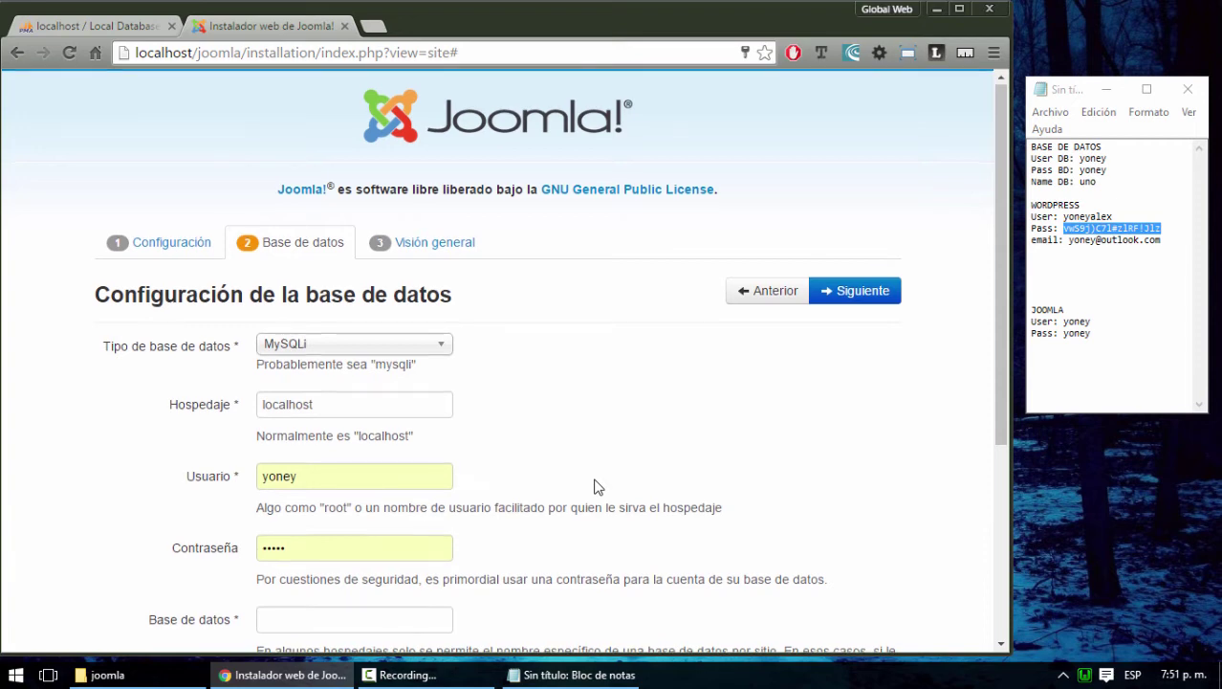
Change the database type to MySQL
scroll(594, 487, down, 3)
scroll(596, 480, up, 3)
scroll(594, 480, down, 1)
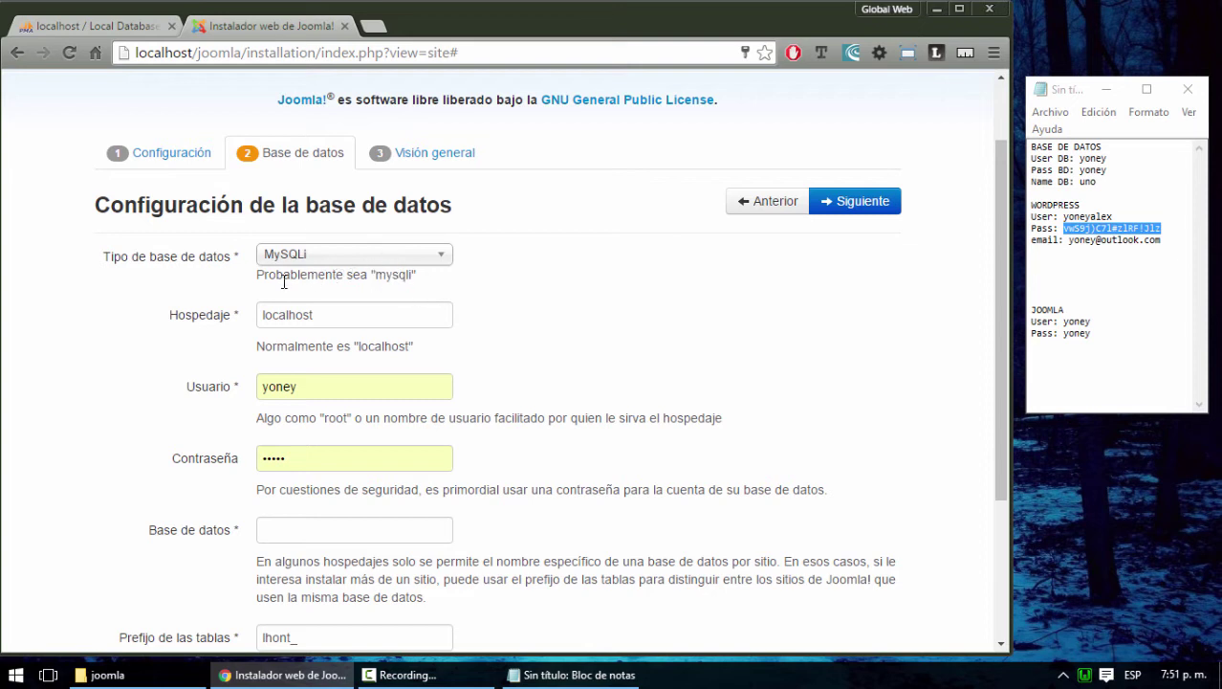
click(407, 255)
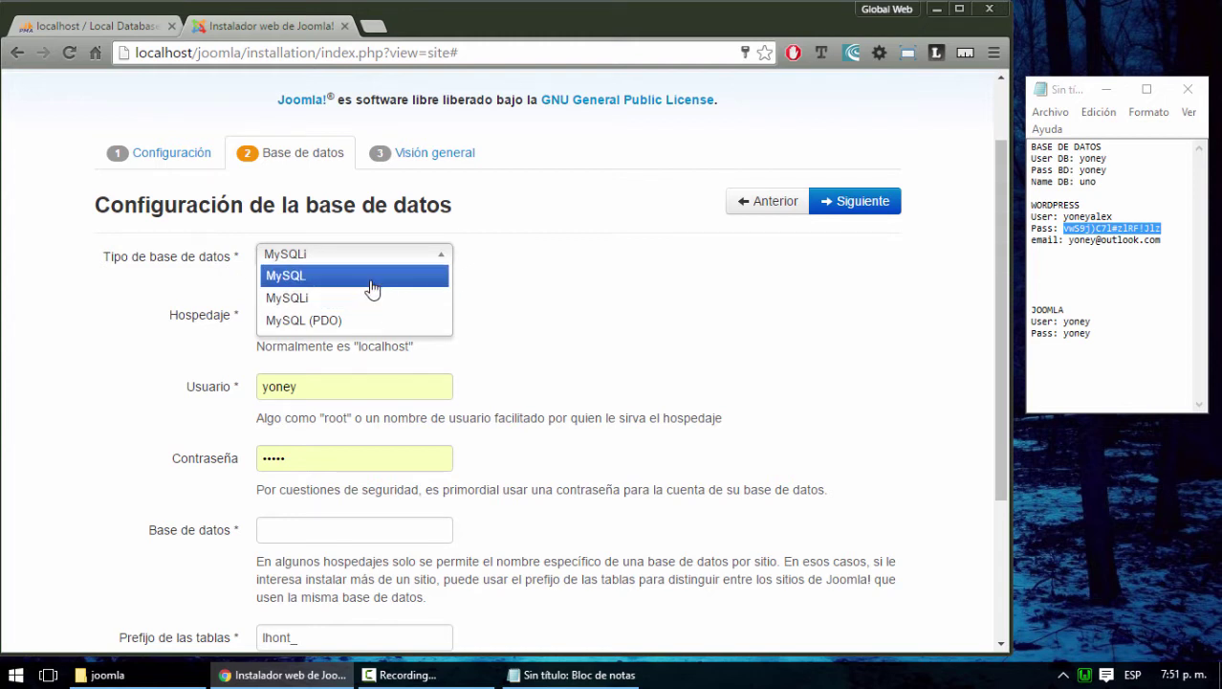
click(285, 276)
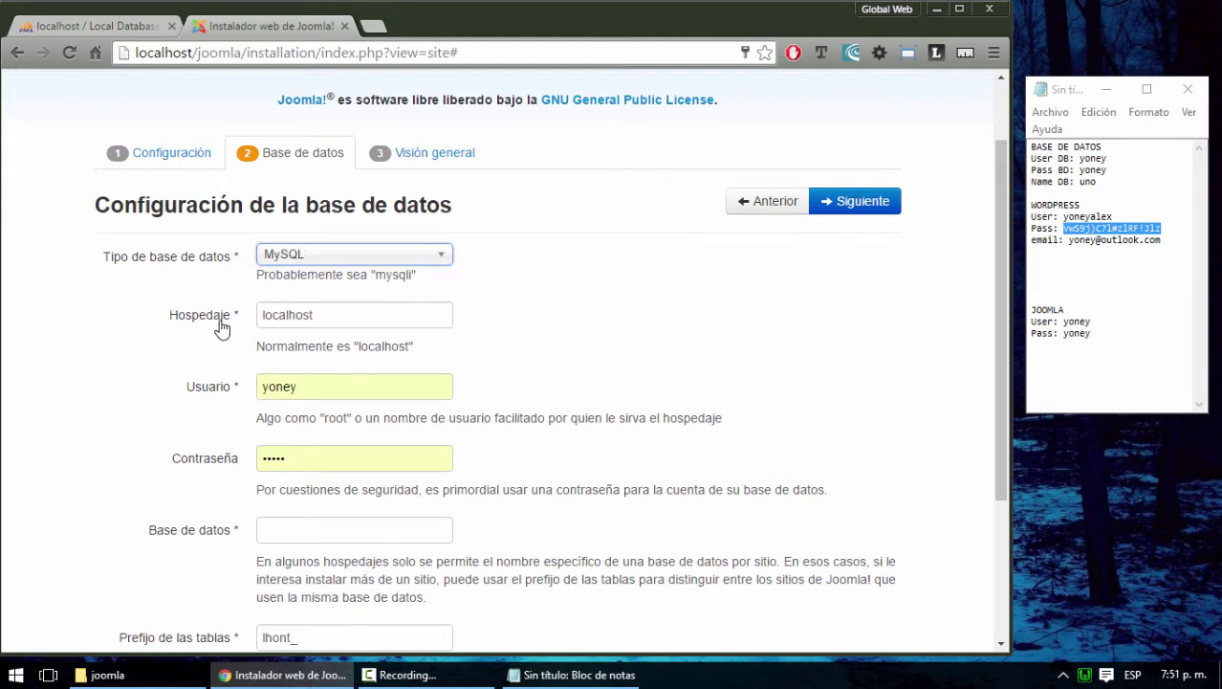
After checking phpMyAdmin, replace the database password and move to the database name field
scroll(260, 325, down, 1)
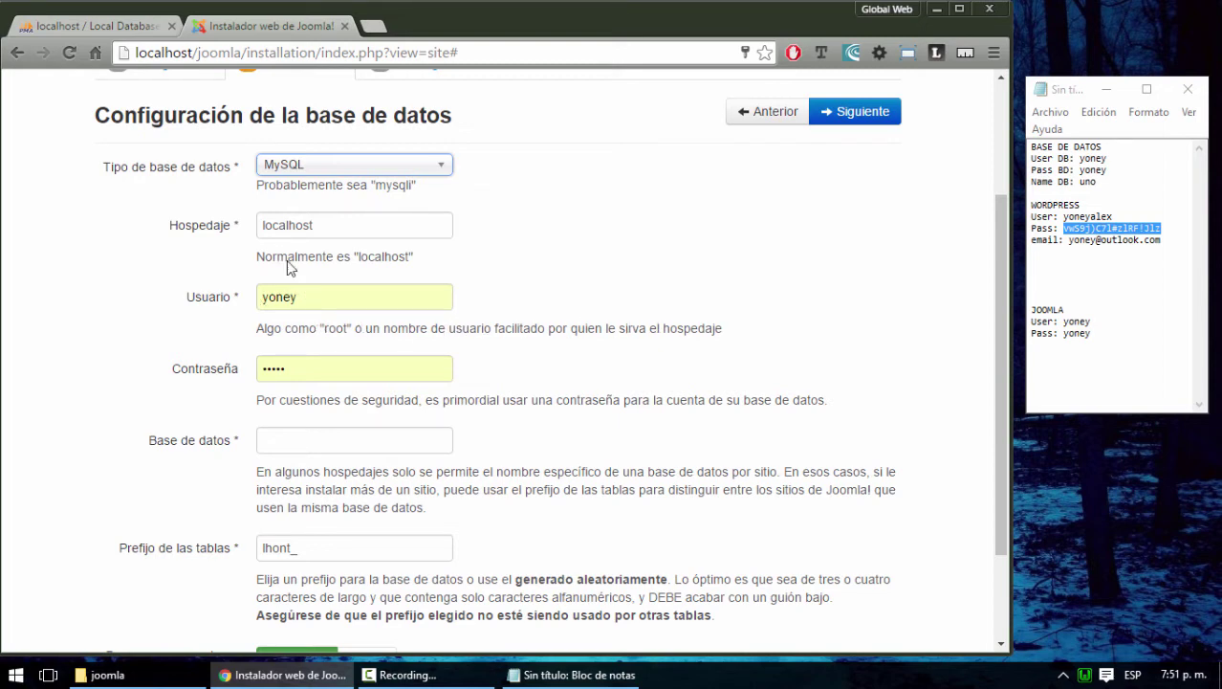
click(96, 26)
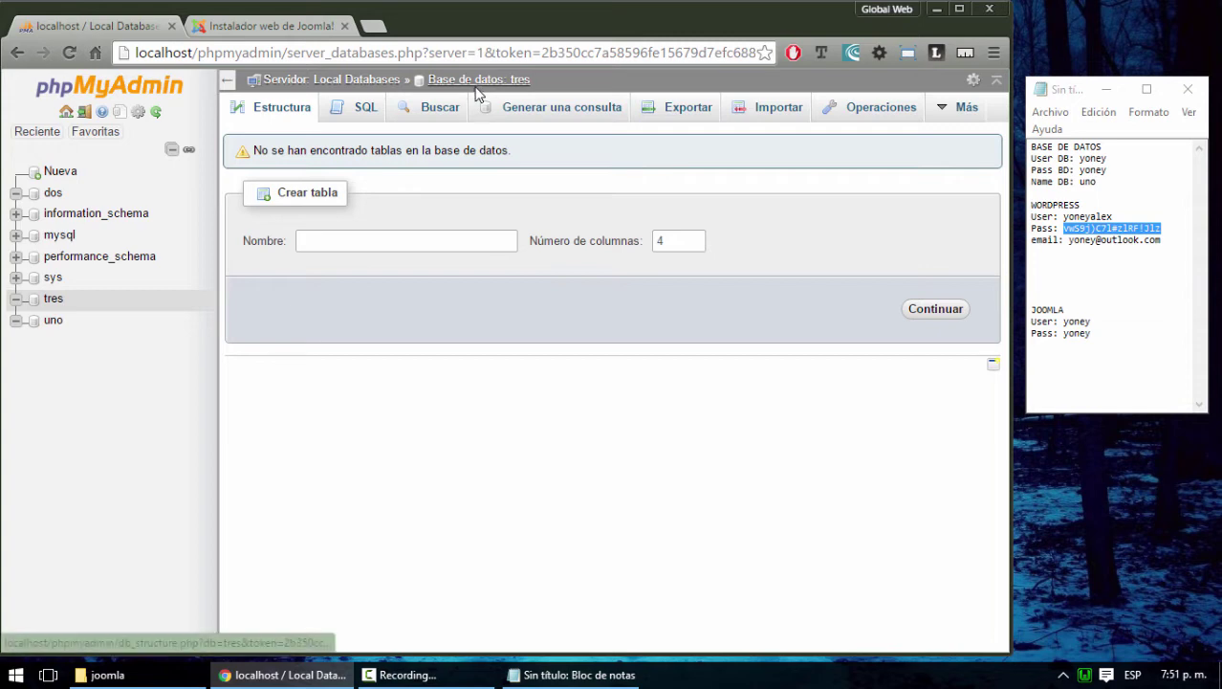
click(278, 27)
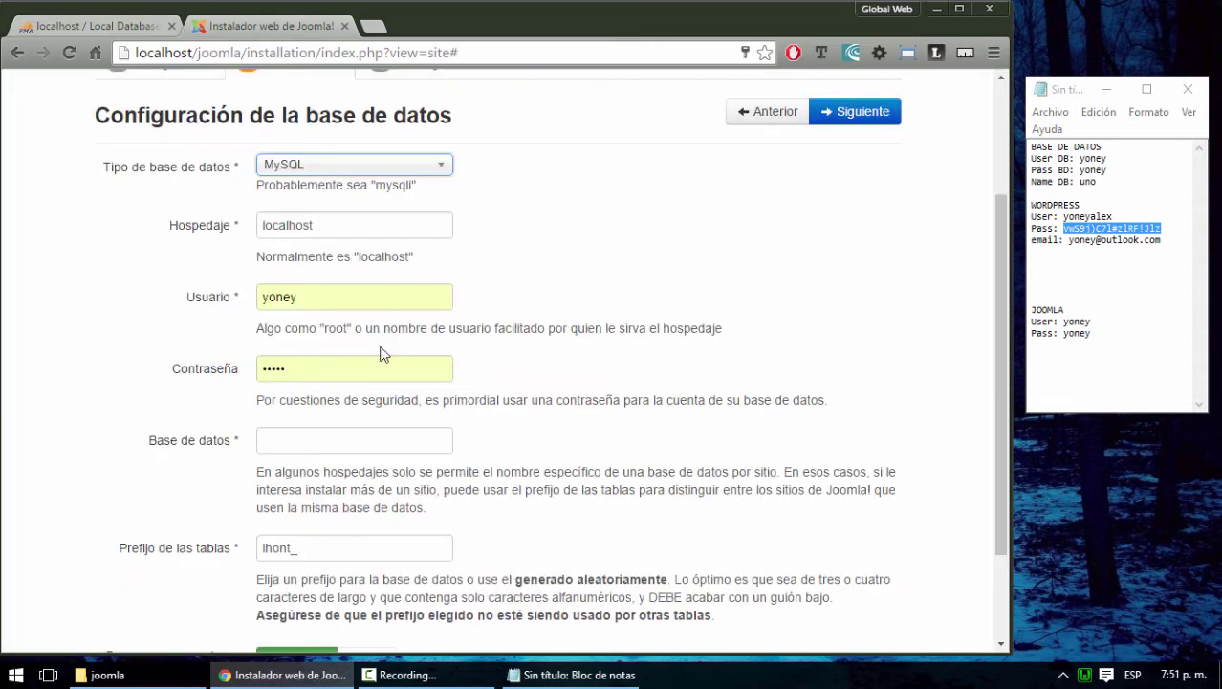
double_click(301, 369)
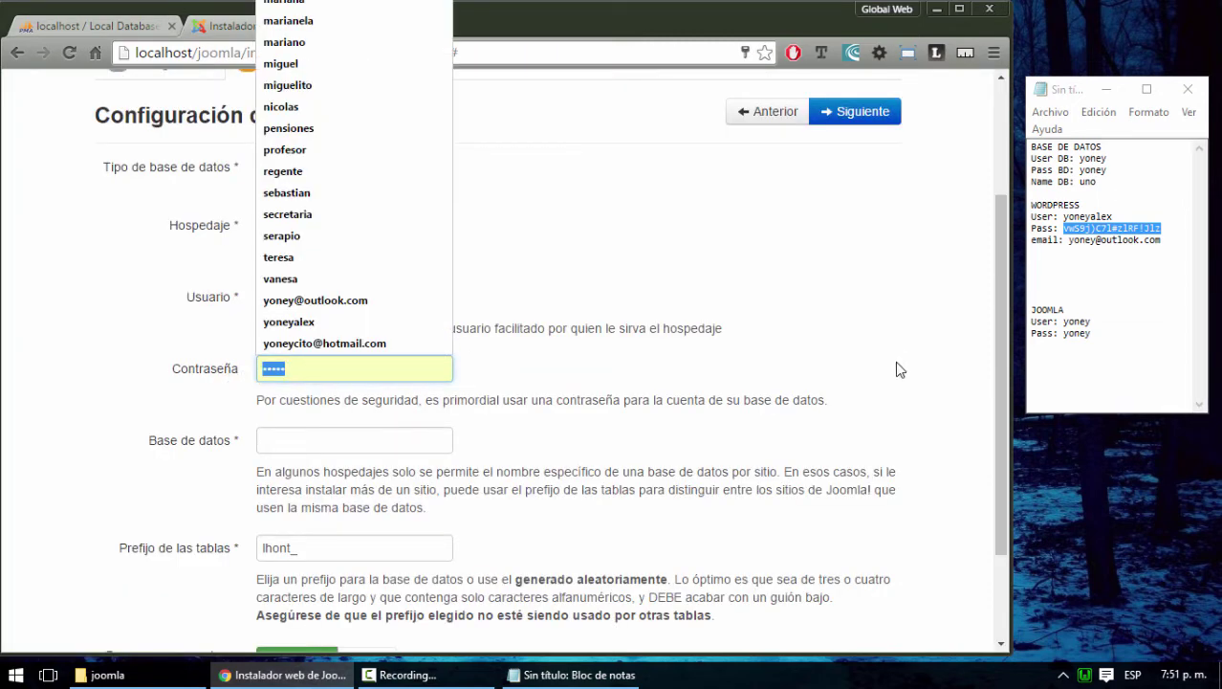
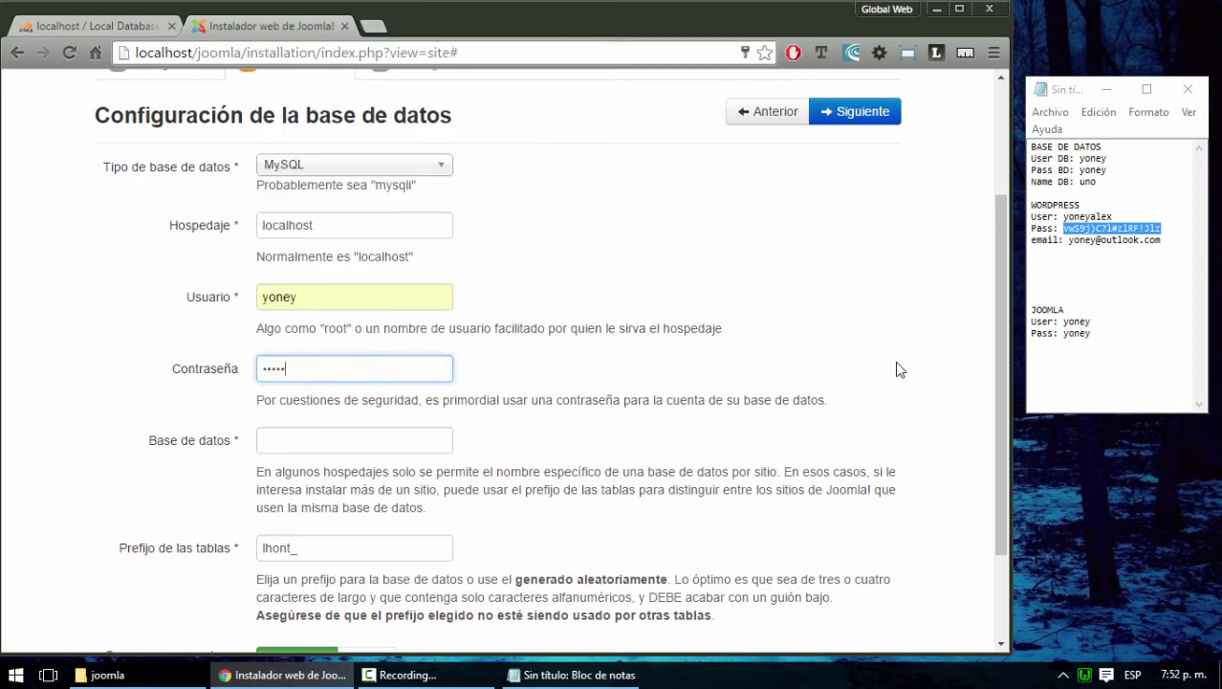
key(Tab)
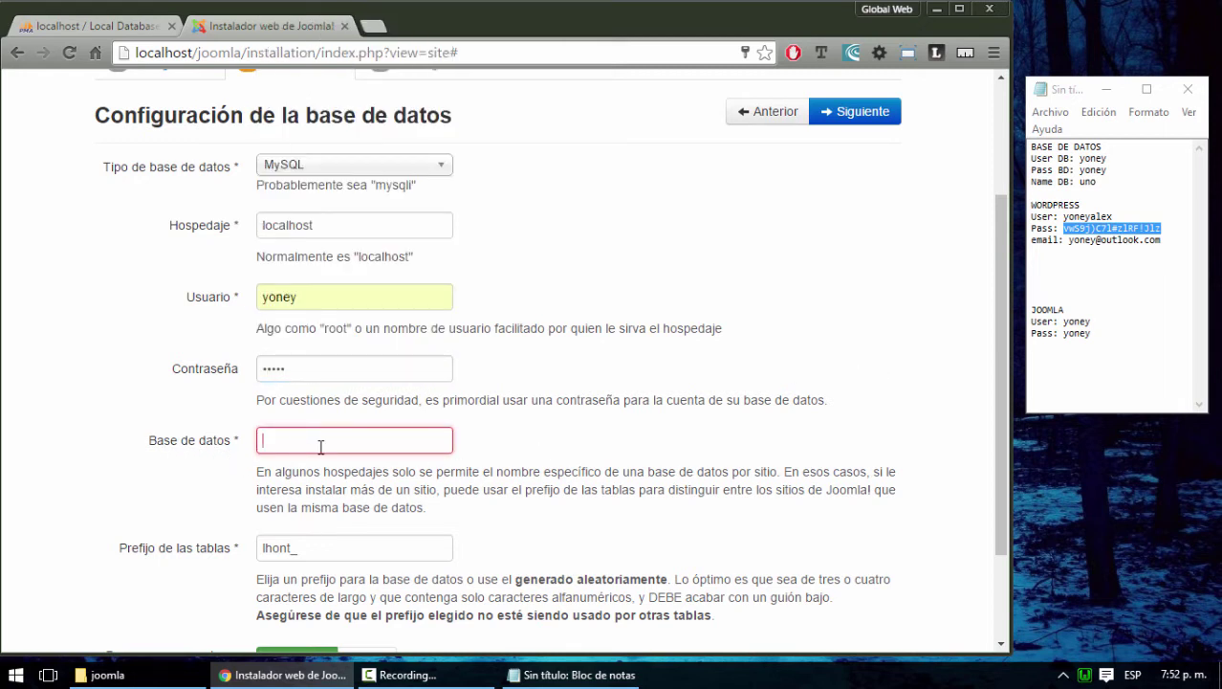
Enter dos as the database name and confirm in phpMyAdmin that the dos database exists
click(105, 24)
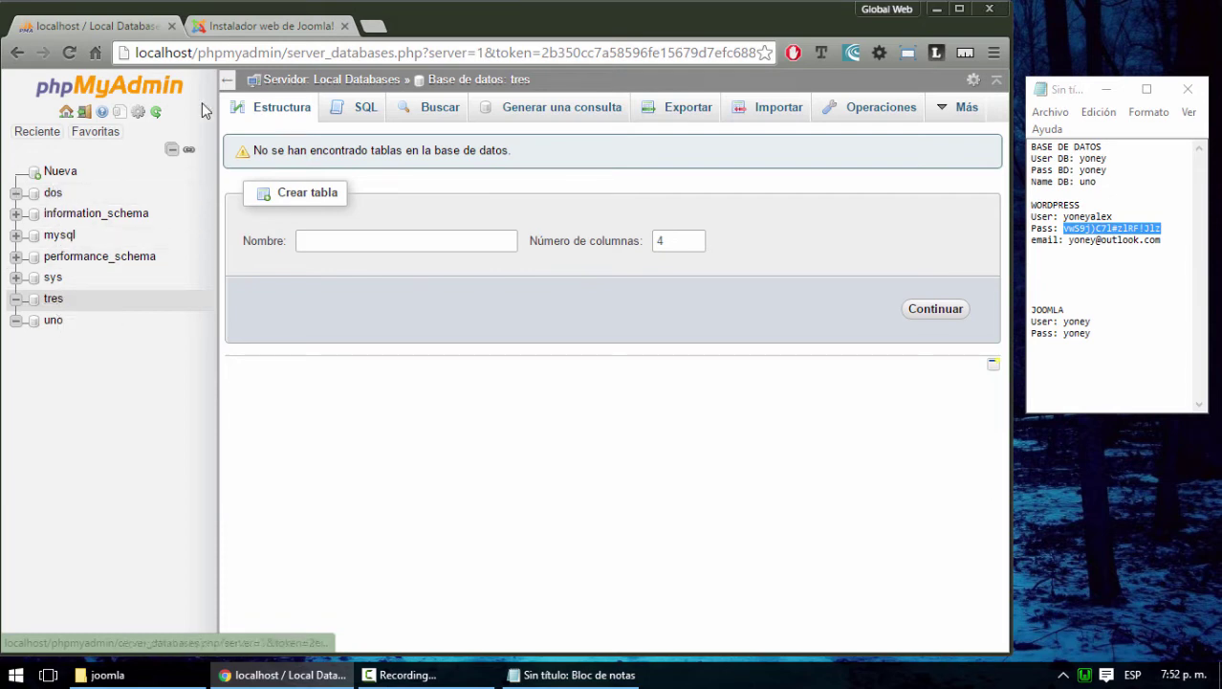
click(240, 23)
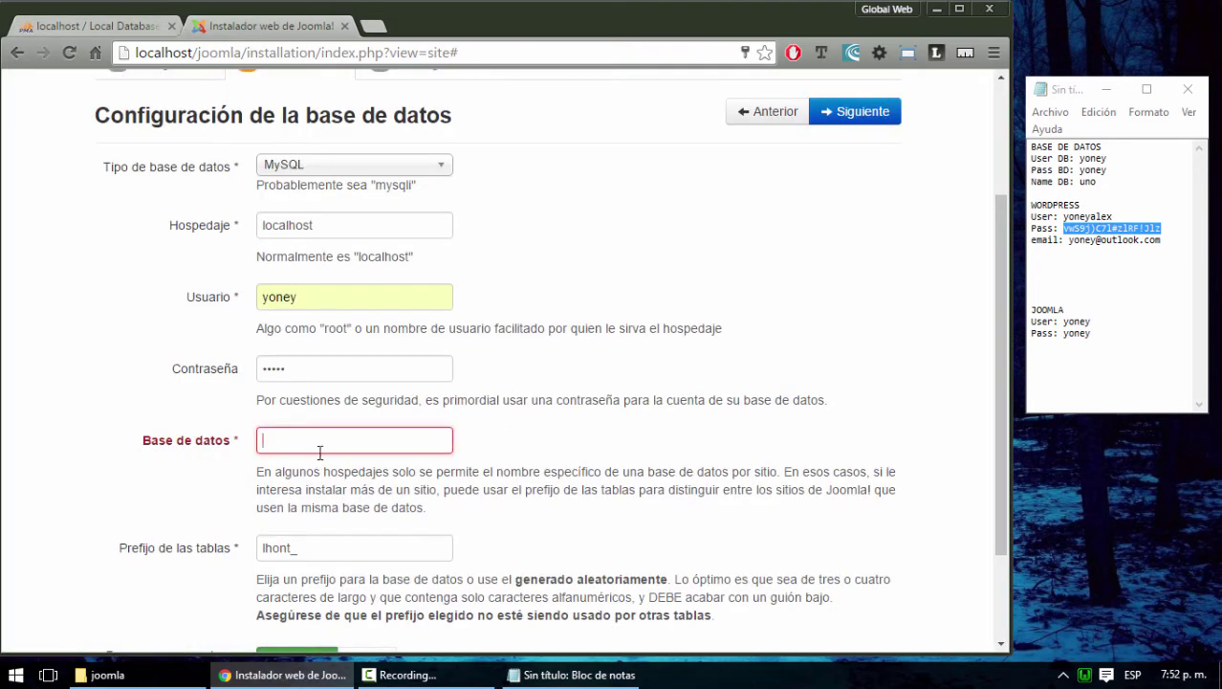
text(dos)
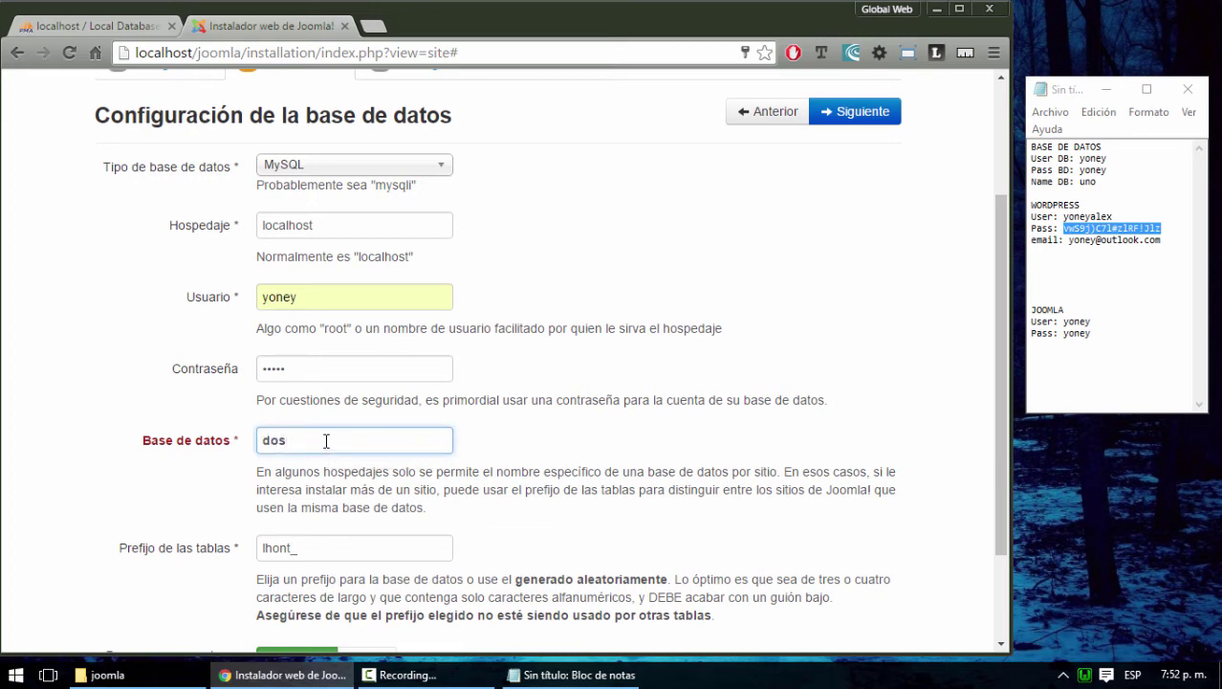
scroll(326, 441, down, 1)
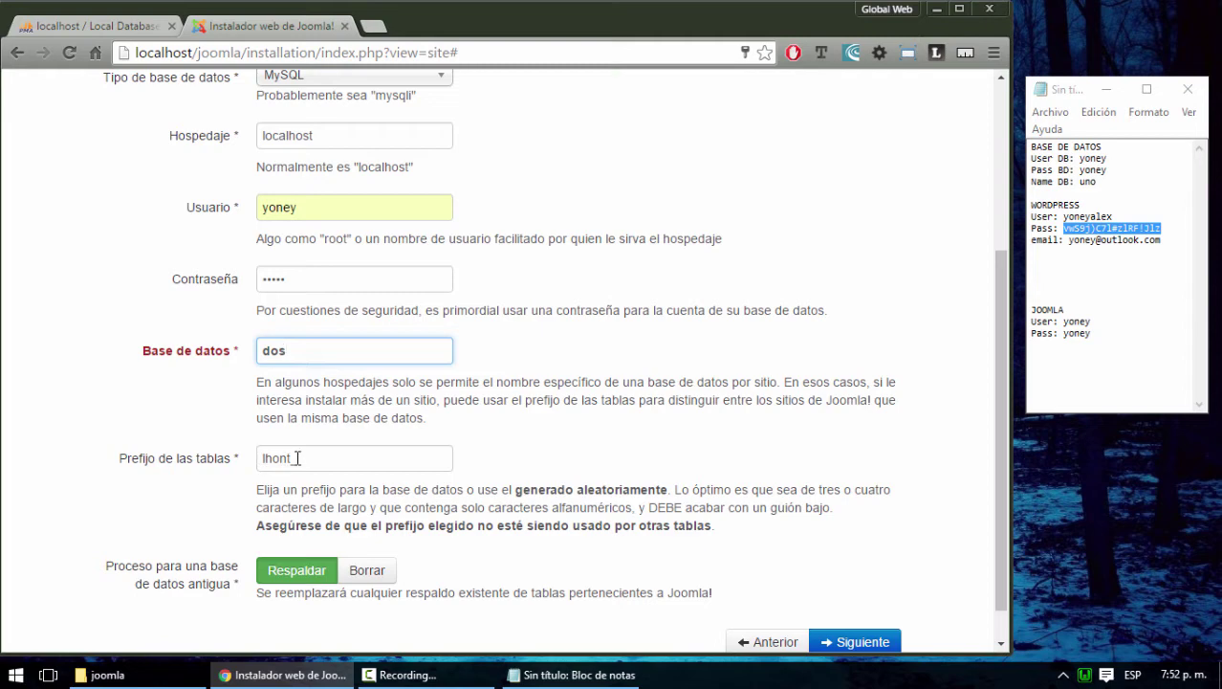
scroll(355, 459, down, 1)
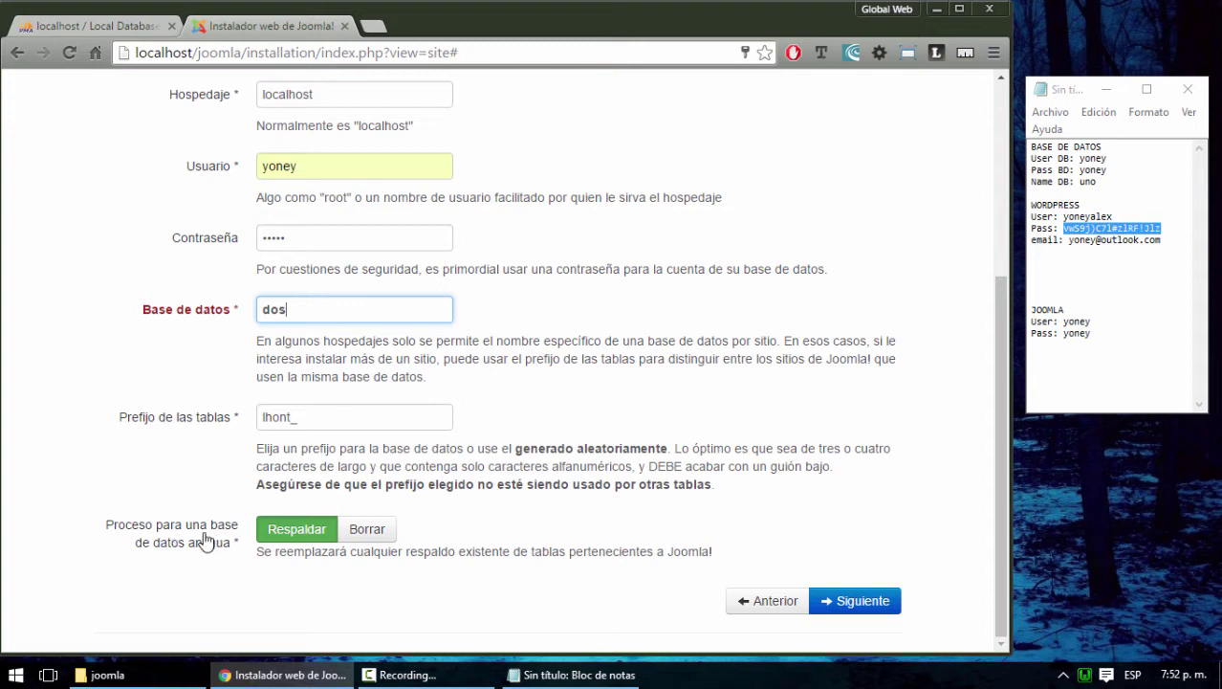
click(126, 29)
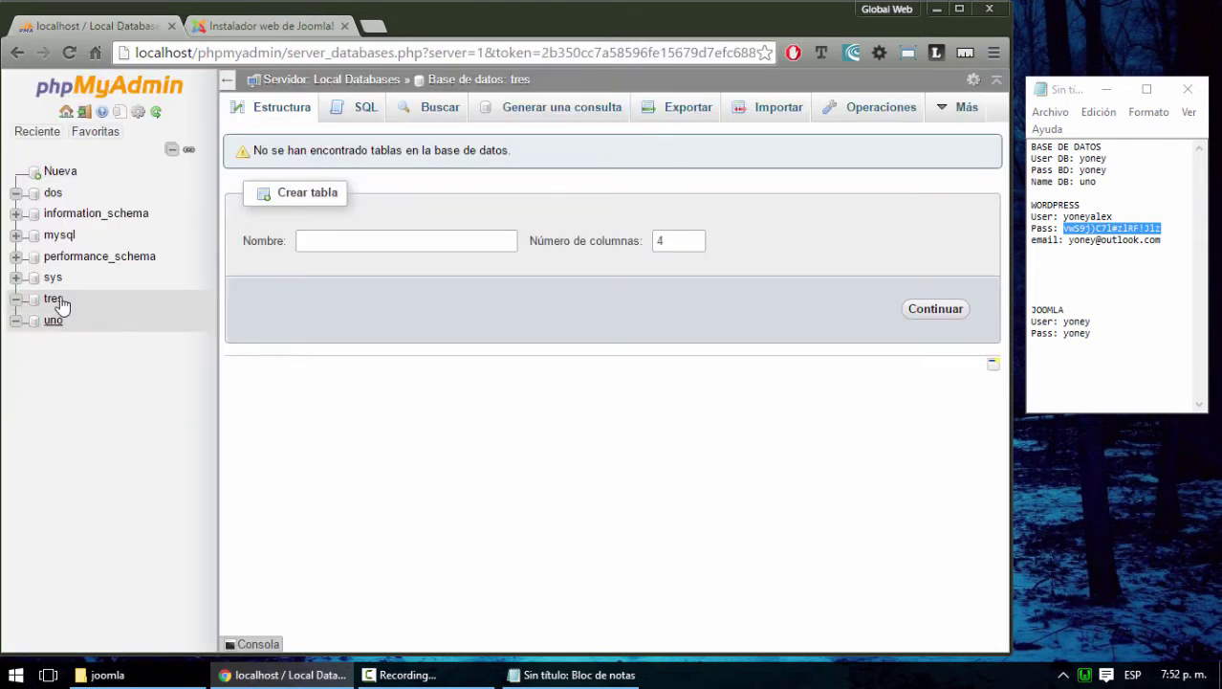
click(54, 193)
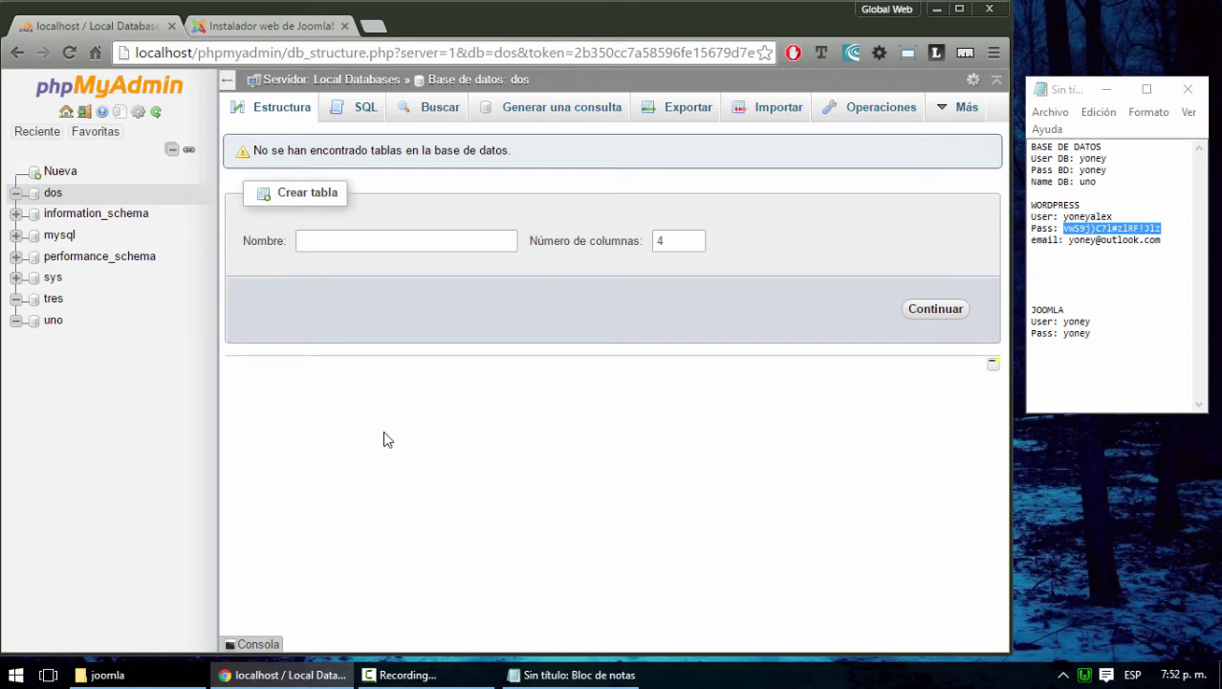
click(261, 26)
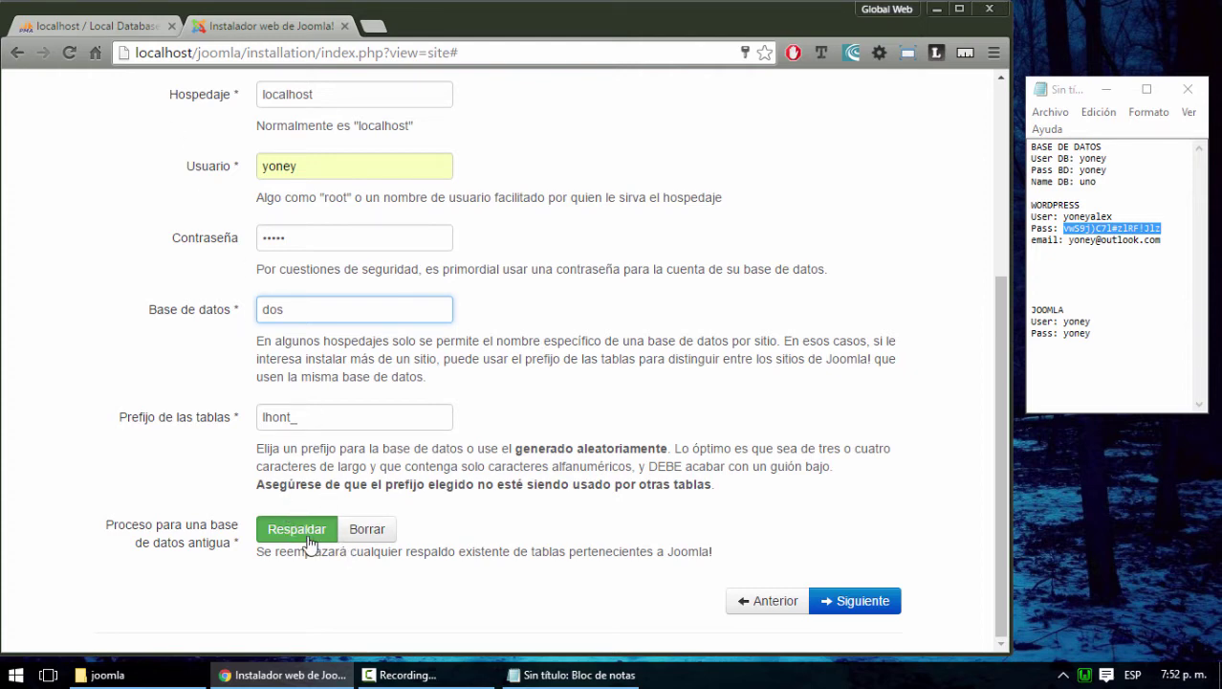
Set the old-database process to Borrar and advance to the Finalización overview
click(133, 34)
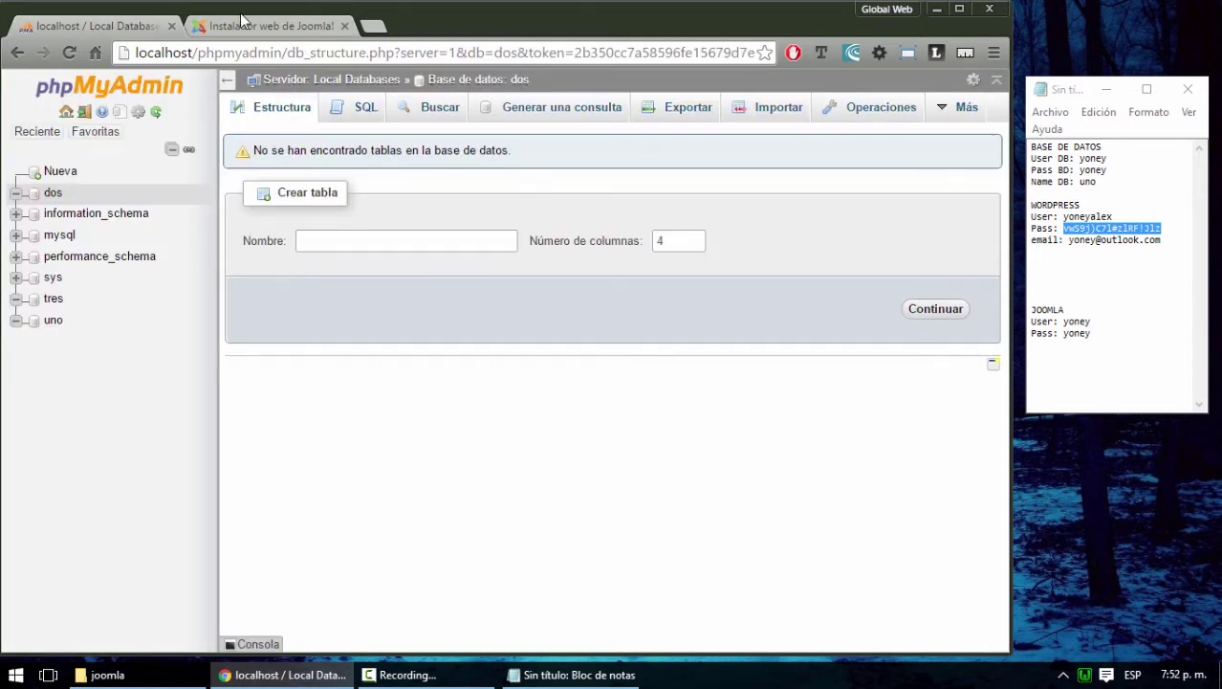
click(247, 26)
click(382, 542)
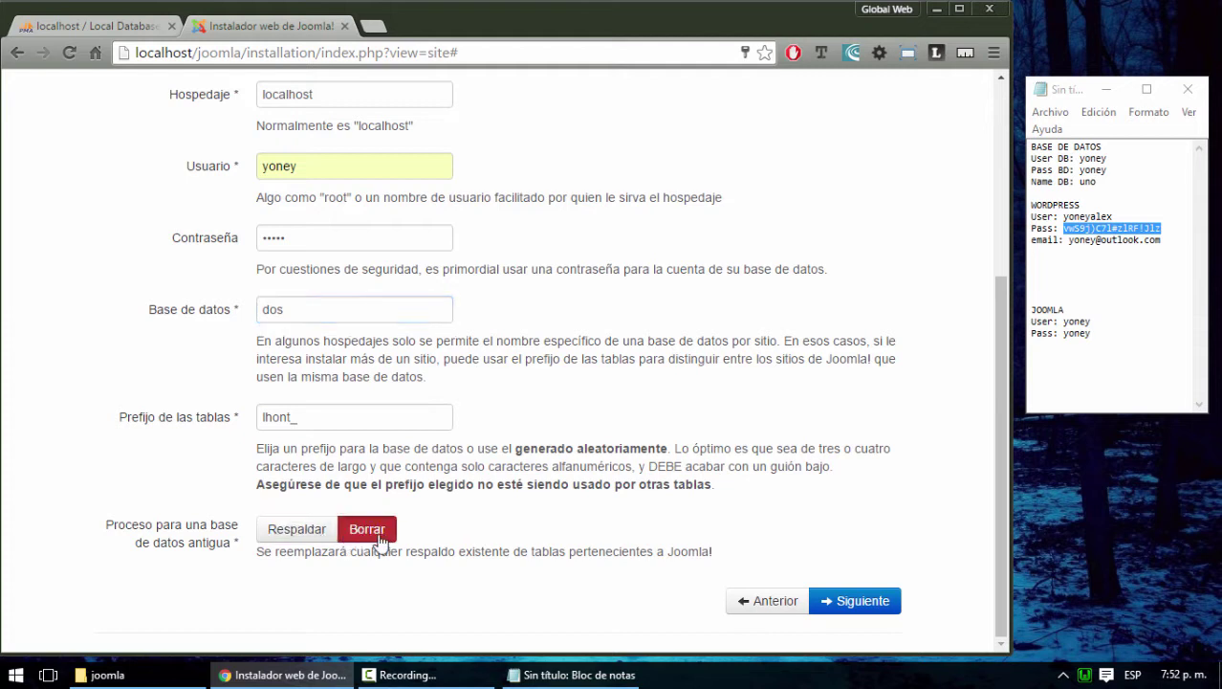
click(137, 25)
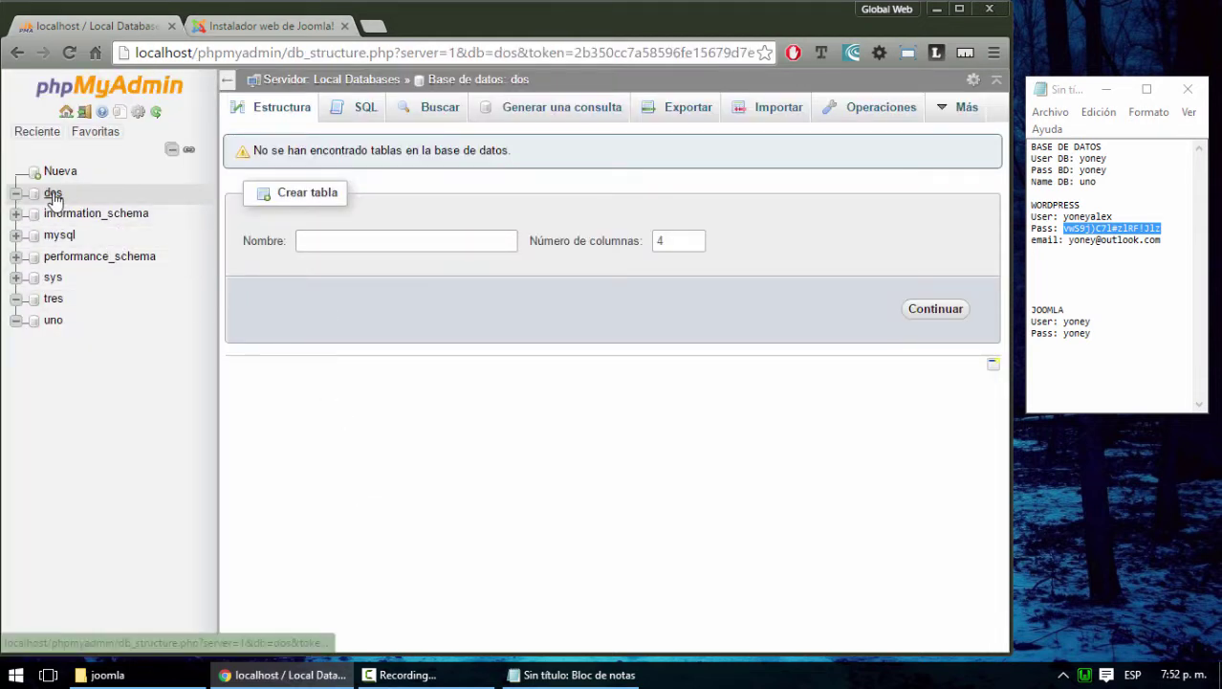
click(253, 26)
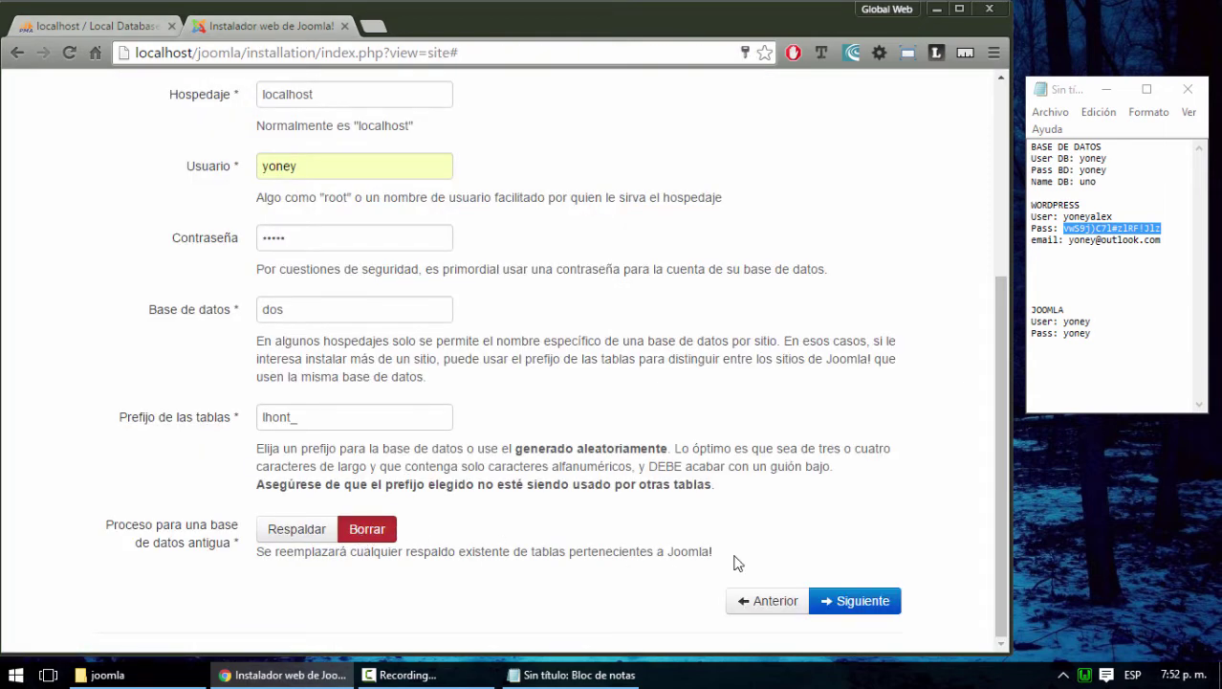
click(866, 602)
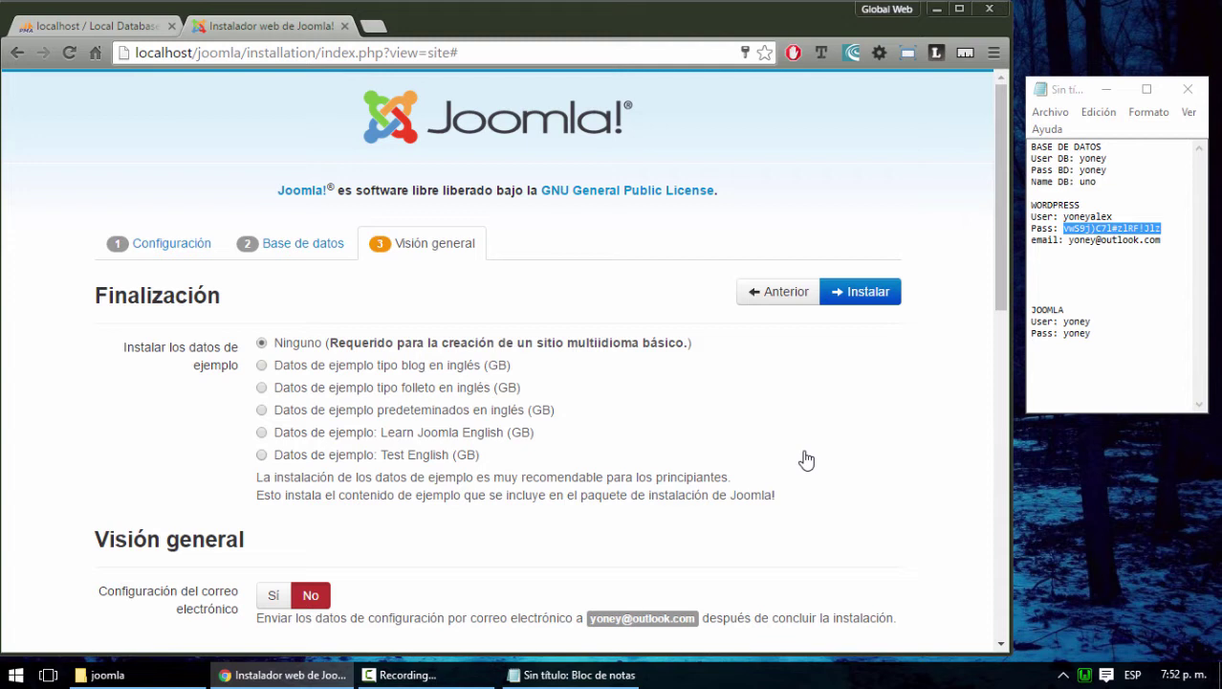
scroll(785, 454, down, 1)
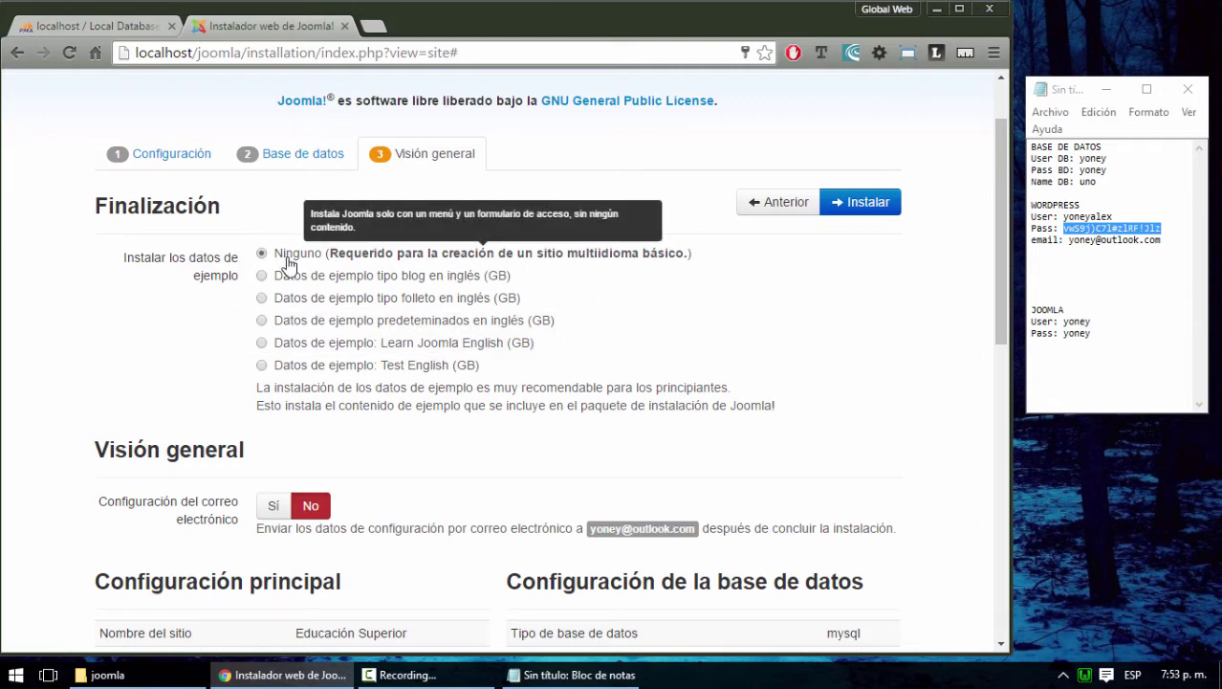
scroll(765, 378, down, 1)
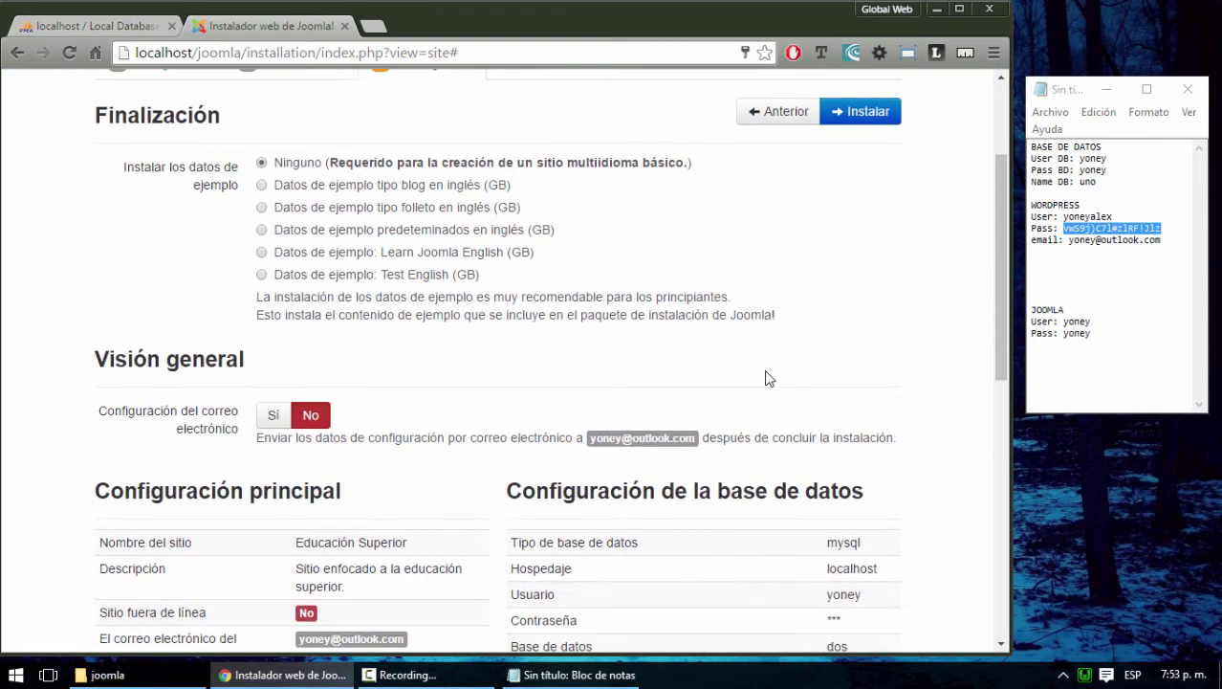
scroll(766, 378, down, 1)
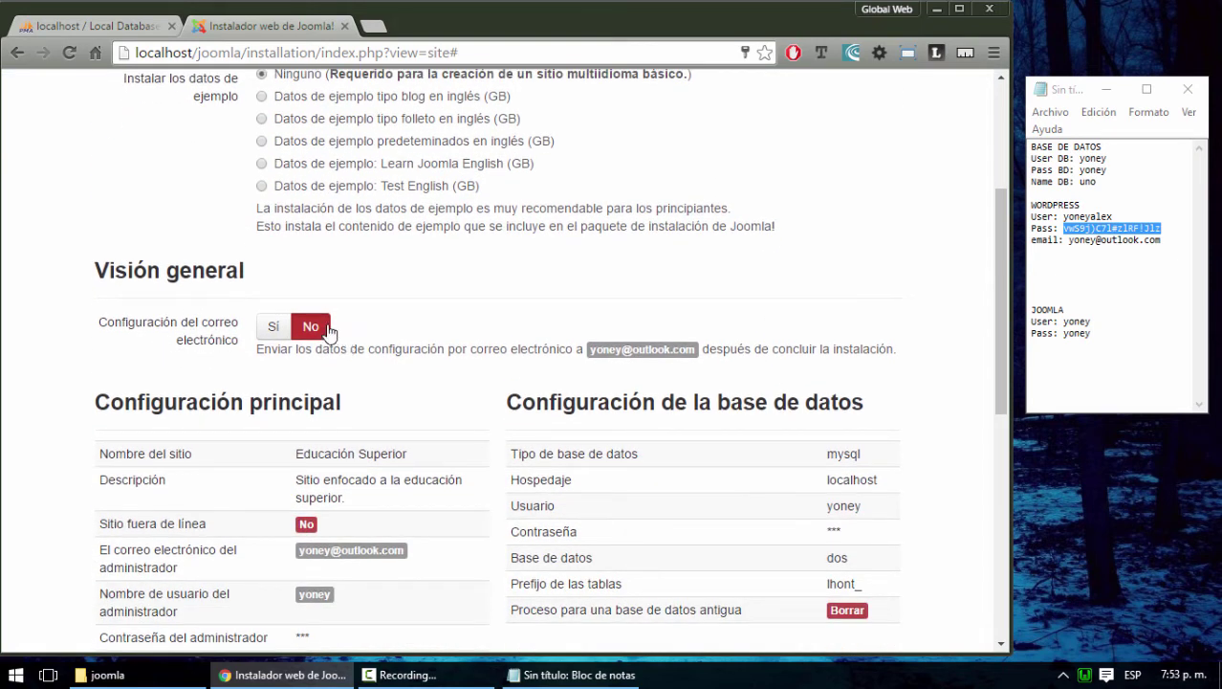
scroll(522, 319, down, 1)
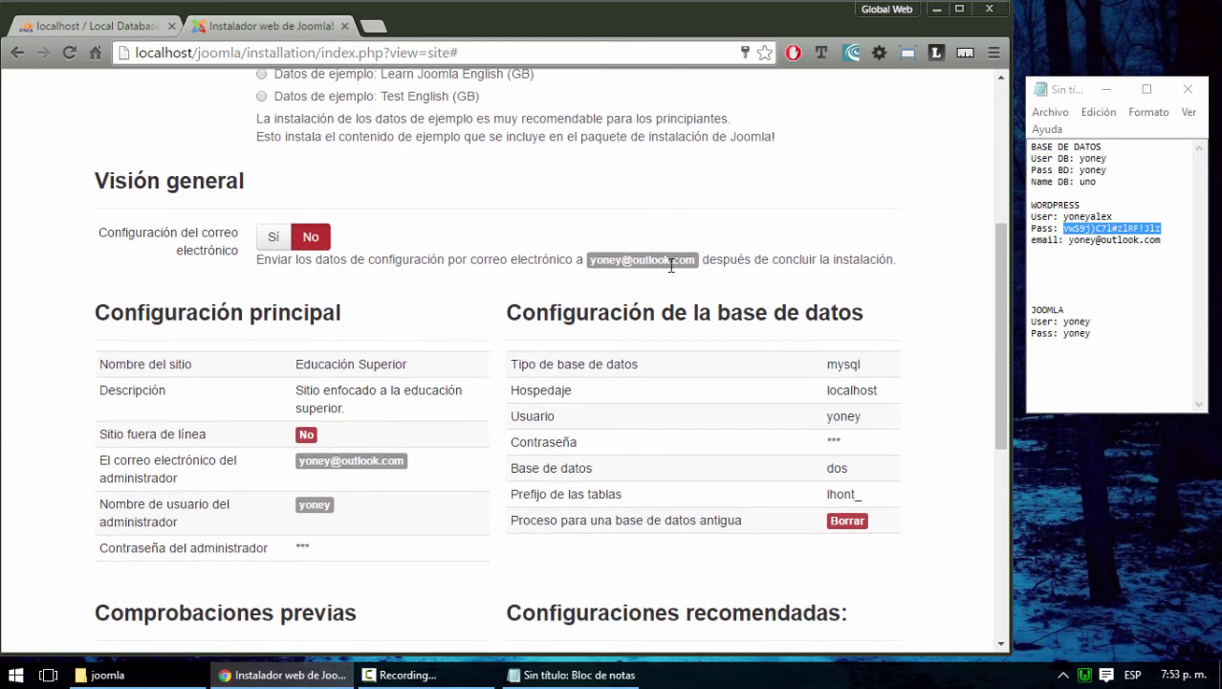
scroll(660, 268, down, 1)
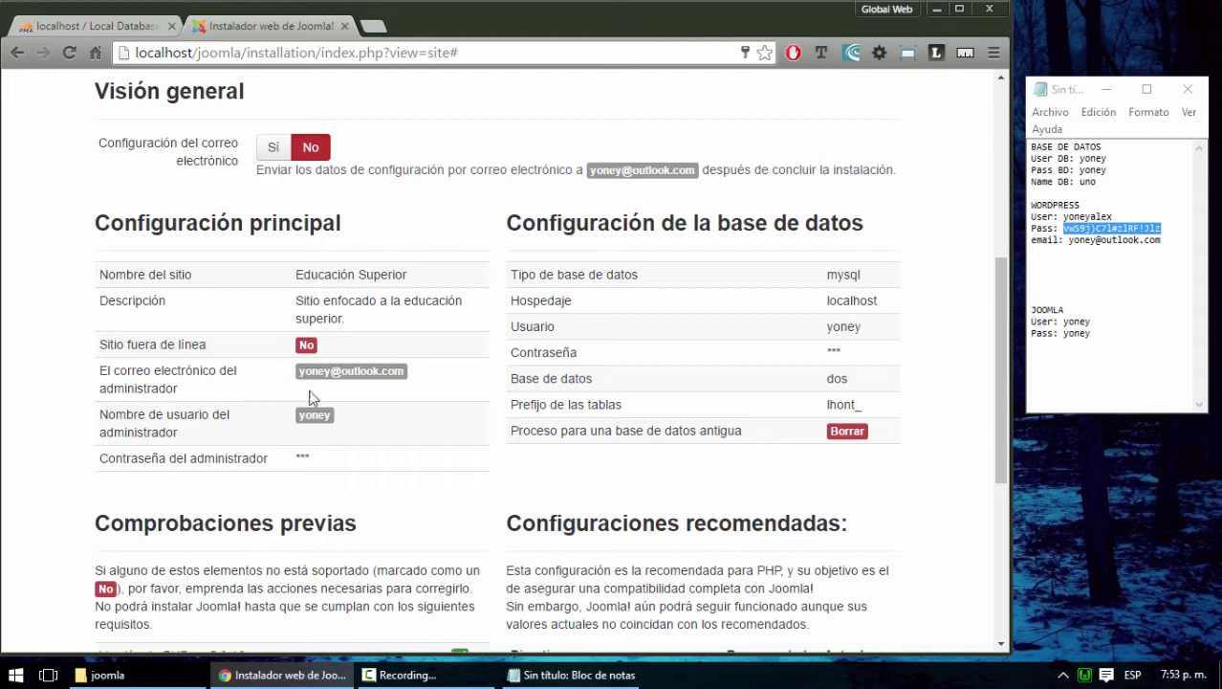
scroll(334, 393, down, 1)
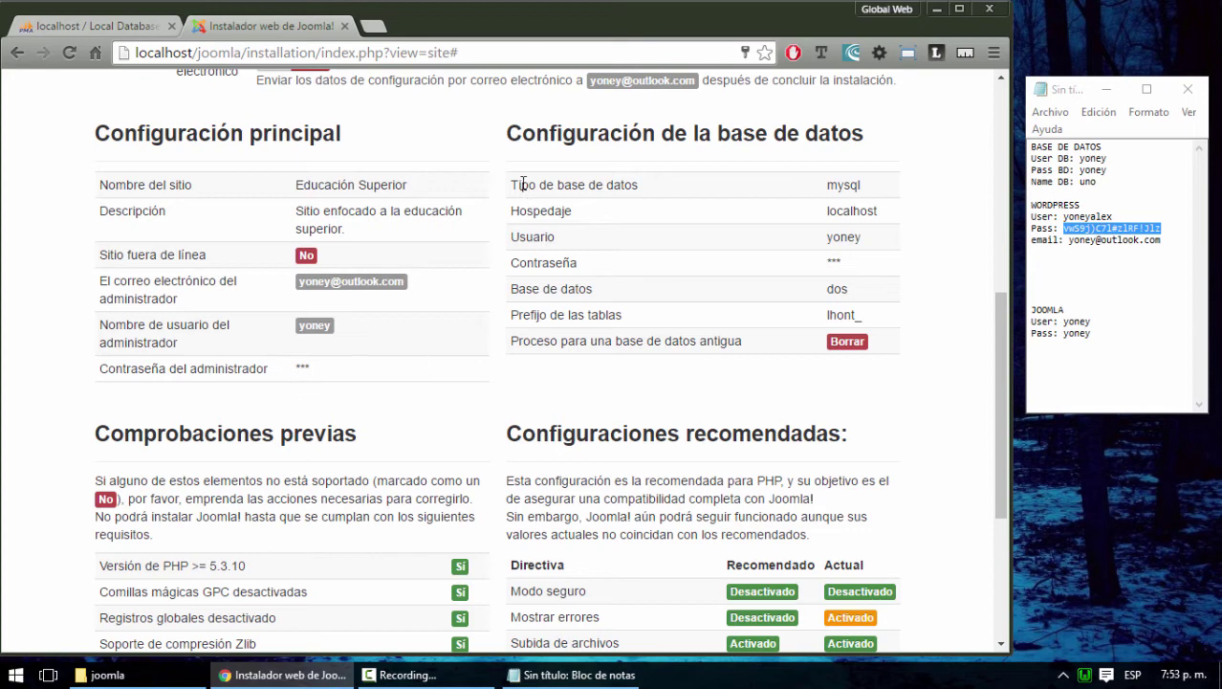
scroll(939, 360, down, 2)
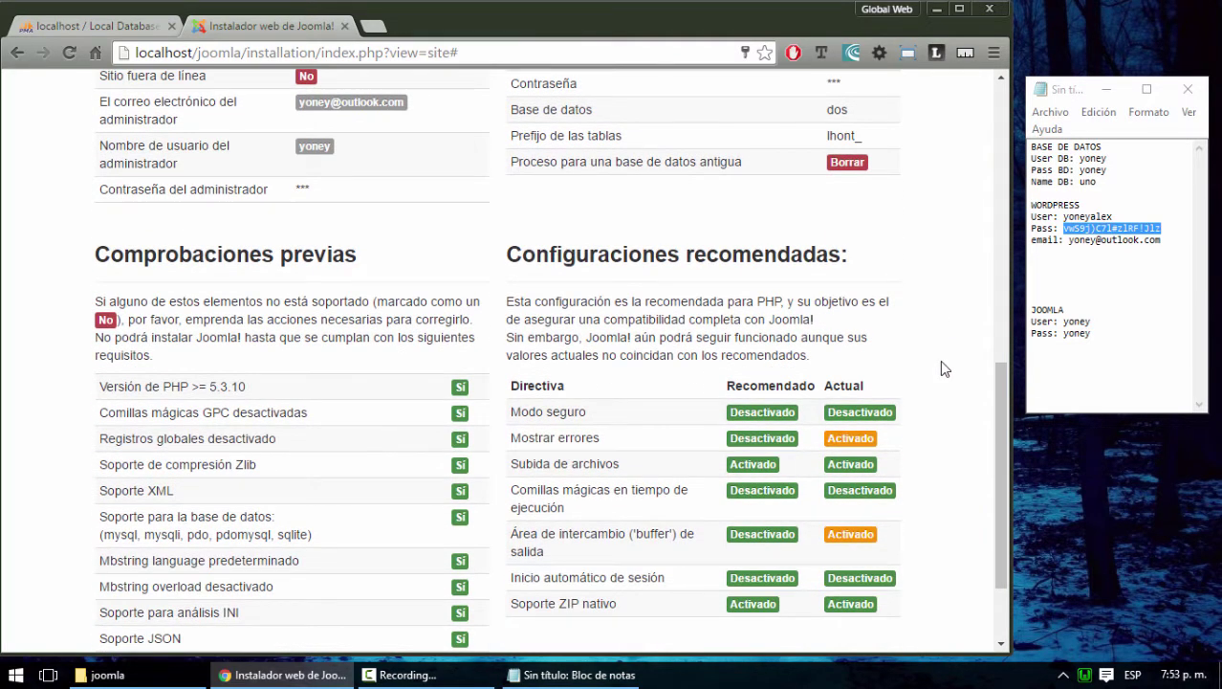
scroll(941, 362, down, 2)
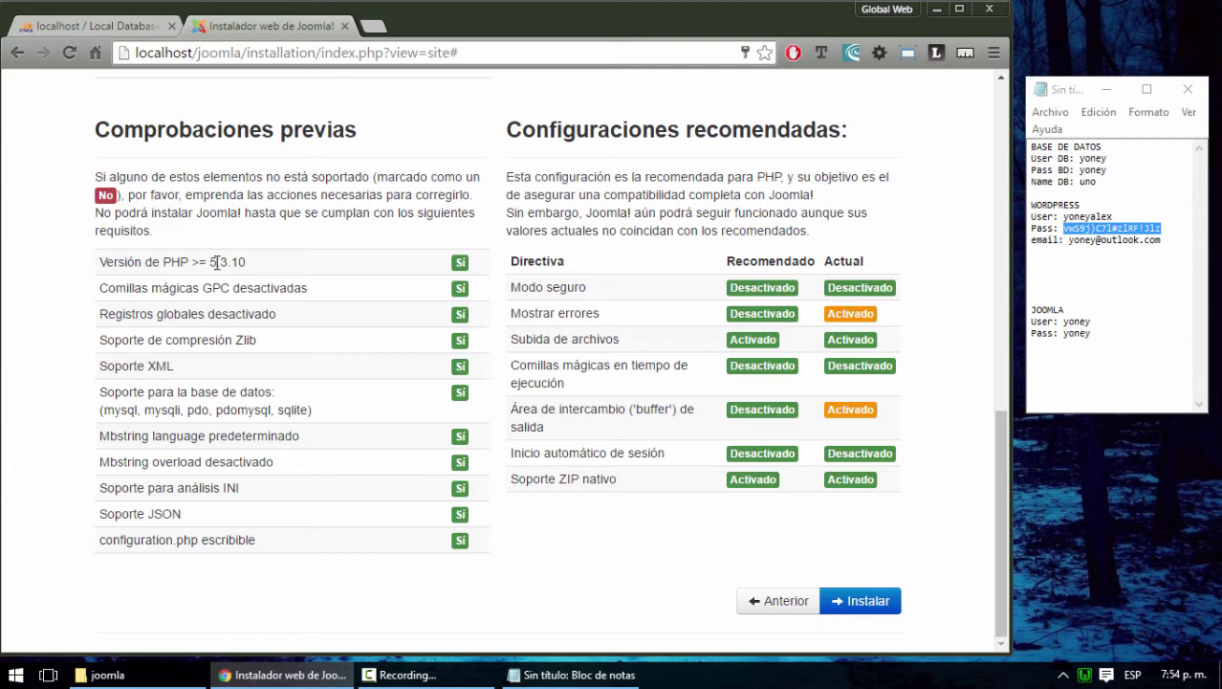
click(84, 26)
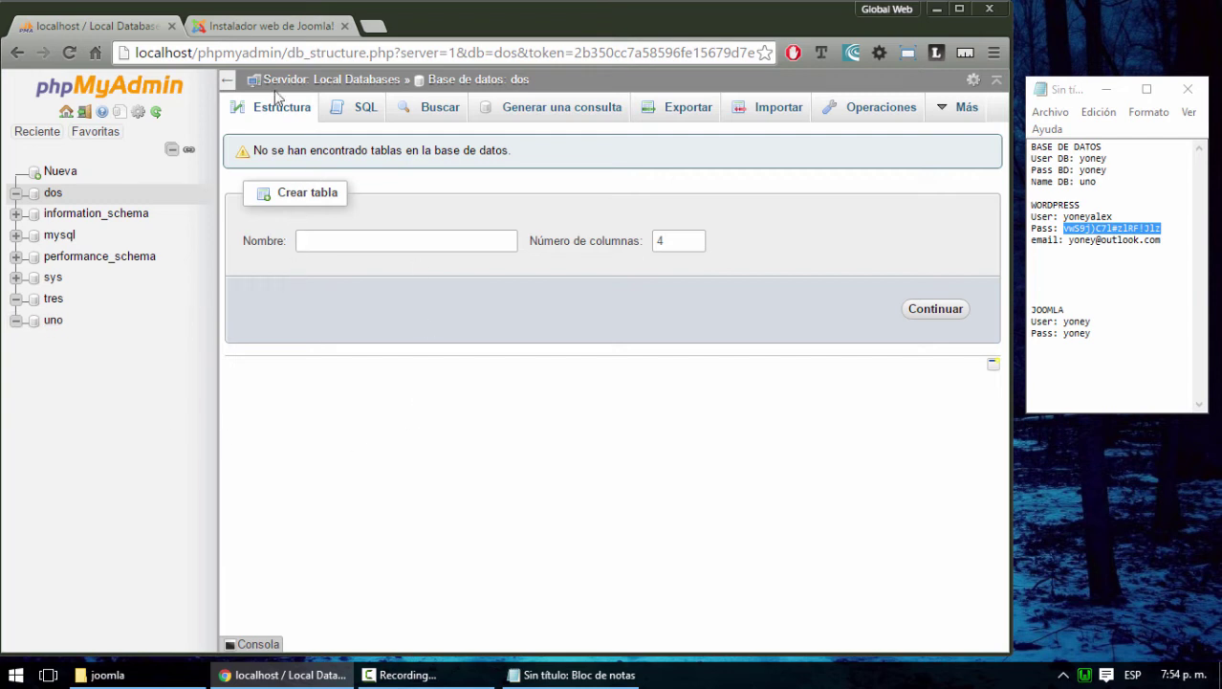
click(1063, 676)
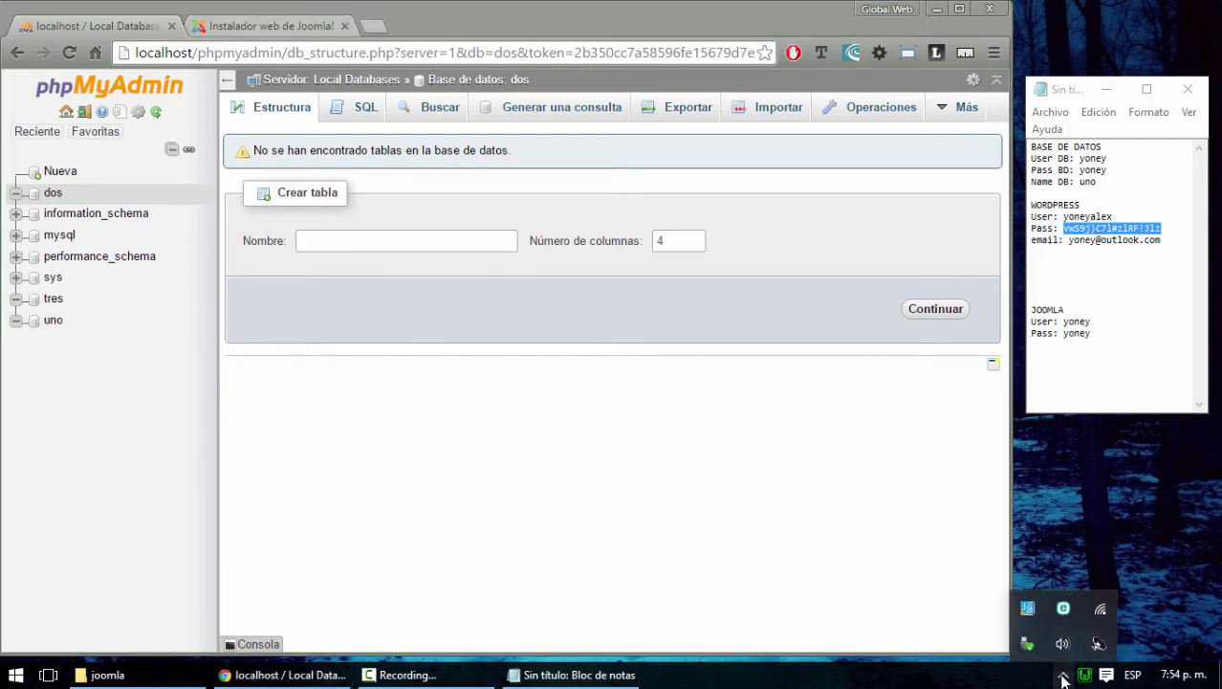
click(783, 585)
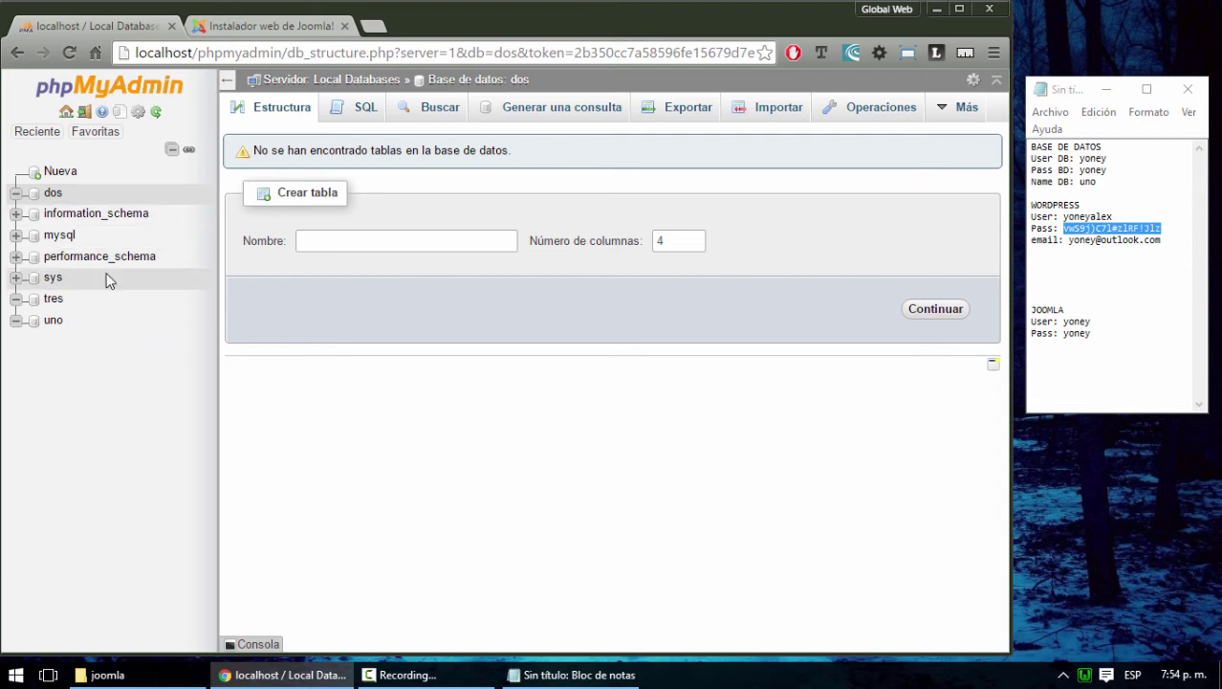
click(253, 27)
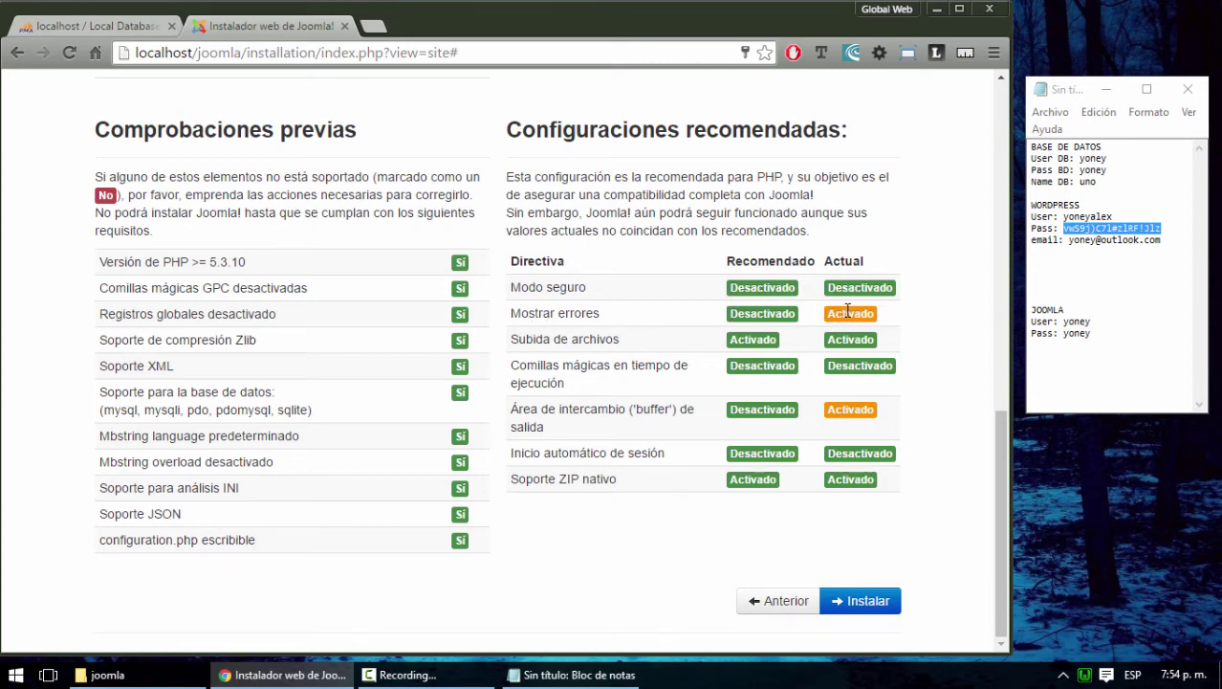
Compare Mostrar errores' current Activado value with the recommended Desactivado, then open the WampServer menu
drag(829, 315, 874, 316)
drag(732, 314, 782, 318)
drag(876, 314, 829, 316)
click(874, 318)
drag(868, 316, 835, 317)
click(761, 317)
click(1084, 676)
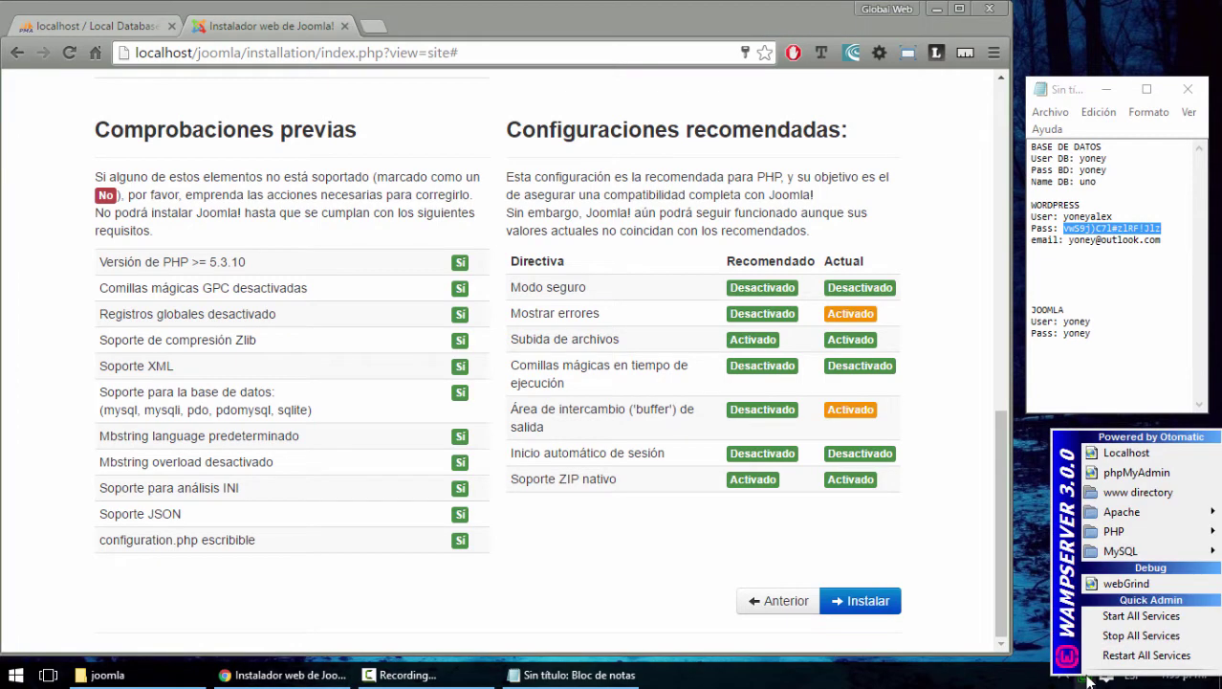
Enable the php_soap extension under WampServer's PHP extensions
mouse_move(1089, 542)
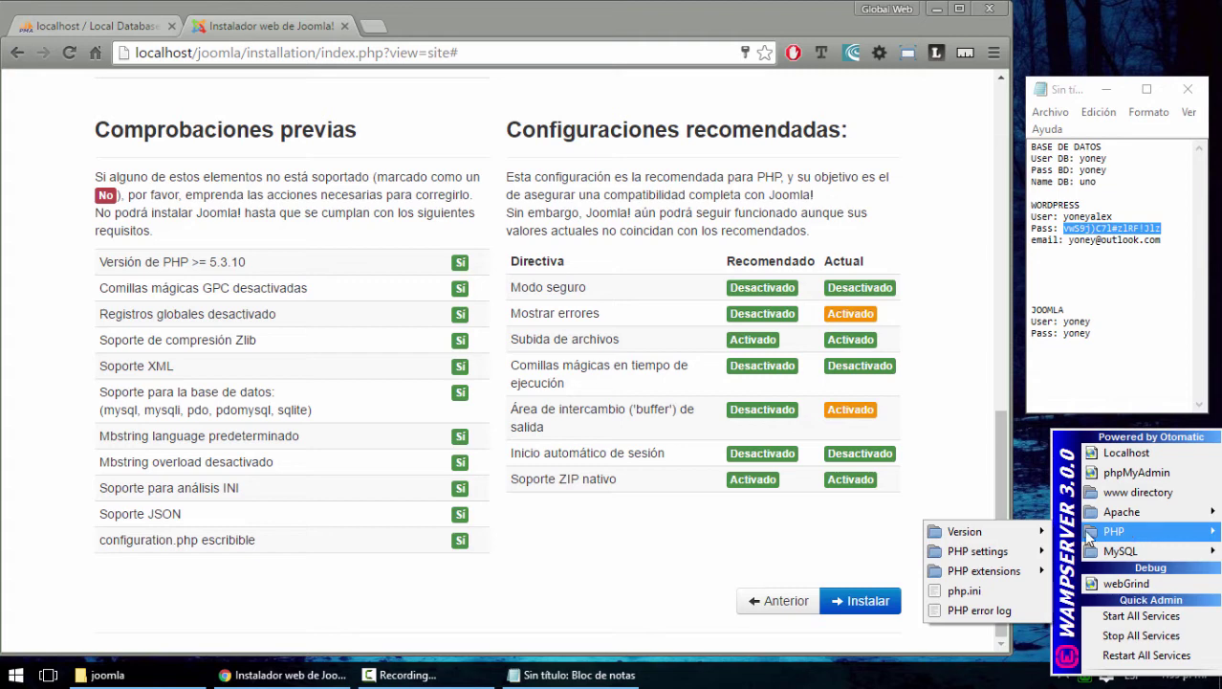
mouse_move(1006, 559)
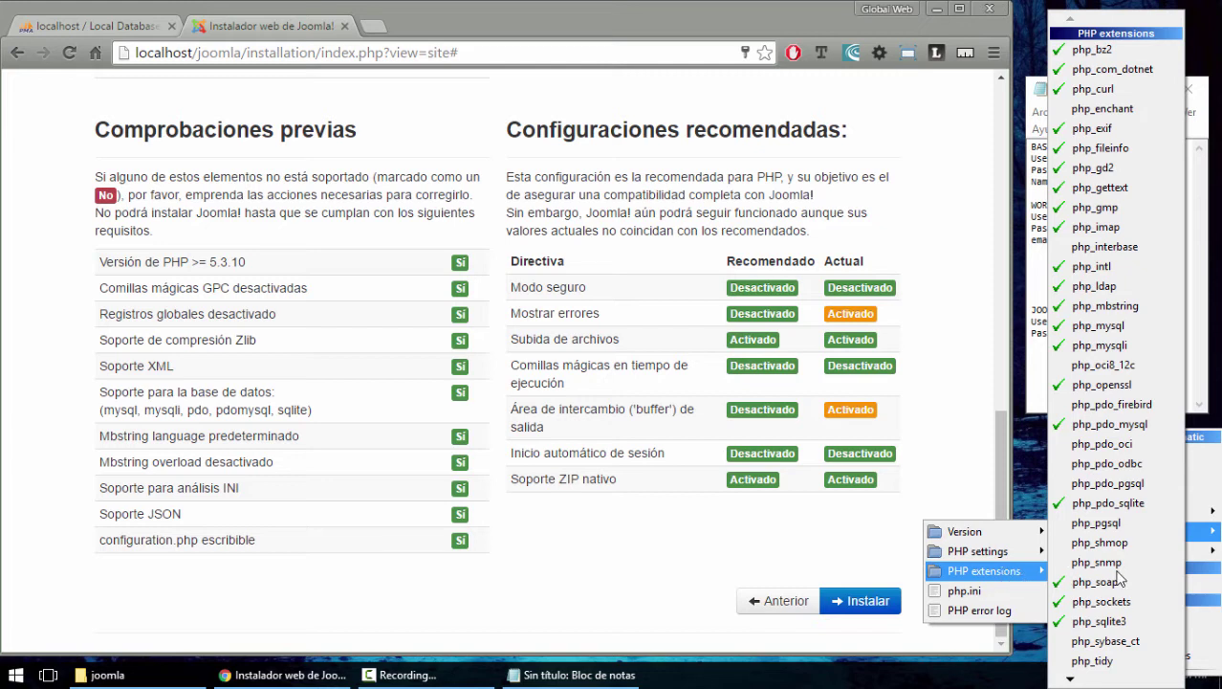
mouse_move(1070, 680)
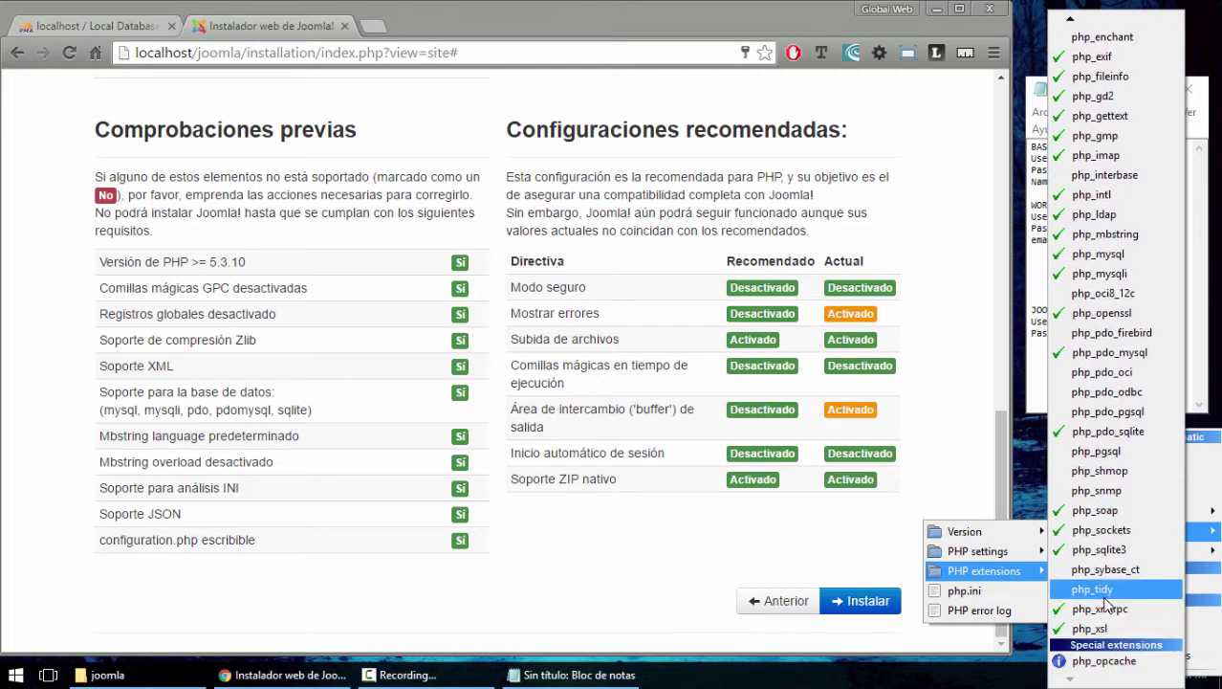
click(1100, 512)
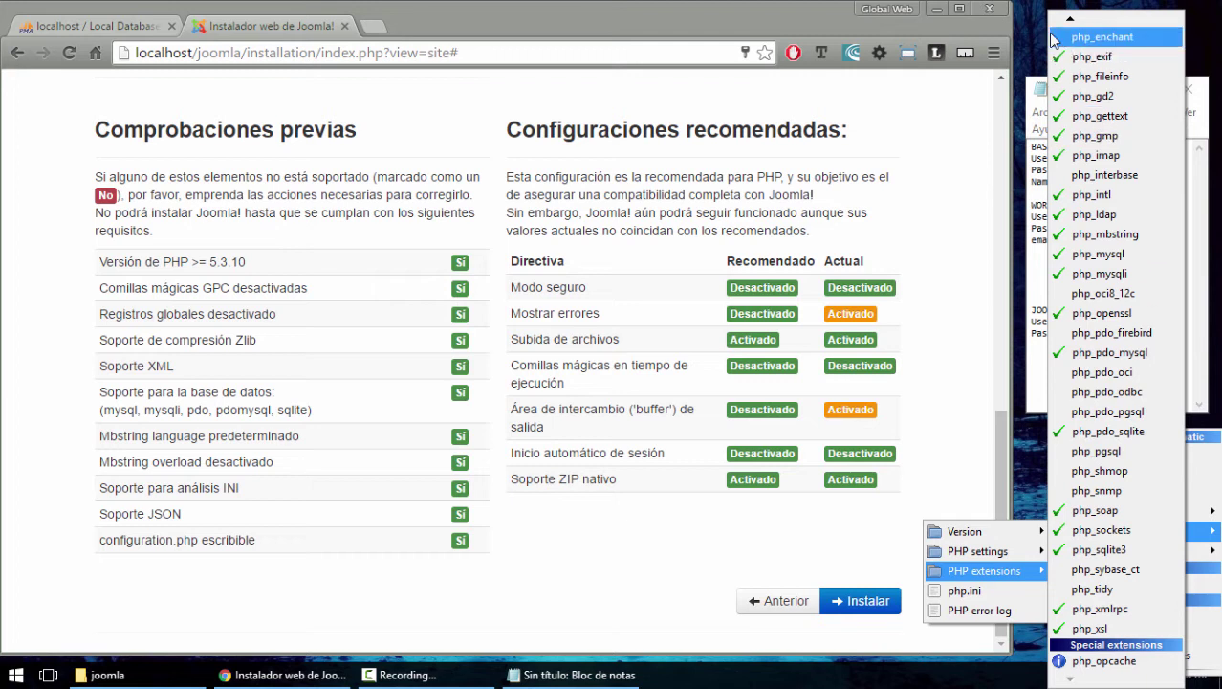
Look over WampServer's PHP settings list, then close the menu
mouse_move(1071, 21)
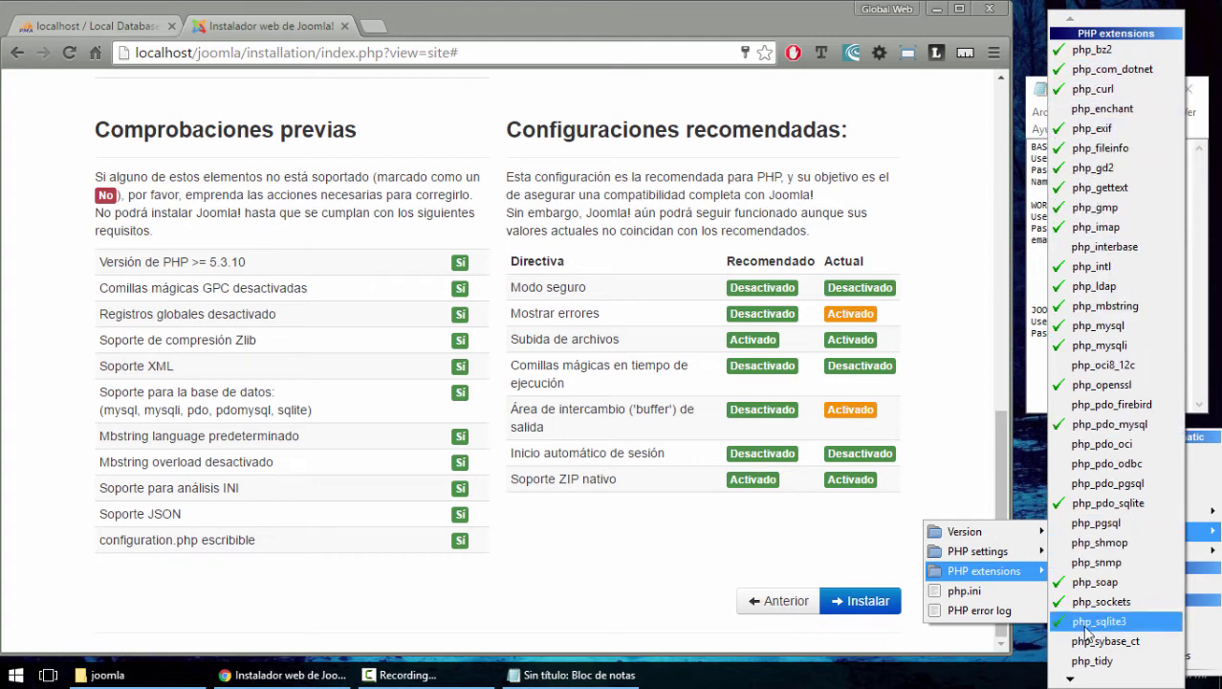
mouse_move(1071, 681)
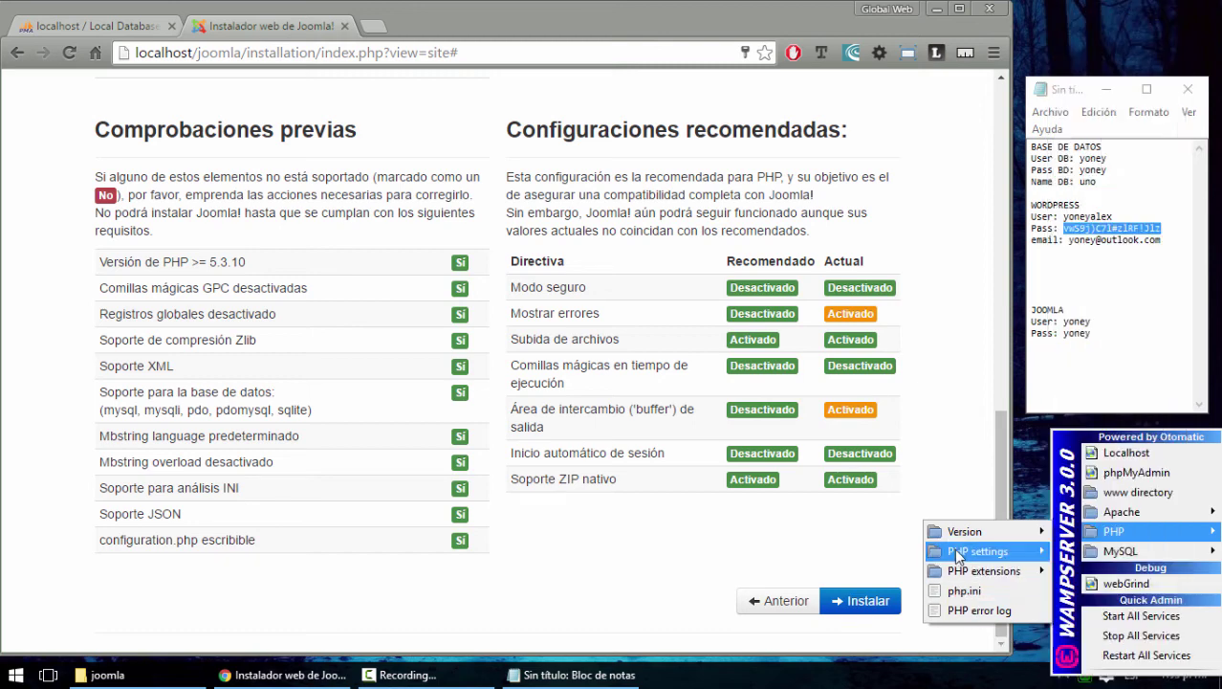
mouse_move(954, 548)
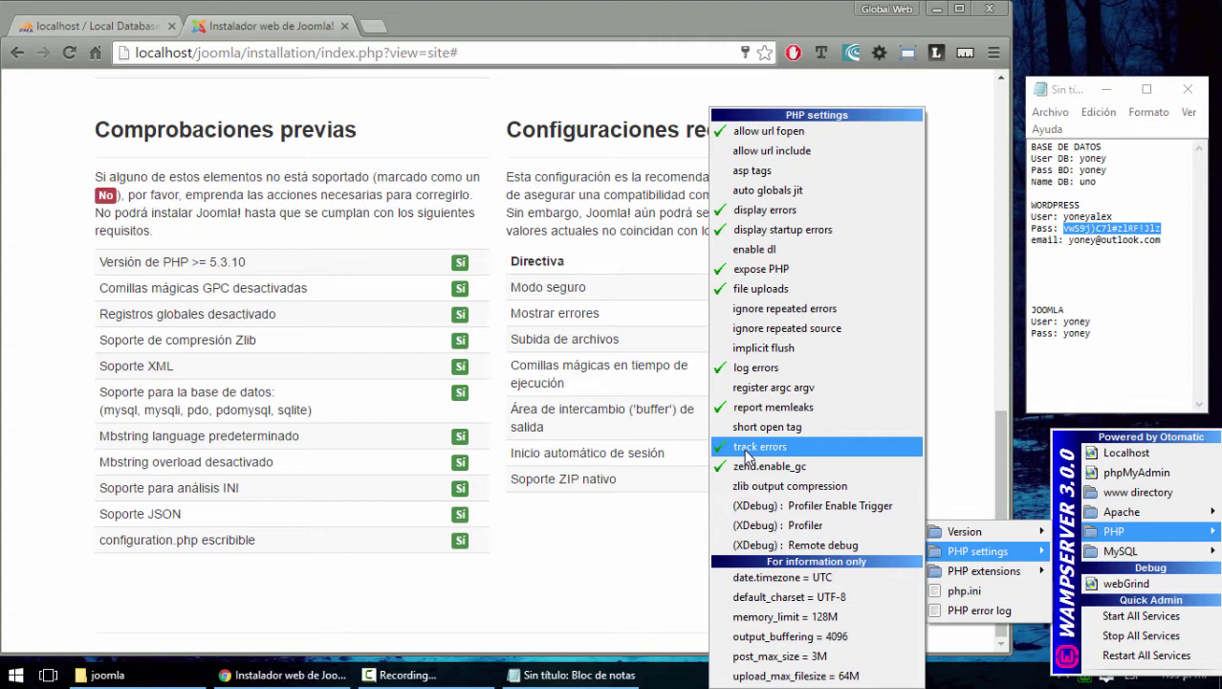
click(610, 518)
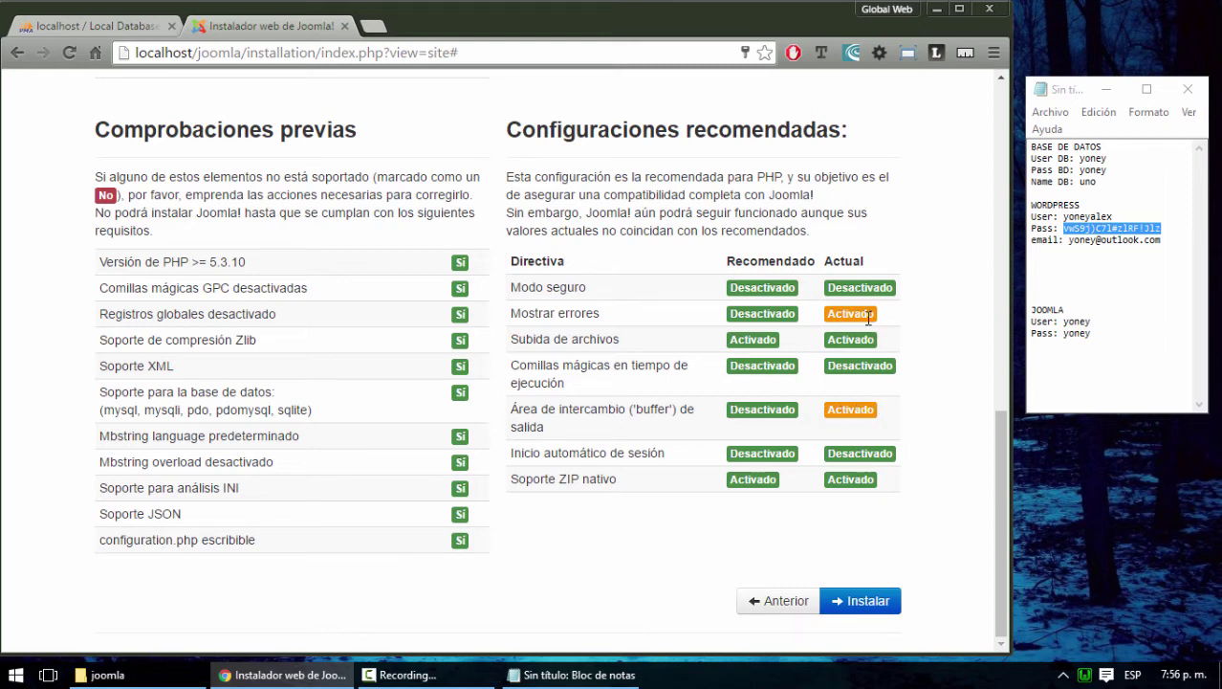
drag(875, 313, 824, 314)
click(909, 365)
click(1085, 675)
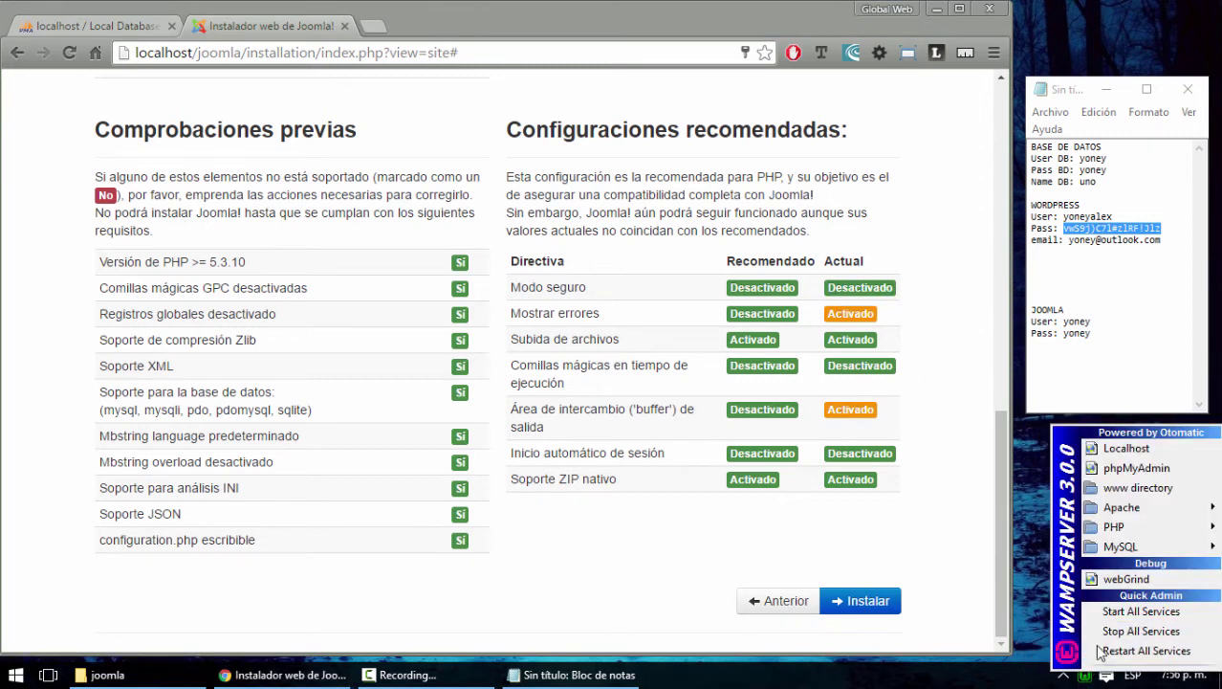
mouse_move(1151, 515)
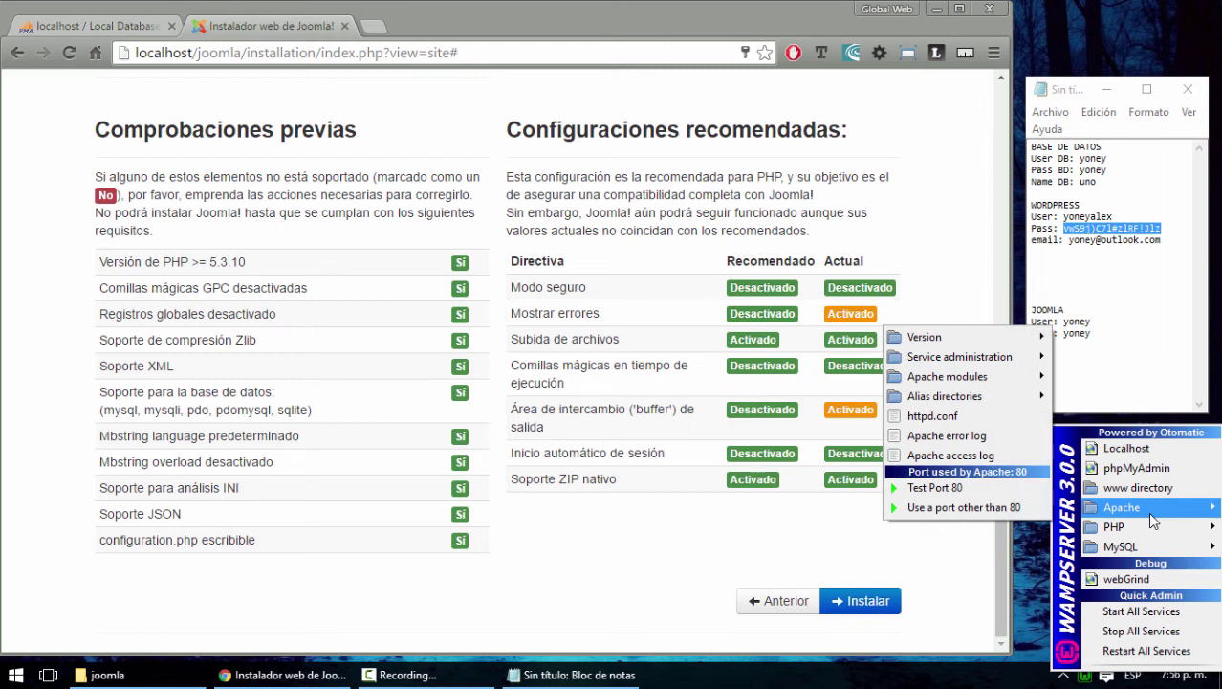
click(384, 27)
Load localhost/wordpress in a new tab and go to its Escritorio admin dashboard
click(384, 27)
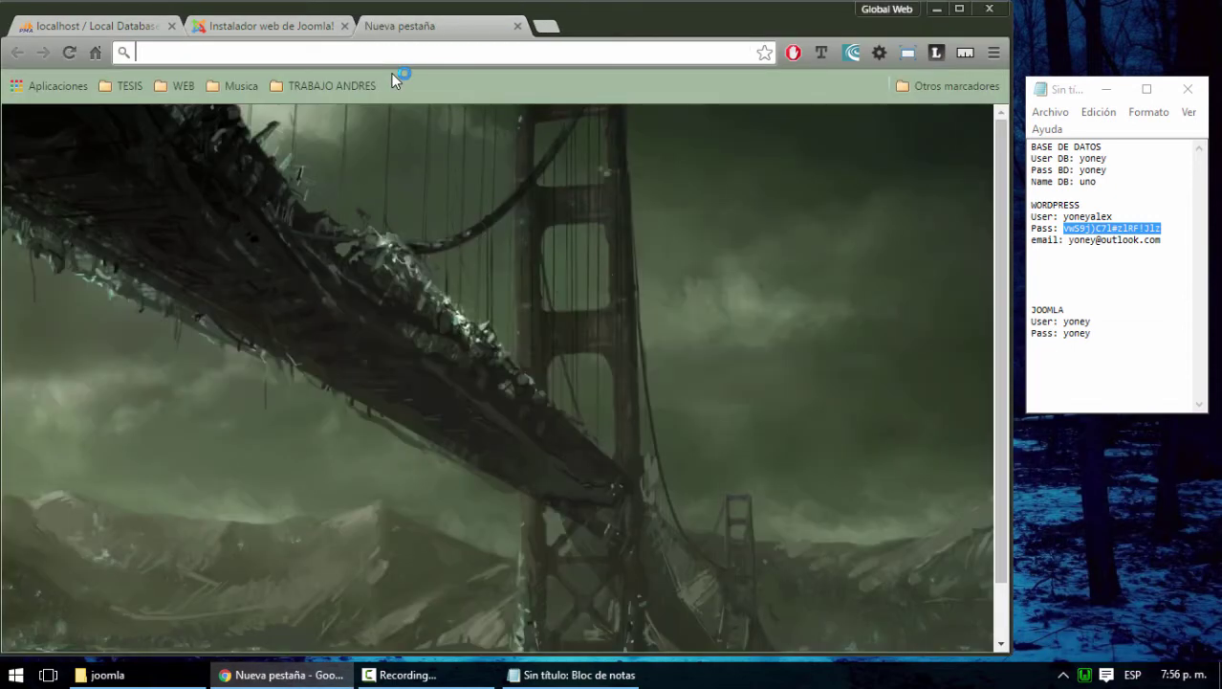
text(localhost/w)
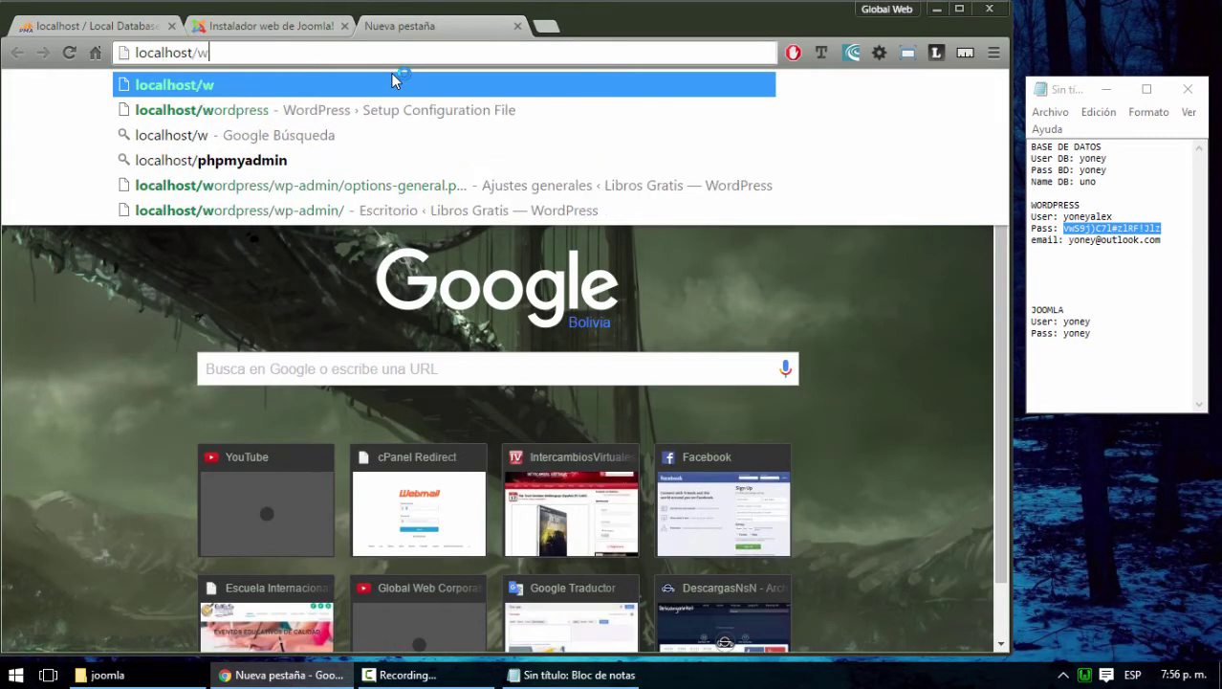
text(ordpress)
key(Return)
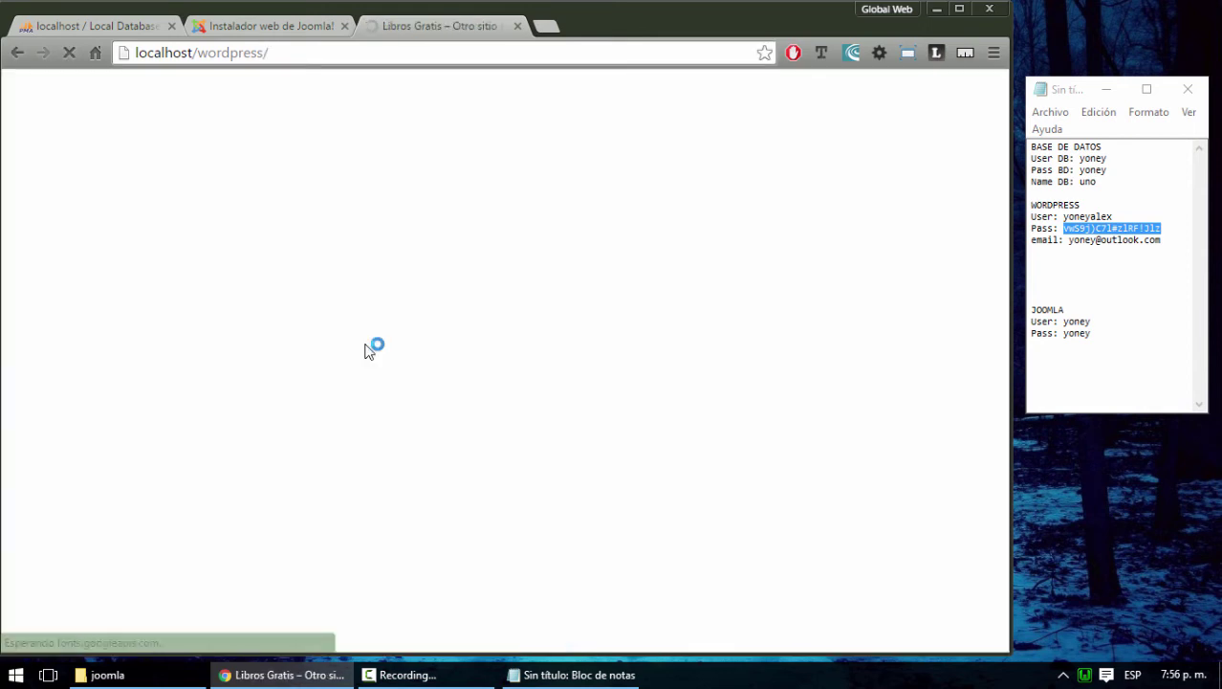
mouse_move(82, 83)
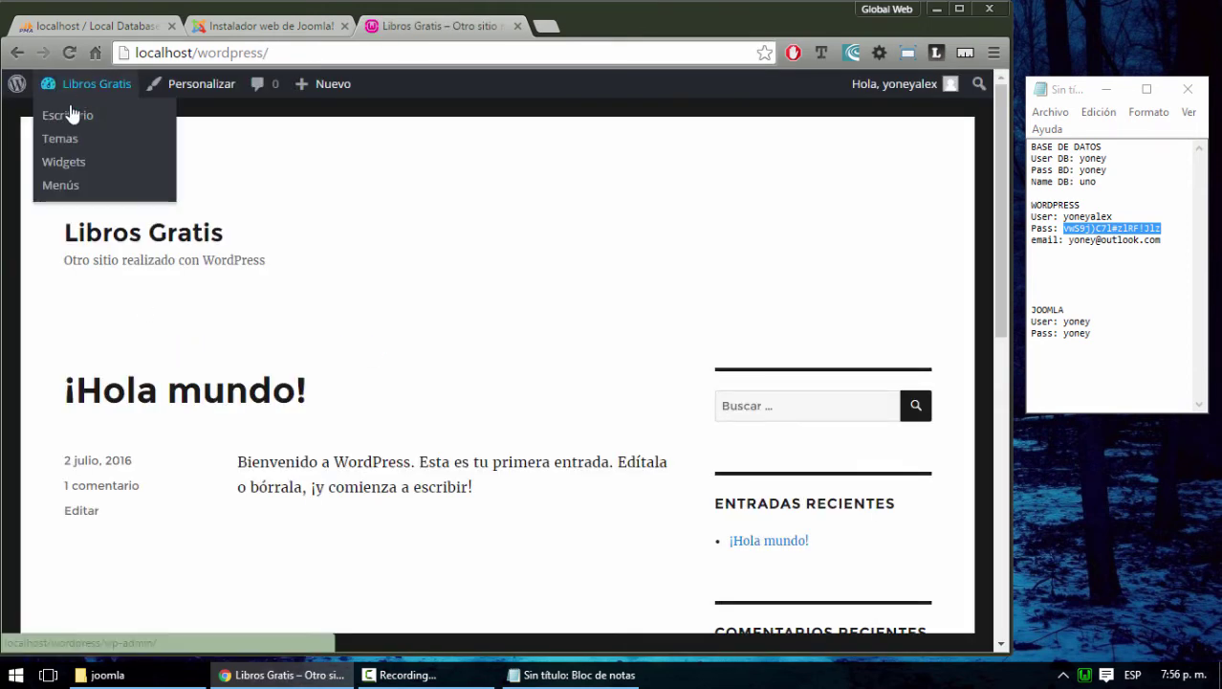
click(68, 118)
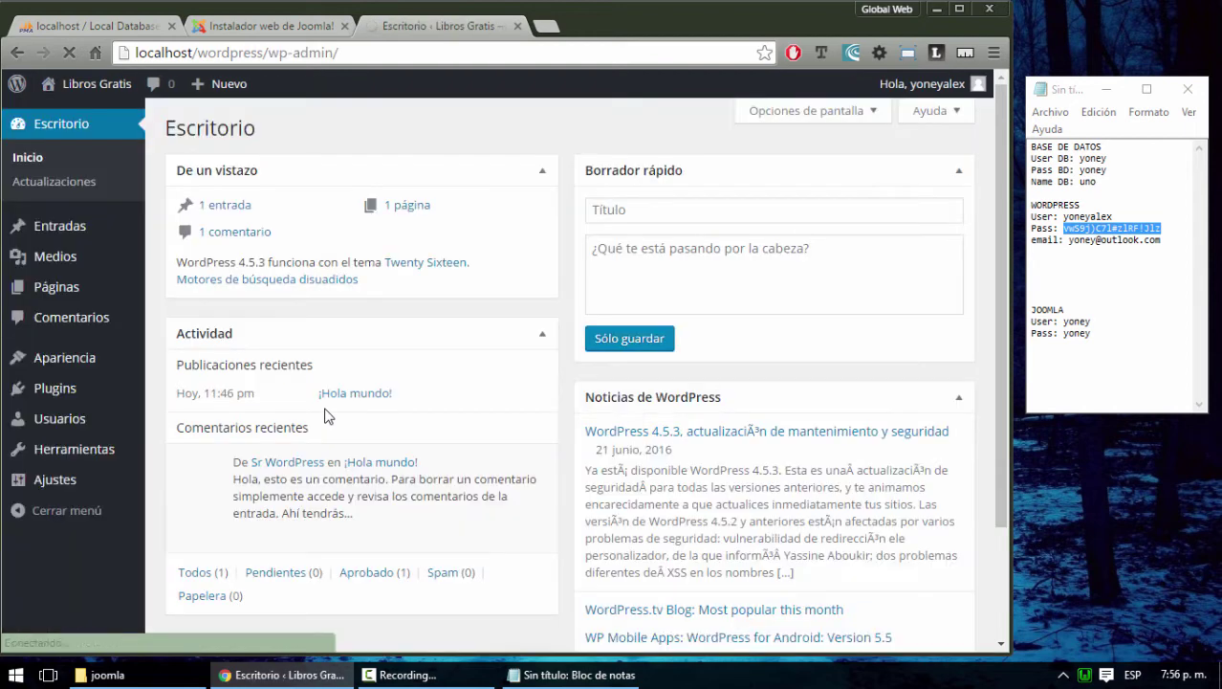
mouse_move(42, 485)
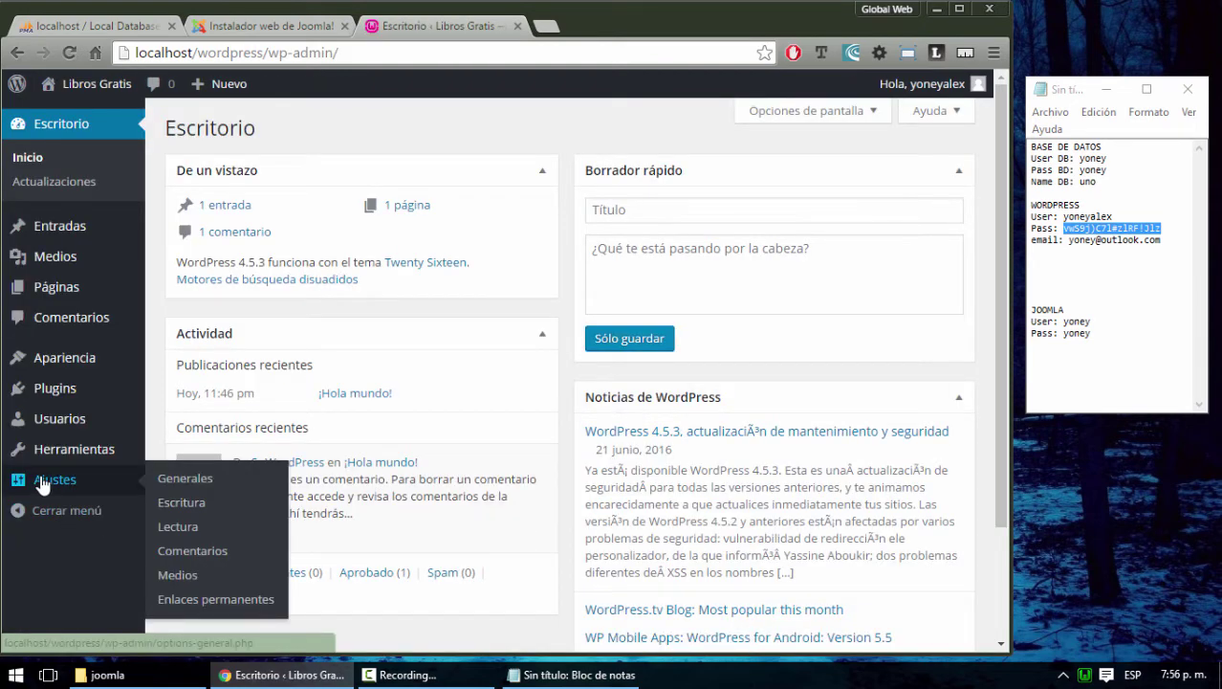
Save permalinks with the Nombre de la entrada structure, then show the Entradas list
click(200, 600)
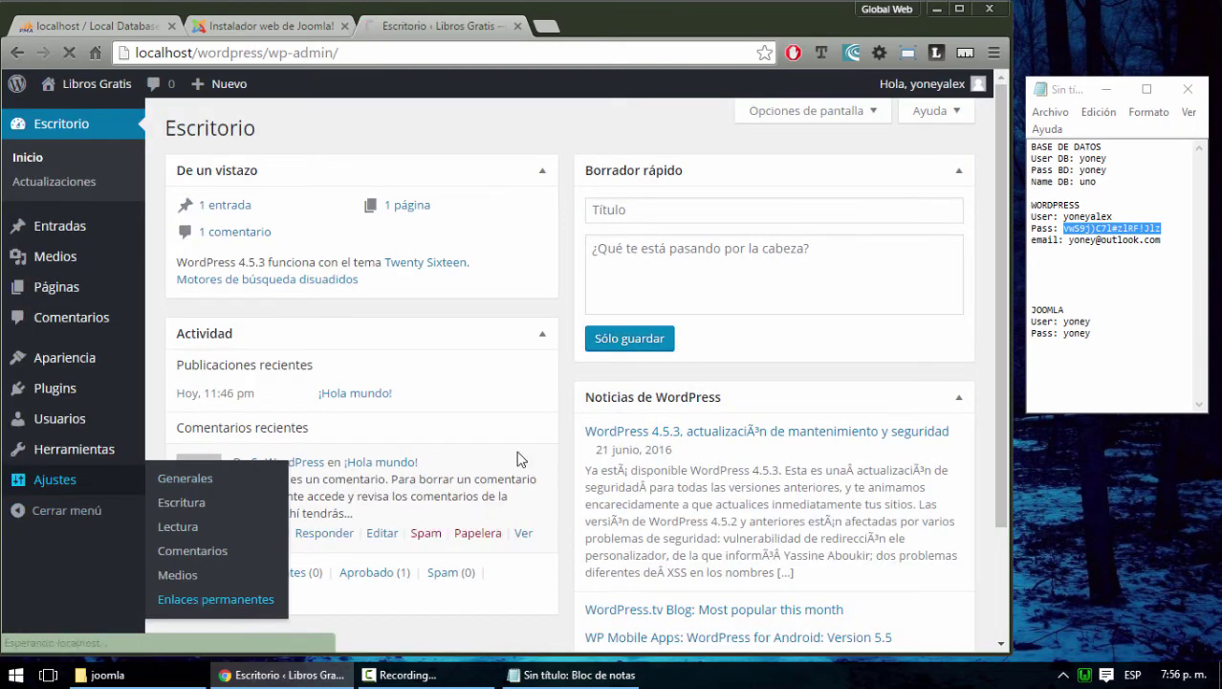
scroll(418, 436, down, 2)
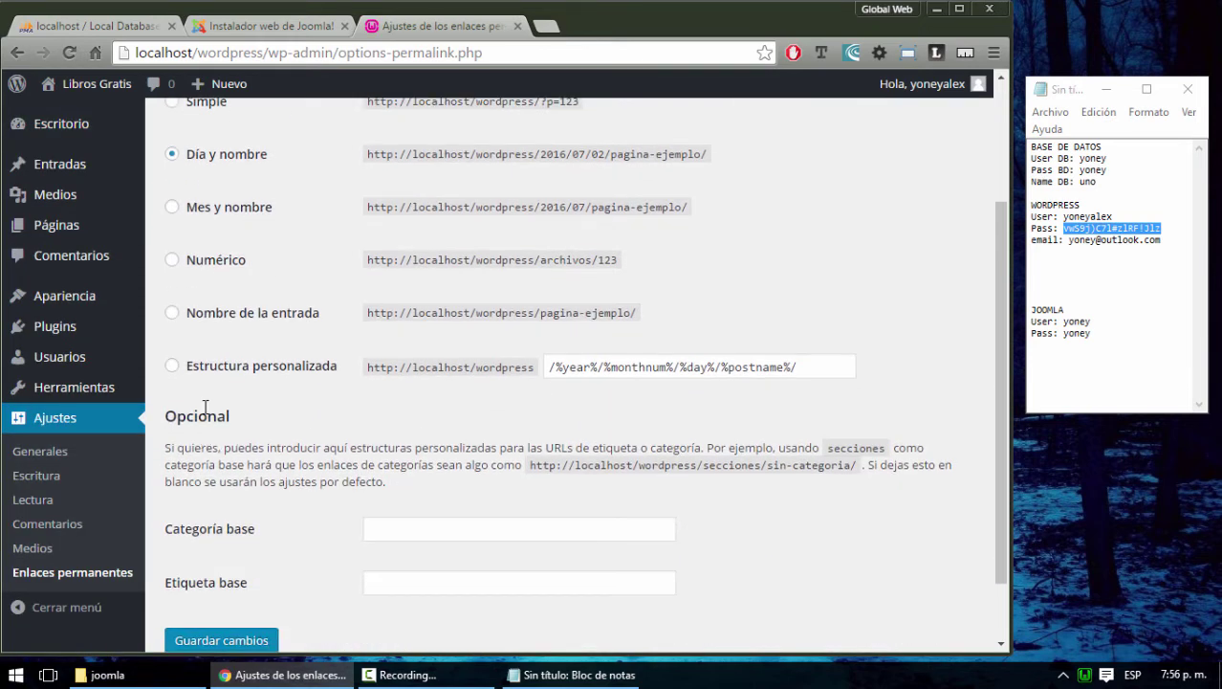
scroll(253, 363, up, 1)
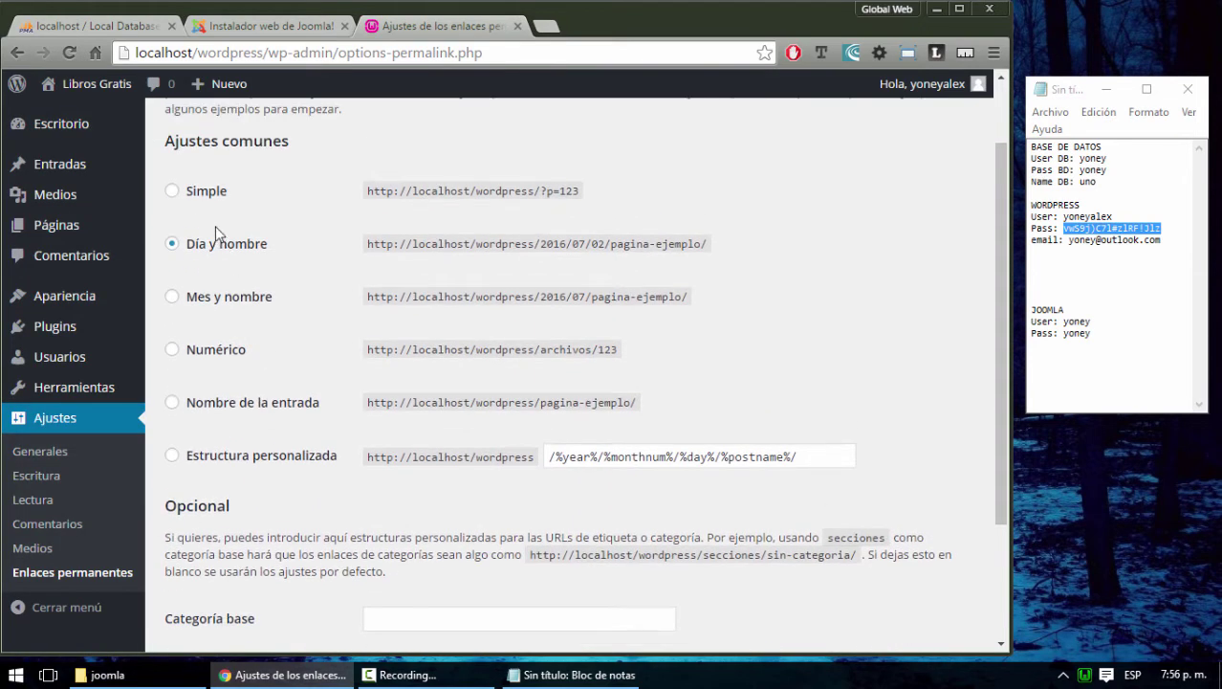
click(172, 402)
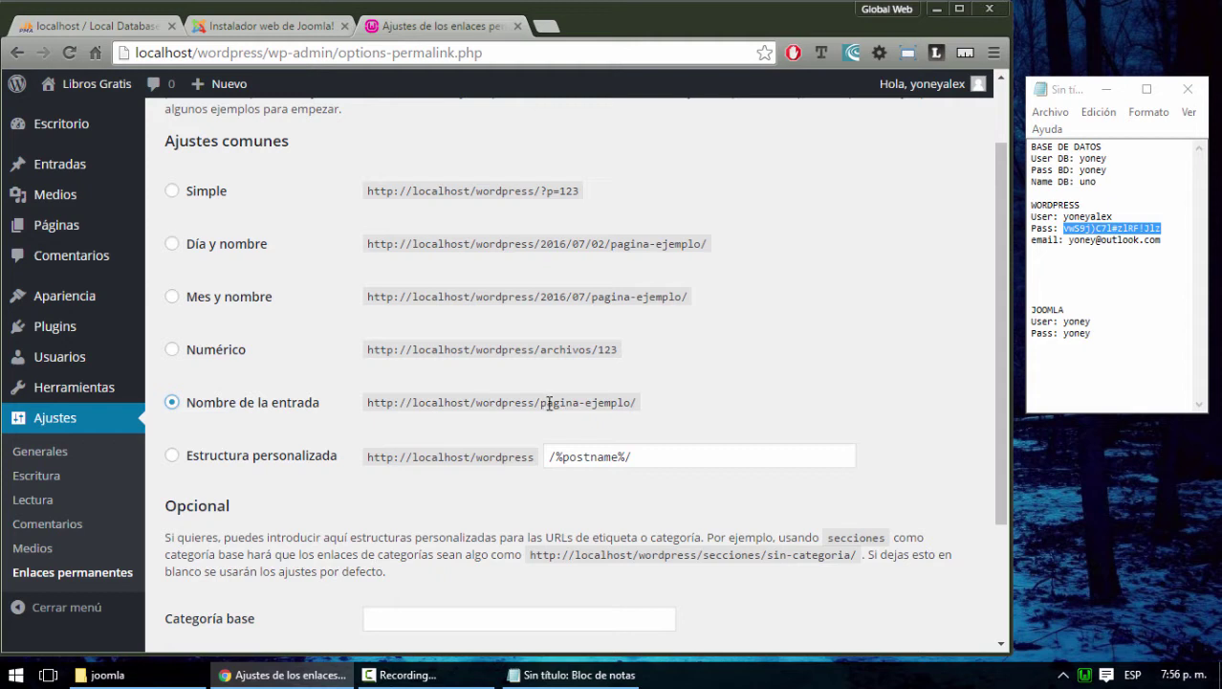
drag(541, 403, 674, 402)
click(619, 349)
scroll(274, 459, down, 3)
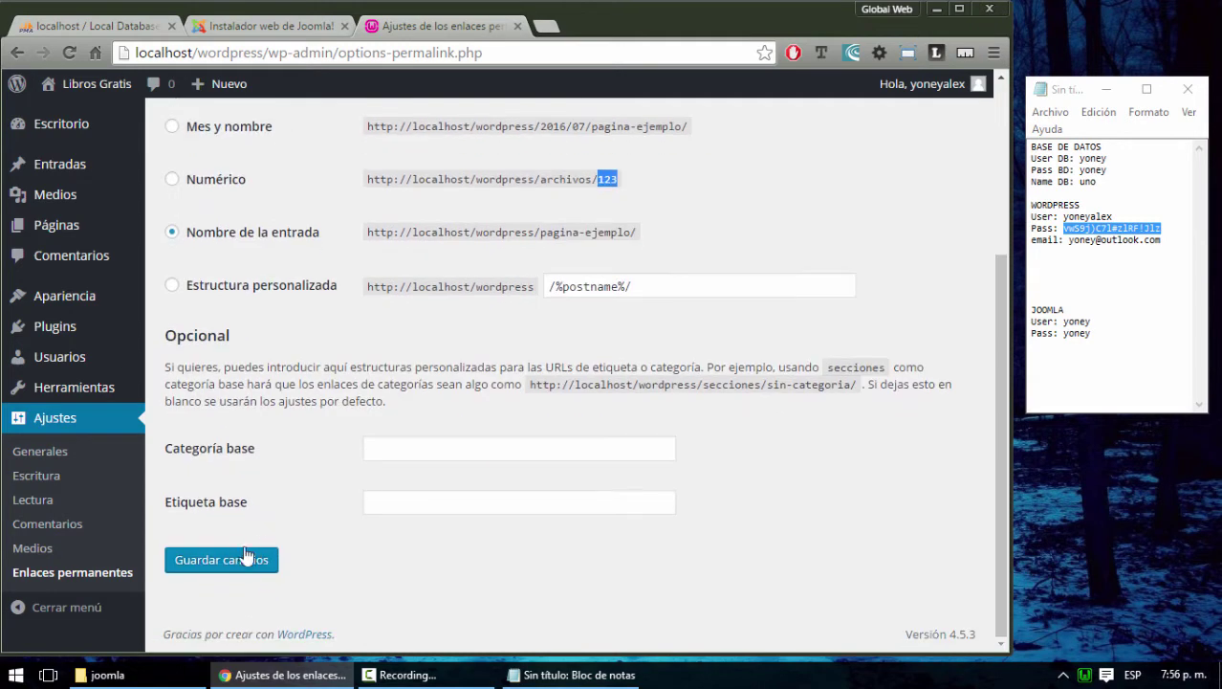
click(237, 561)
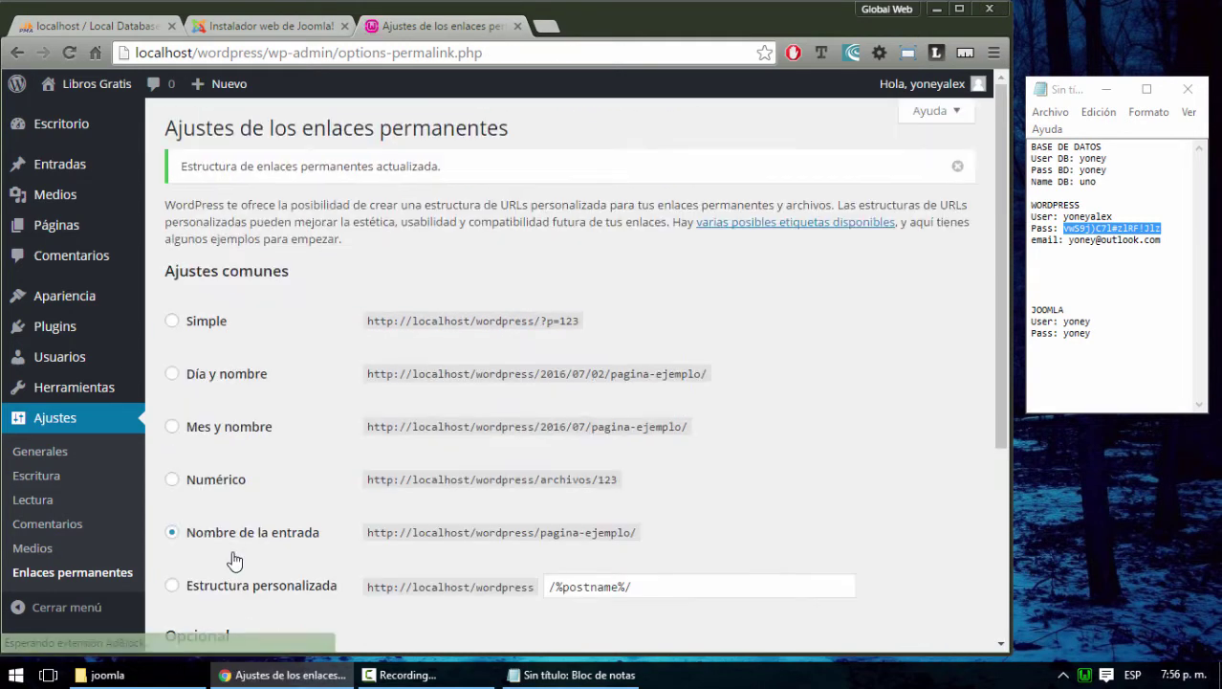
click(51, 167)
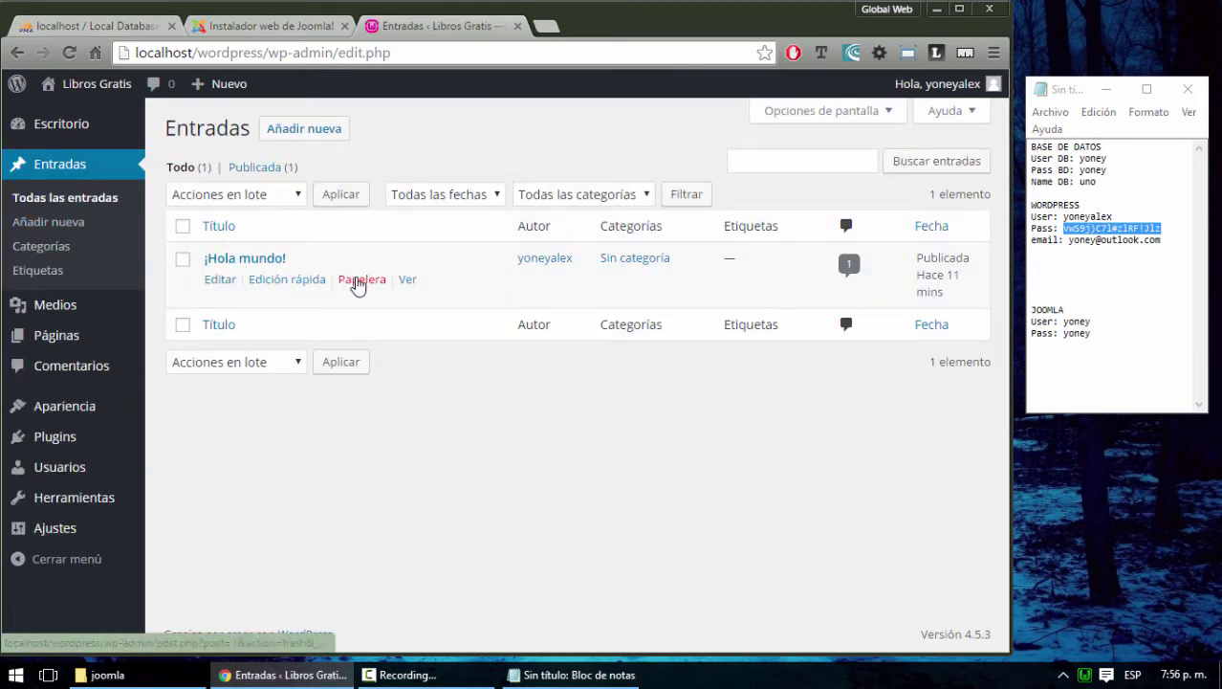
View ¡Hola mundo! at localhost/wordpress/hola-mundo/, test editing its slug, then close the tab
click(407, 279)
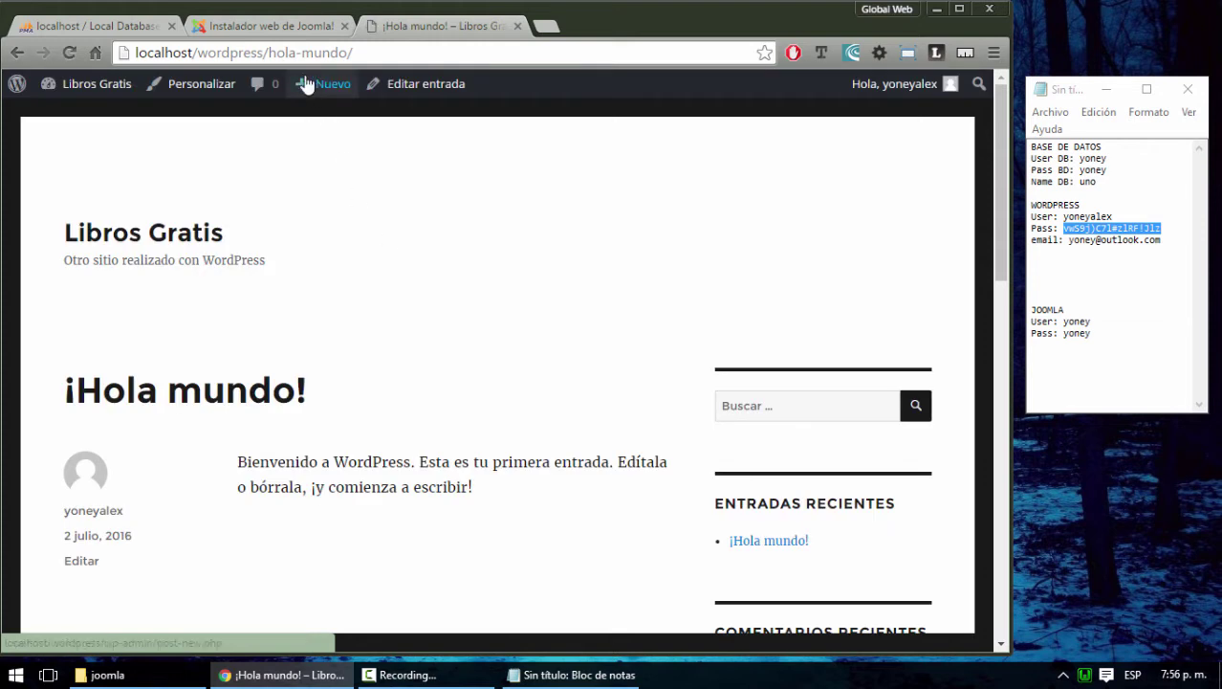
mouse_move(267, 53)
mouse_down()
mouse_move(373, 54)
mouse_move(272, 59)
mouse_up()
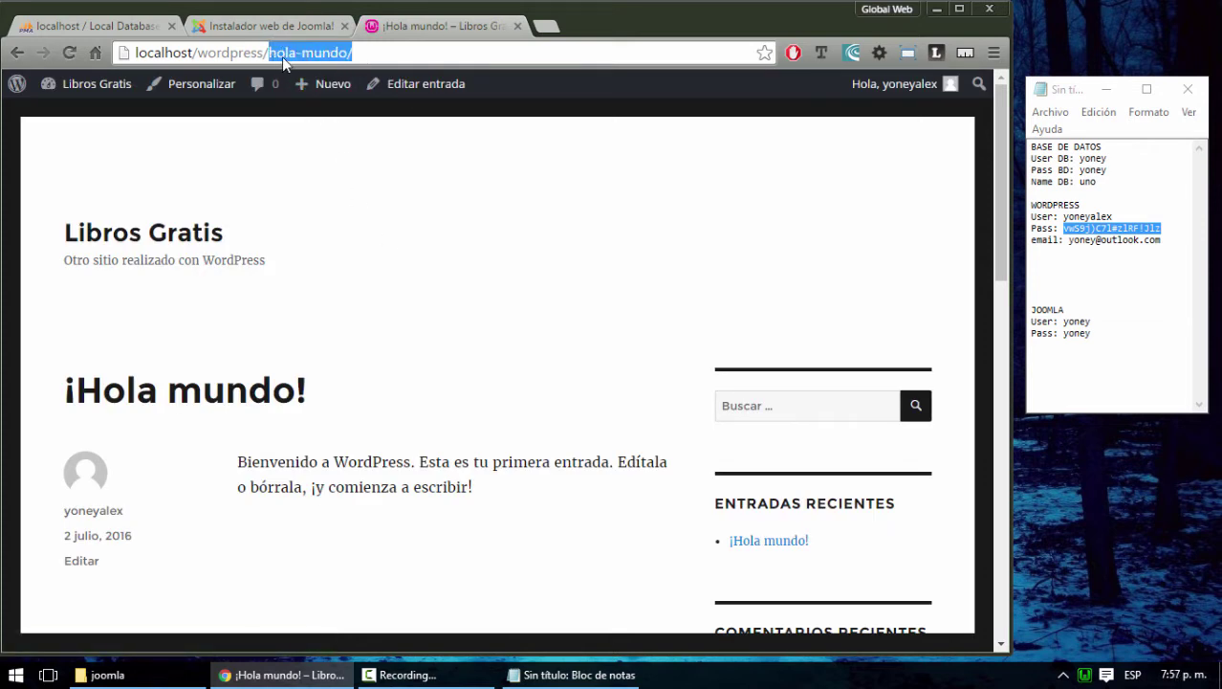
drag(362, 53, 269, 55)
text(123)
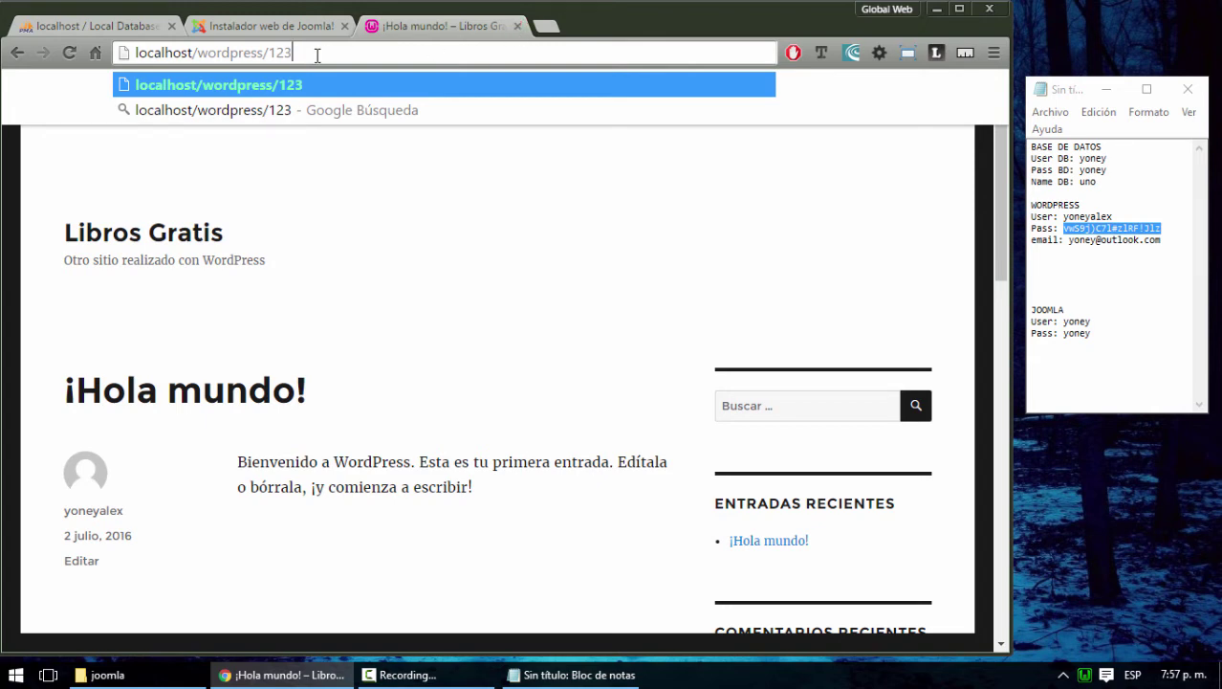
key(shift+Left)
key(shift+Left)
key(shift+Left)
key(shift+Left)
key(shift+Left)
key(shift+Left)
key(shift+Left)
key(shift+Left)
key(shift+Left)
key(shift+Left)
key(shift+Left)
key(shift+Left)
click(518, 26)
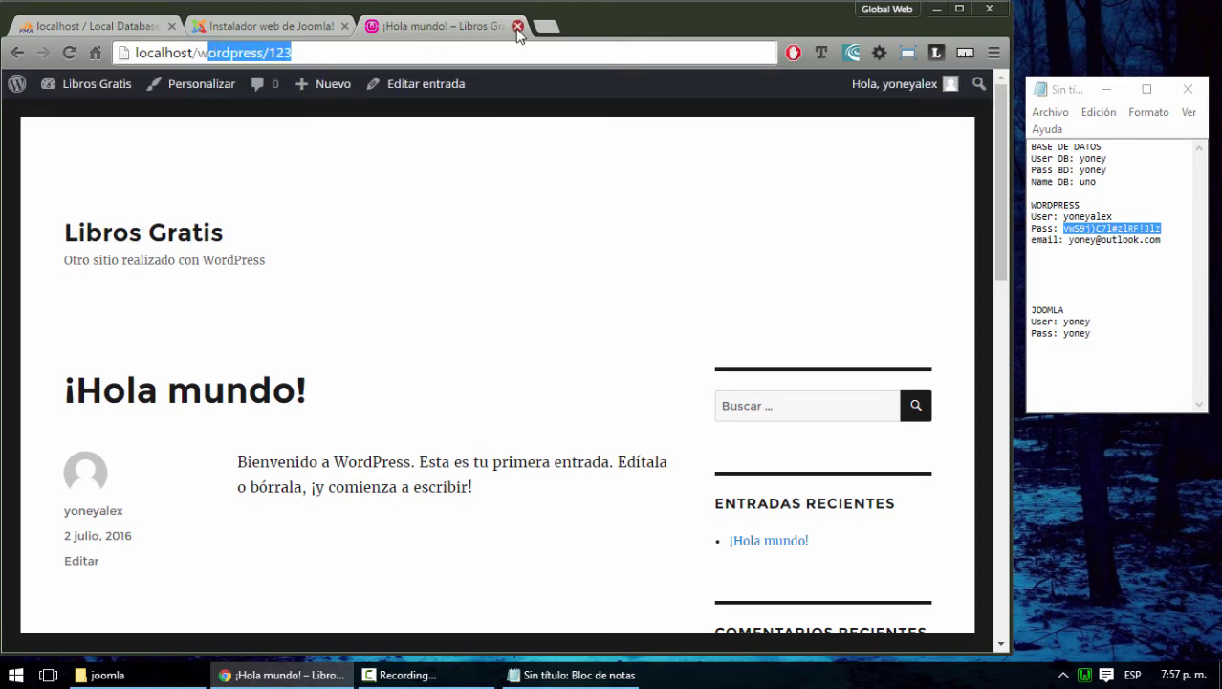
Inspect WampServer's PHP settings and Apache modules, then go back to the Joomla installer
click(1087, 672)
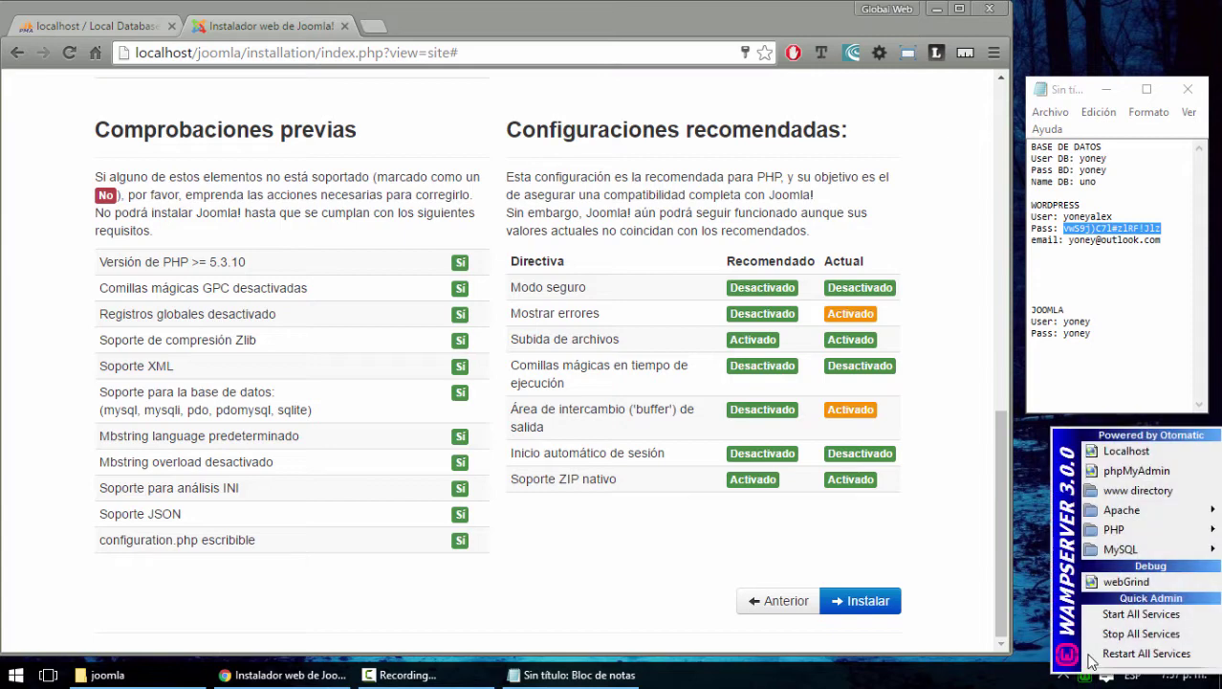
mouse_move(1140, 532)
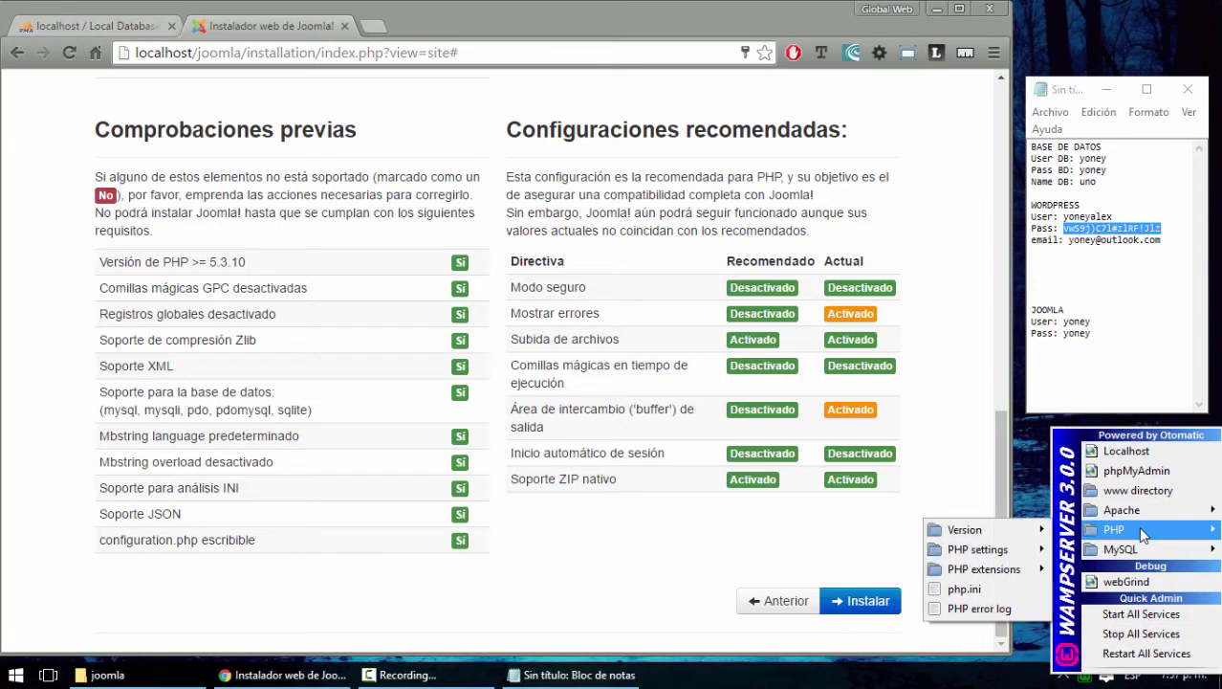
mouse_move(1004, 551)
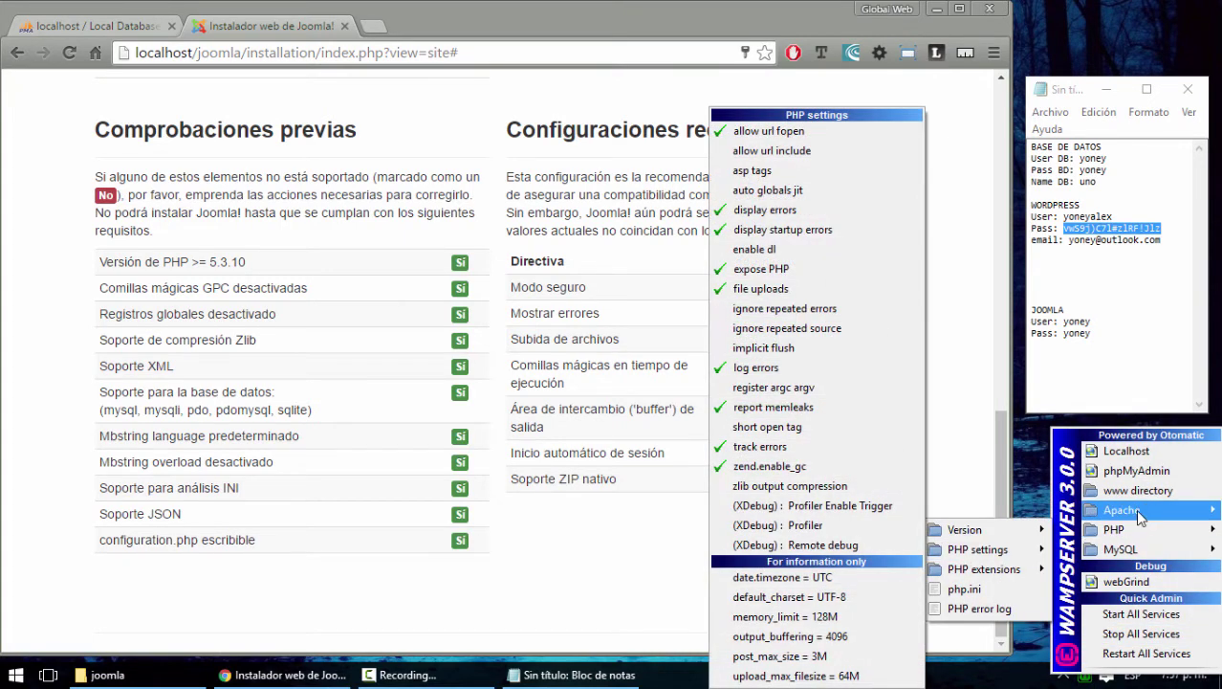
mouse_move(1135, 508)
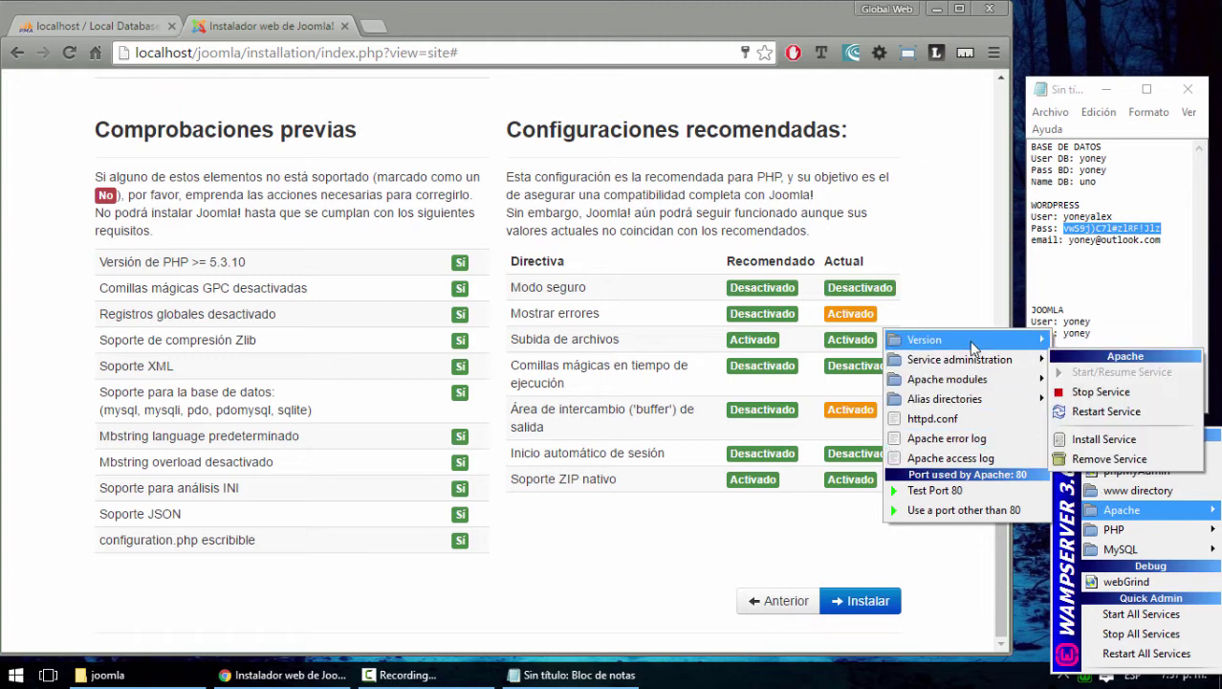
mouse_move(975, 382)
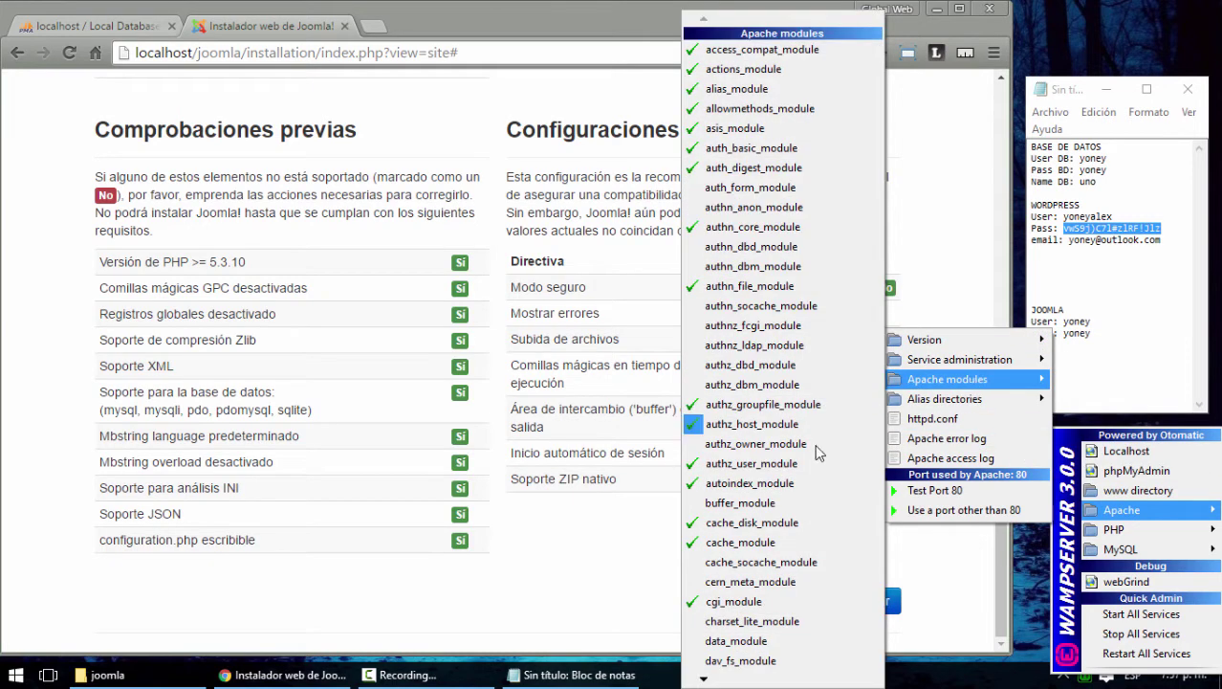
mouse_move(703, 678)
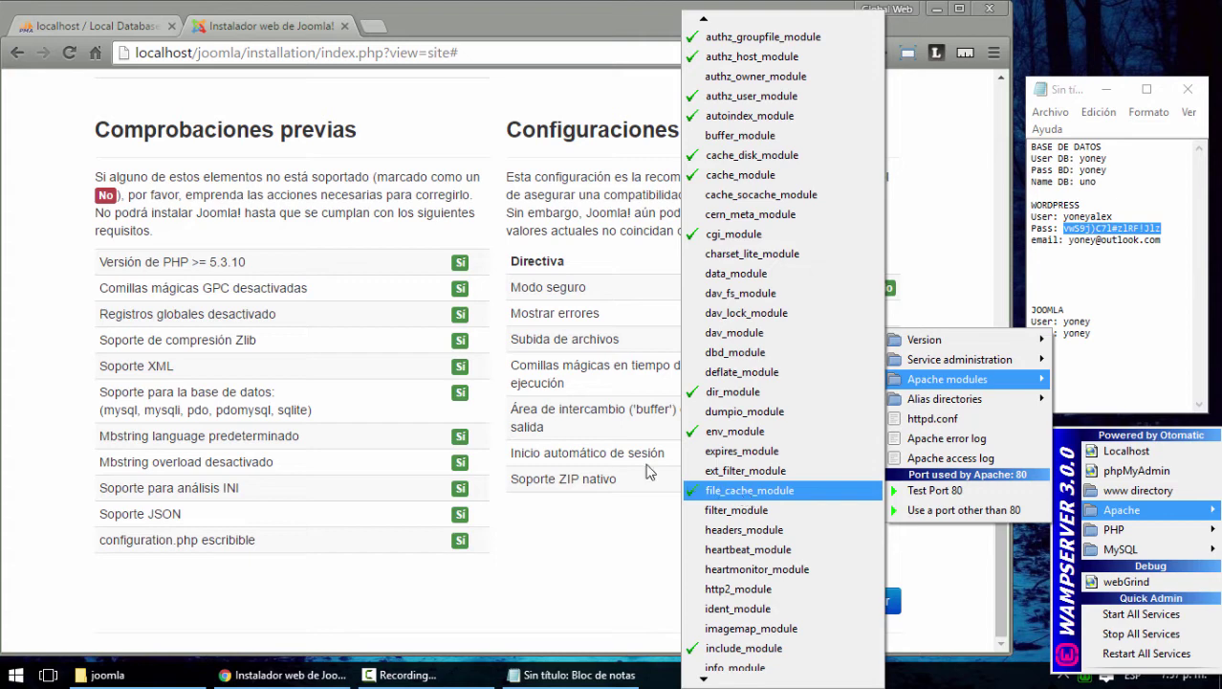
click(254, 30)
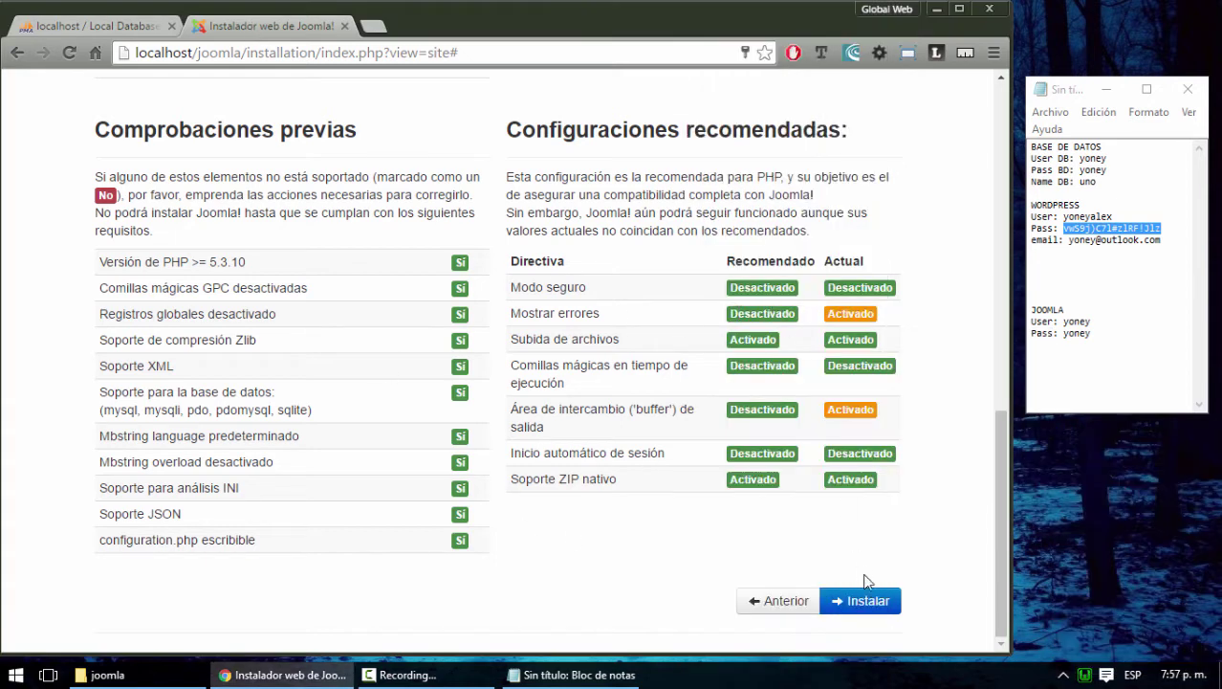
Start the Joomla installation and check that database dos has no tables yet
click(854, 597)
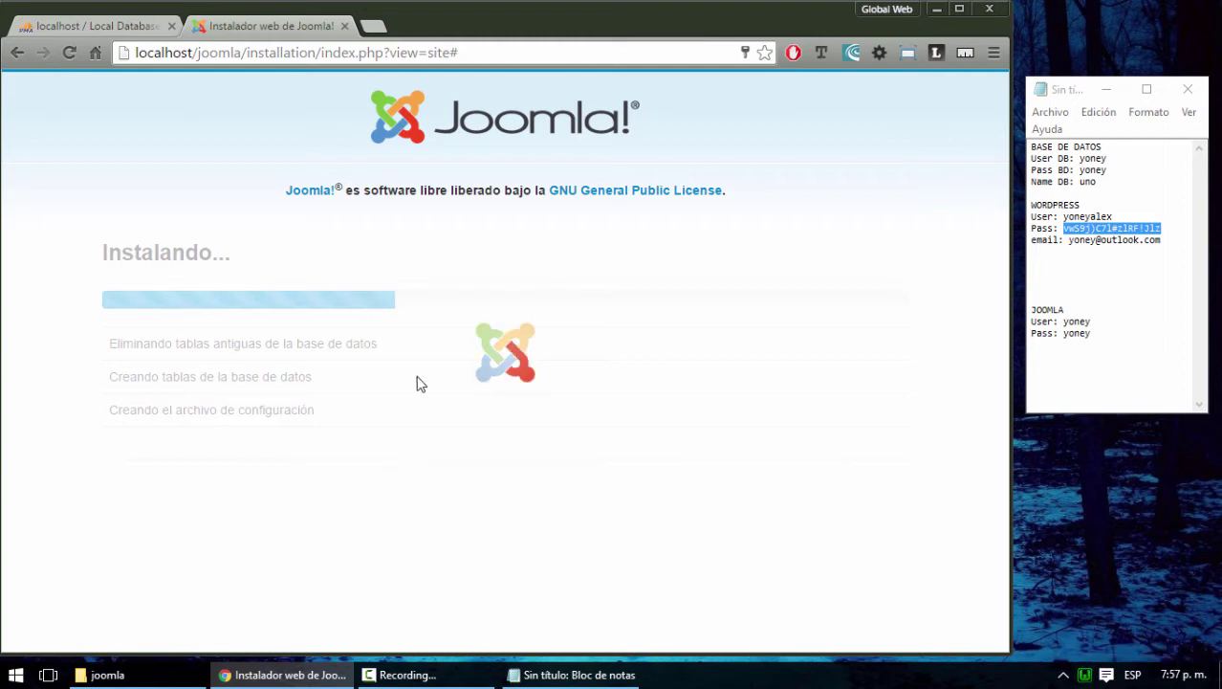
click(132, 30)
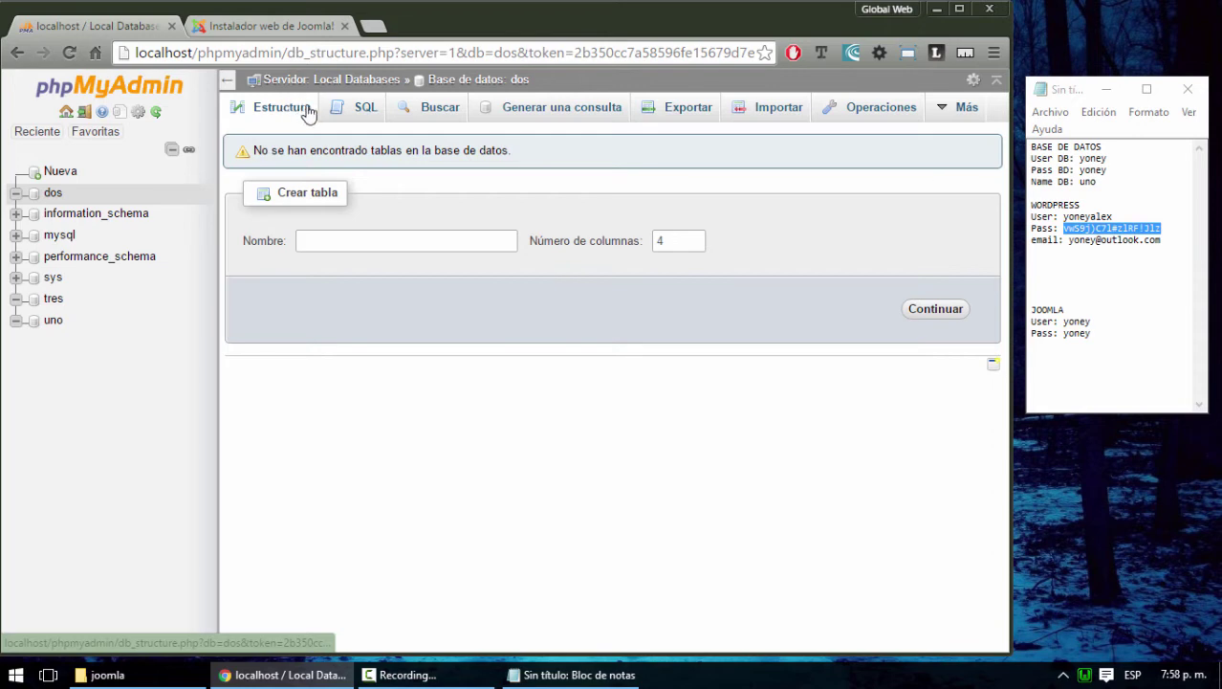
Go back to the Joomla installer tab and bring up the WampServer control menu
click(282, 25)
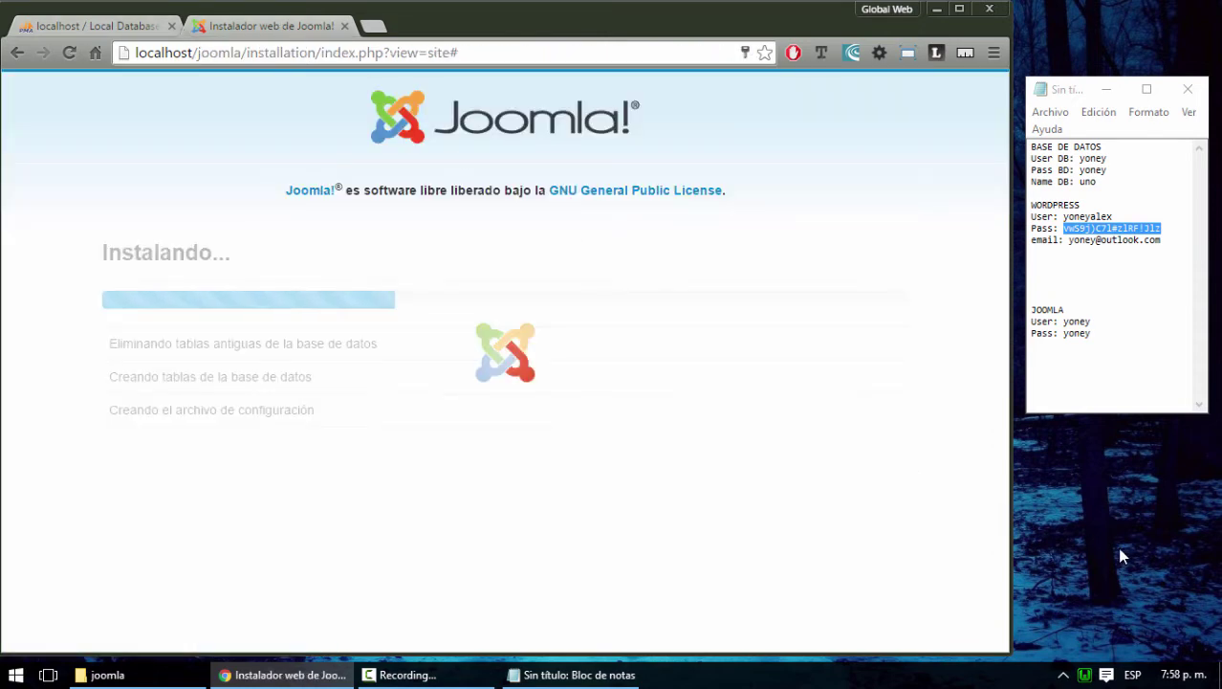
click(1085, 673)
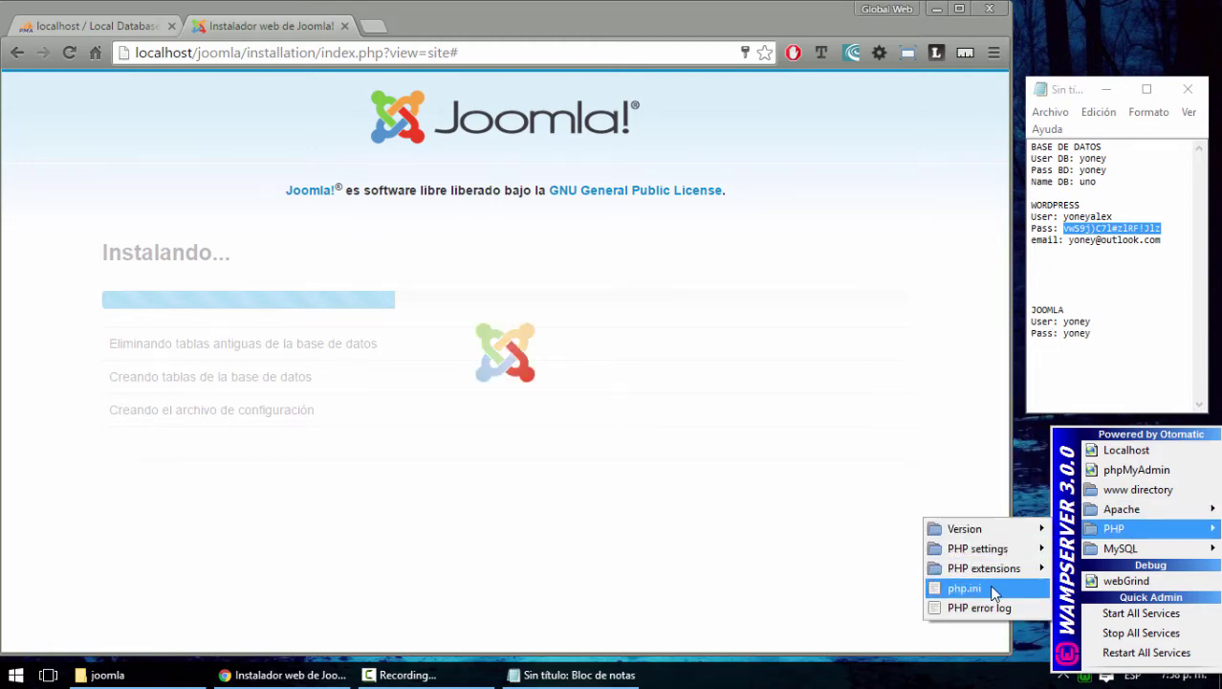
Read through php.ini in Sublime Text down to the memory limit settings, then close it
click(994, 590)
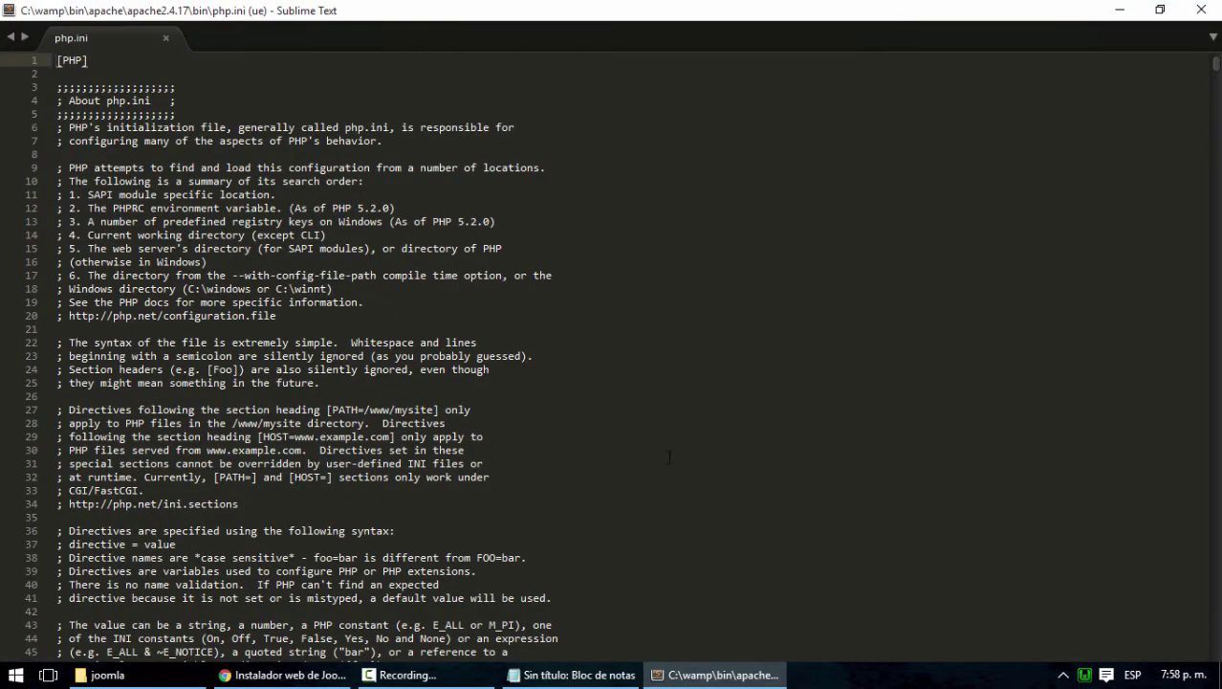
scroll(574, 427, down, 5)
scroll(574, 428, down, 20)
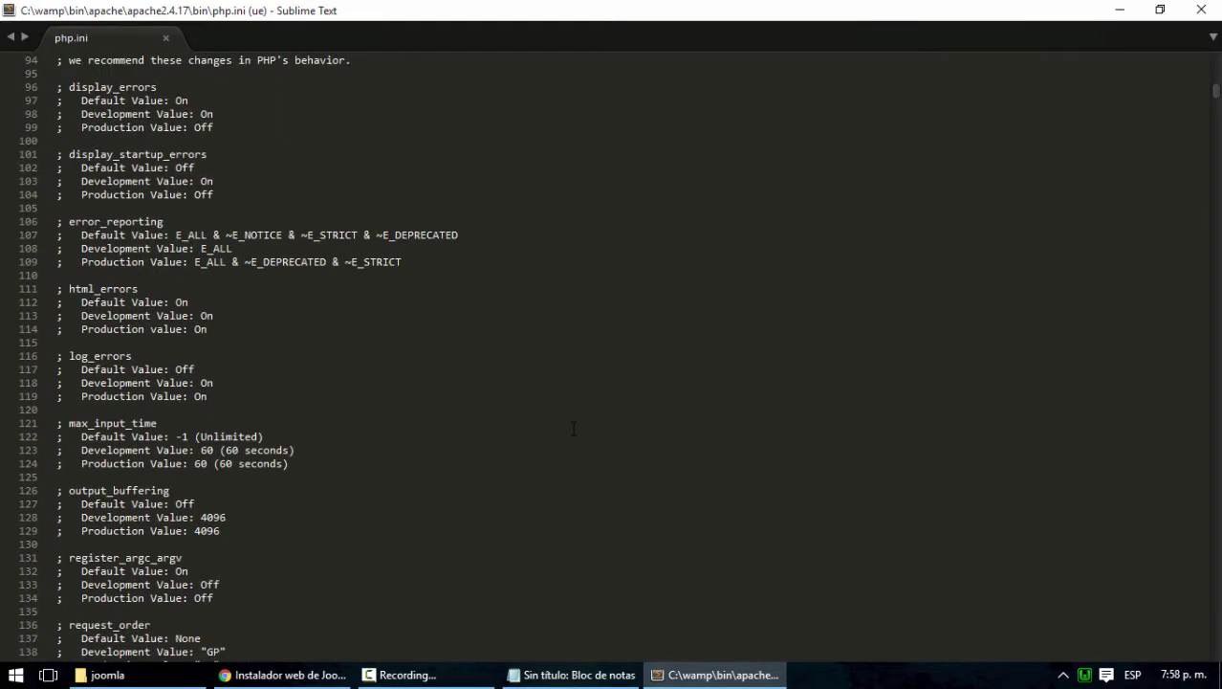
scroll(574, 428, down, 20)
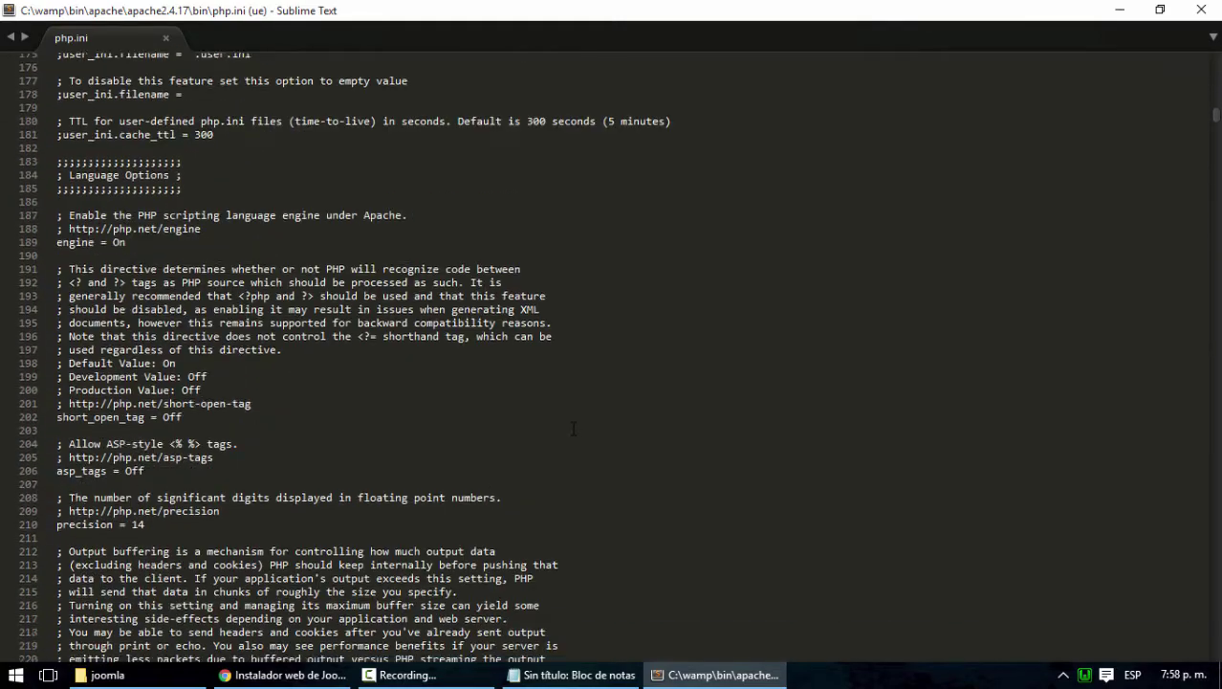
scroll(574, 427, down, 18)
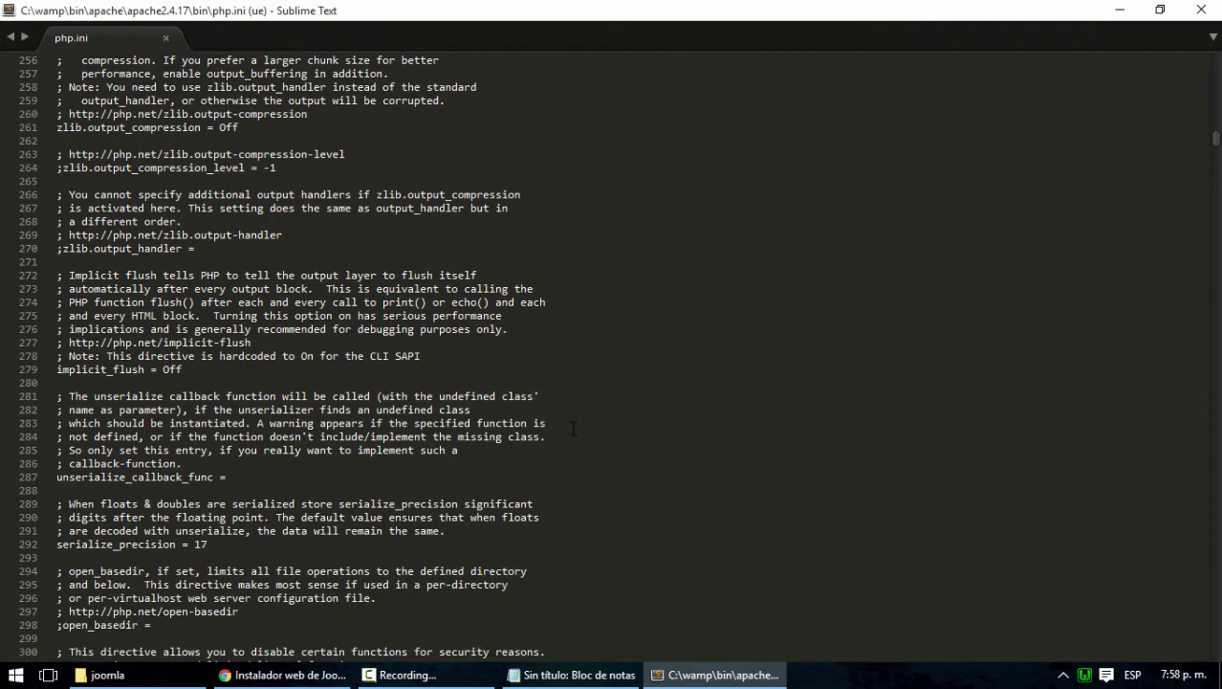
scroll(574, 428, down, 20)
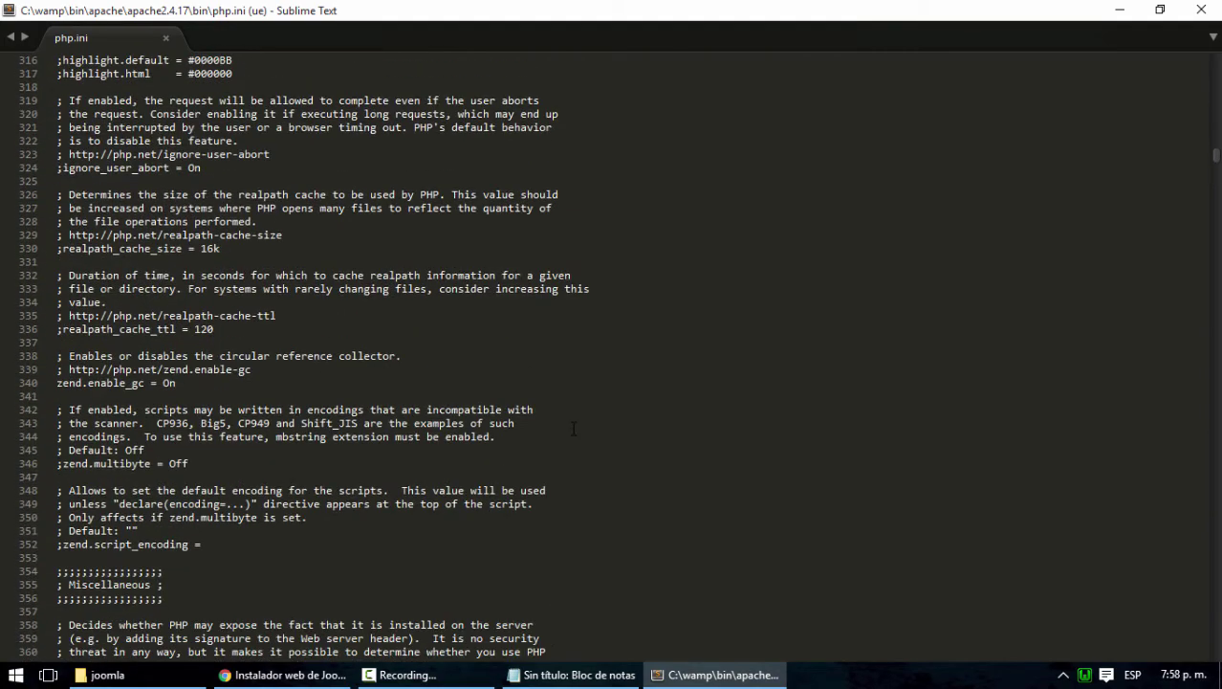
scroll(573, 427, down, 14)
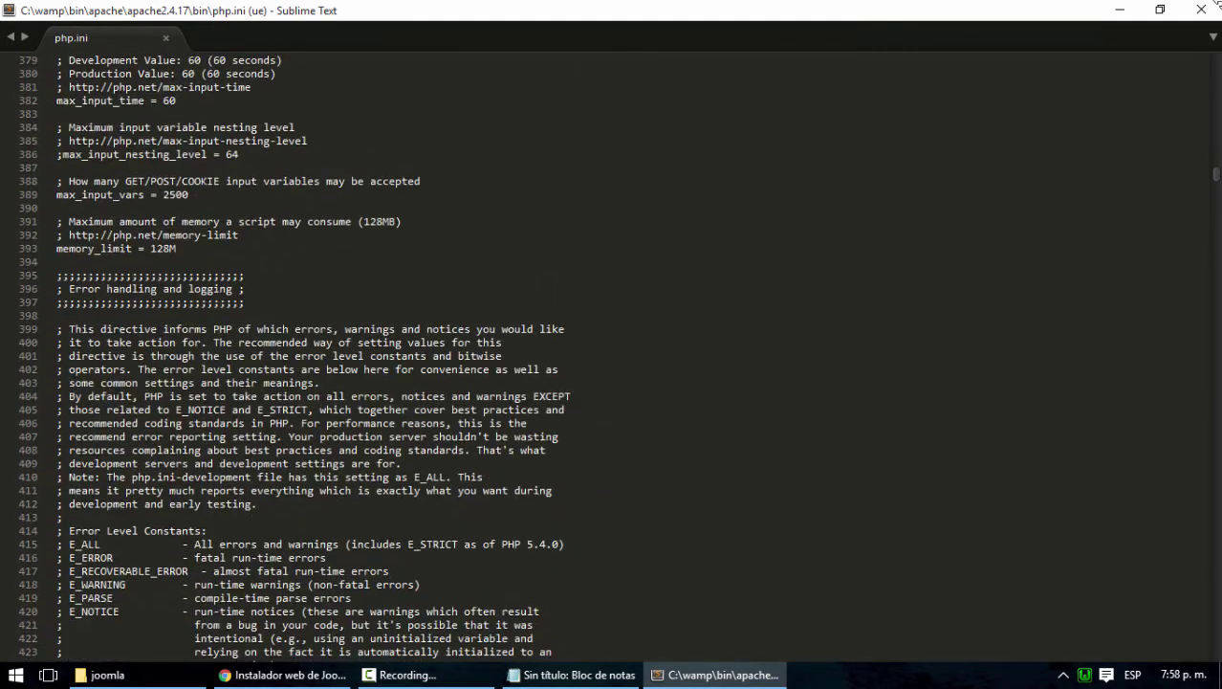
click(1203, 9)
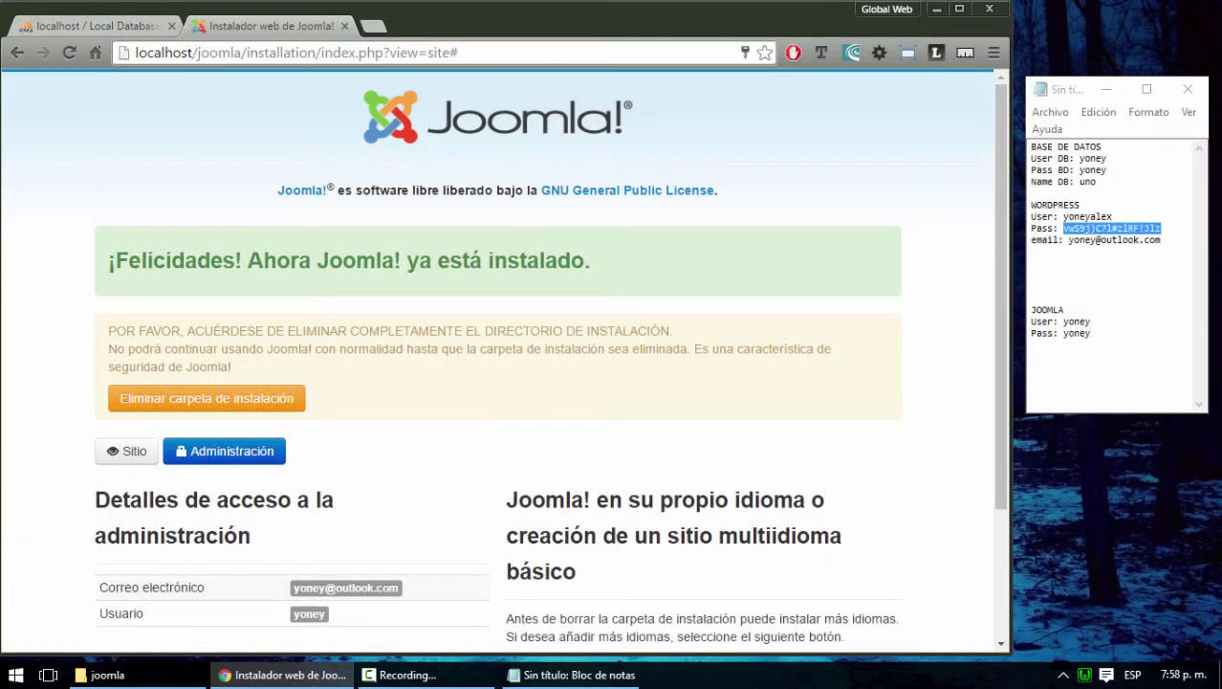
Load localhost/wordpress in a new tab and start a new post via Nuevo > Entrada
click(1085, 675)
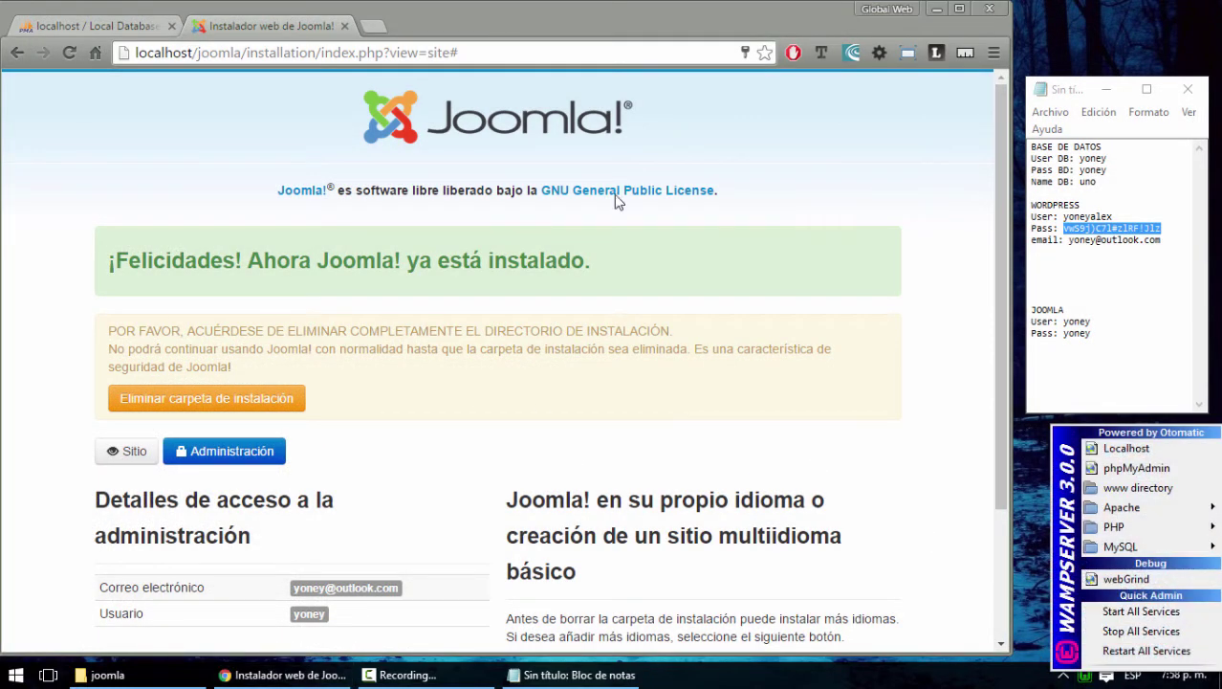
click(373, 25)
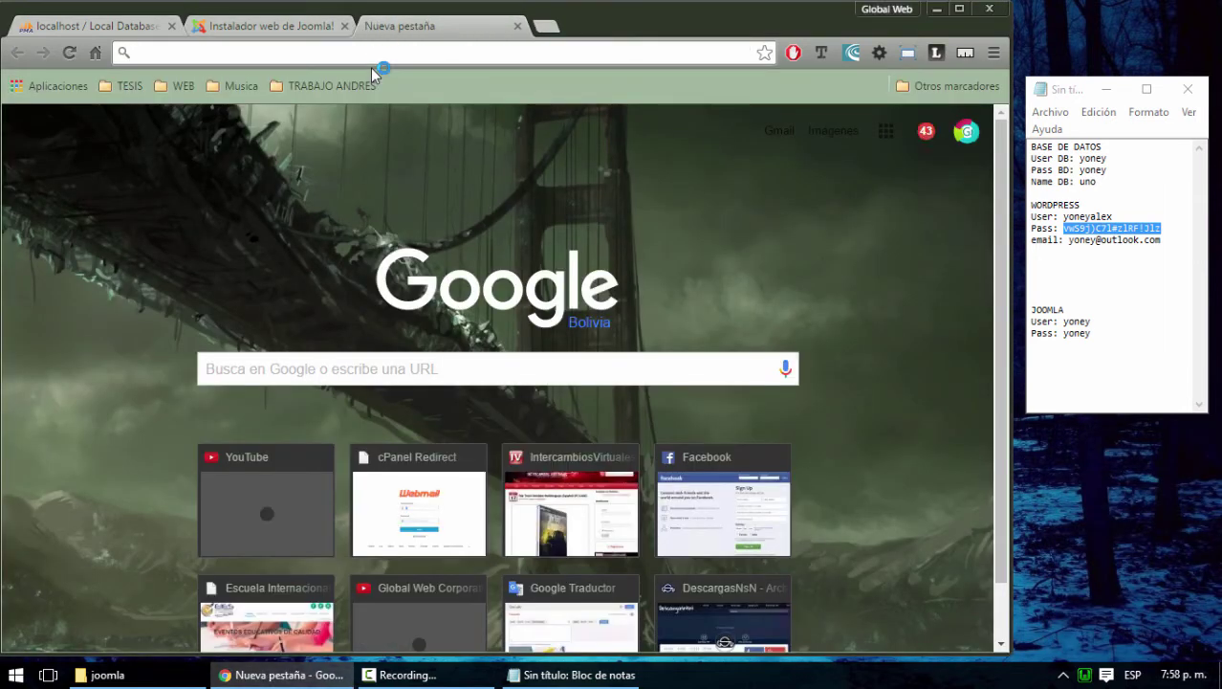
text(w)
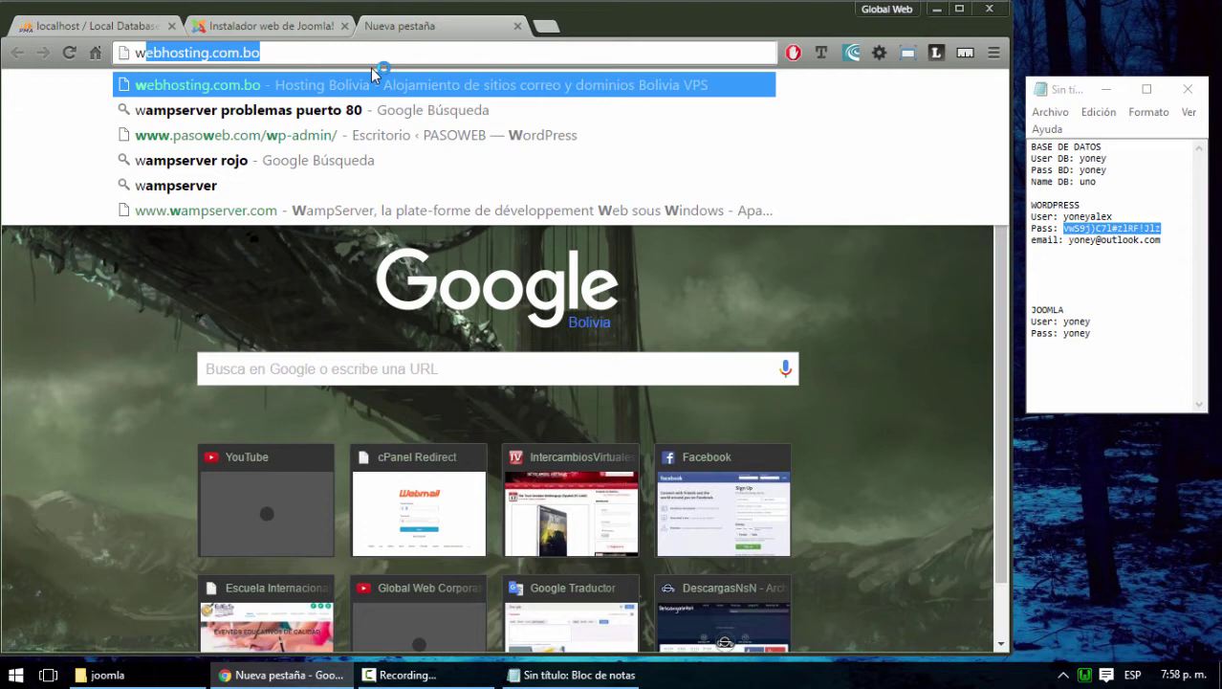
key(BackSpace)
key(BackSpace)
text(lc)
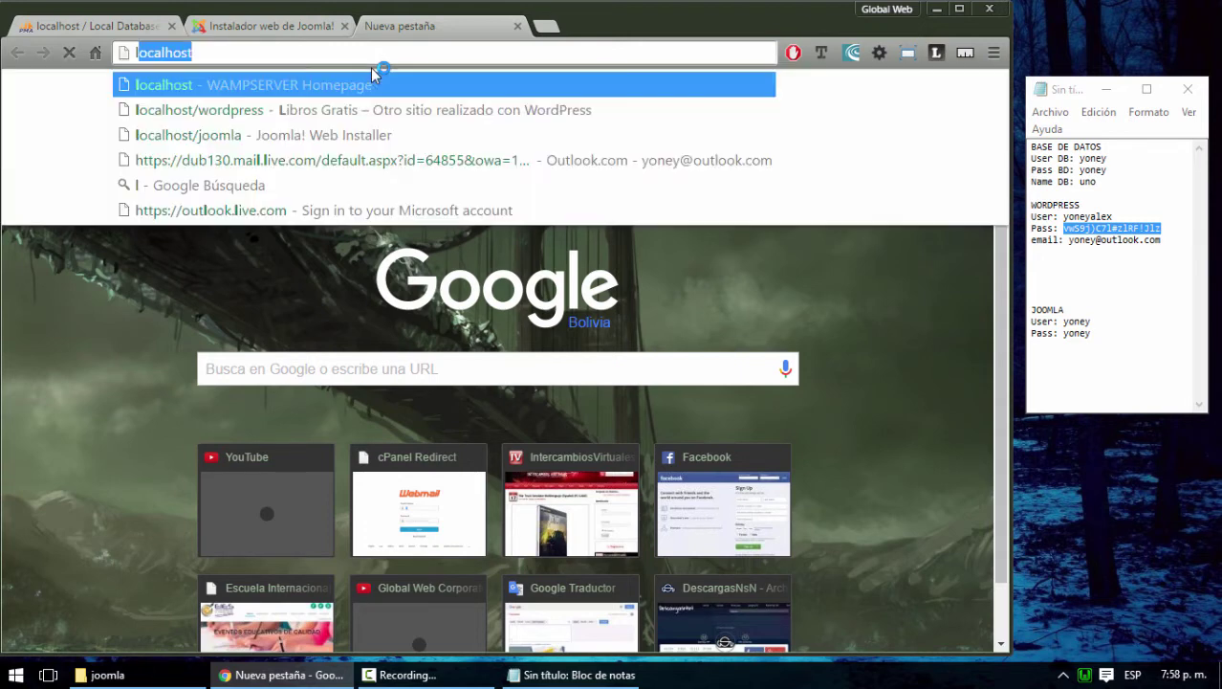
key(BackSpace)
text(ocalhost)
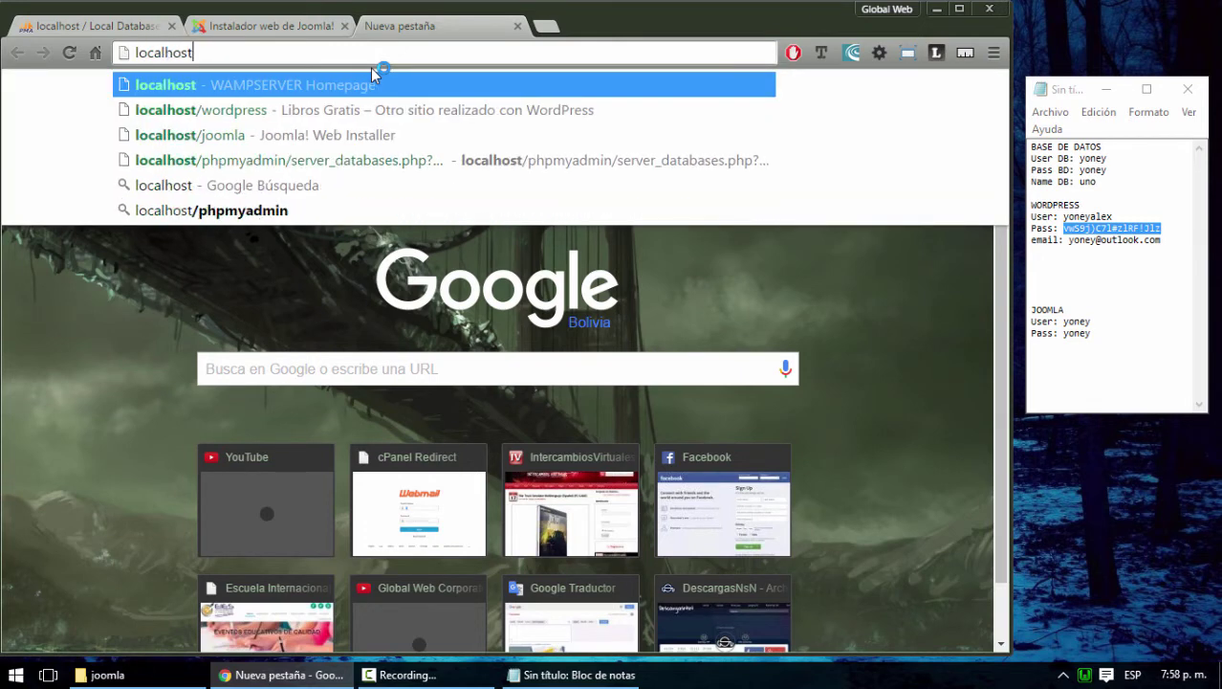
key(Down)
key(Return)
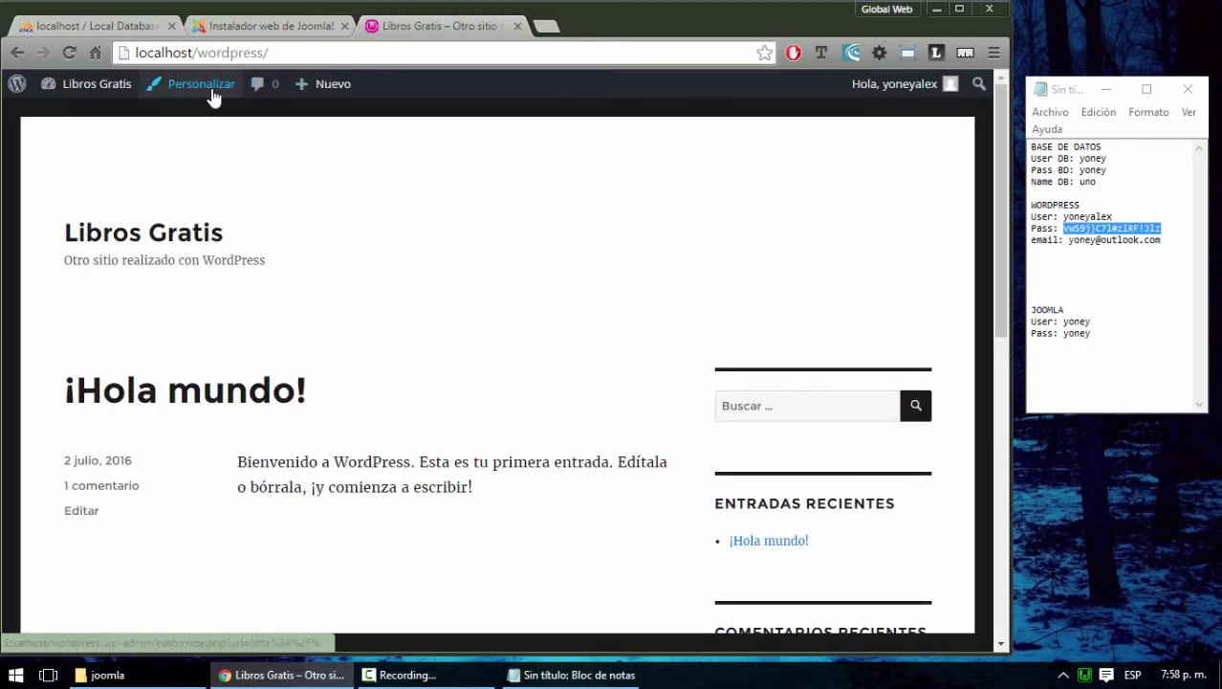
mouse_move(327, 86)
click(316, 123)
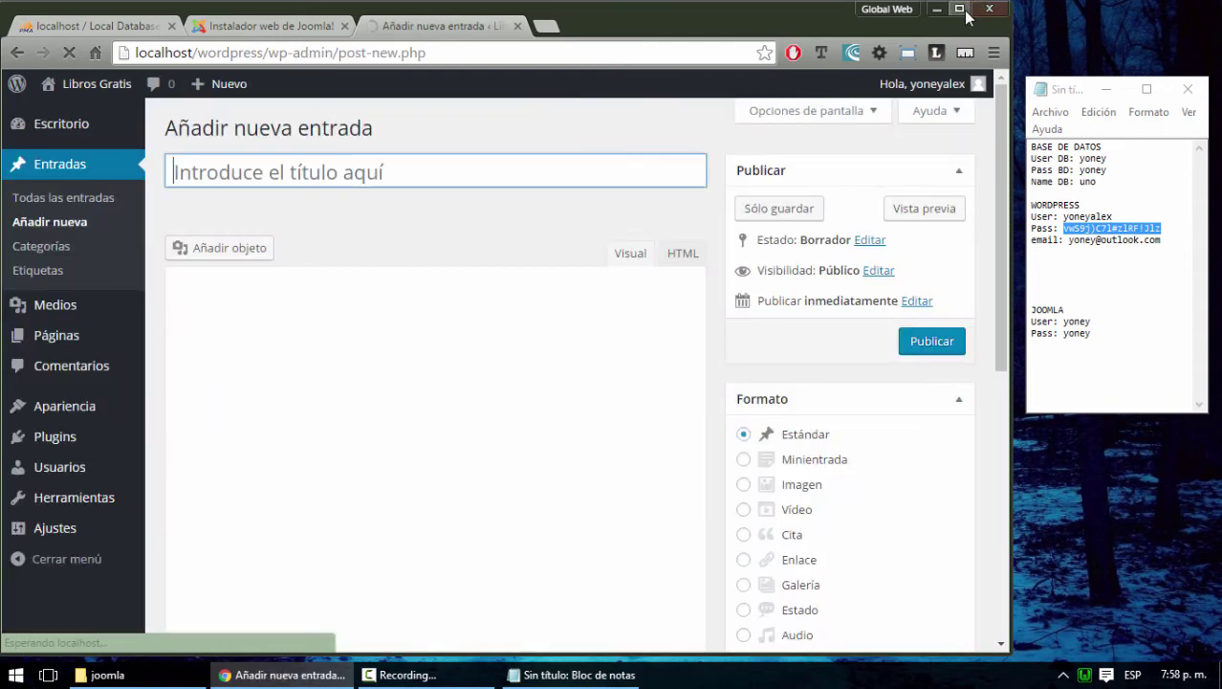
Maximize Chrome, open the Añadir objeto uploader, highlight its 3 MB limit, then open WampServer's PHP menu
click(960, 9)
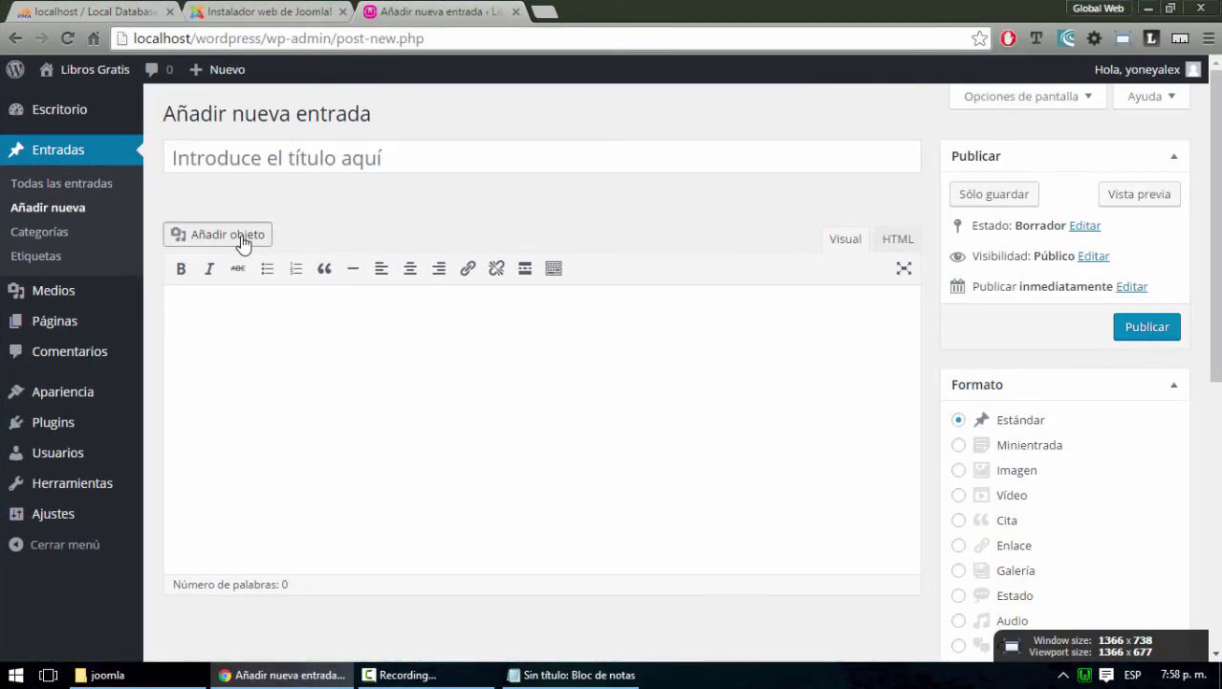
click(243, 243)
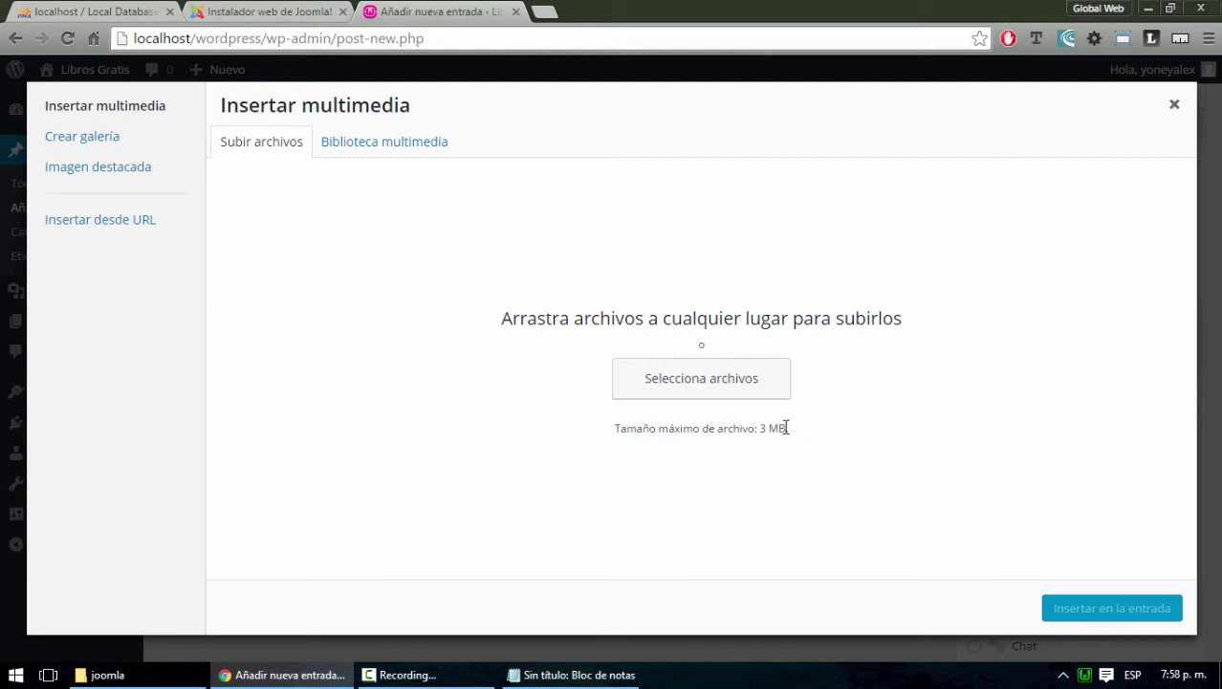
drag(786, 428, 763, 428)
click(1084, 674)
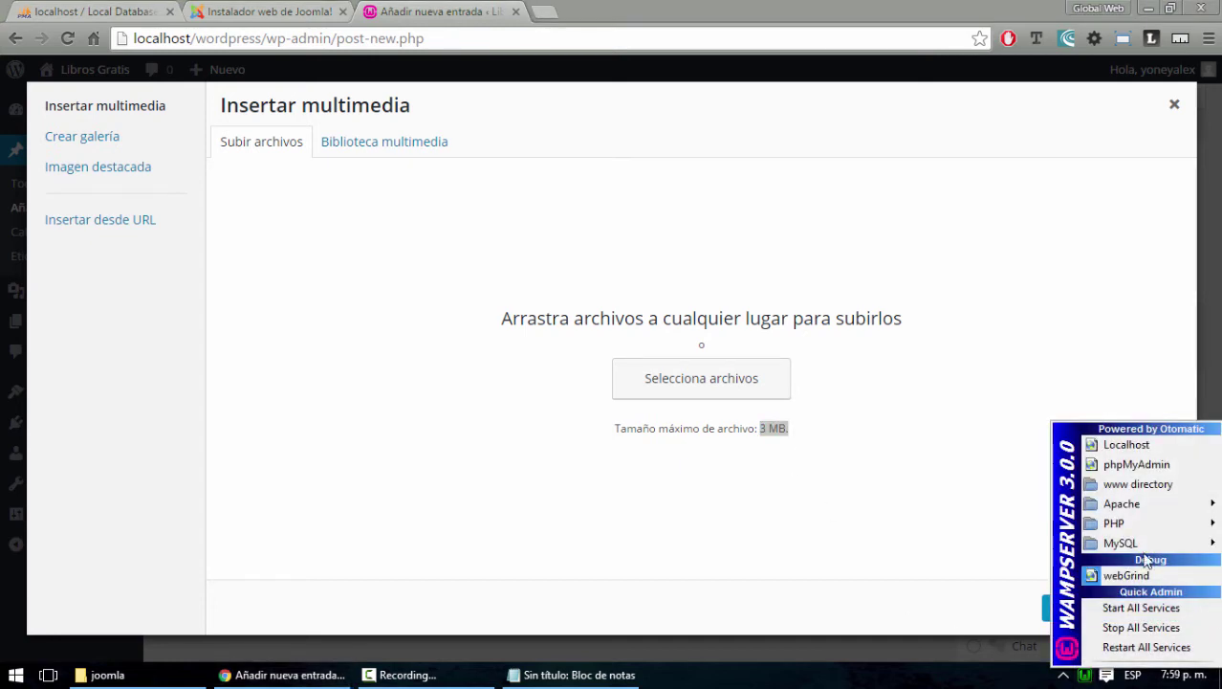
mouse_move(1157, 524)
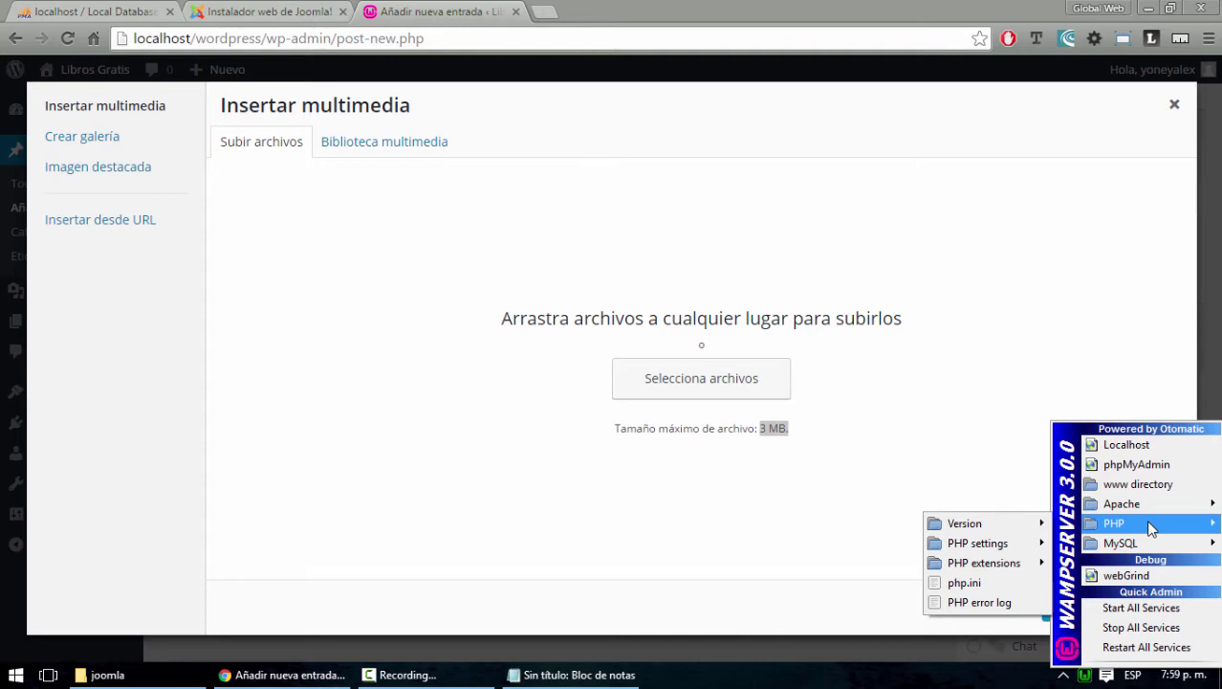
Reopen the WampServer tray menu and open php.ini from its PHP submenu
click(617, 427)
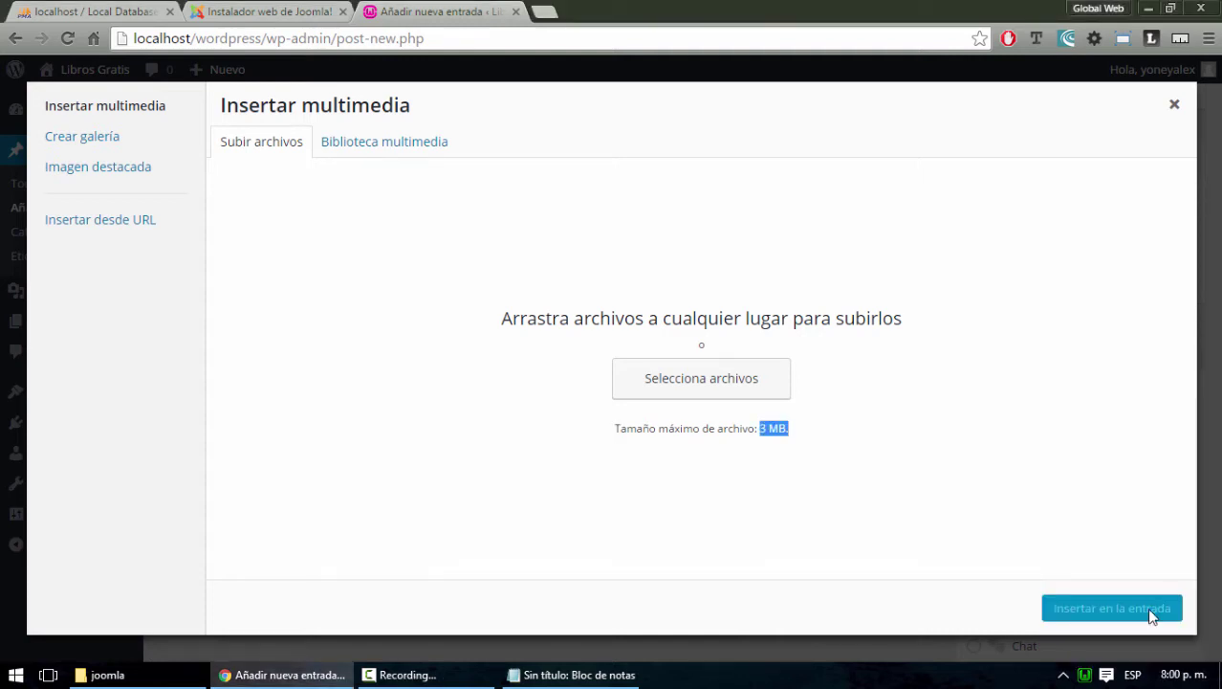
click(1087, 675)
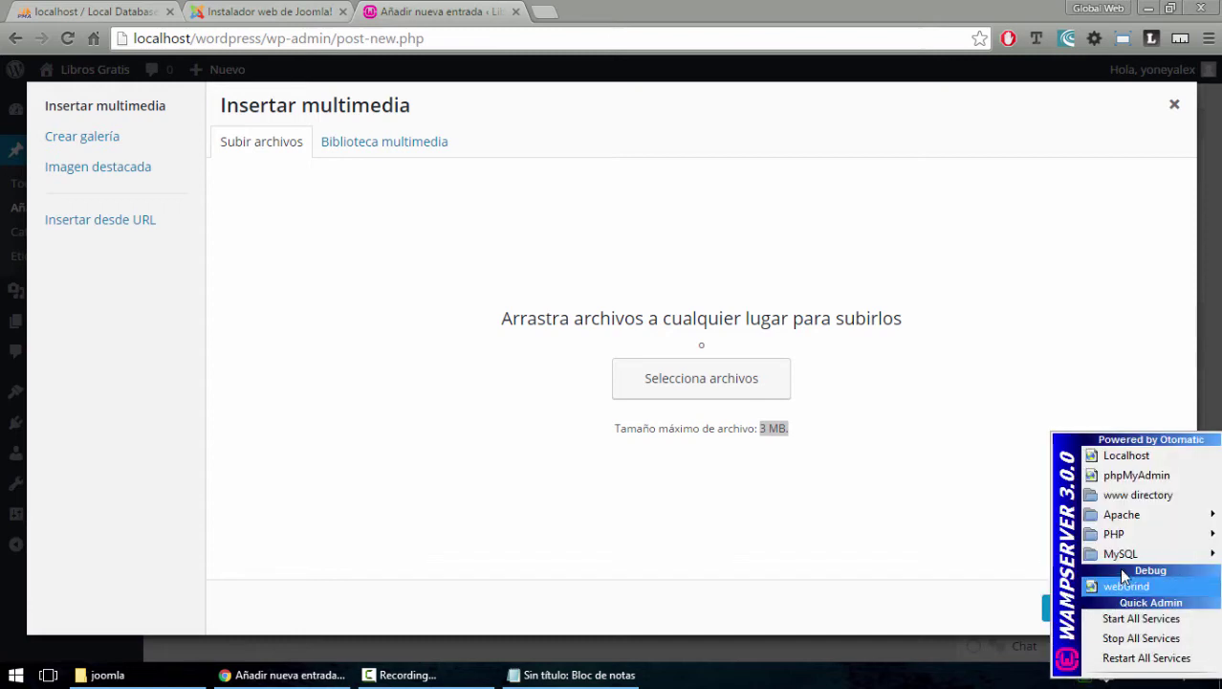
mouse_move(1129, 534)
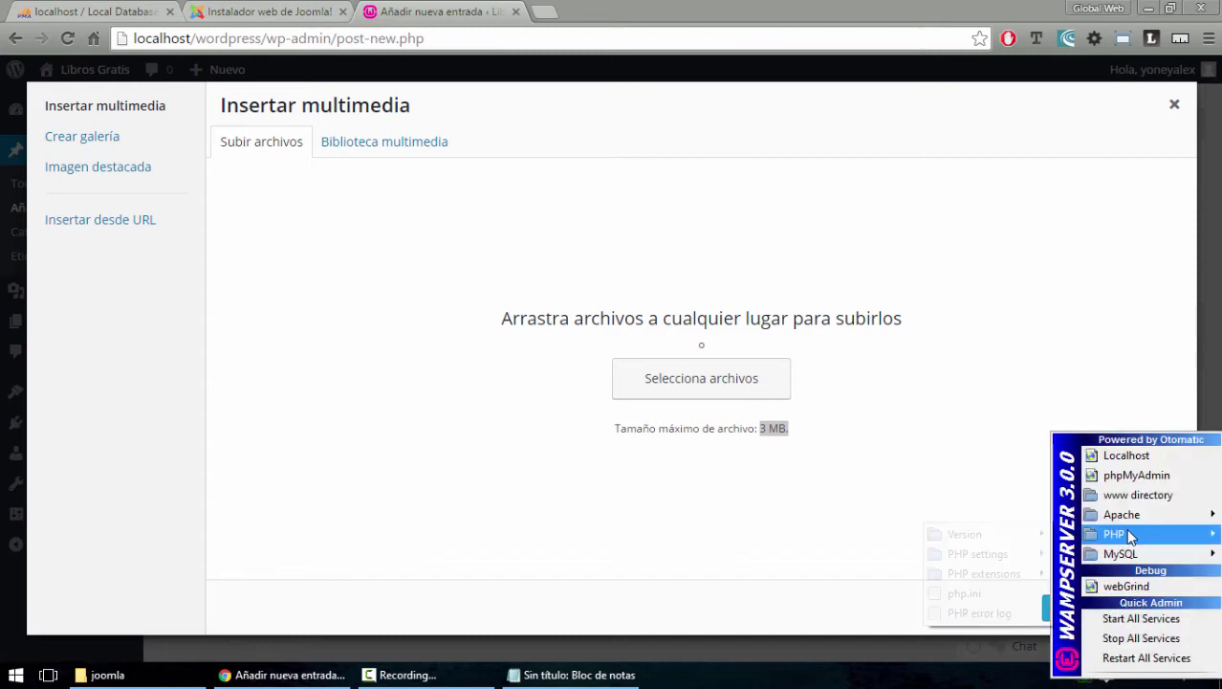
click(964, 593)
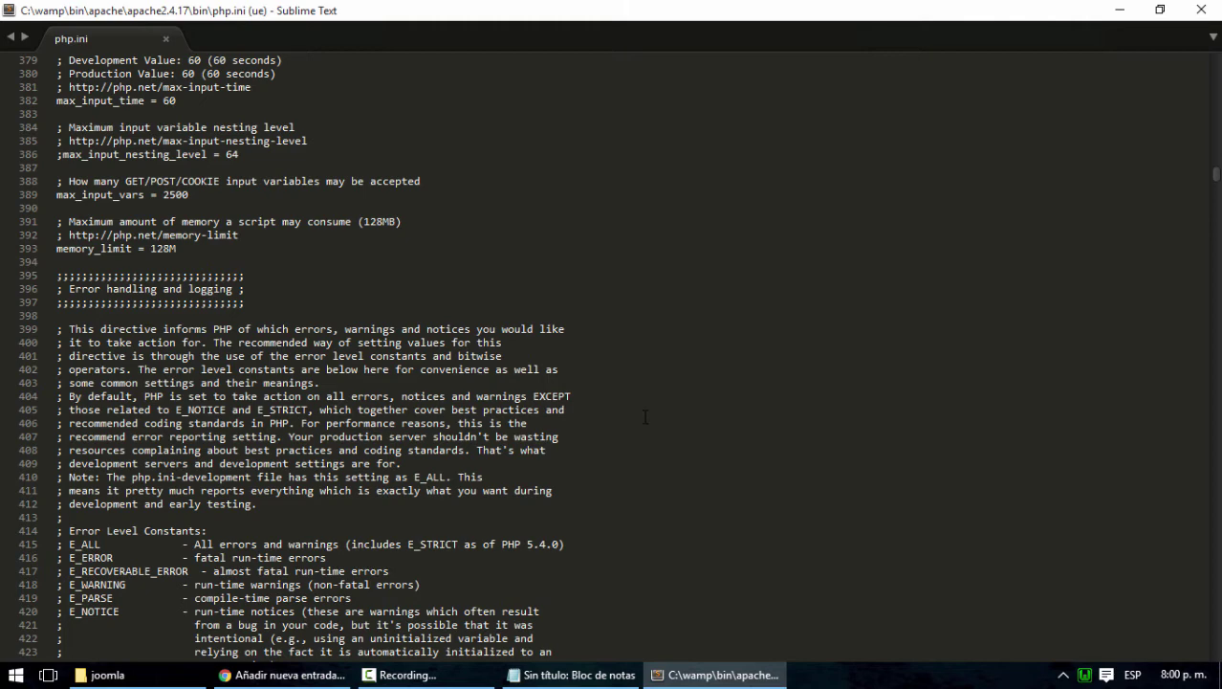
Locate upload_max_filesize in php.ini, reading 64M, then return to the browser
key(ctrl+f)
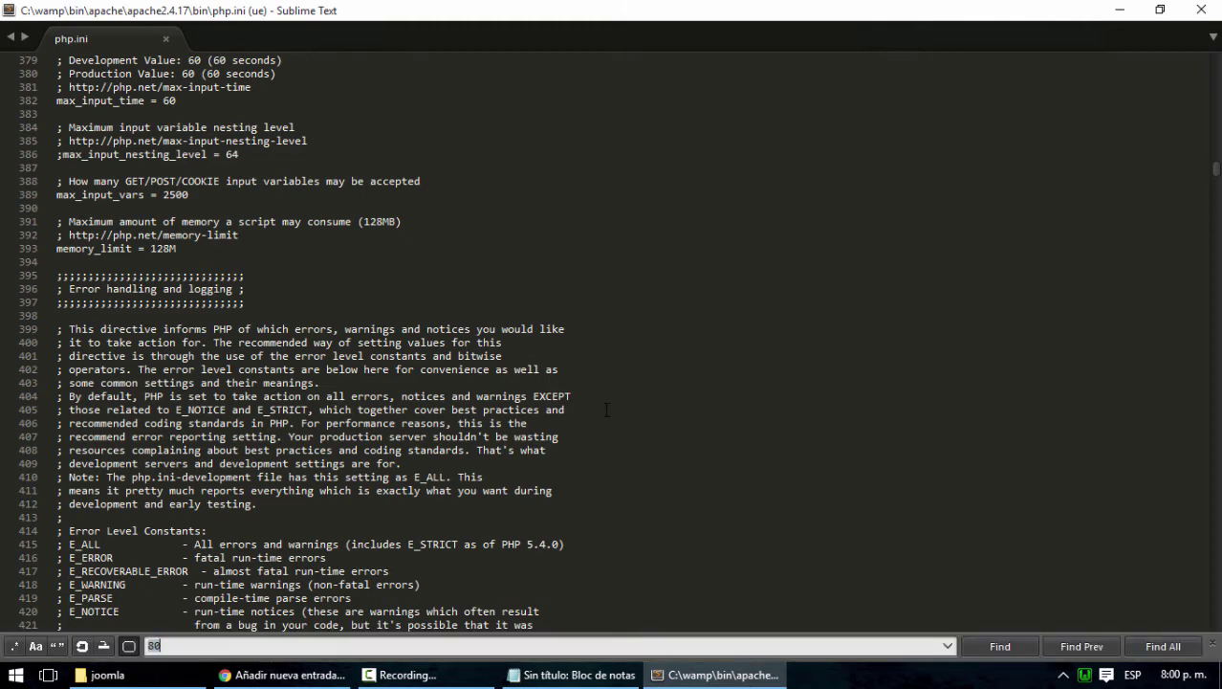
text(upload_max_filesize)
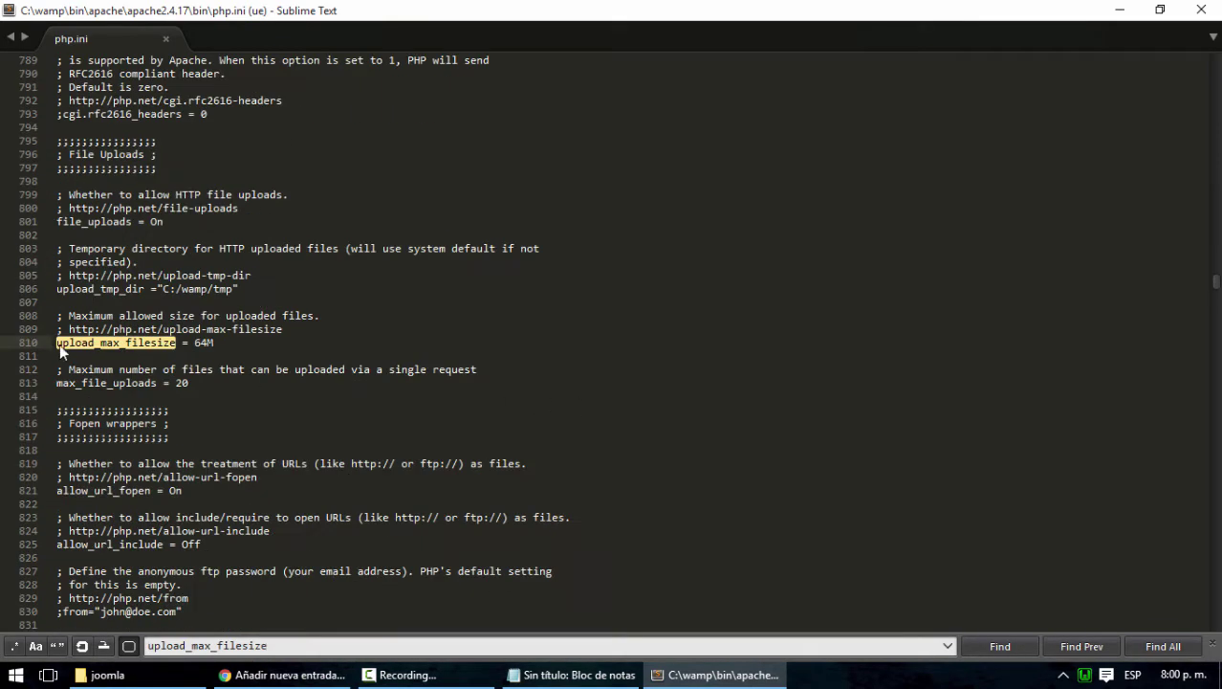
click(1213, 644)
click(131, 369)
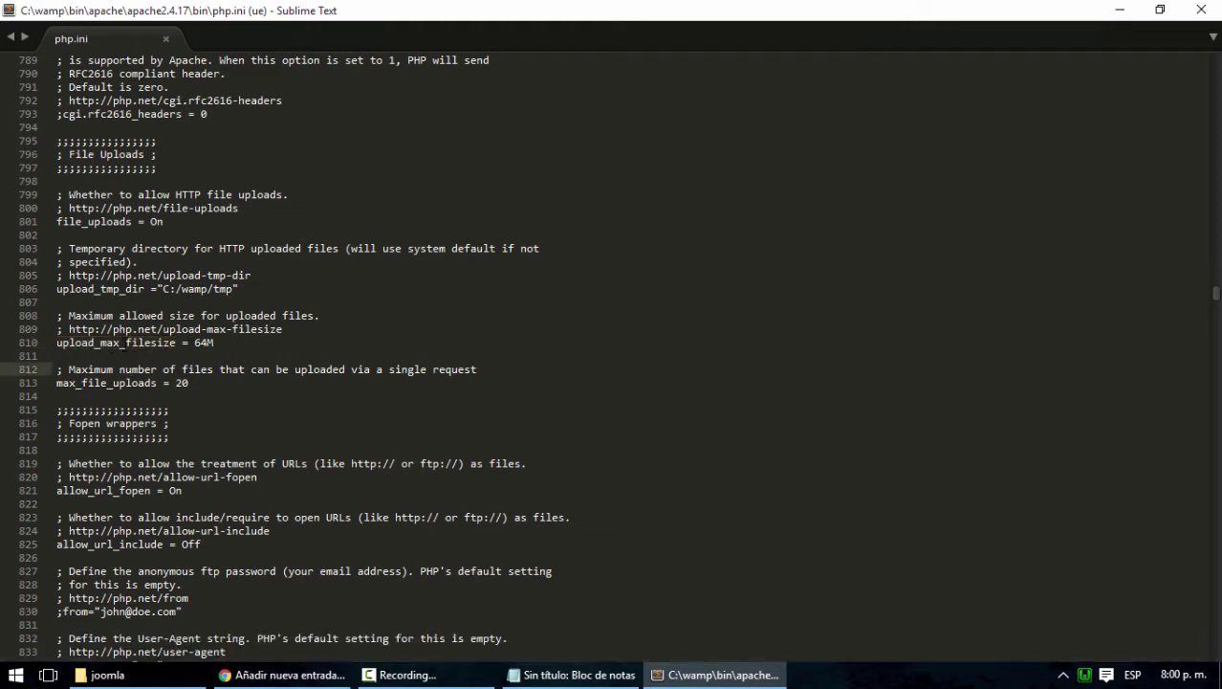
drag(126, 343, 176, 343)
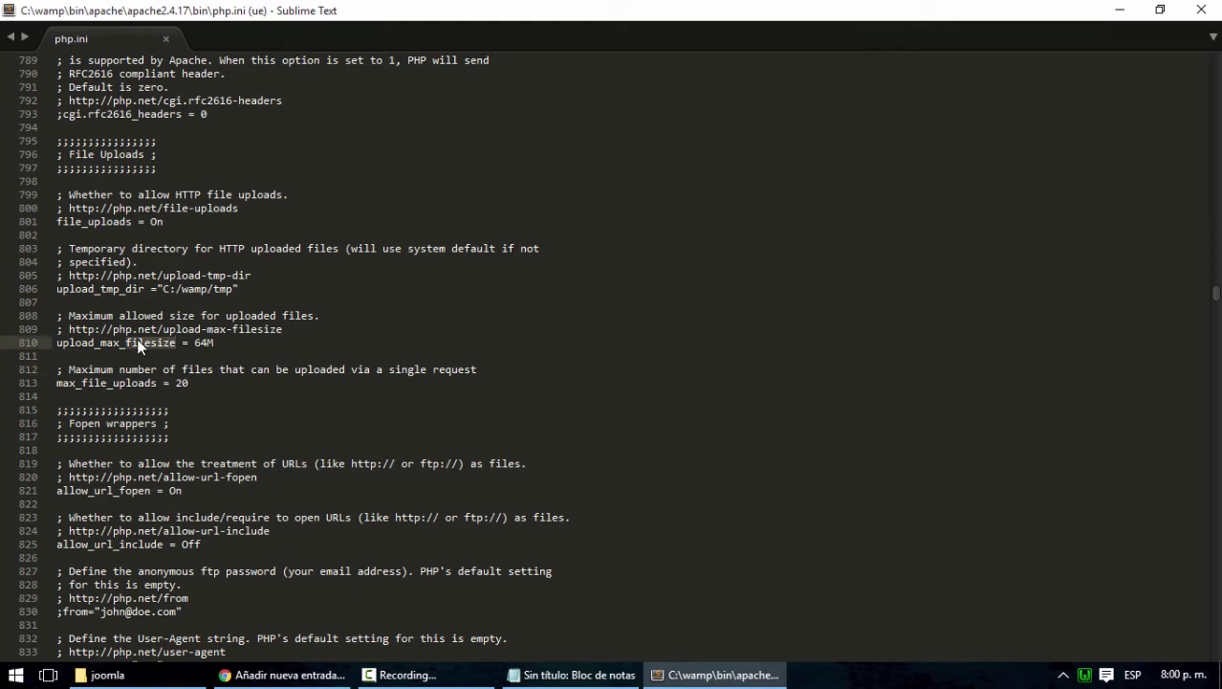
click(201, 342)
key(alt+Tab)
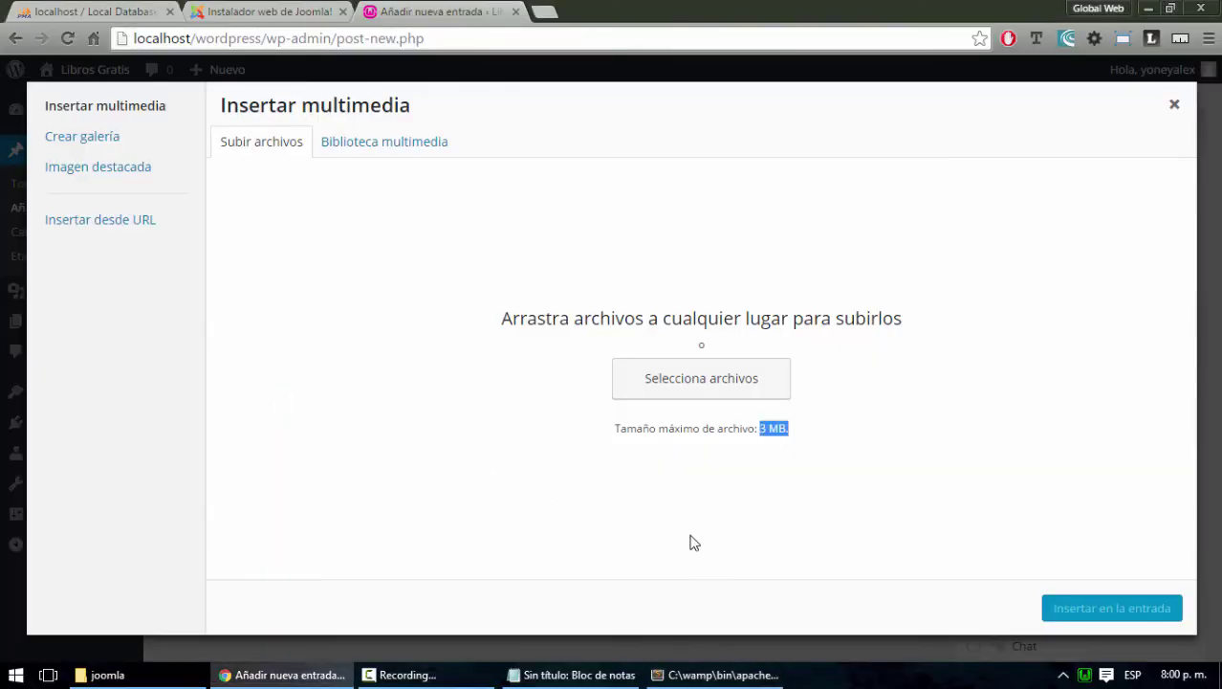
Confirm the uploader's 'Tamaño máximo de archivo: 3 MB', then return to php.ini in Sublime Text
click(828, 459)
key(alt+Tab)
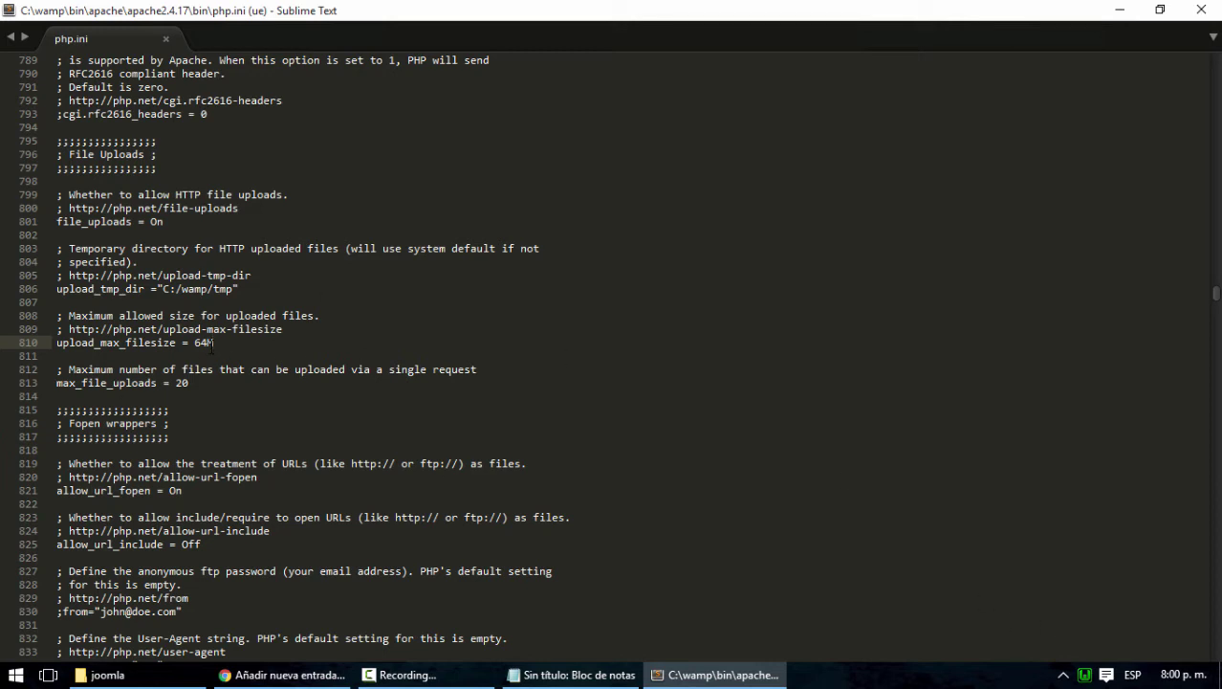
Review php.ini's upload settings, including max_file_uploads set to 20
key(ctrl+f)
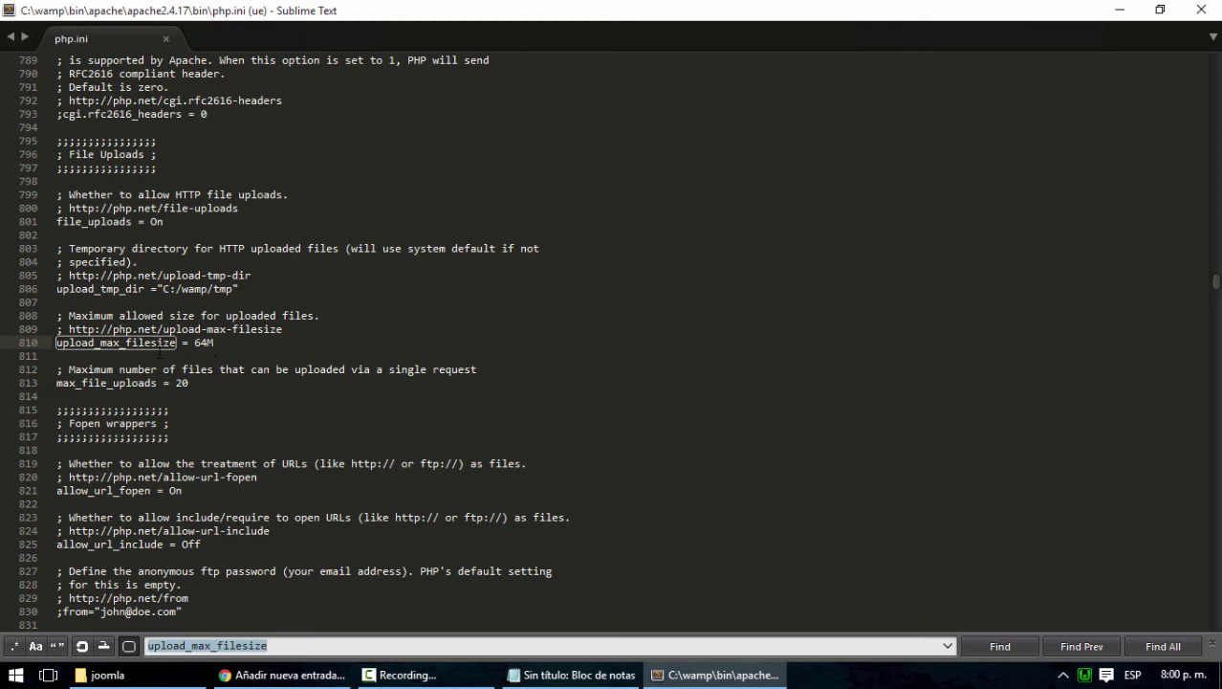
click(213, 391)
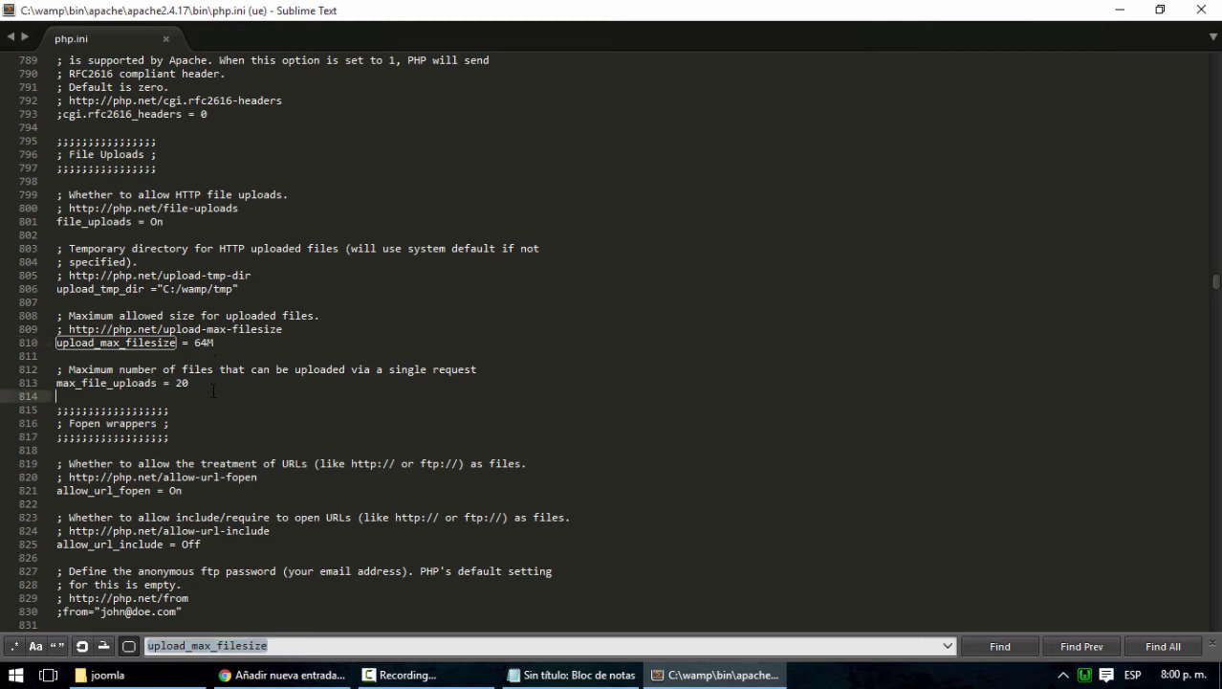
click(1216, 647)
click(258, 440)
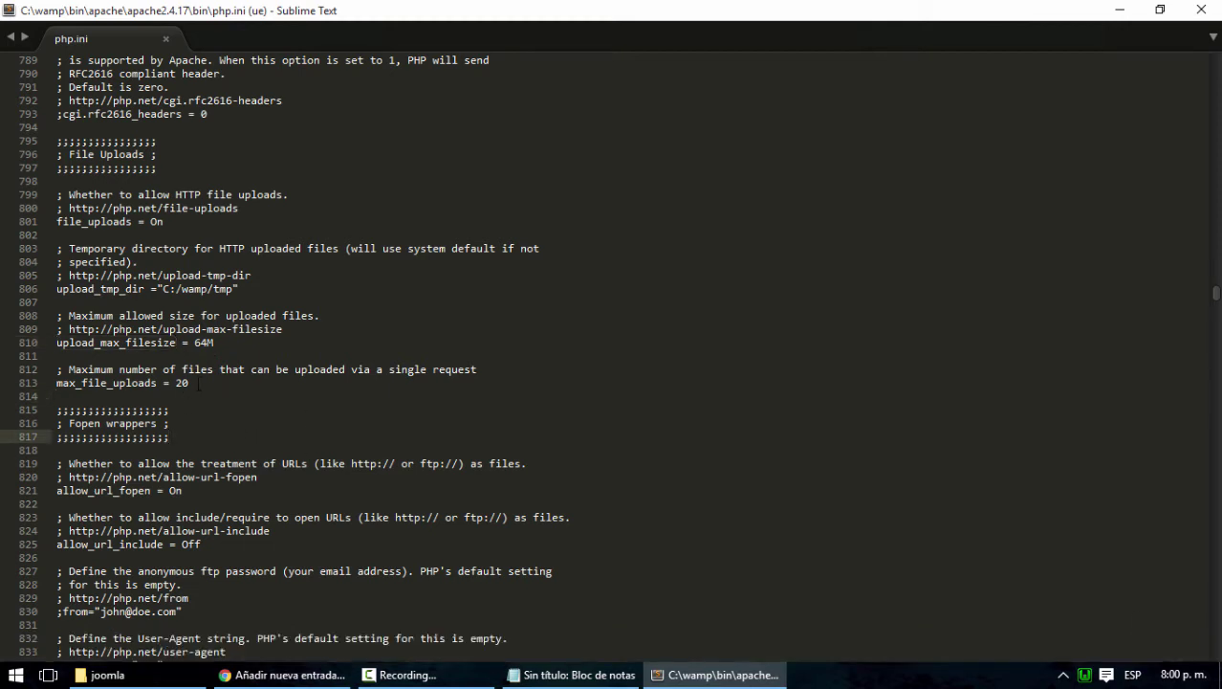
click(197, 383)
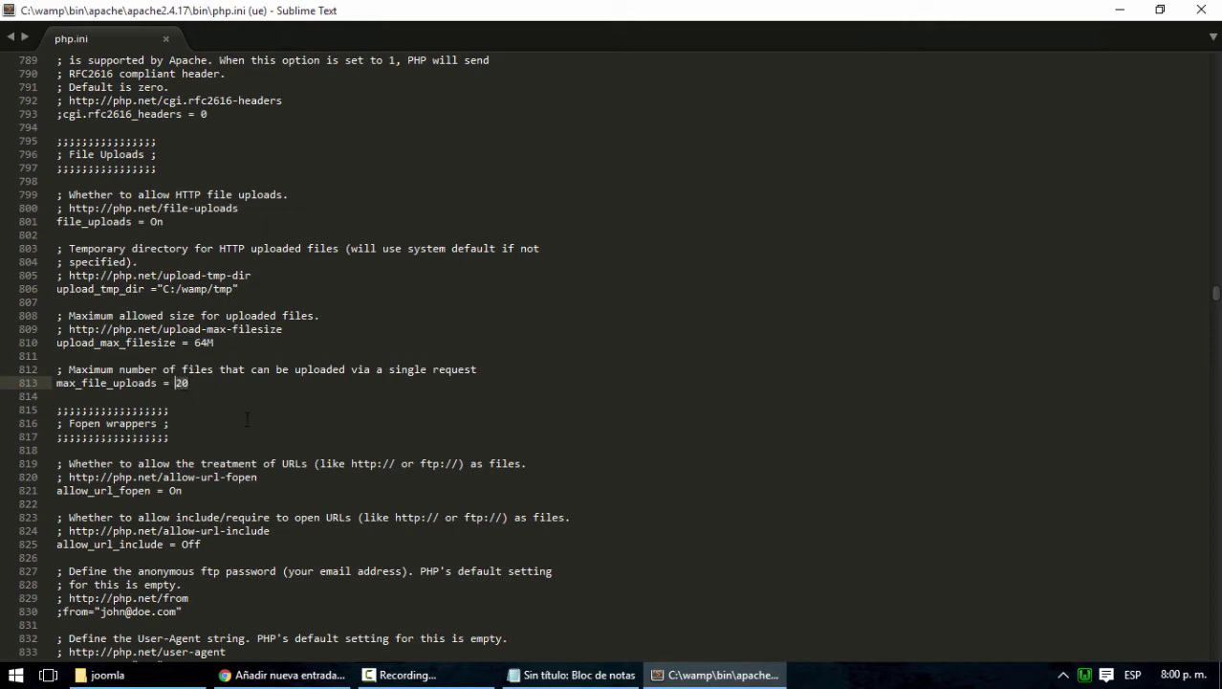
Scroll past default_socket_timeout through the extension list, then close Sublime Text
scroll(247, 419, down, 5)
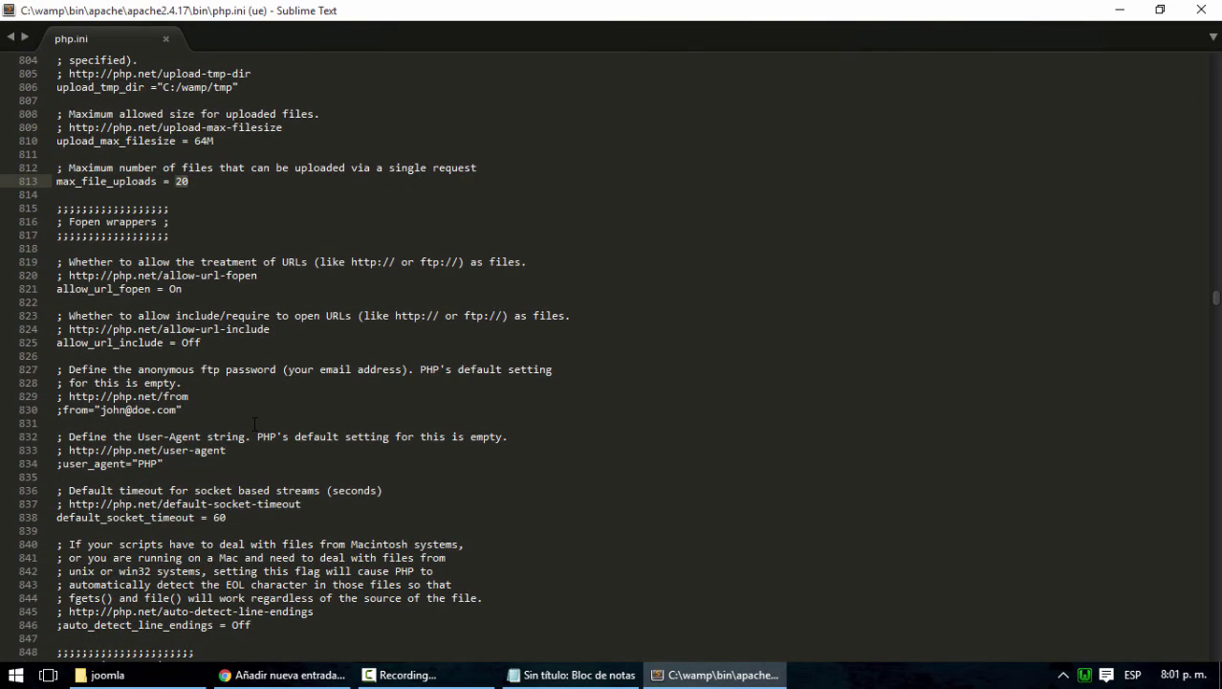
scroll(254, 421, down, 4)
scroll(252, 422, down, 2)
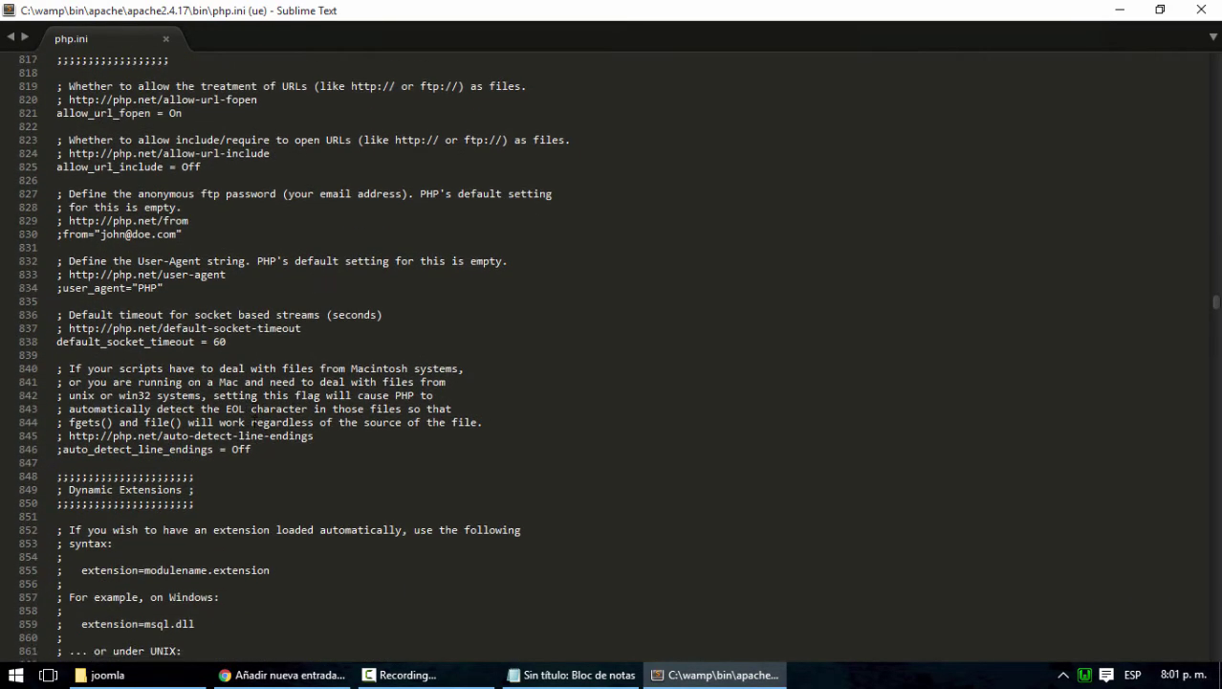
click(224, 276)
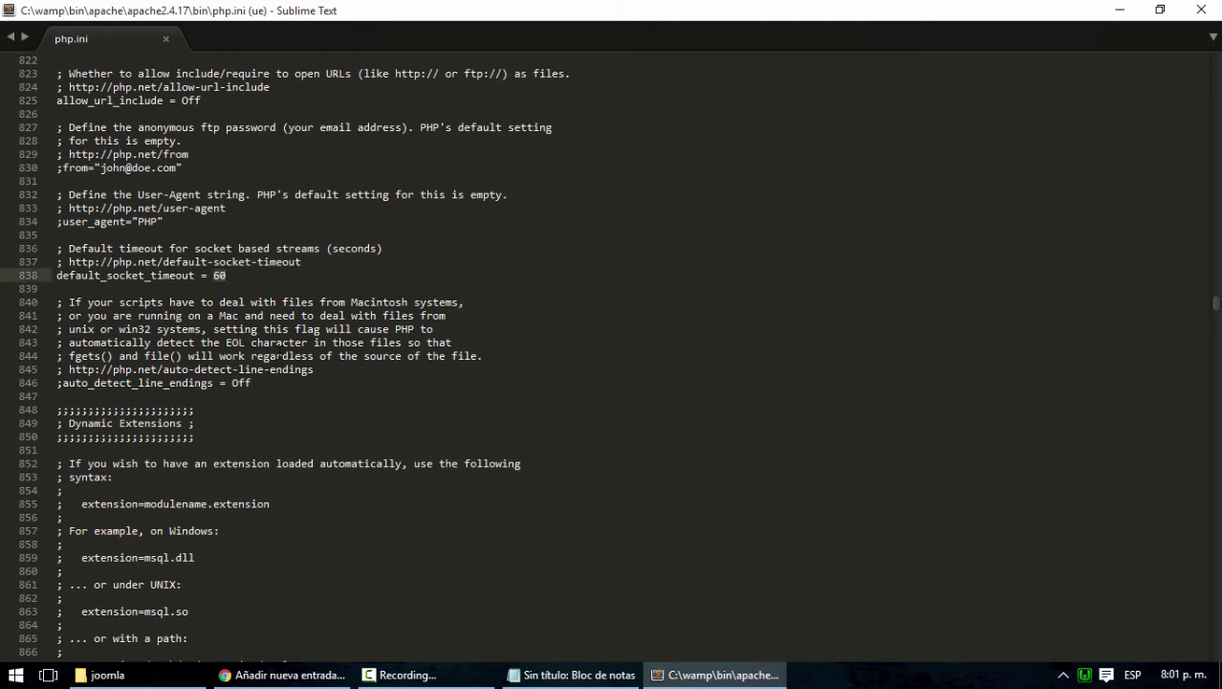
scroll(385, 440, down, 10)
scroll(385, 440, down, 6)
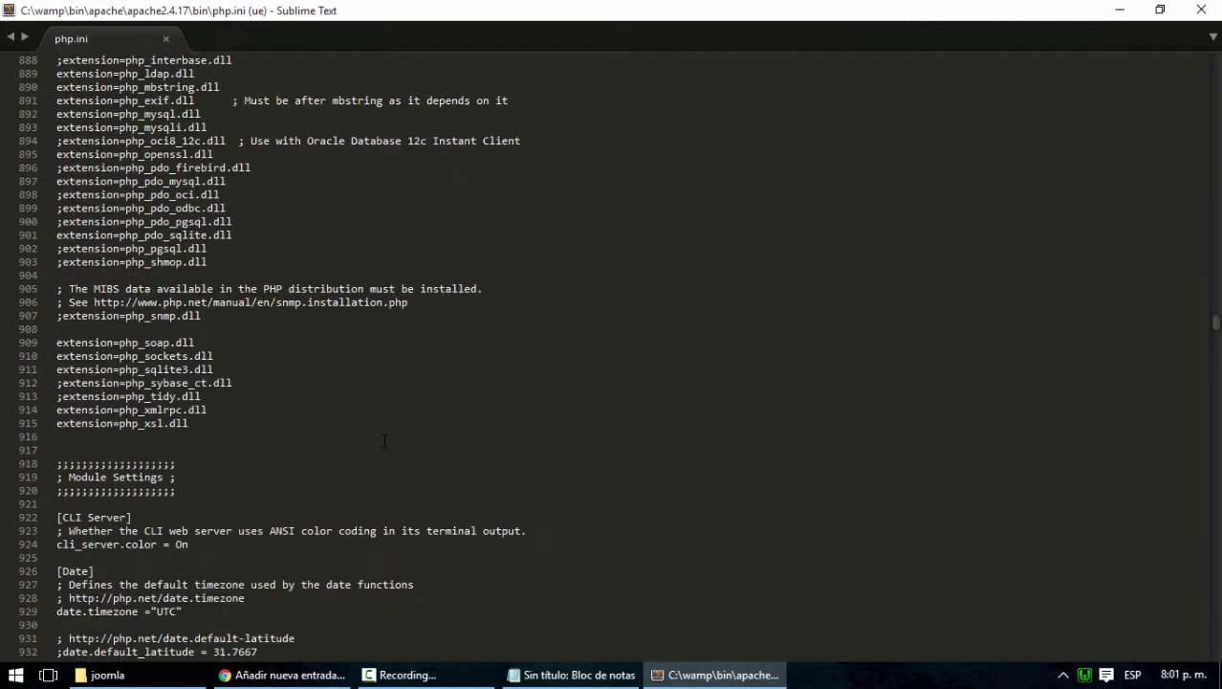
click(1204, 8)
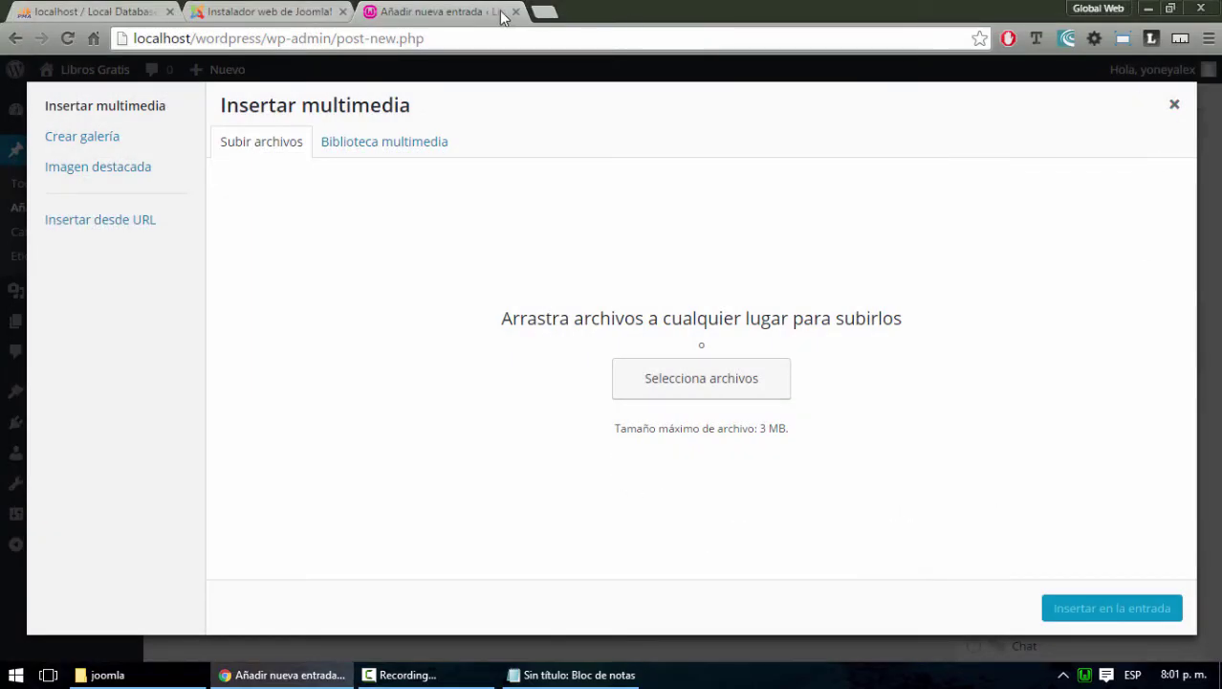
Close the 'Añadir nueva entrada' tab and review Joomla's installation-complete page
click(515, 11)
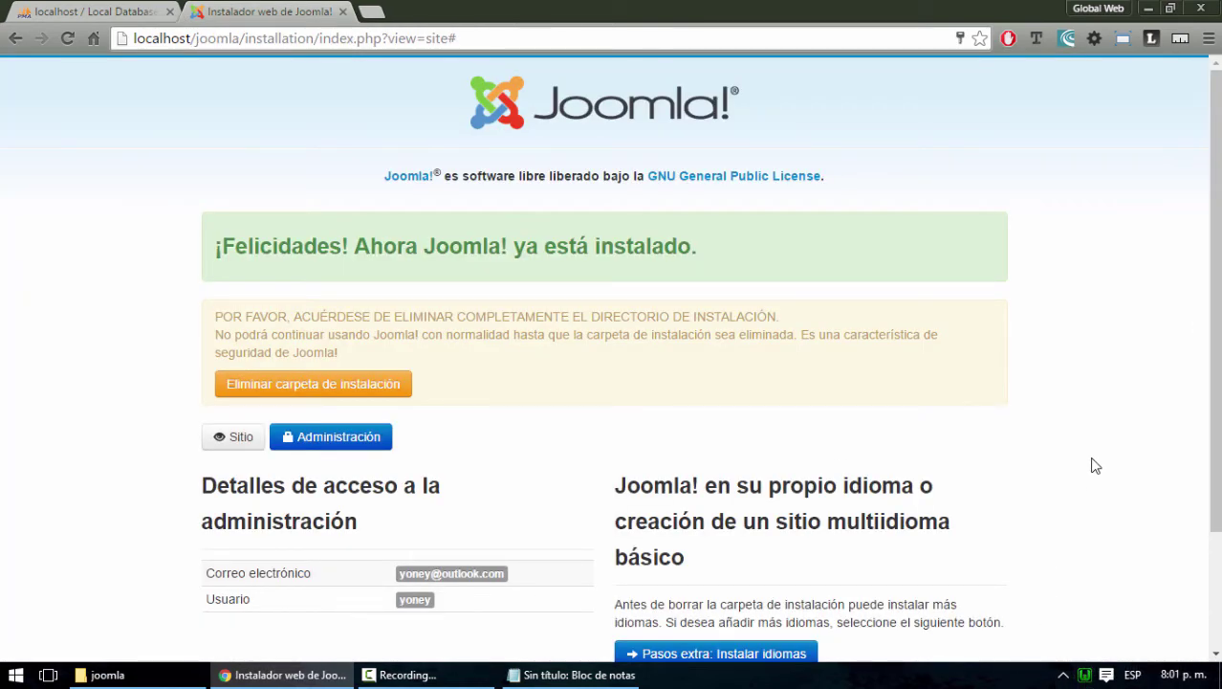
scroll(1091, 465, down, 3)
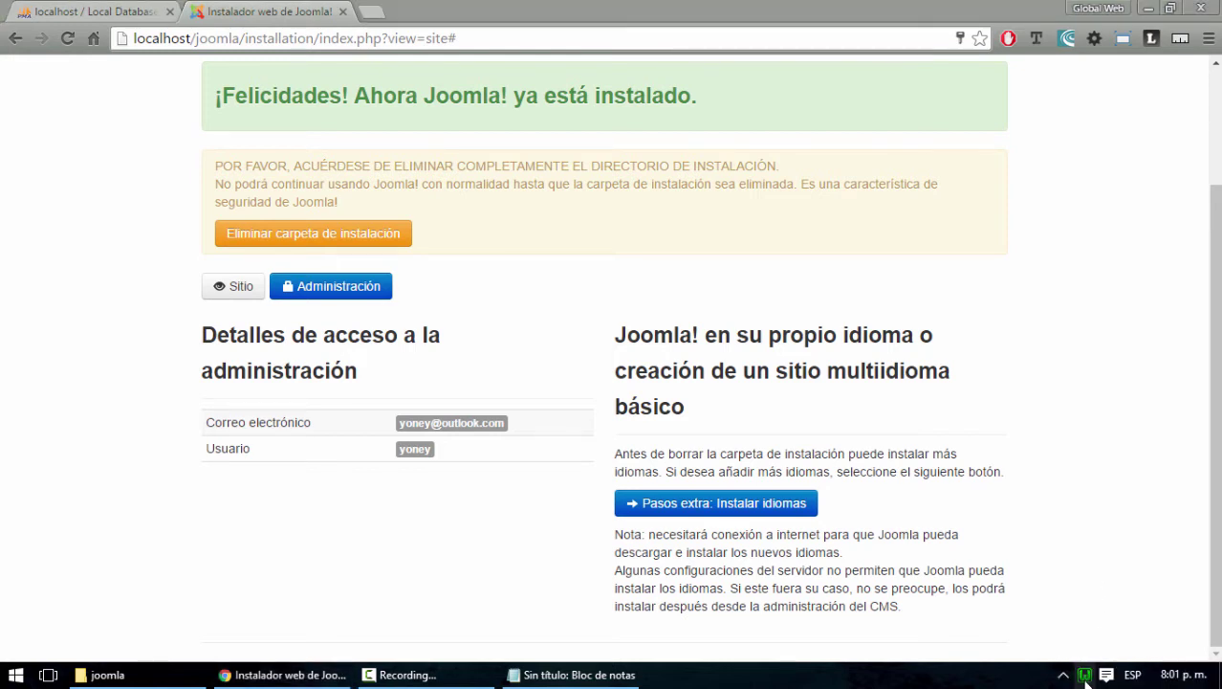
click(1085, 675)
mouse_move(1117, 535)
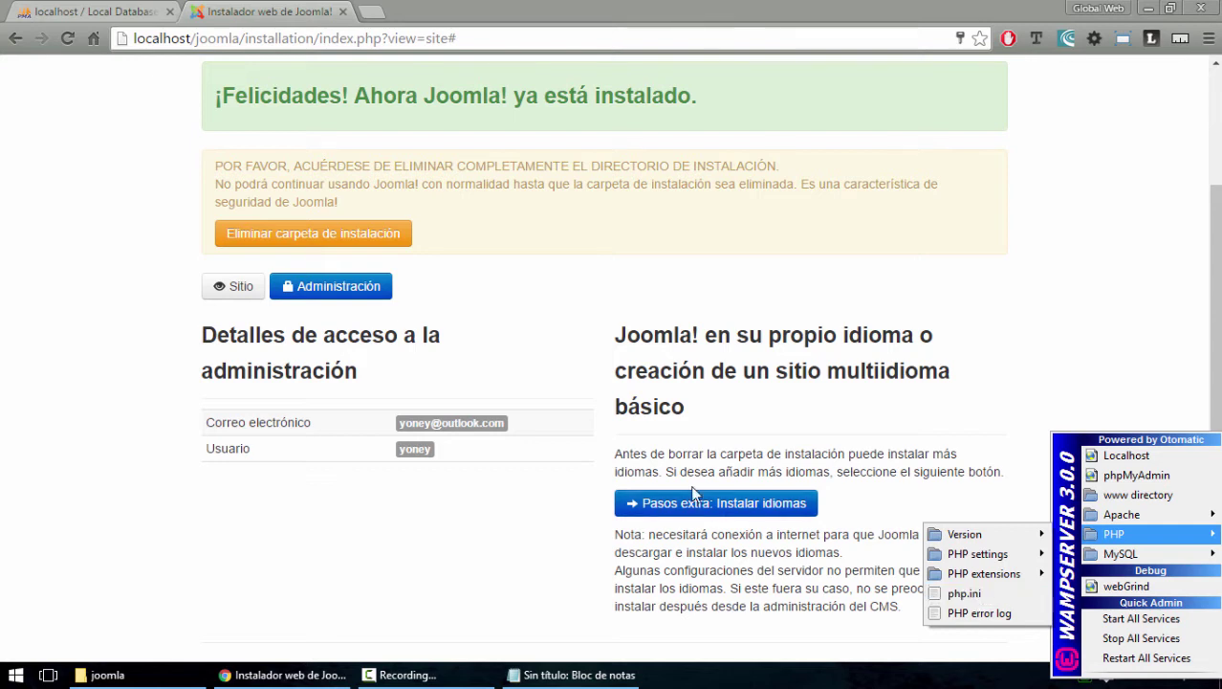
click(1015, 362)
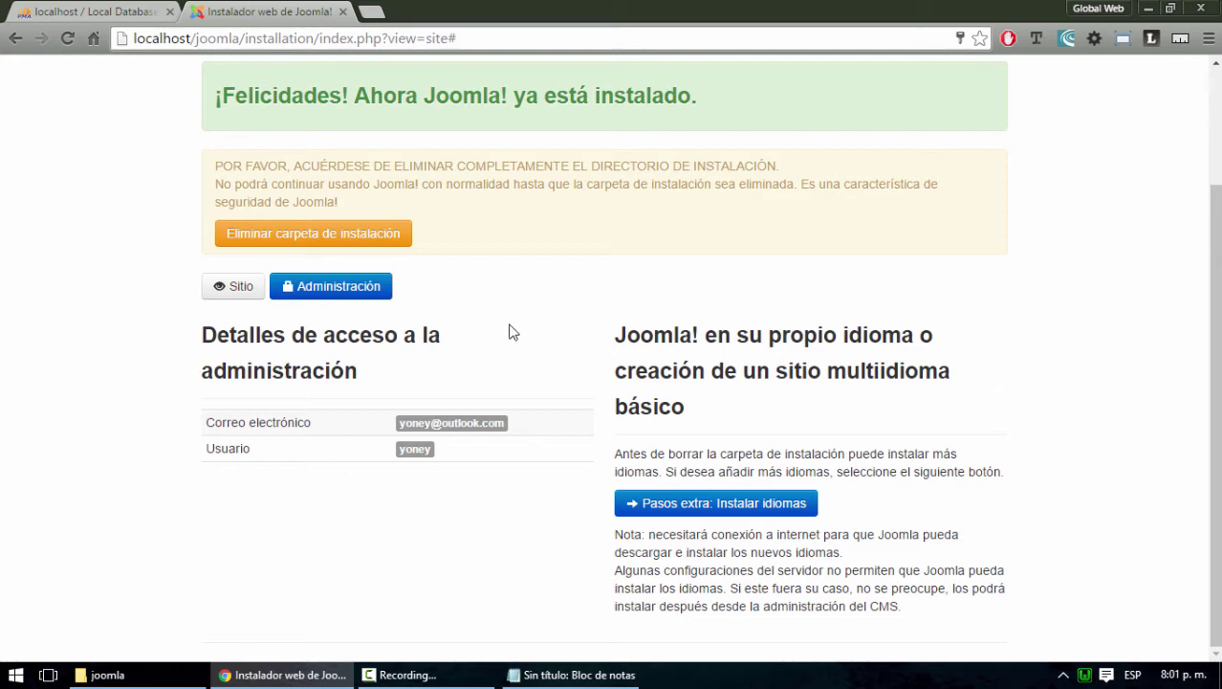
scroll(402, 148, up, 2)
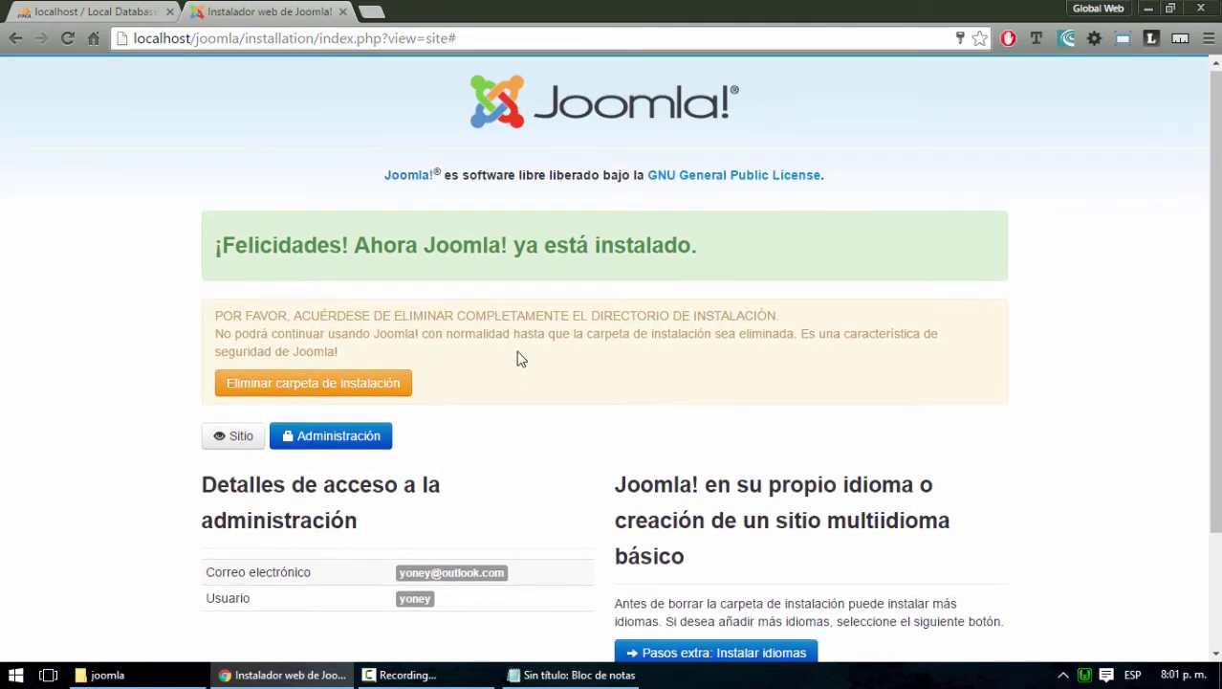
scroll(518, 353, down, 2)
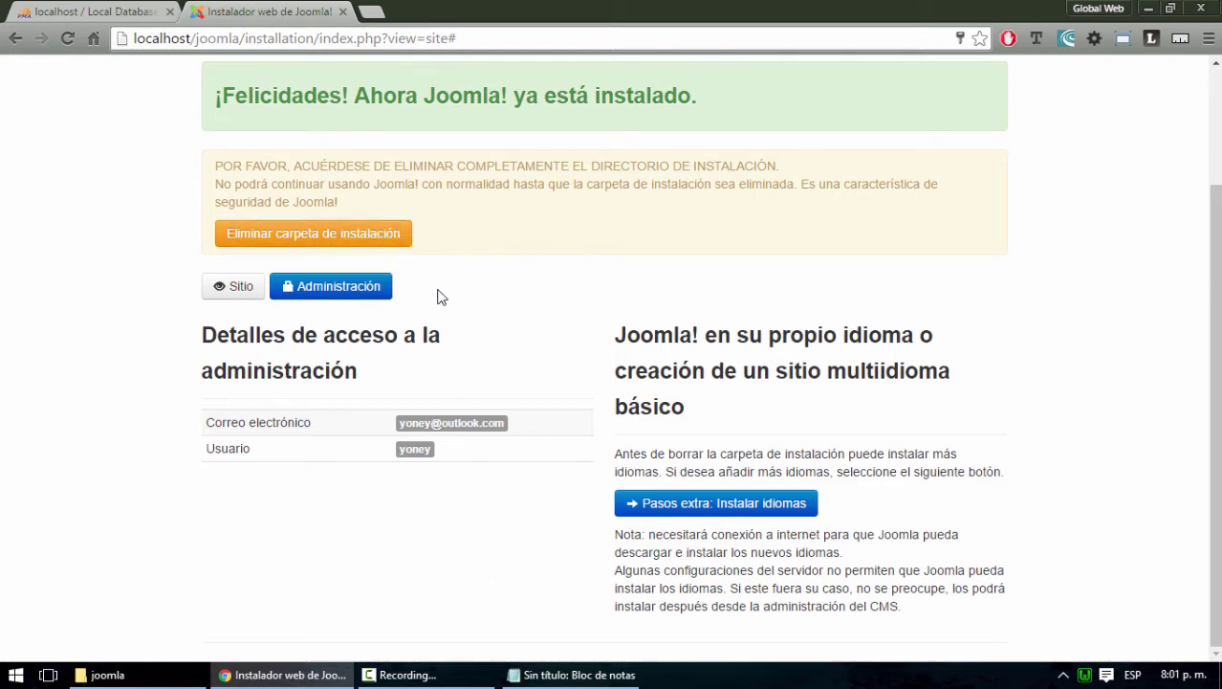
scroll(436, 294, up, 2)
Remove Joomla's installation folder with the 'Eliminar carpeta de instalación' button
click(331, 390)
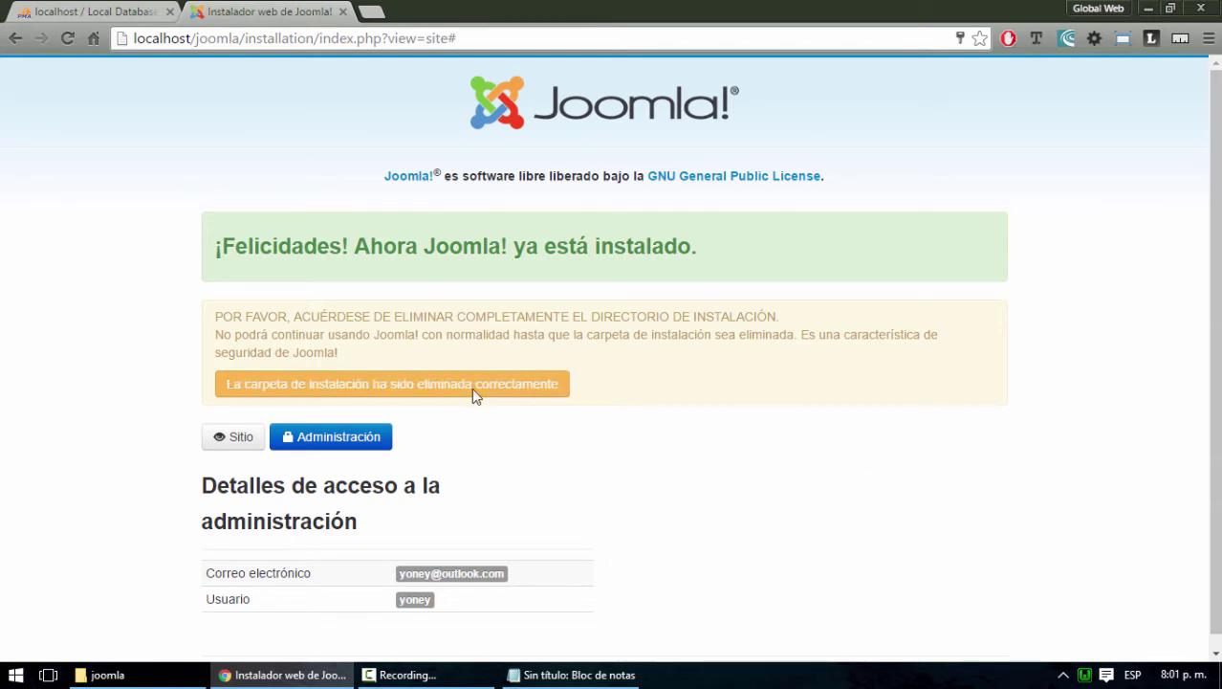
scroll(655, 436, down, 1)
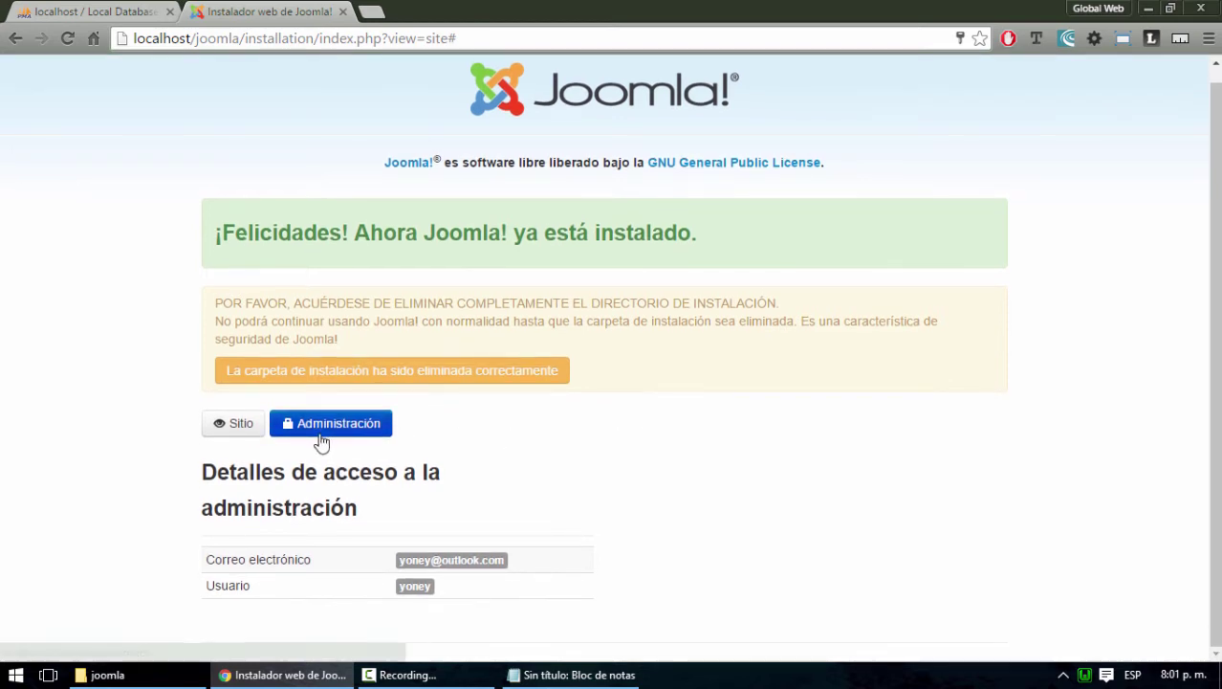
Go to Administración and log in with the admin account created during installation
click(322, 435)
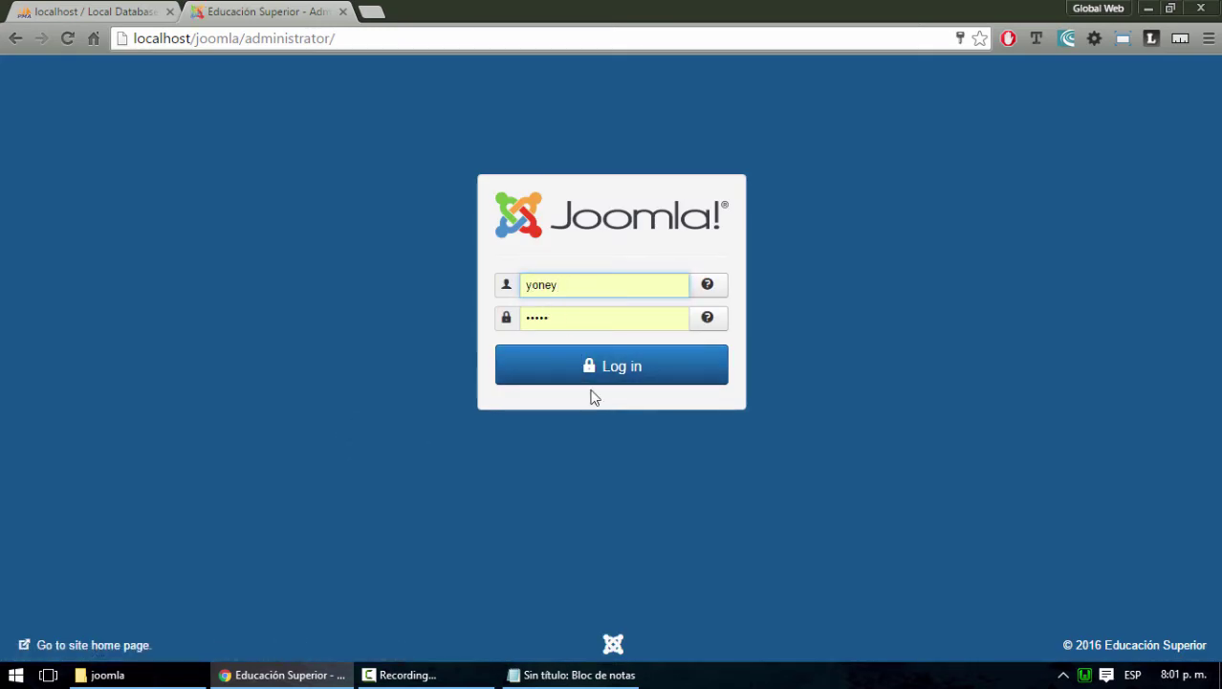
click(589, 366)
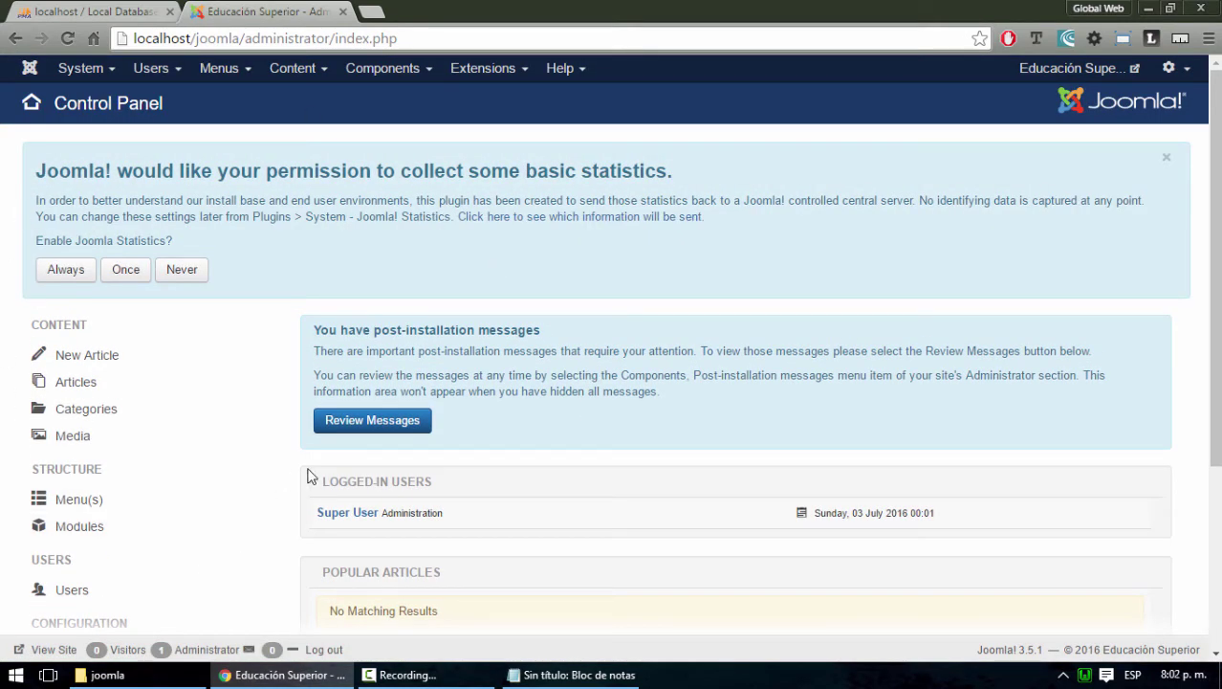
Dismiss the statistics banner and open Configuration > Language(s) to view installed site languages
click(1166, 158)
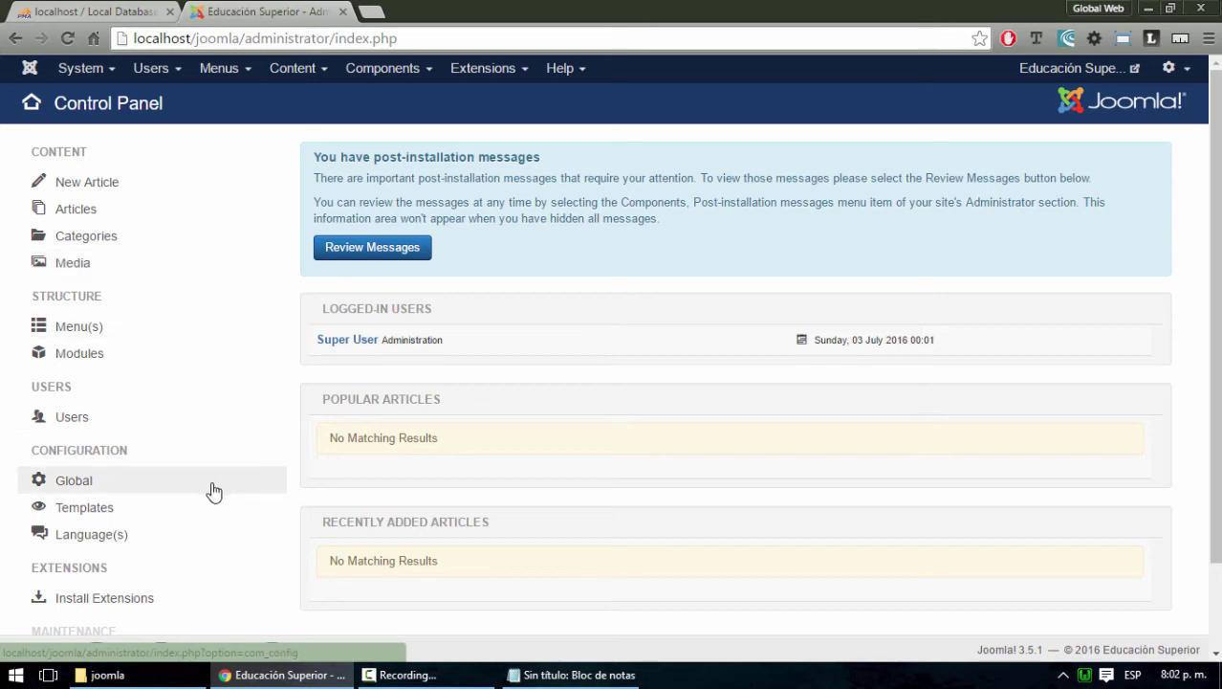
click(86, 541)
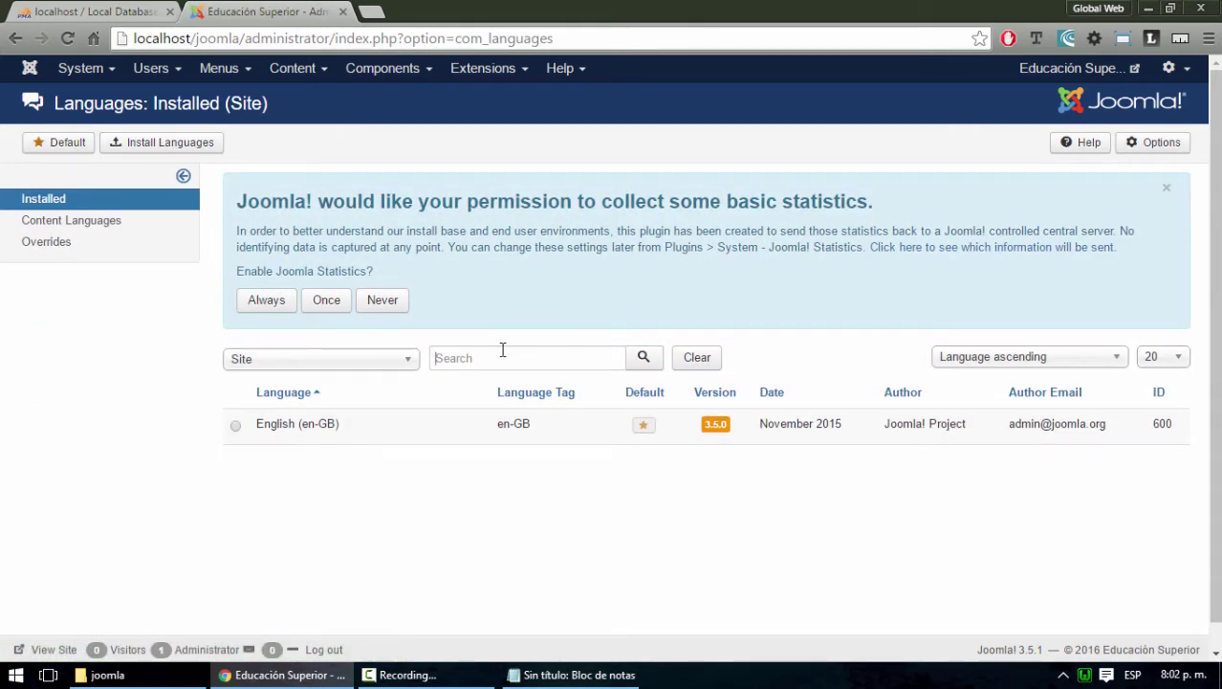
Search the languages list for 'es' / español, then clear the search box
click(503, 350)
text(spa)
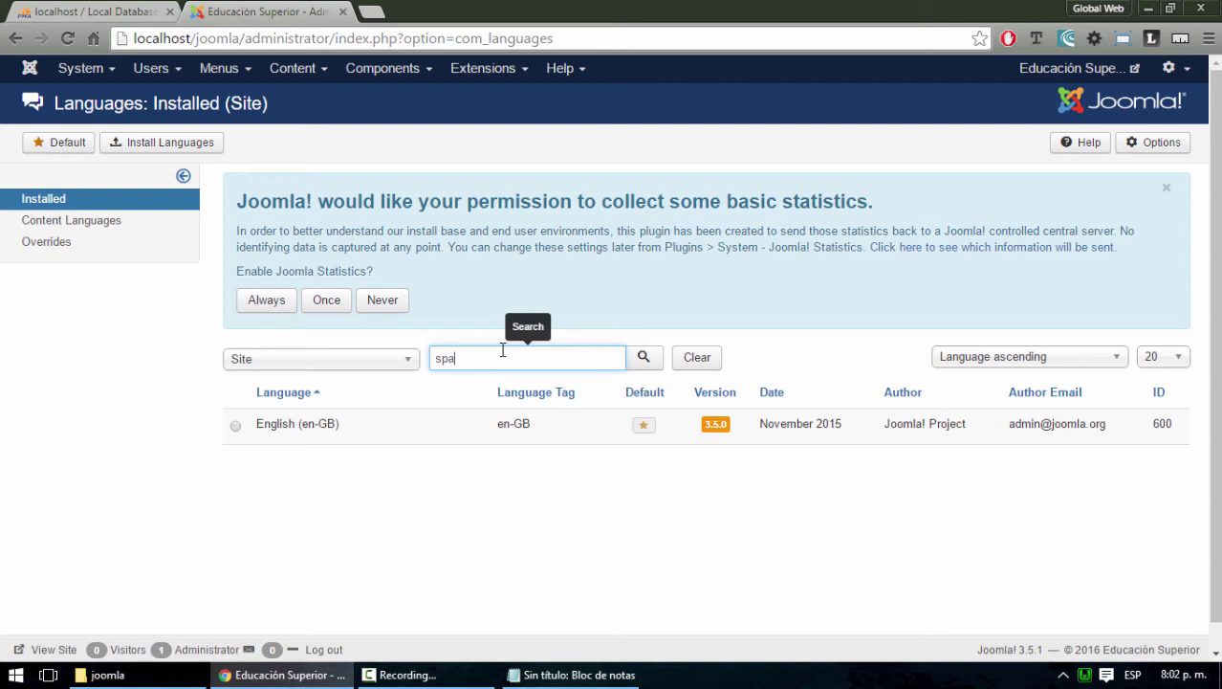
key(BackSpace)
key(BackSpace)
key(BackSpace)
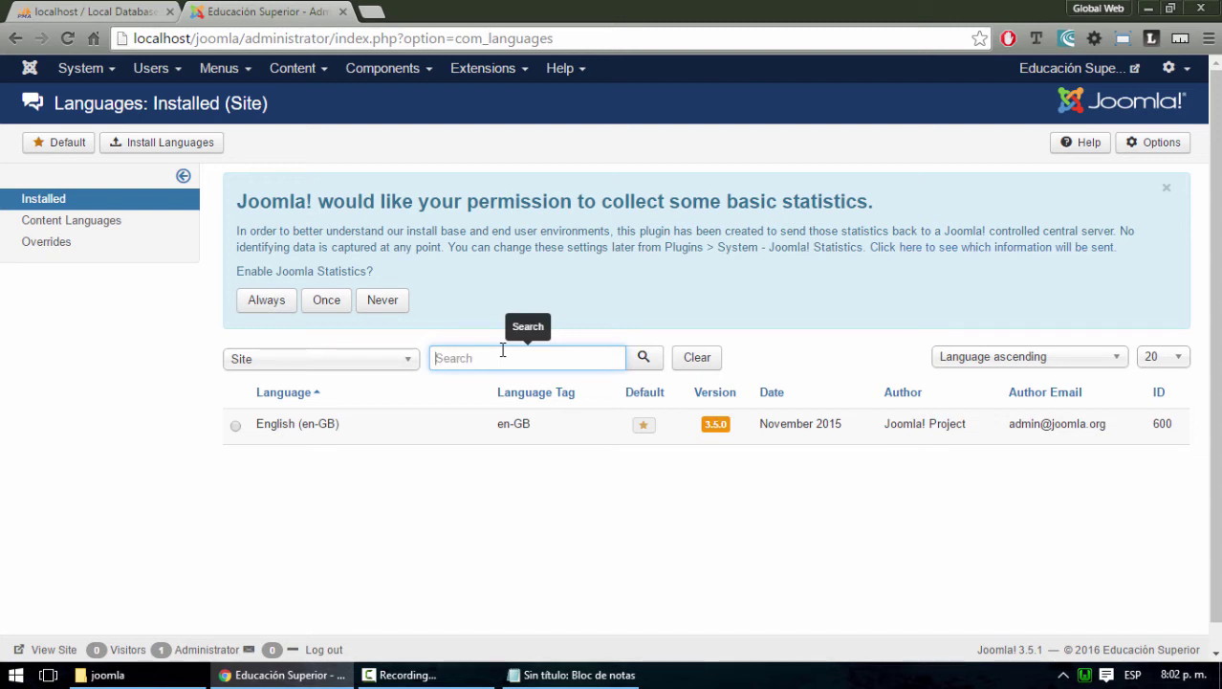
text(español)
click(647, 359)
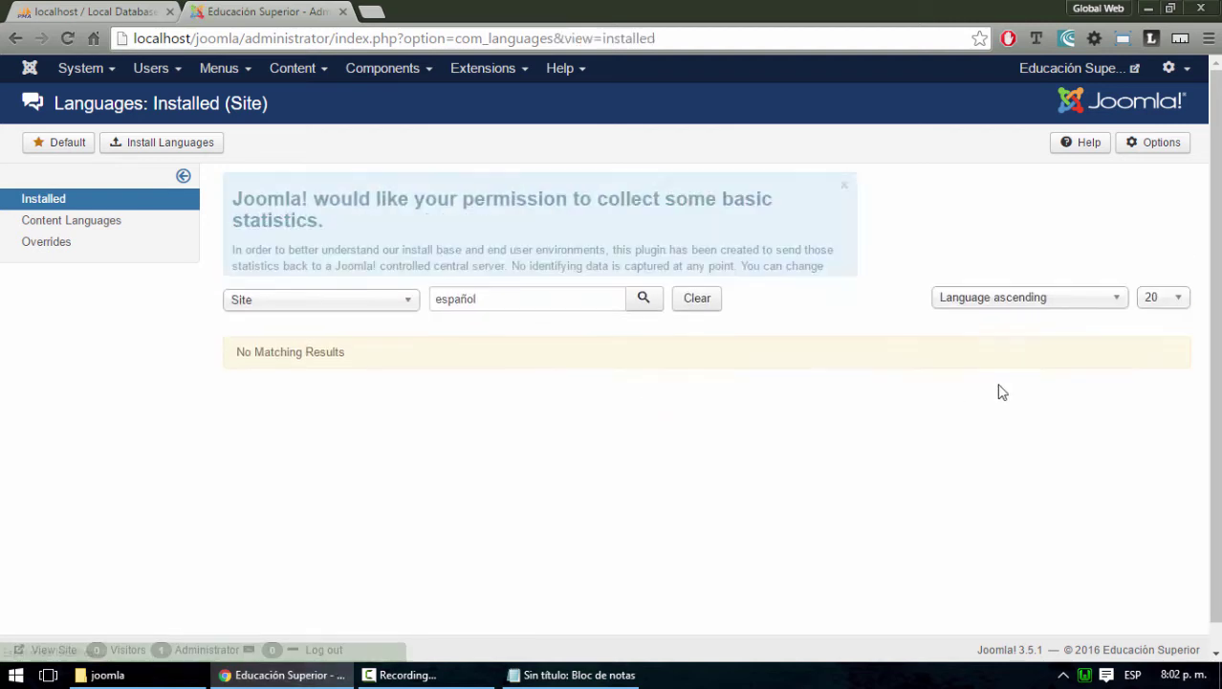
drag(486, 358, 377, 361)
key(BackSpace)
Browse the Content Languages list and its sort options, then open Install Languages
click(83, 221)
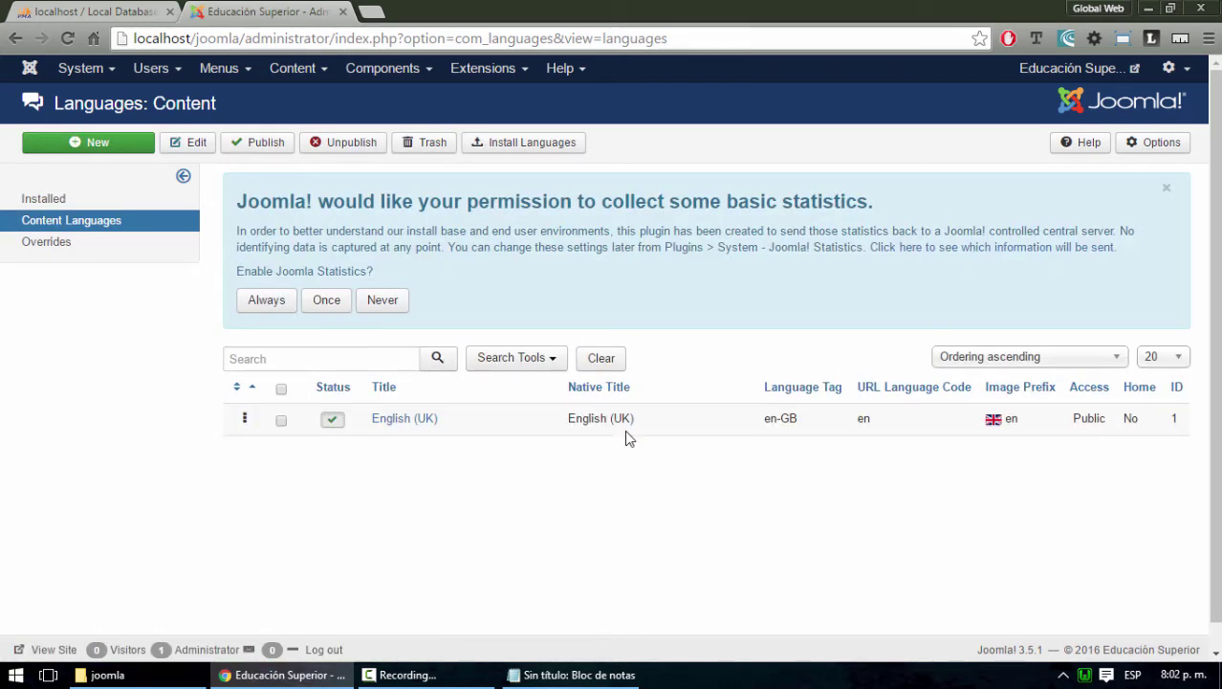
click(1076, 365)
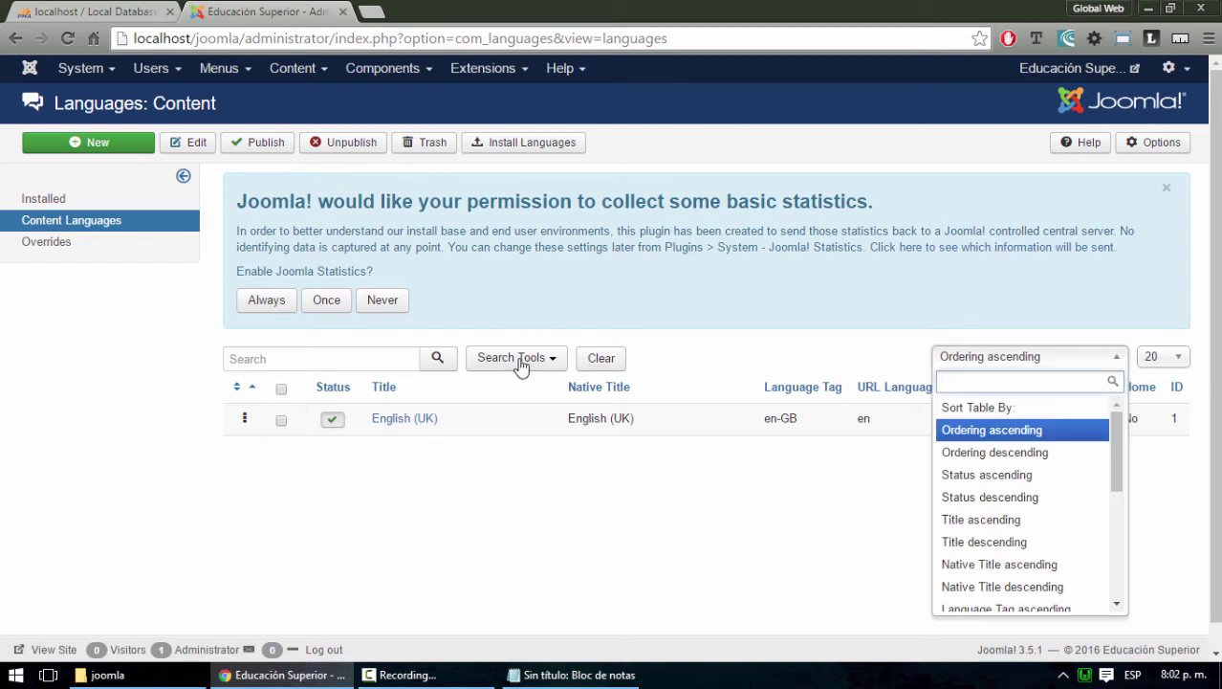
click(337, 363)
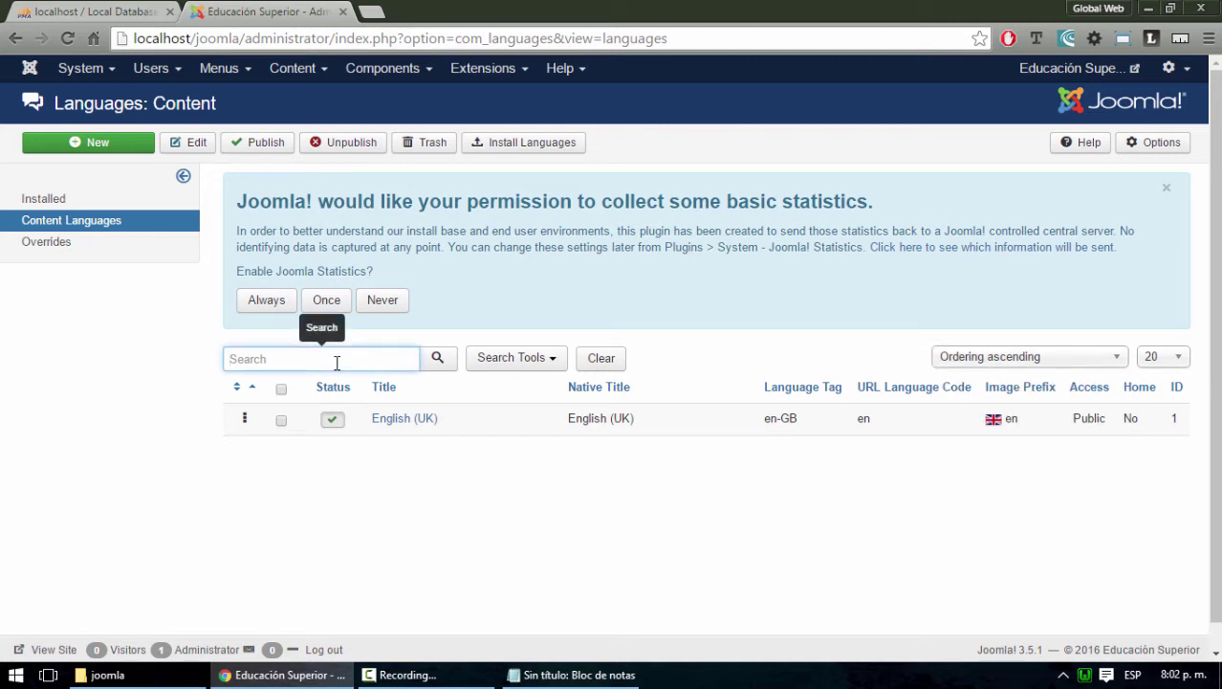
click(528, 149)
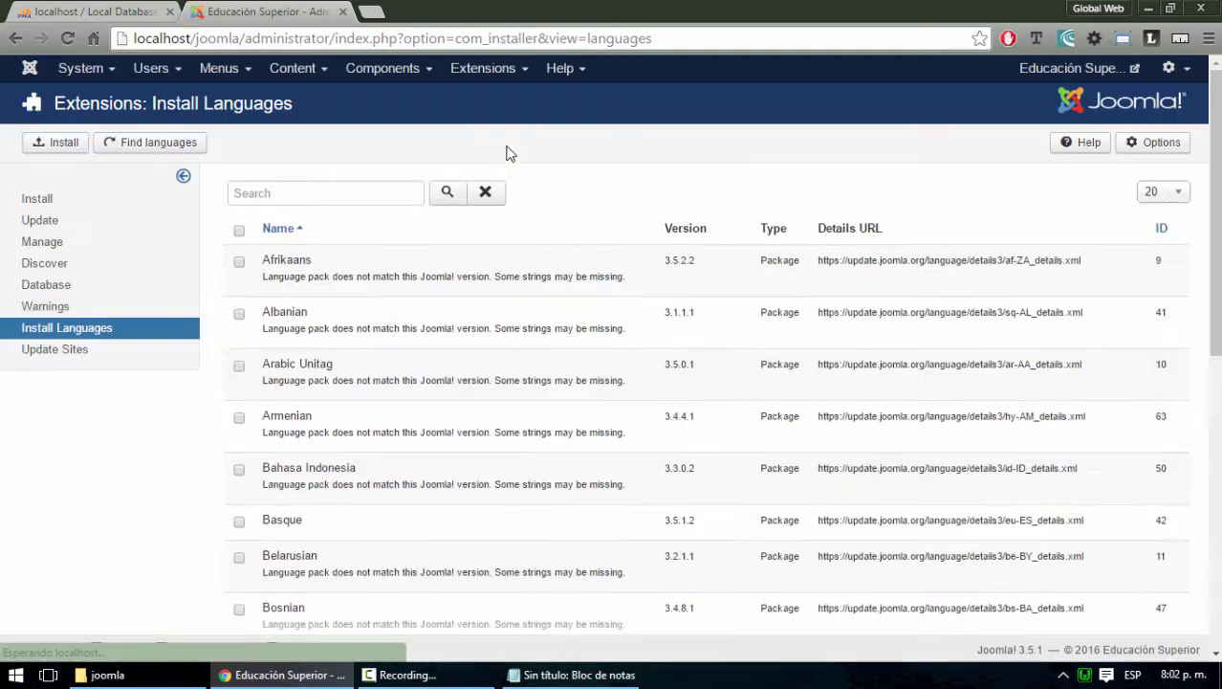
Search the language list for 'sp' and tick the Spanish language pack
click(346, 364)
text(español)
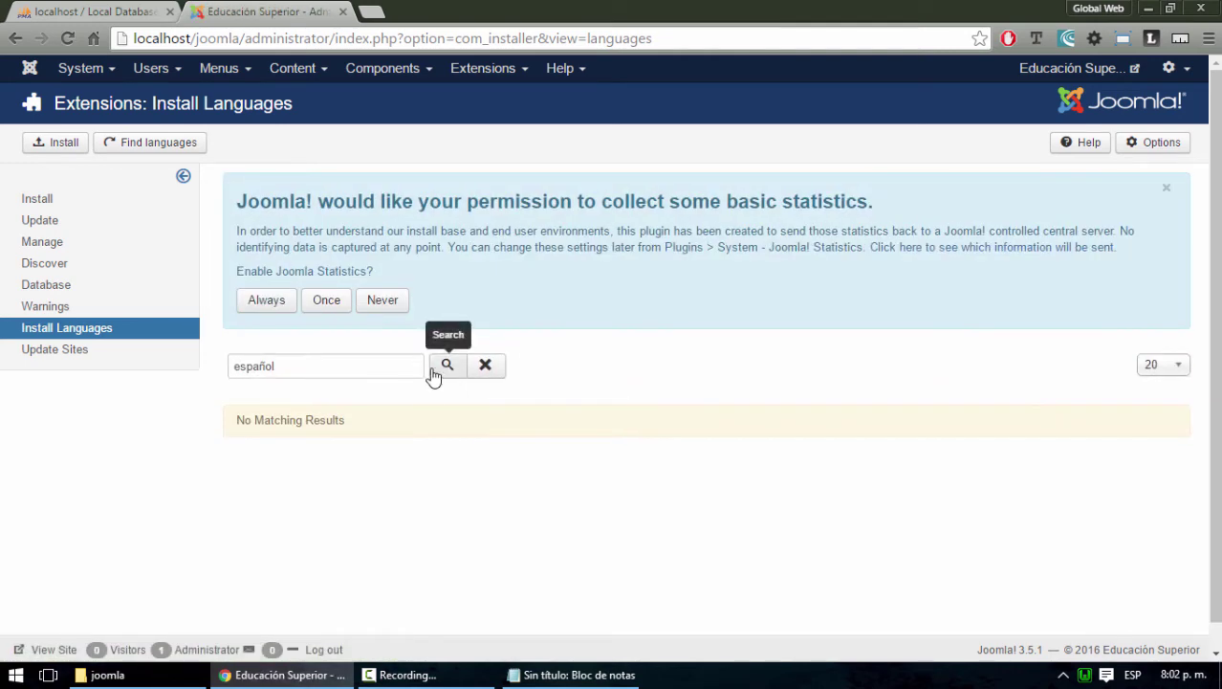
drag(295, 365, 199, 371)
text(spanish)
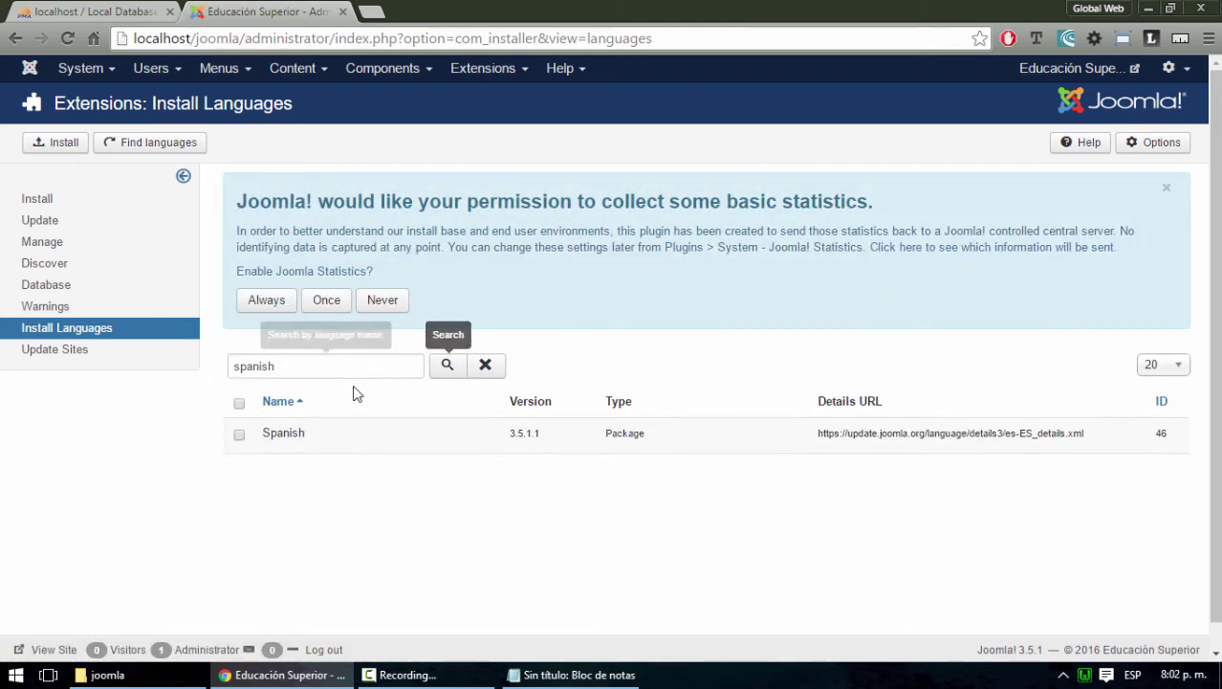
click(239, 436)
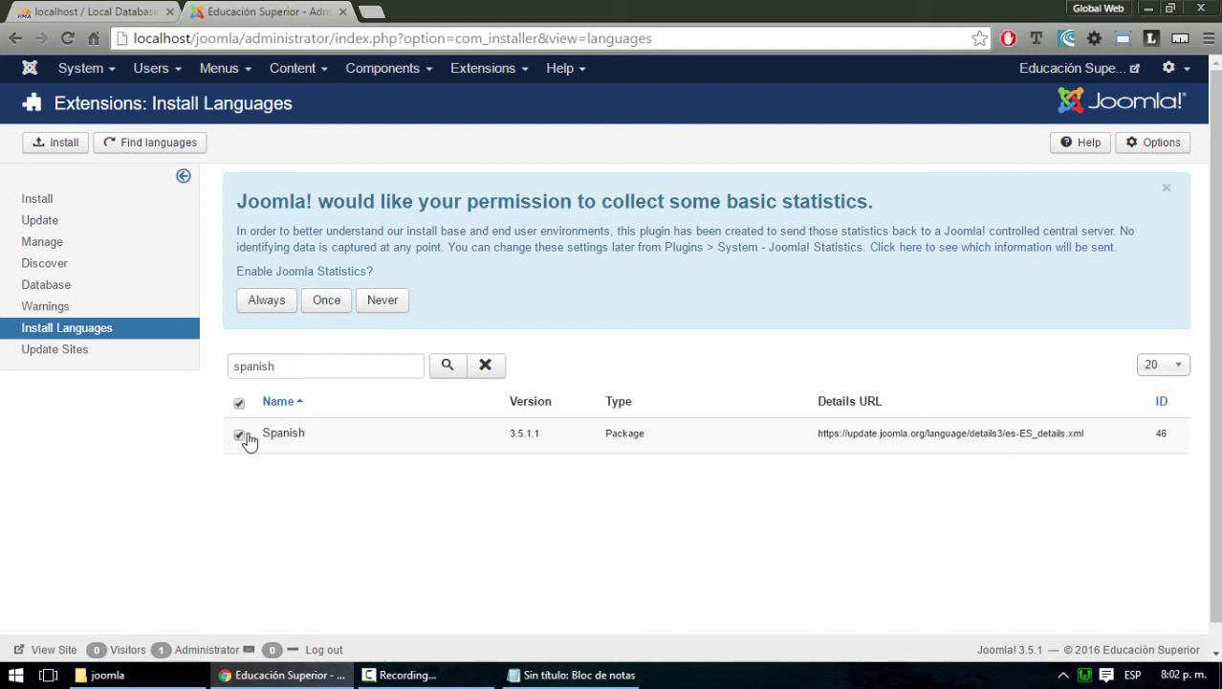
click(288, 440)
Dismiss the statistics notice and install the selected Spanish language pack
scroll(660, 505, down, 1)
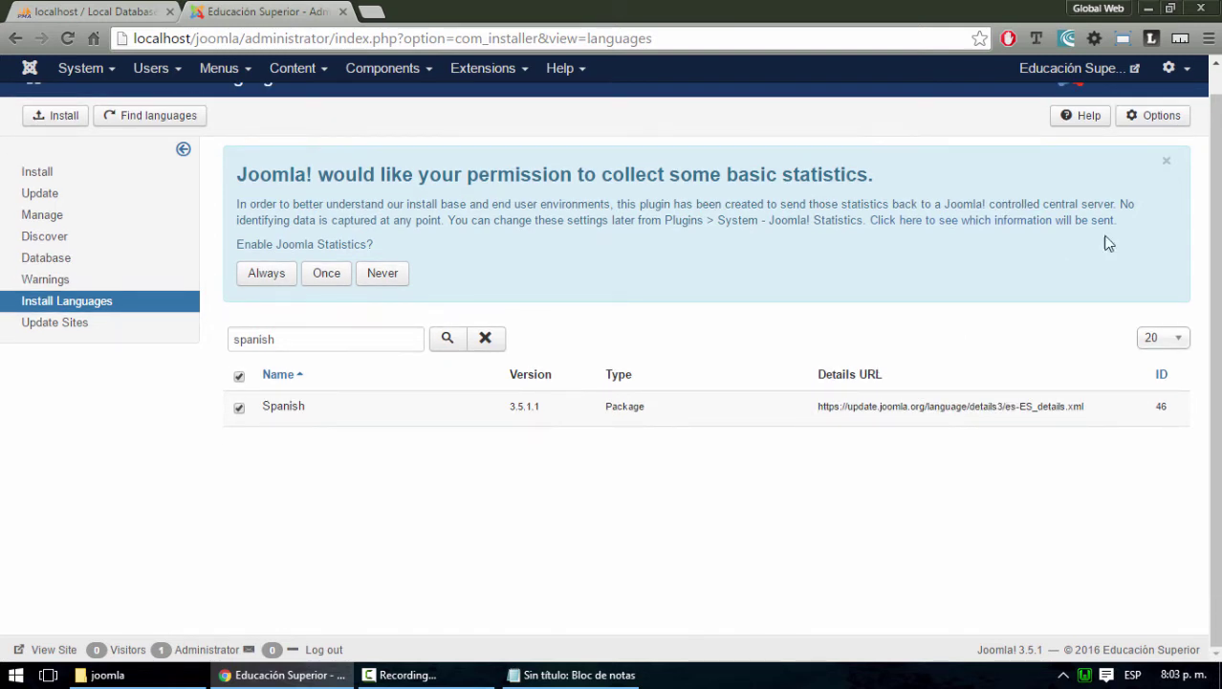
click(1167, 163)
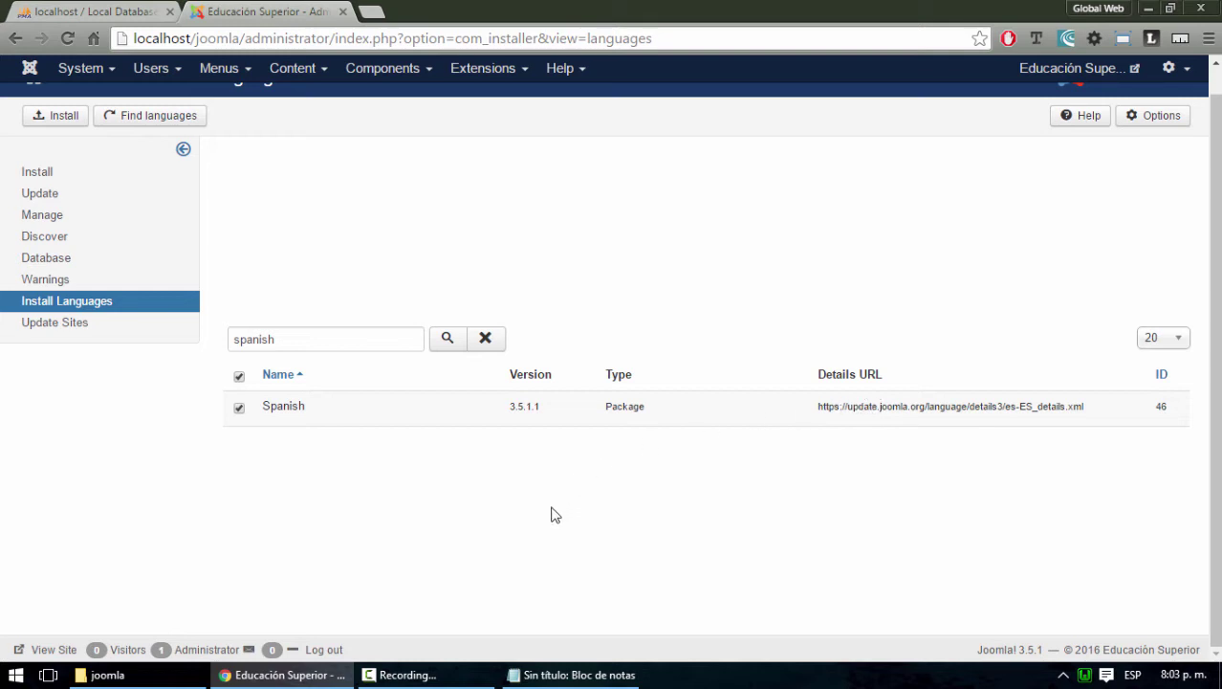
scroll(554, 515, up, 1)
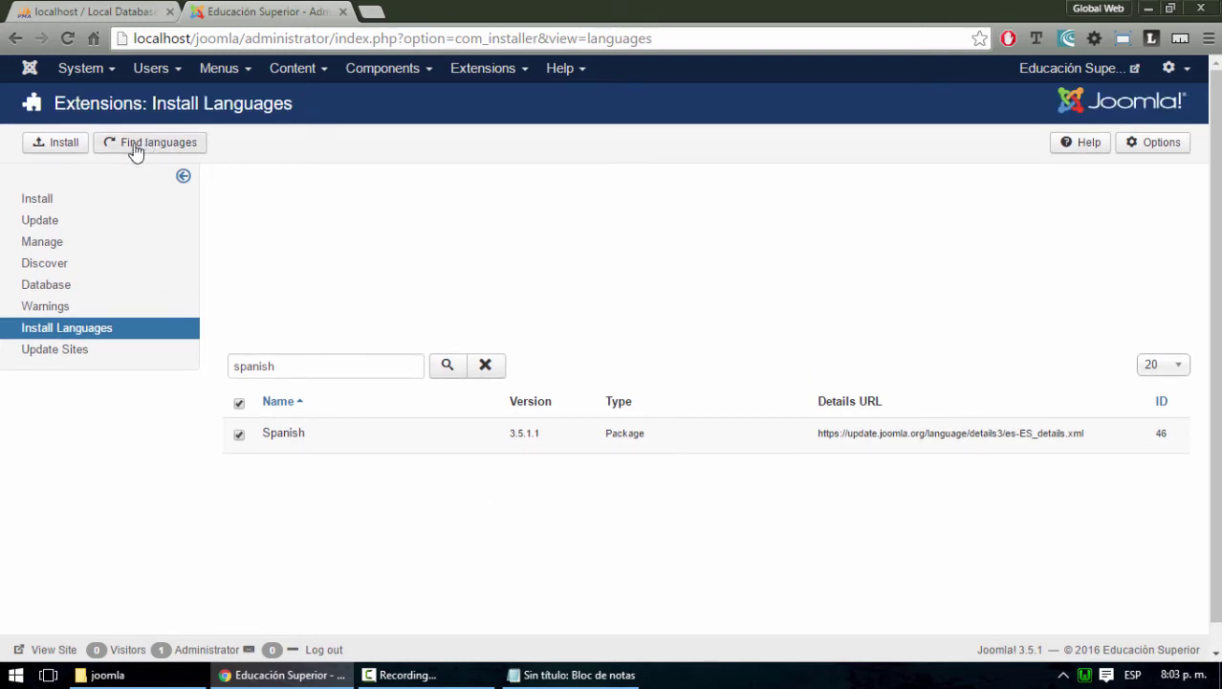
click(53, 150)
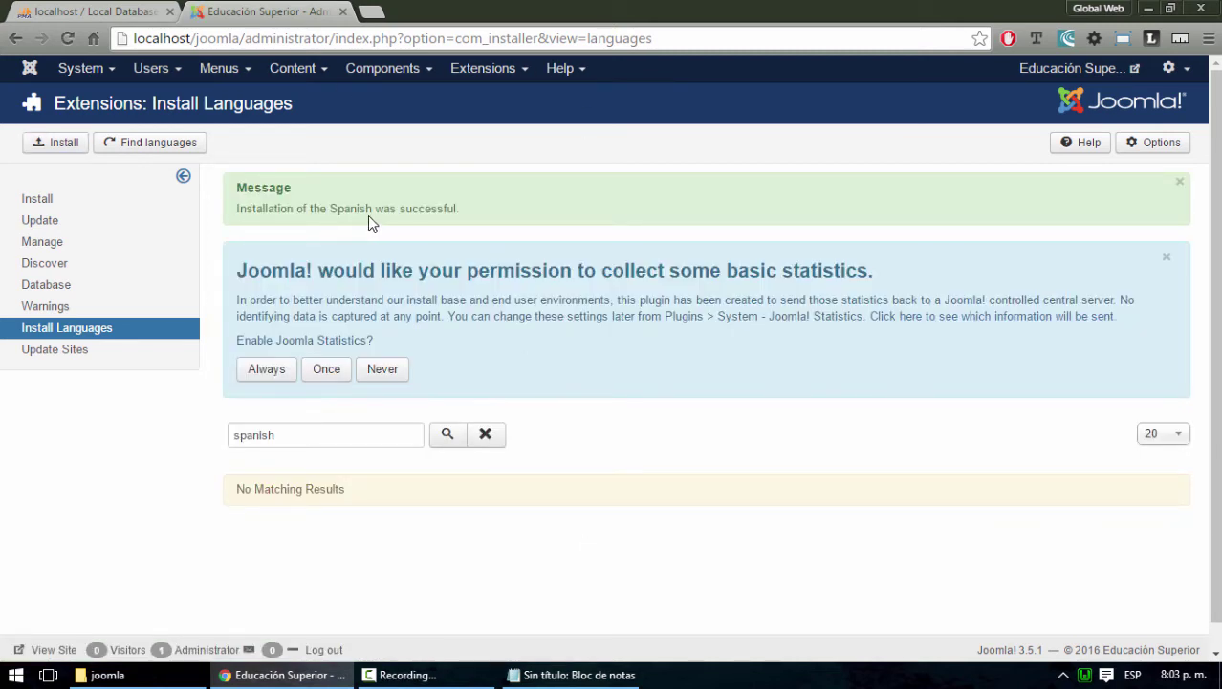
drag(456, 208, 404, 206)
click(90, 76)
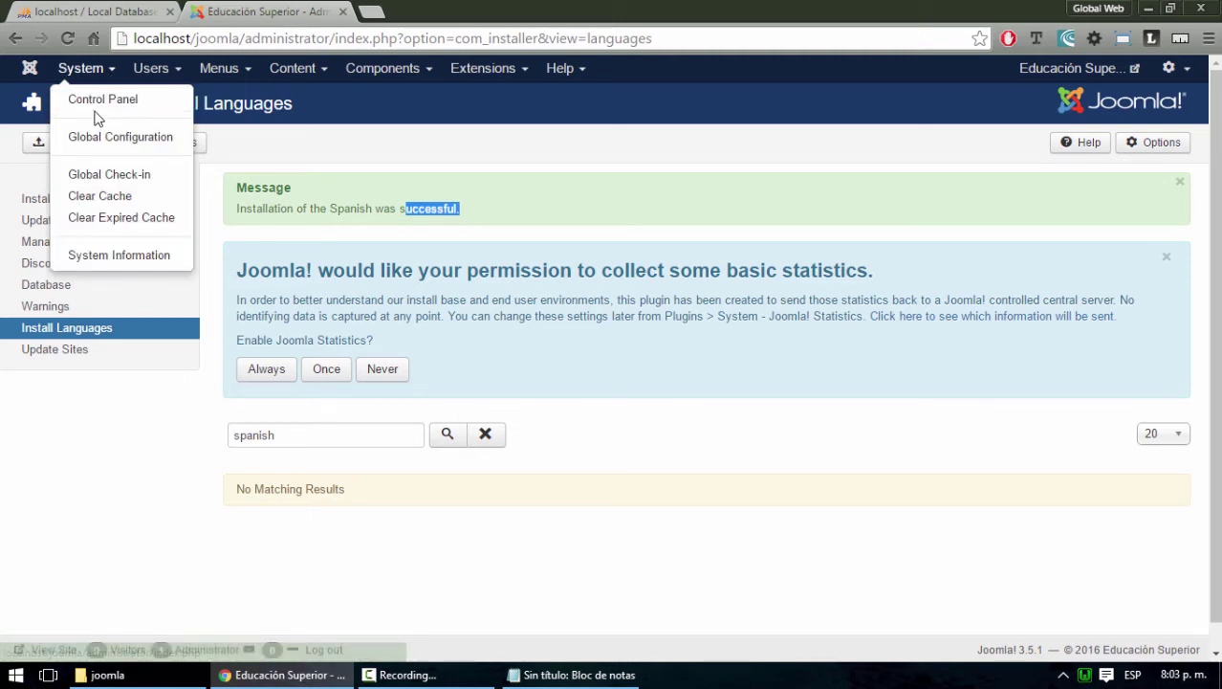
Set Spanish (español) as the default site language in the Languages manager, then log out
click(96, 101)
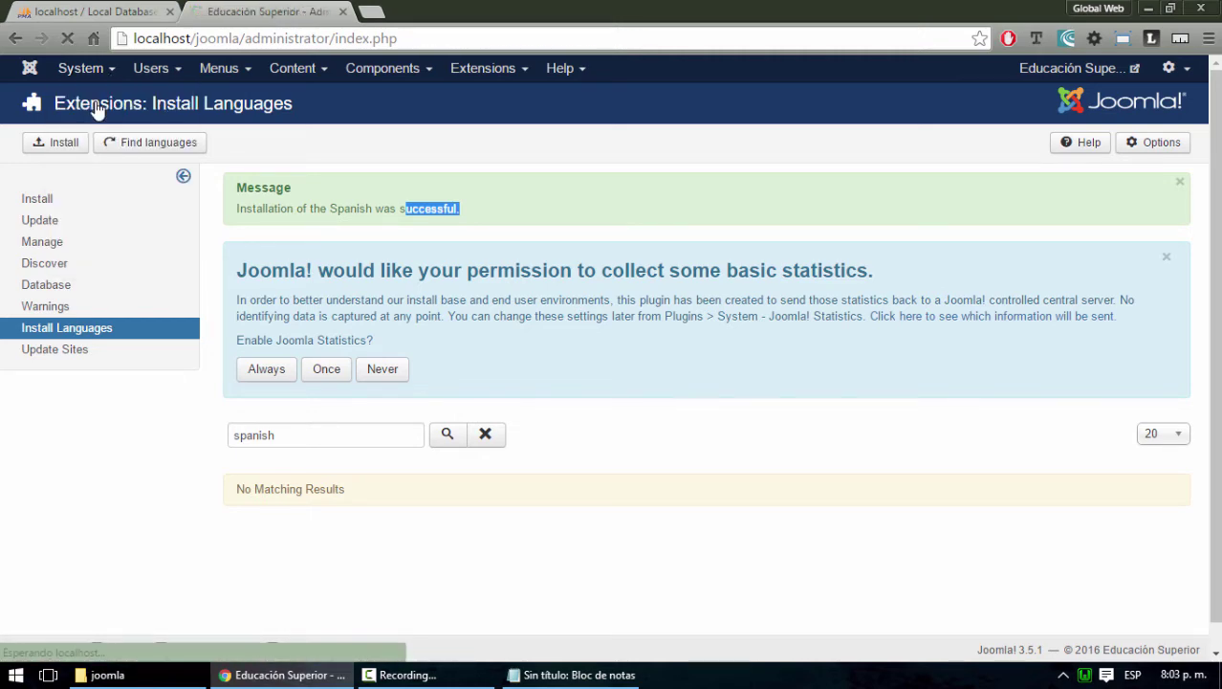
scroll(148, 442, down, 3)
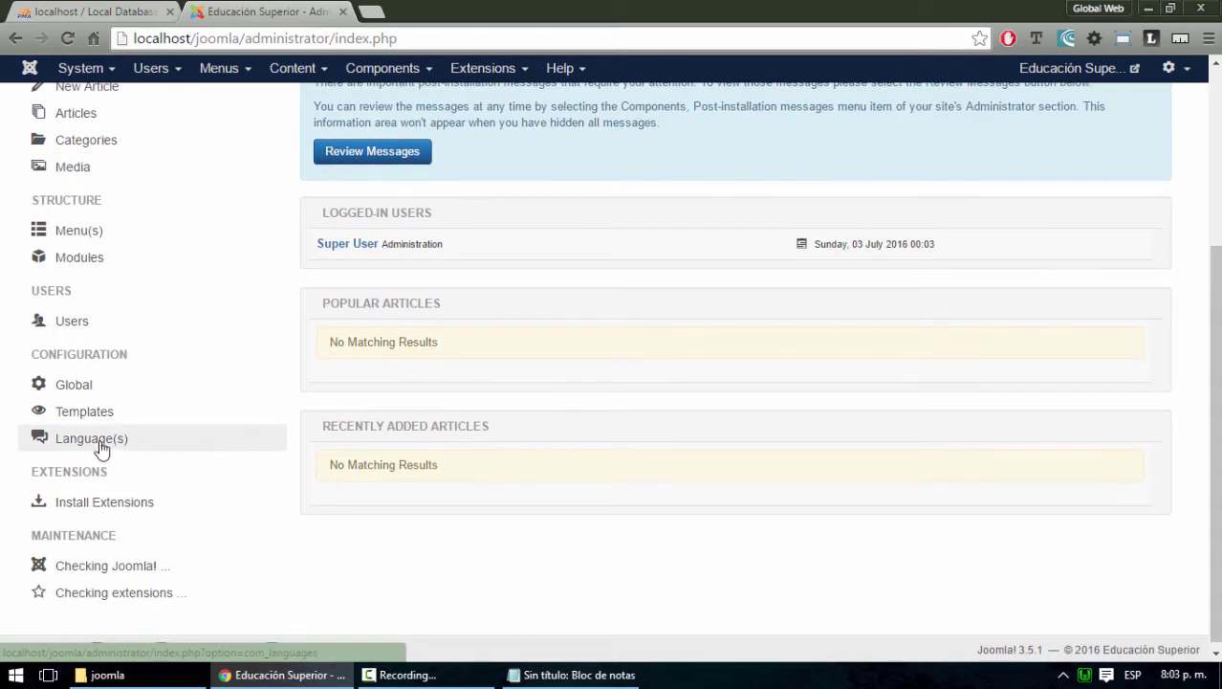
click(79, 442)
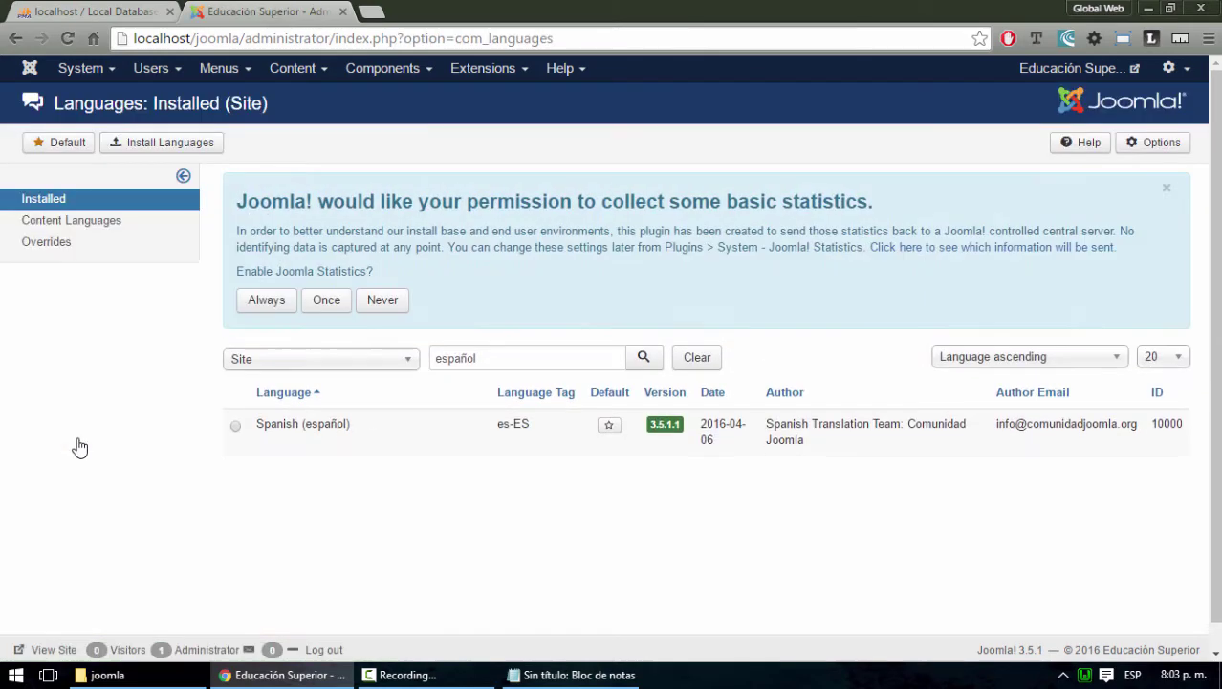
click(236, 427)
click(608, 425)
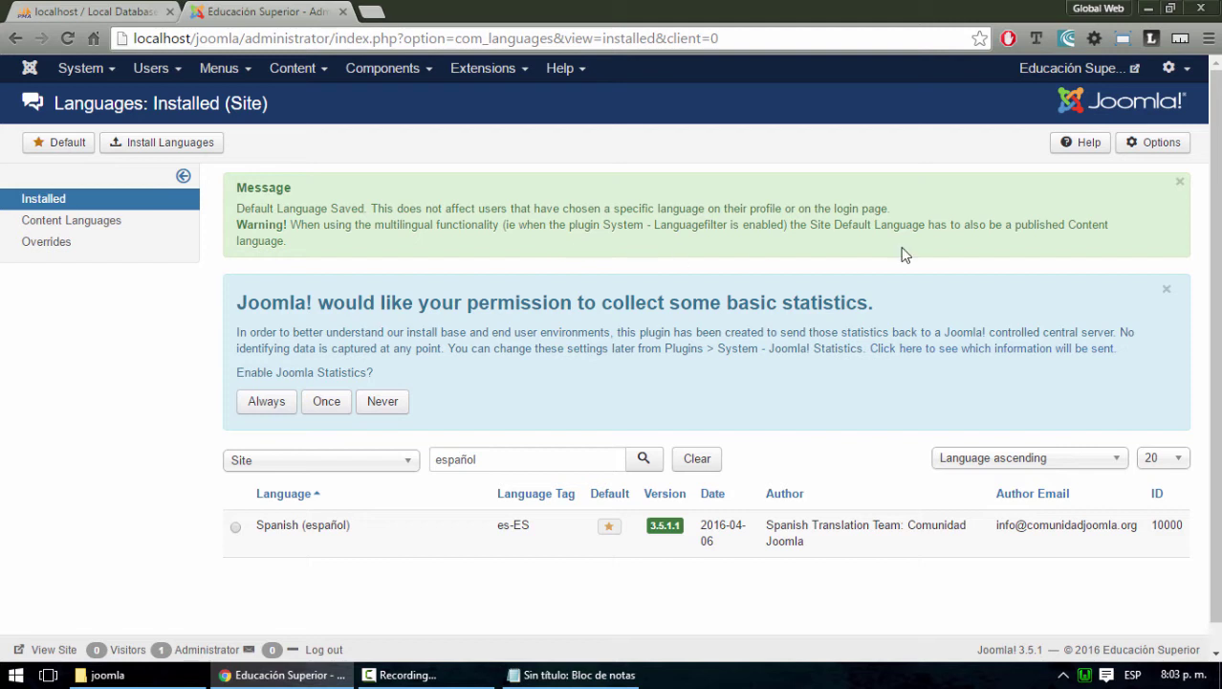
click(1173, 69)
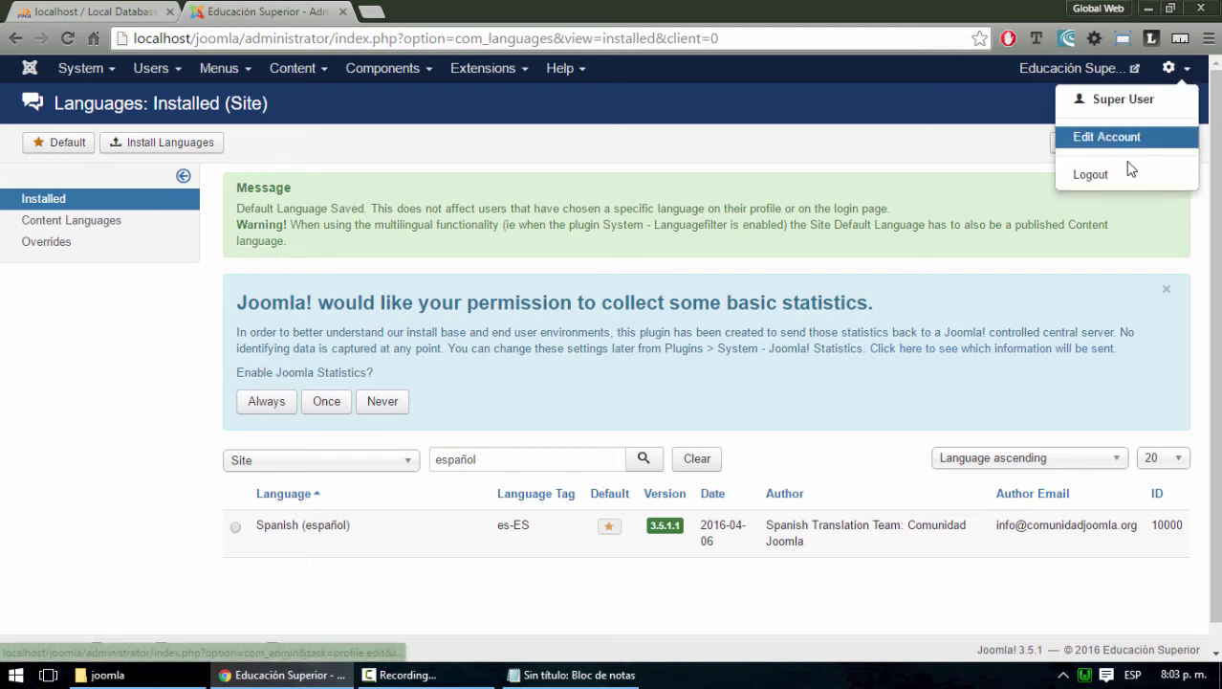
click(1091, 174)
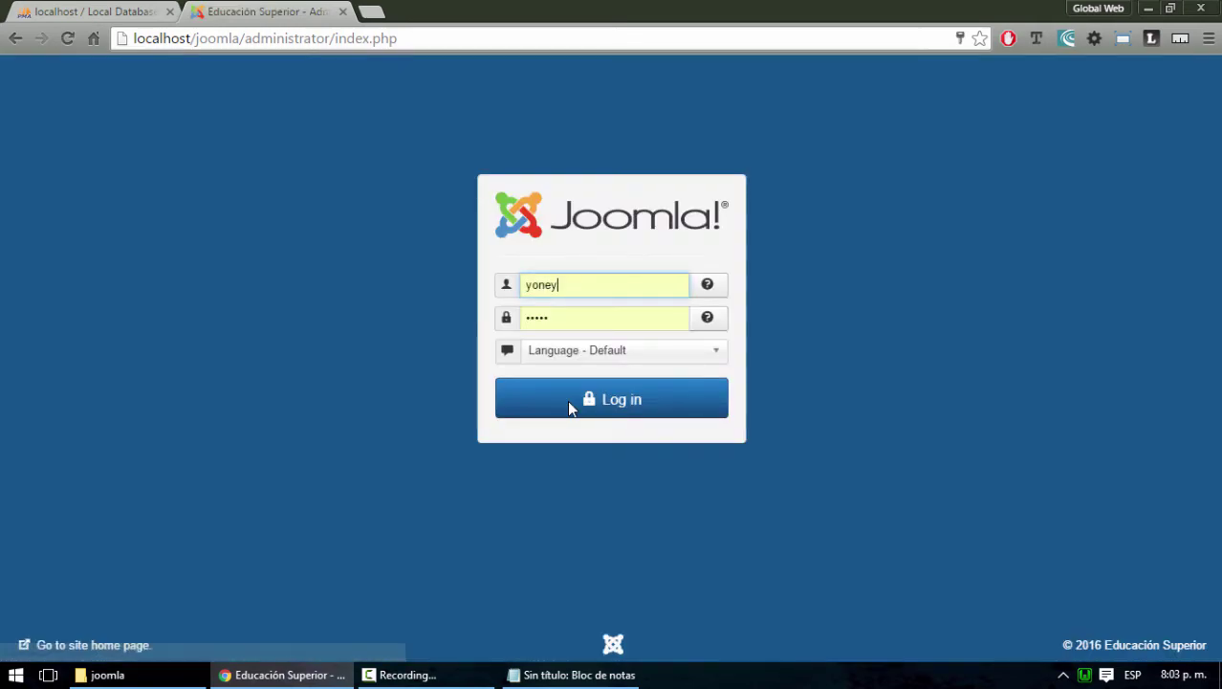
Log back into the administrator with Spanish (español) as the language and dismiss the statistics request
click(656, 359)
click(564, 419)
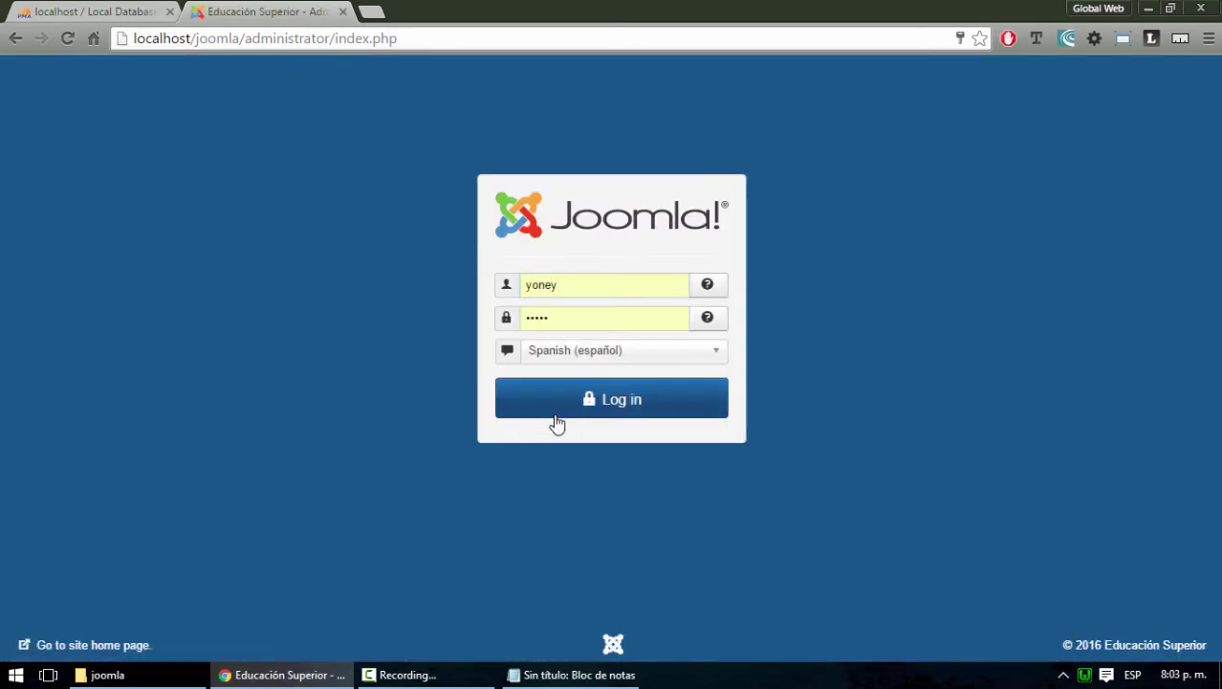
click(597, 401)
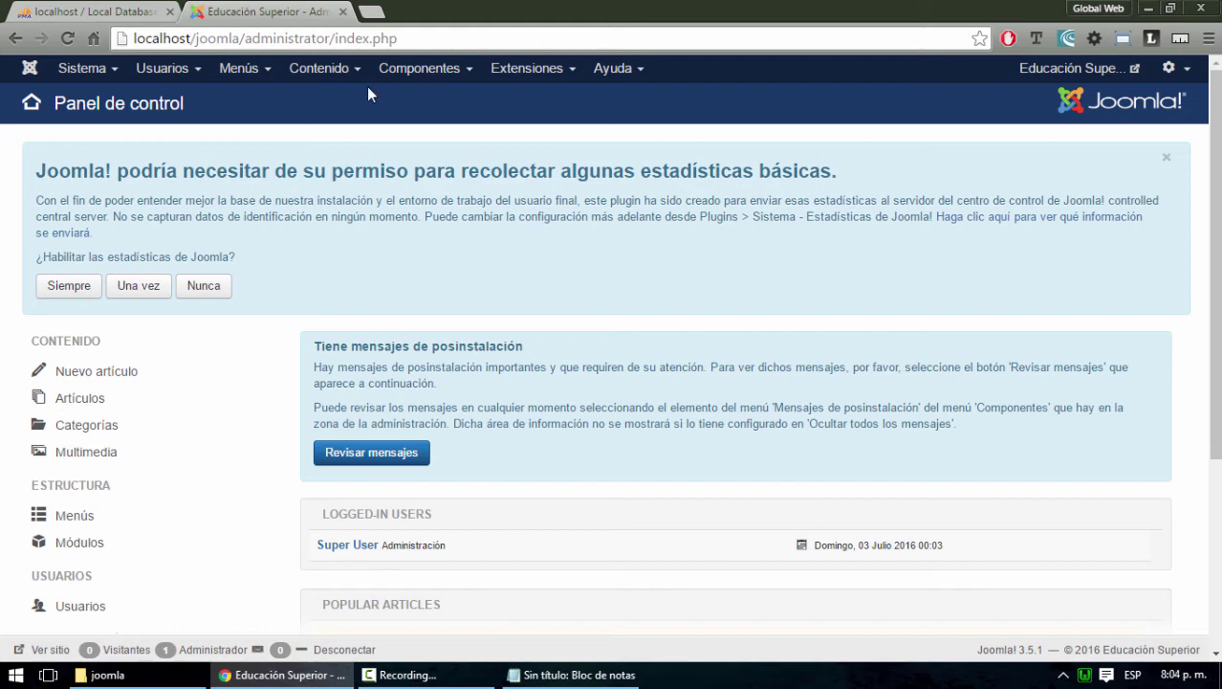
click(1166, 157)
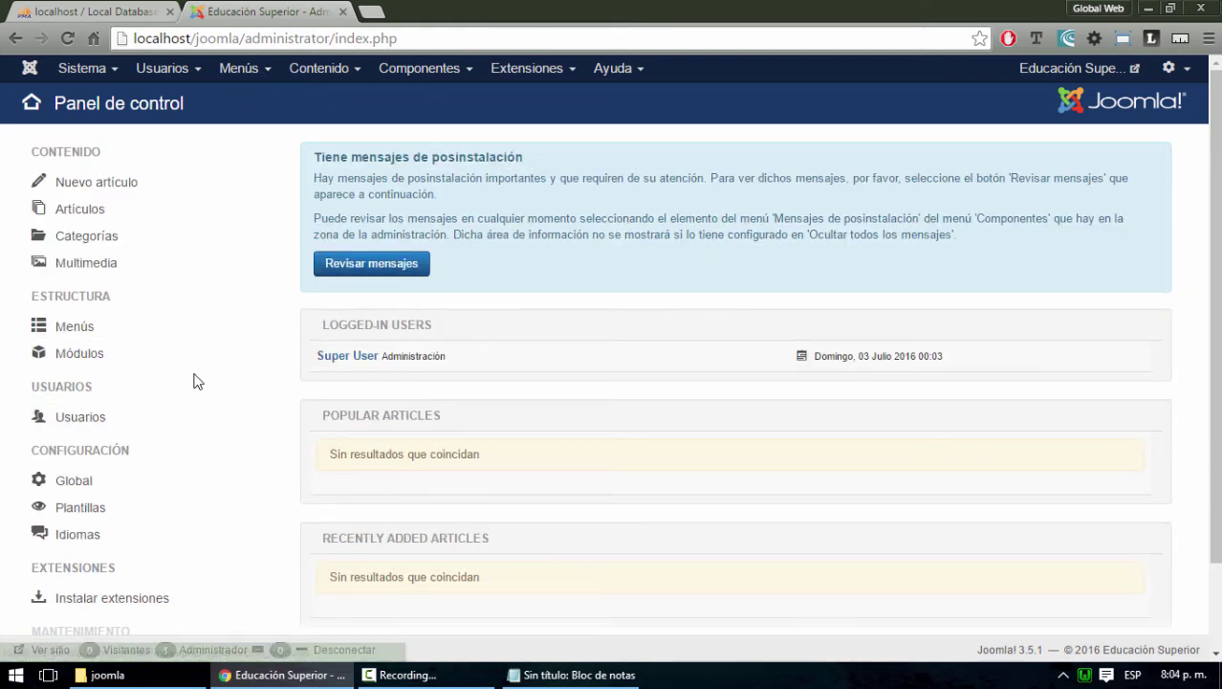
scroll(194, 381, down, 2)
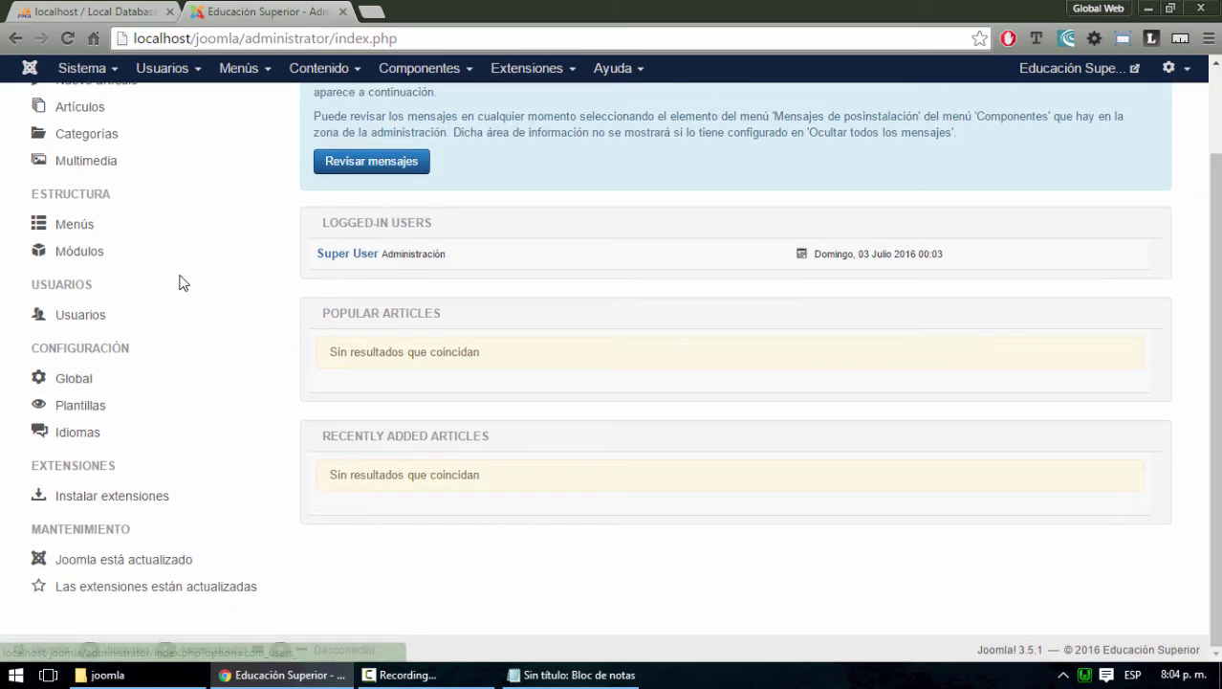
scroll(208, 381, up, 2)
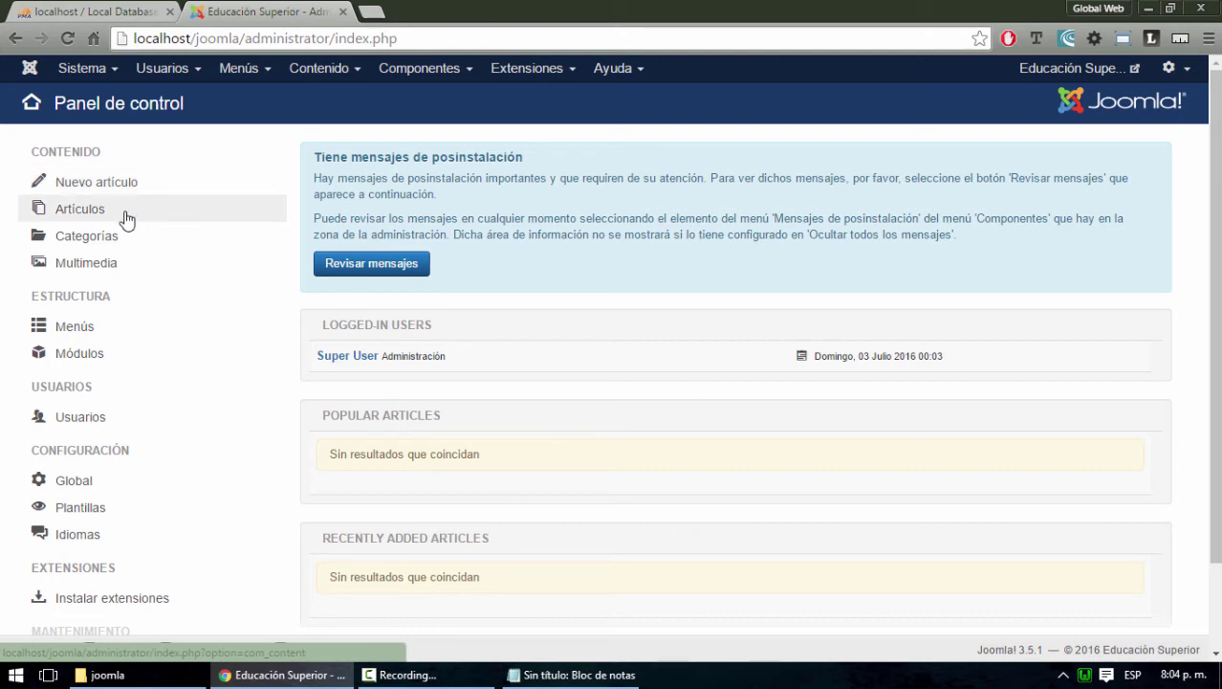
scroll(105, 461, down, 2)
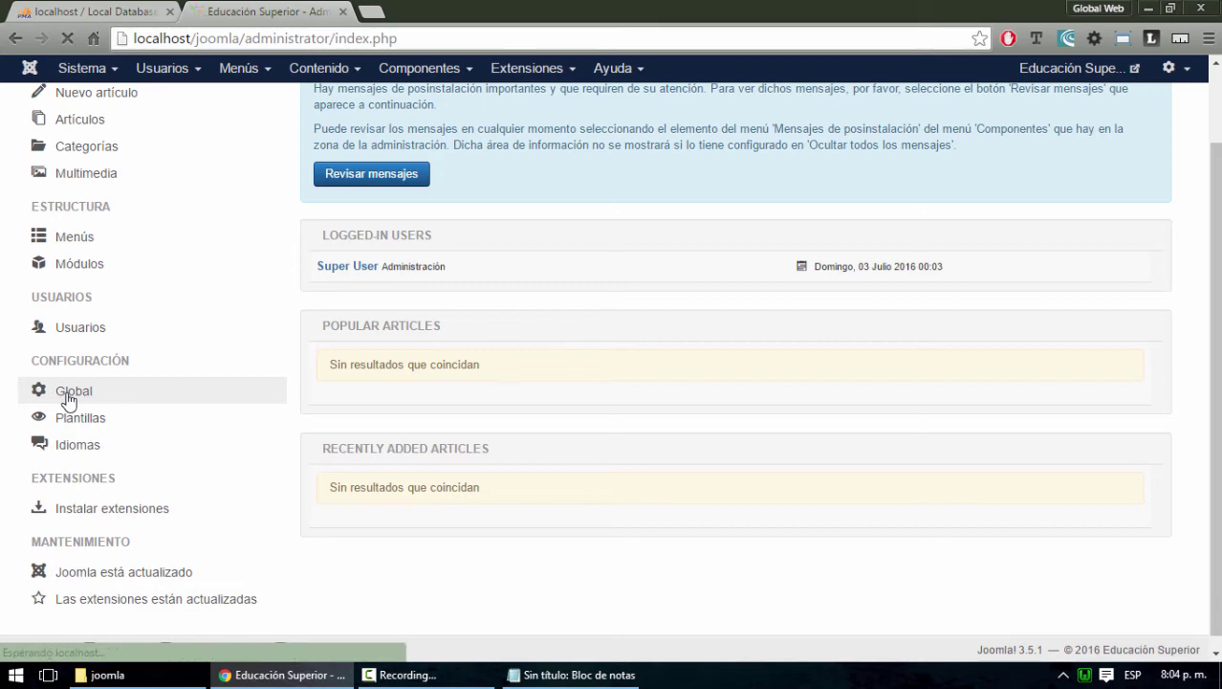
click(105, 395)
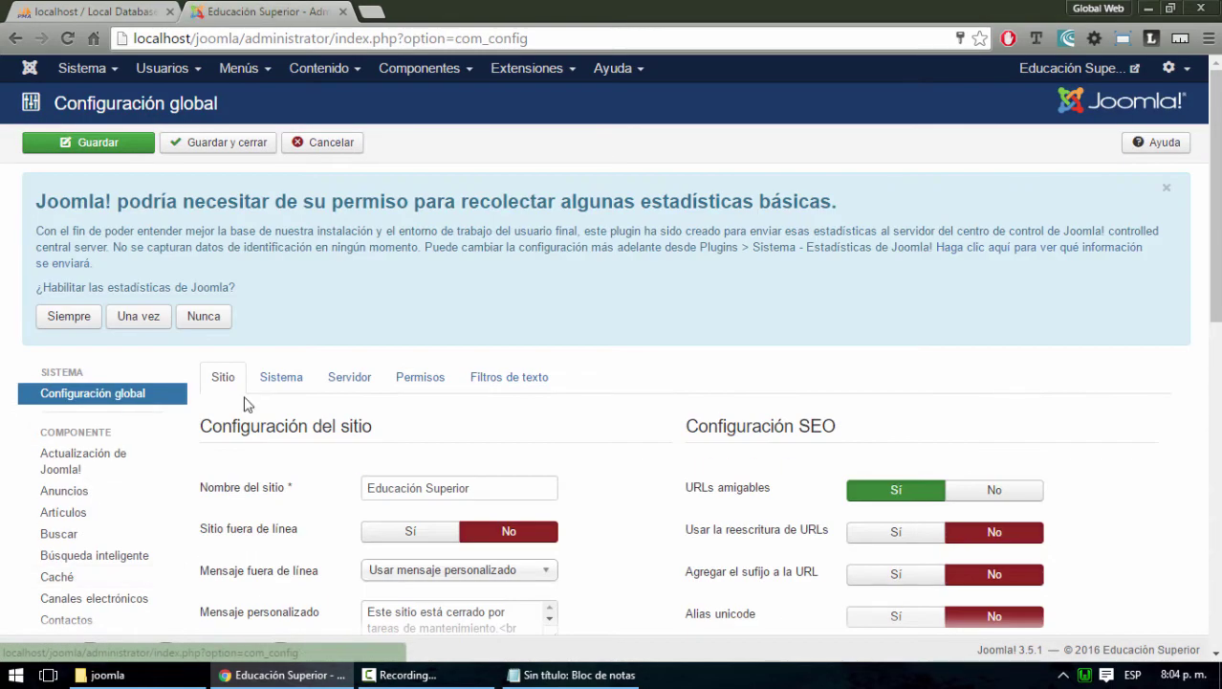
Scroll through the Configuración global settings, then close the Joomla administrator tab
scroll(1084, 363, down, 5)
scroll(1084, 365, down, 4)
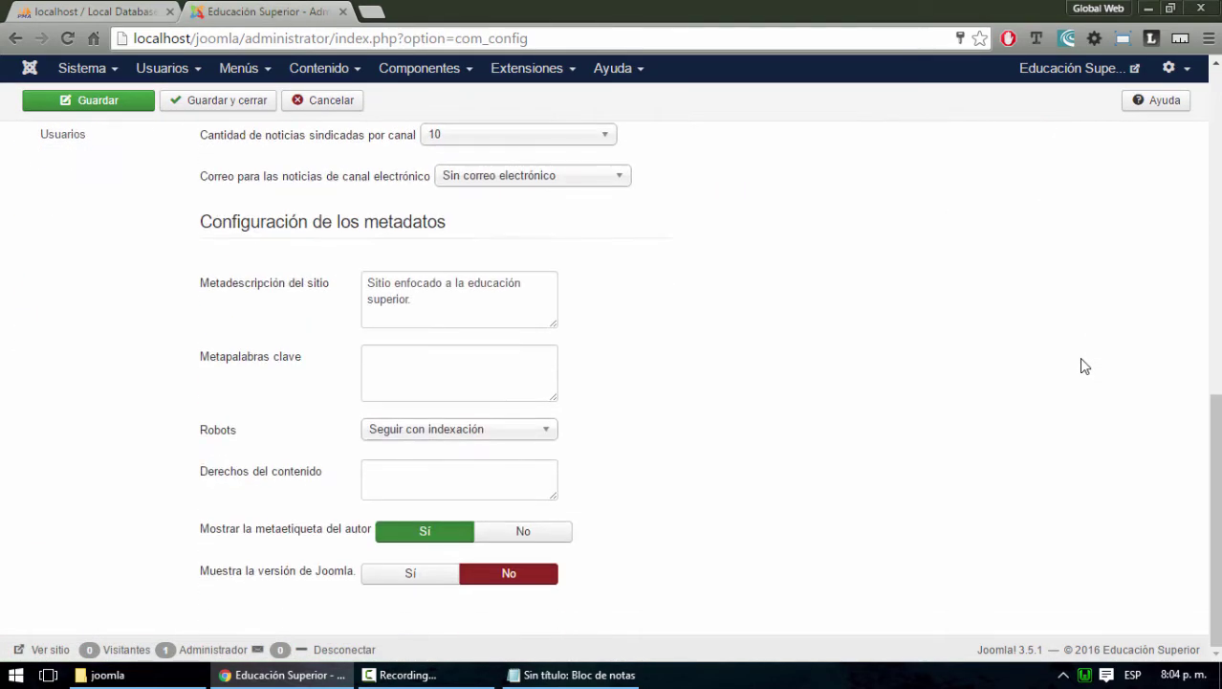
scroll(1083, 365, up, 8)
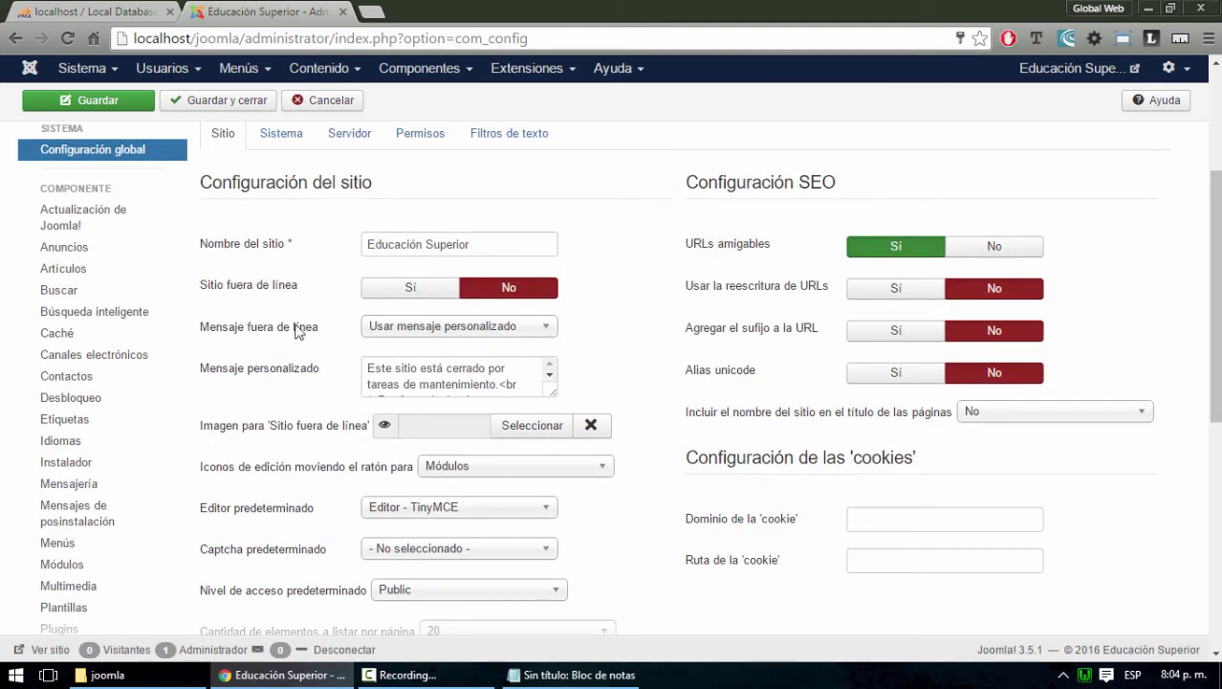
scroll(280, 365, down, 1)
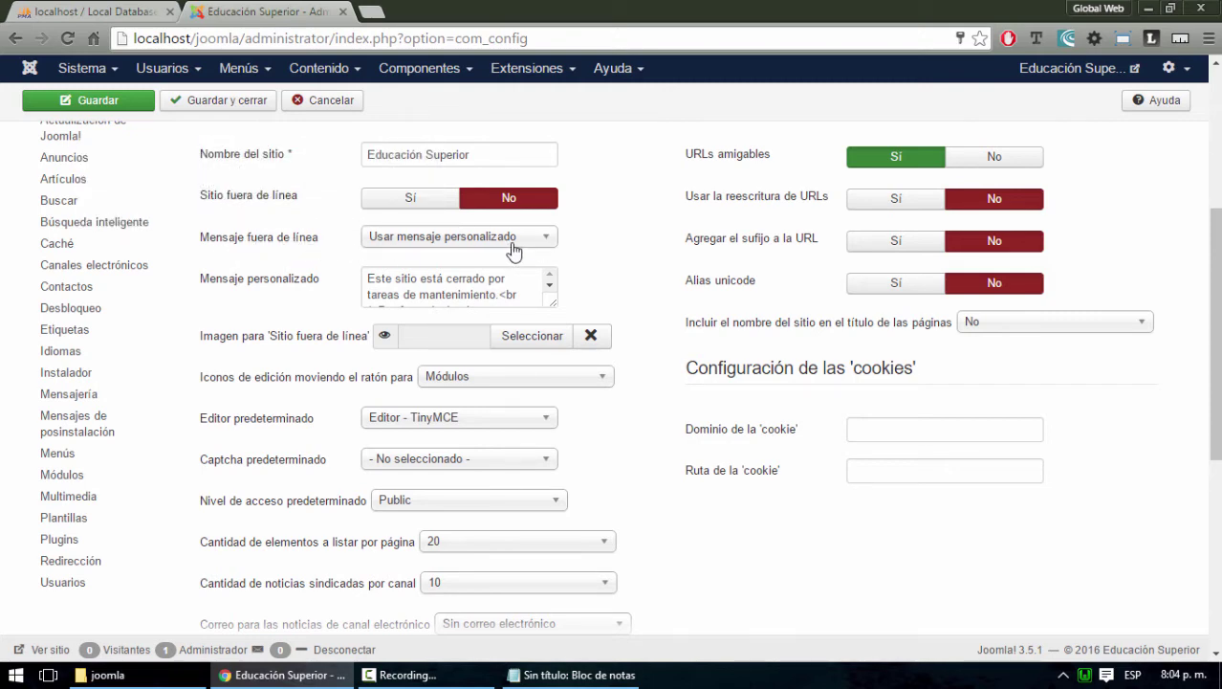
scroll(494, 216, down, 2)
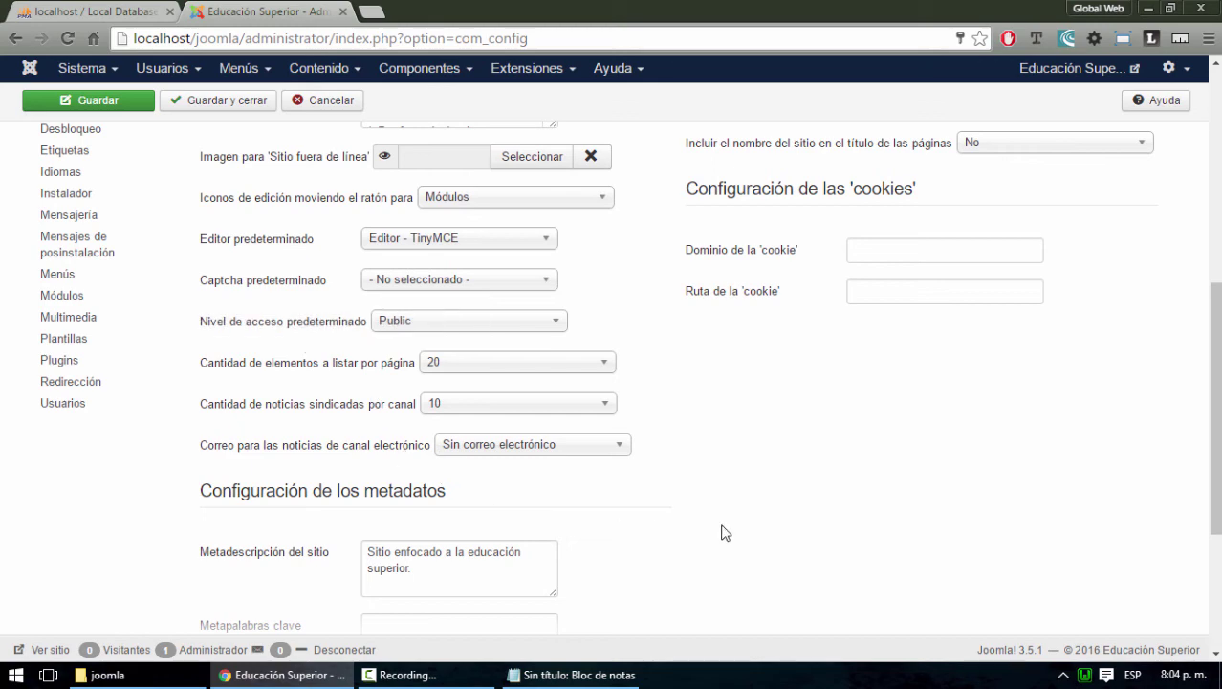
scroll(762, 481, up, 6)
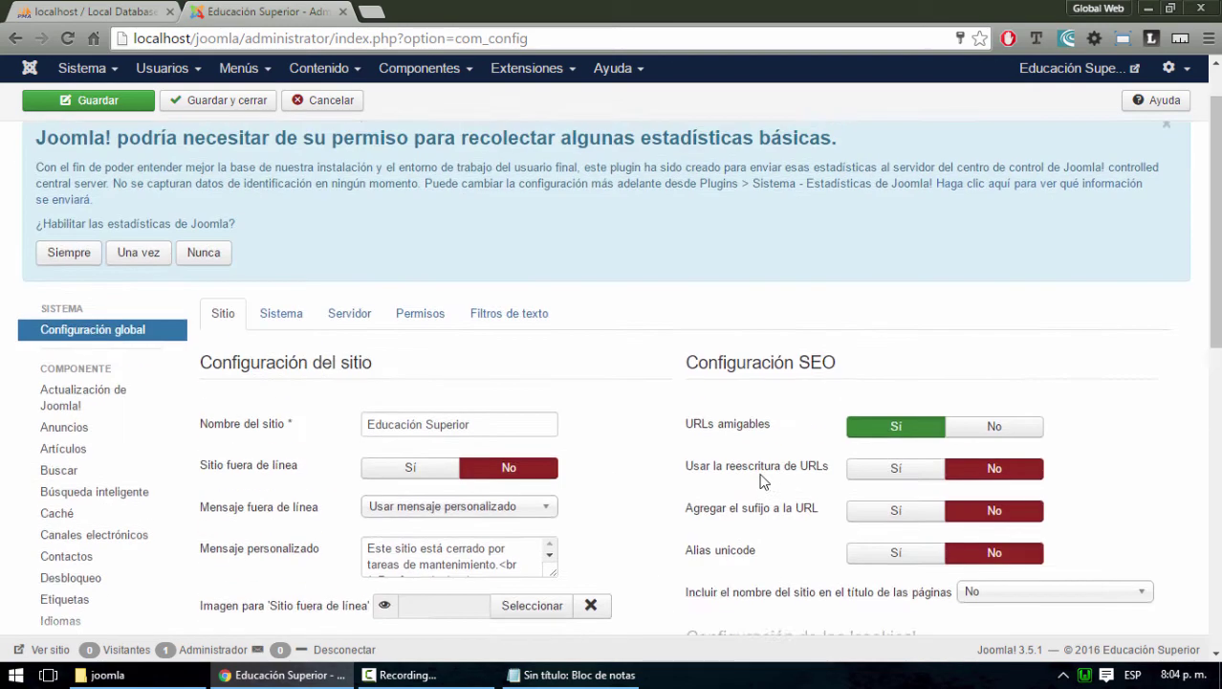
click(343, 12)
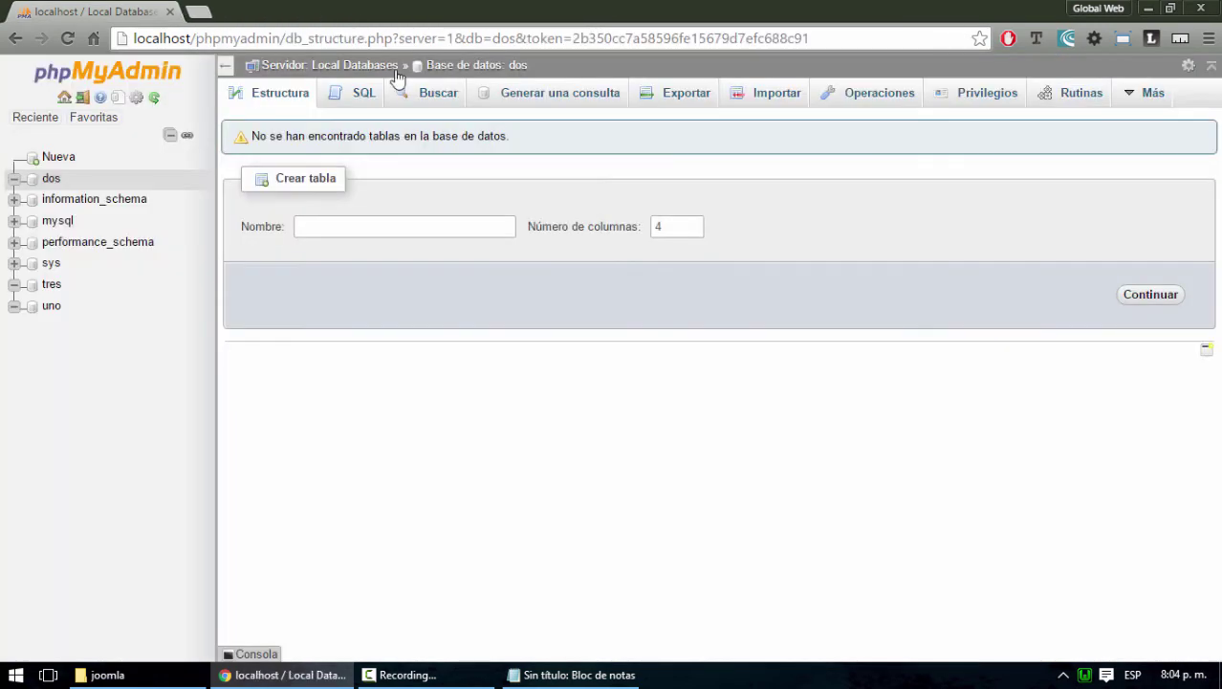
Create a drupal folder in C:\wamp\www and paste drupal-8.1.3.zip into it
click(1150, 8)
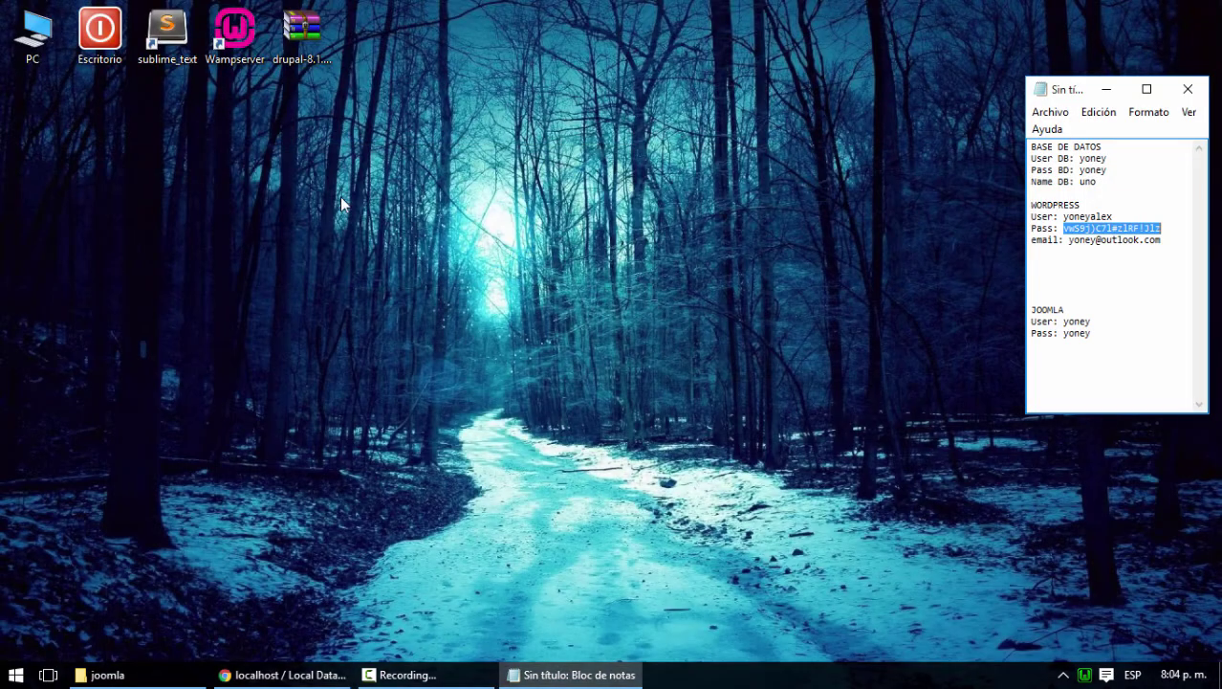
click(285, 38)
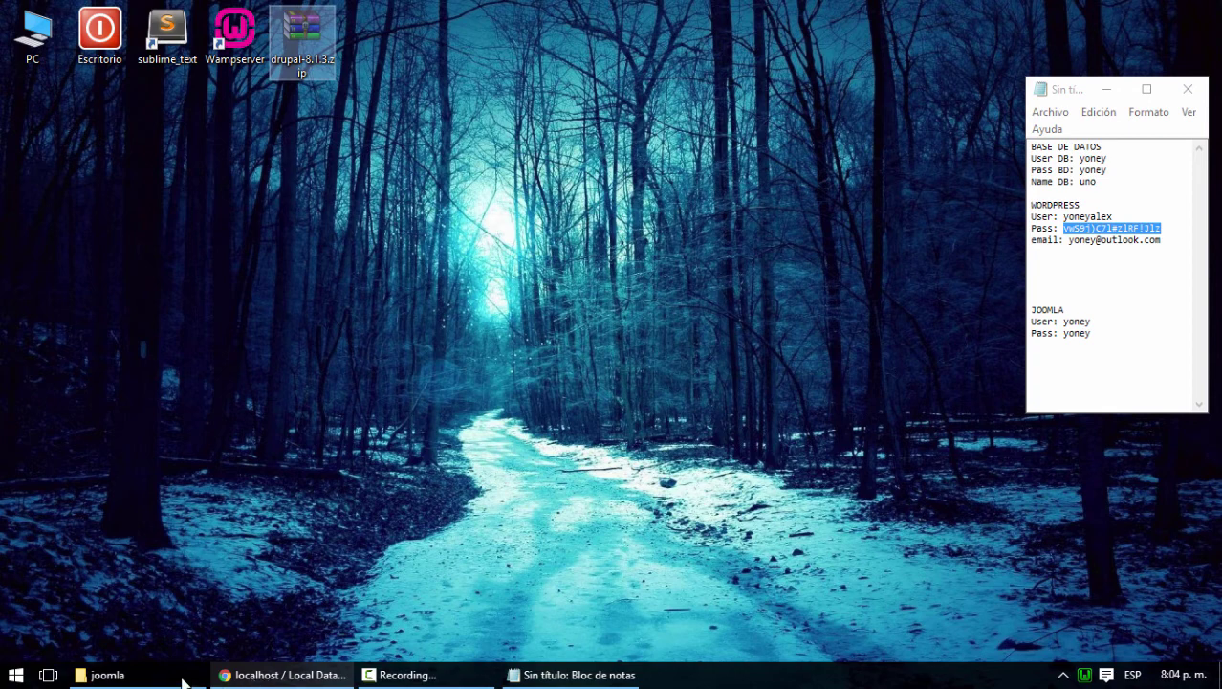
click(153, 673)
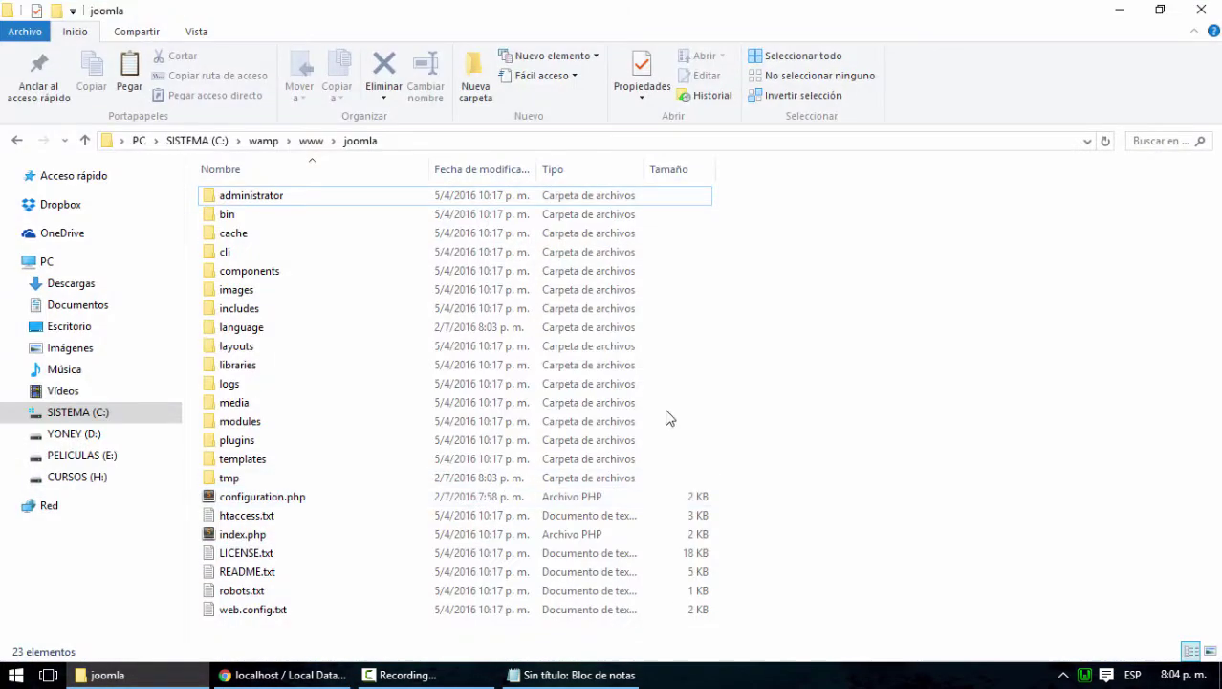
click(311, 144)
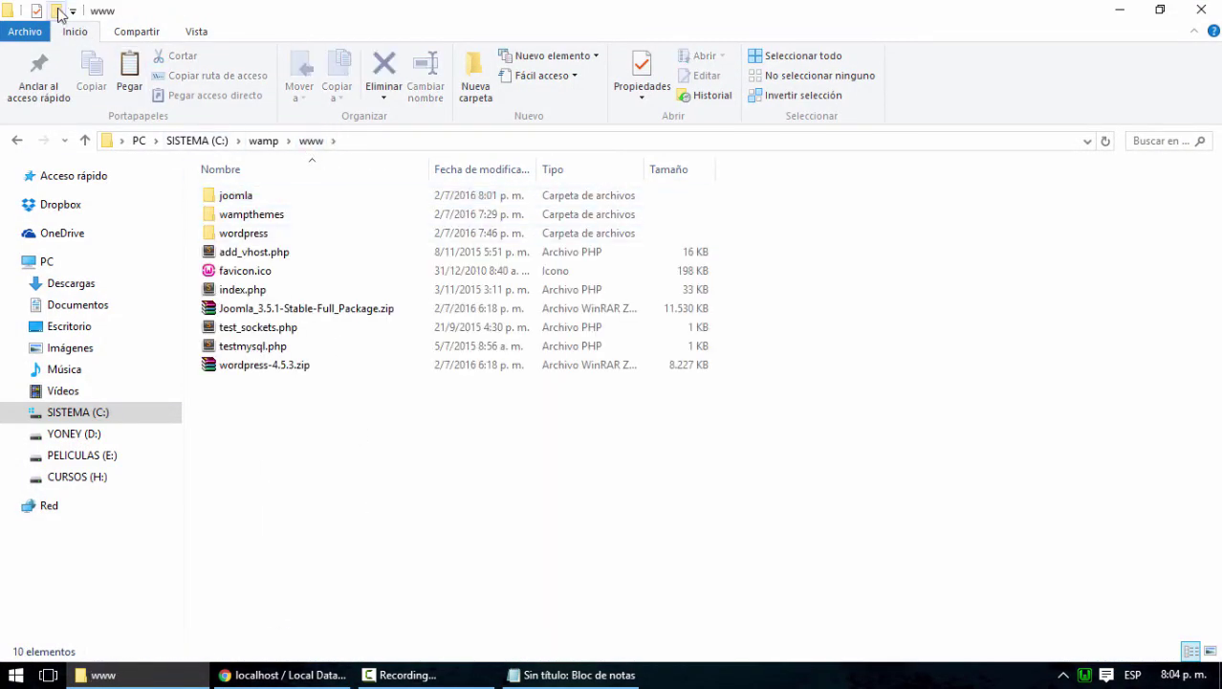
click(56, 10)
text(drupa)
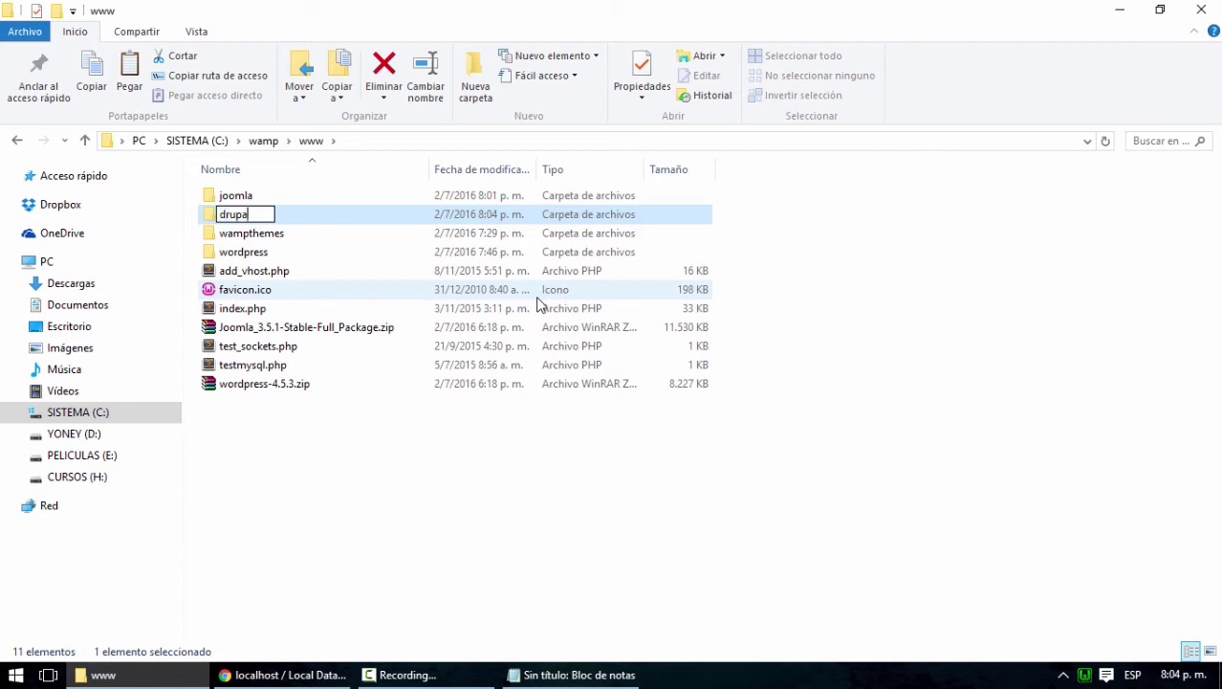
text(l)
key(Return)
key(Return)
key(ctrl+v)
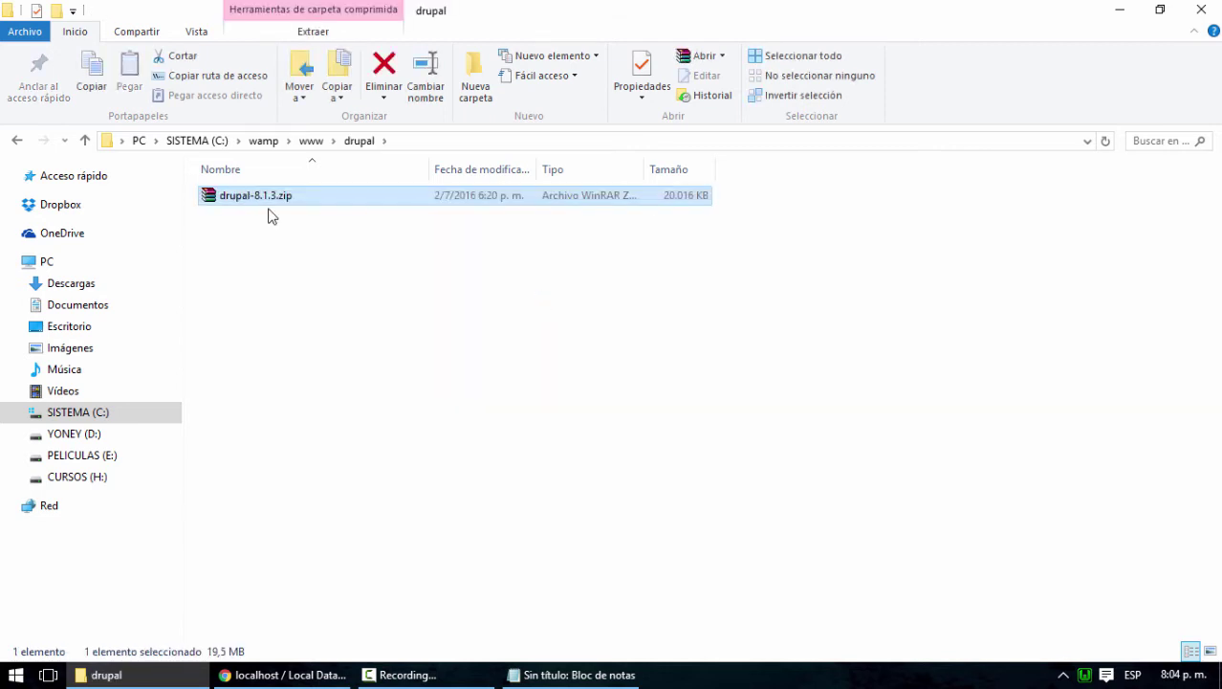
Move drupal-8.1.3.zip up into www and delete the drupal folder
right_click(262, 202)
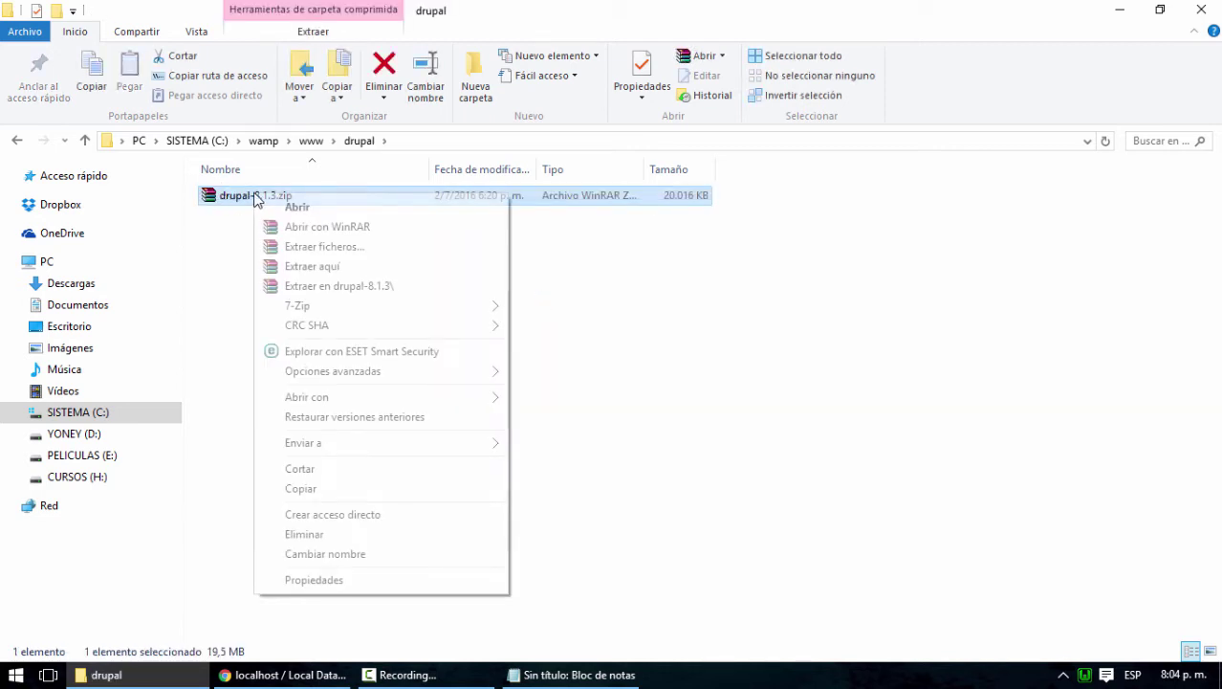
click(720, 354)
click(308, 231)
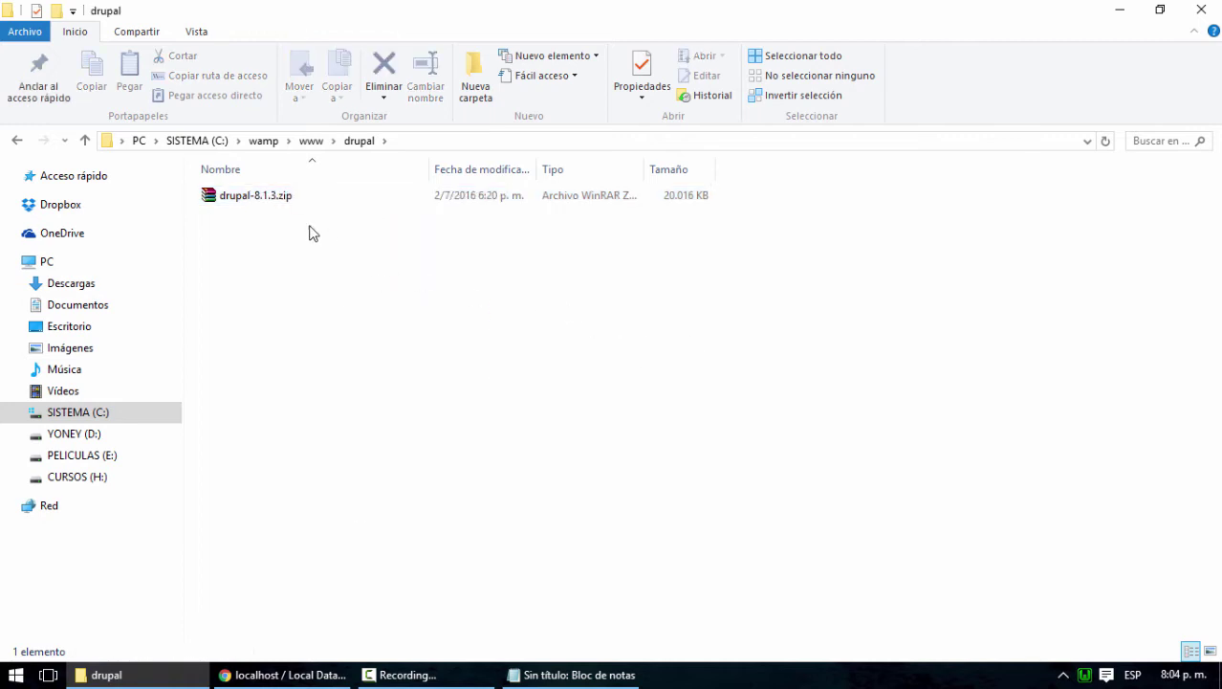
double_click(246, 199)
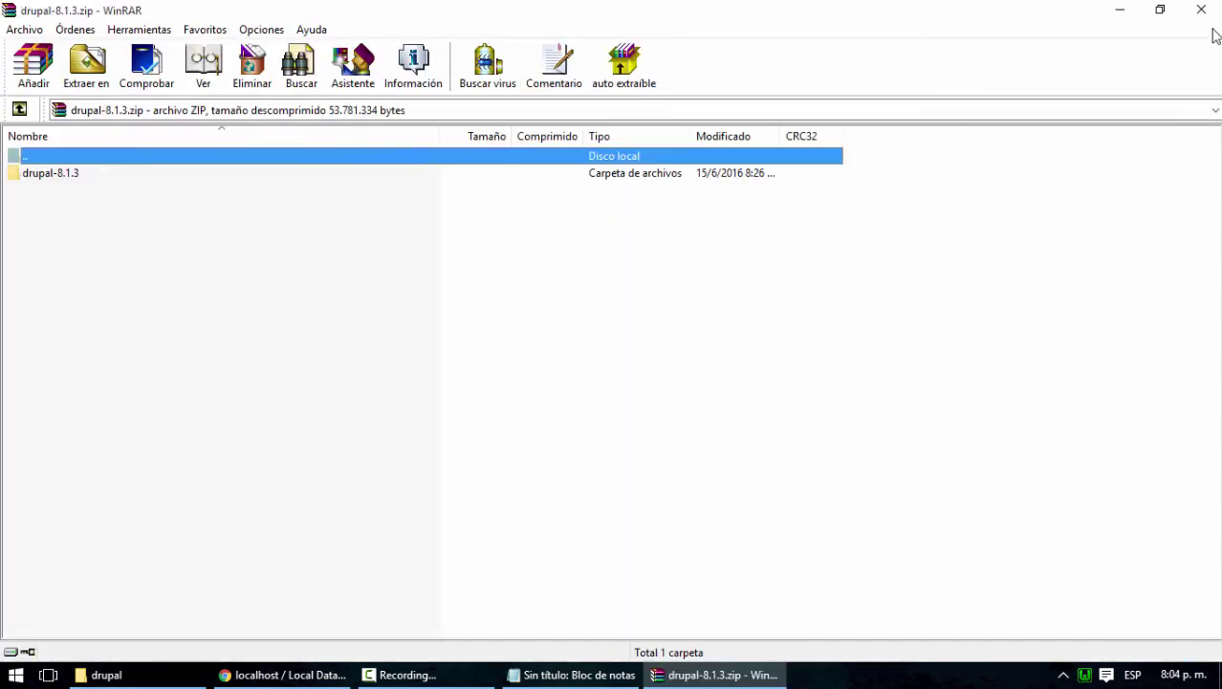
click(1201, 9)
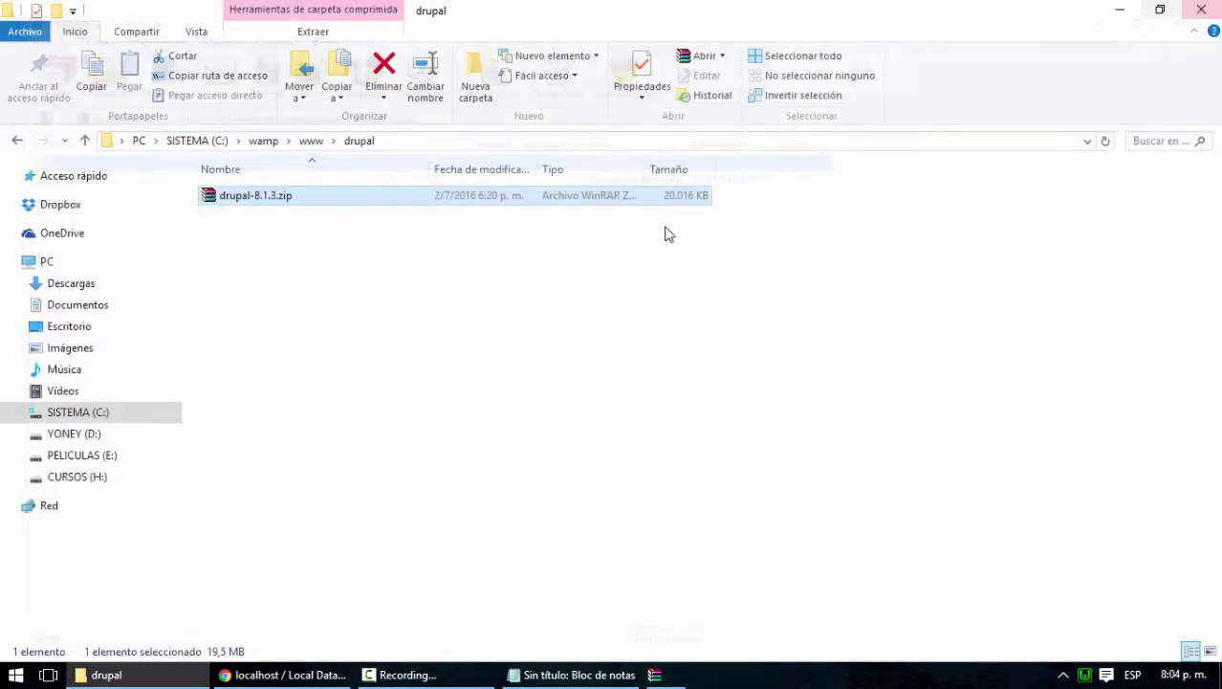
click(311, 141)
click(372, 467)
key(ctrl+v)
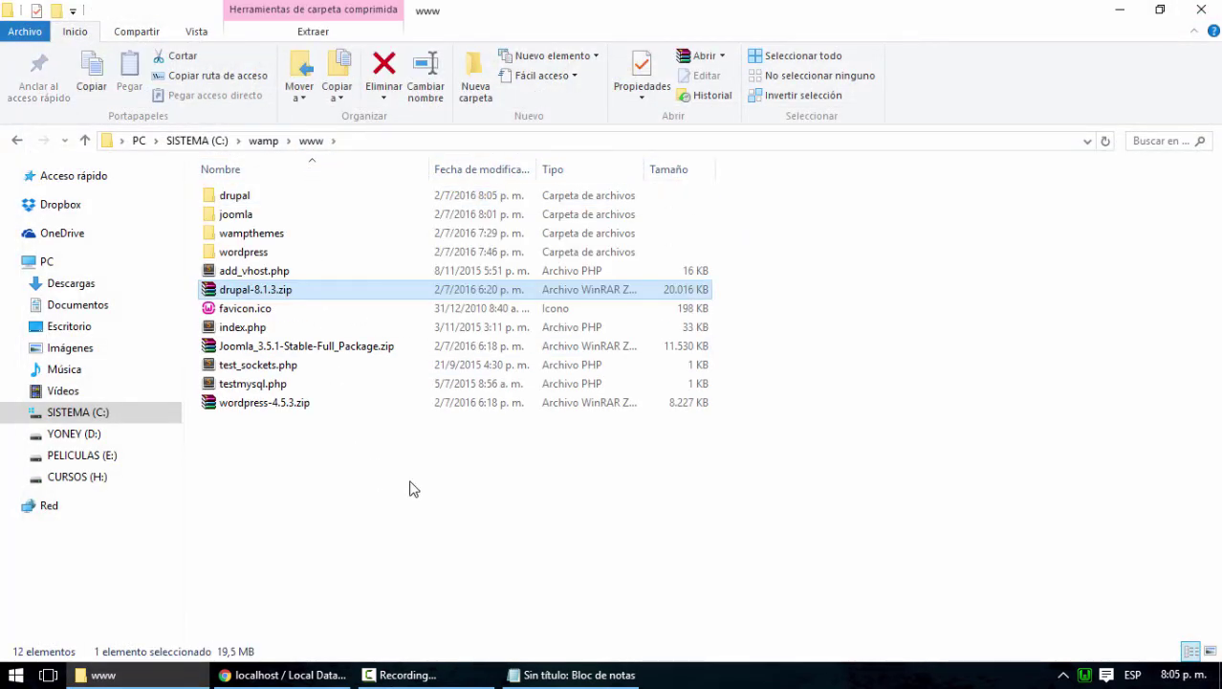
click(242, 200)
key(Delete)
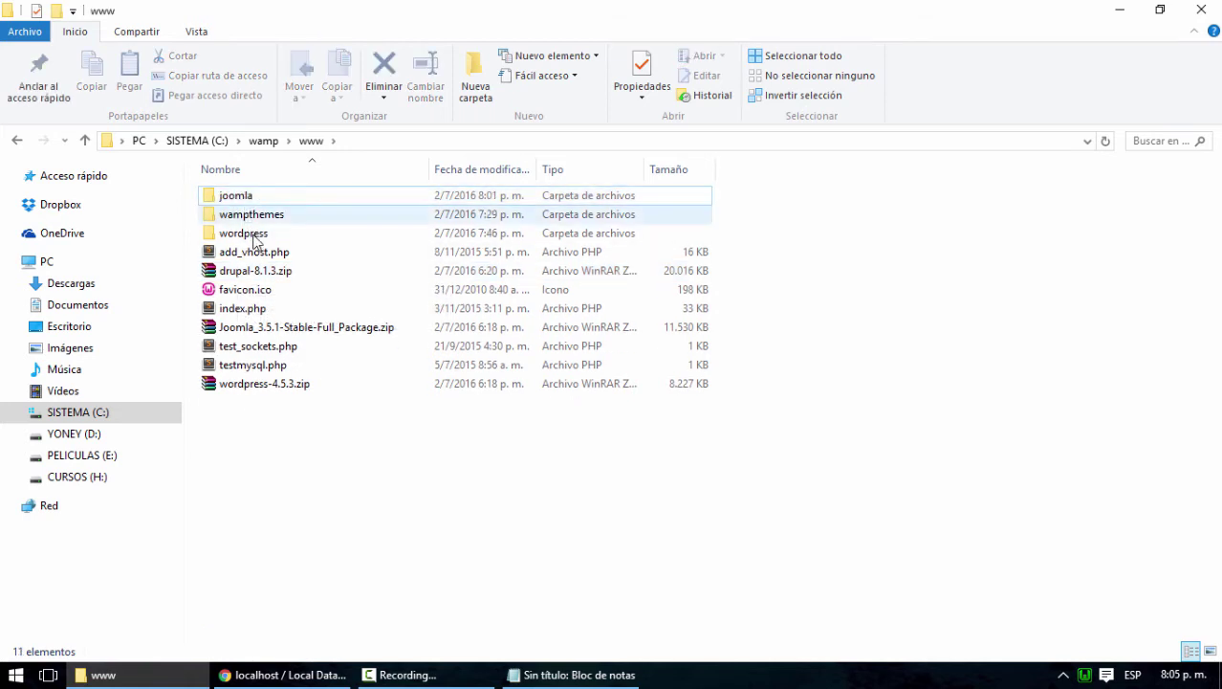
click(257, 278)
right_click(258, 275)
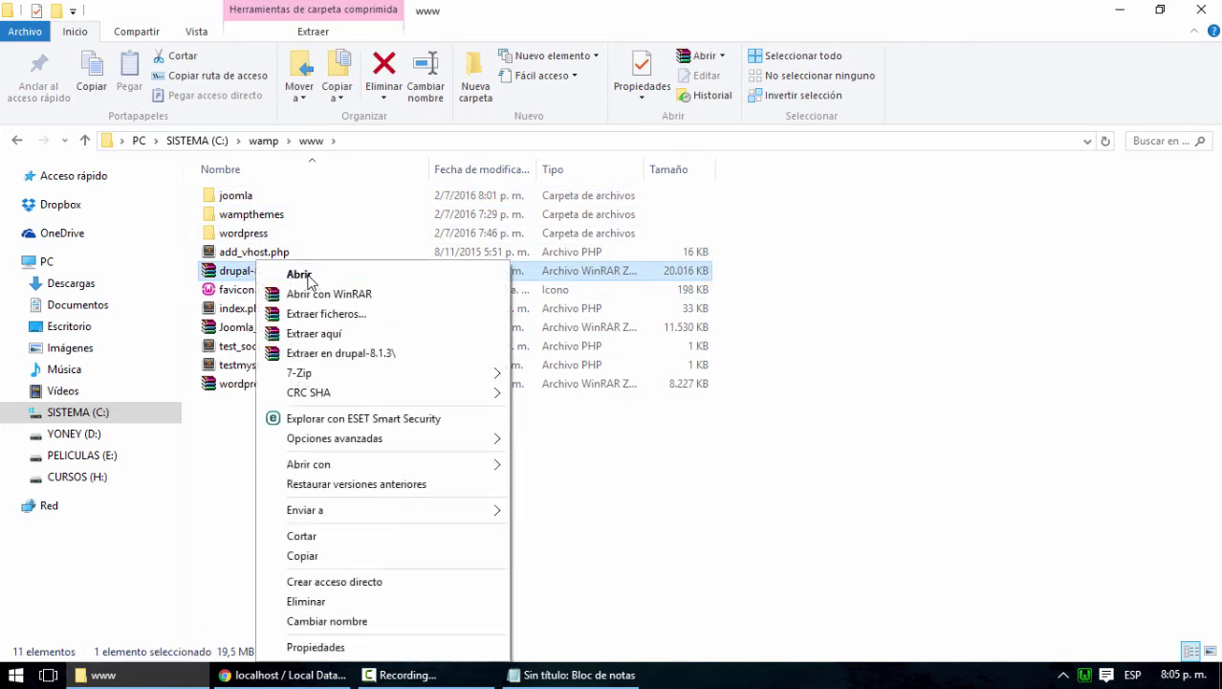
click(319, 331)
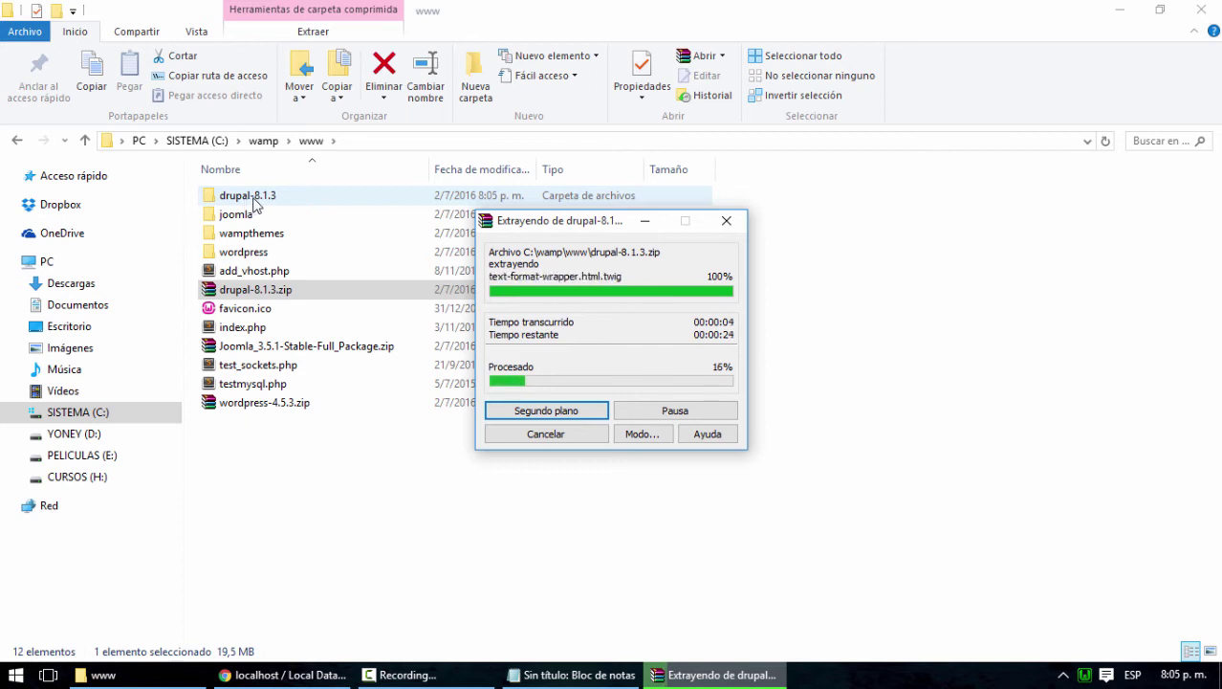
right_click(239, 292)
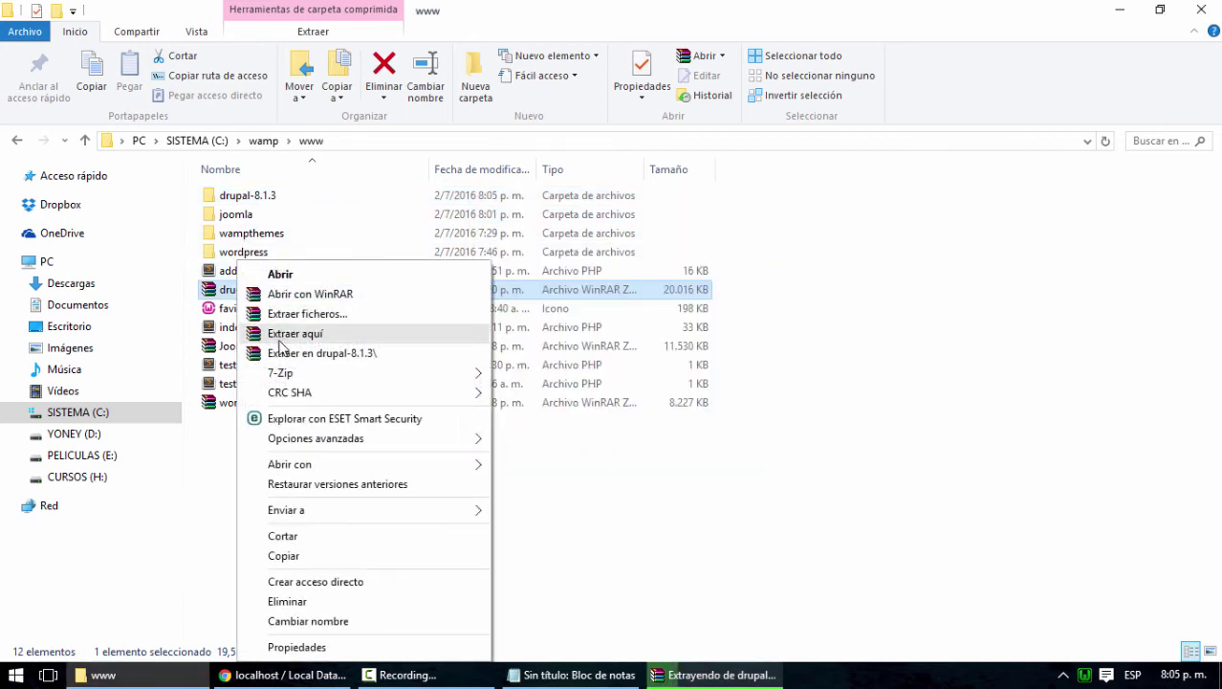
click(685, 547)
click(703, 675)
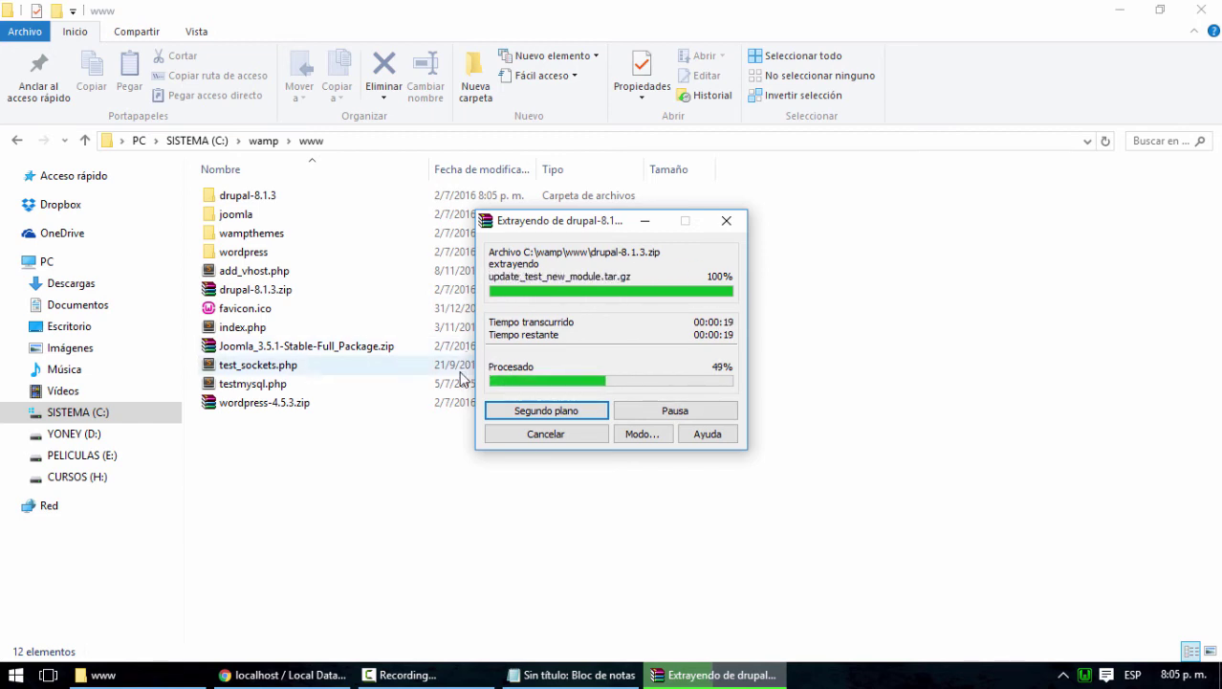
drag(593, 232, 873, 263)
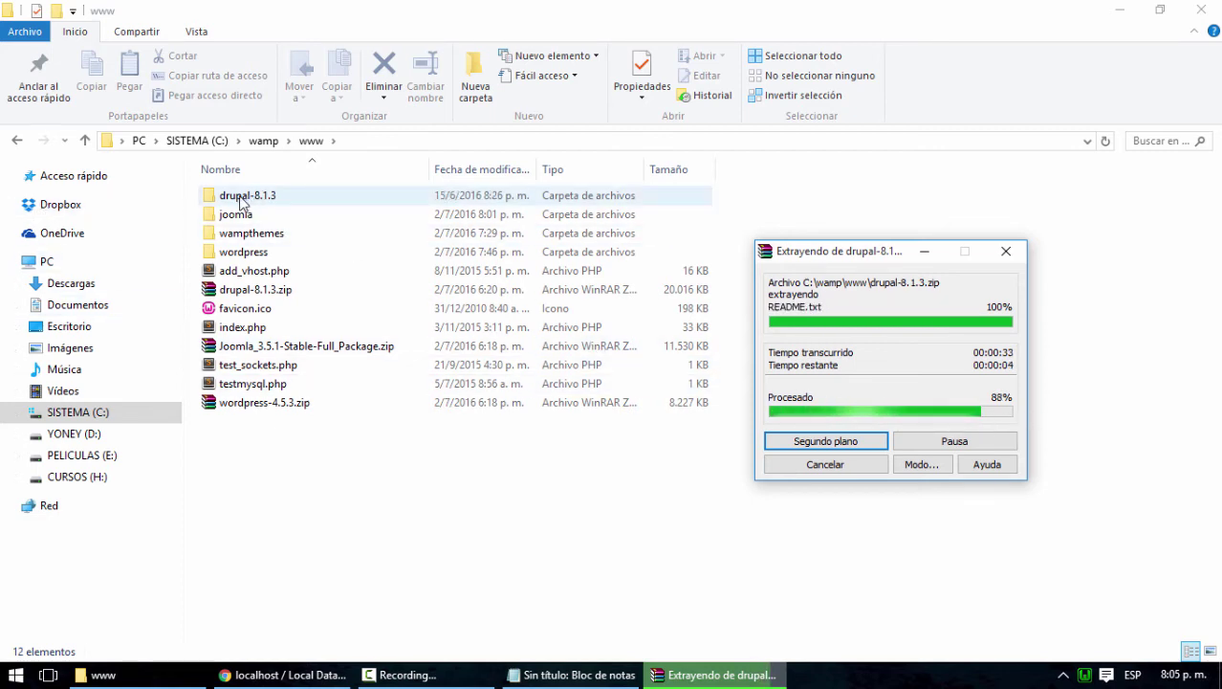
click(251, 199)
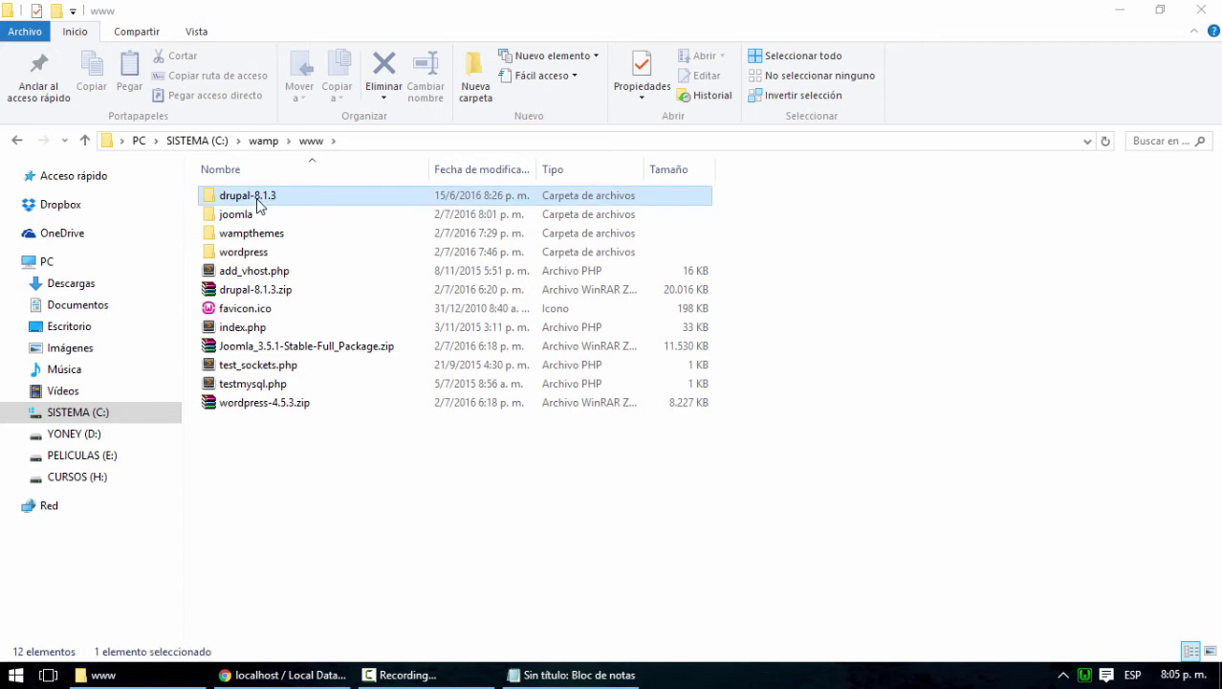
click(250, 198)
click(251, 198)
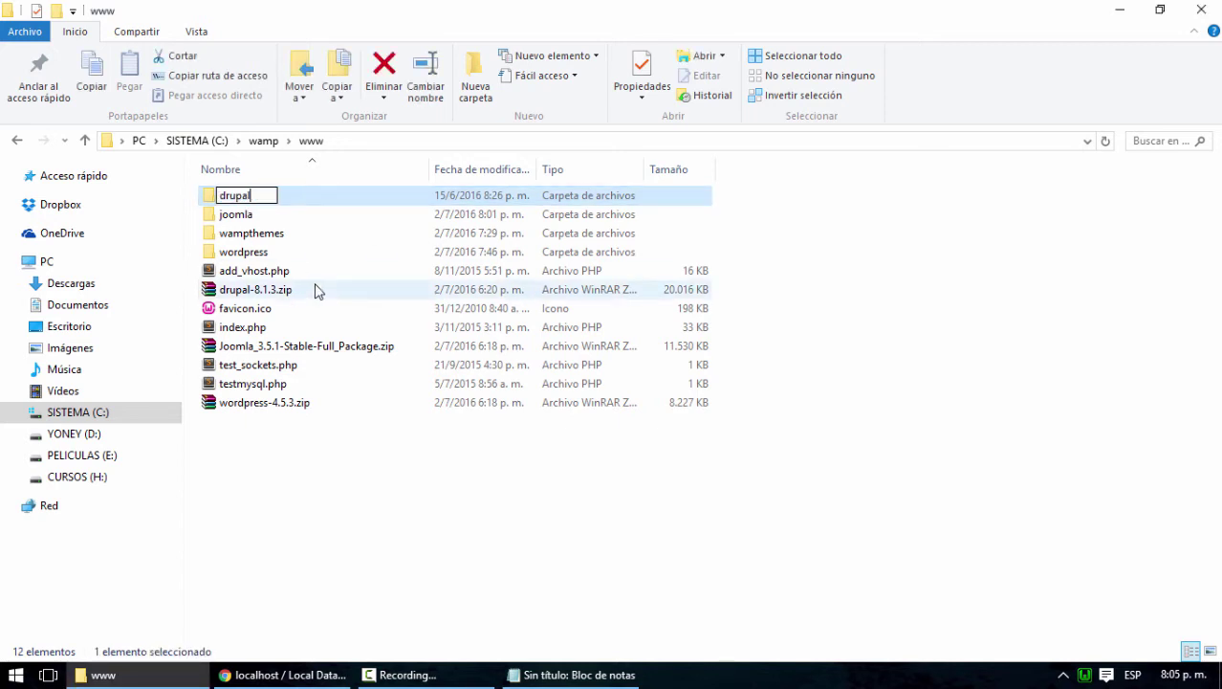
key(Return)
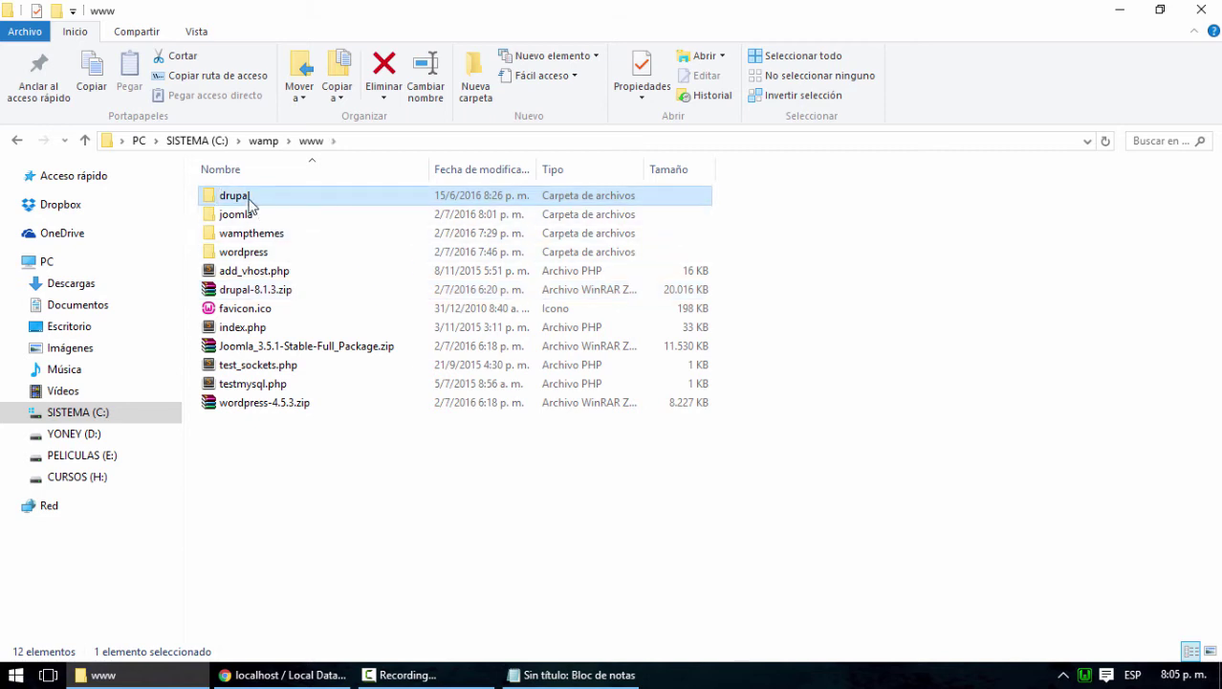
double_click(249, 199)
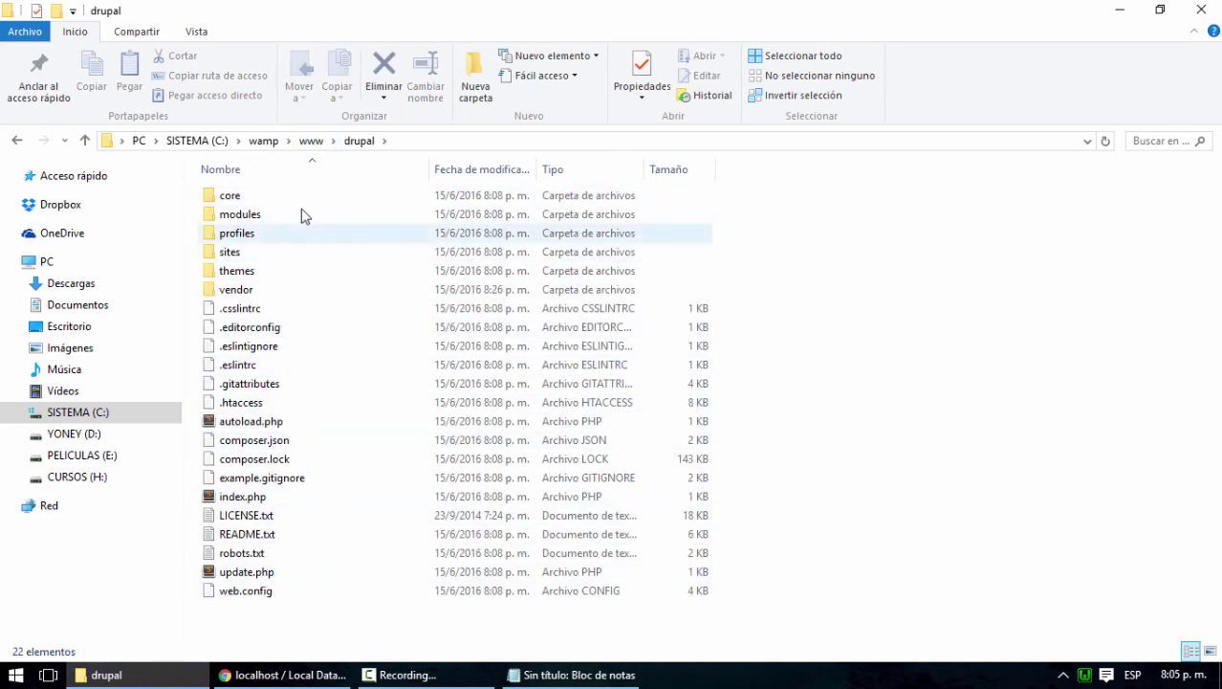
click(309, 150)
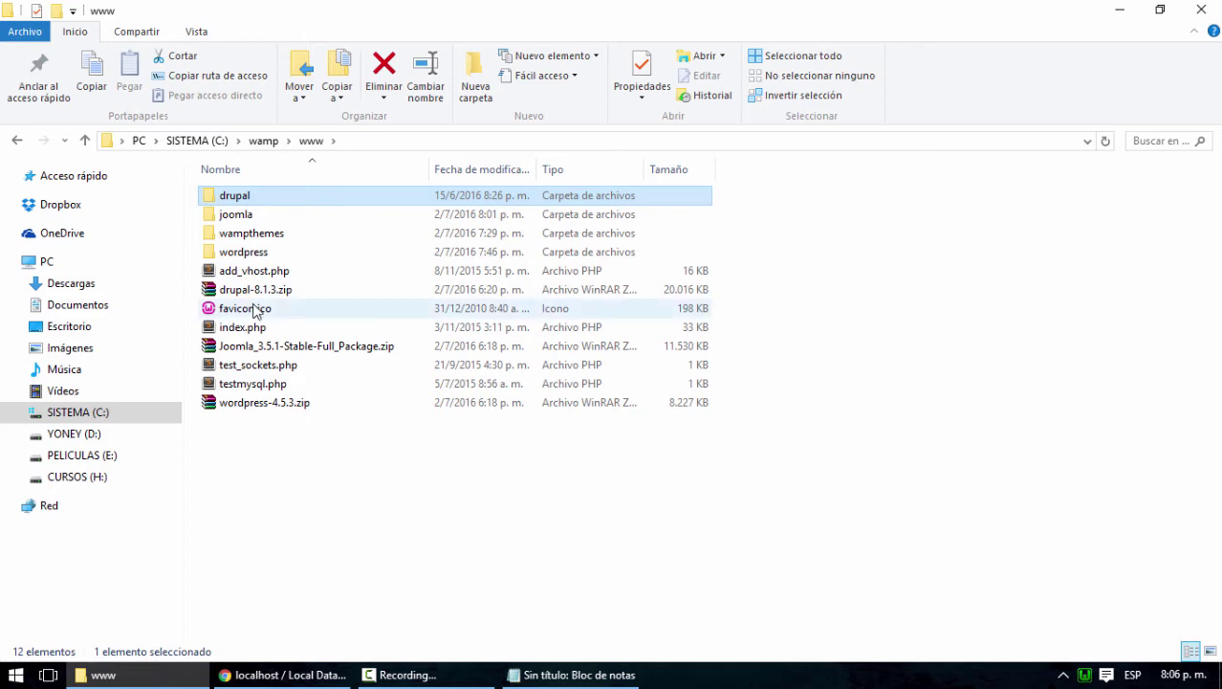
double_click(243, 197)
drag(320, 617, 228, 200)
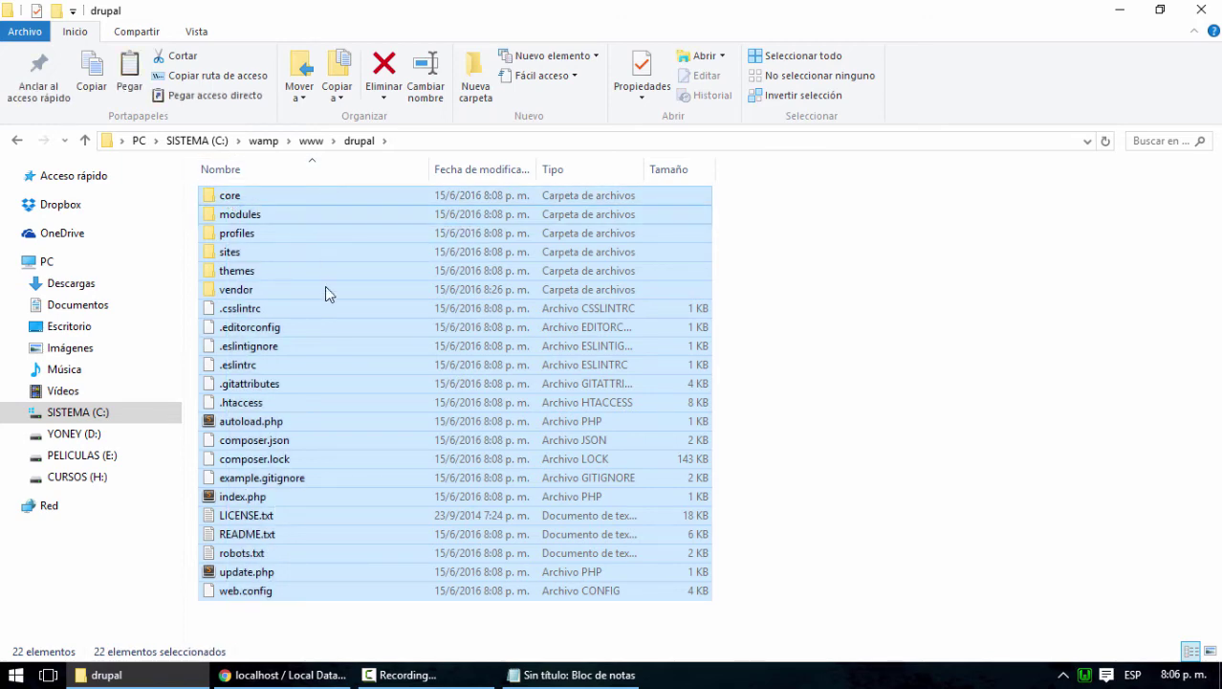
click(802, 482)
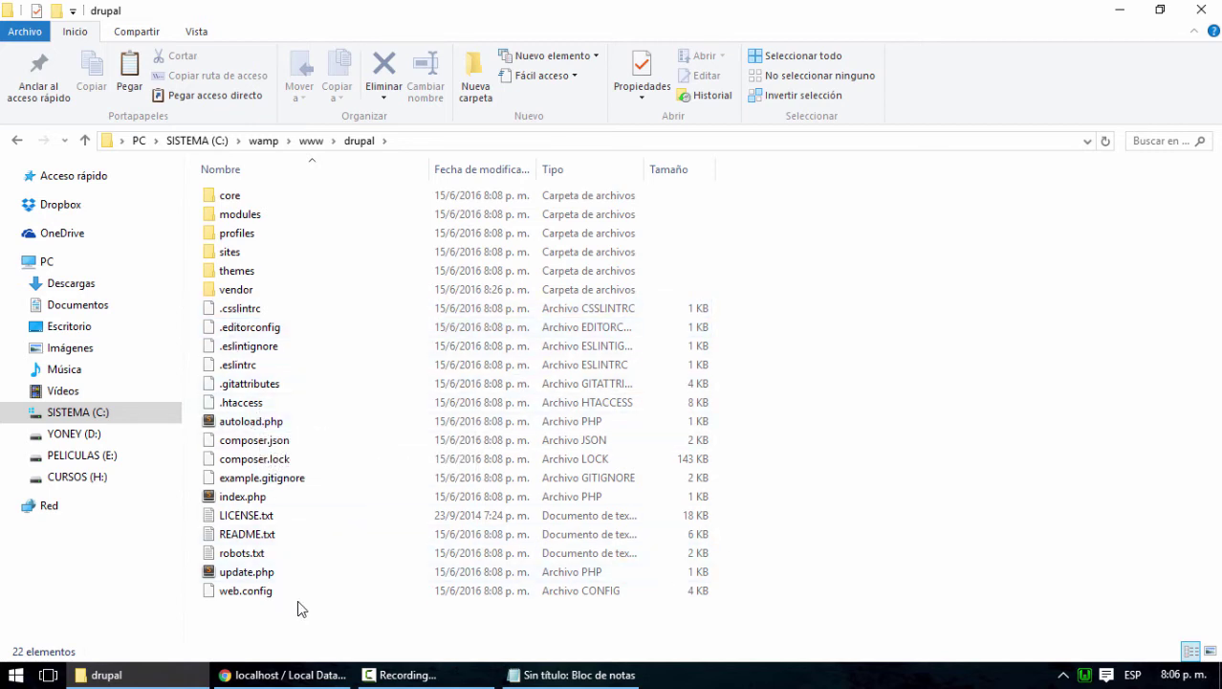
click(312, 142)
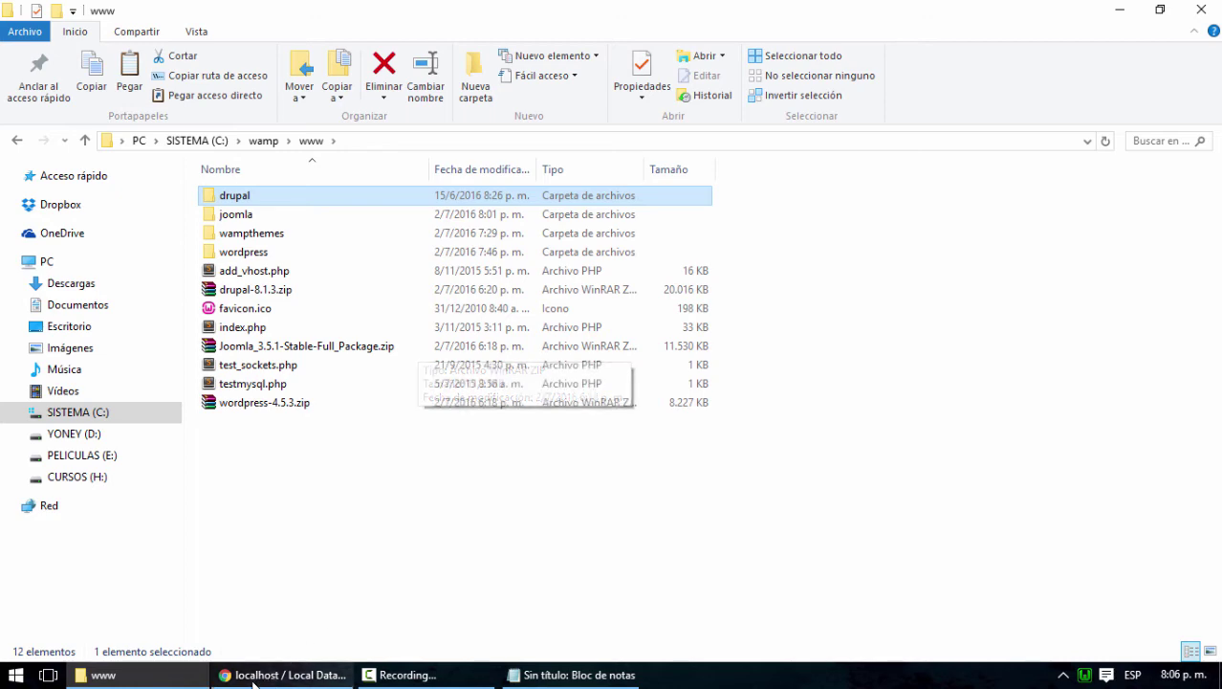
click(282, 674)
Load localhost/drupal in a new browser tab
click(197, 13)
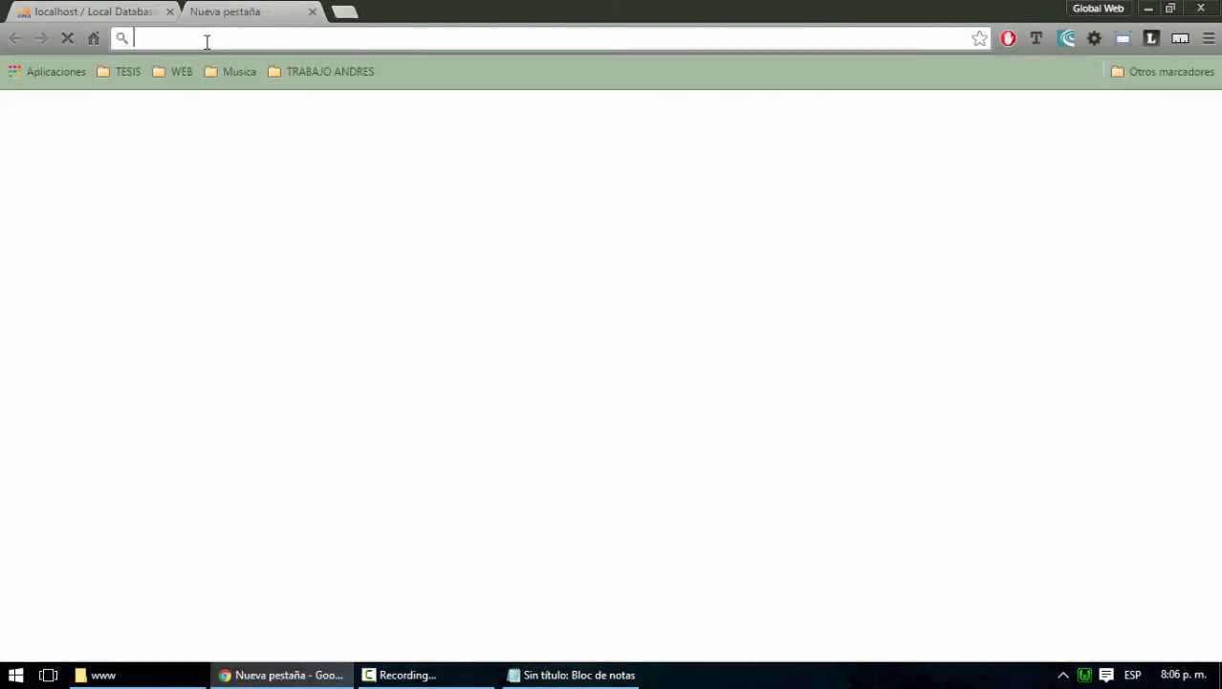
text(localhost)
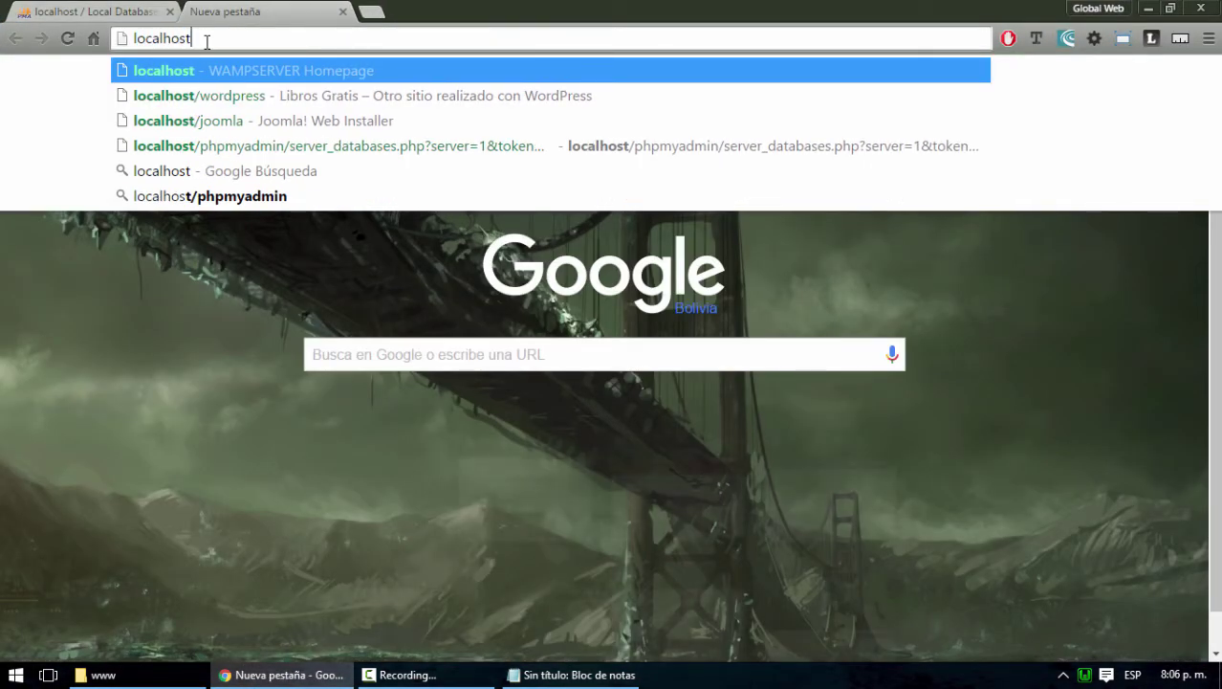
text(/drupal)
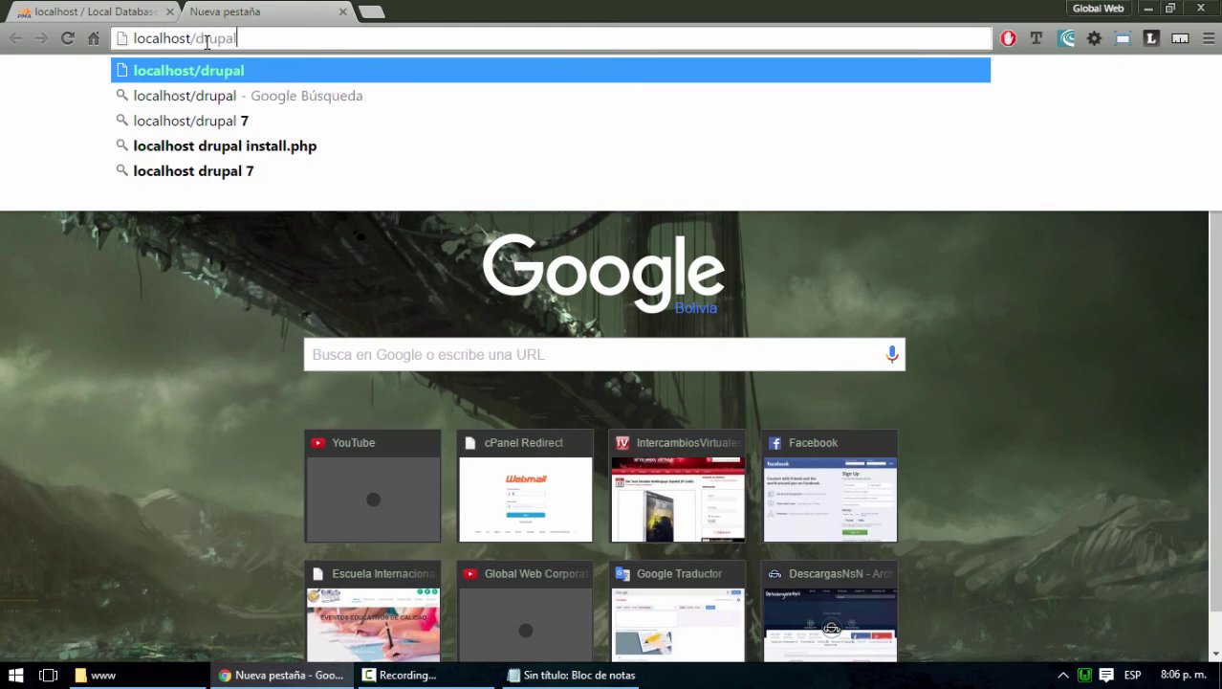
key(Return)
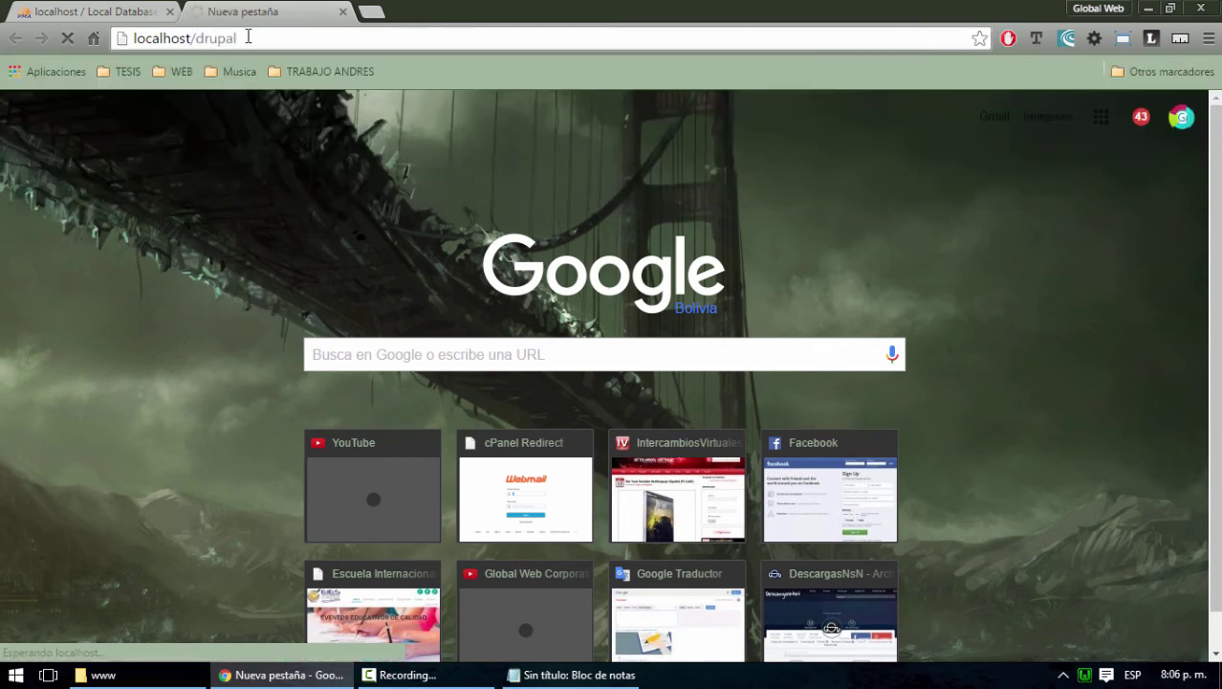
In phpMyAdmin, browse the wp_comments table of database uno
click(111, 15)
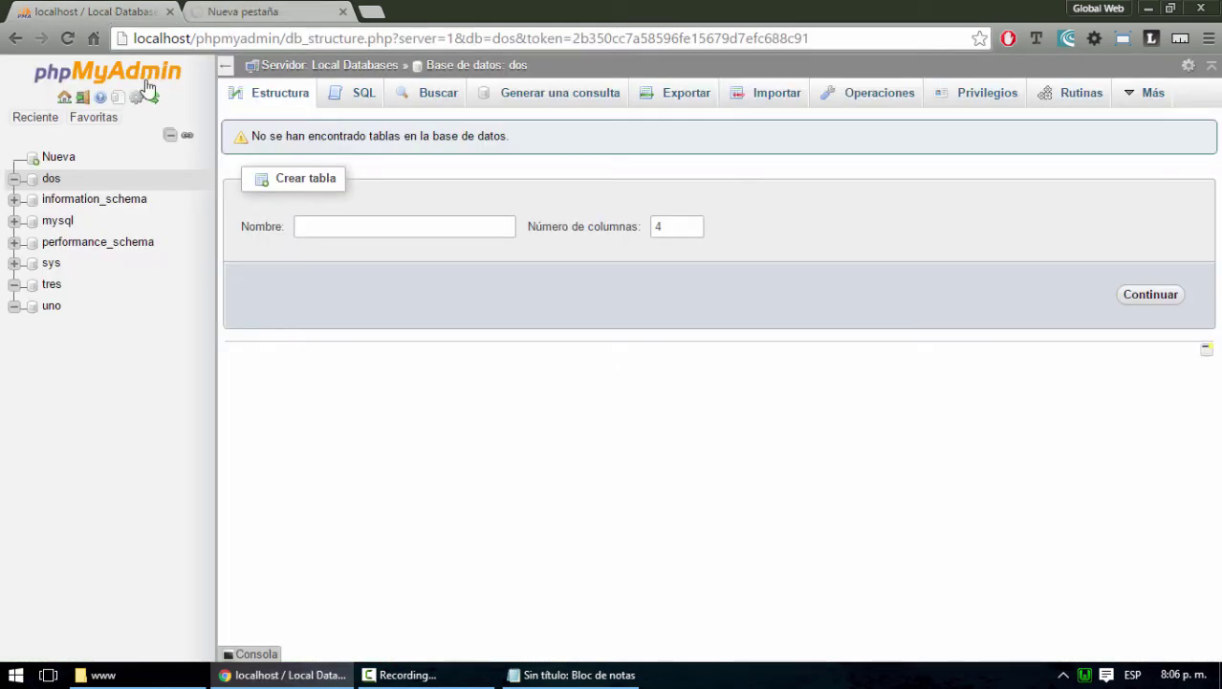
click(50, 307)
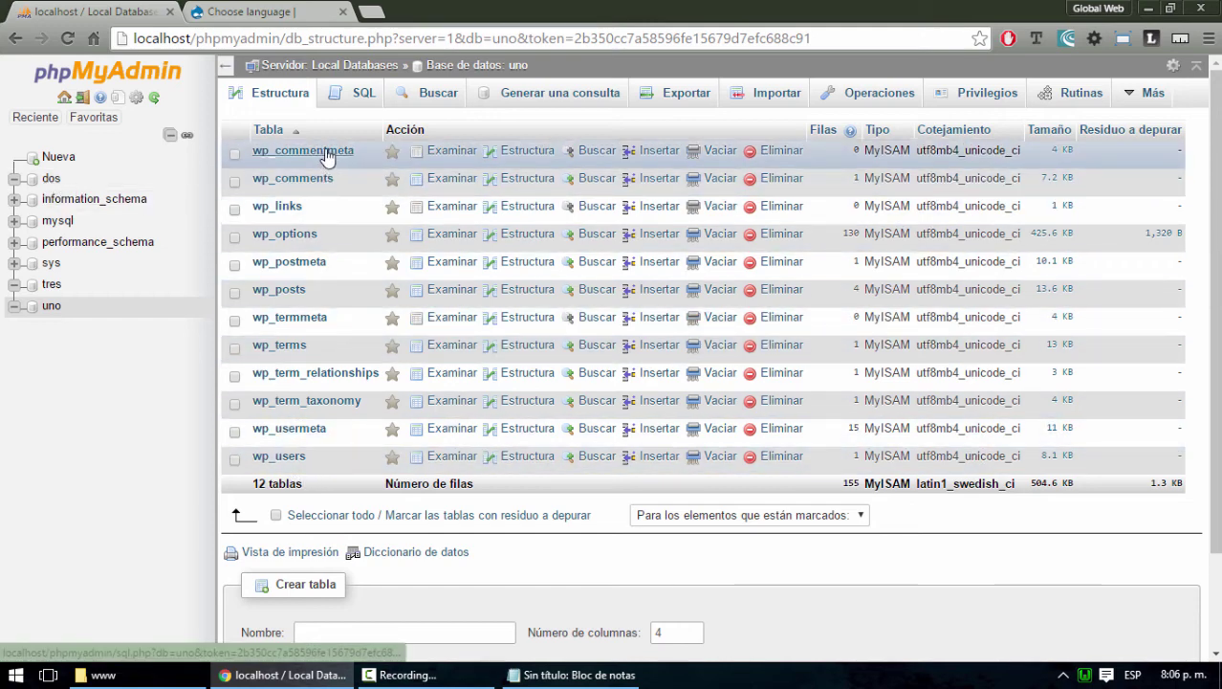
click(295, 180)
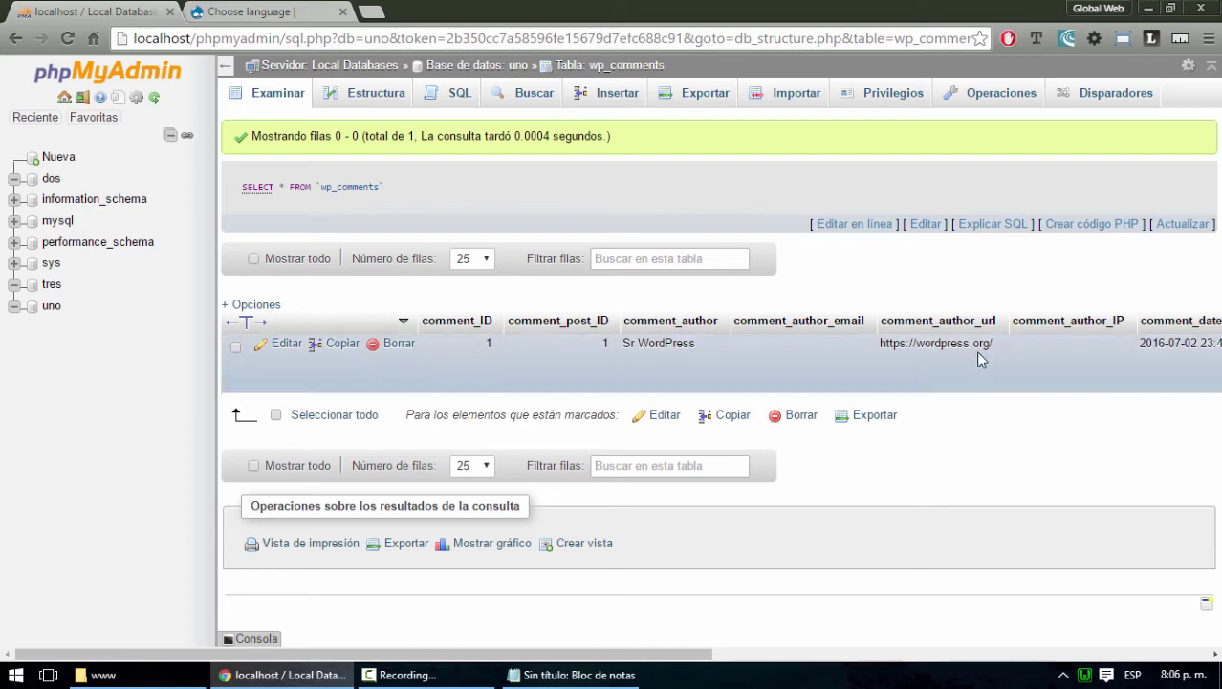
click(15, 39)
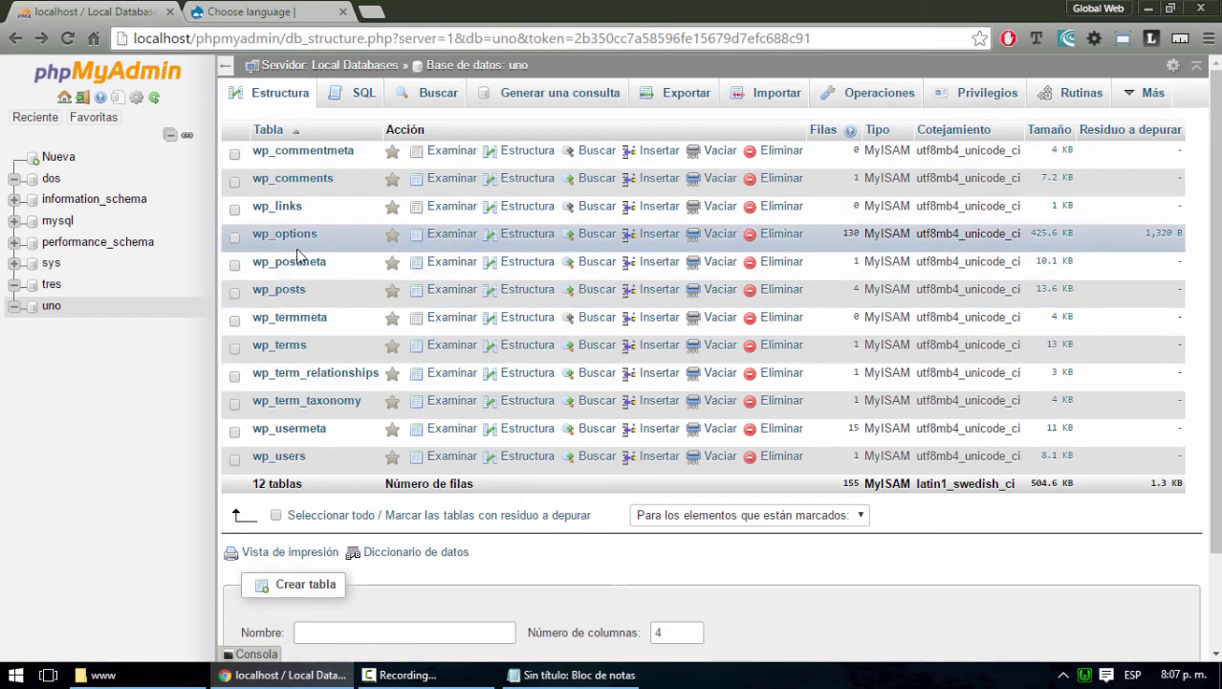
Browse the dos database's lhont_banners table, then open the empty tres database
click(51, 186)
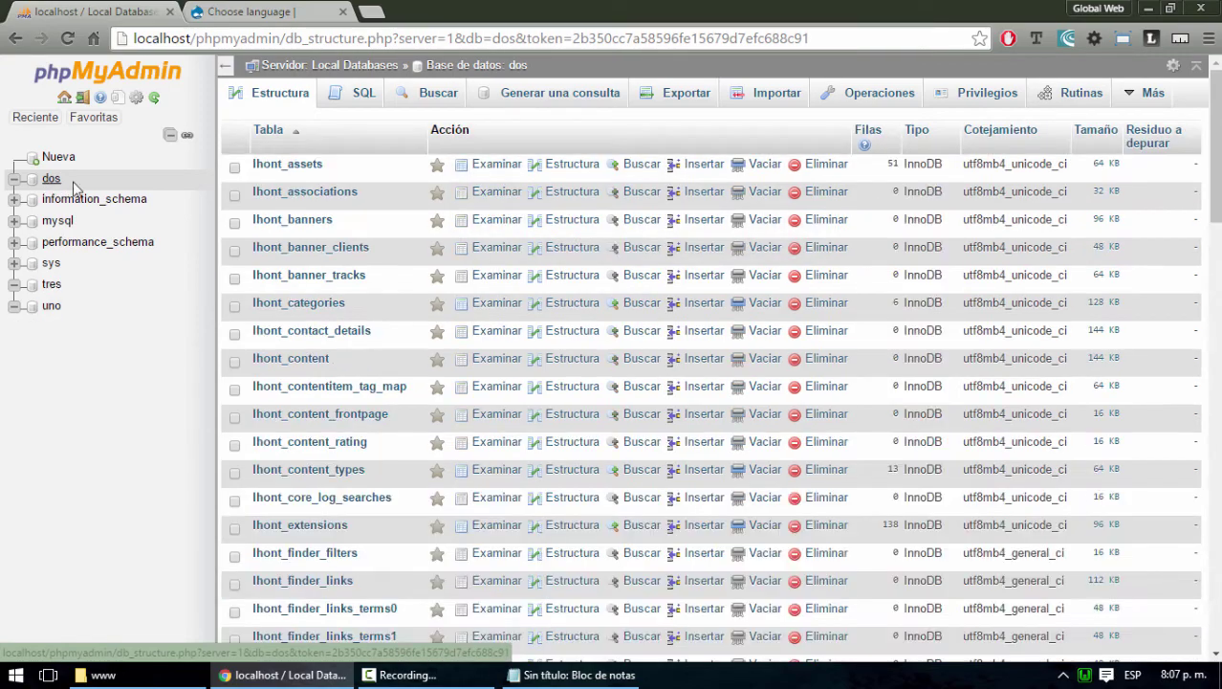
scroll(338, 256, down, 3)
scroll(339, 256, down, 12)
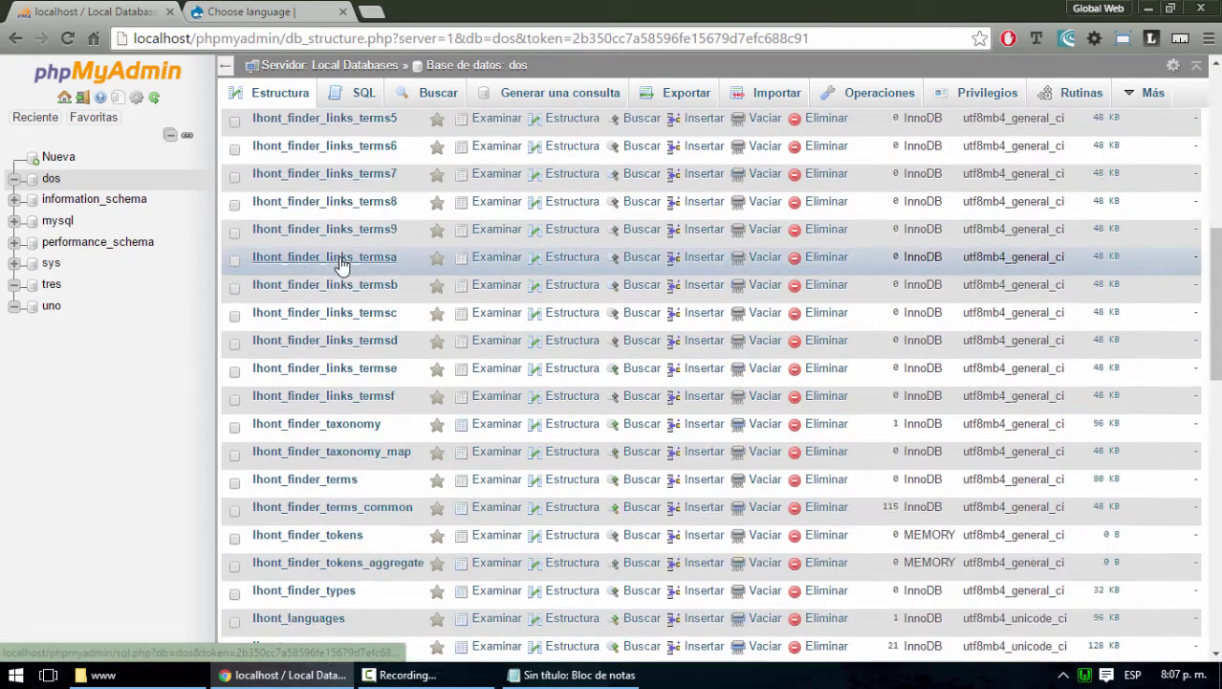
scroll(338, 256, up, 15)
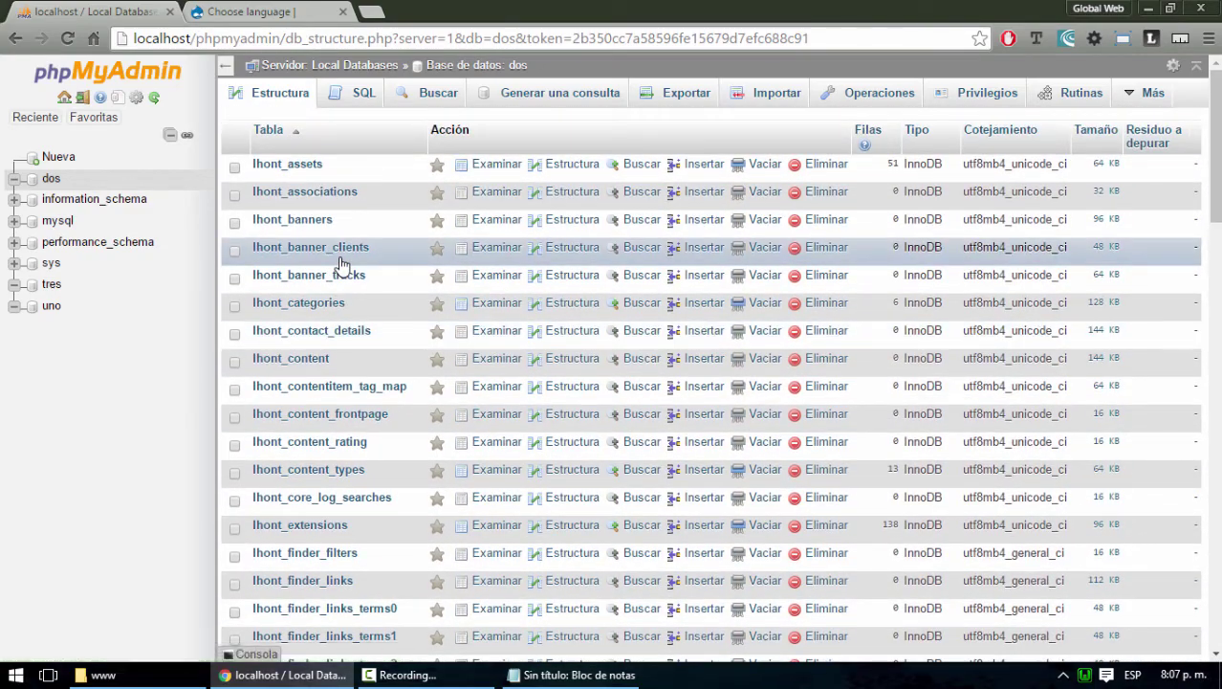
click(302, 227)
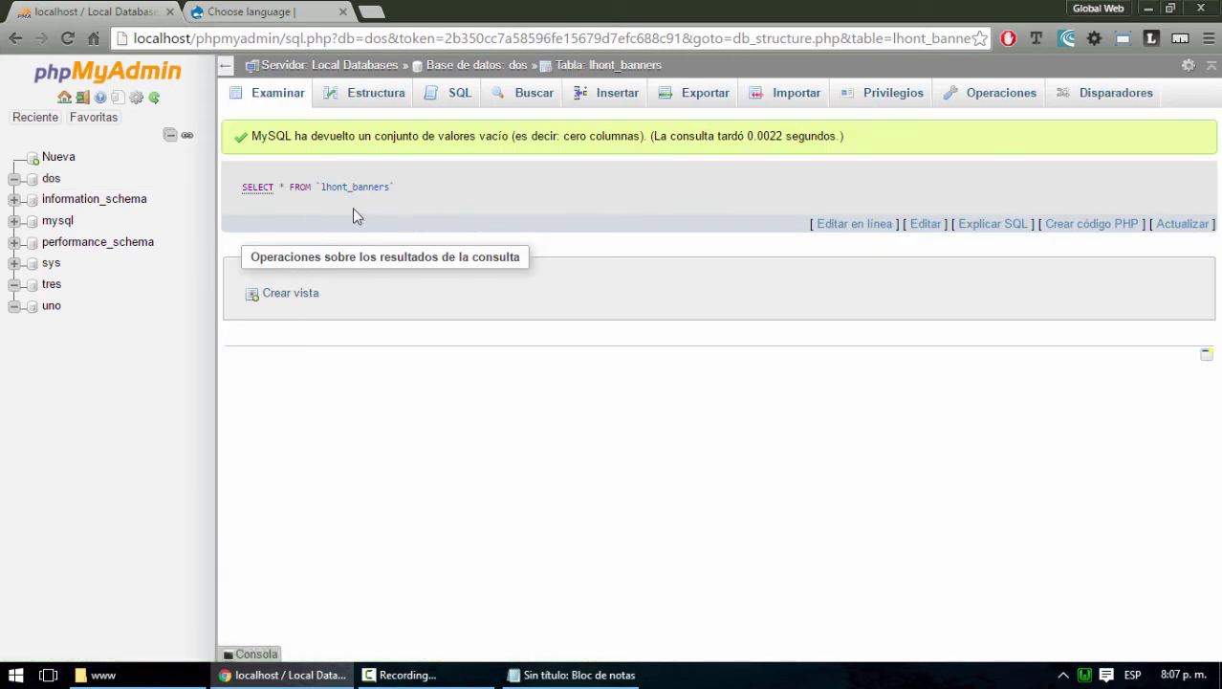
click(15, 38)
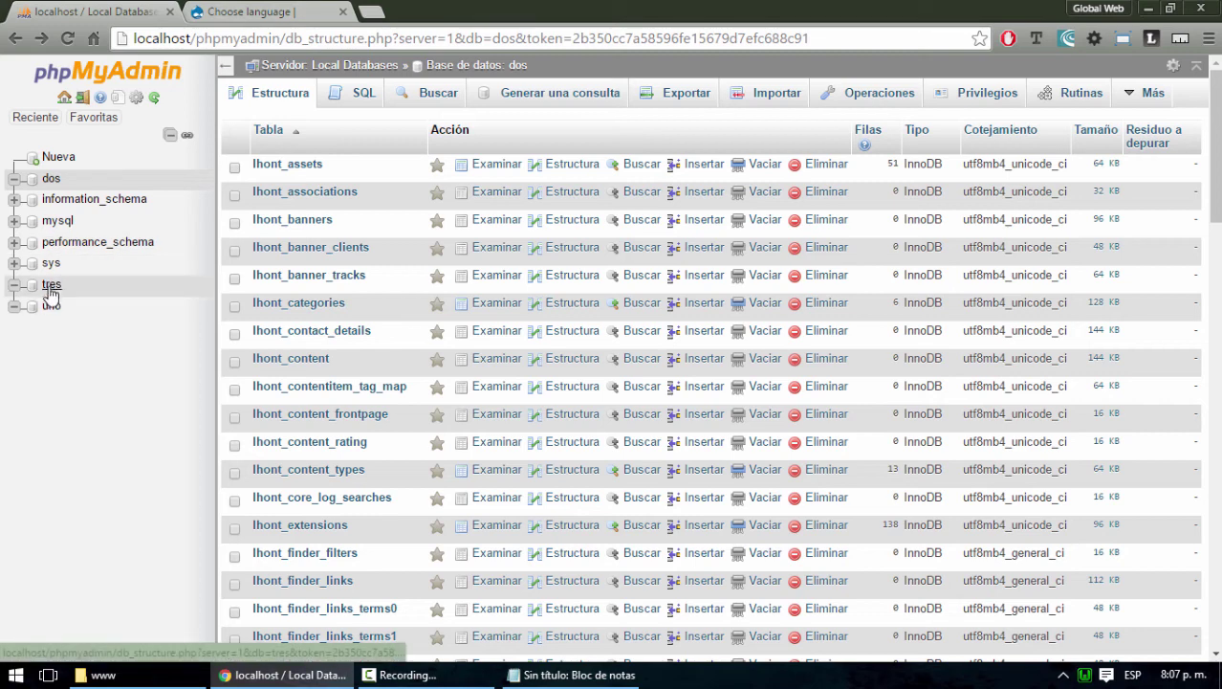
click(50, 287)
click(291, 17)
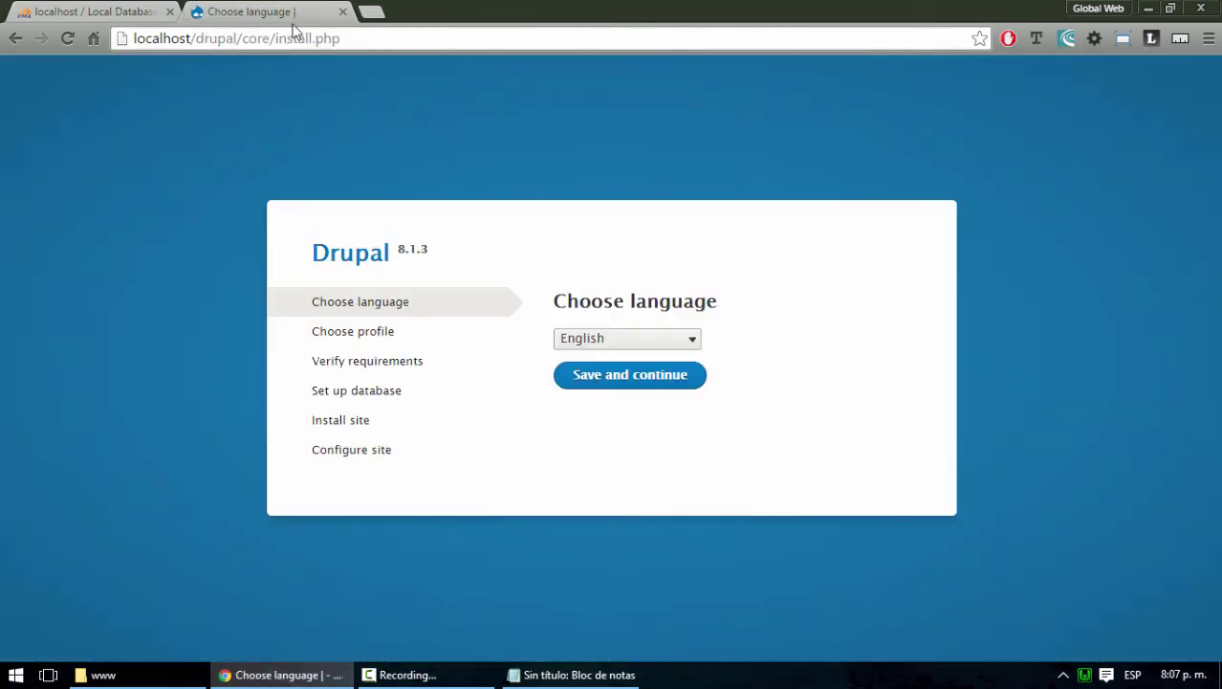
Try Español as the installation language, then go back after the translation server error
click(91, 17)
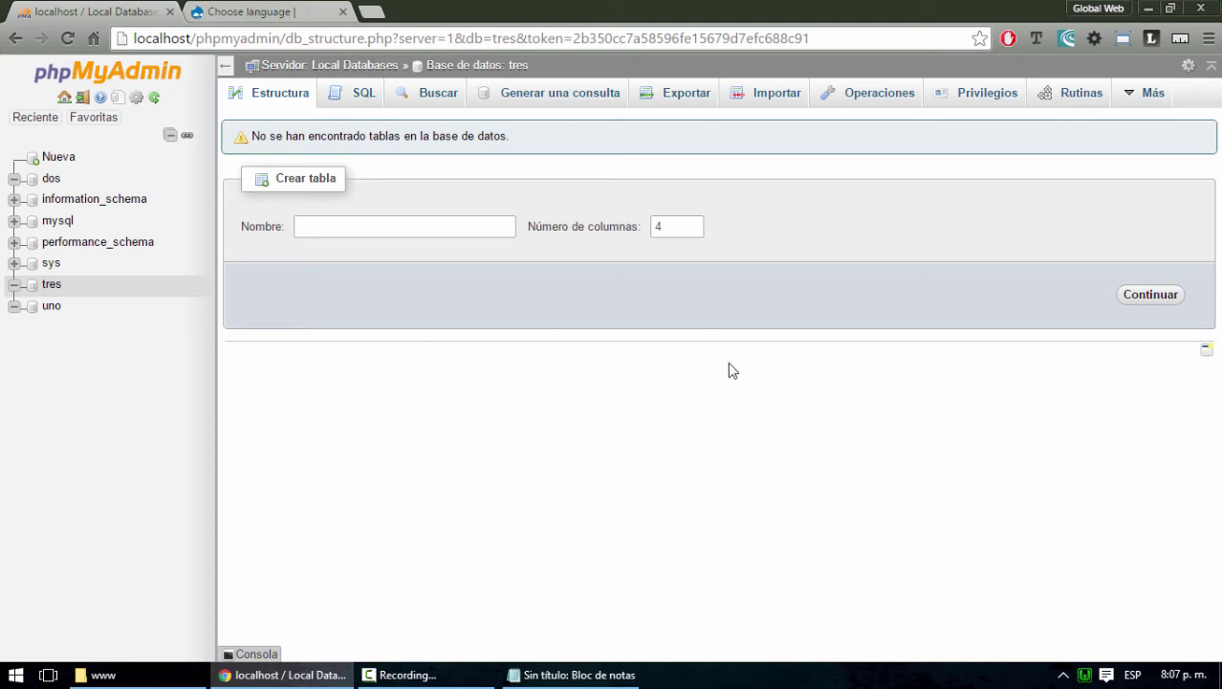
click(251, 12)
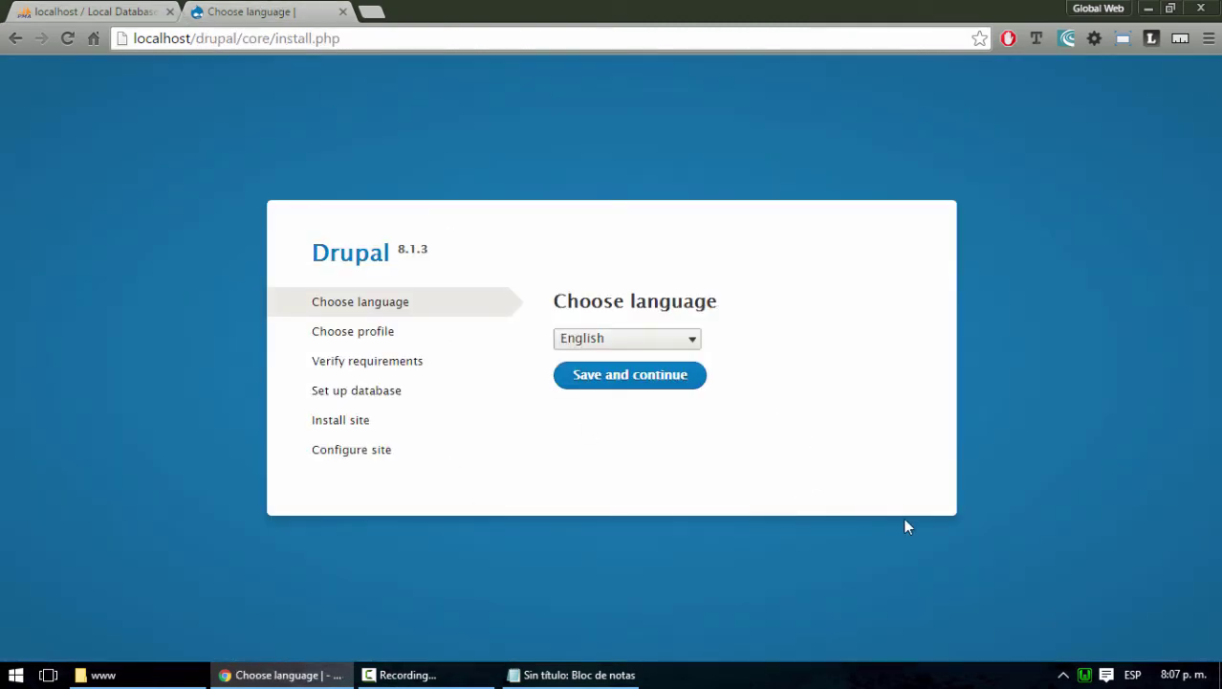
click(691, 344)
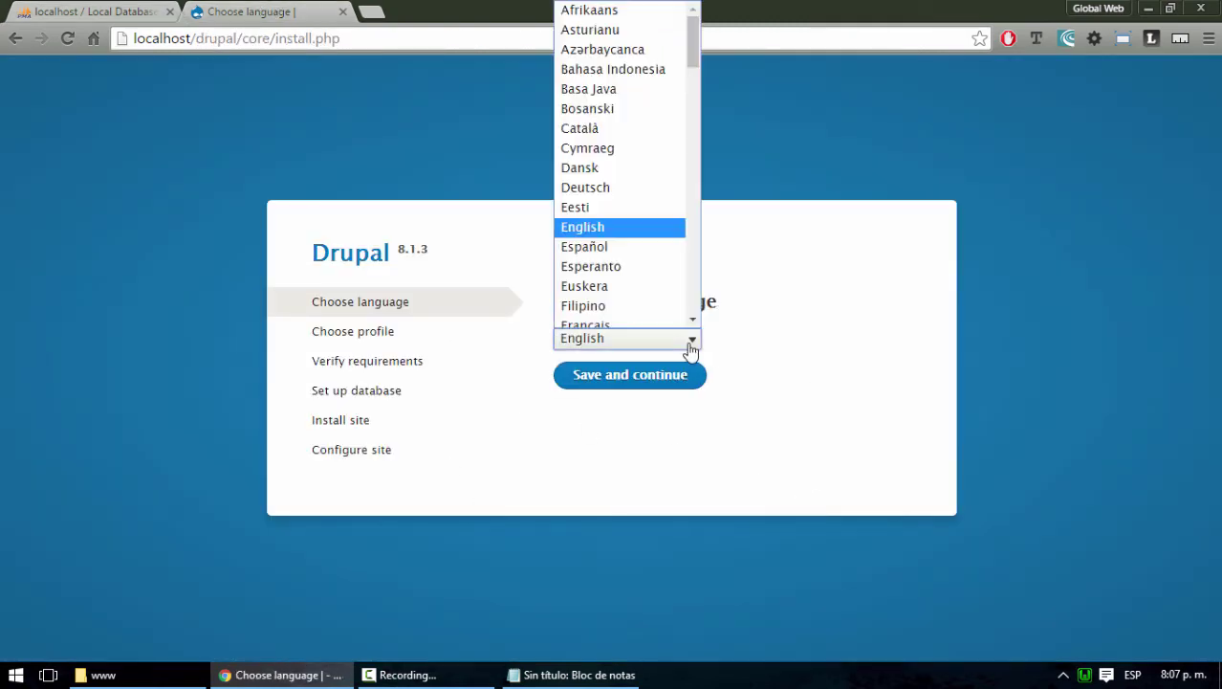
click(602, 239)
click(636, 431)
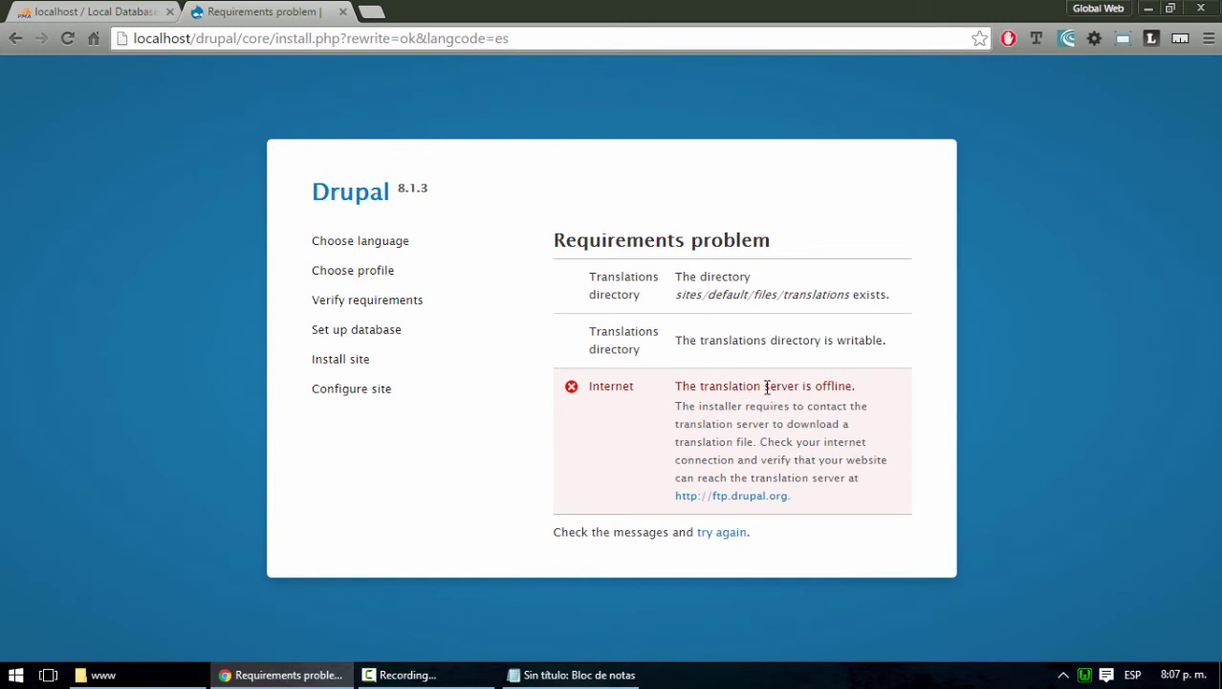
drag(701, 387, 768, 396)
click(786, 424)
click(16, 40)
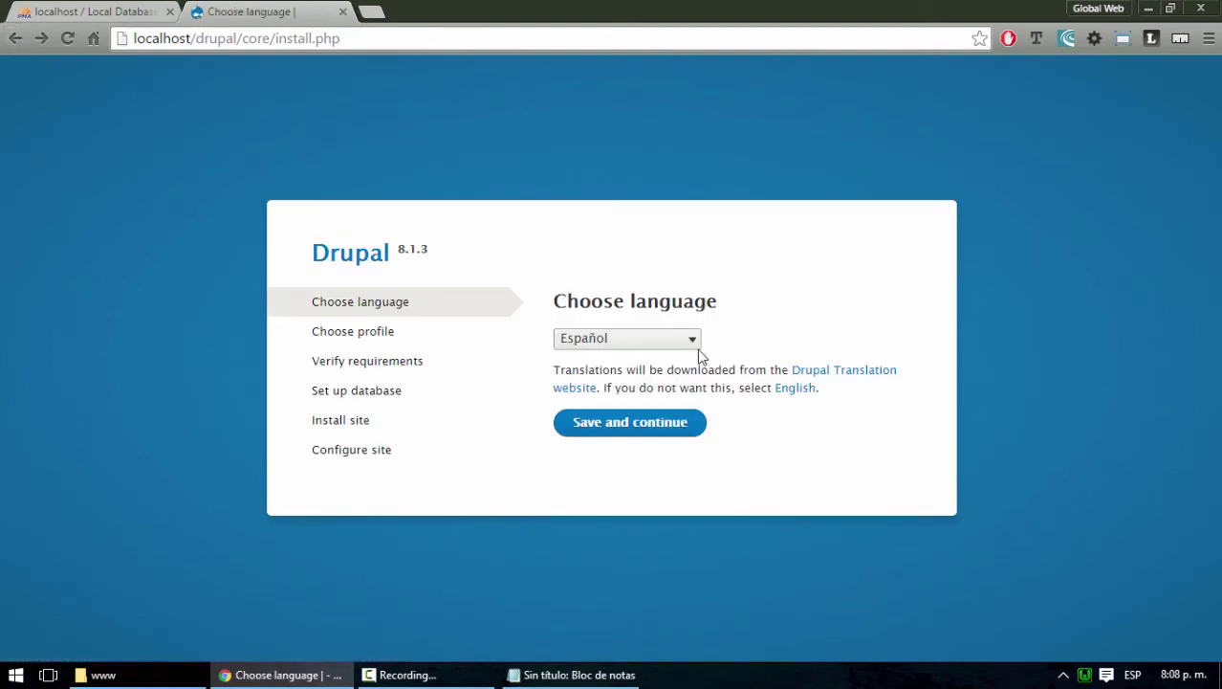
Choose English as the installation language and continue
click(674, 341)
click(617, 219)
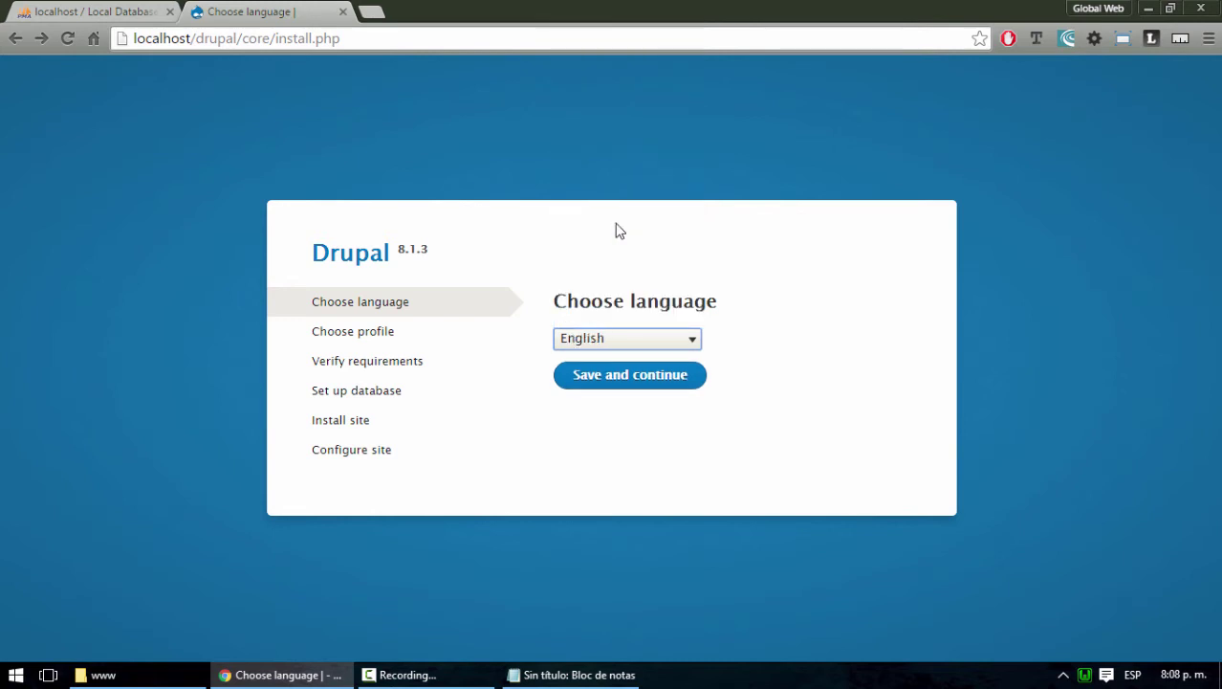
click(630, 376)
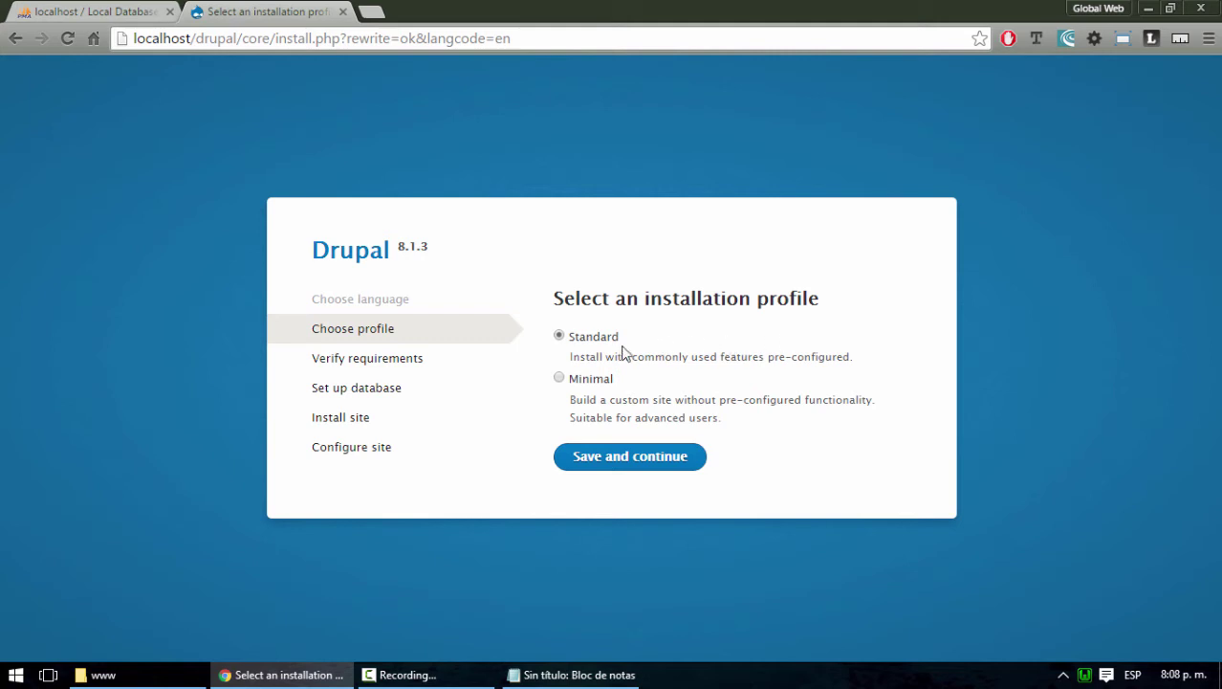
Continue with the Standard profile to the Requirements review, then return to phpMyAdmin's tres page
click(622, 459)
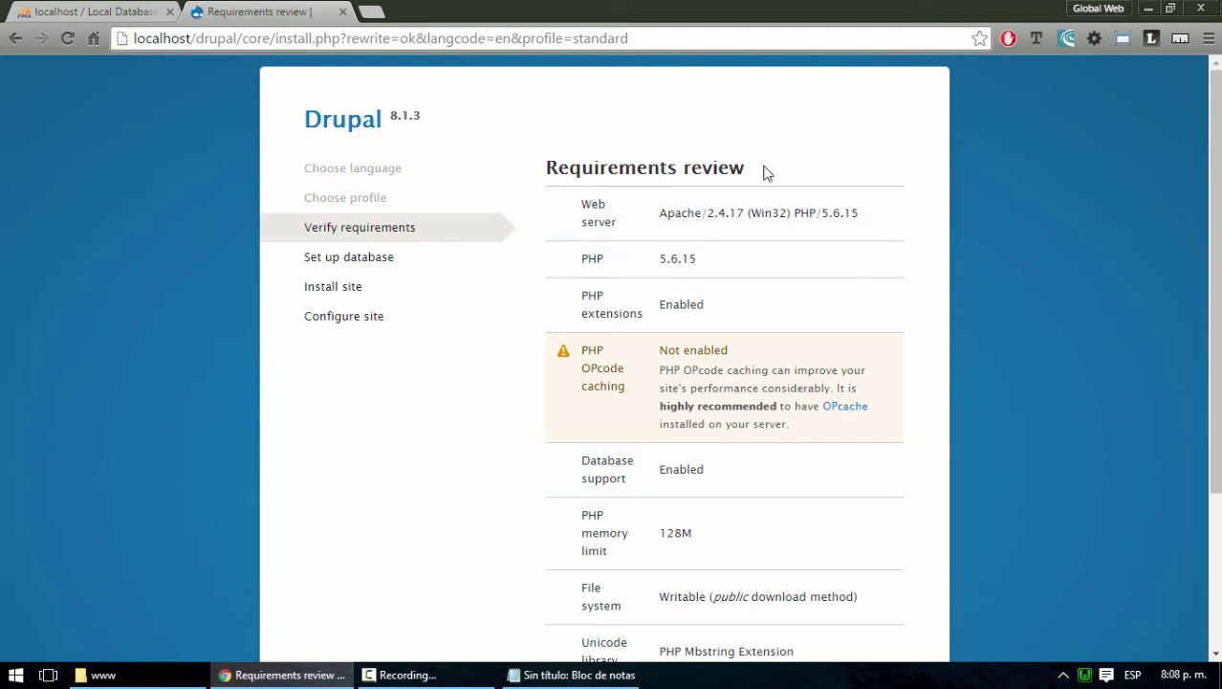
drag(760, 170, 543, 167)
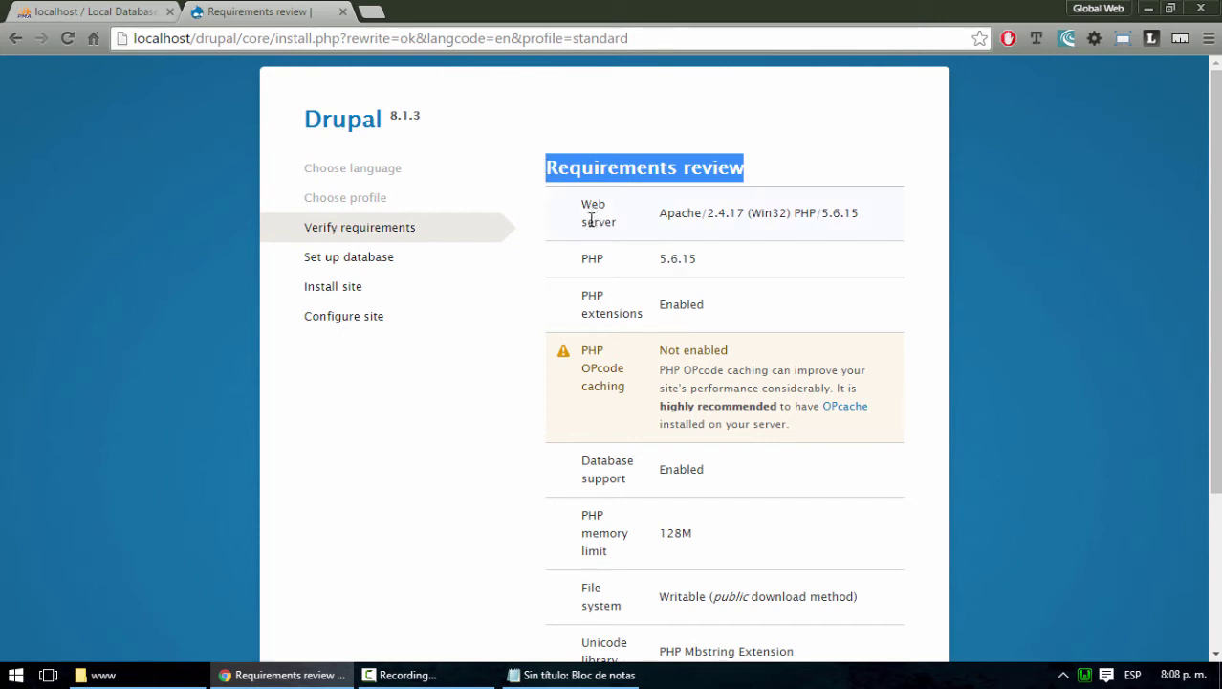
drag(660, 212, 868, 216)
click(122, 11)
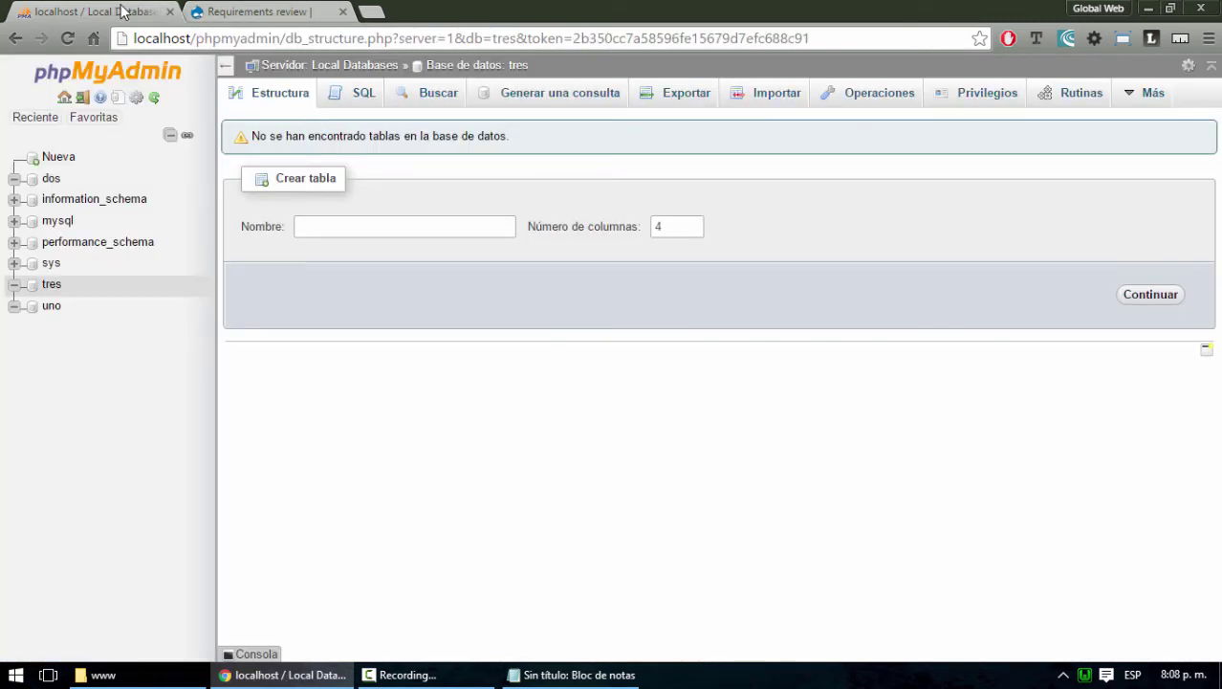
click(191, 36)
Load the localhost WampServer homepage to check Apache 2.4.17 and PHP 5.6.15, then return to Drupal
click(308, 227)
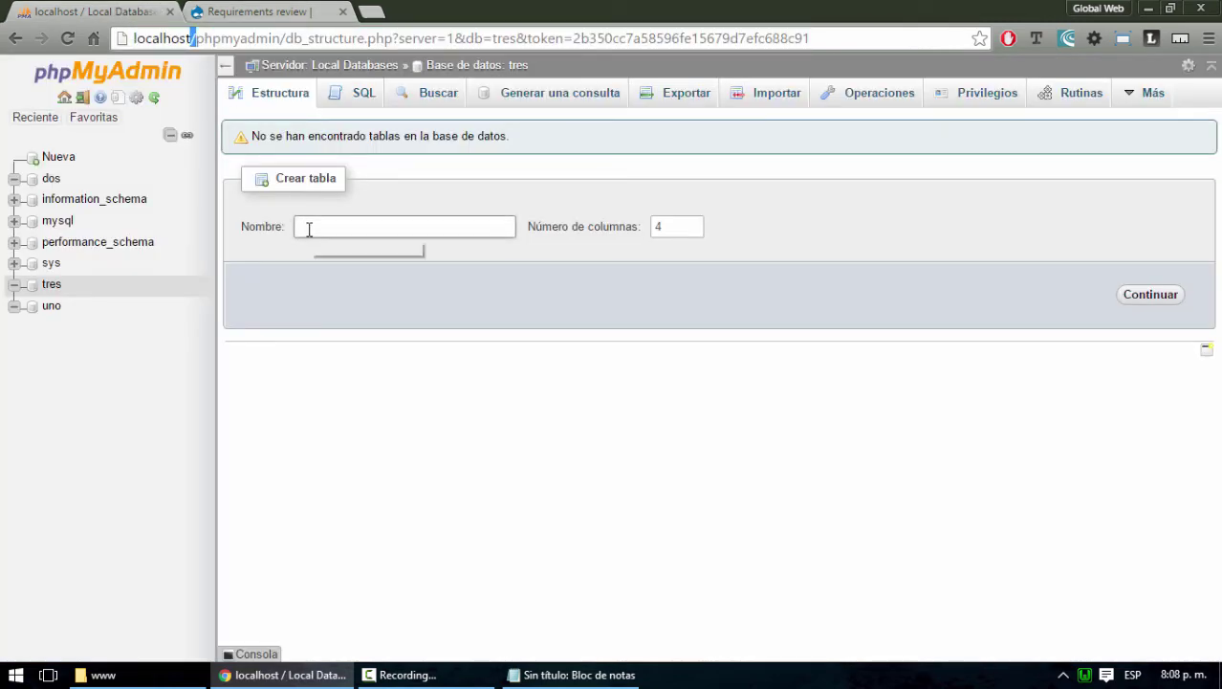
key(shift+End)
key(Delete)
key(Return)
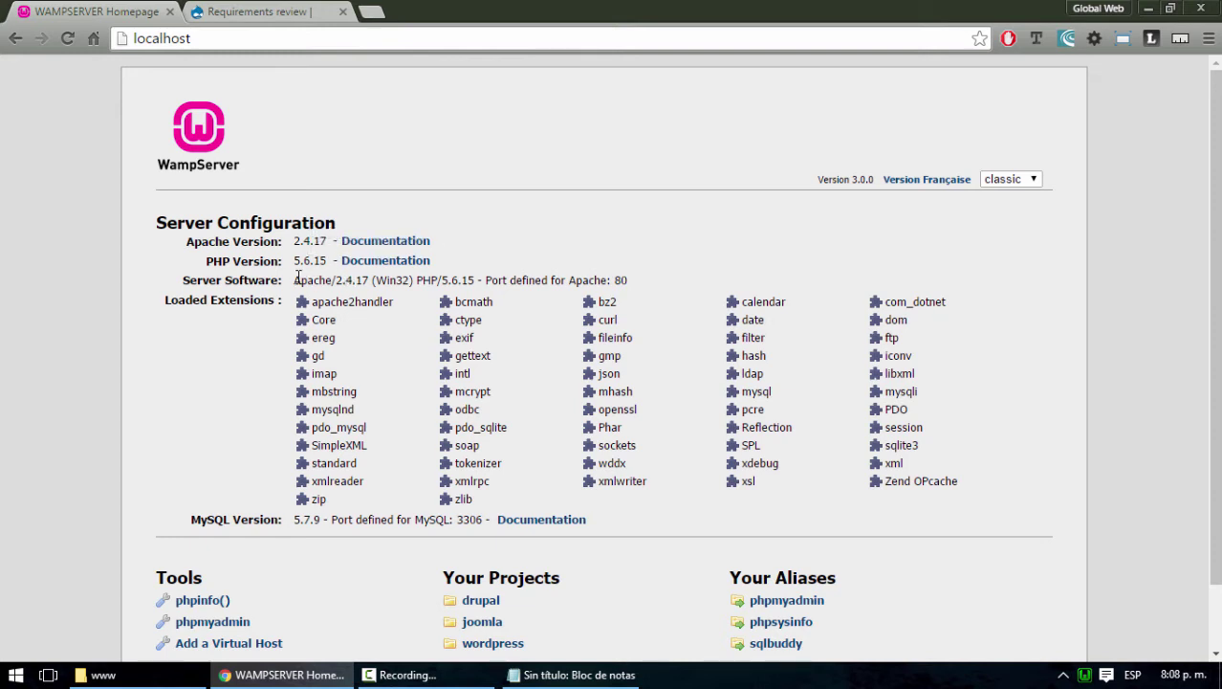
drag(294, 280, 631, 278)
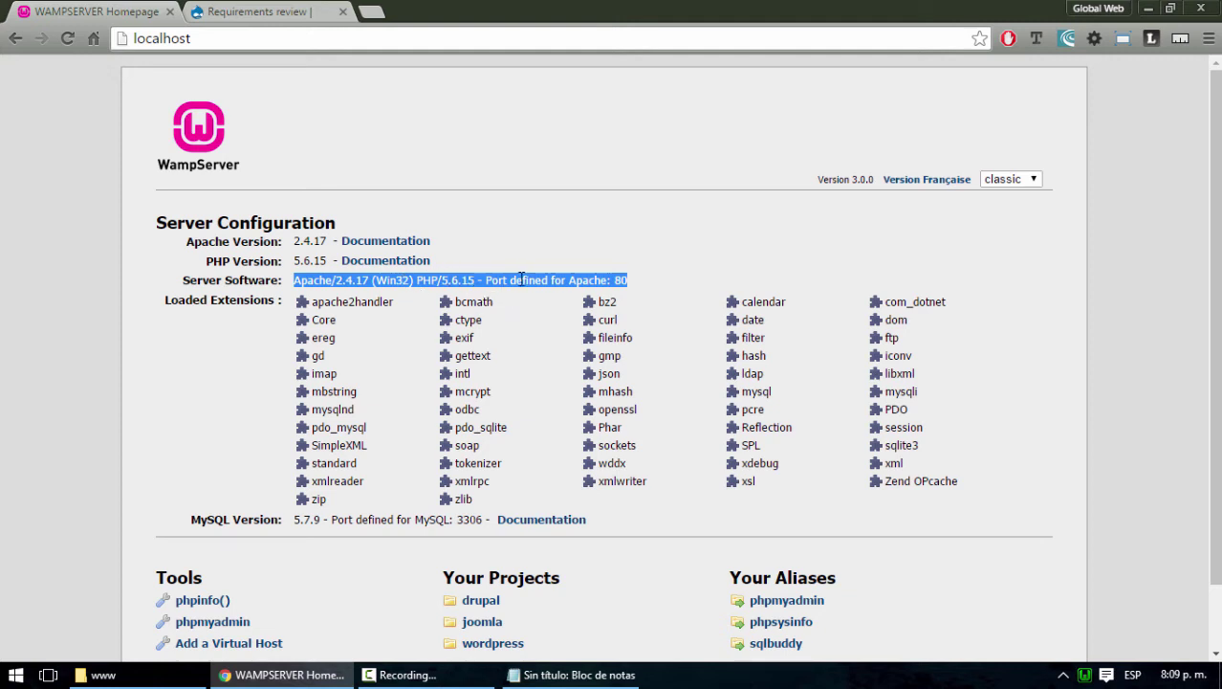
click(302, 10)
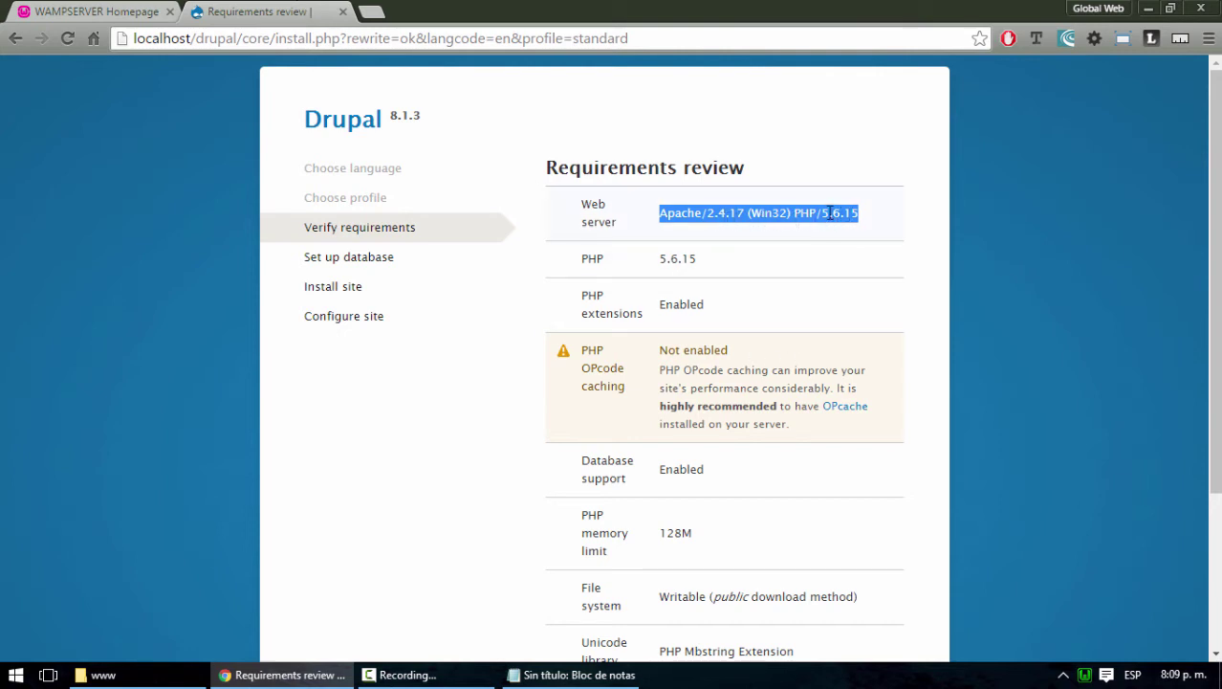
Review the requirements: PHP 5.6.15, extensions enabled, and the OPcode caching not-enabled warning
double_click(685, 255)
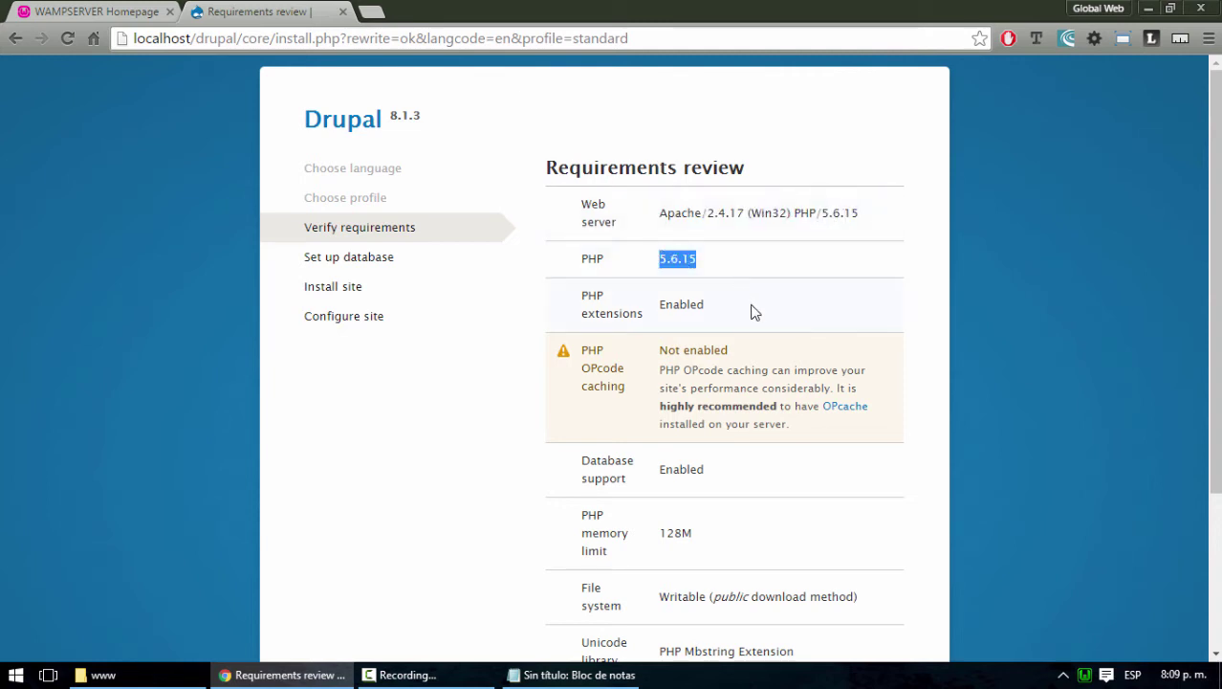
scroll(752, 314, down, 1)
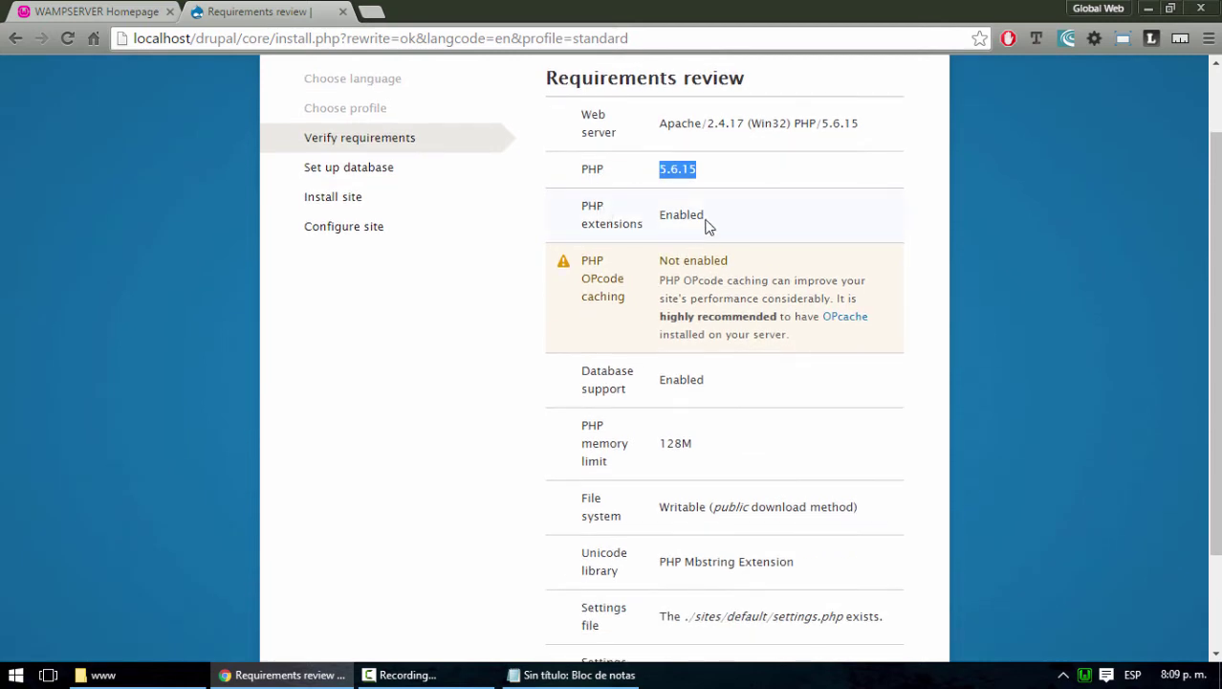
click(706, 214)
drag(706, 215, 665, 215)
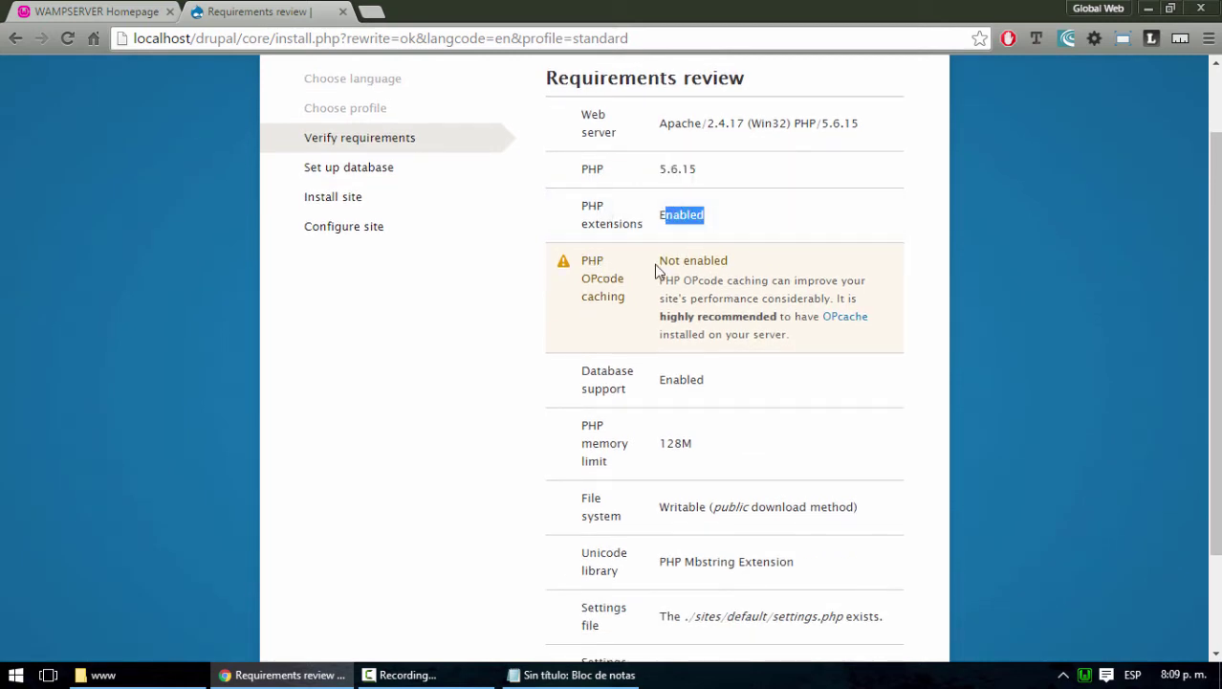
drag(659, 260, 738, 255)
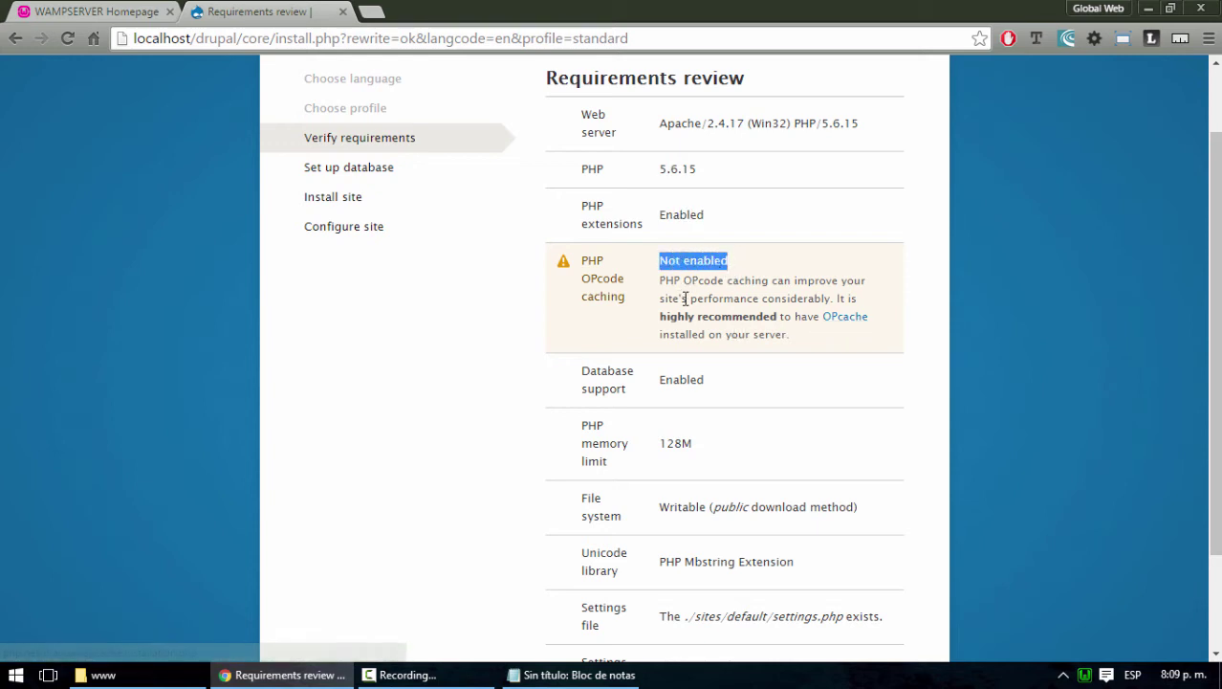
drag(770, 280, 668, 283)
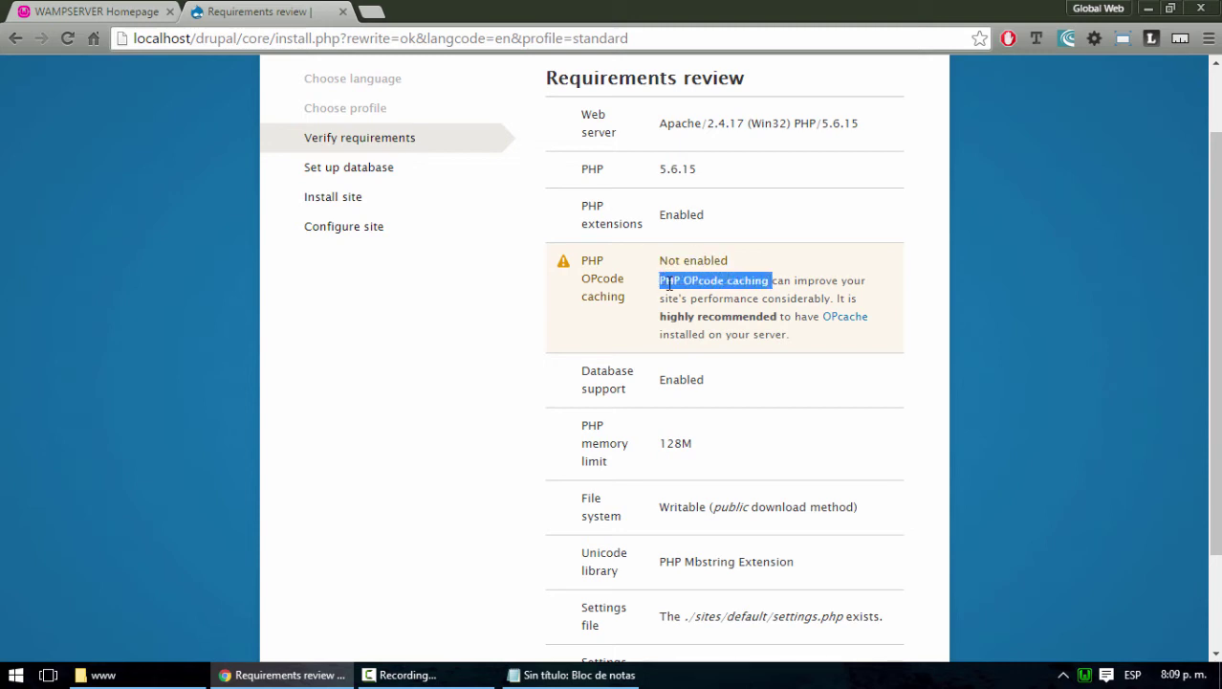
click(757, 284)
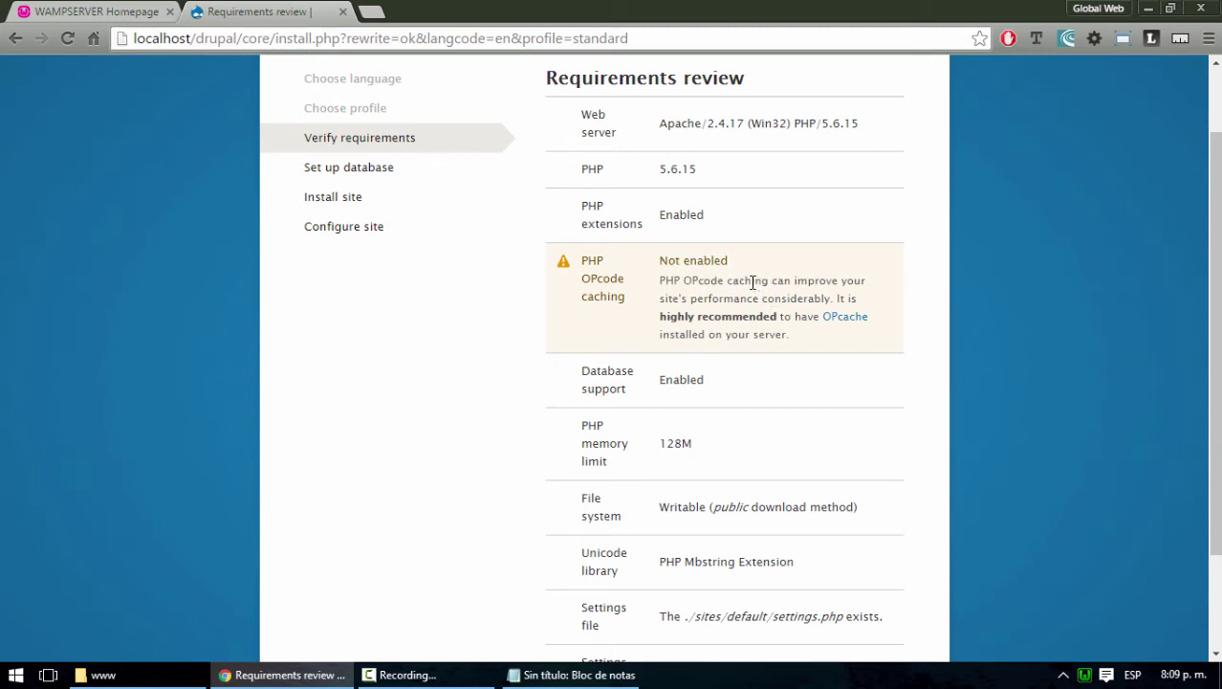
double_click(750, 280)
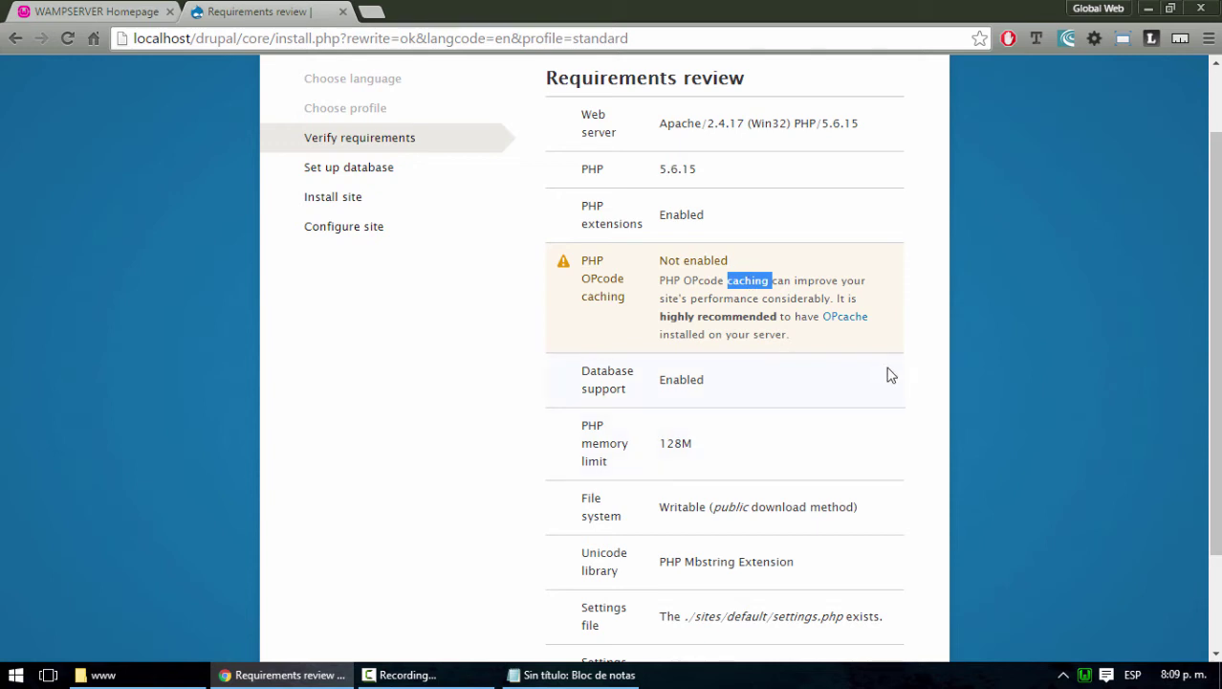
click(730, 280)
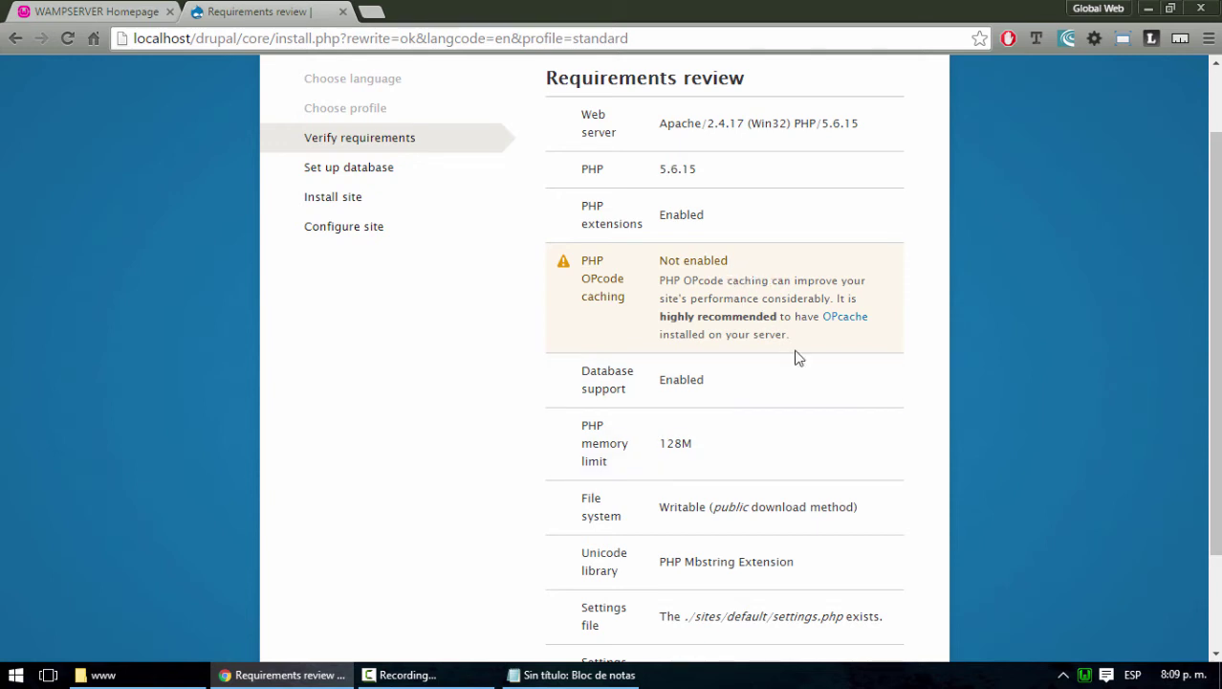
scroll(872, 409, down, 2)
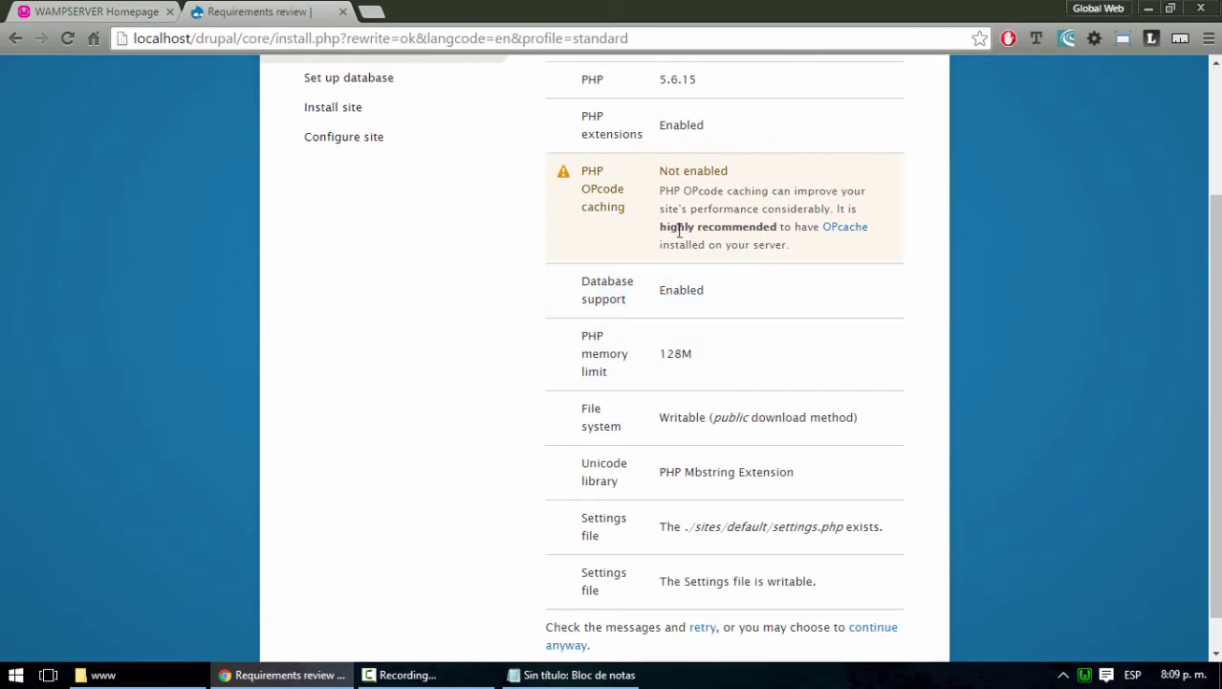
drag(667, 226, 780, 230)
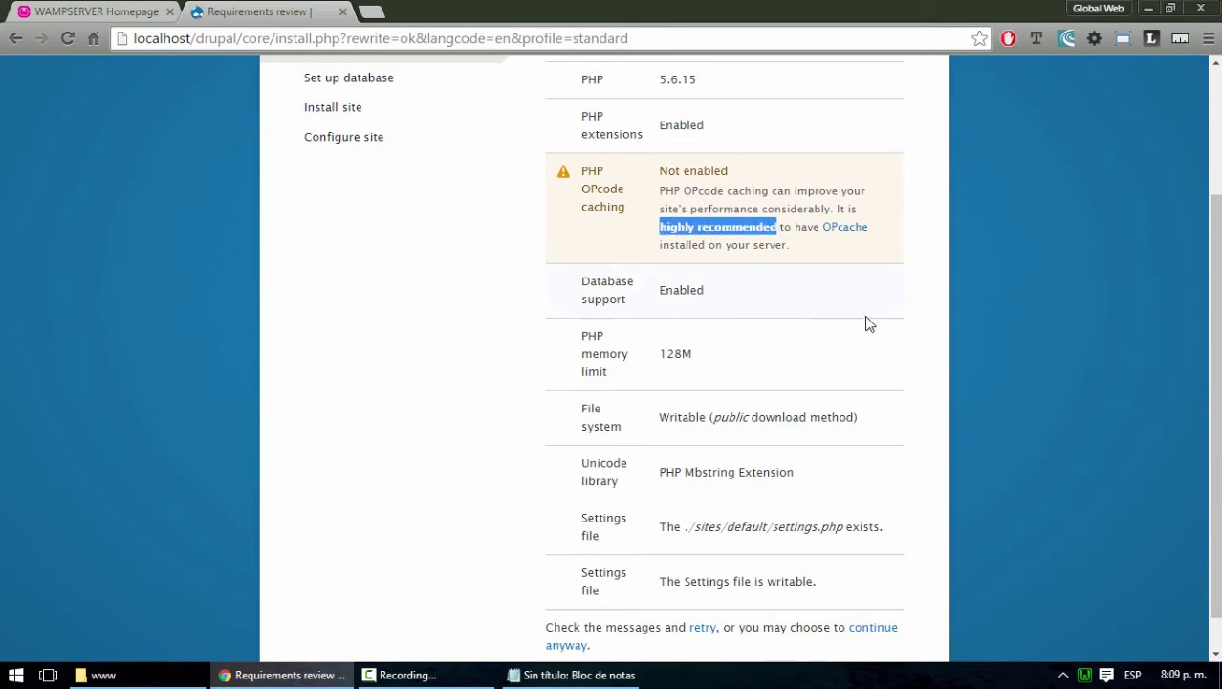
Scroll to the bottom of the requirements review and continue anyway despite the warning
scroll(922, 364, down, 1)
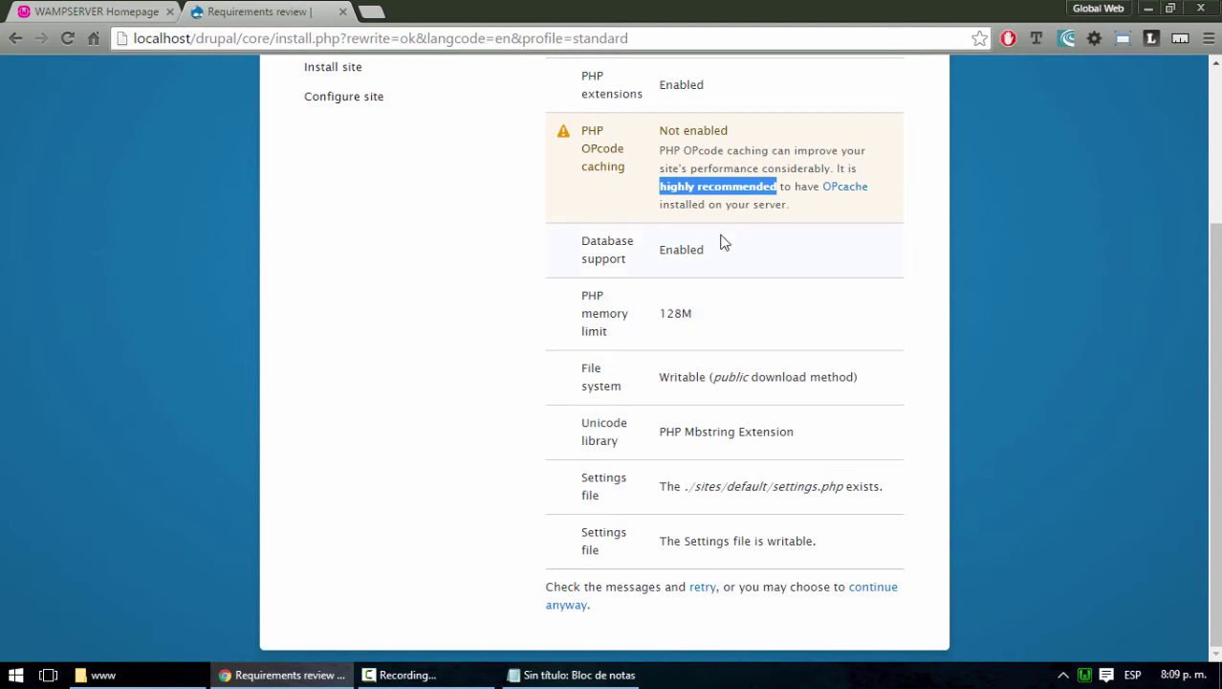
scroll(839, 524, up, 5)
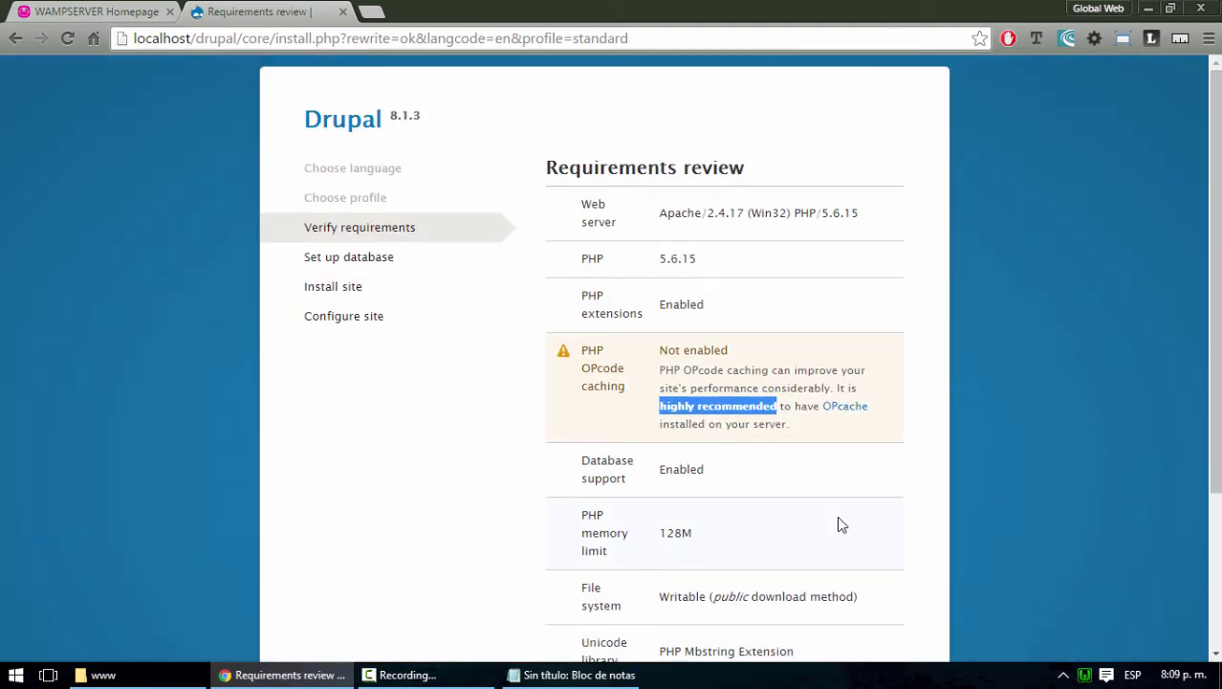
scroll(839, 524, down, 4)
scroll(839, 524, up, 4)
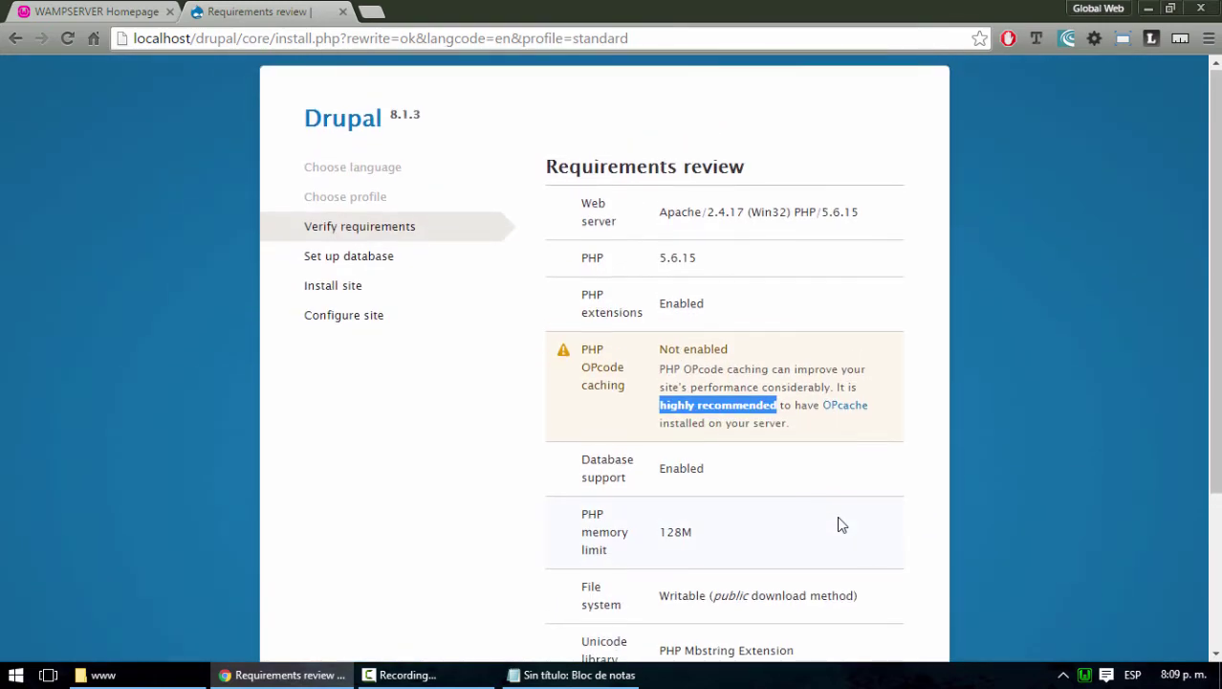
scroll(838, 524, down, 2)
scroll(837, 522, down, 3)
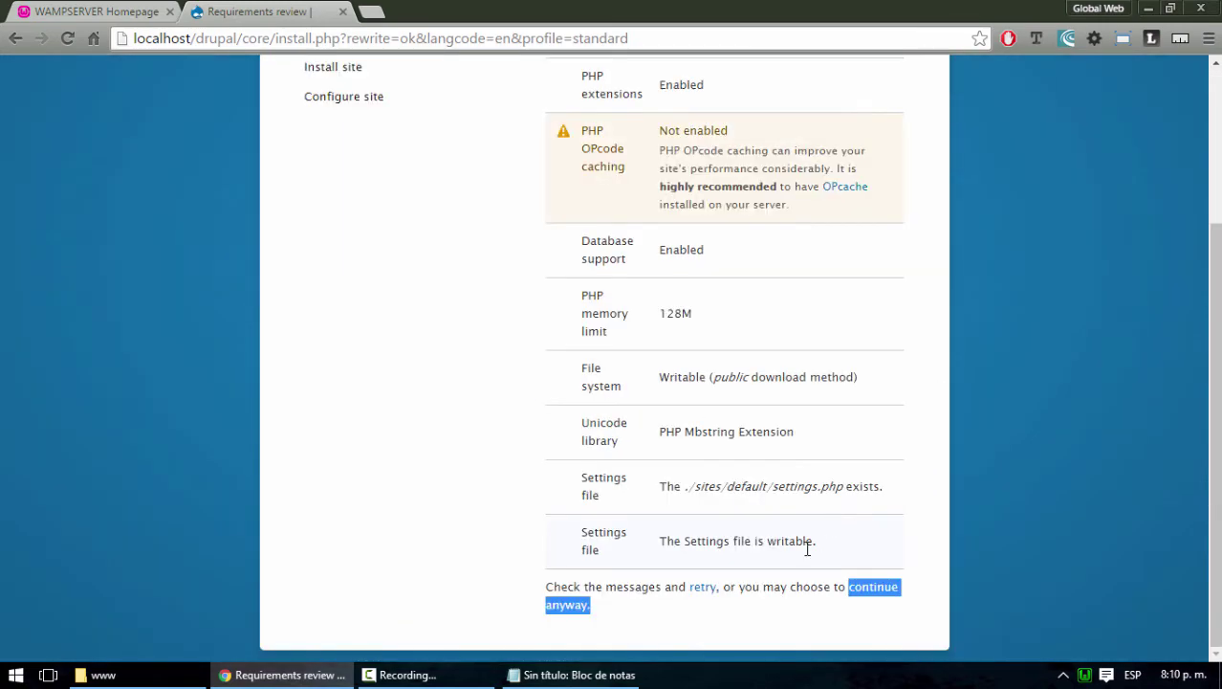
click(568, 613)
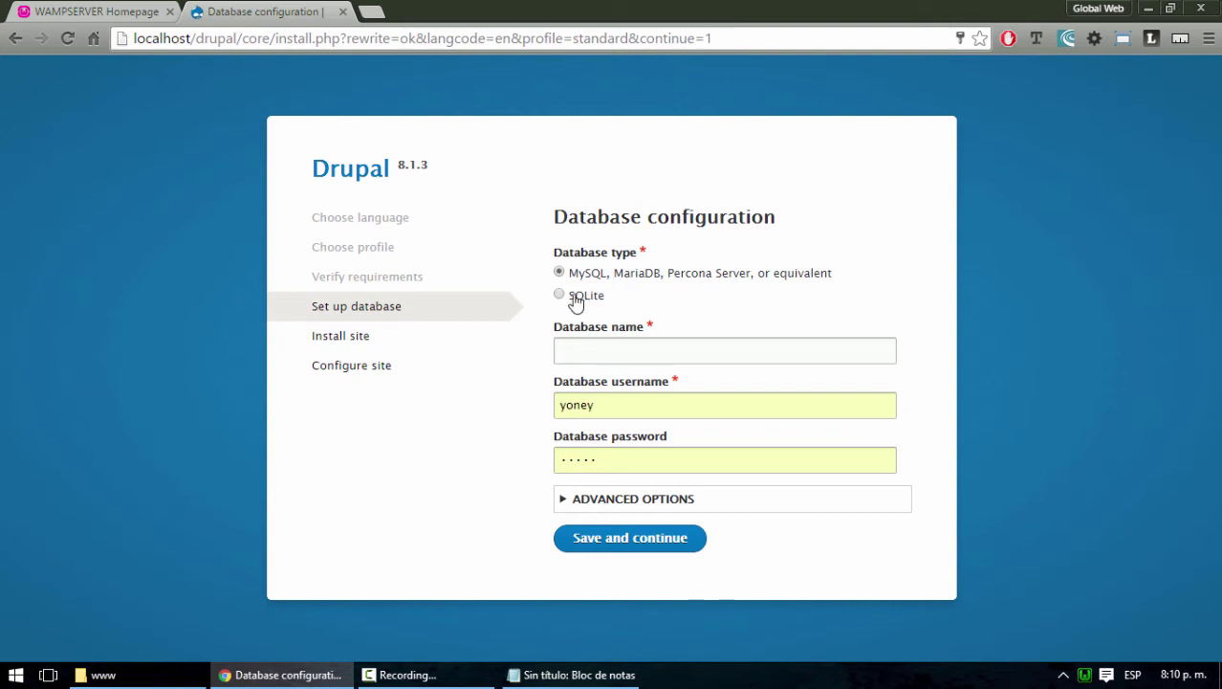
Enter database name 'tres', re-enter the database password, expand Advanced Options, and save
click(613, 346)
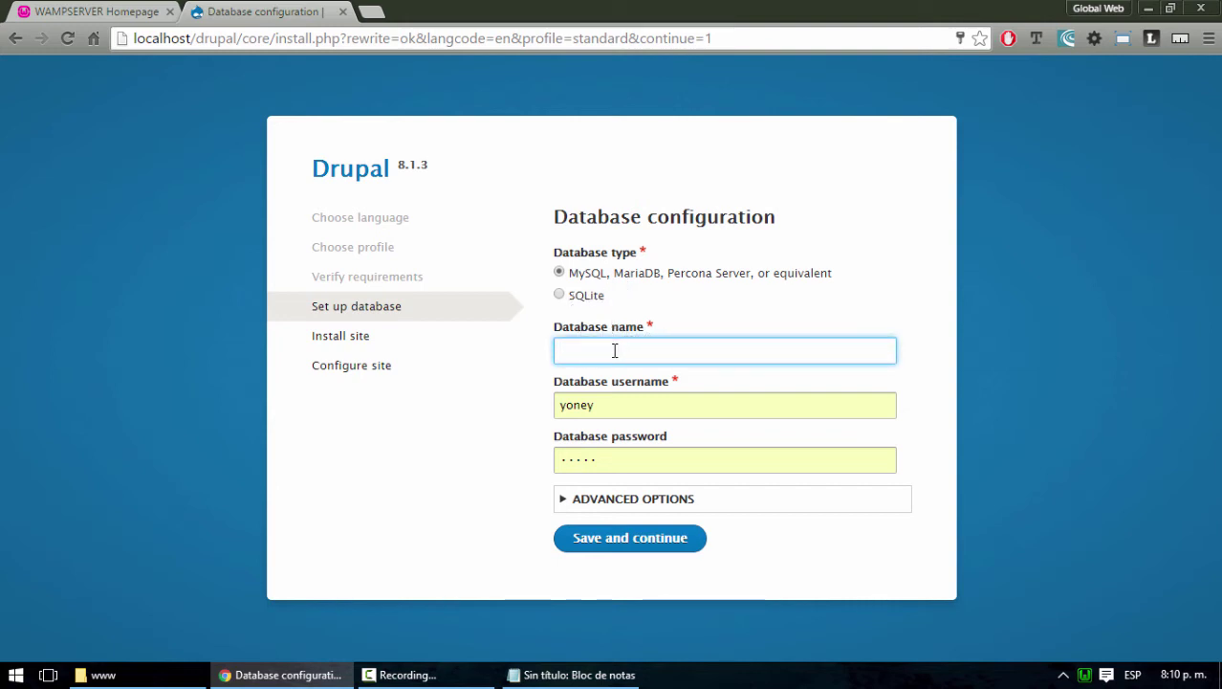
text(tres)
drag(612, 460, 492, 459)
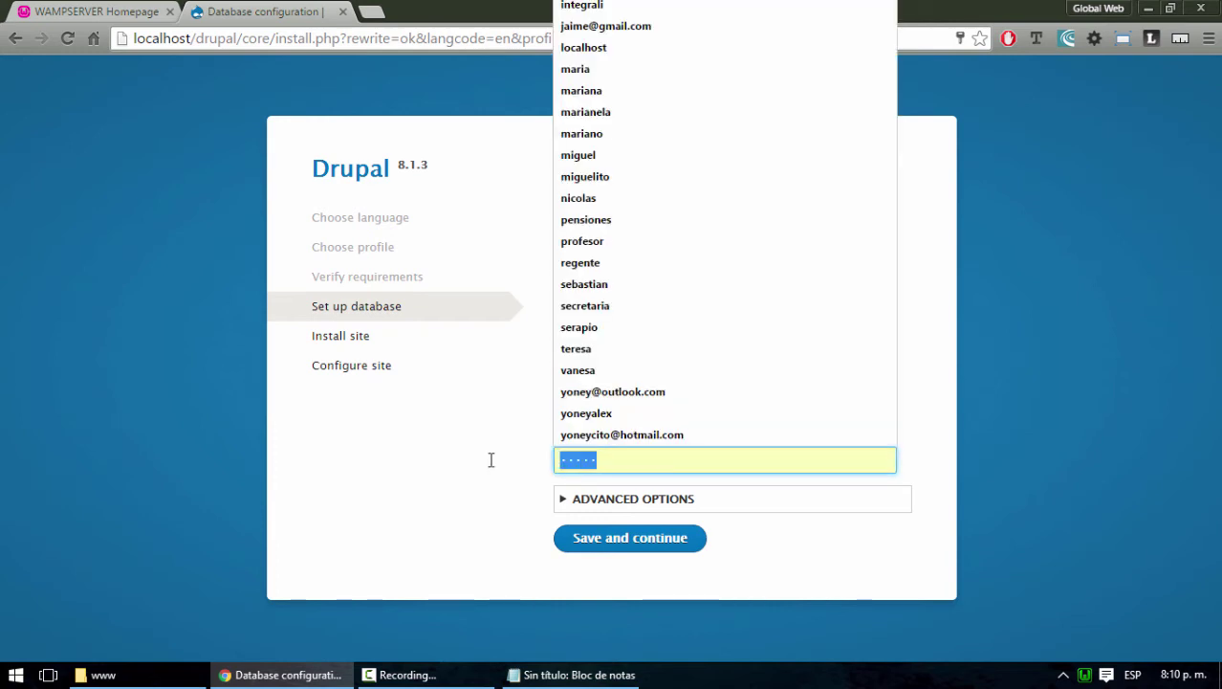
text(••)
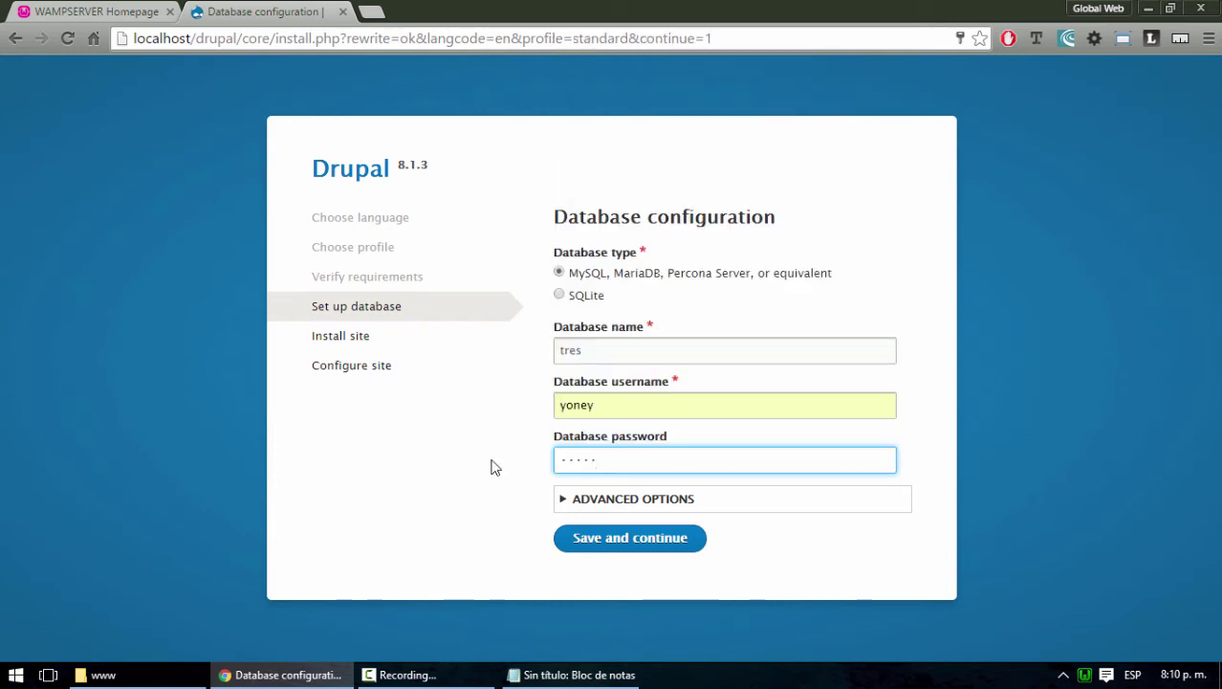
click(567, 499)
scroll(696, 450, down, 2)
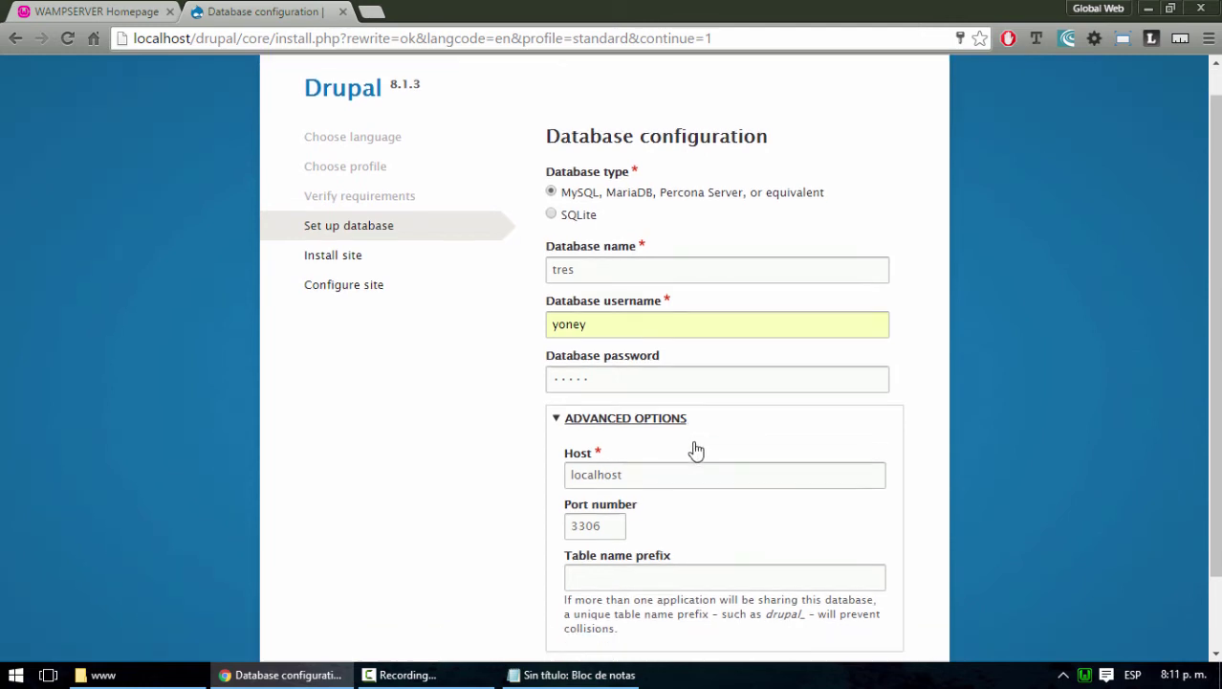
scroll(697, 450, down, 1)
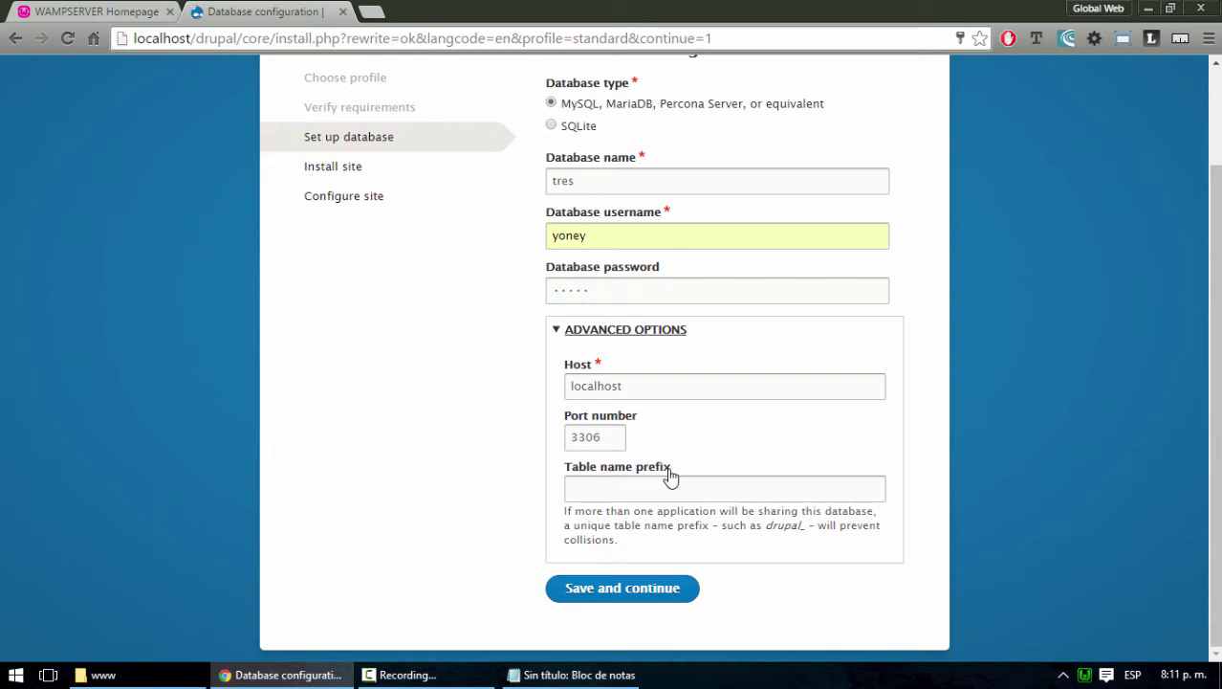
click(614, 594)
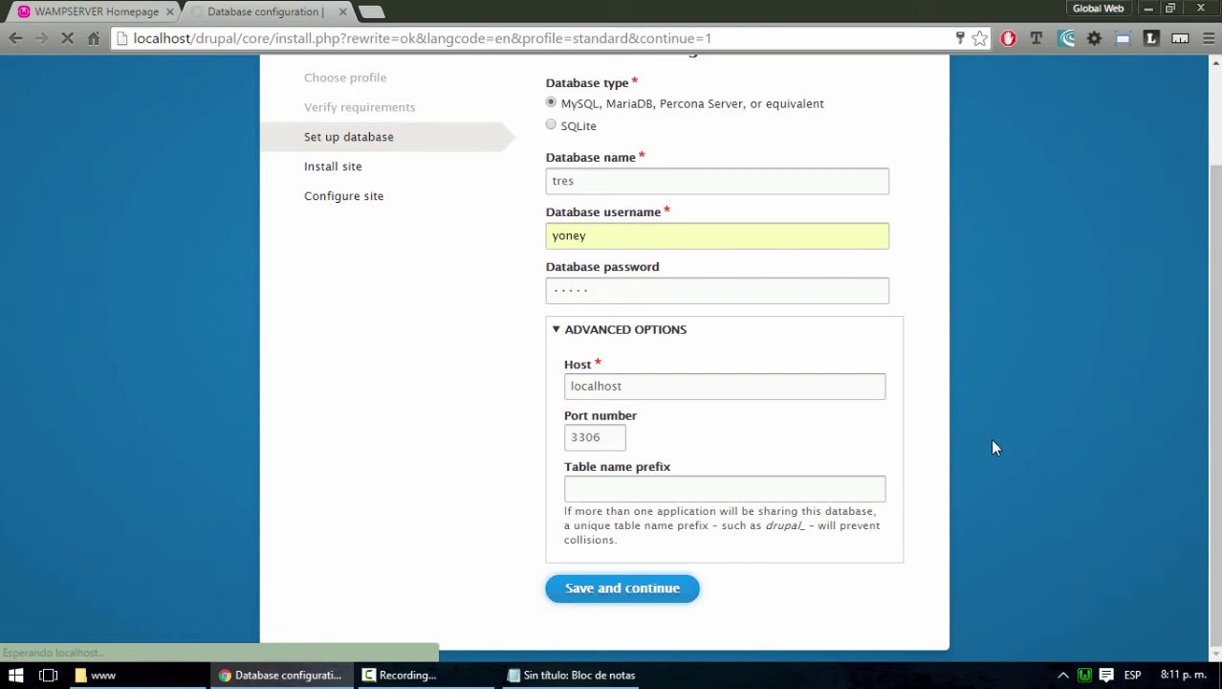
Wait for the site installation to start, reaching 3 of 40 tasks (8%)
scroll(993, 447, up, 2)
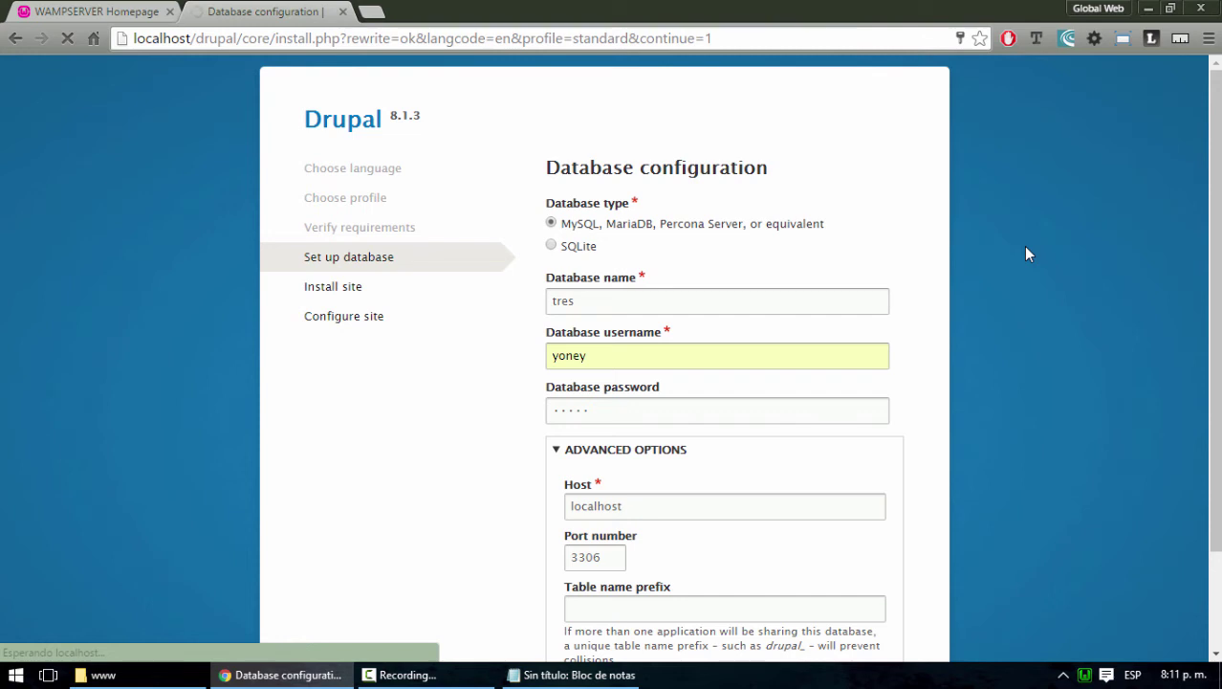
scroll(1027, 253, down, 2)
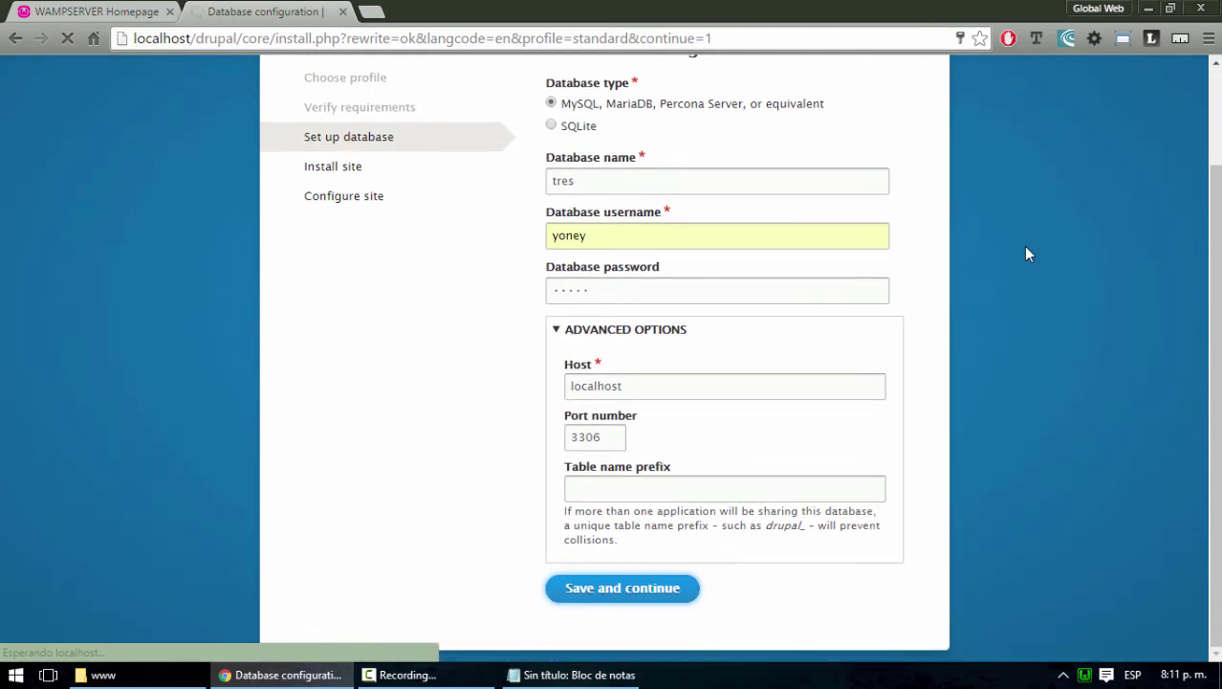
scroll(1026, 254, up, 2)
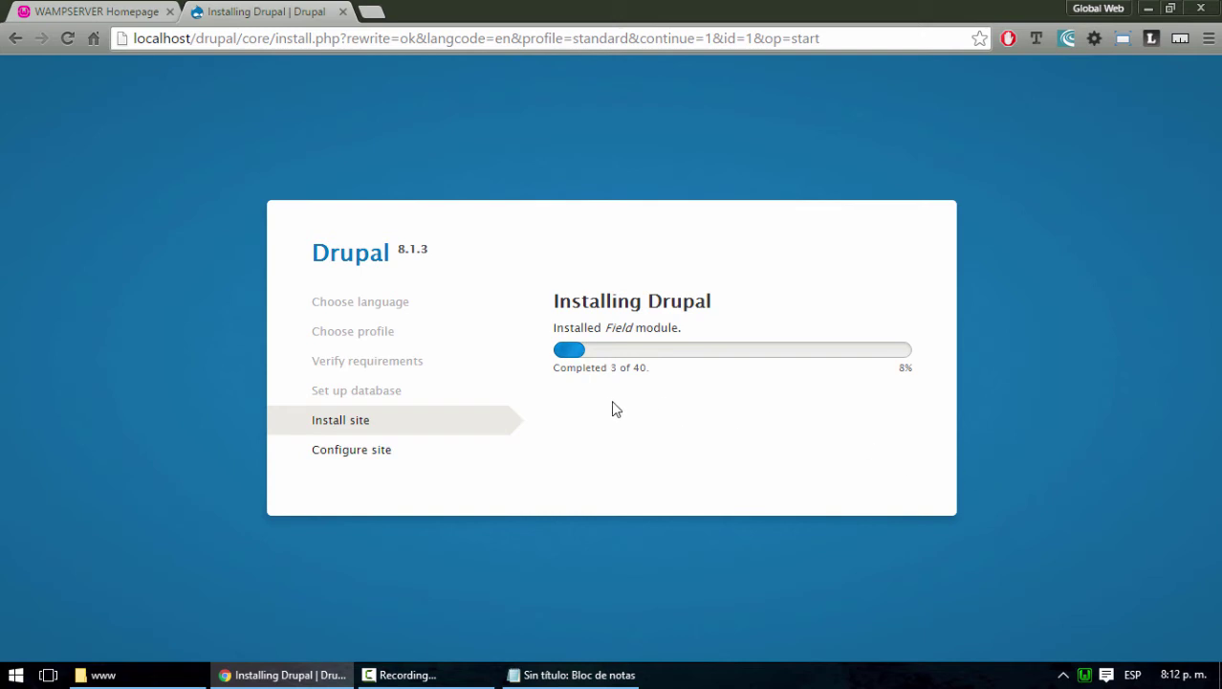
Glance at the WampServer homepage tab and return to the Drupal install progress
click(107, 8)
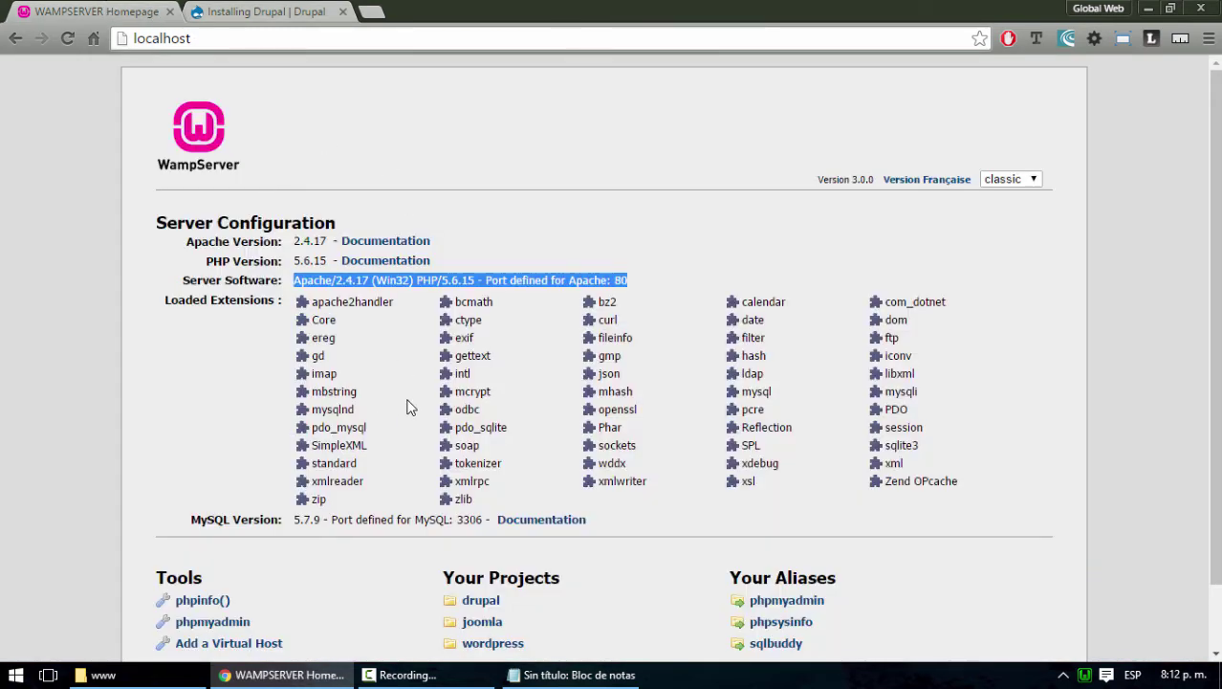
click(513, 187)
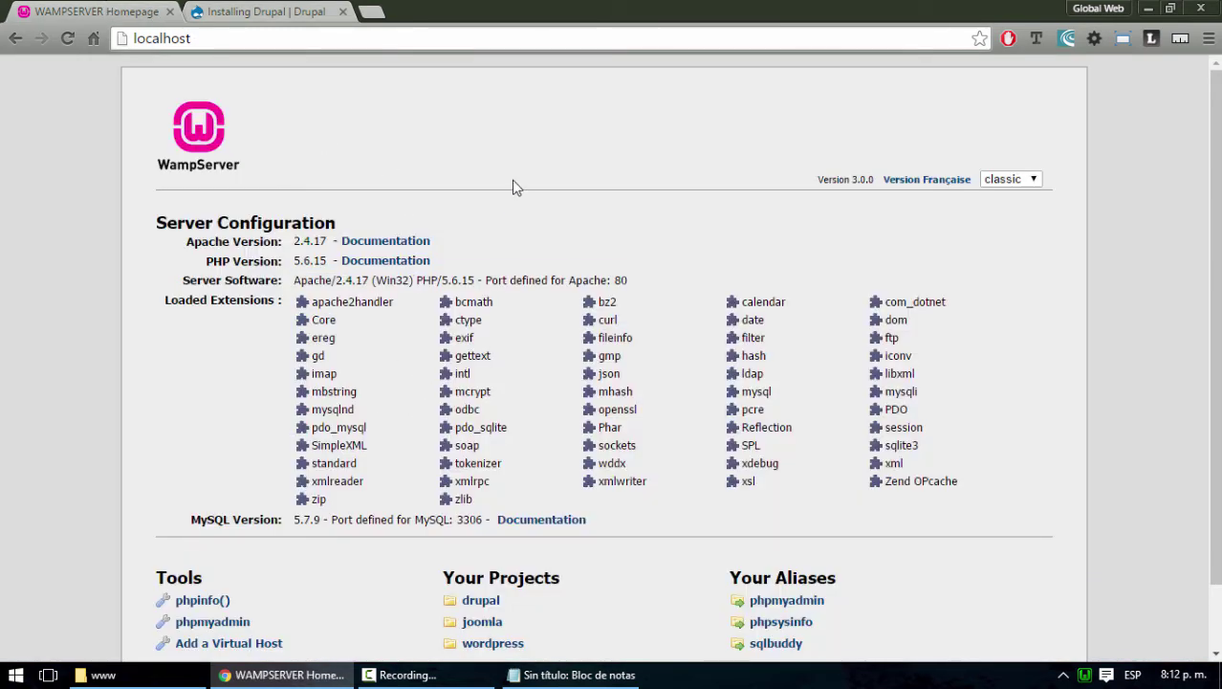
click(269, 12)
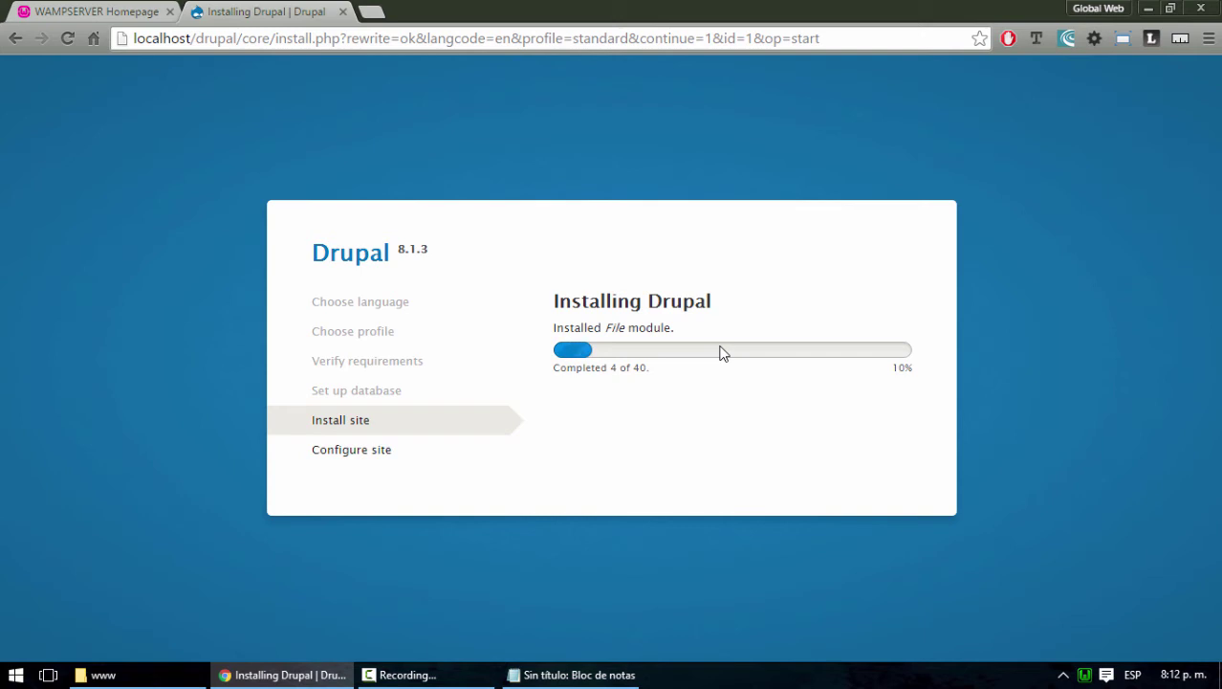
Open php.ini from the WampServer tray menu's PHP submenu
click(1084, 675)
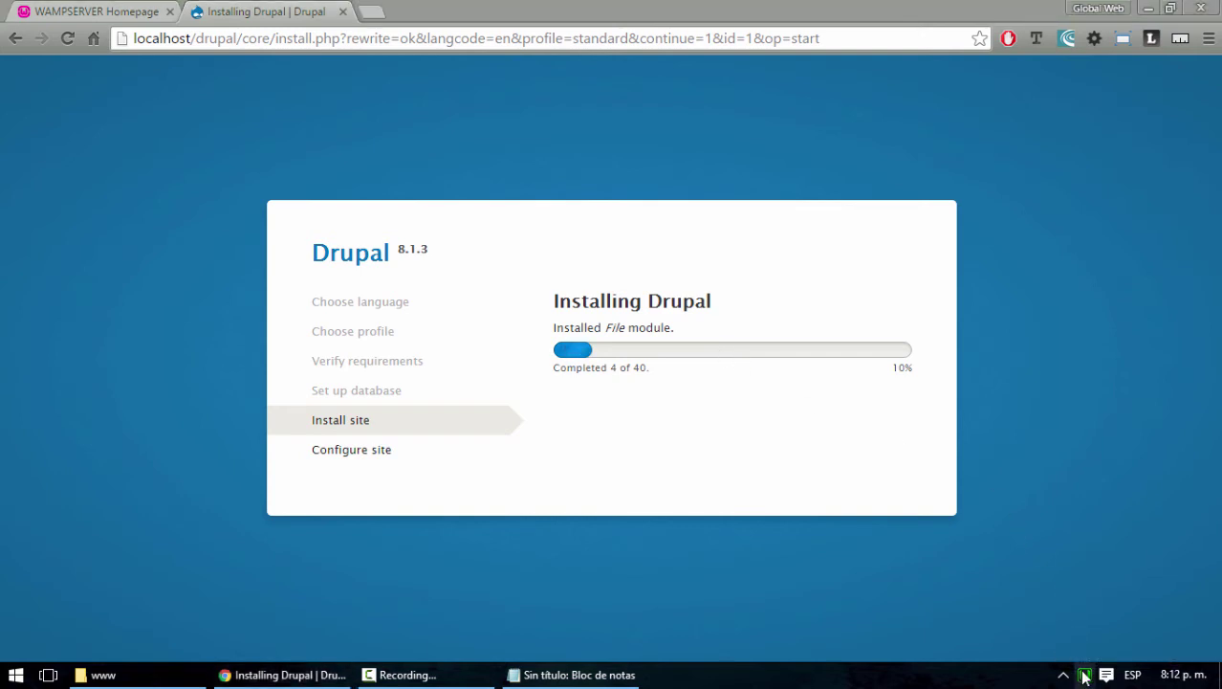
mouse_move(1136, 513)
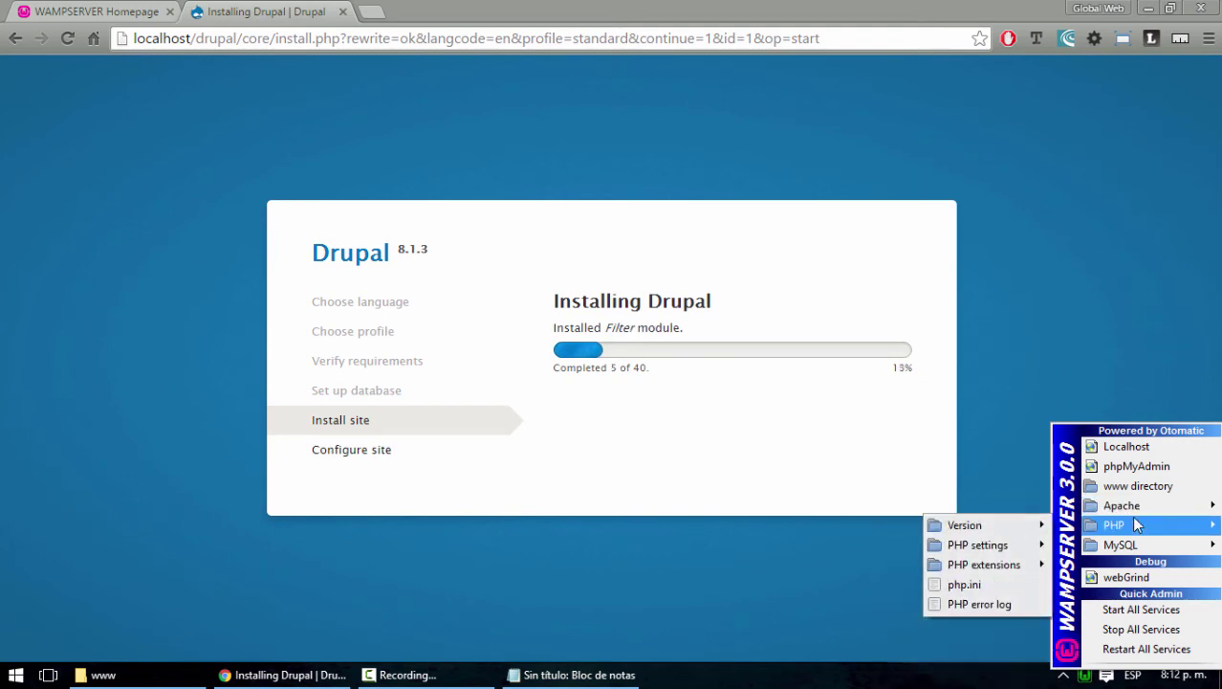
click(964, 583)
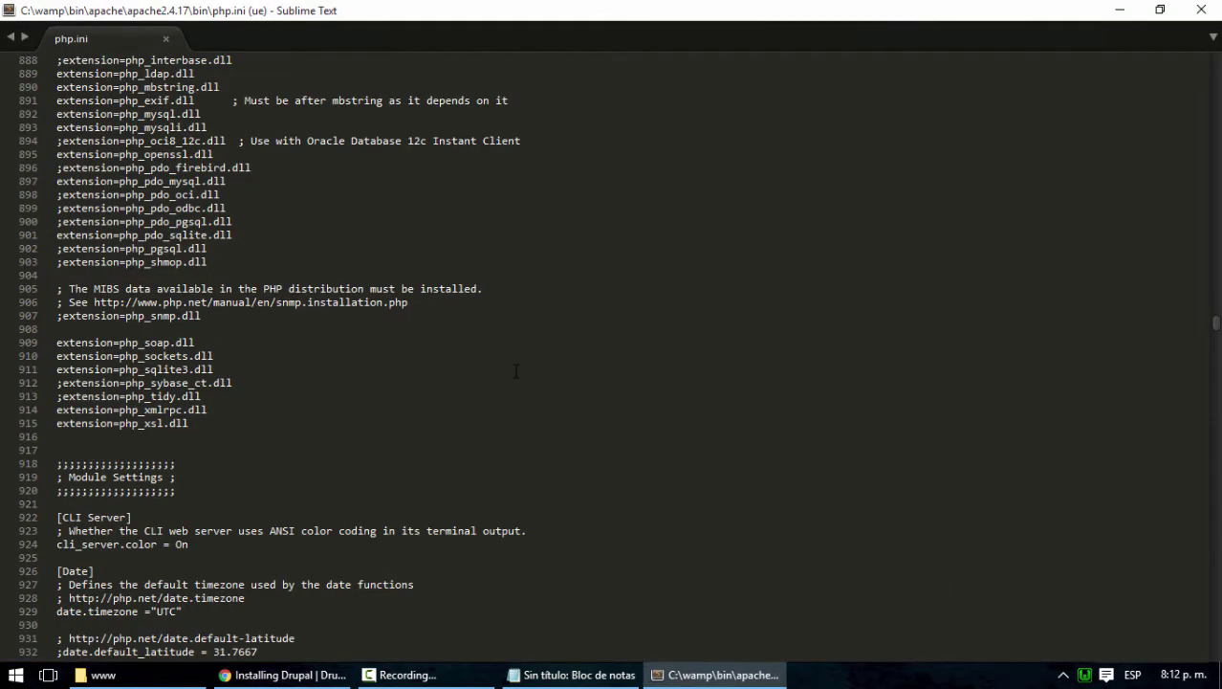
Search php.ini for 'max' and locate the max_input_time setting
scroll(515, 371, up, 20)
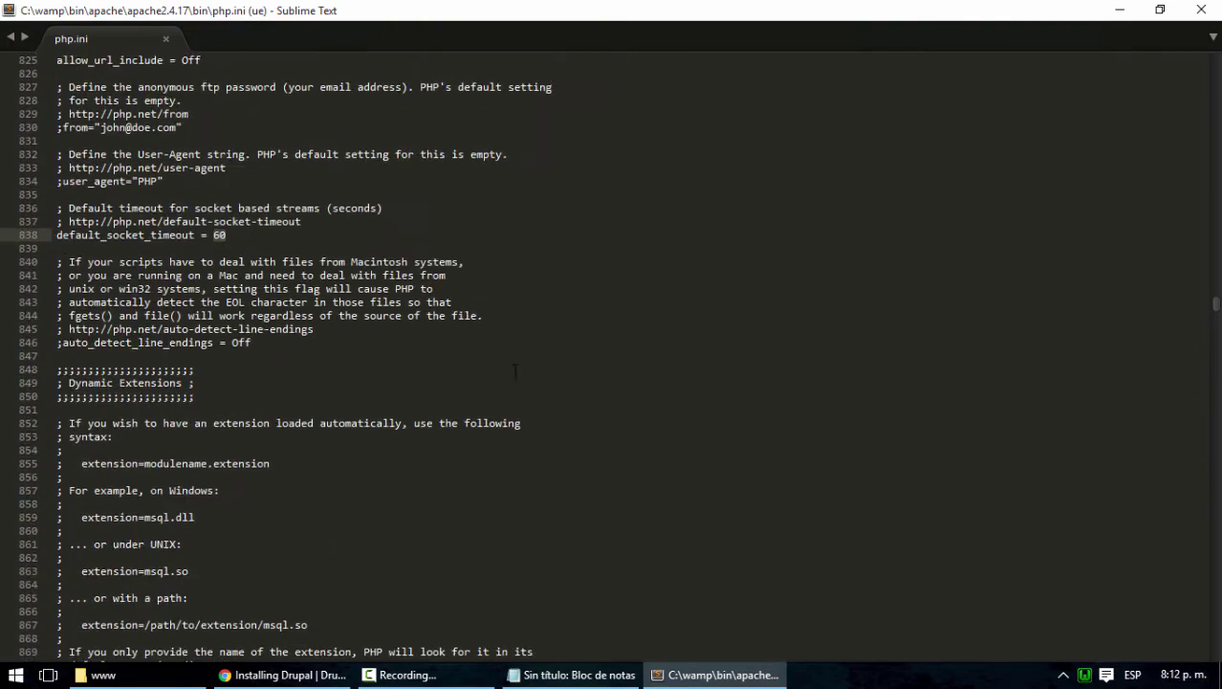
scroll(516, 372, up, 5)
click(515, 371)
key(ctrl+Home)
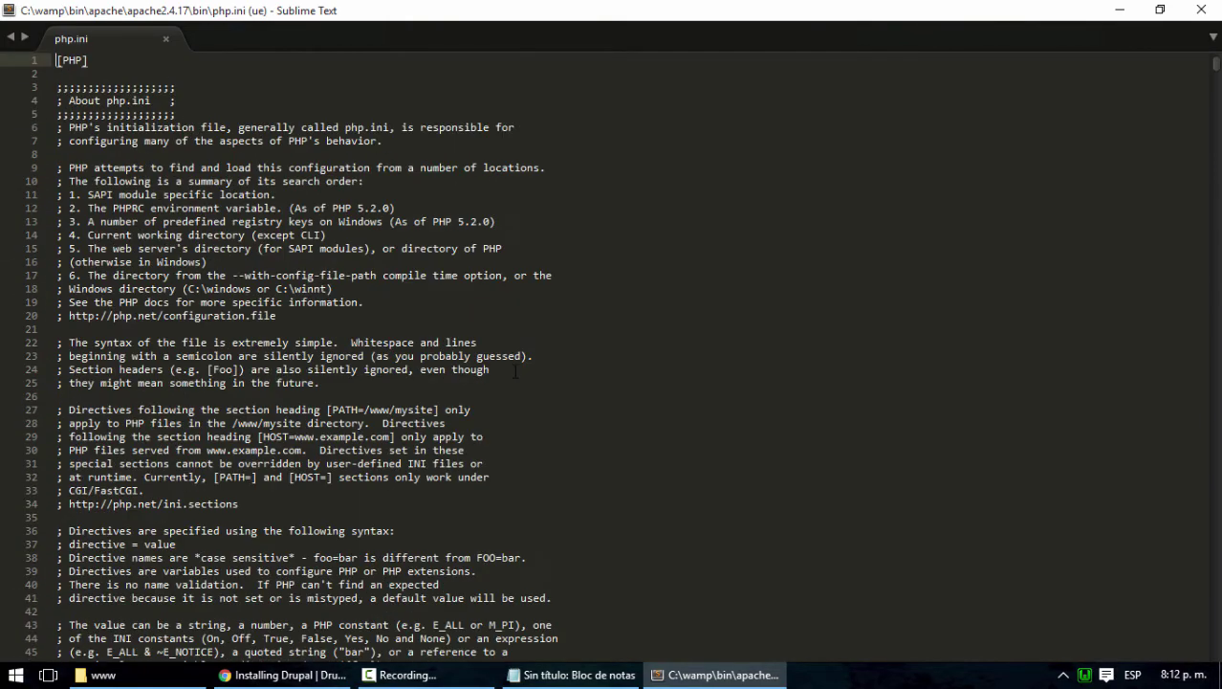
click(271, 116)
key(ctrl+f)
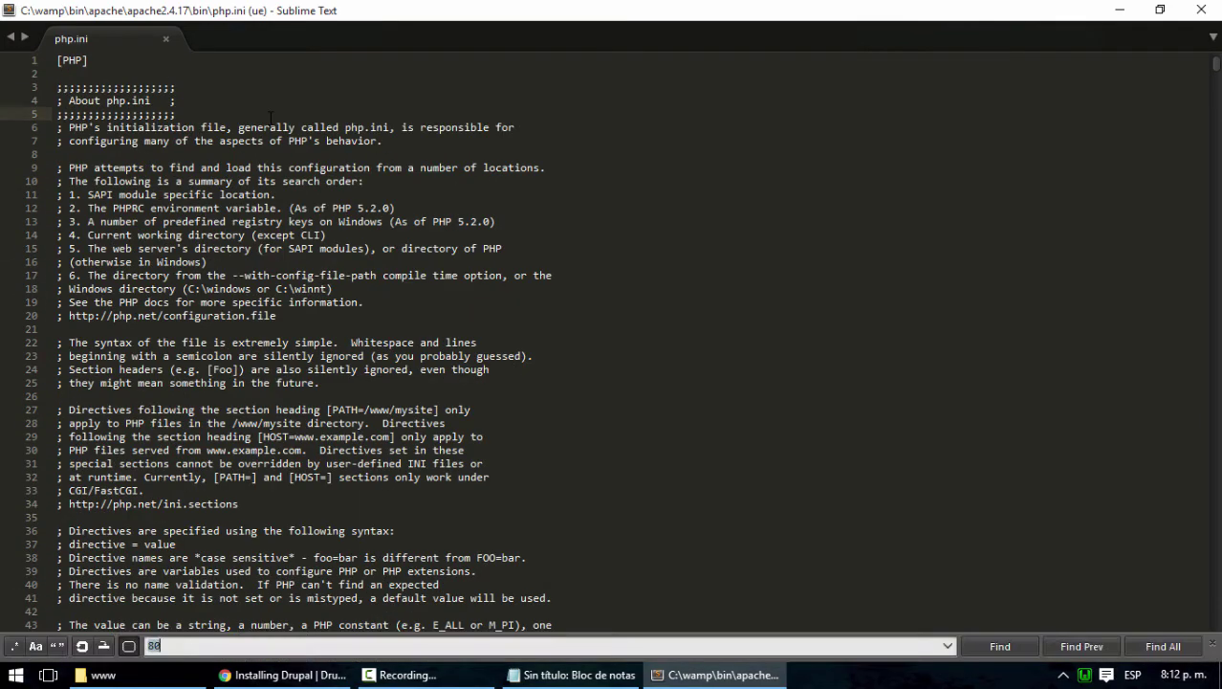
text(max)
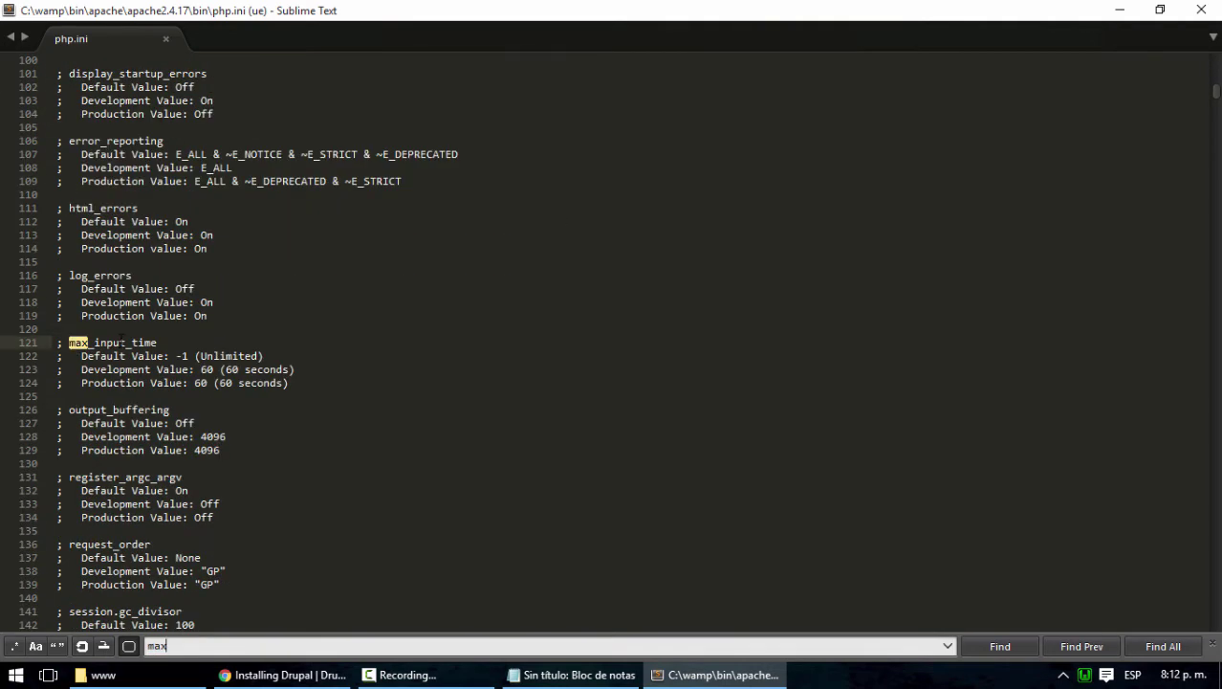
drag(159, 341, 68, 342)
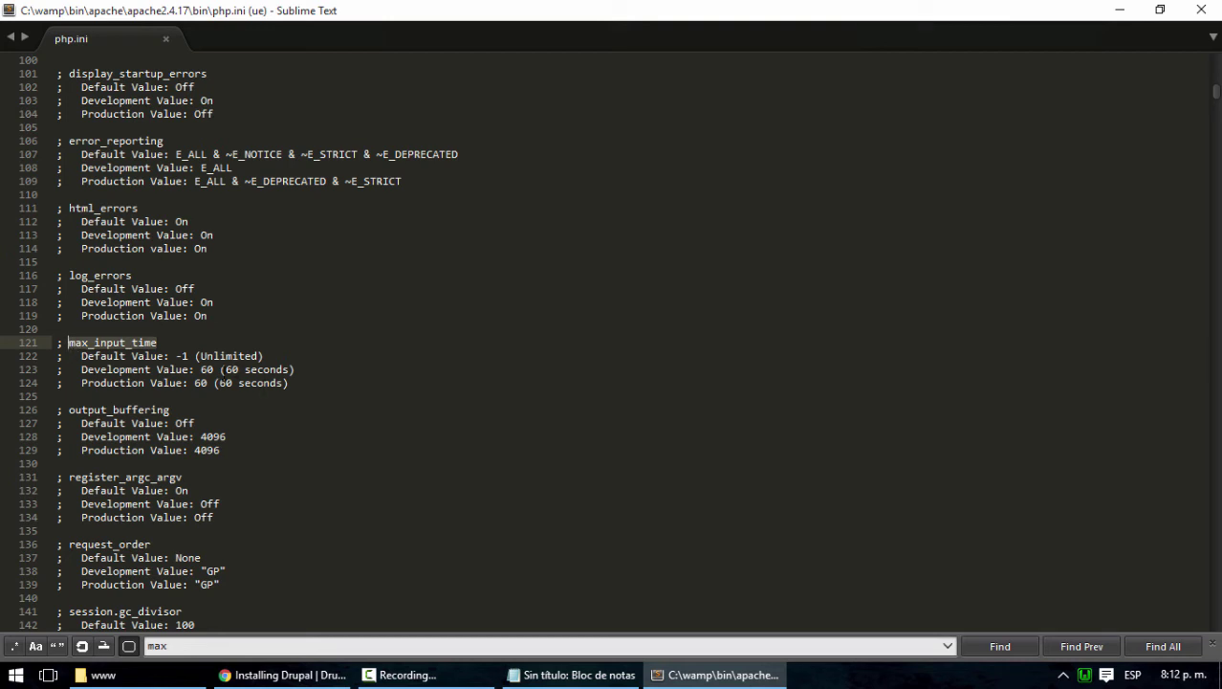
scroll(358, 356, down, 1)
Check max_input_time's Development Value, then minimize Sublime Text to watch Drupal's install progress
click(1120, 9)
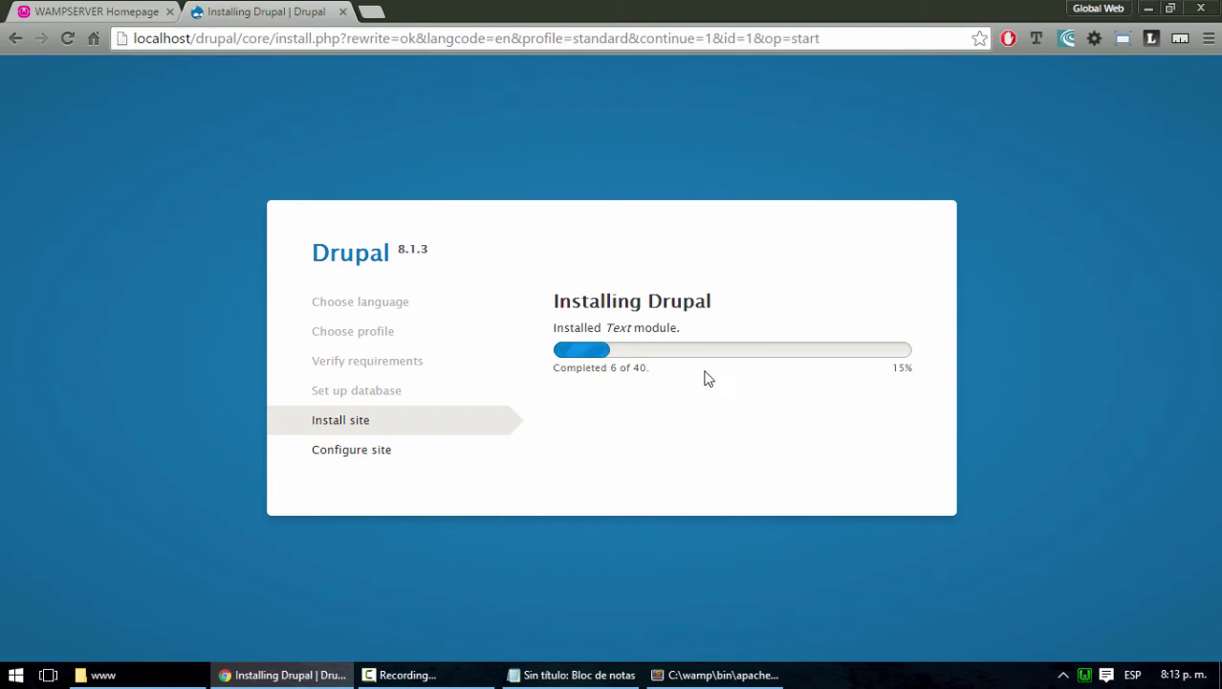
click(701, 676)
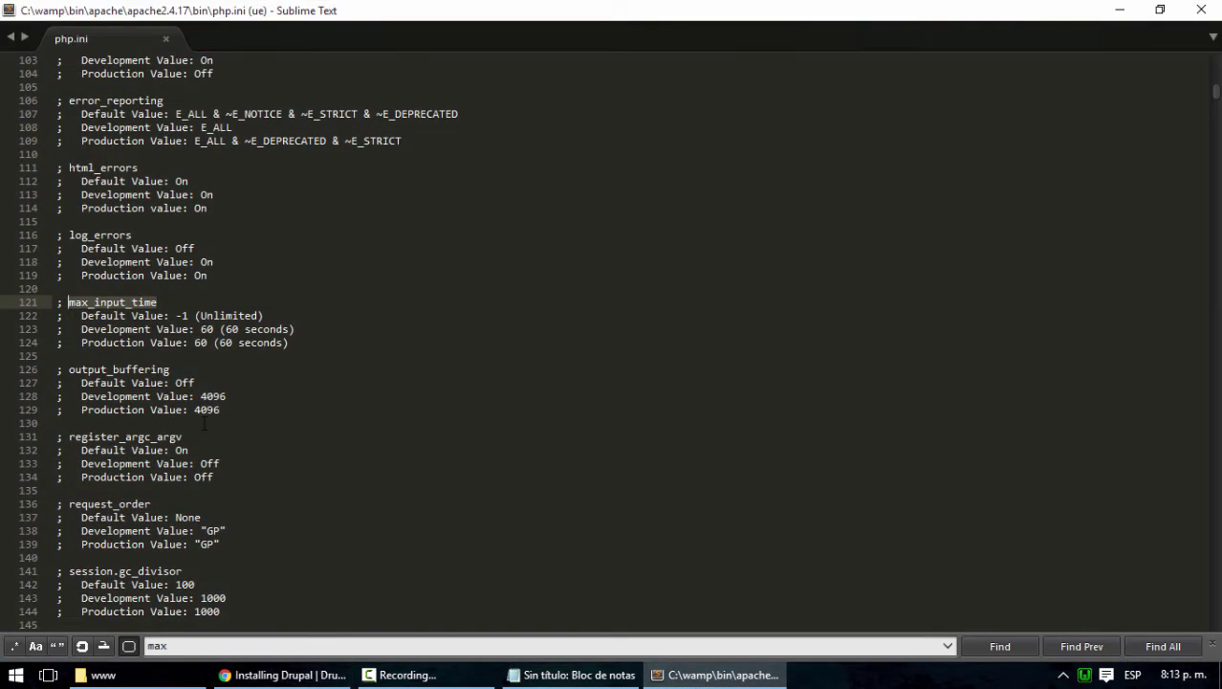
click(201, 328)
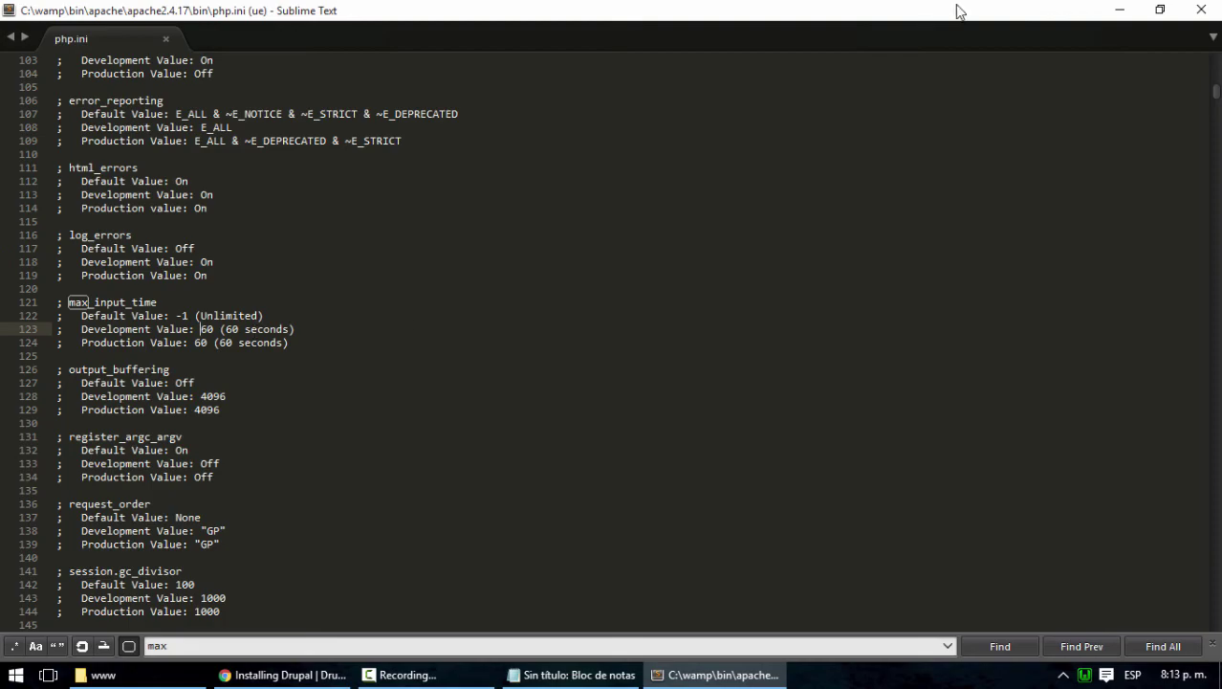
click(1120, 9)
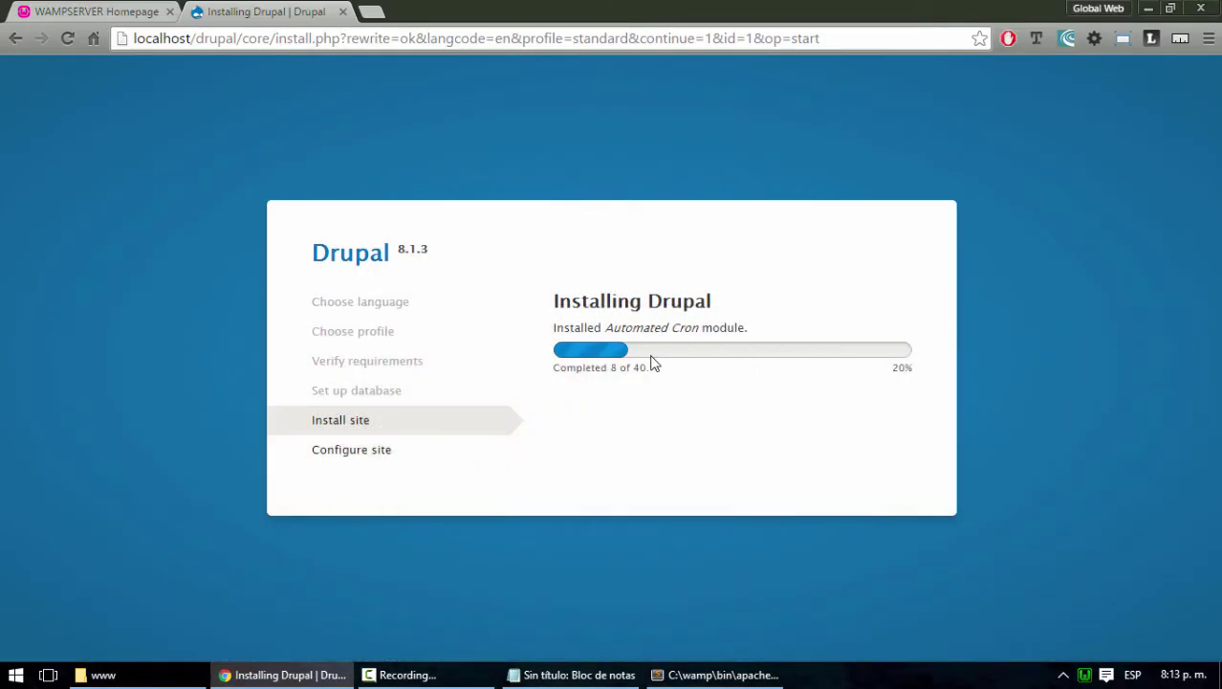
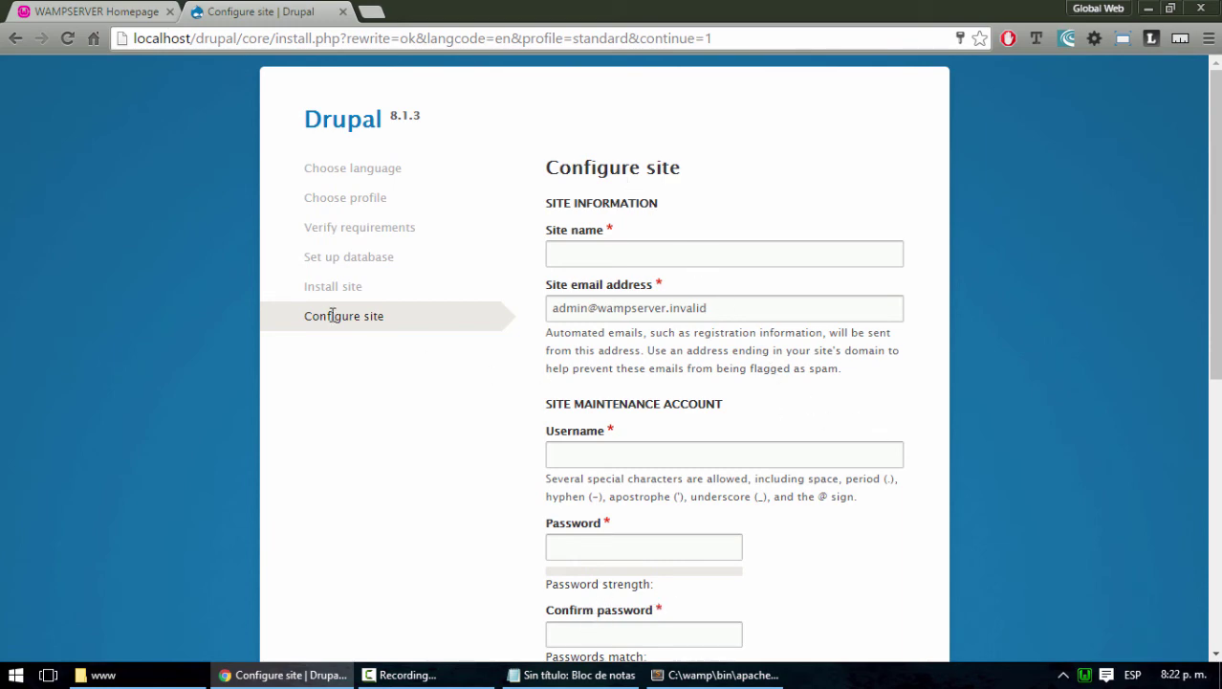
Enter 'Libros en español' as the Drupal site name
scroll(413, 361, down, 6)
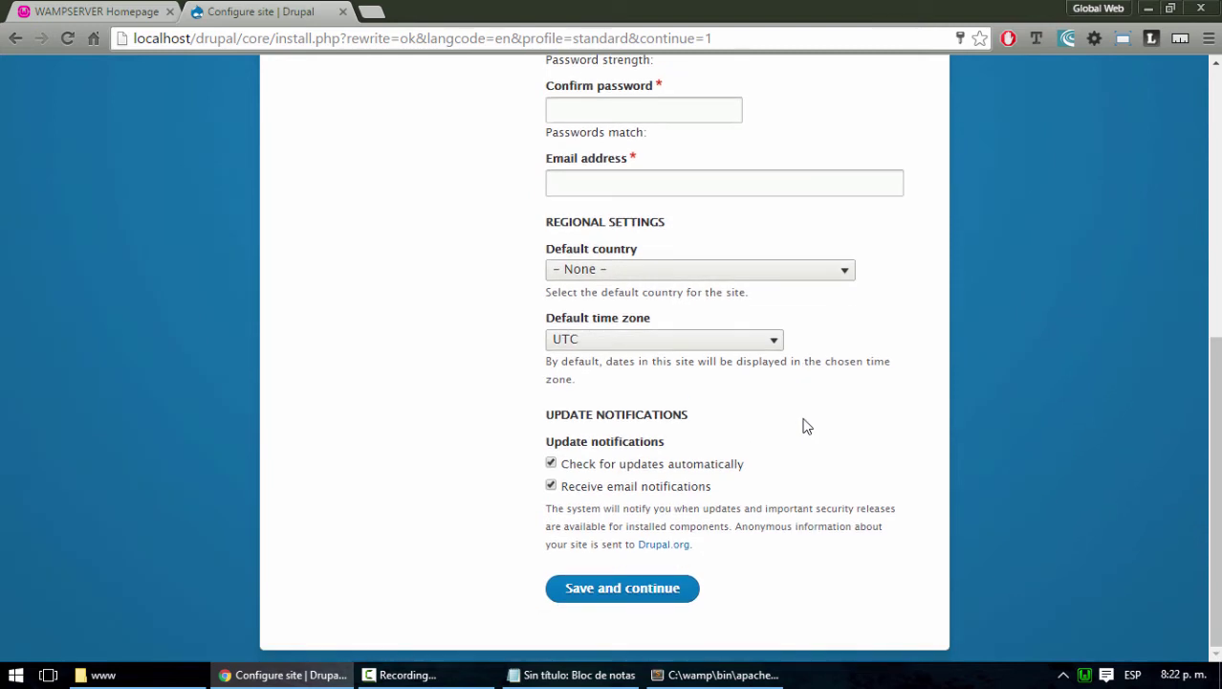
scroll(805, 422, up, 5)
scroll(805, 418, up, 1)
click(632, 253)
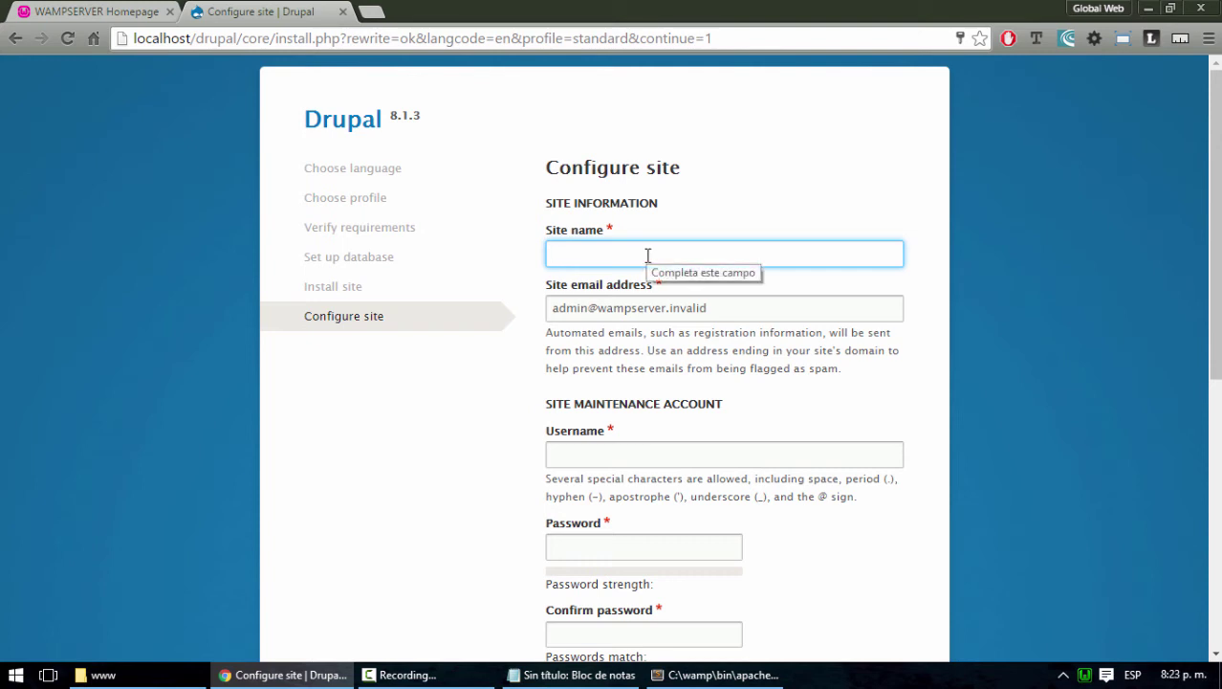
text(Libros)
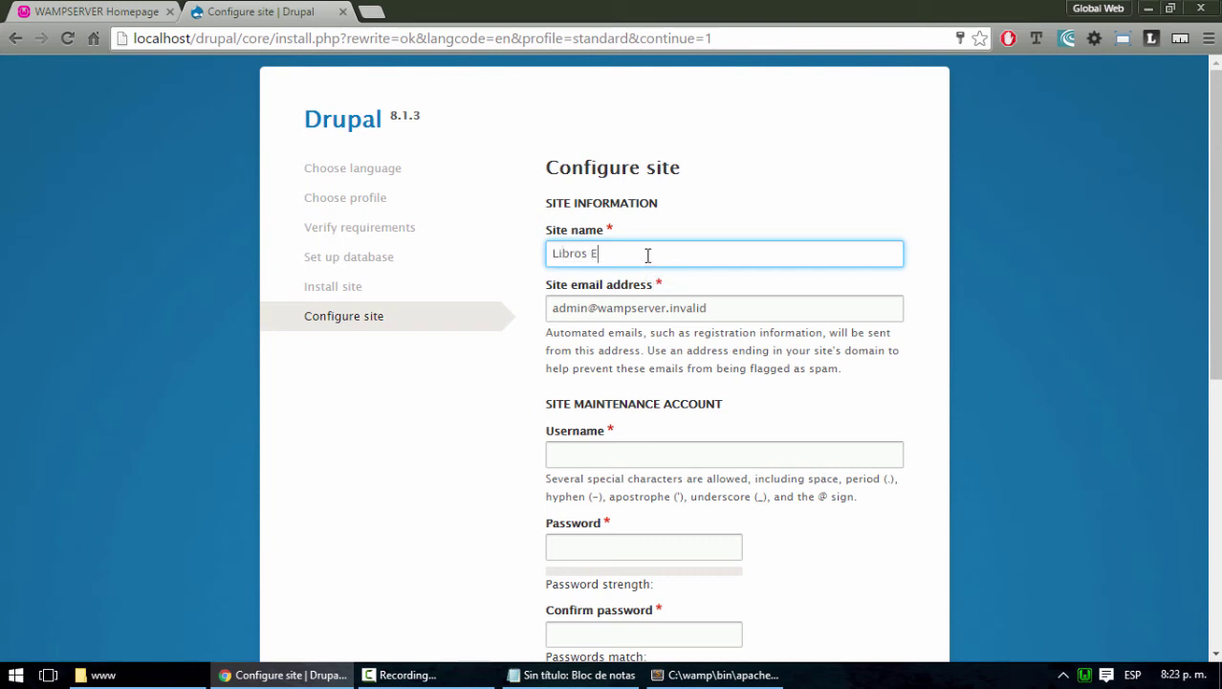
text( en español)
Fill in the owner's e-mail as the site email address, then bring up the saved-credentials notes
key(Tab)
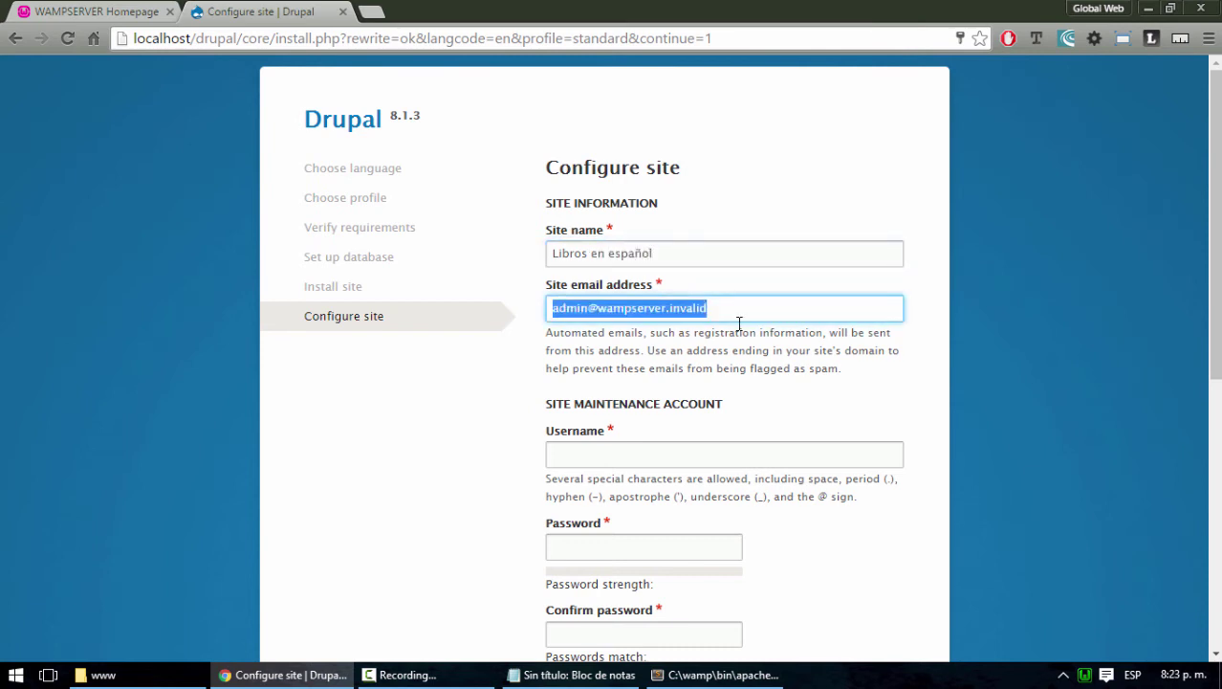
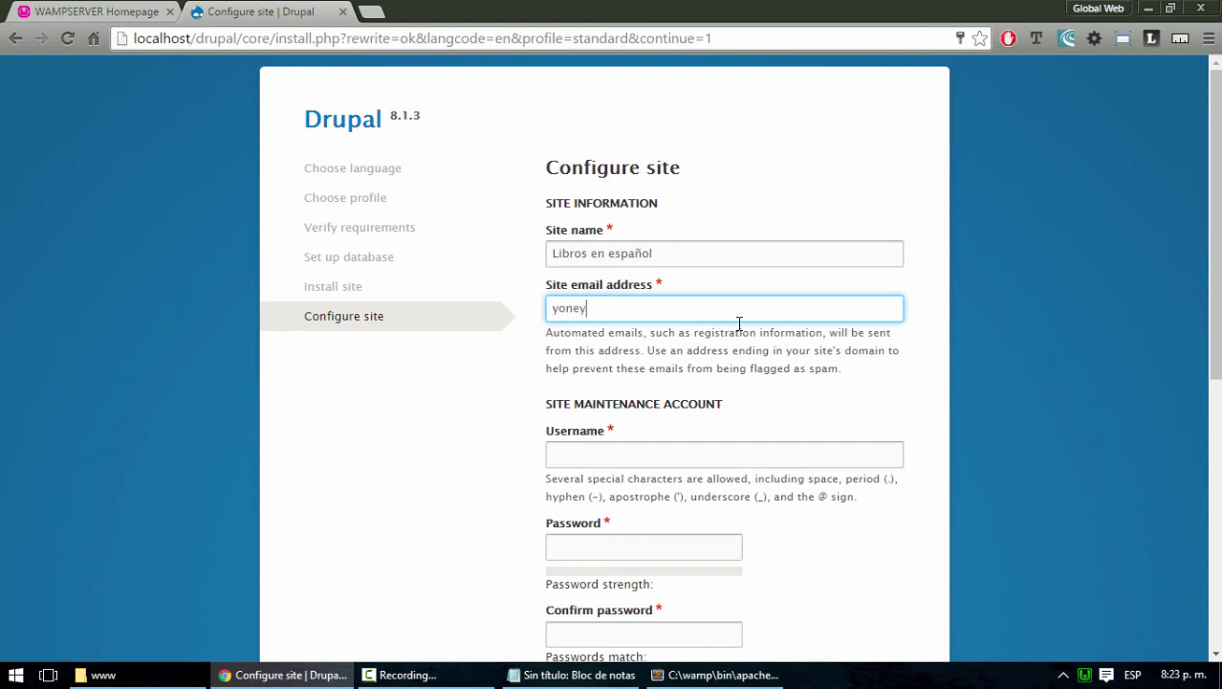
click(663, 457)
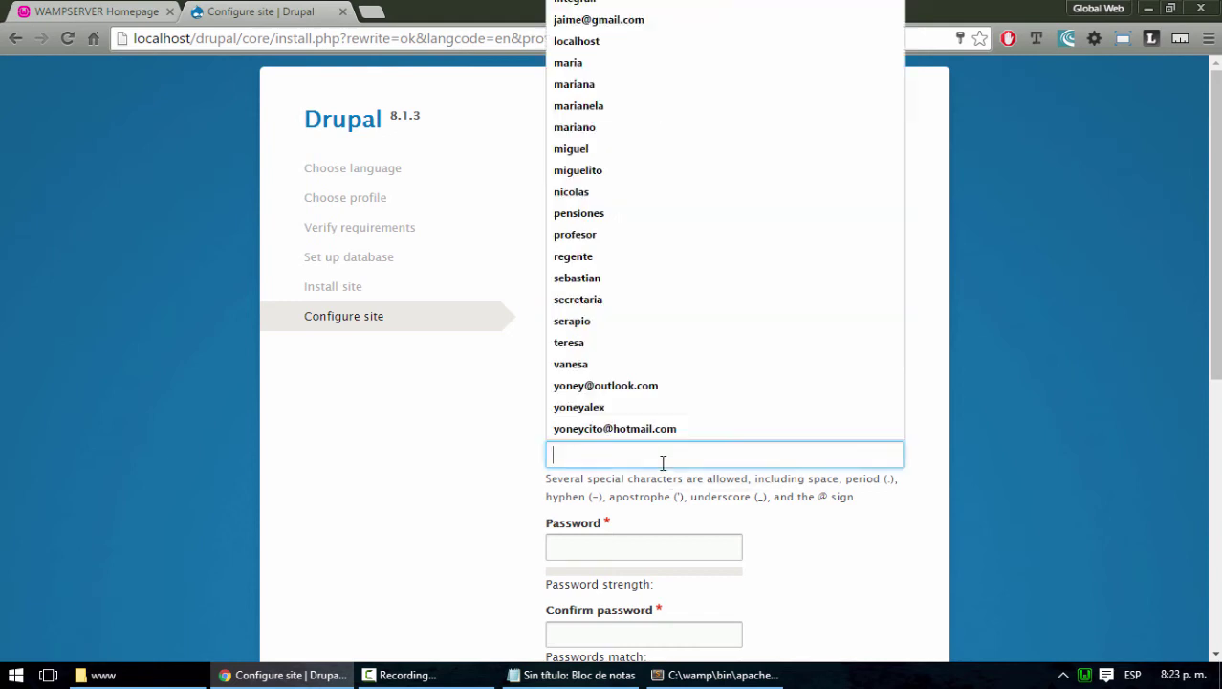
scroll(660, 455, down, 2)
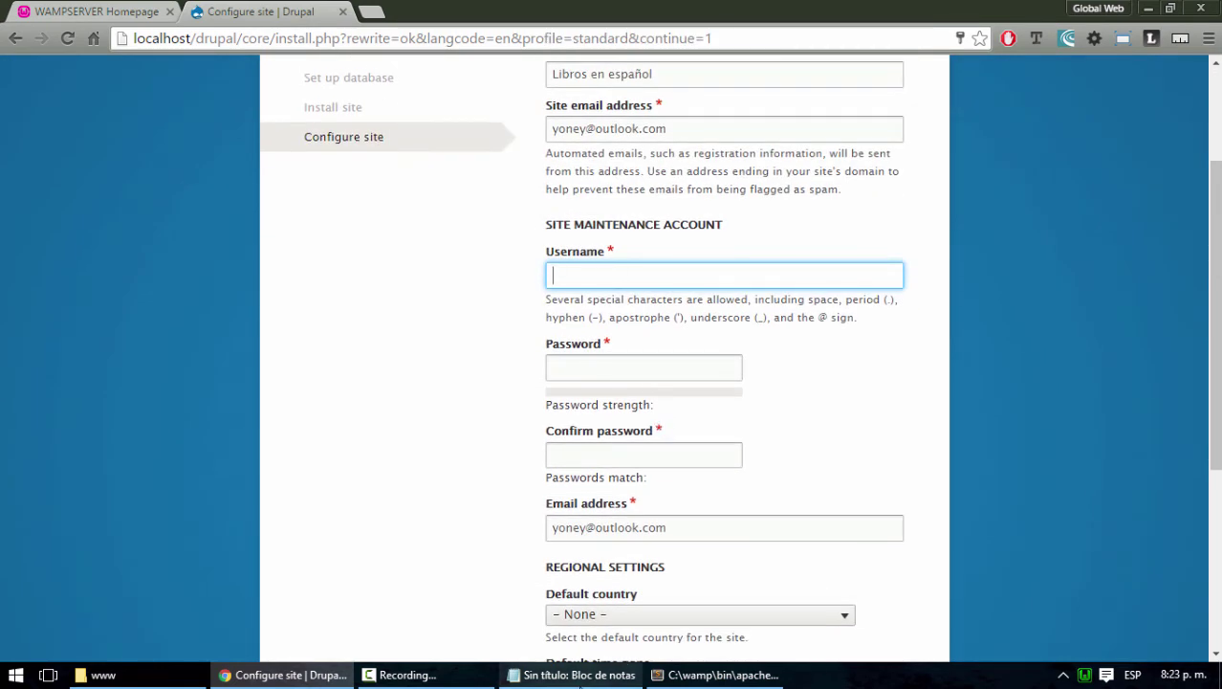
click(593, 675)
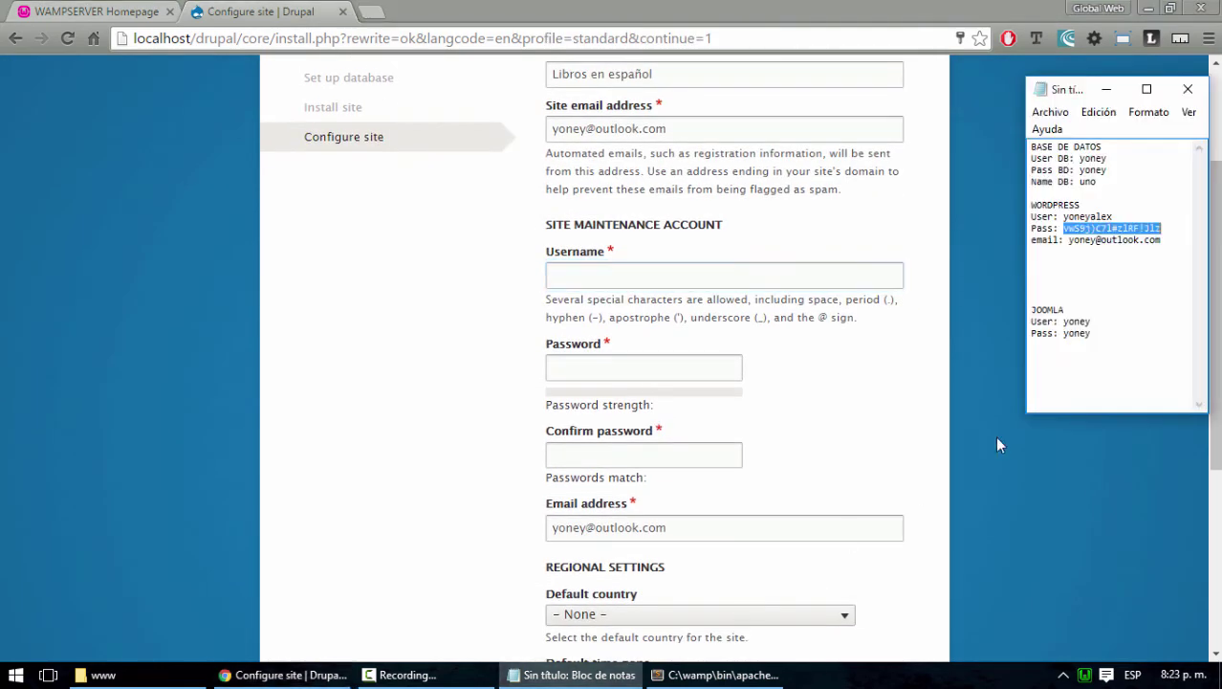
Enlarge the notes and paste the Joomla username and password lines under the DRUPAL heading
click(1107, 334)
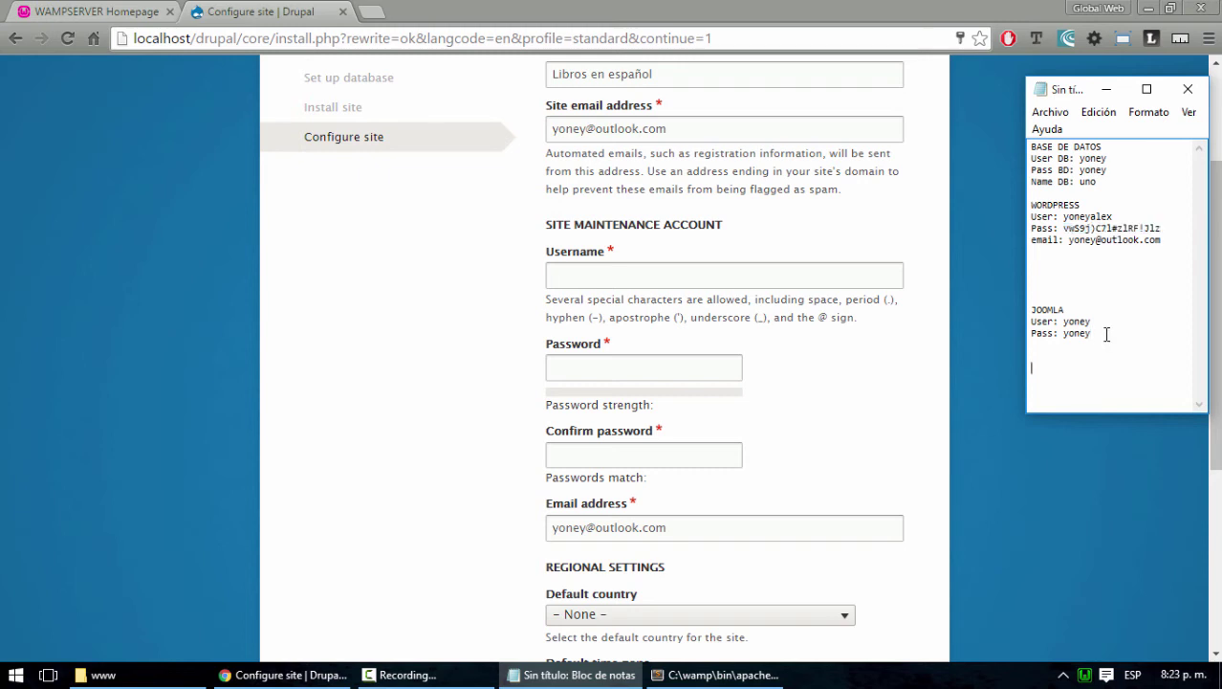
drag(1114, 413, 1106, 607)
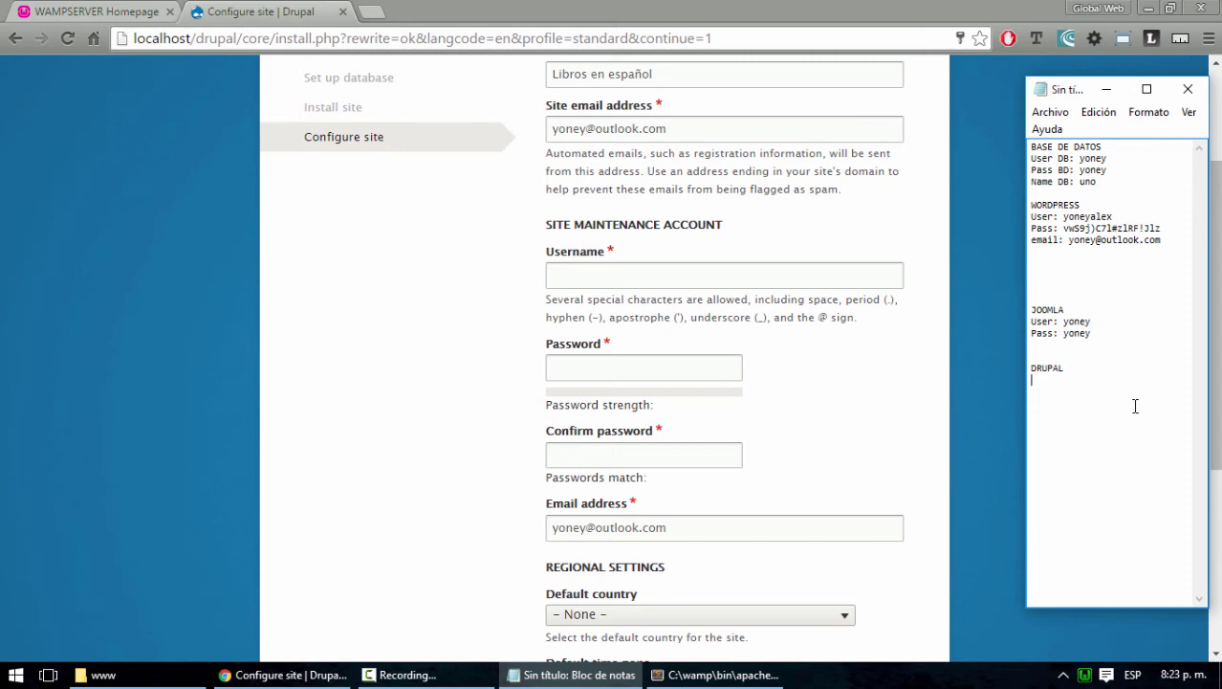
drag(1092, 334, 1030, 326)
key(ctrl+c)
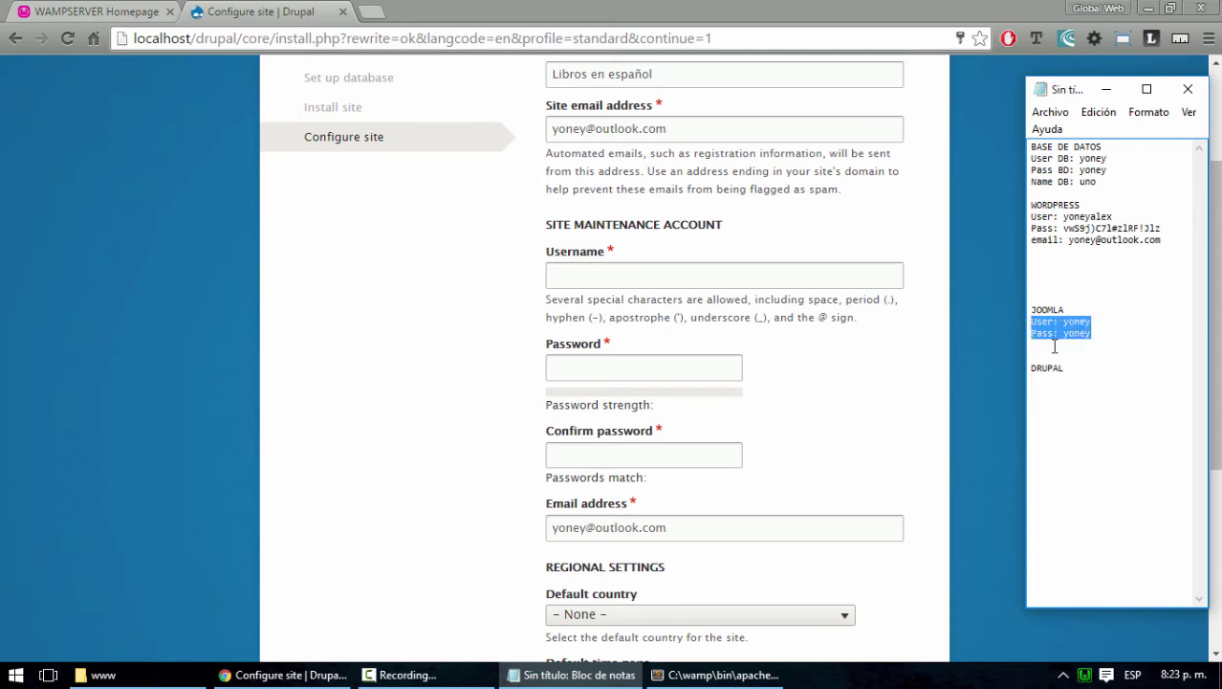
click(1058, 375)
key(ctrl+v)
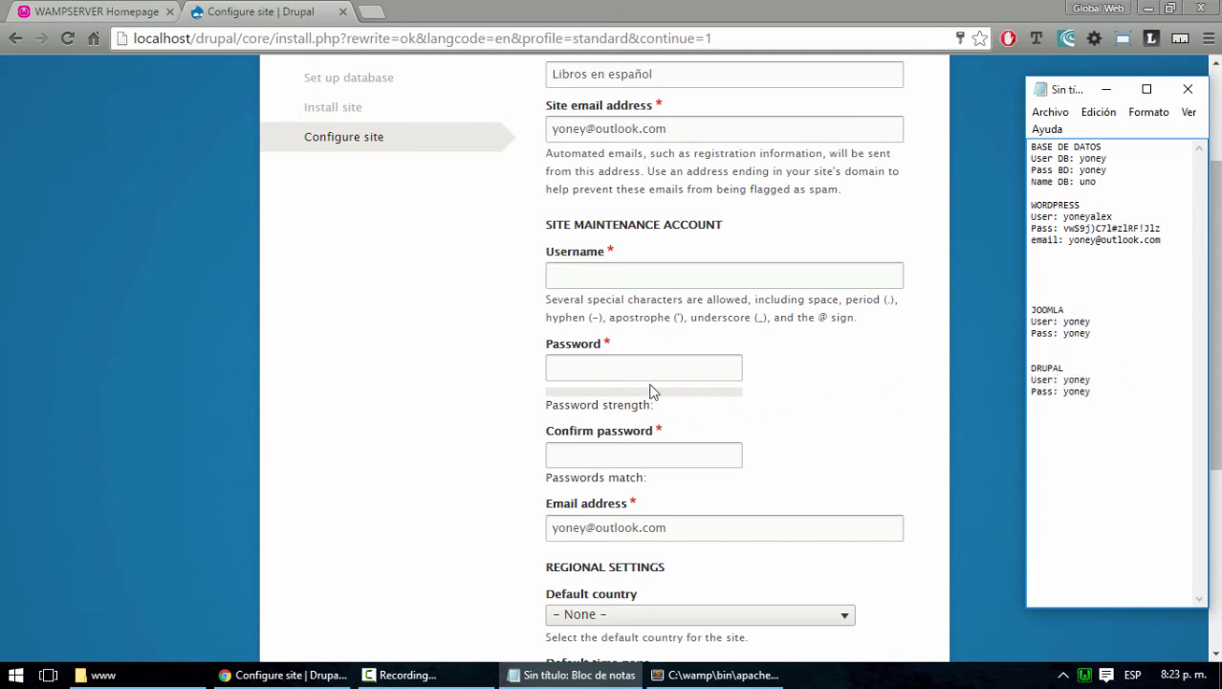
click(639, 363)
click(640, 364)
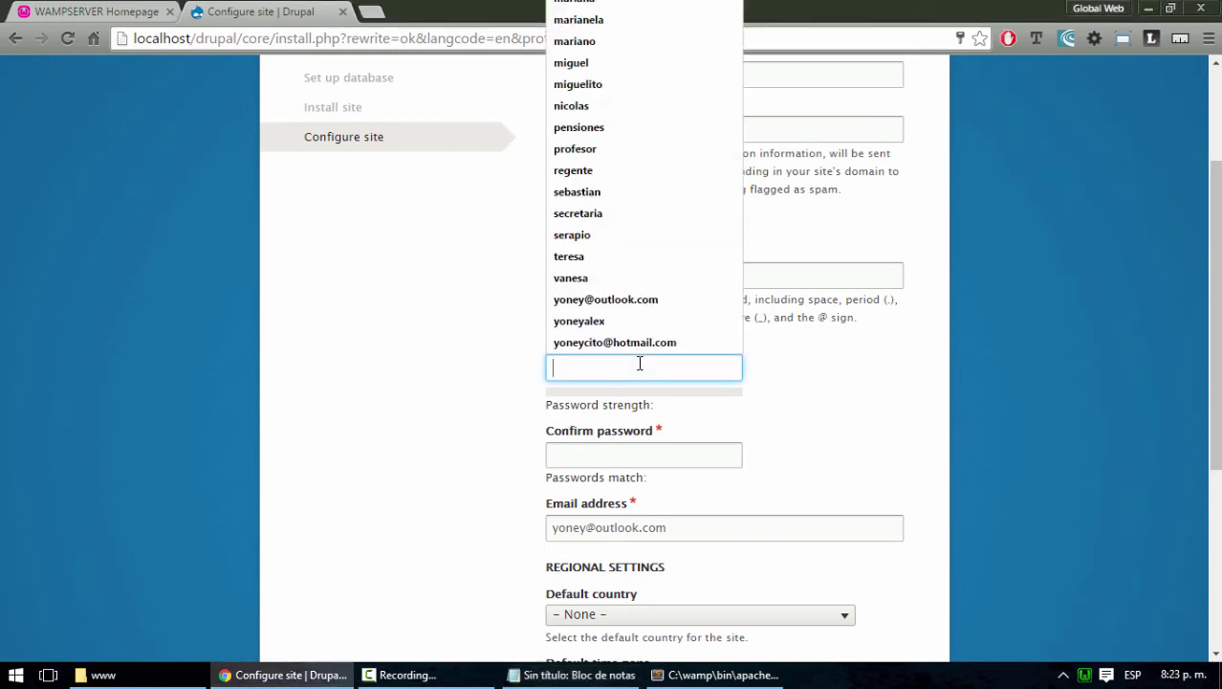
Enter the maintenance account username and retype the password until it is rated Fair
text(yon)
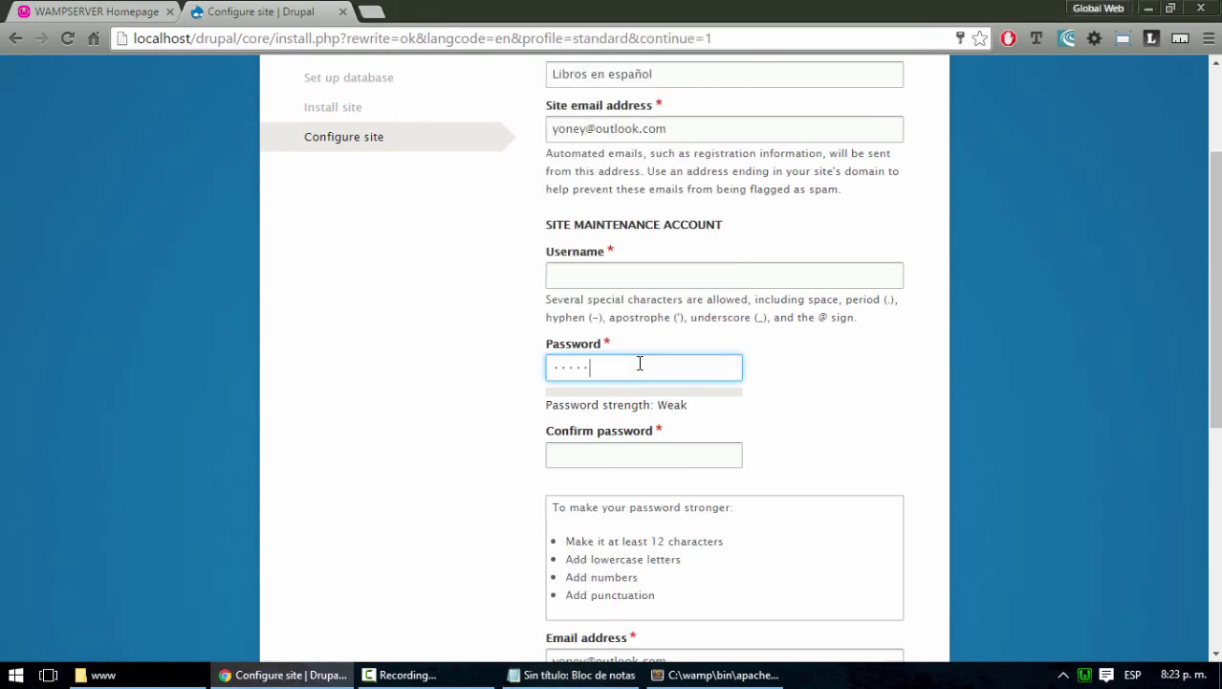
click(668, 276)
text(YONE)
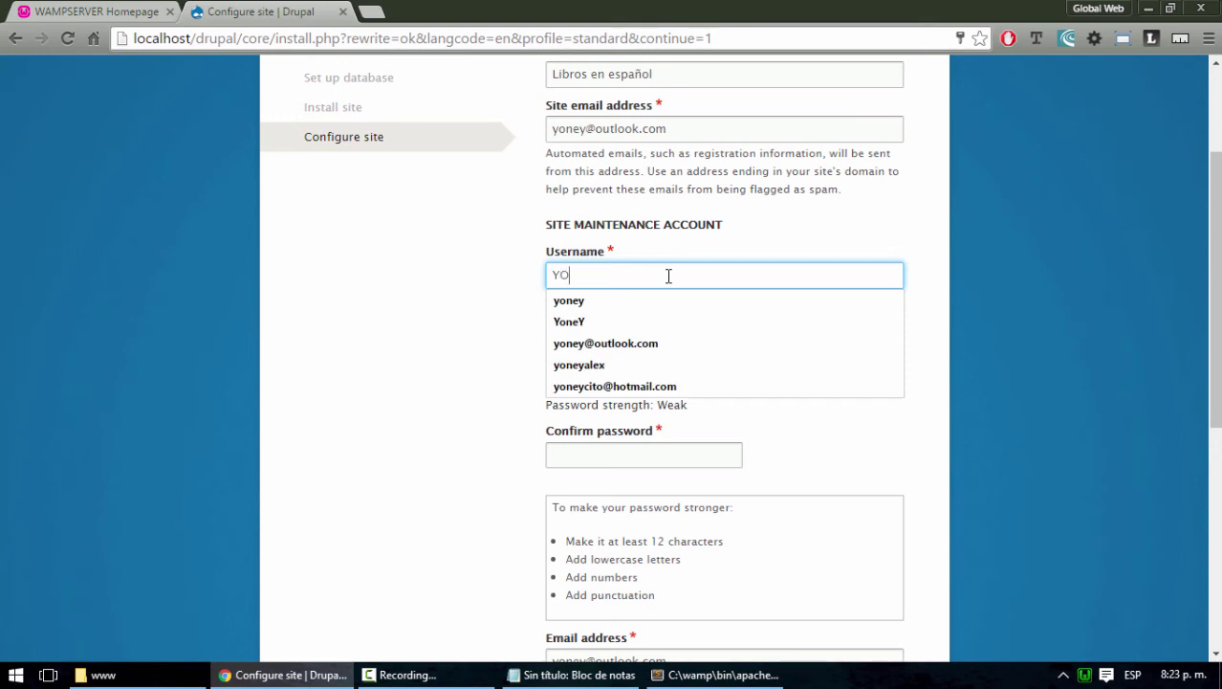
key(BackSpace)
key(BackSpace)
key(BackSpace)
key(BackSpace)
text(y)
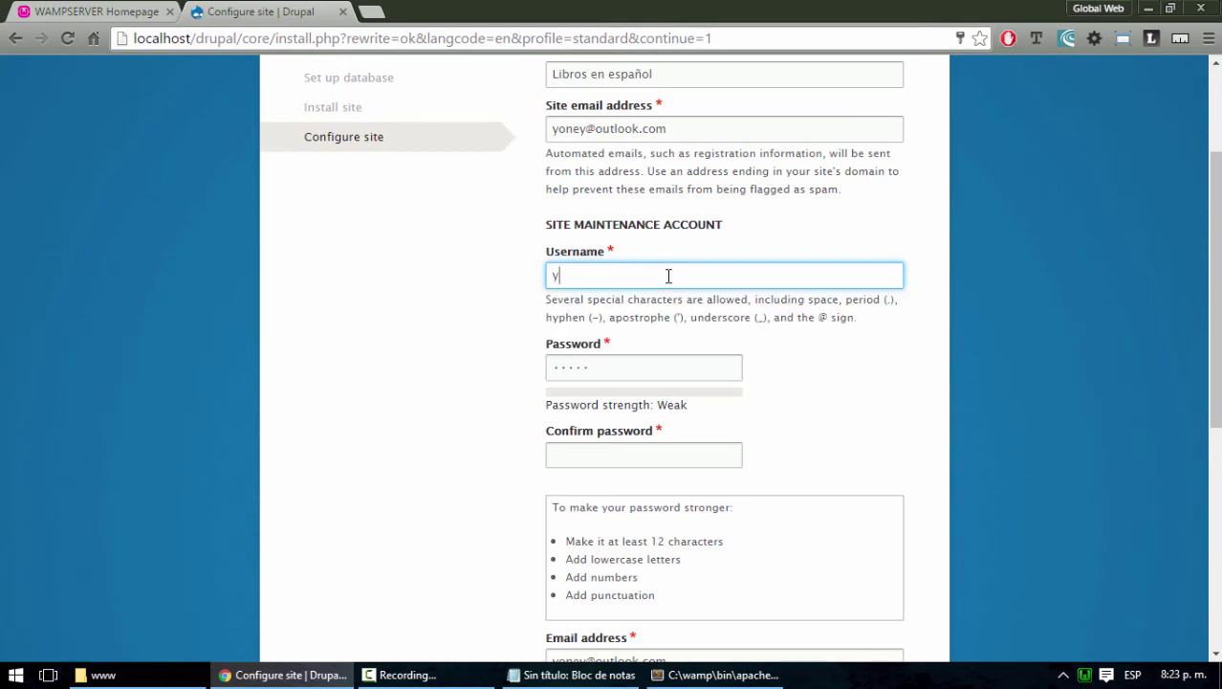
text(oney)
key(Tab)
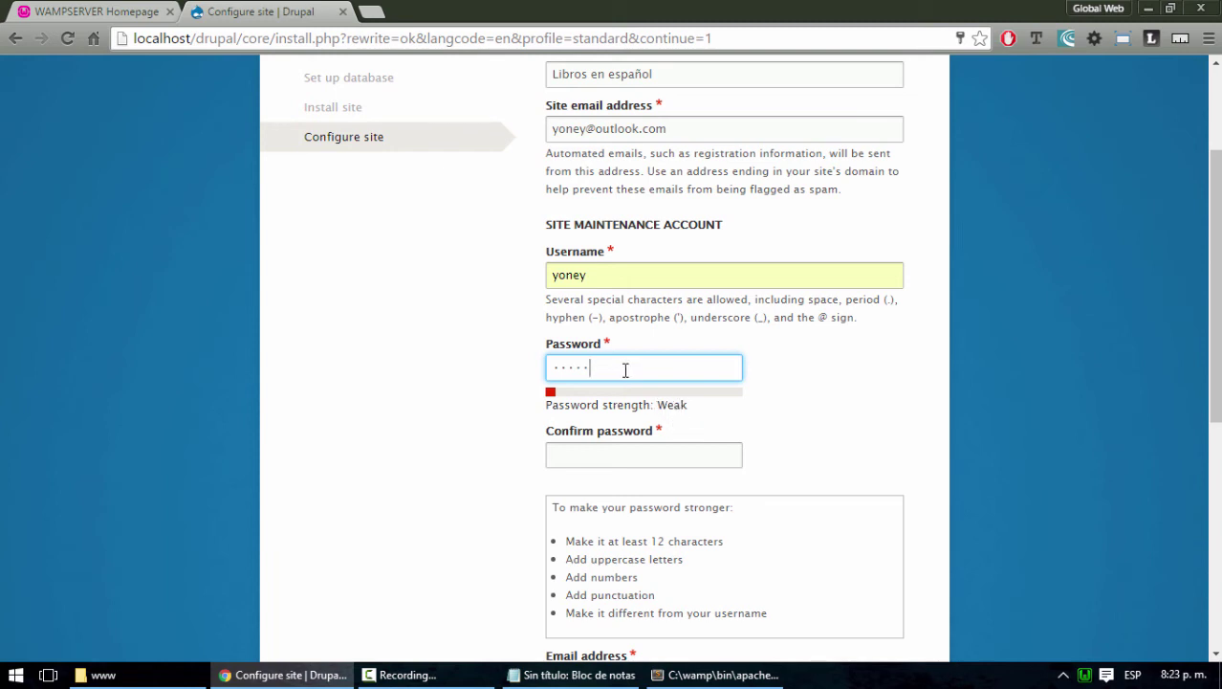
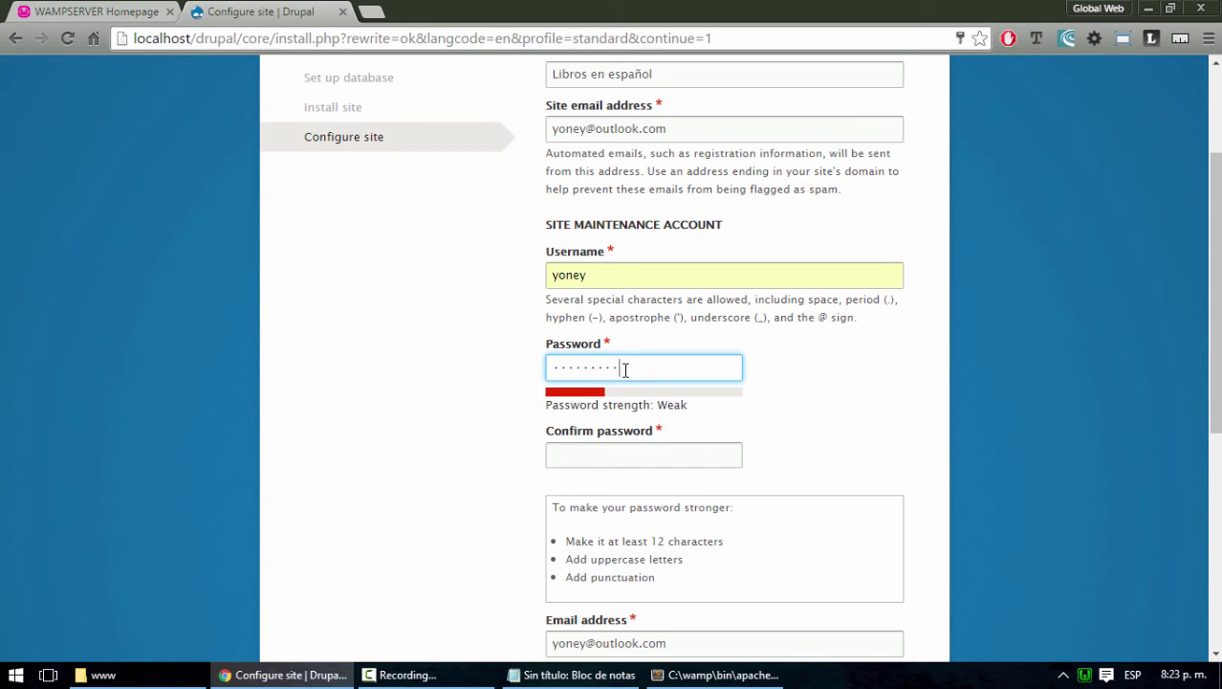
double_click(625, 370)
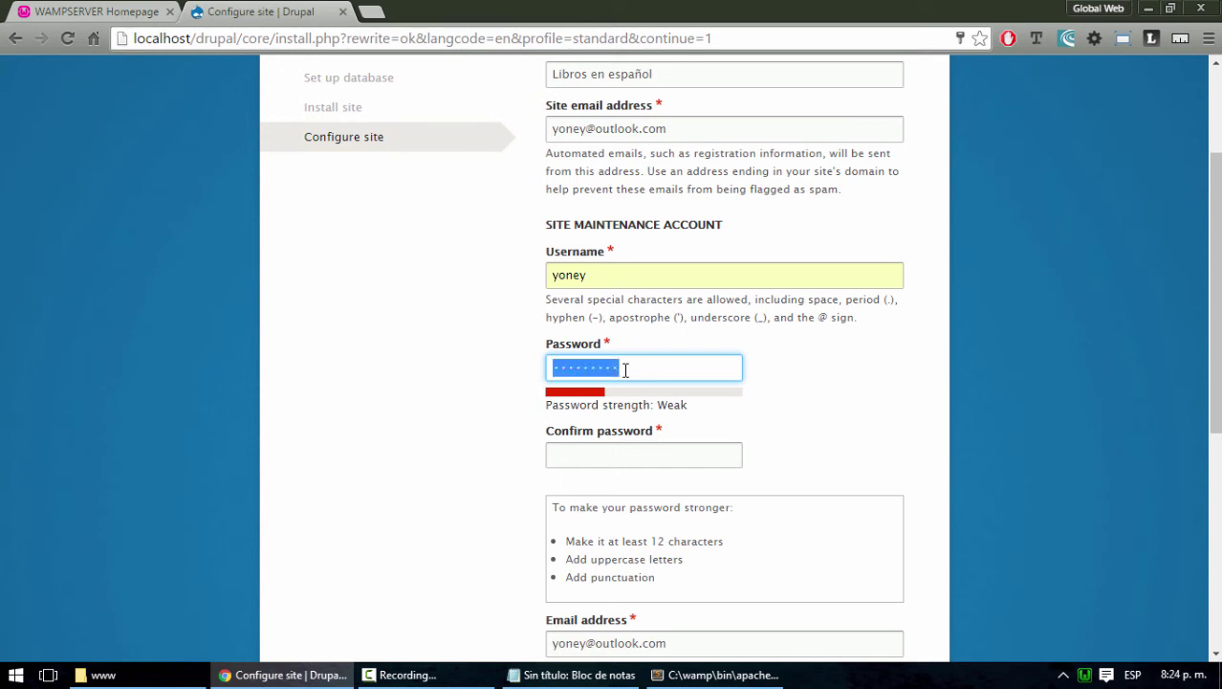
text(•••)
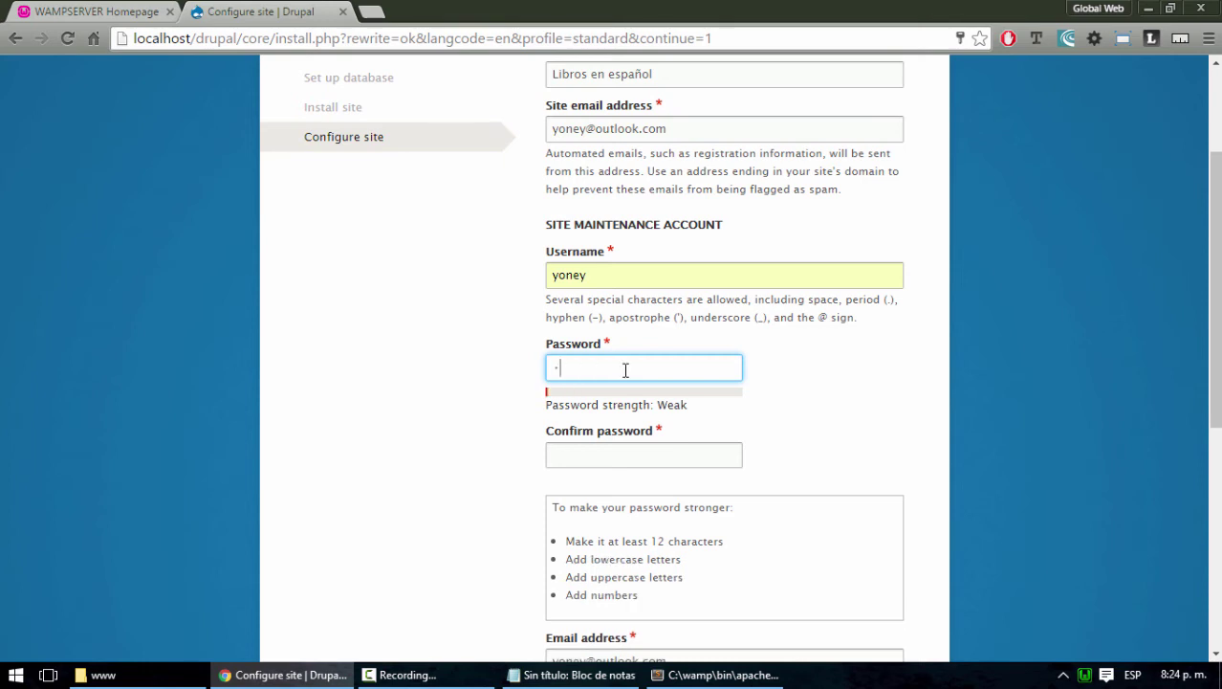
text(••)
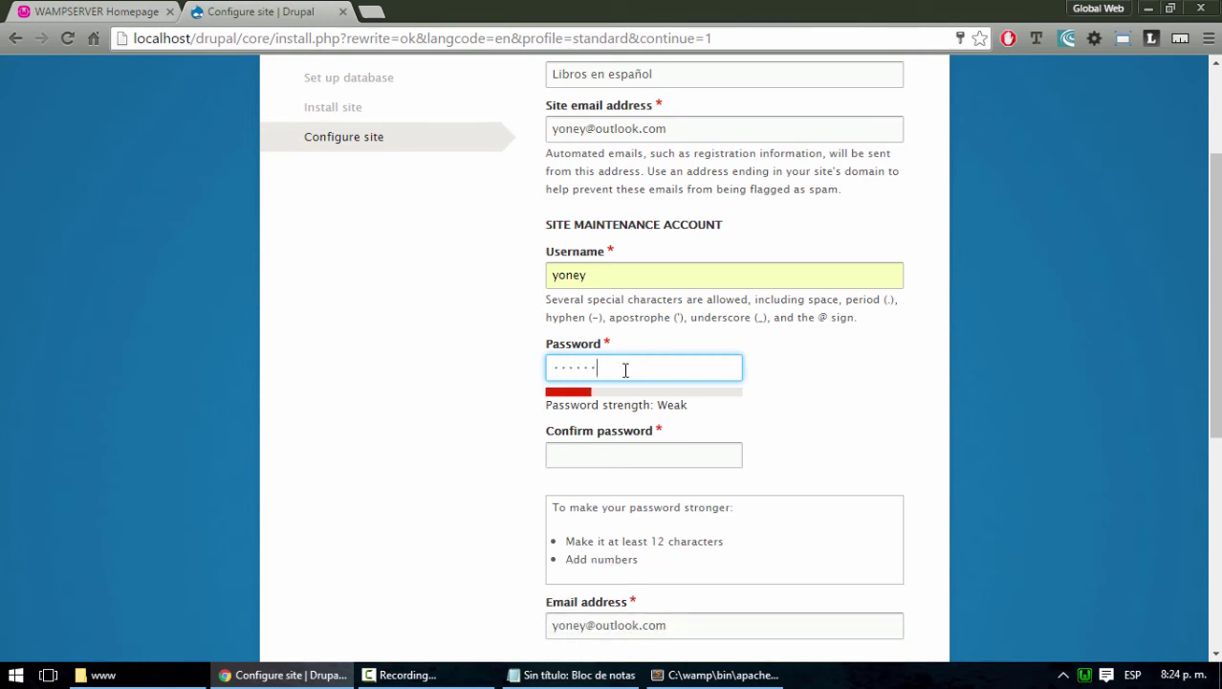
text(•••)
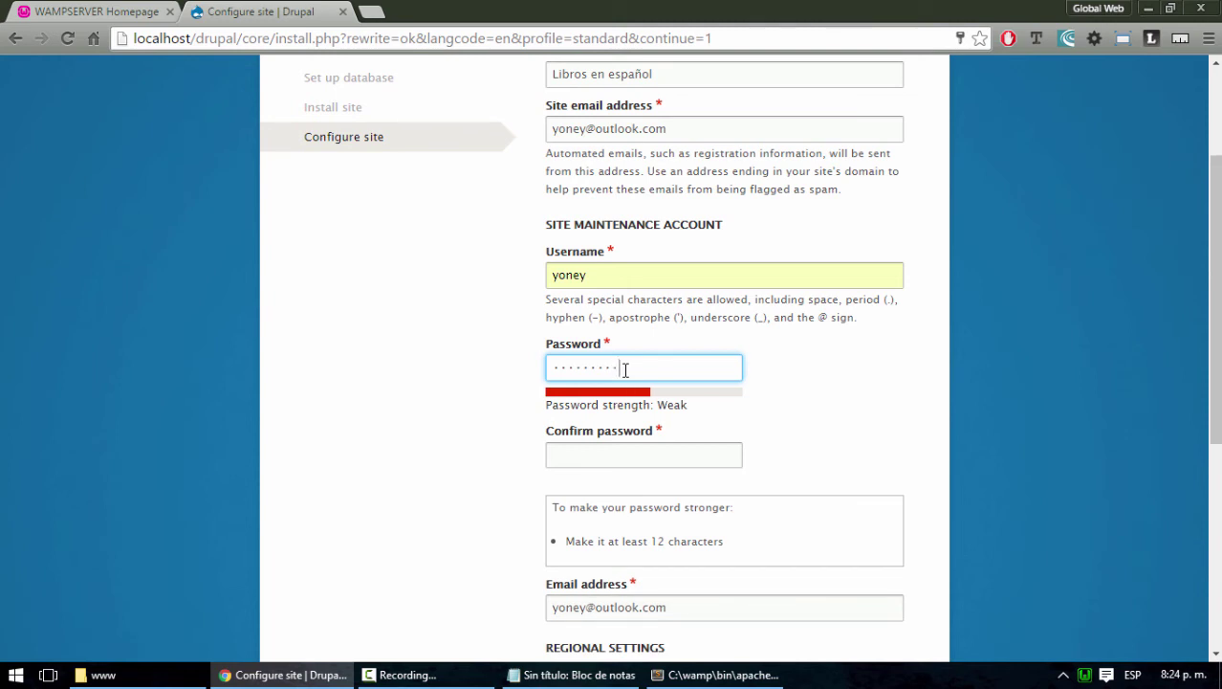
text(•)
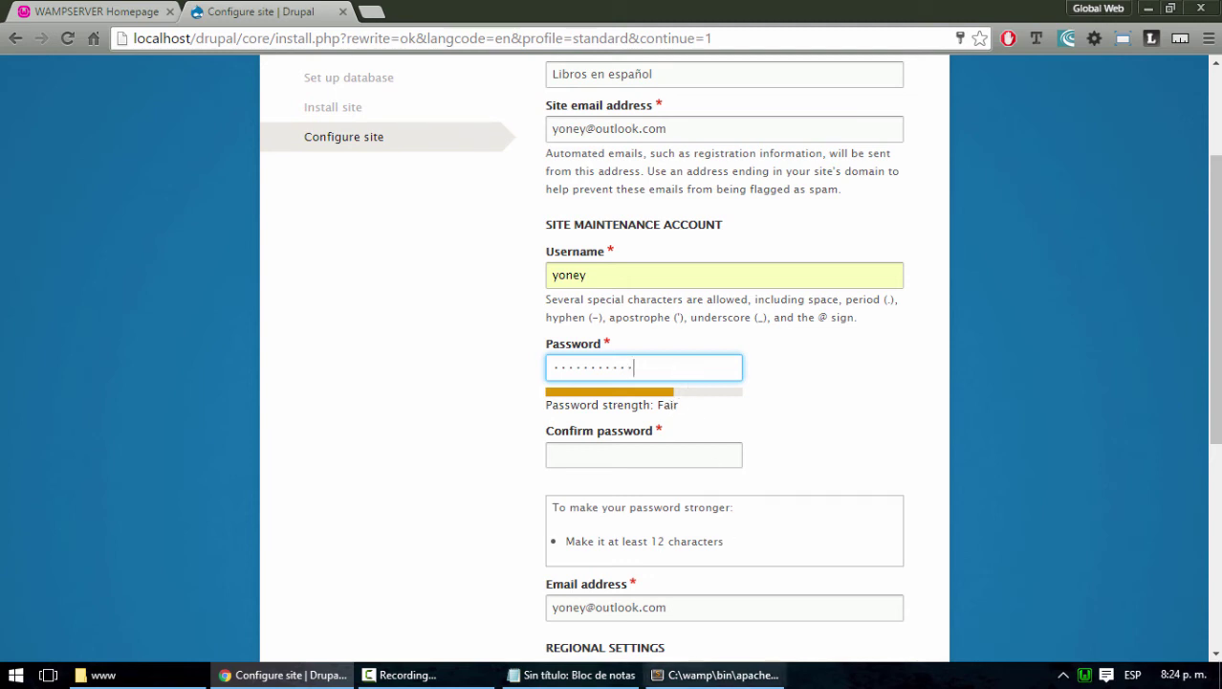
click(573, 675)
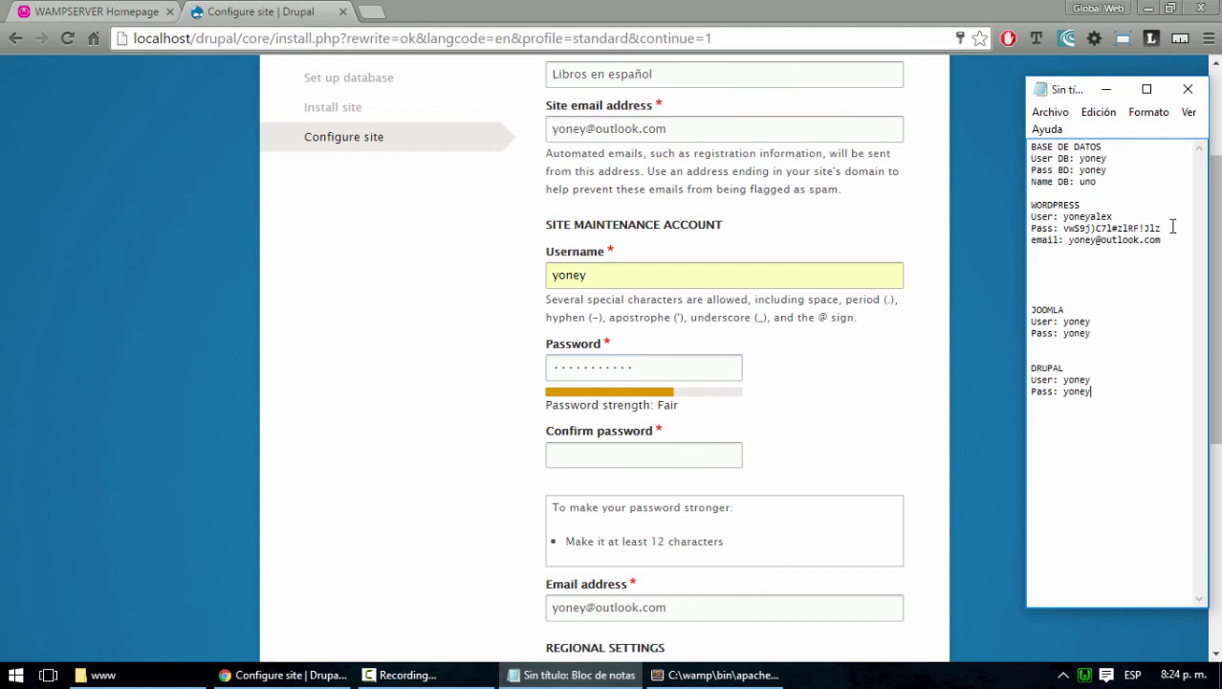
Copy the strong password from the notes into both Password and Confirm password fields
drag(1173, 227, 1070, 229)
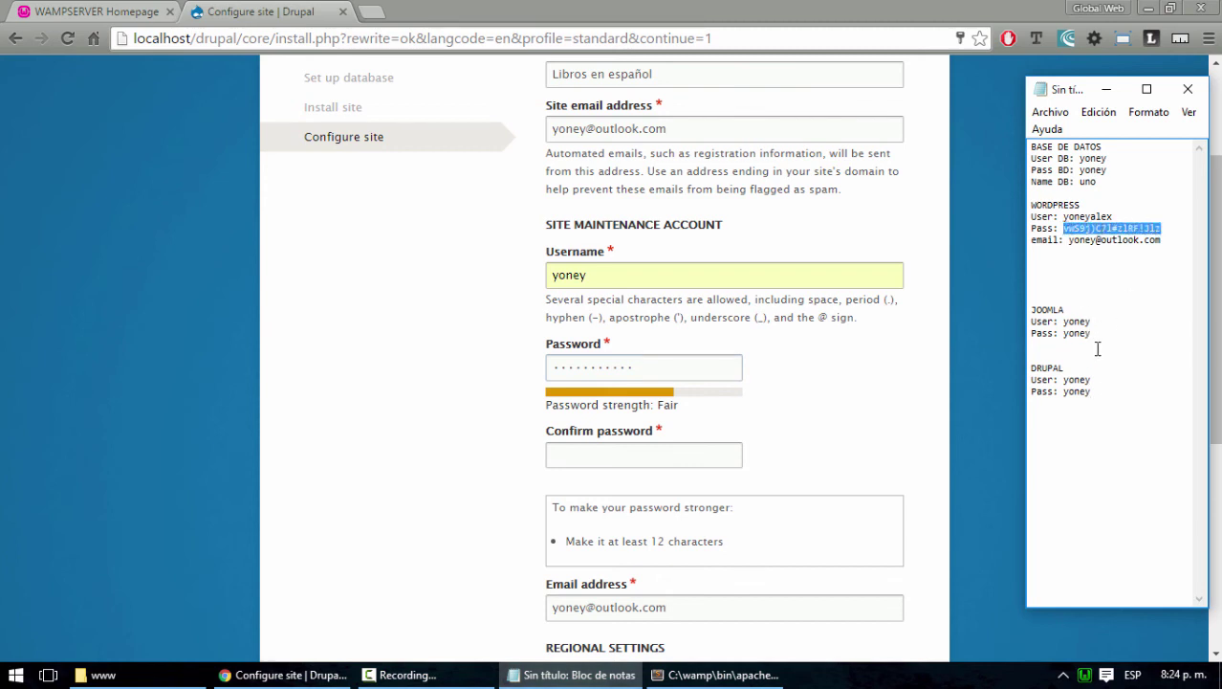
click(639, 365)
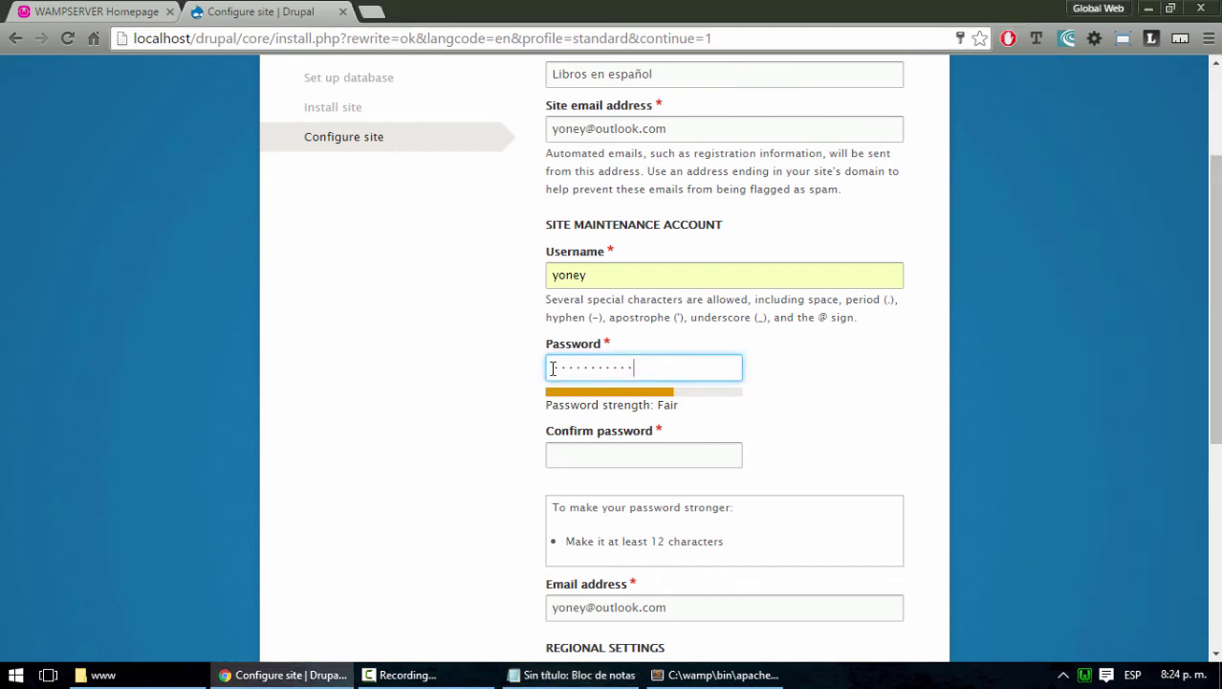
key(ctrl+a)
key(ctrl+v)
click(706, 451)
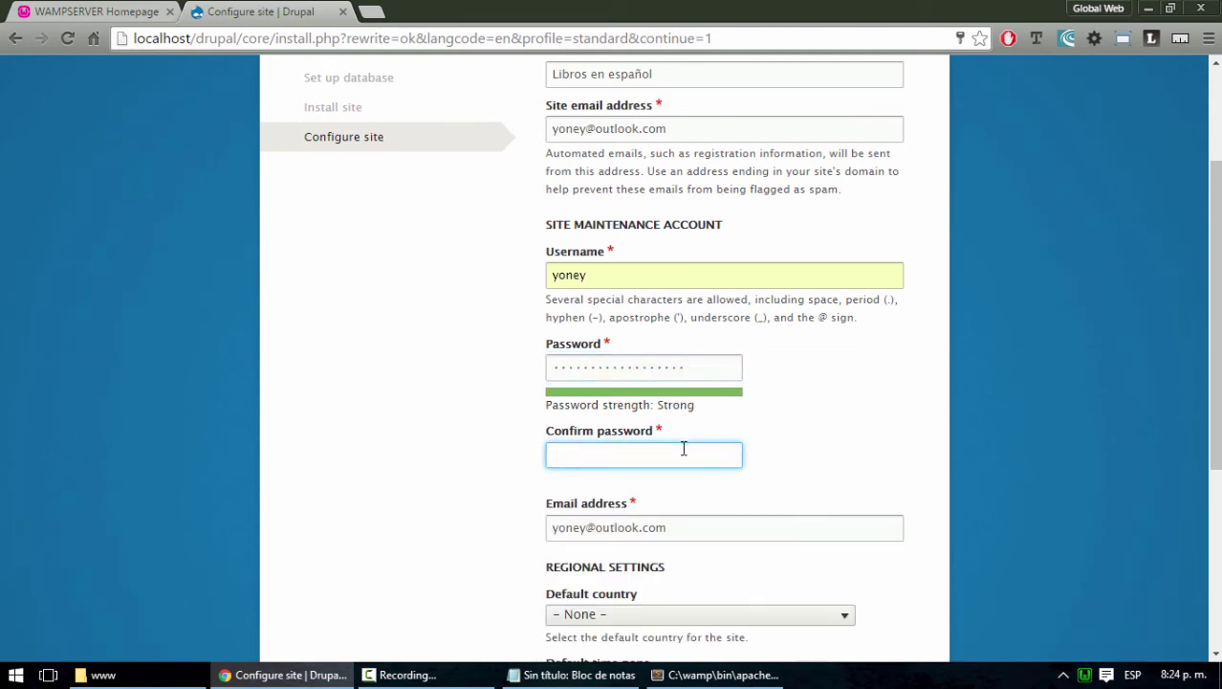
key(ctrl+v)
key(Tab)
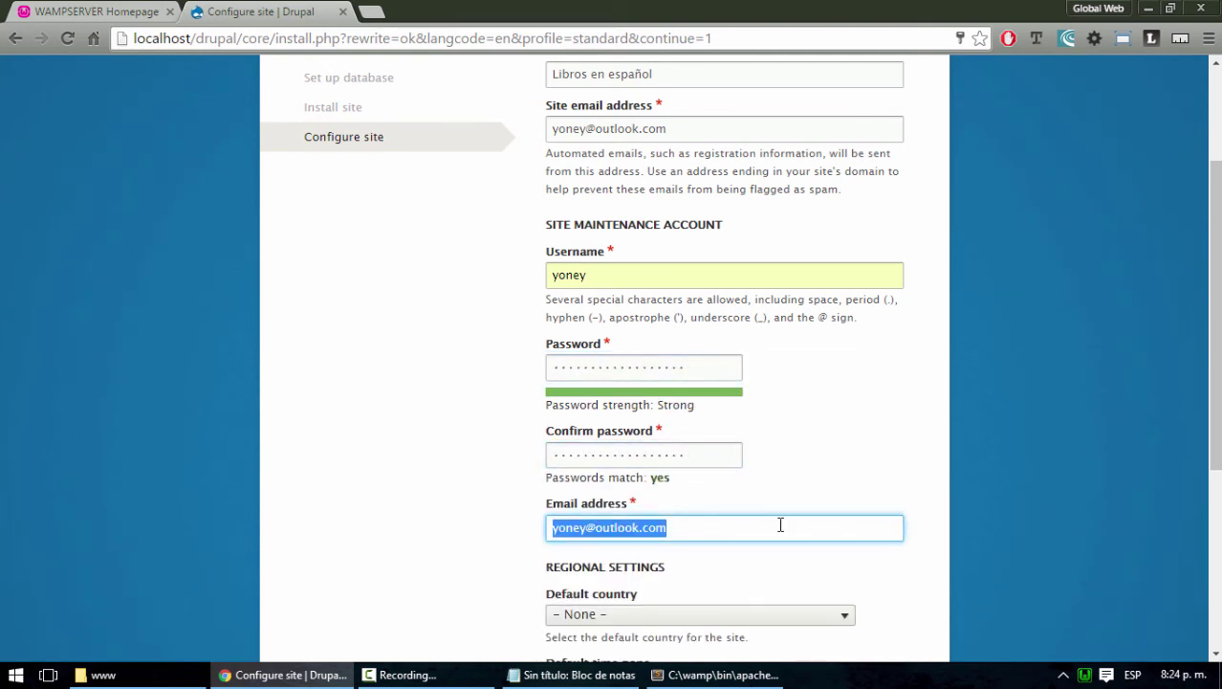
scroll(781, 524, down, 1)
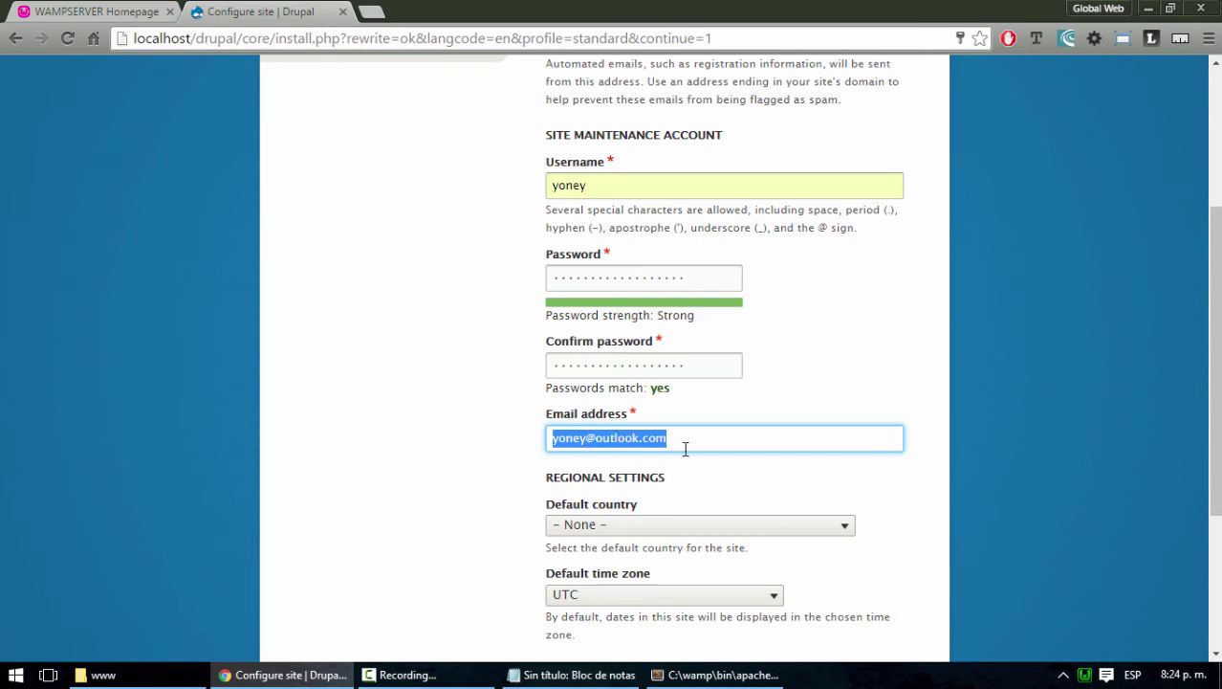
scroll(685, 448, down, 1)
Close the php.ini editor and replace the DRUPAL password in the notes with the new one
click(720, 674)
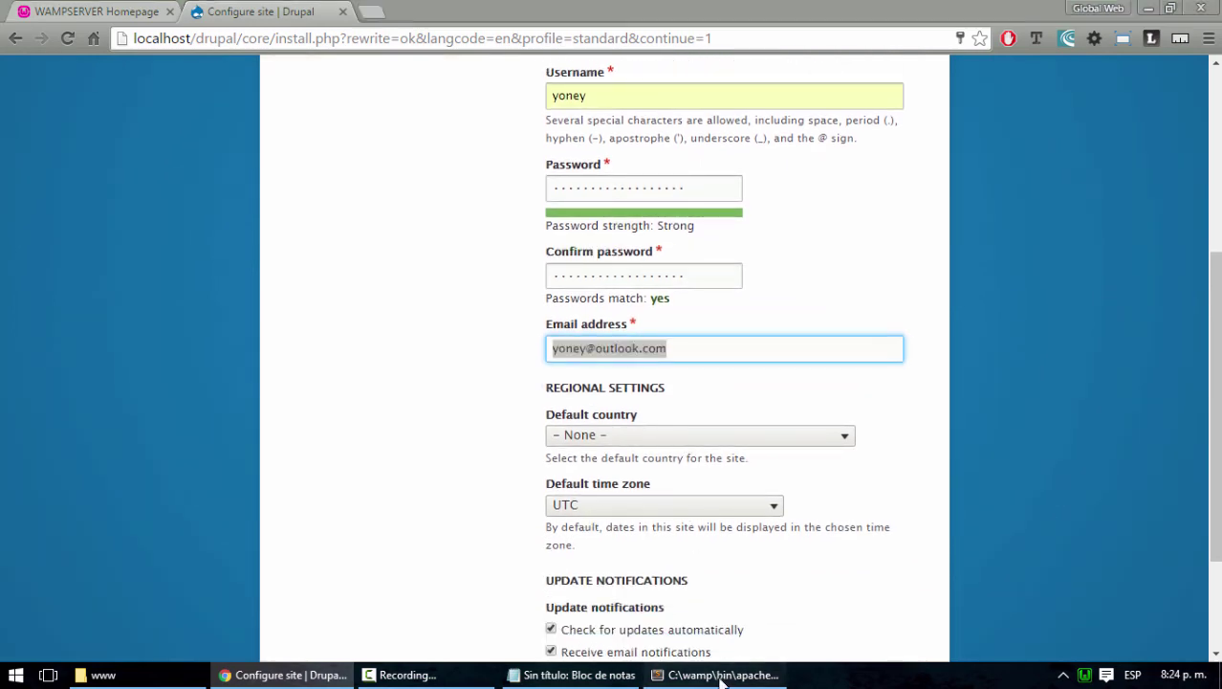
click(1201, 9)
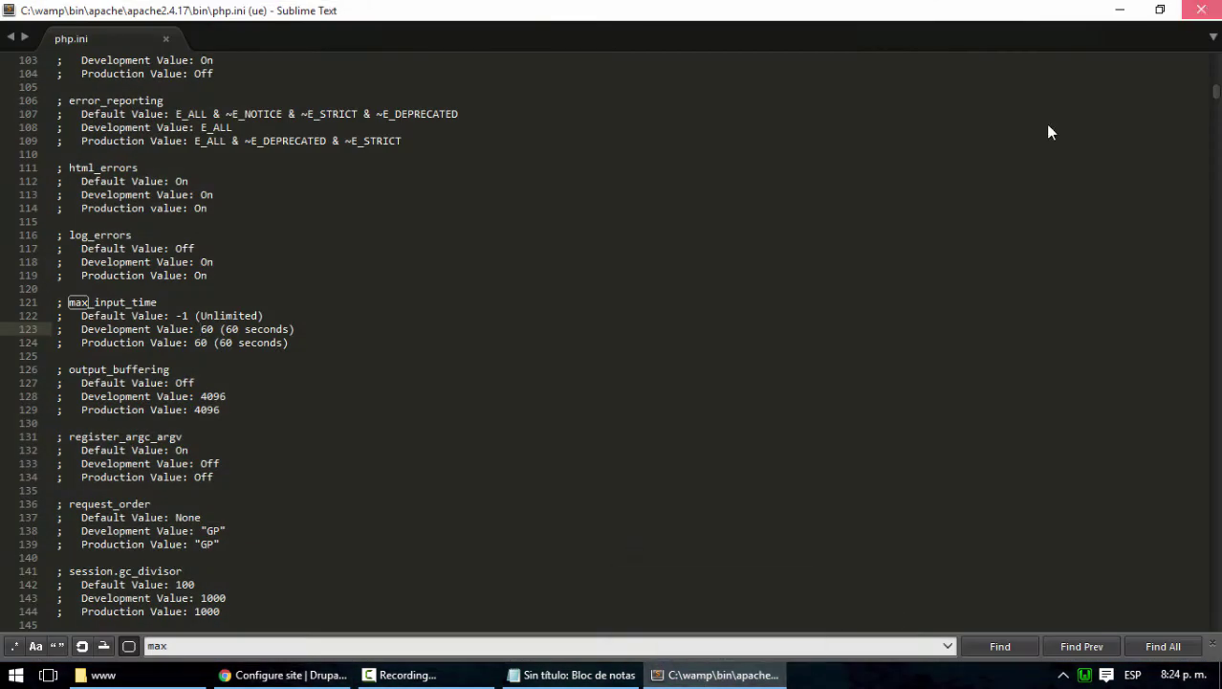
click(622, 673)
double_click(1078, 391)
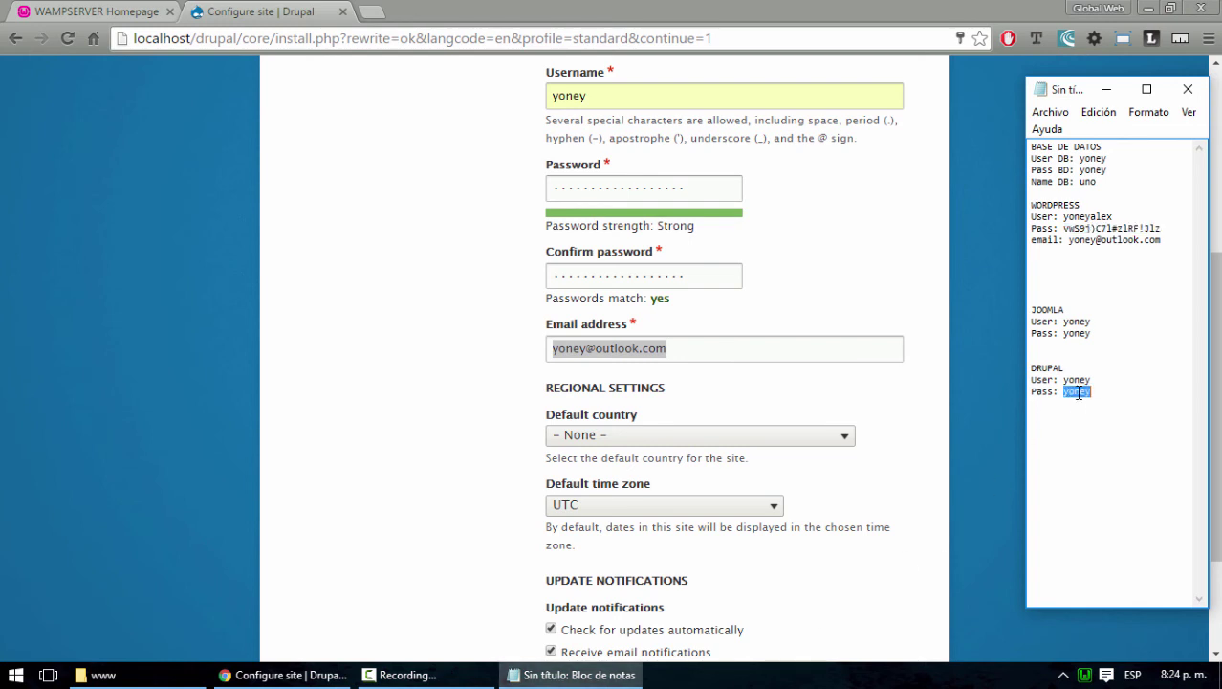
key(ctrl+v)
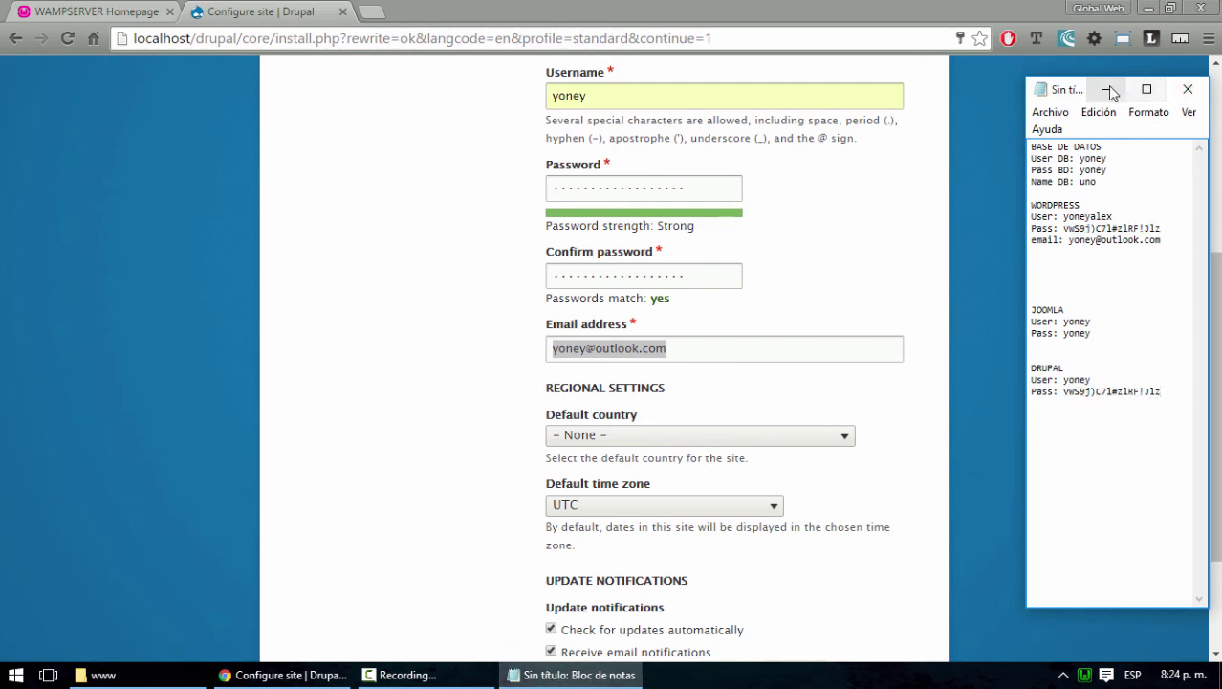
click(1107, 89)
scroll(860, 480, down, 1)
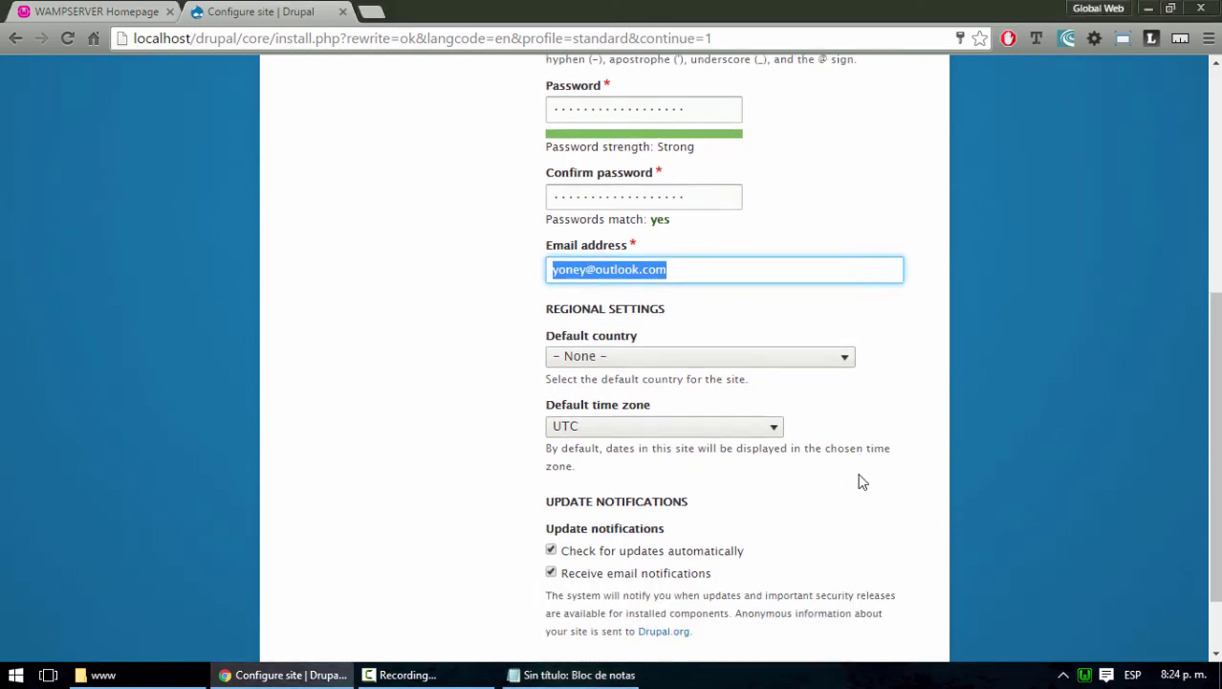
Set default country Bolivia, keep UTC time zone, disable automatic update checks, and save the configuration
click(622, 350)
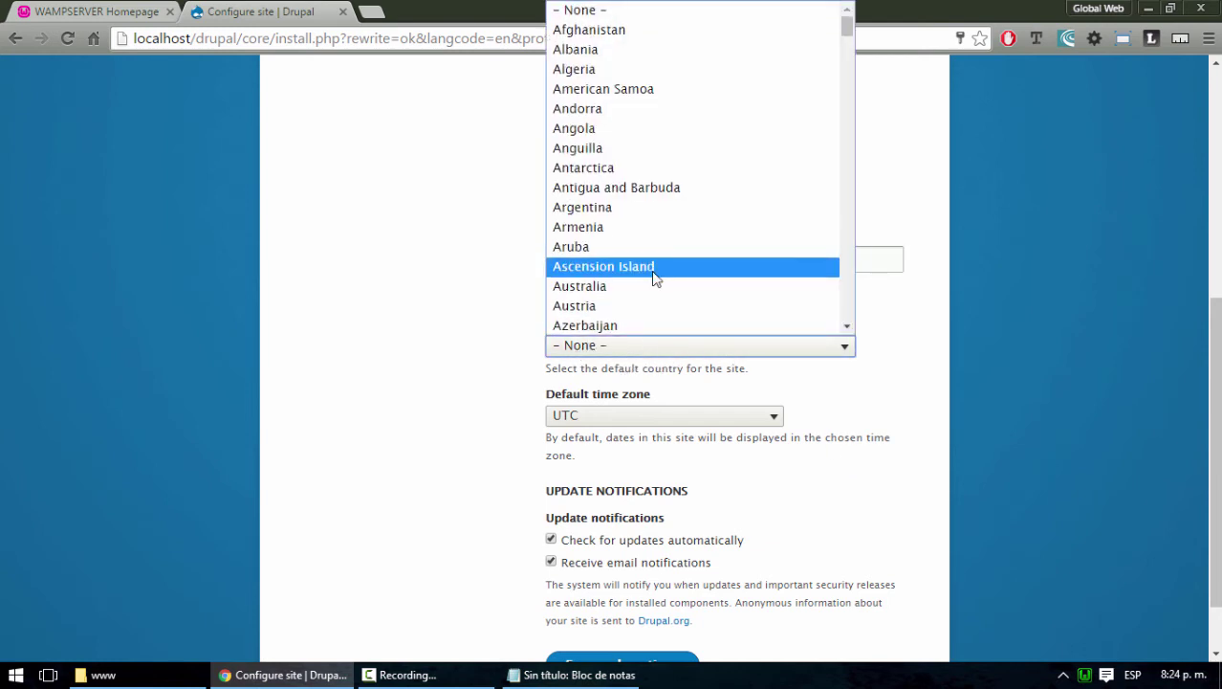
scroll(653, 269, down, 3)
scroll(653, 271, down, 1)
scroll(639, 265, up, 4)
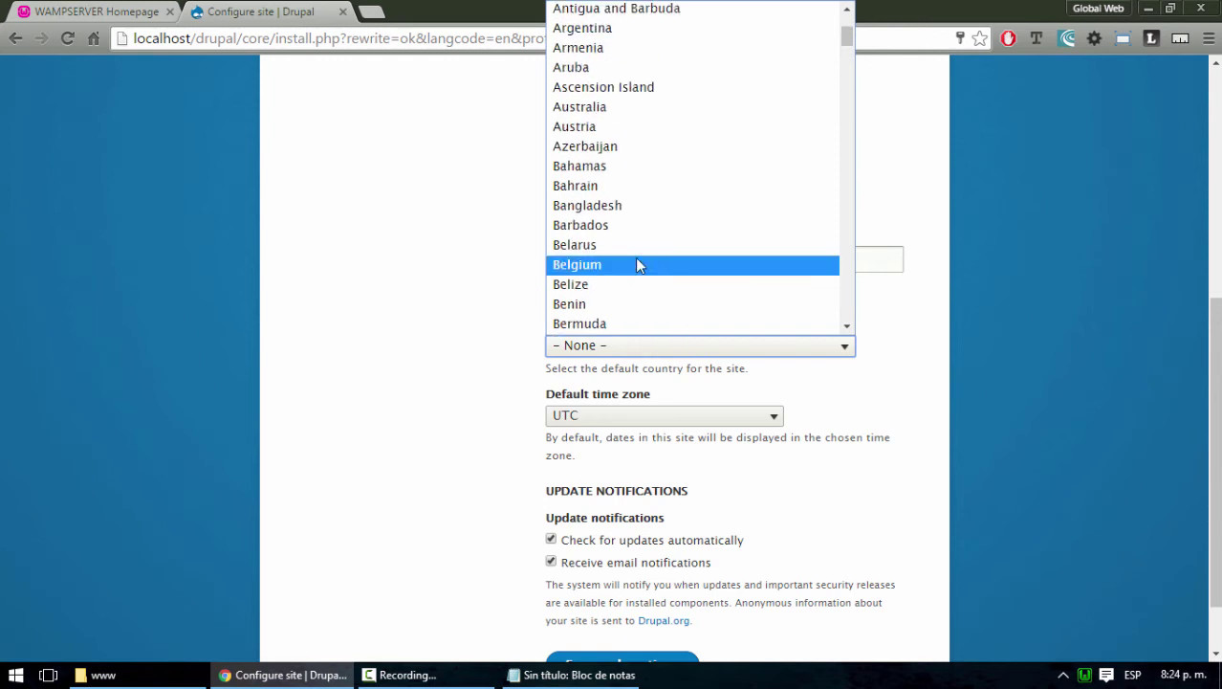
scroll(635, 259, down, 4)
click(627, 184)
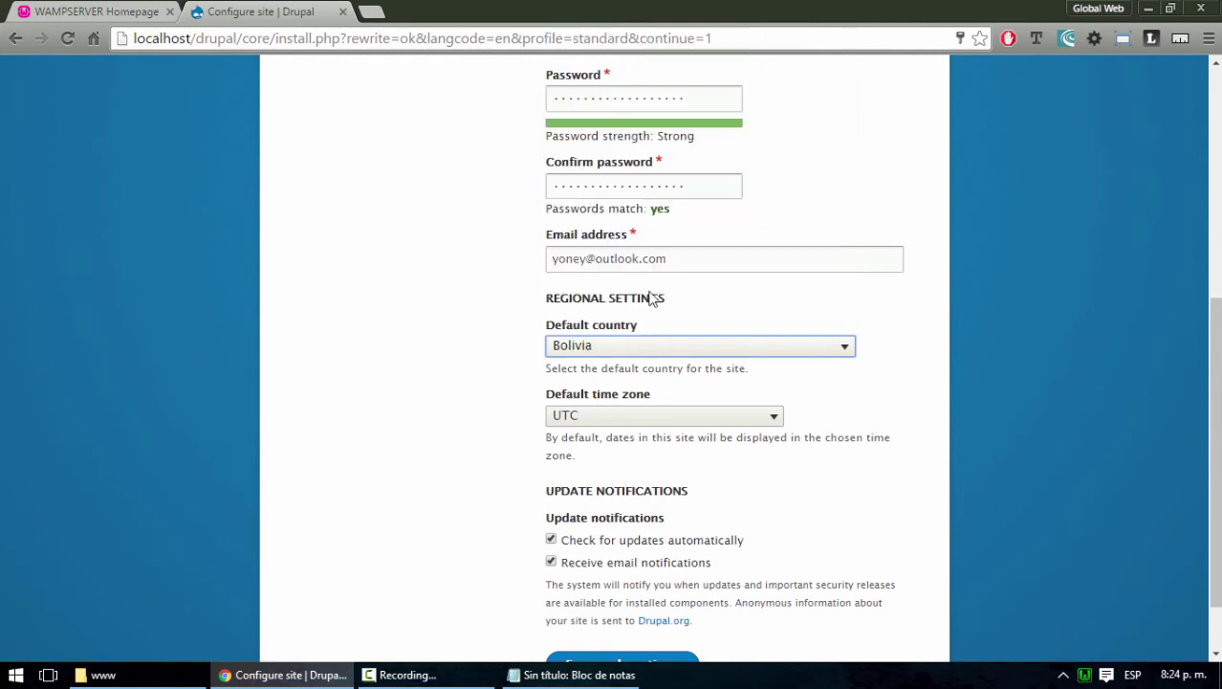
click(750, 421)
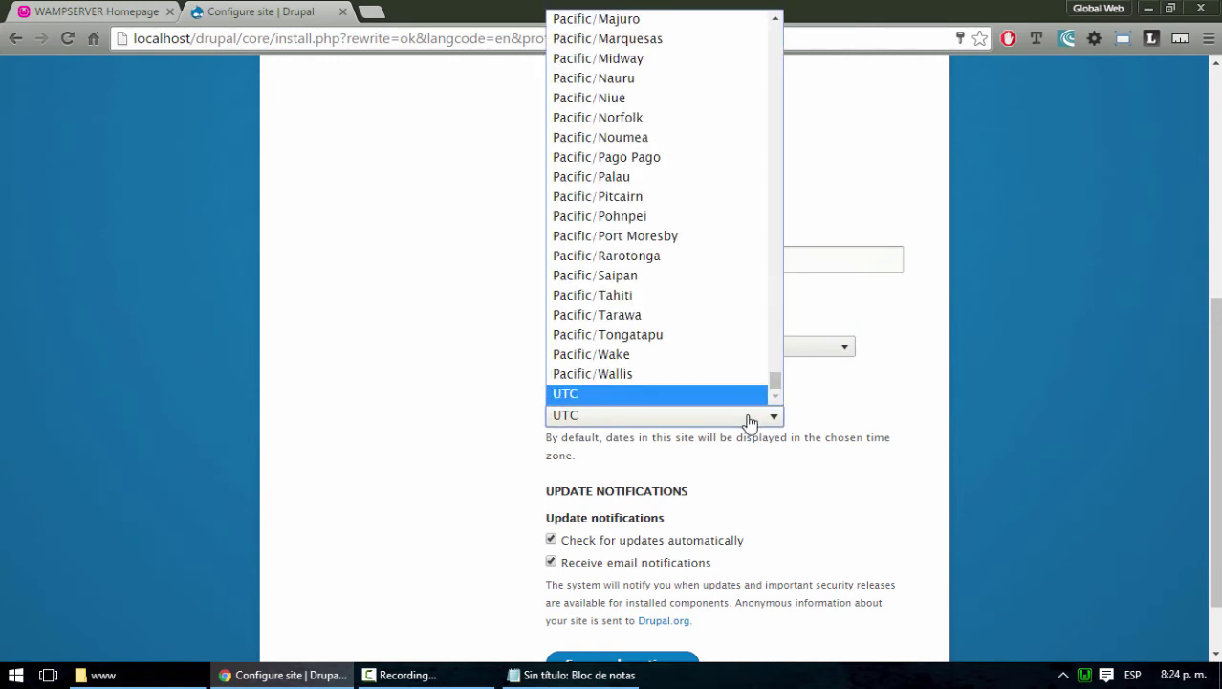
click(750, 421)
scroll(889, 439, down, 1)
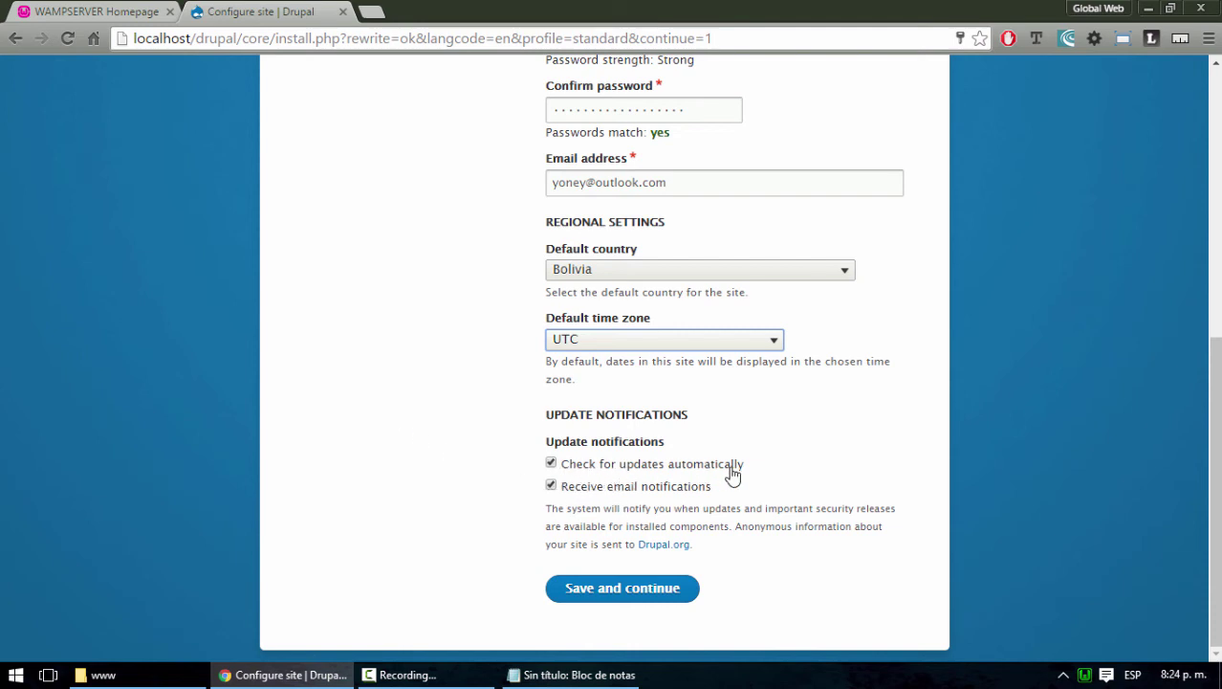
click(551, 463)
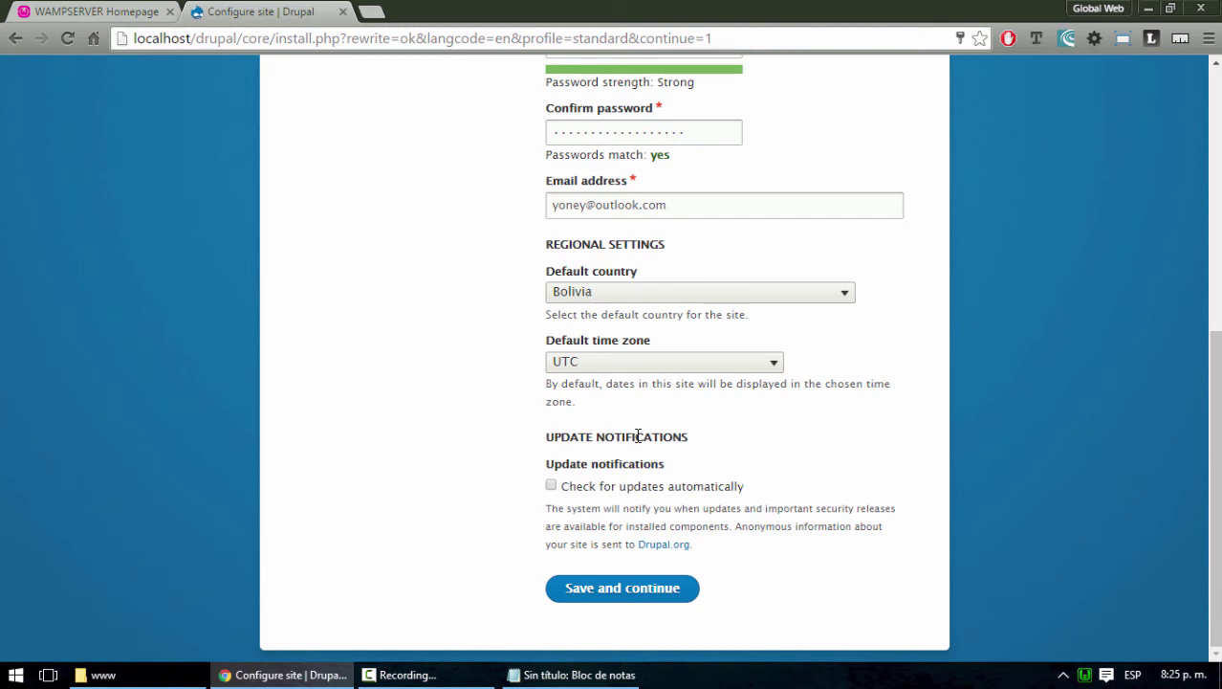
click(622, 591)
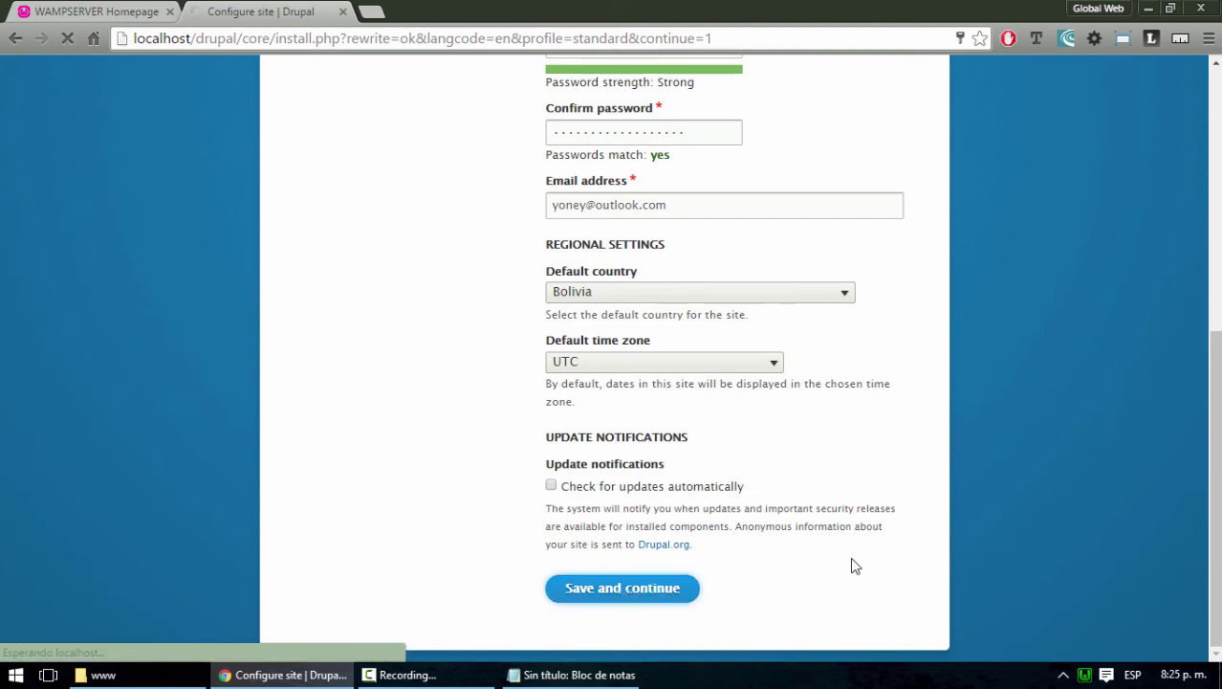
Wait for the installation to finish and accept Chrome's 'Actualizar contraseña' prompt
scroll(855, 566, up, 4)
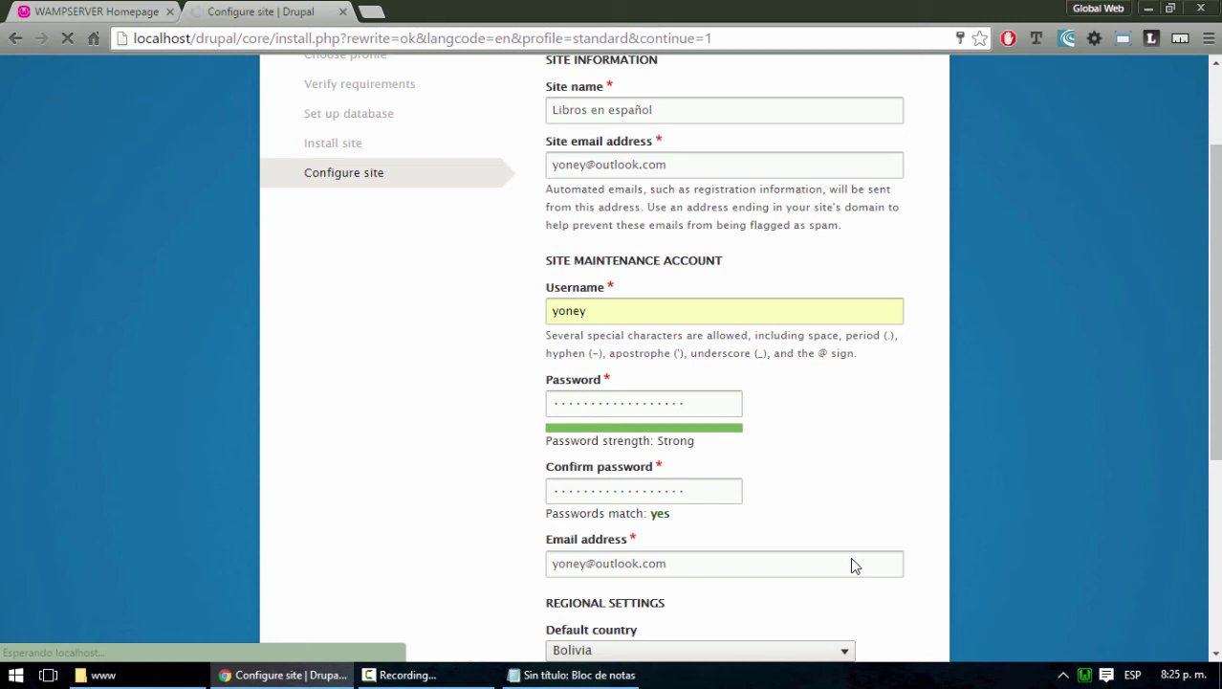
scroll(900, 476, up, 2)
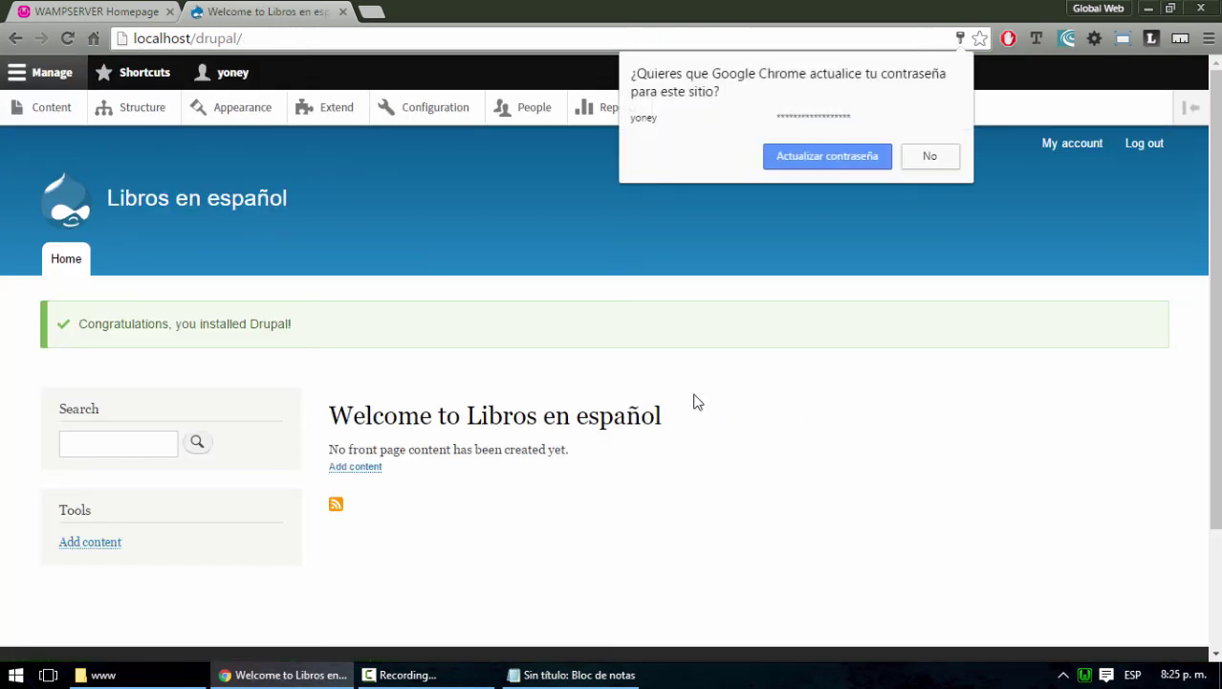
click(815, 159)
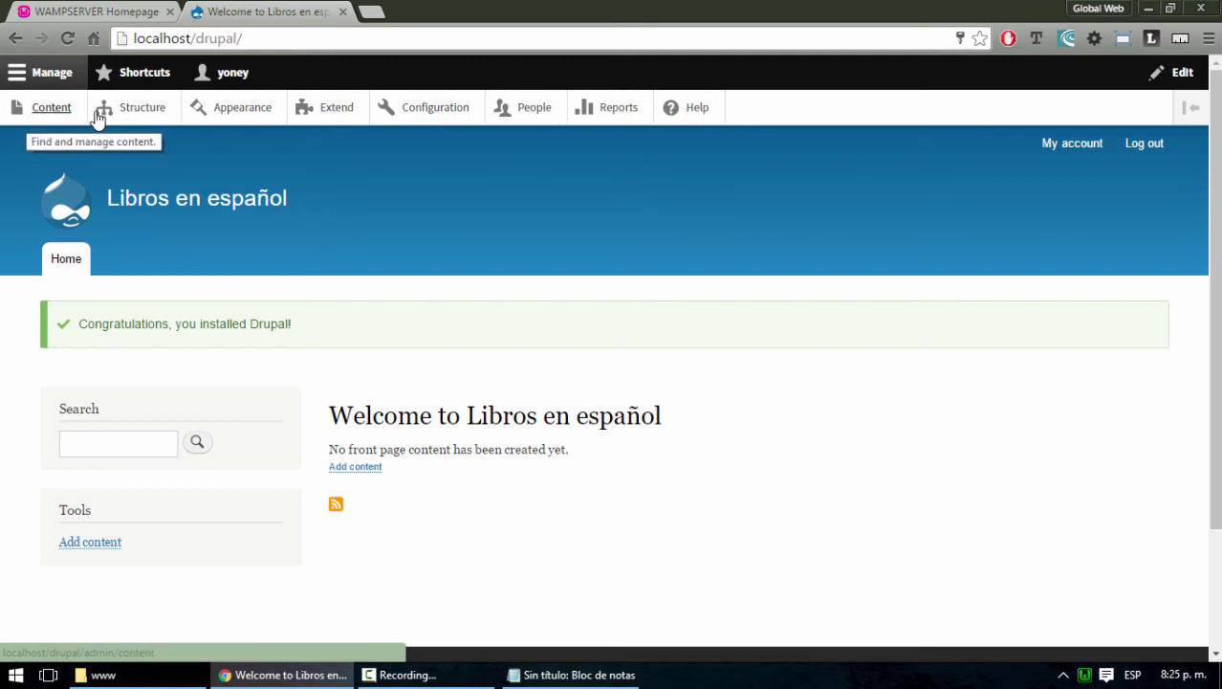
Collapse and reopen the Manage admin tray, then go to the Configuration page
click(55, 79)
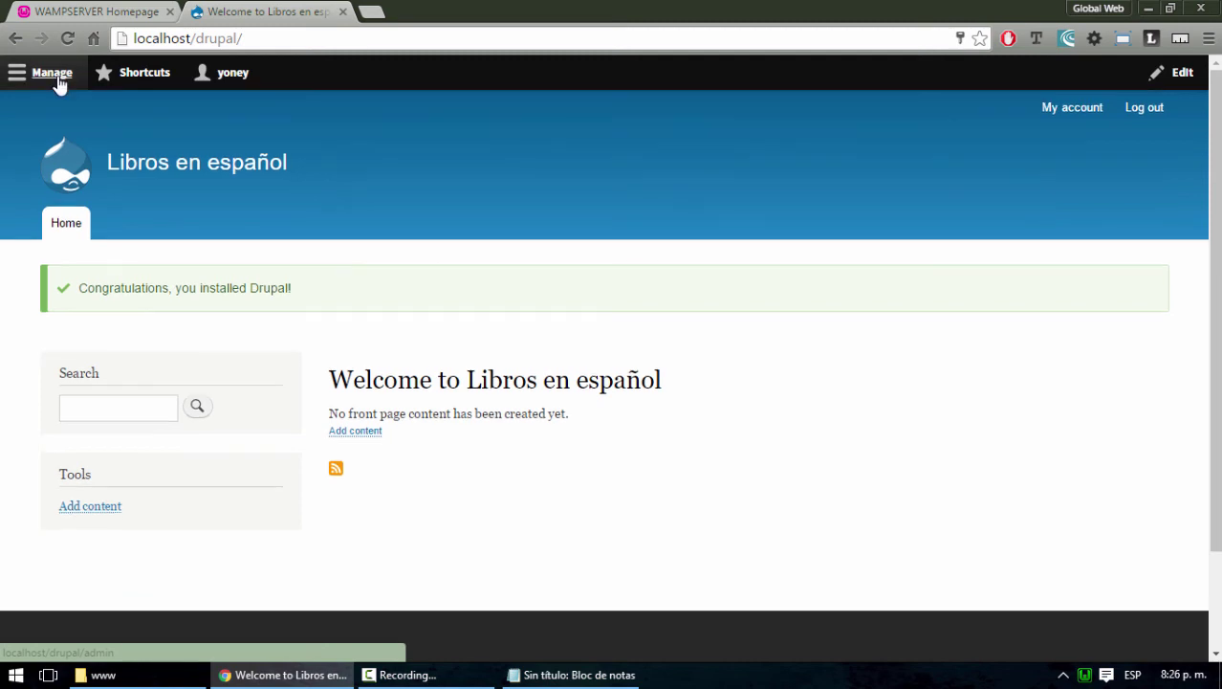
click(58, 77)
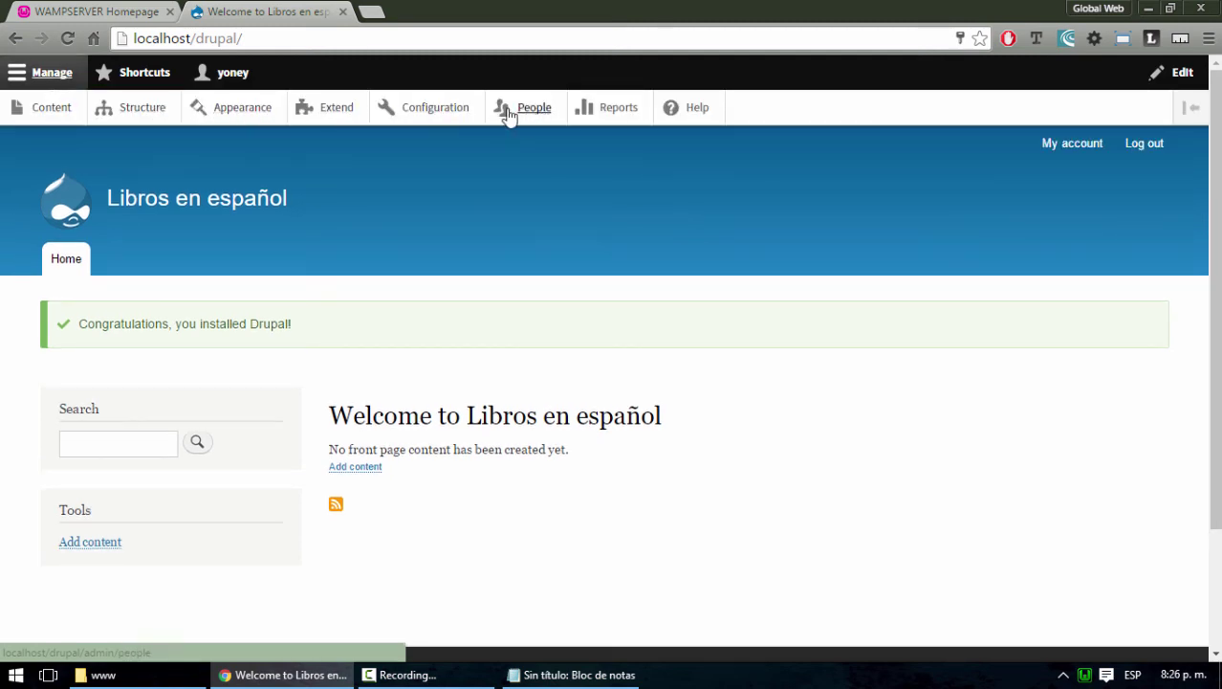
click(432, 110)
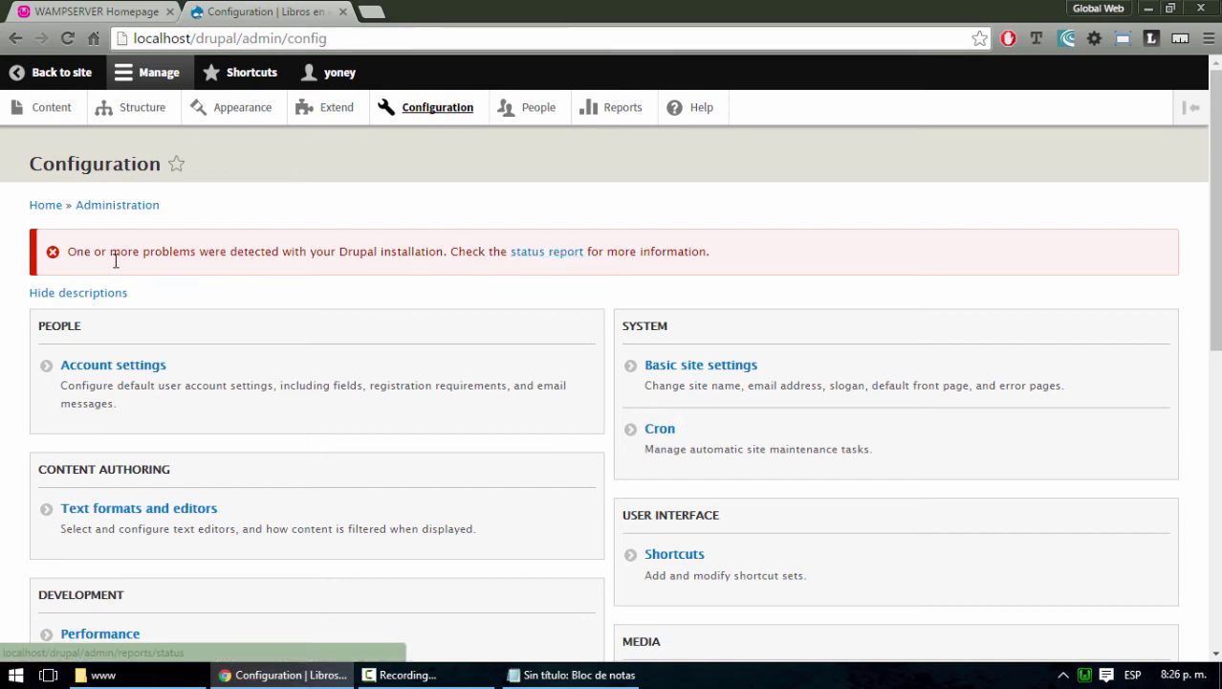
Scroll through the Configuration page and follow the error message's status report link
scroll(374, 304, down, 5)
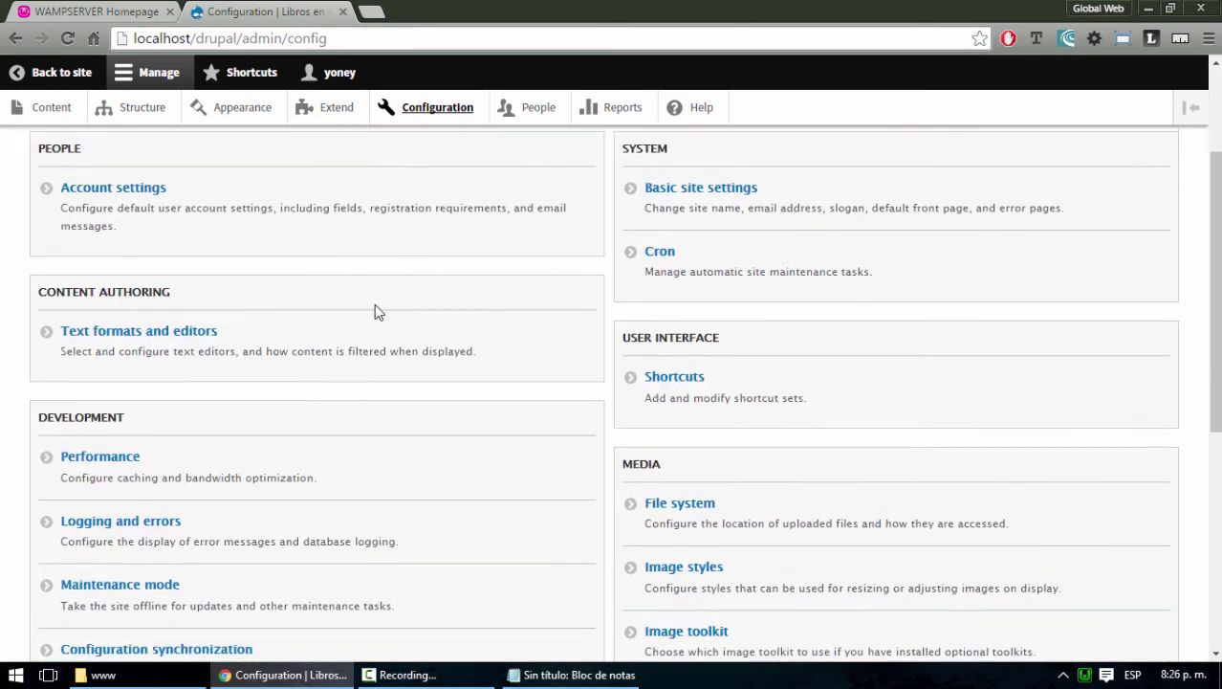
scroll(374, 312, up, 5)
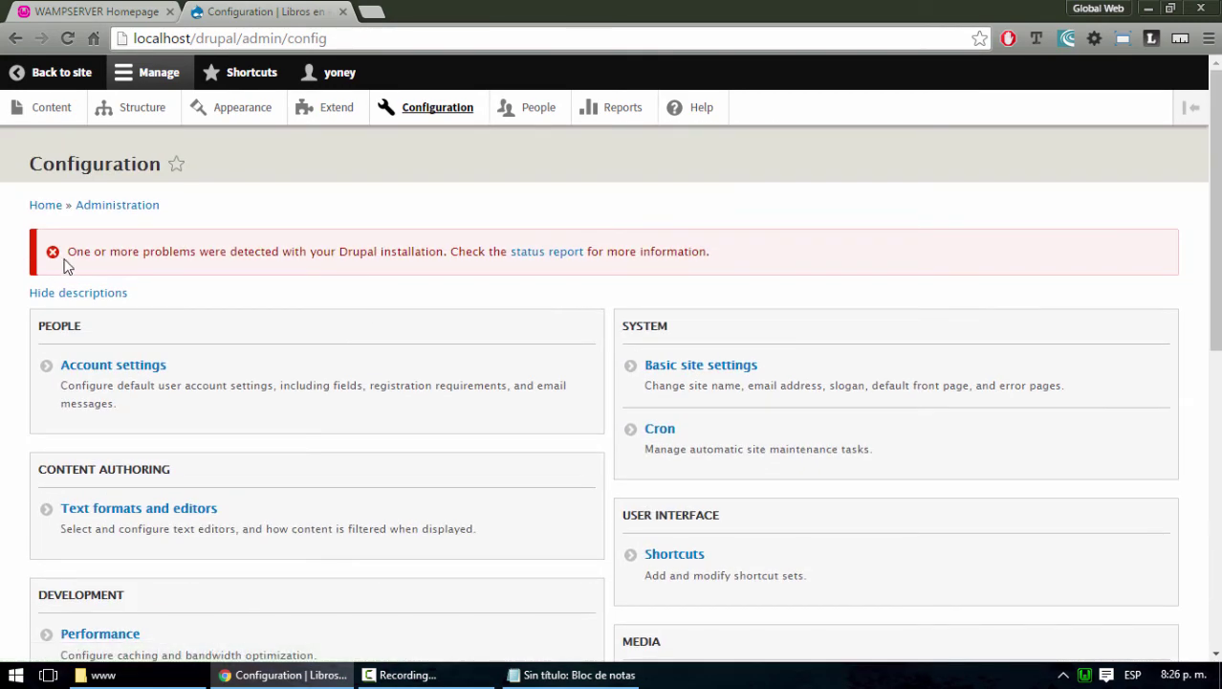
scroll(438, 337, down, 2)
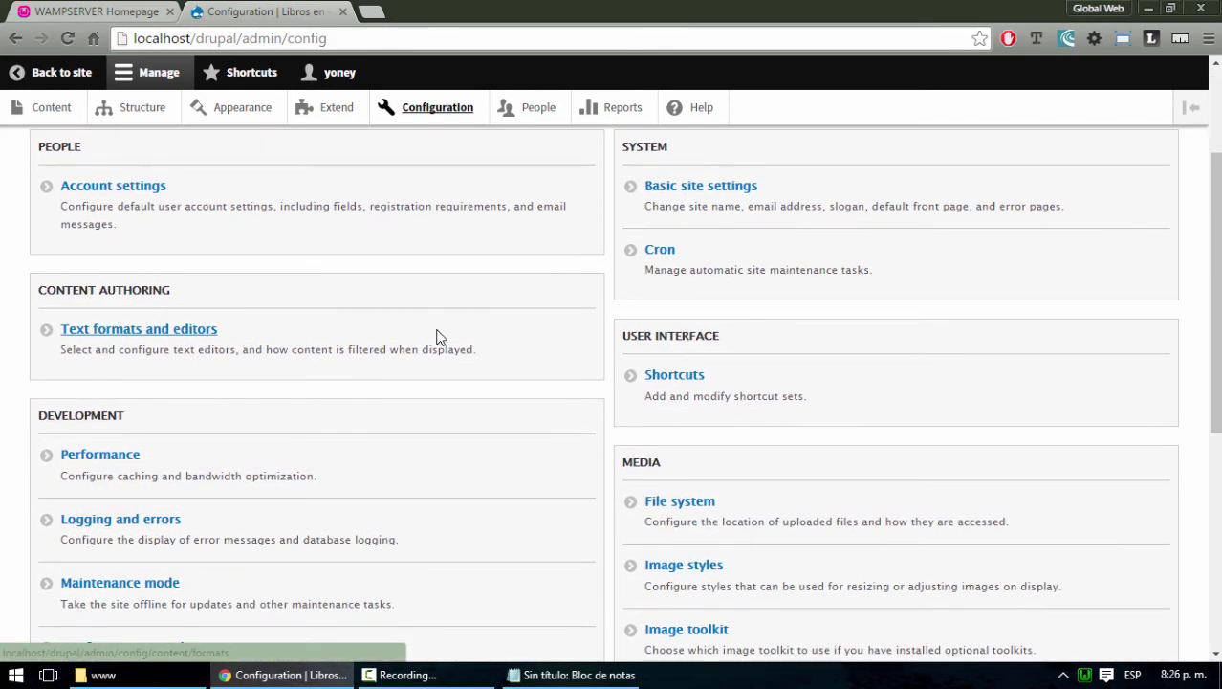
scroll(438, 337, up, 1)
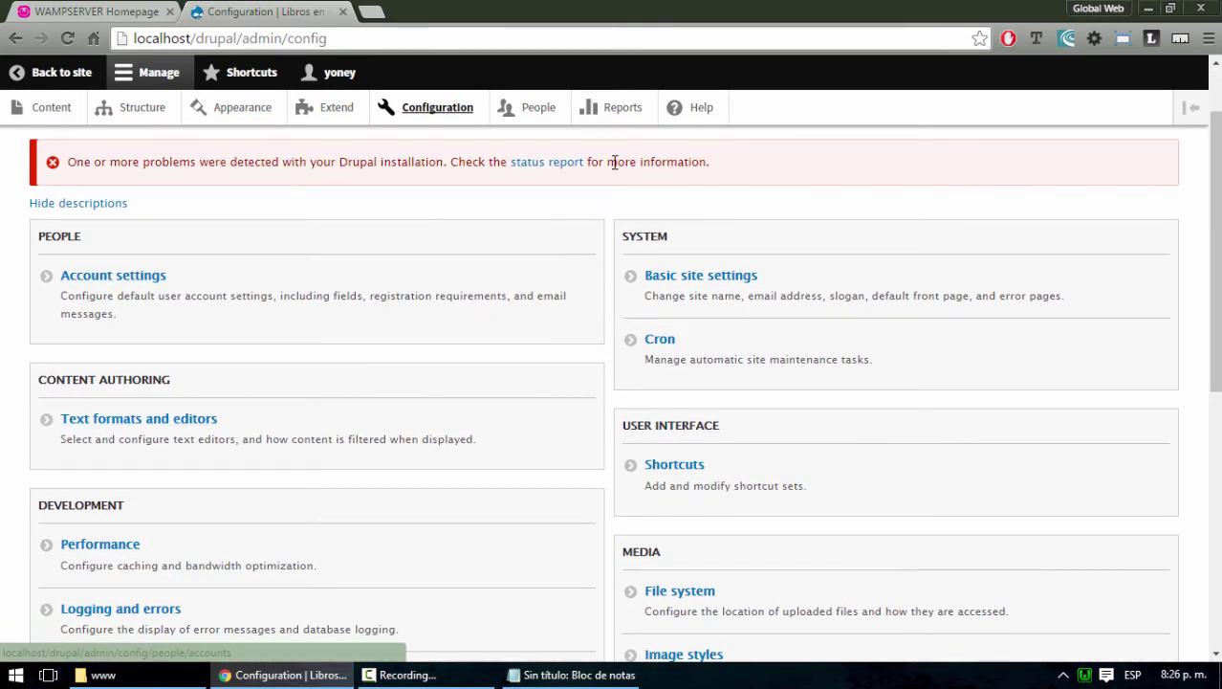
click(553, 167)
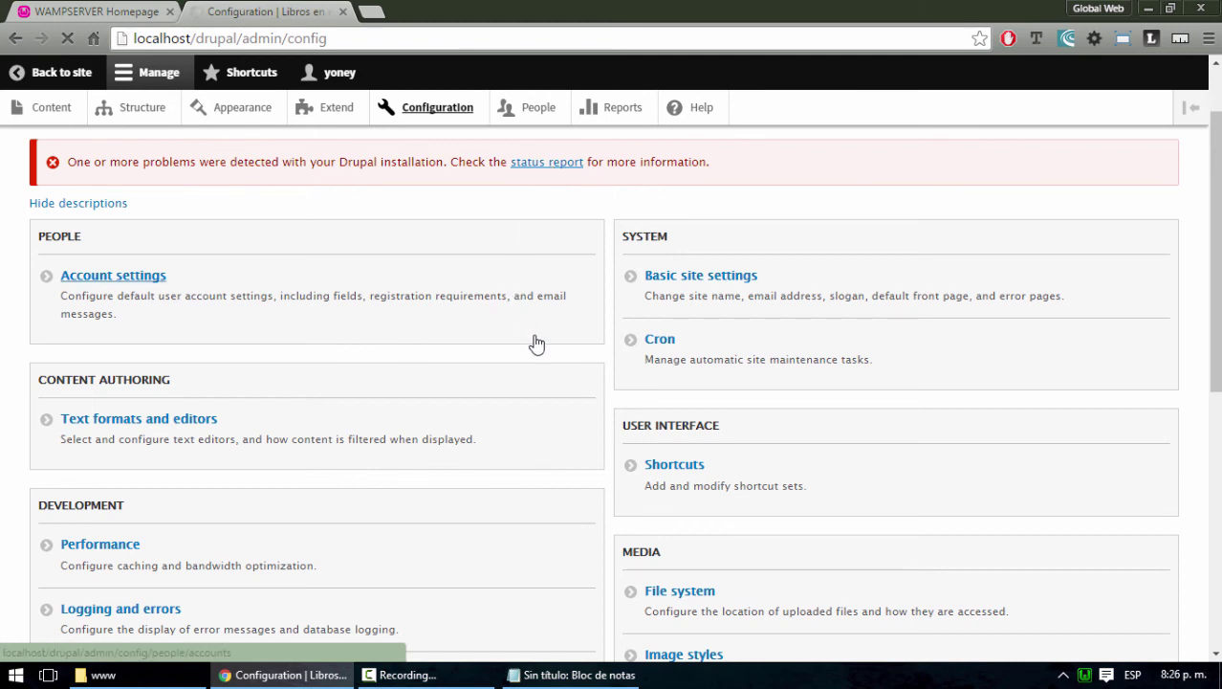
Review the status report, highlighting the OPcode caching and Trusted Host Settings 'Not enabled' warnings
scroll(542, 344, down, 5)
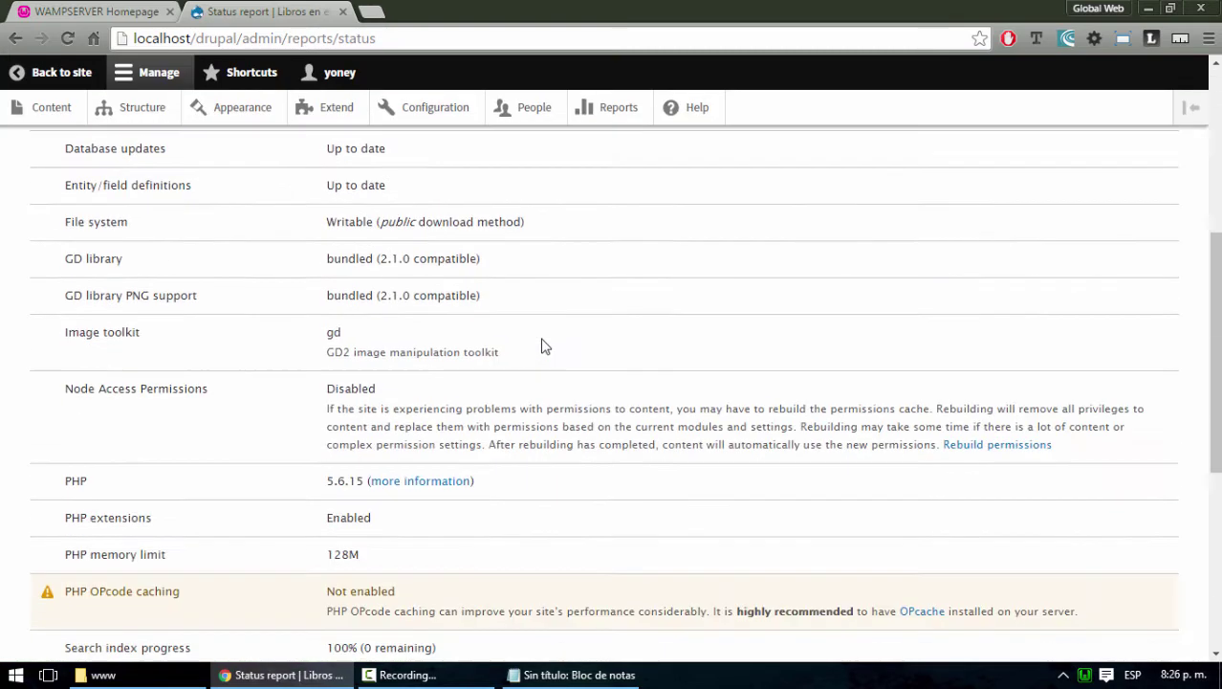
scroll(541, 347, down, 3)
drag(326, 285, 440, 306)
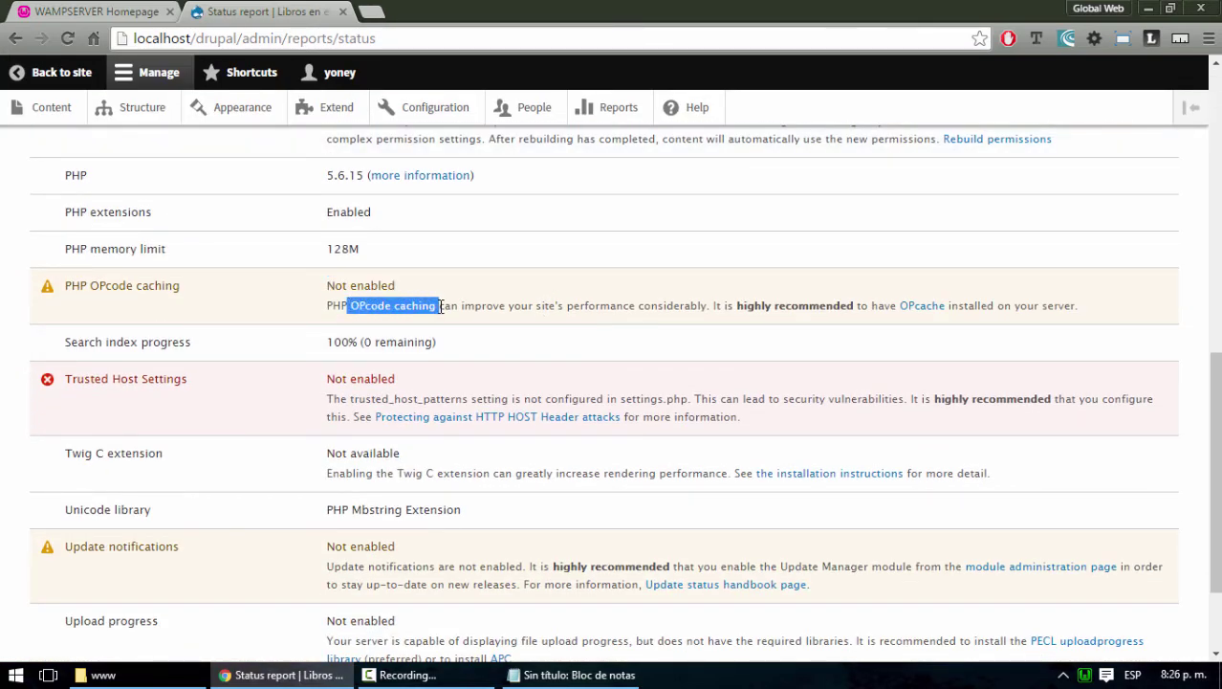
scroll(510, 370, down, 1)
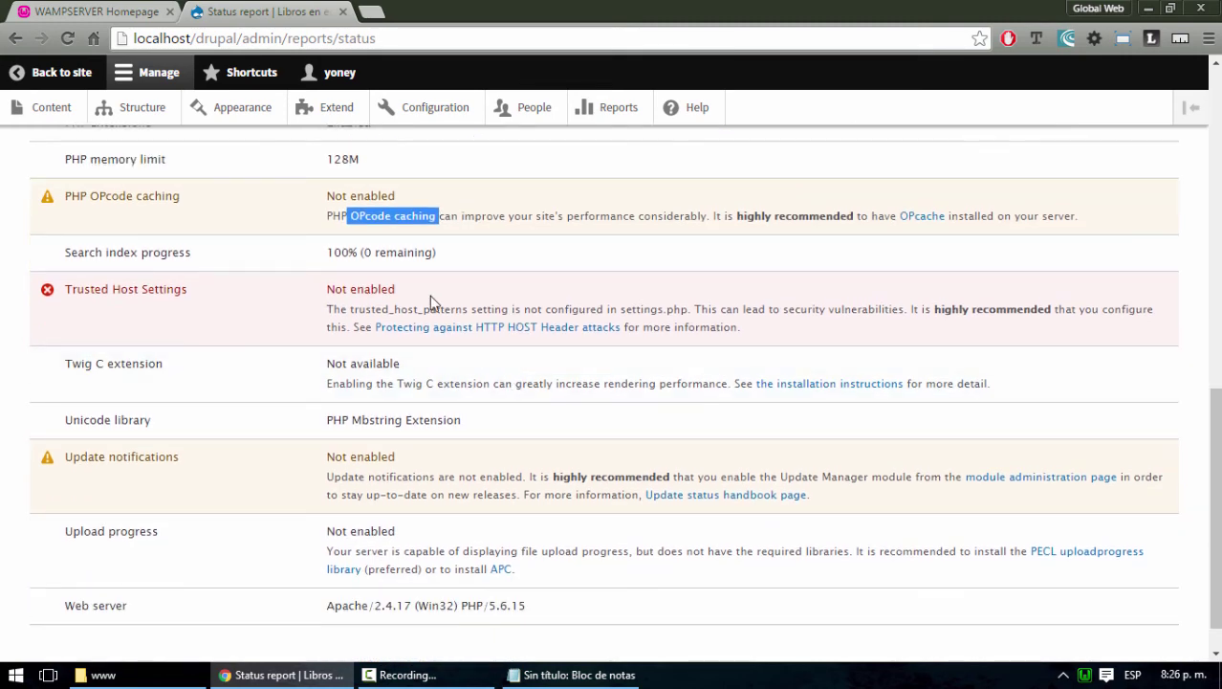
drag(411, 291, 325, 289)
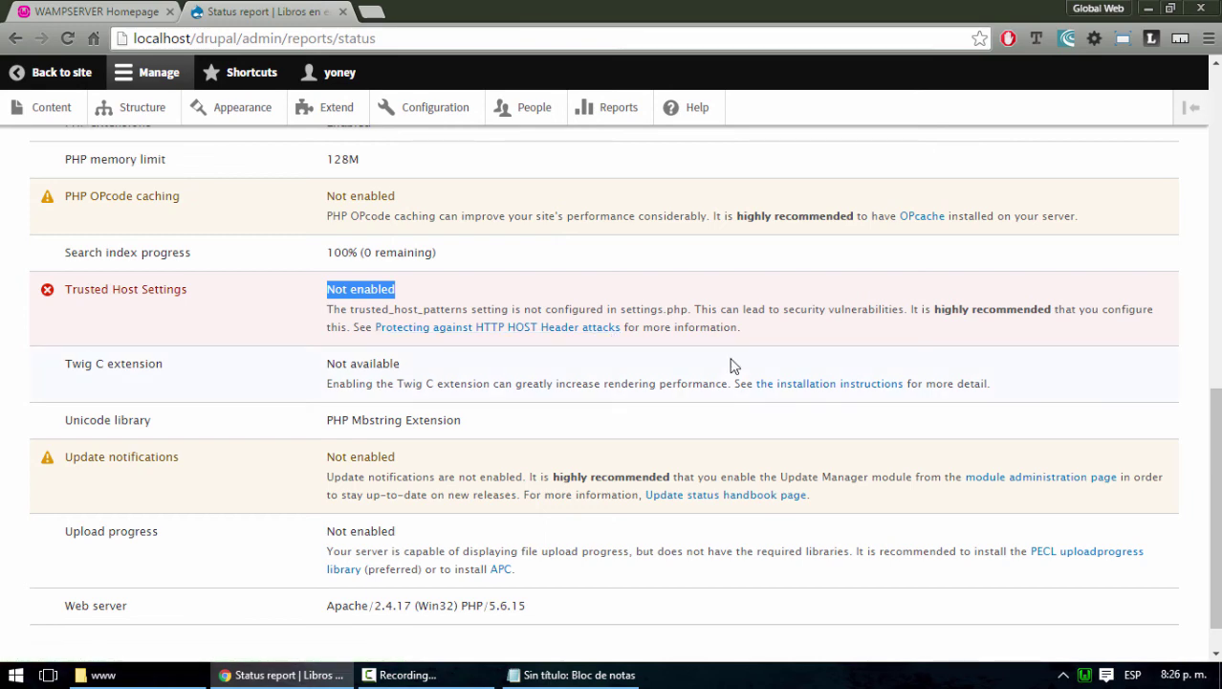
scroll(731, 364, down, 1)
scroll(398, 479, up, 3)
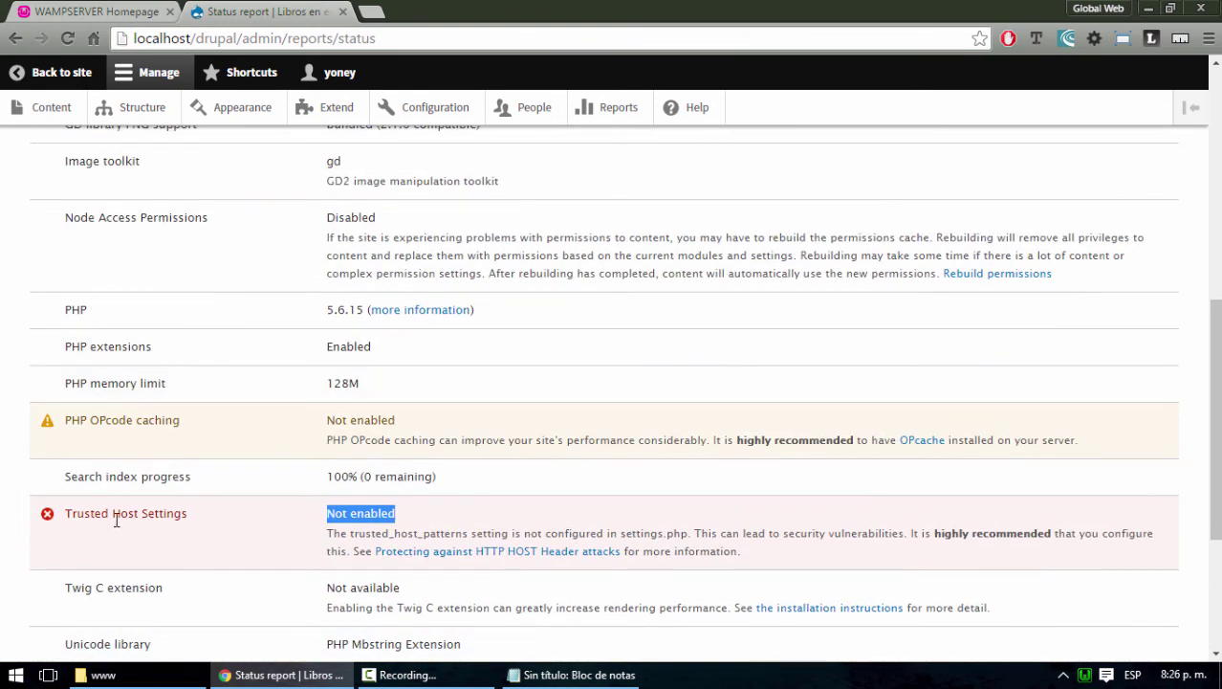
scroll(259, 505, up, 6)
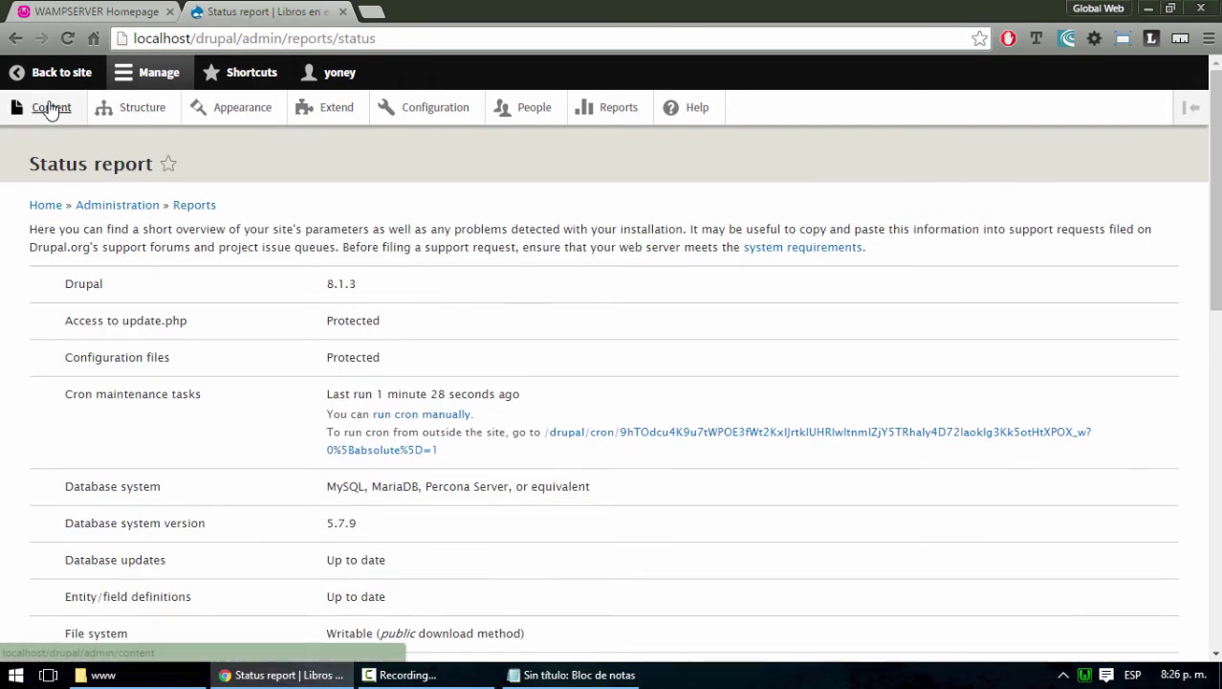
Browse Drupal's Content and Configuration pages, then open phpMyAdmin from the WampServer homepage tools
click(51, 109)
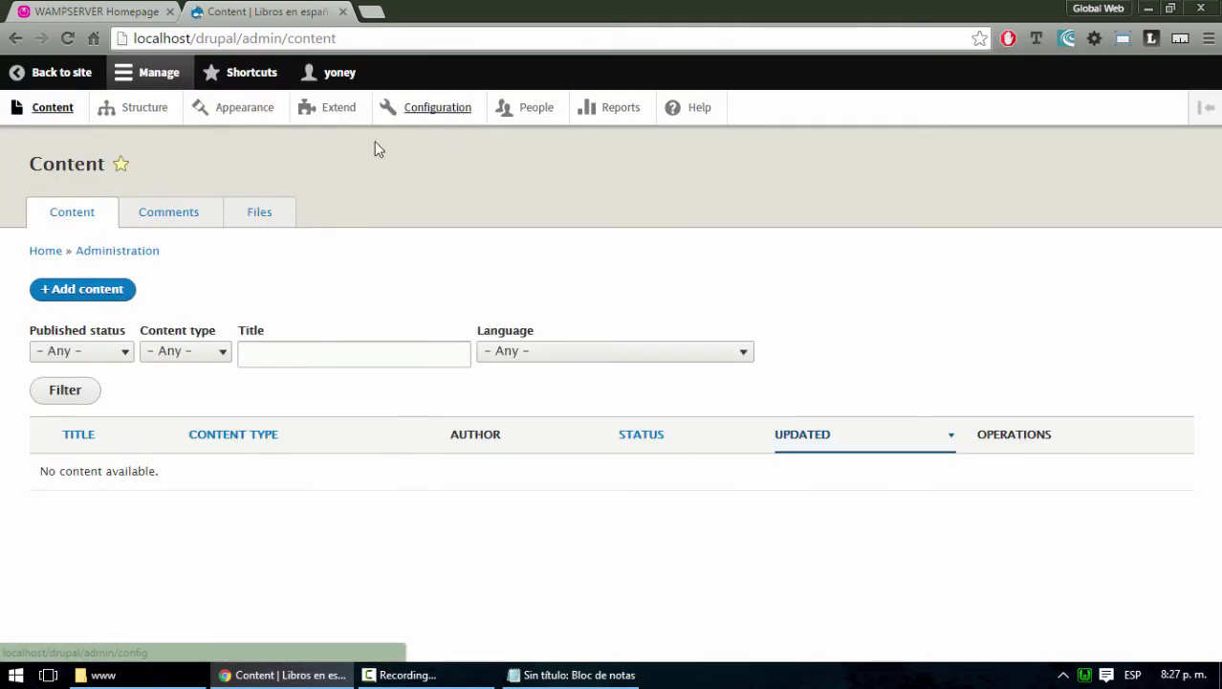
click(441, 110)
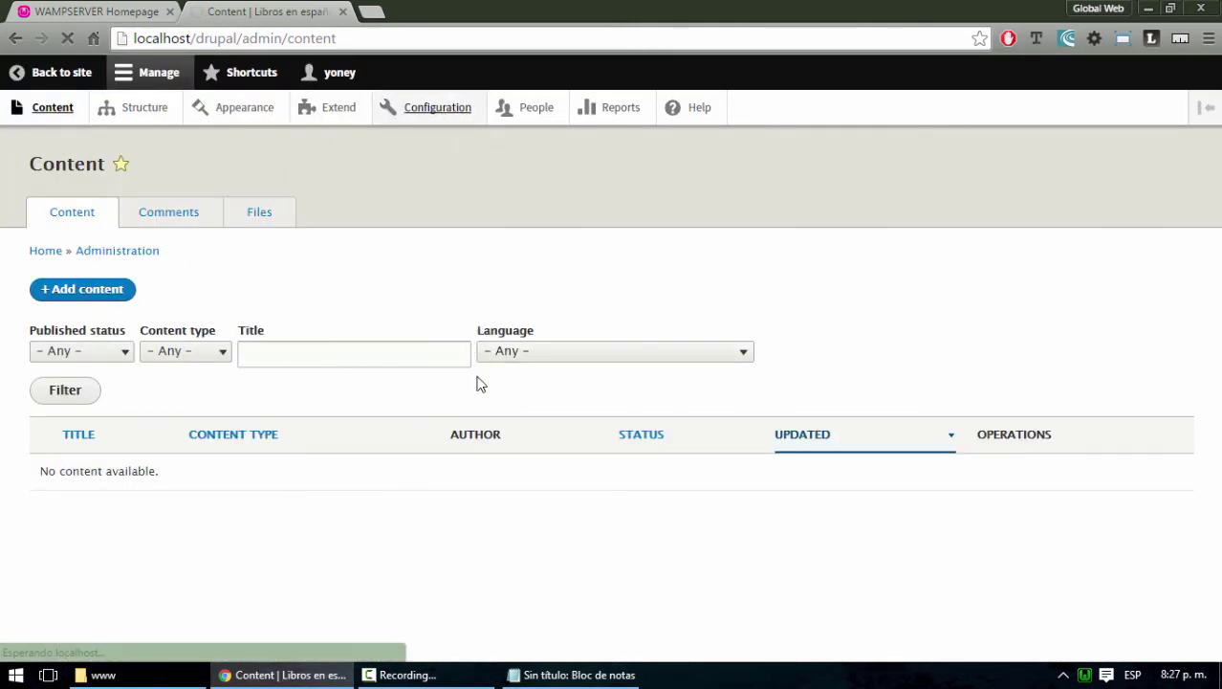
scroll(243, 349, down, 4)
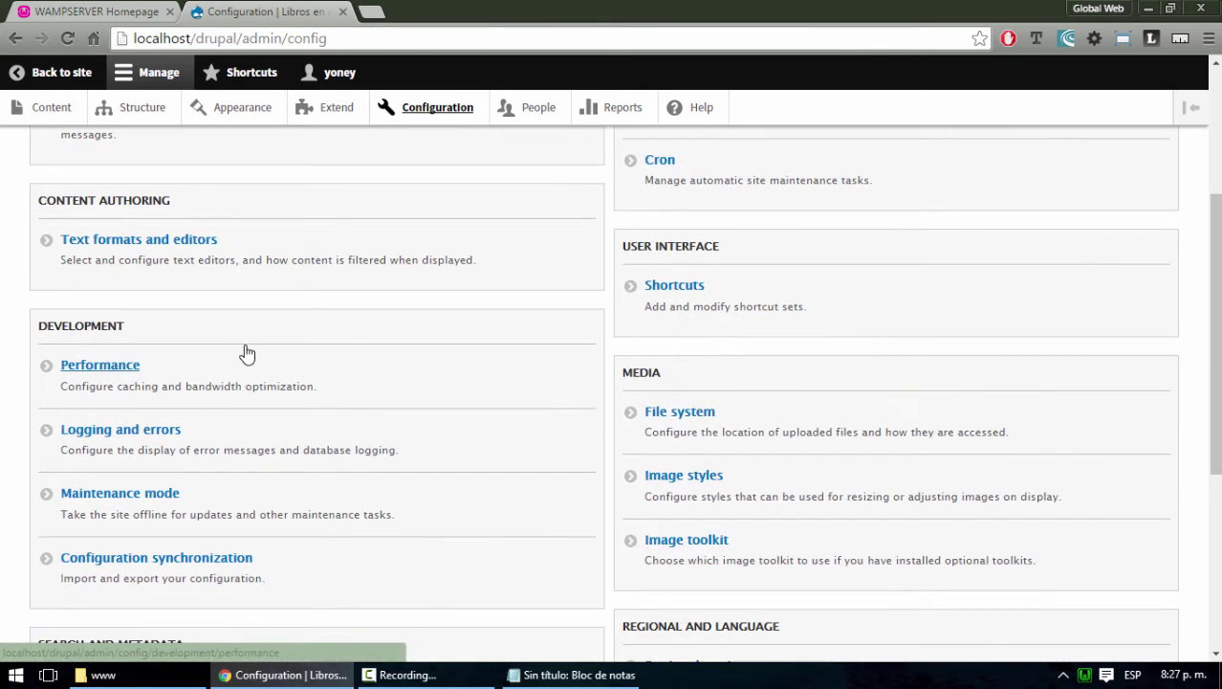
scroll(241, 349, down, 2)
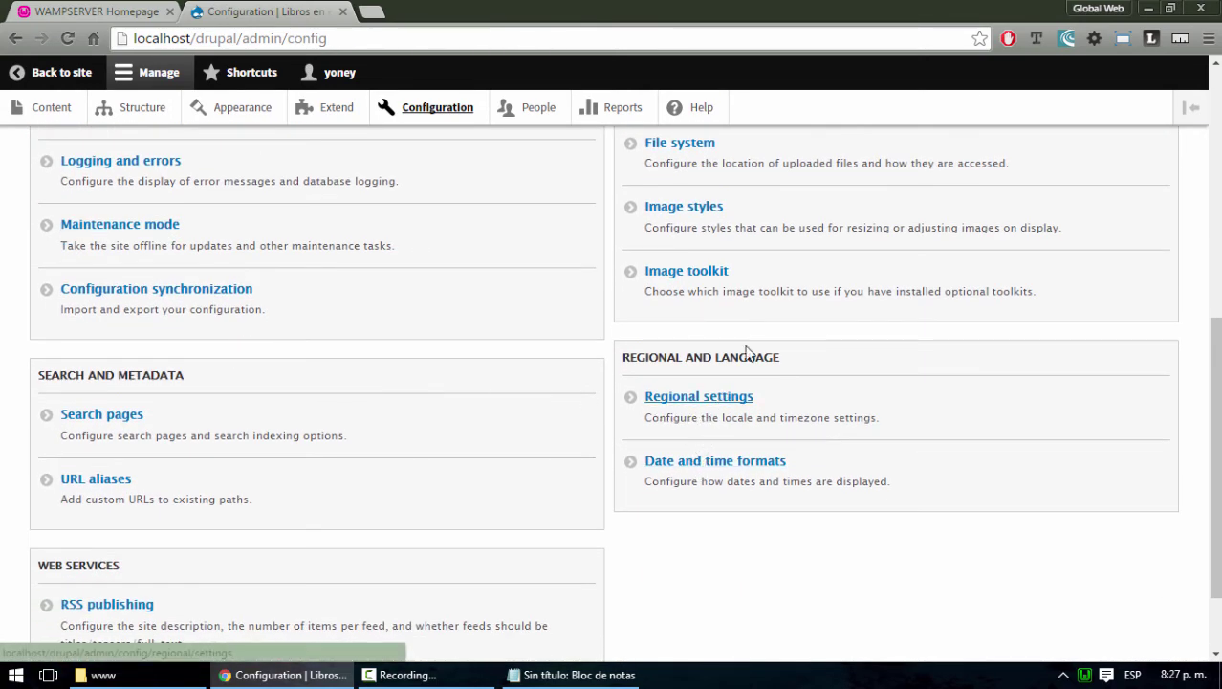
scroll(808, 442, up, 2)
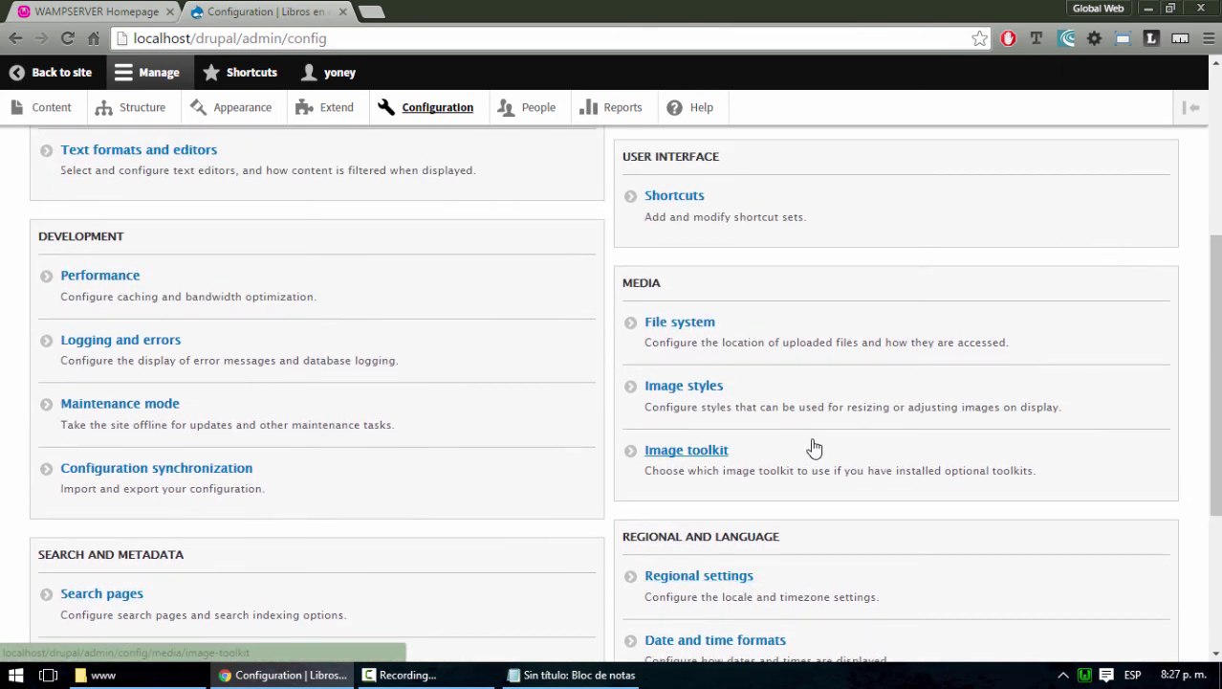
scroll(810, 446, up, 2)
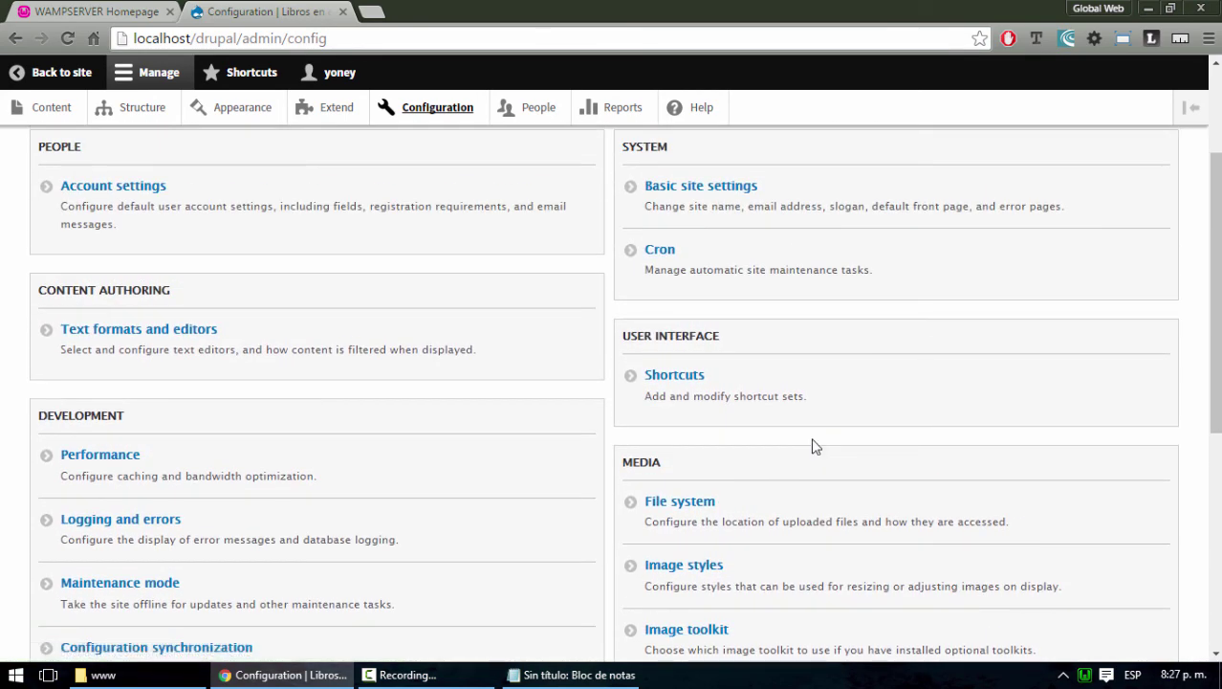
scroll(814, 448, up, 2)
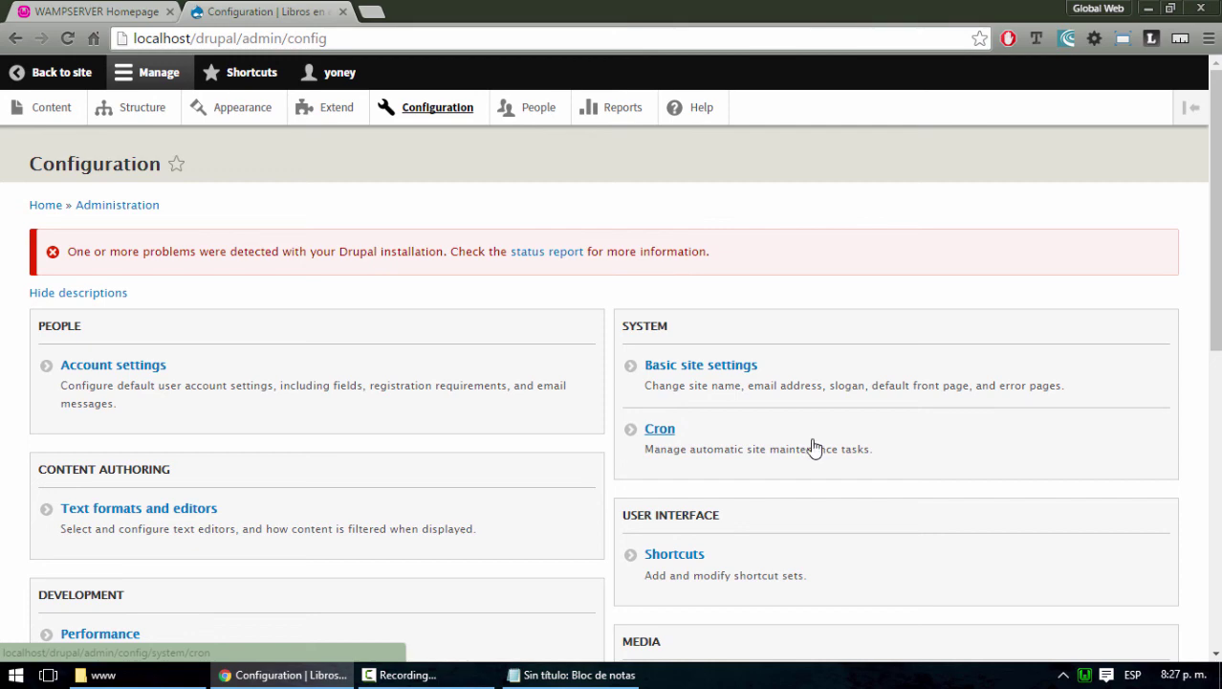
scroll(812, 446, down, 6)
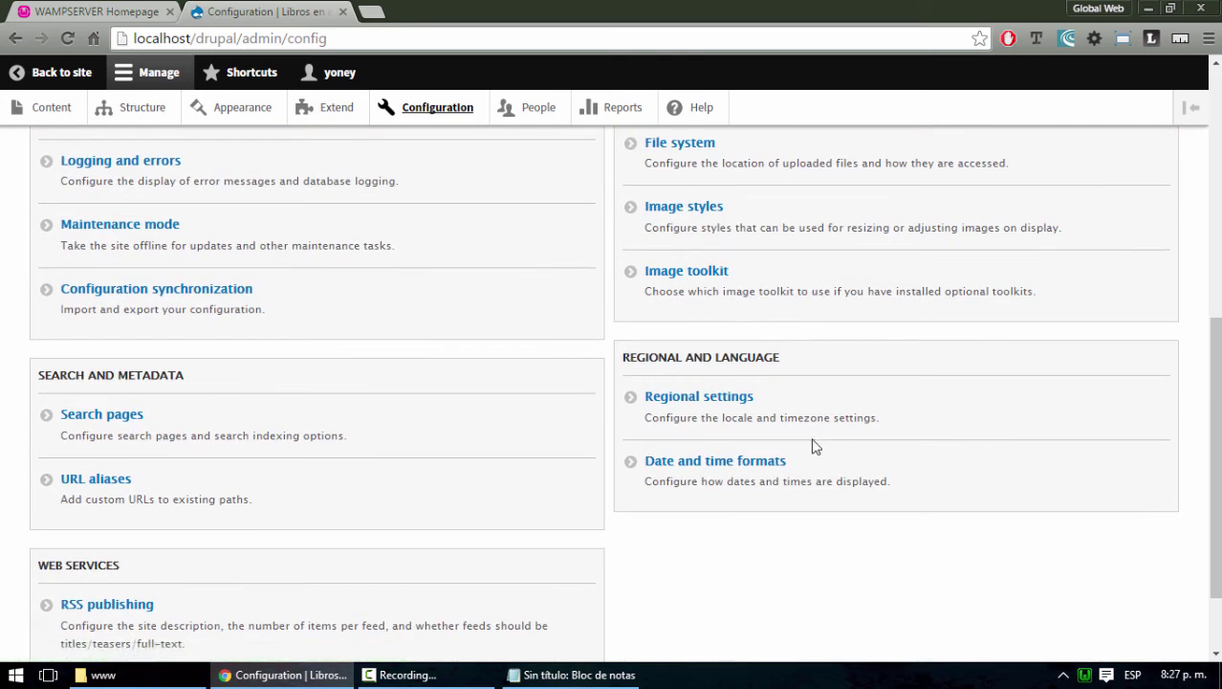
scroll(814, 445, down, 1)
scroll(814, 446, up, 4)
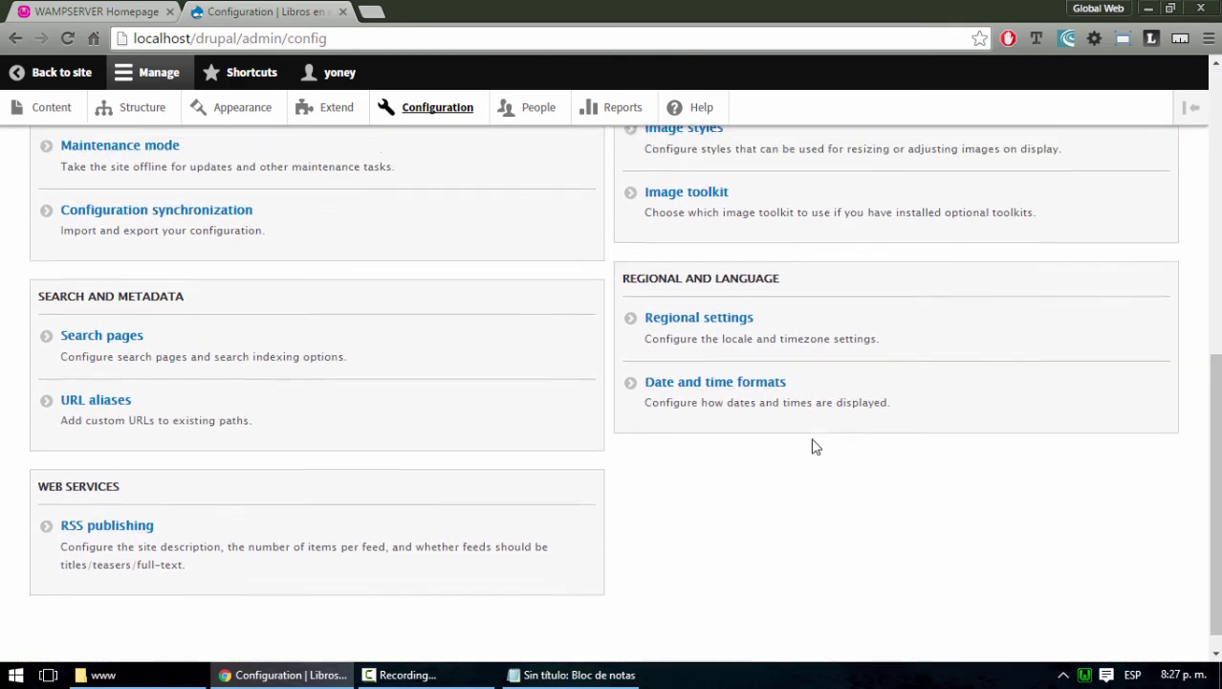
scroll(814, 446, up, 3)
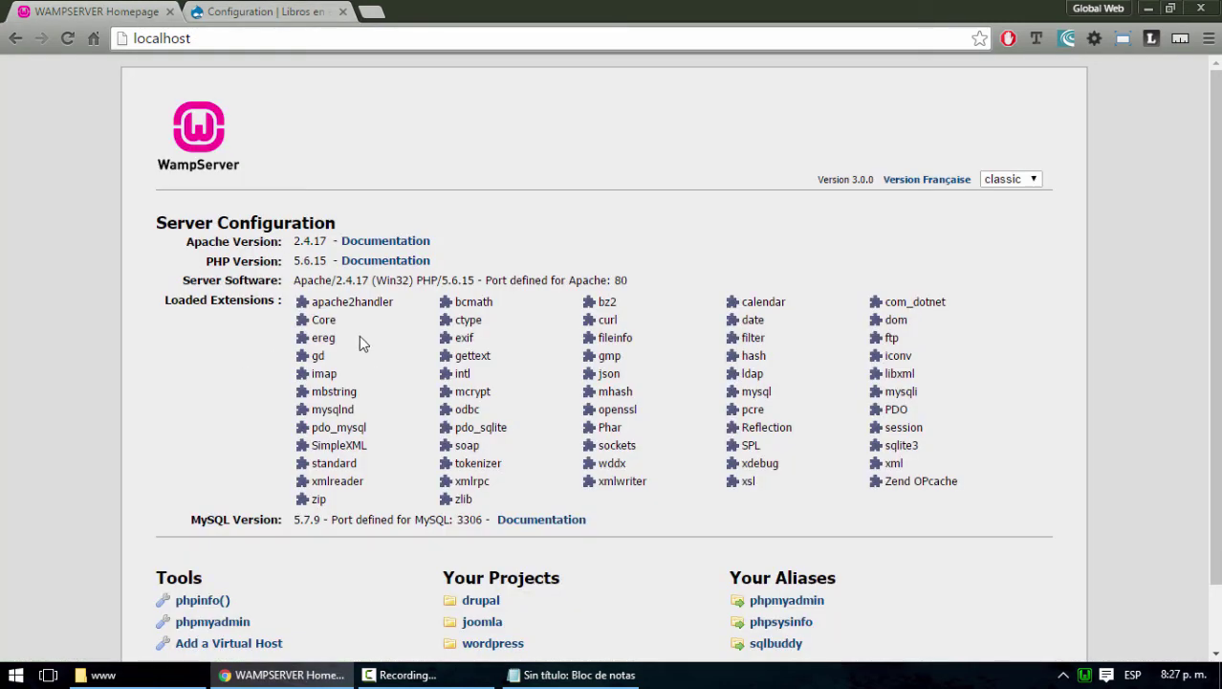
scroll(621, 374, down, 1)
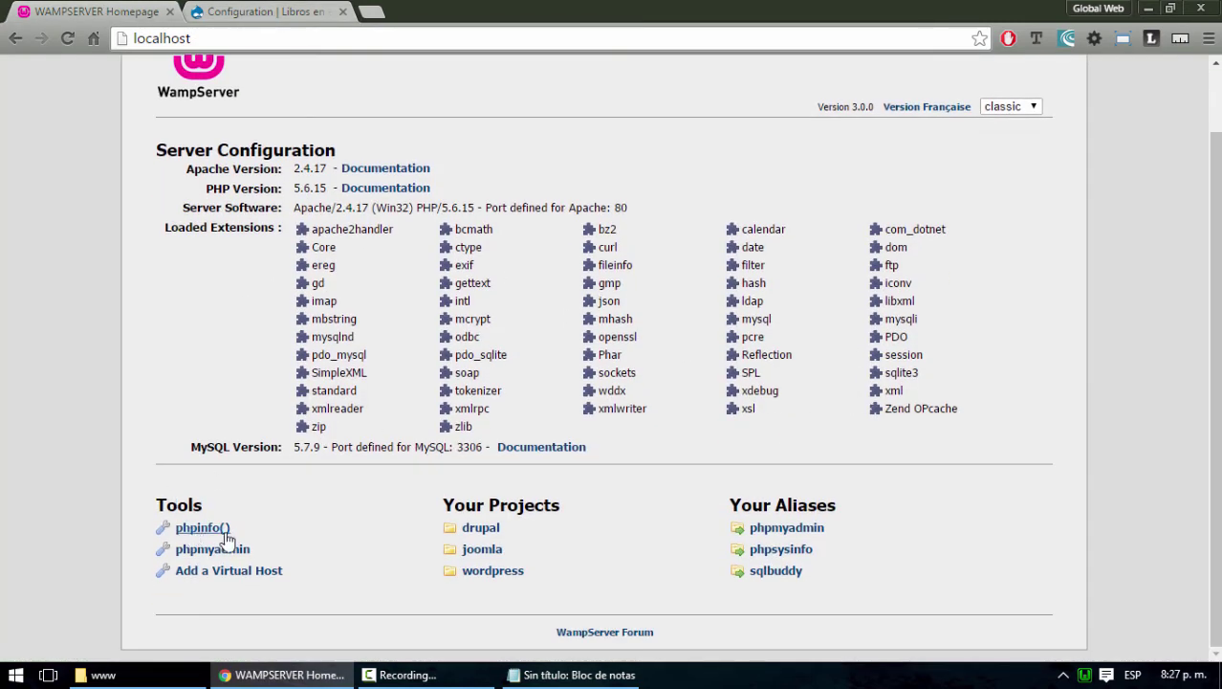
click(210, 549)
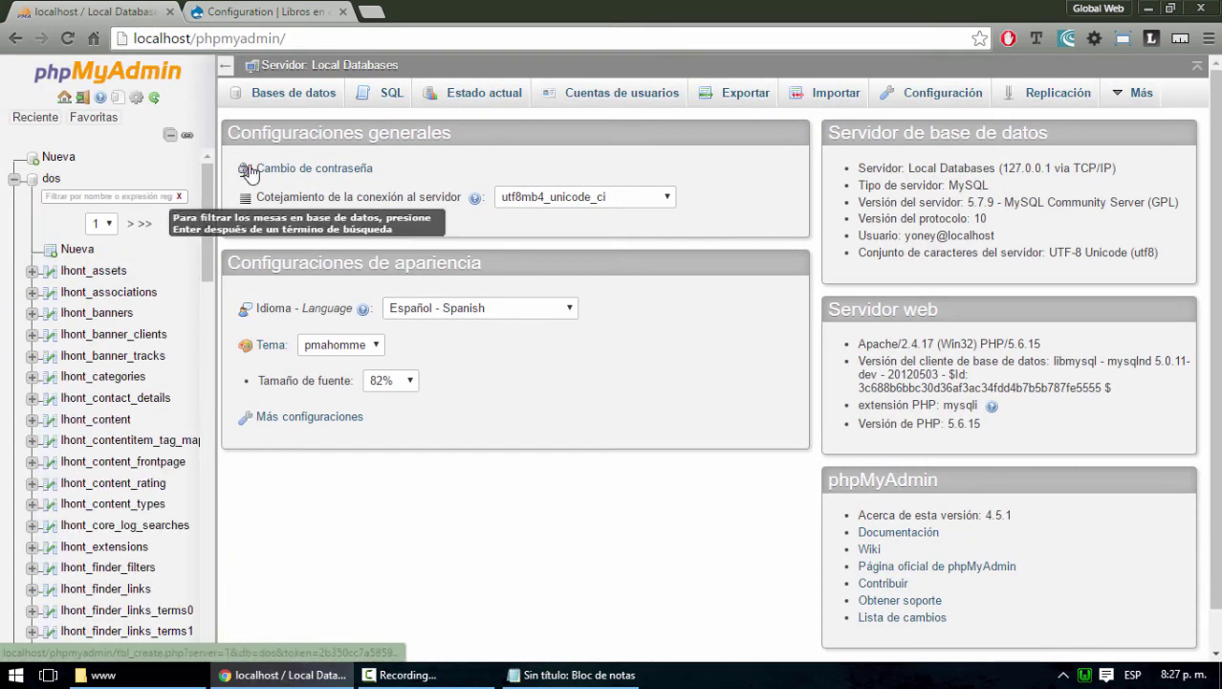
Collapse the dos database and open the tres database's Estructura table list
click(14, 179)
click(14, 284)
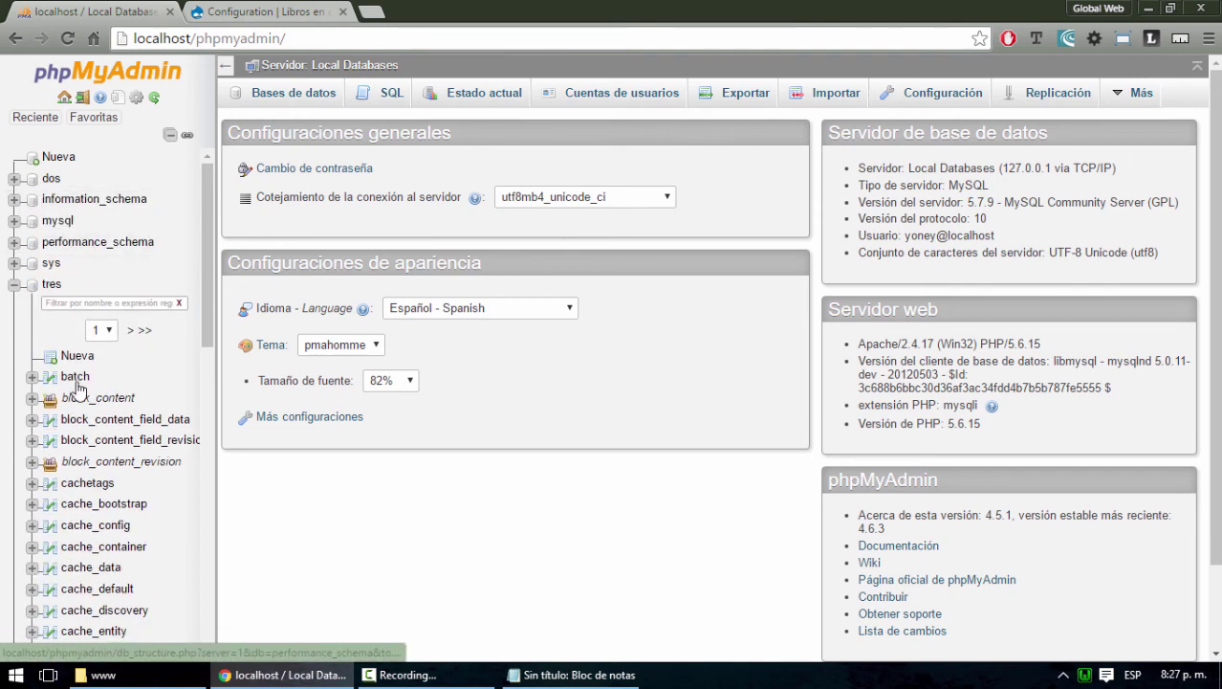
click(14, 284)
click(49, 284)
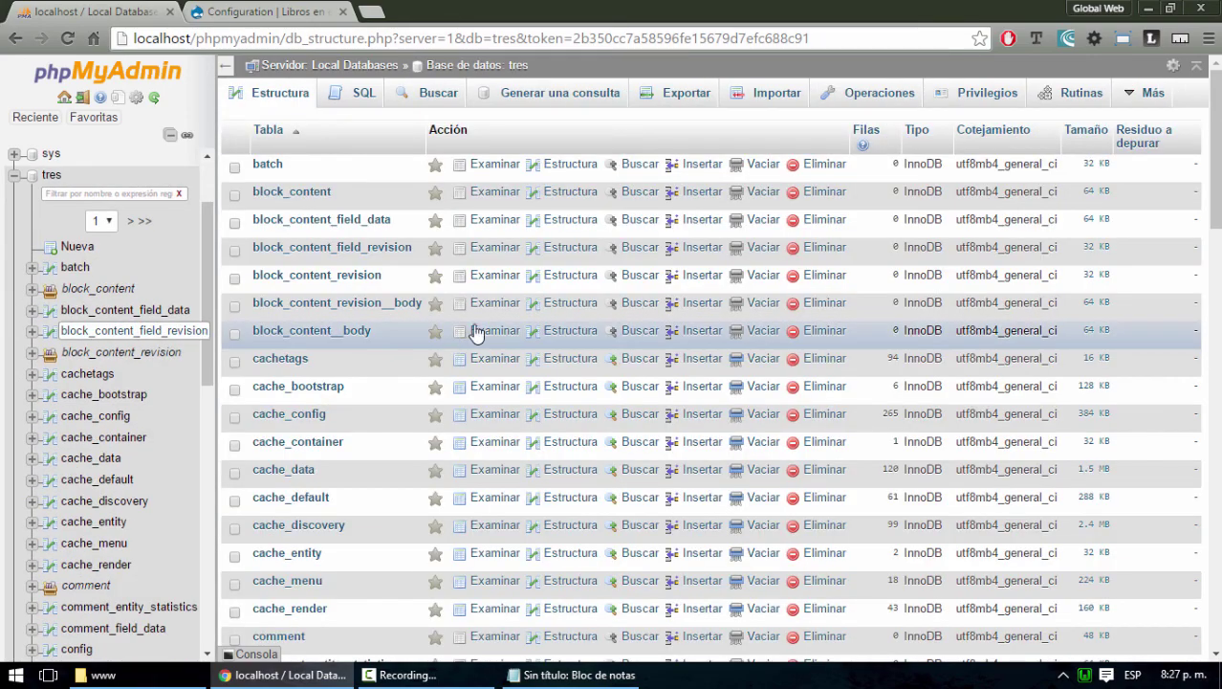
scroll(316, 337, down, 3)
scroll(315, 337, down, 20)
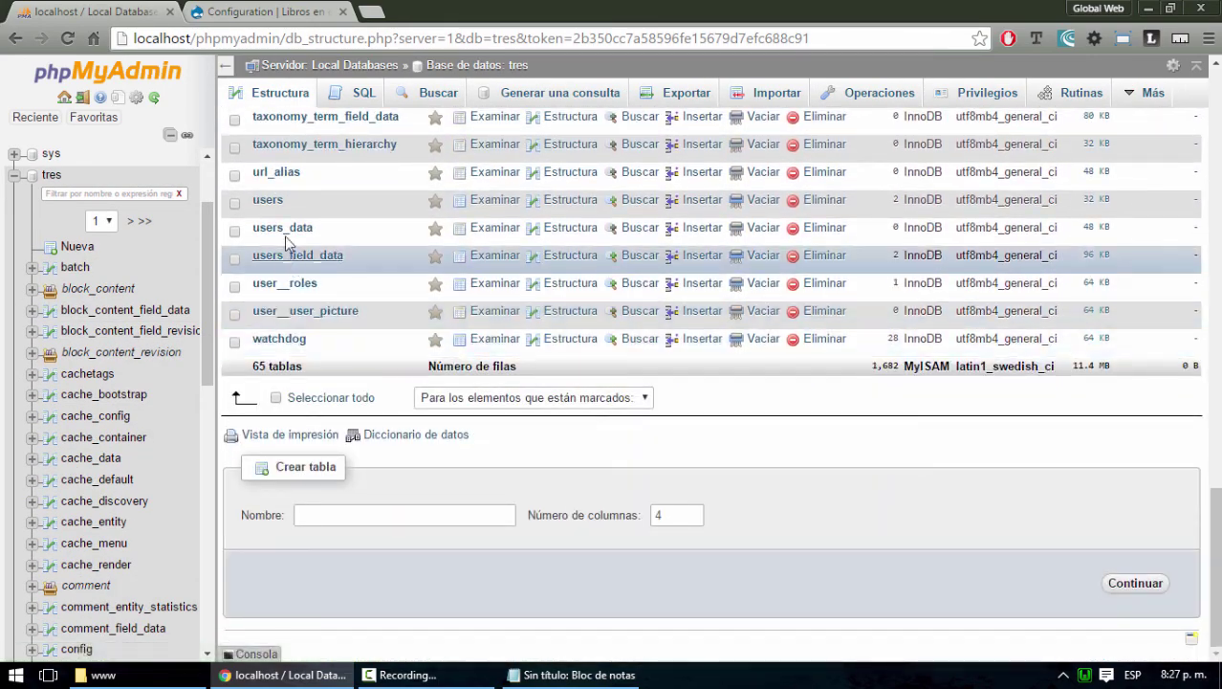
Browse the url_alias table's rows, then scroll through the rest of tres's Drupal tables
click(278, 174)
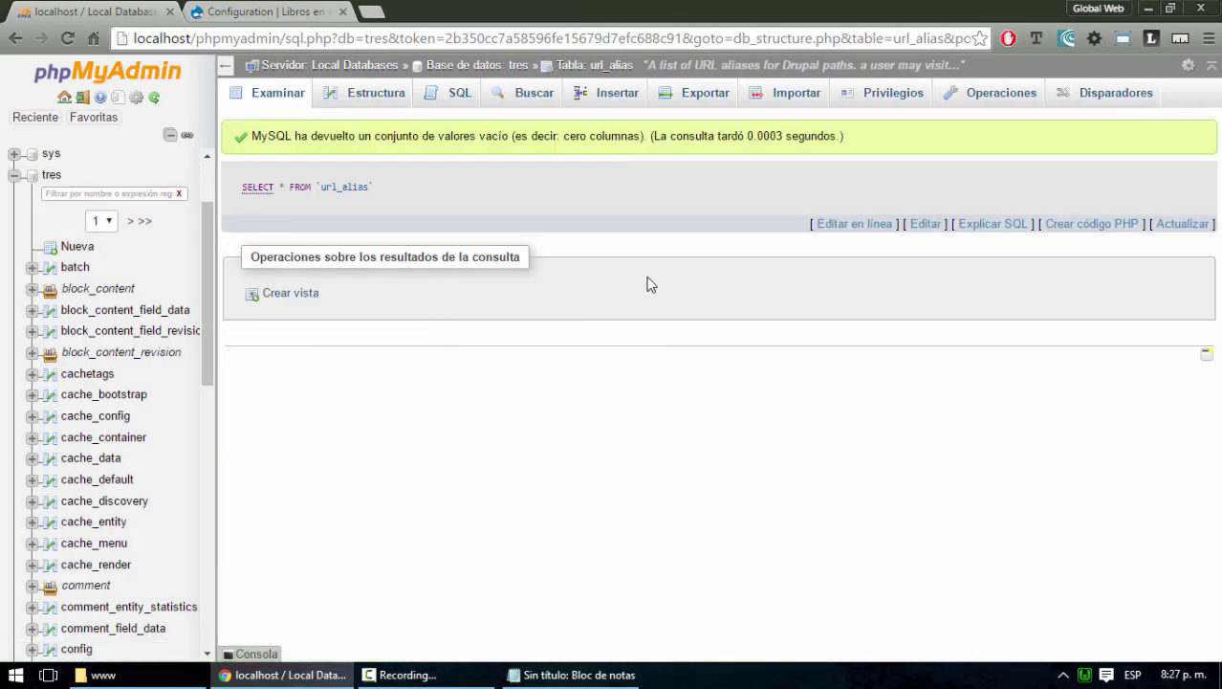
click(15, 38)
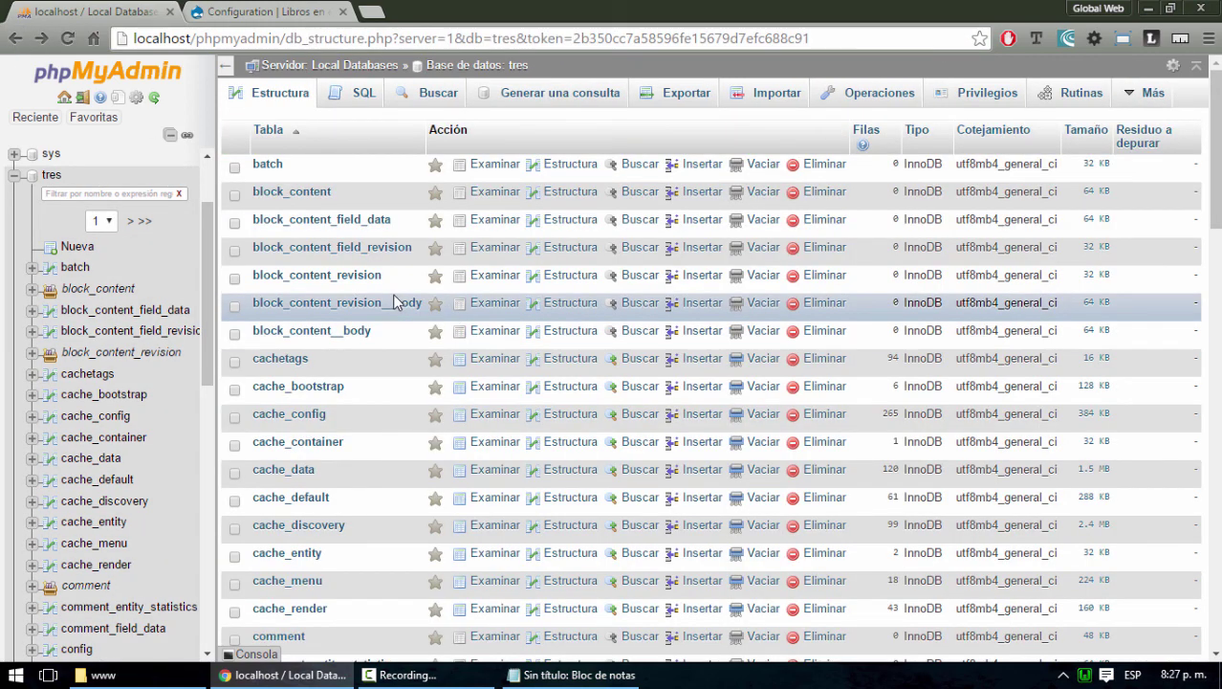
scroll(393, 302, down, 2)
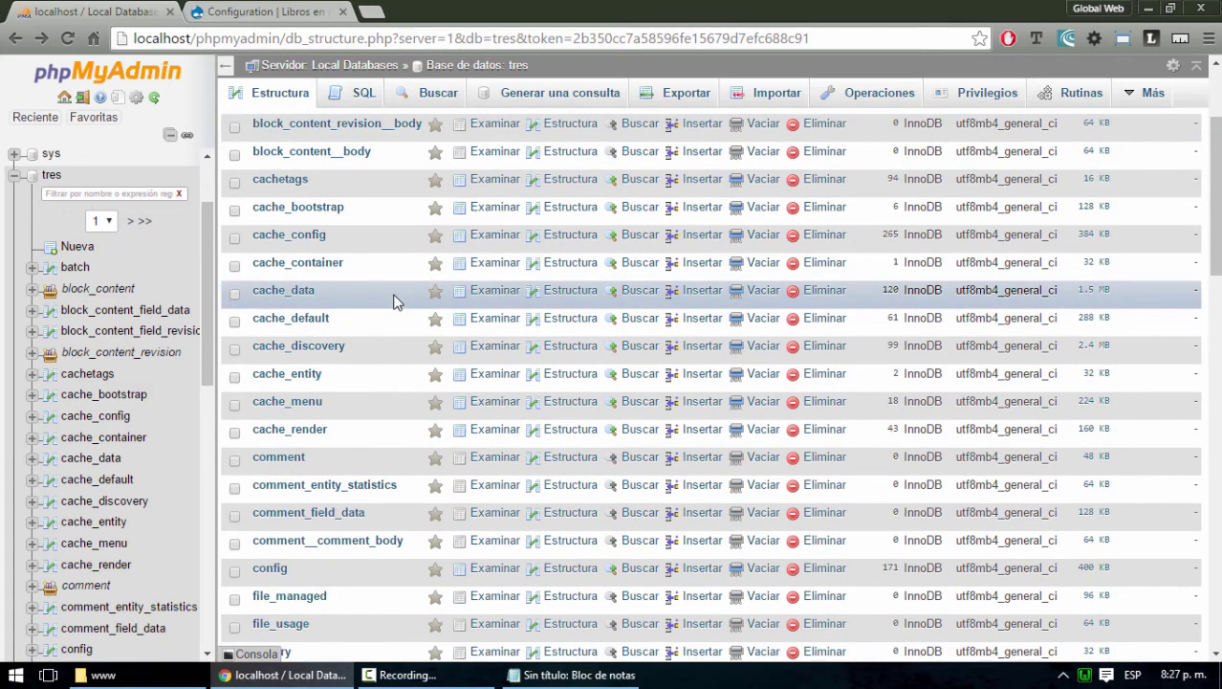
scroll(373, 290, down, 1)
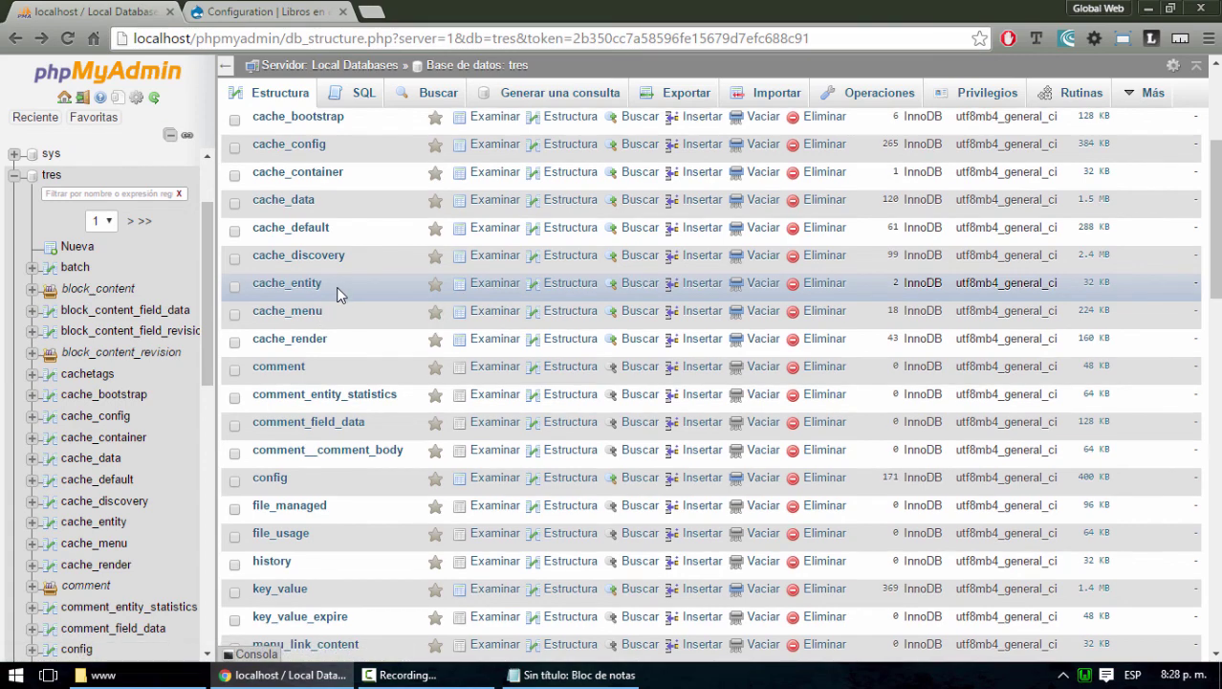
scroll(336, 294, down, 3)
scroll(336, 293, down, 1)
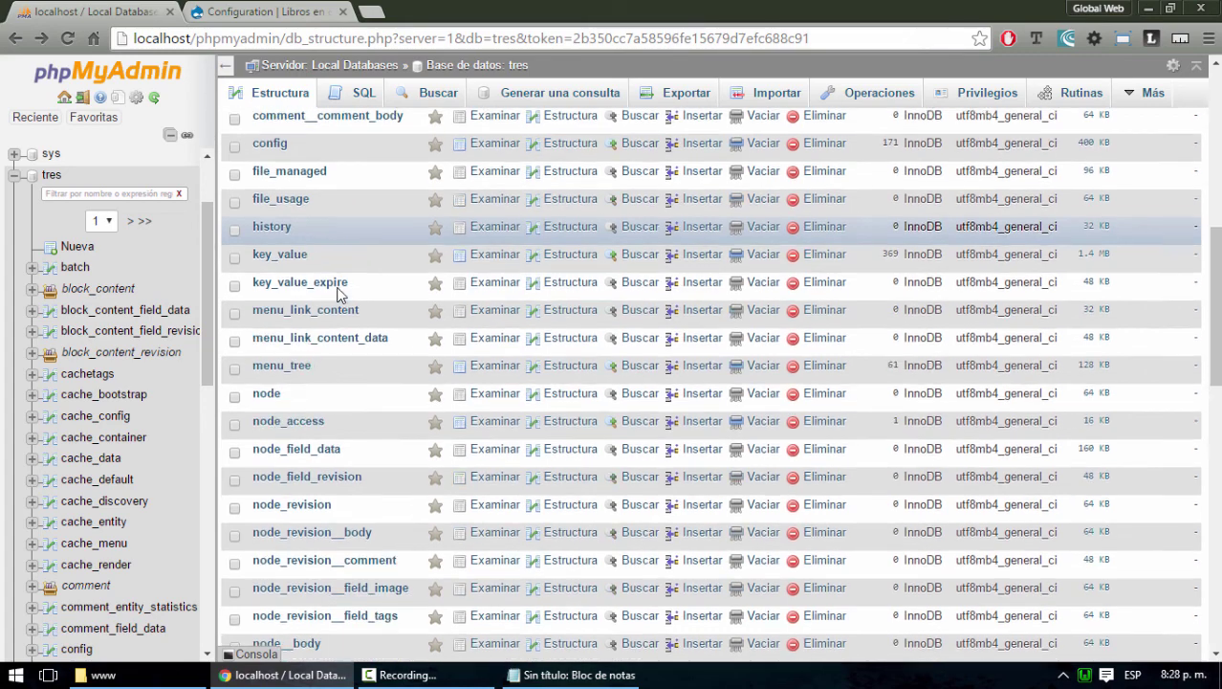
From the Drupal Configuration tab, replace the address with localhost/wordpress to load Libros Gratis
click(282, 15)
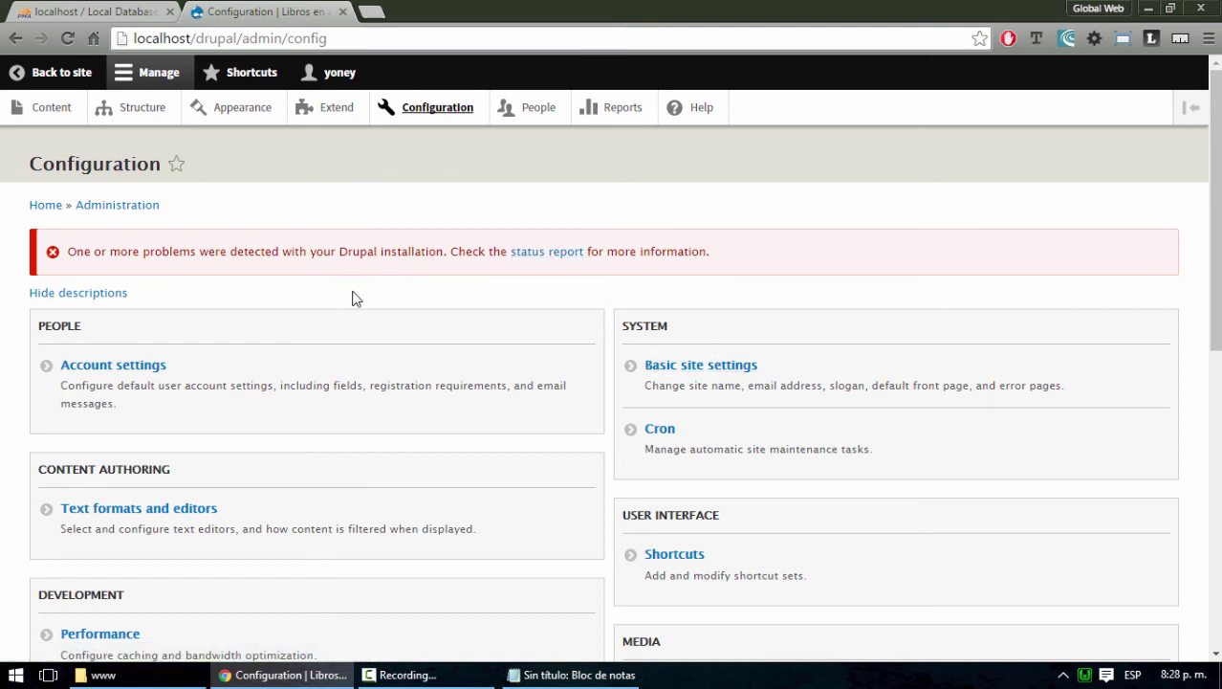
click(348, 41)
click(347, 41)
key(BackSpace)
key(BackSpace)
key(BackSpace)
key(BackSpace)
key(BackSpace)
key(BackSpace)
key(BackSpace)
key(BackSpace)
key(BackSpace)
key(BackSpace)
key(BackSpace)
key(BackSpace)
key(BackSpace)
key(BackSpace)
key(BackSpace)
key(BackSpace)
key(BackSpace)
key(BackSpace)
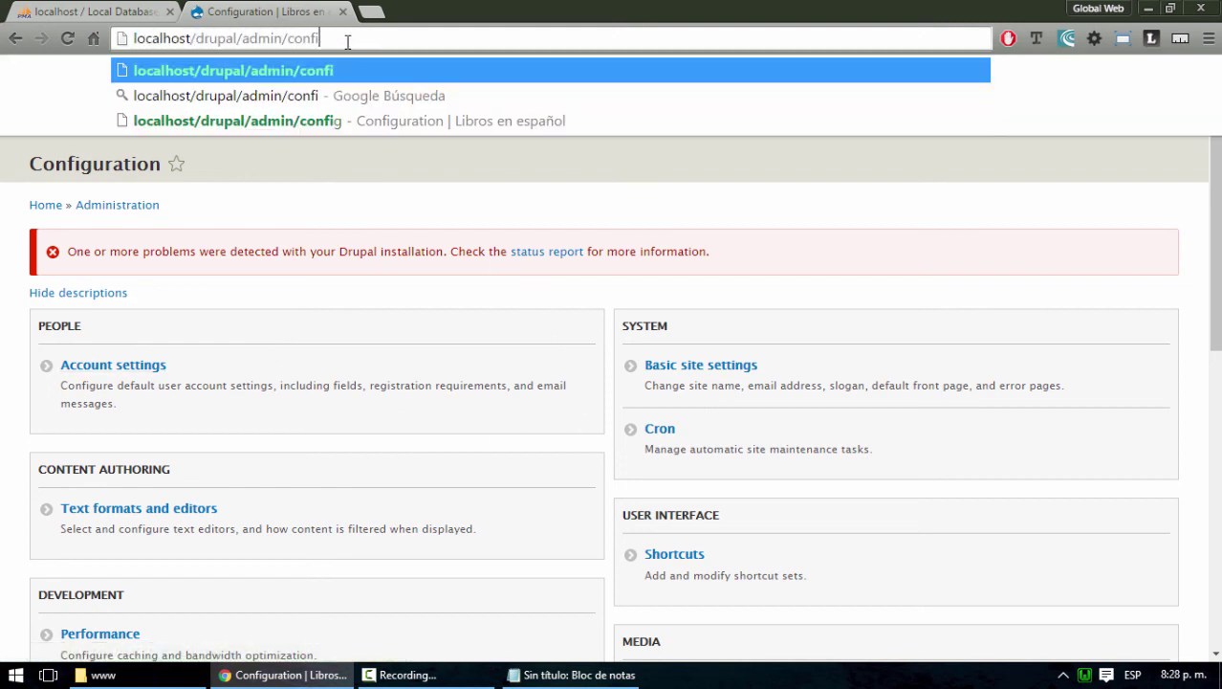
key(BackSpace)
text(wordpress)
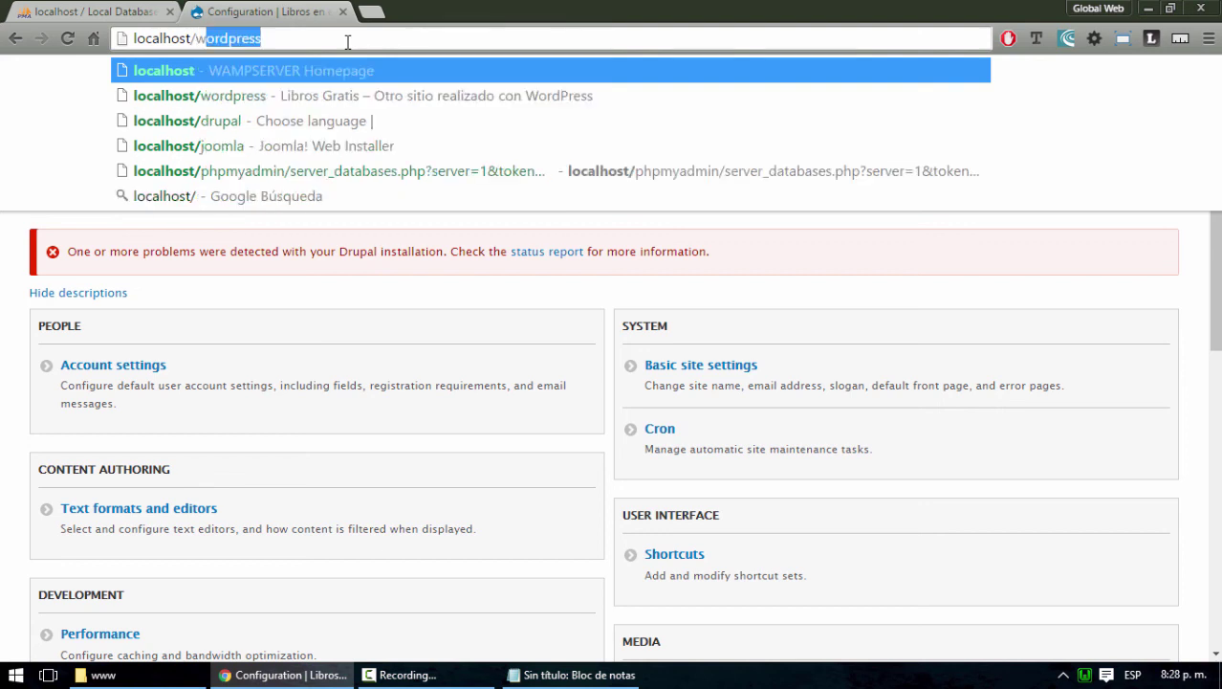
key(End)
key(Return)
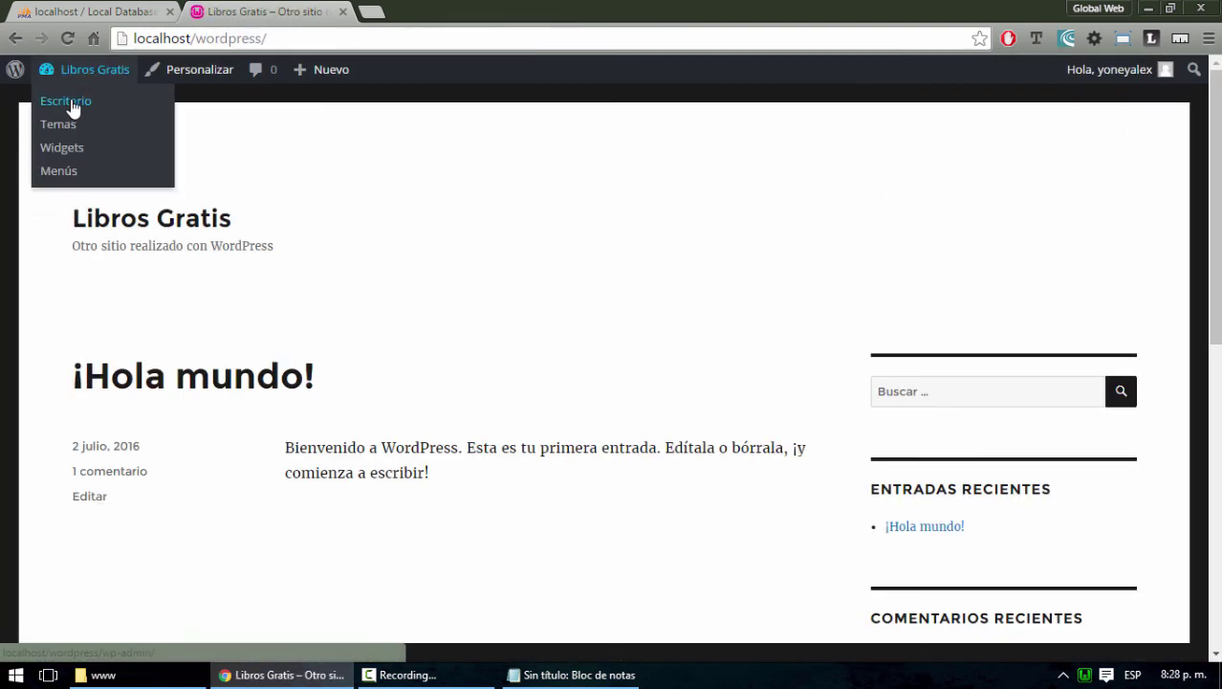
Open the administrator's profile from Escritorio > Usuarios and scroll through it
click(74, 103)
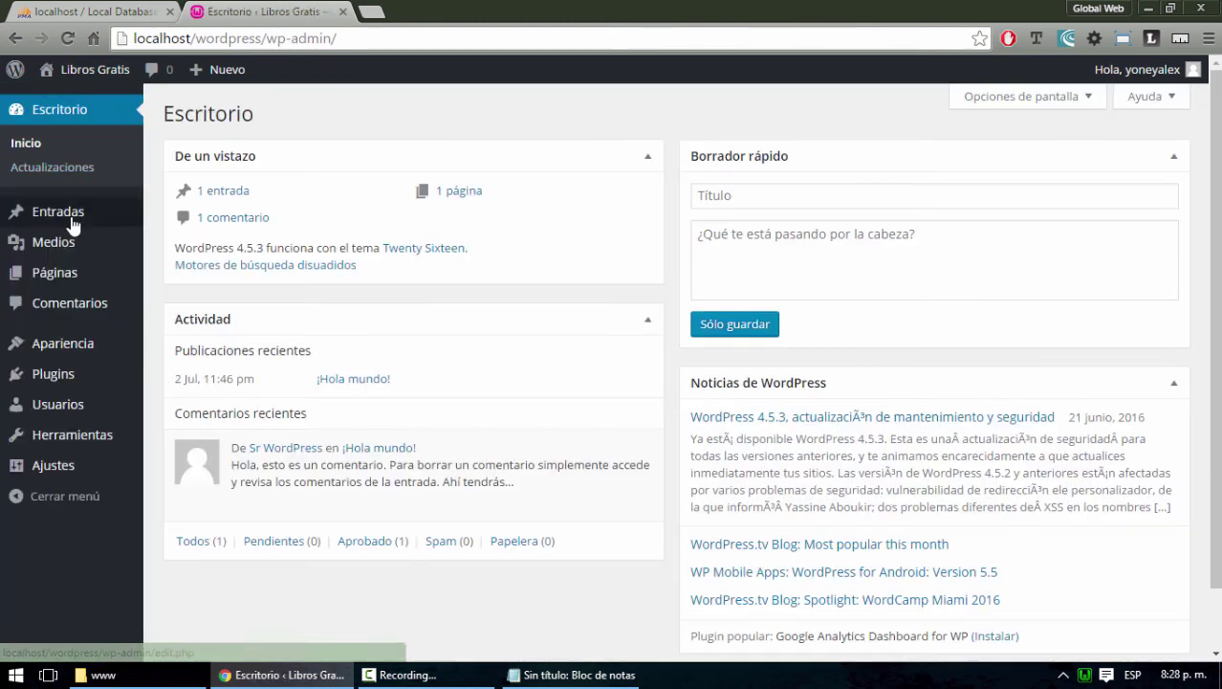
click(62, 414)
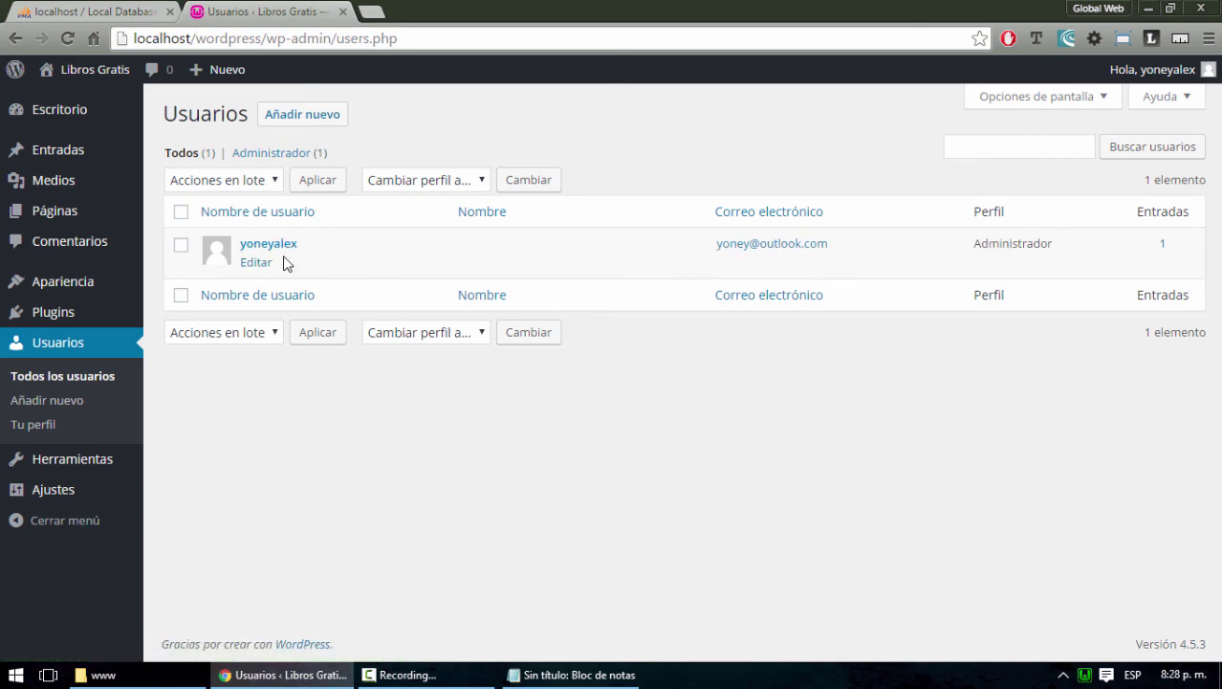
click(272, 247)
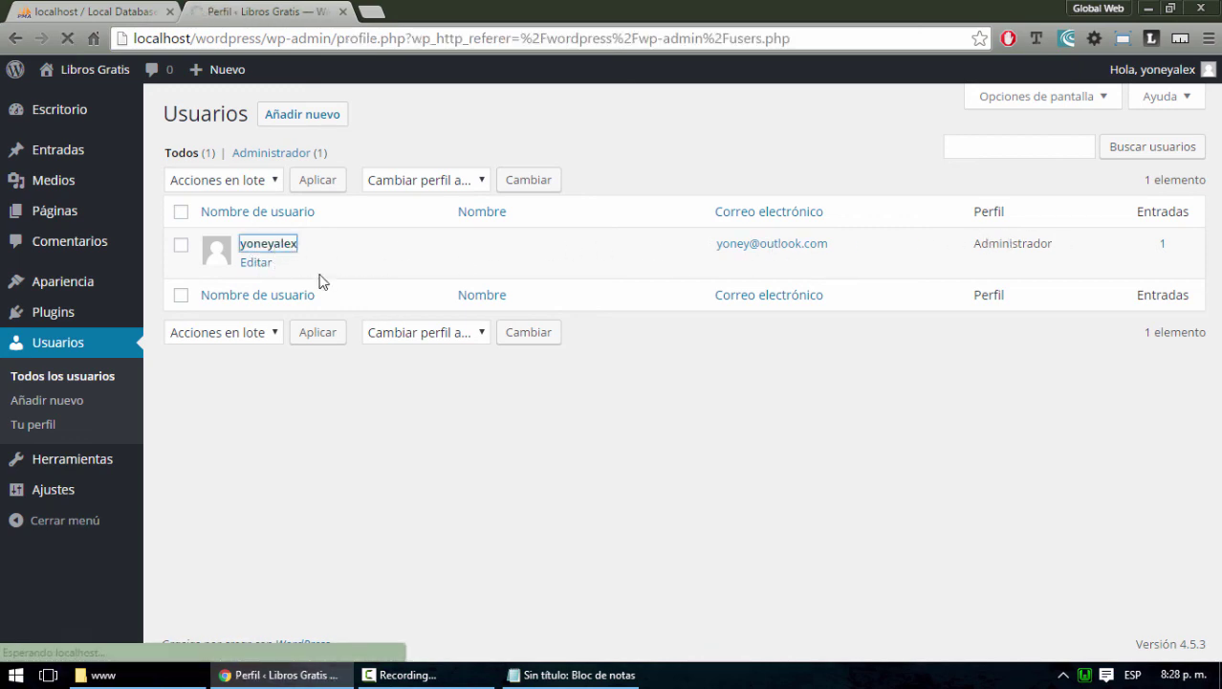
scroll(200, 211, down, 2)
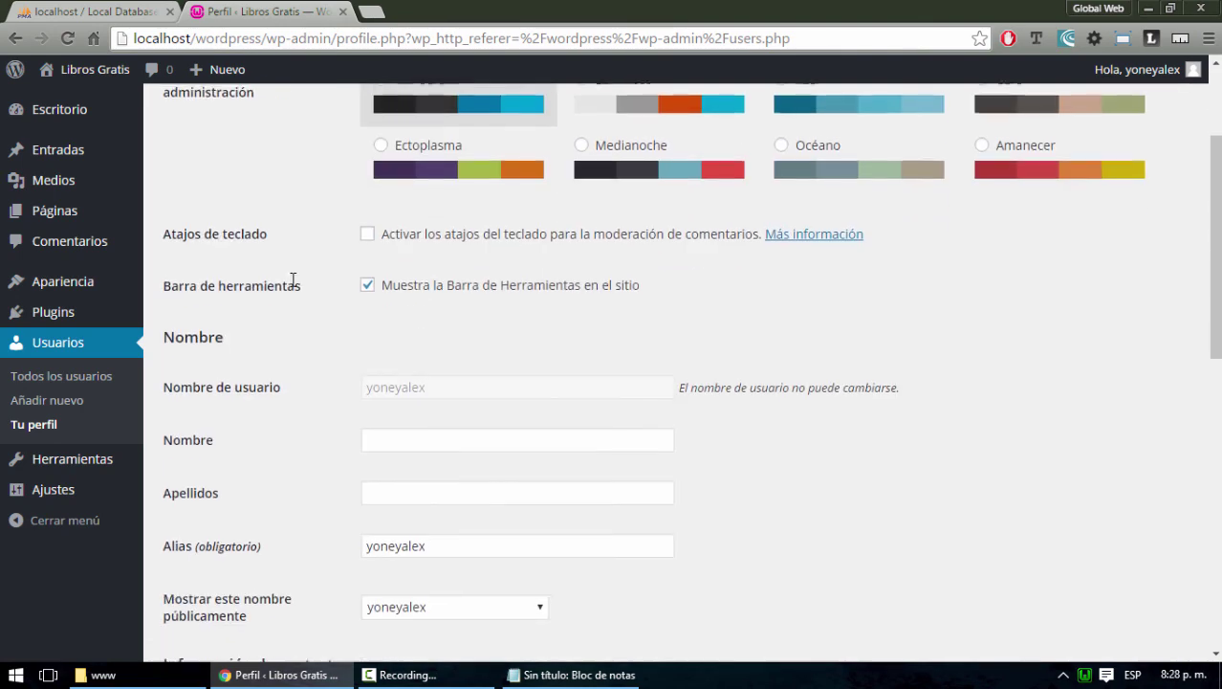
scroll(319, 254, down, 1)
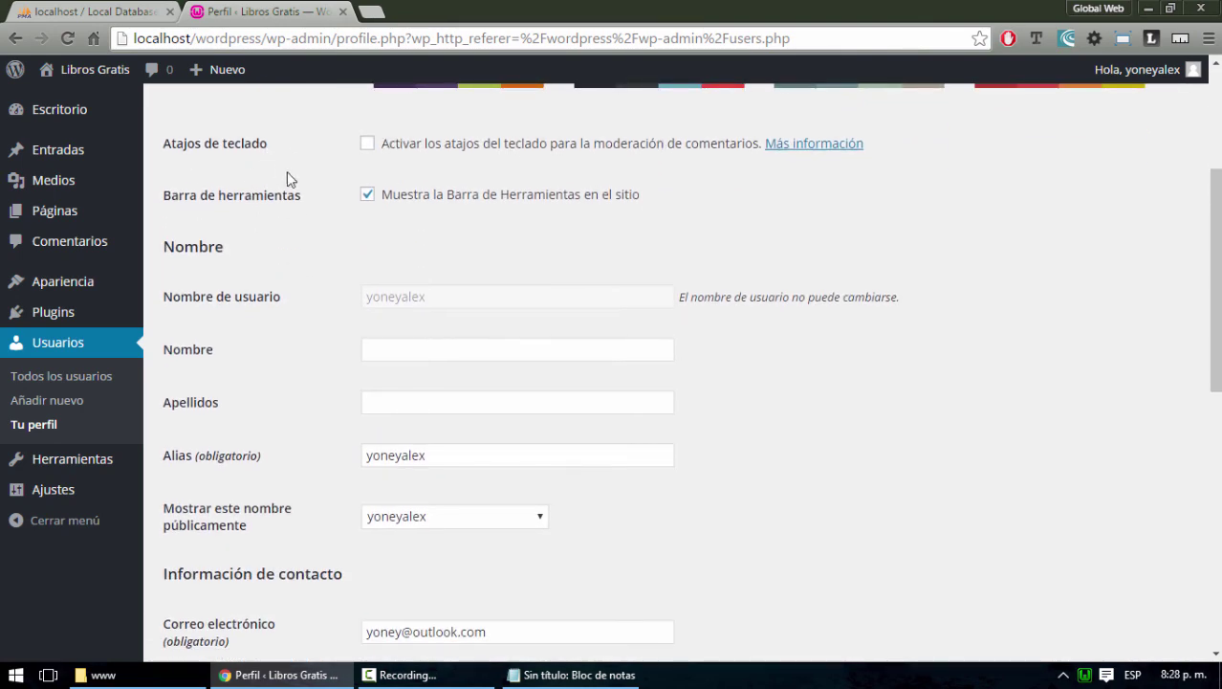
scroll(214, 234, down, 2)
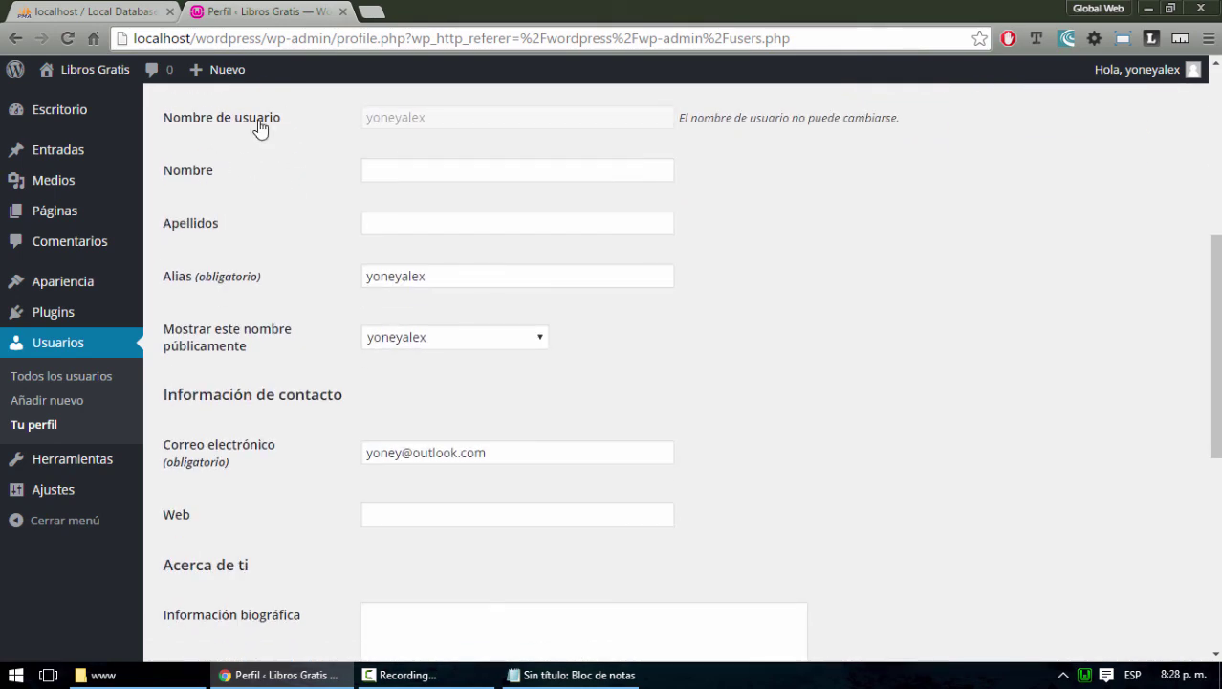
Highlight the 'de usuario' and 'Nombre' field labels, then return to phpMyAdmin's tres tables
drag(282, 122, 216, 122)
drag(220, 179, 163, 177)
scroll(244, 289, down, 1)
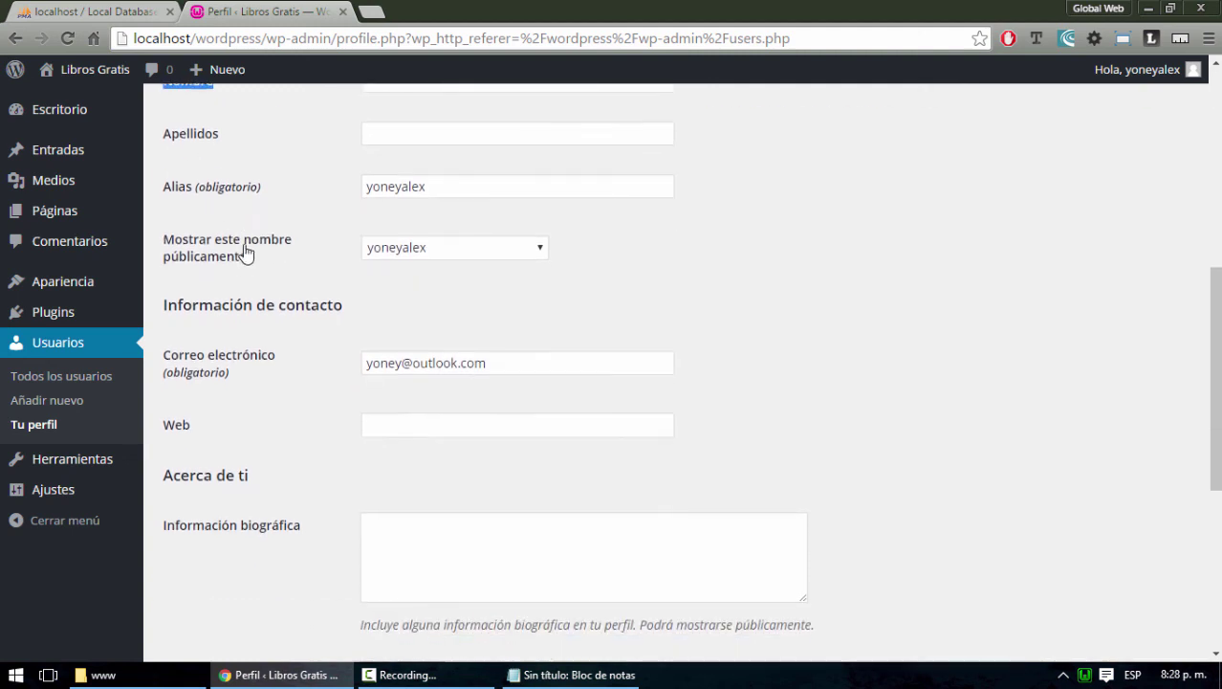
scroll(417, 413, down, 5)
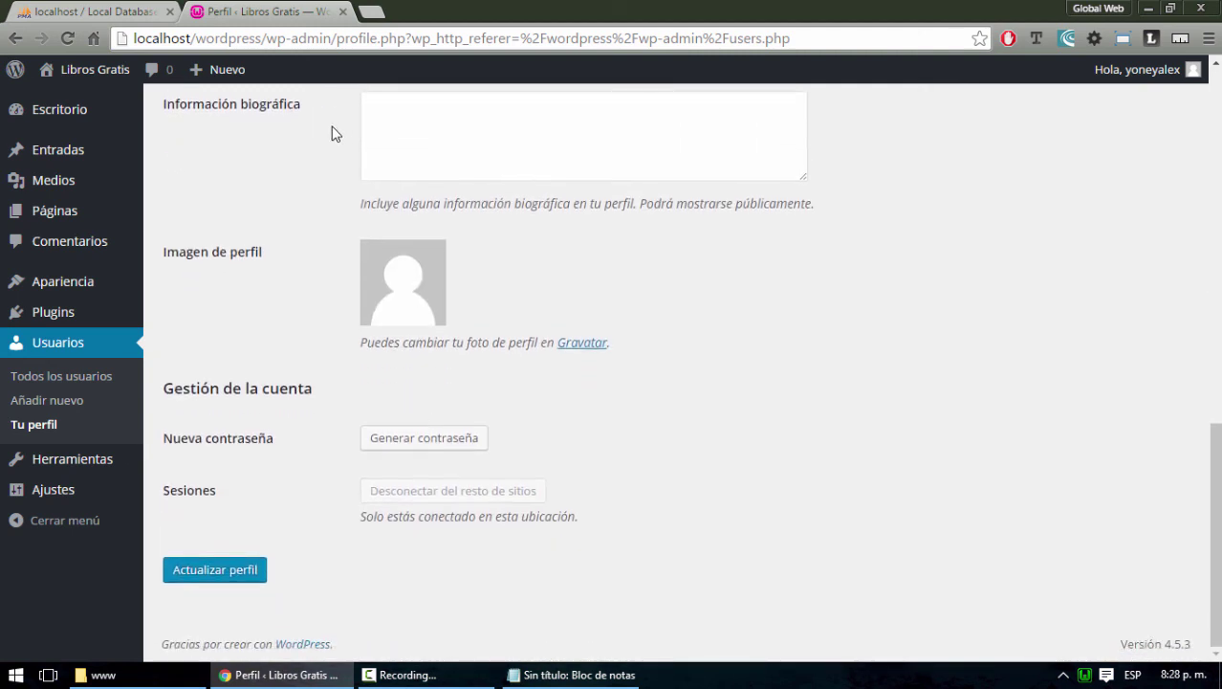
scroll(519, 413, up, 3)
click(122, 12)
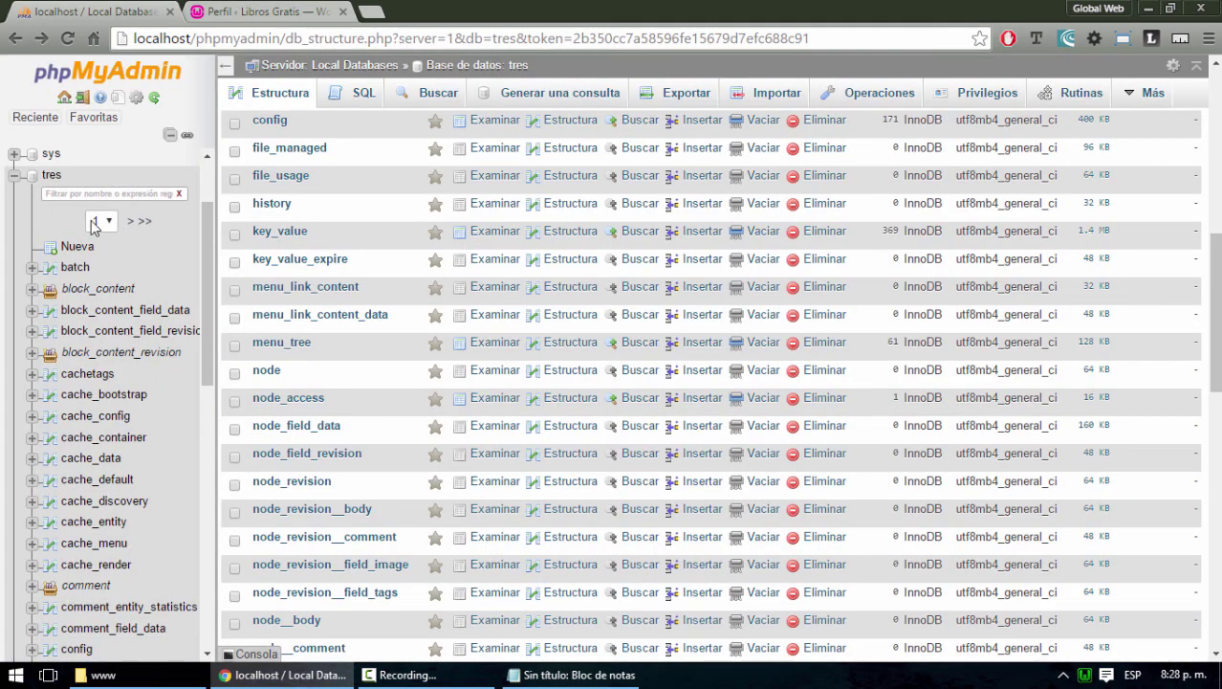
Collapse tres and browse the uno database's wp_users table with its single user row
click(18, 182)
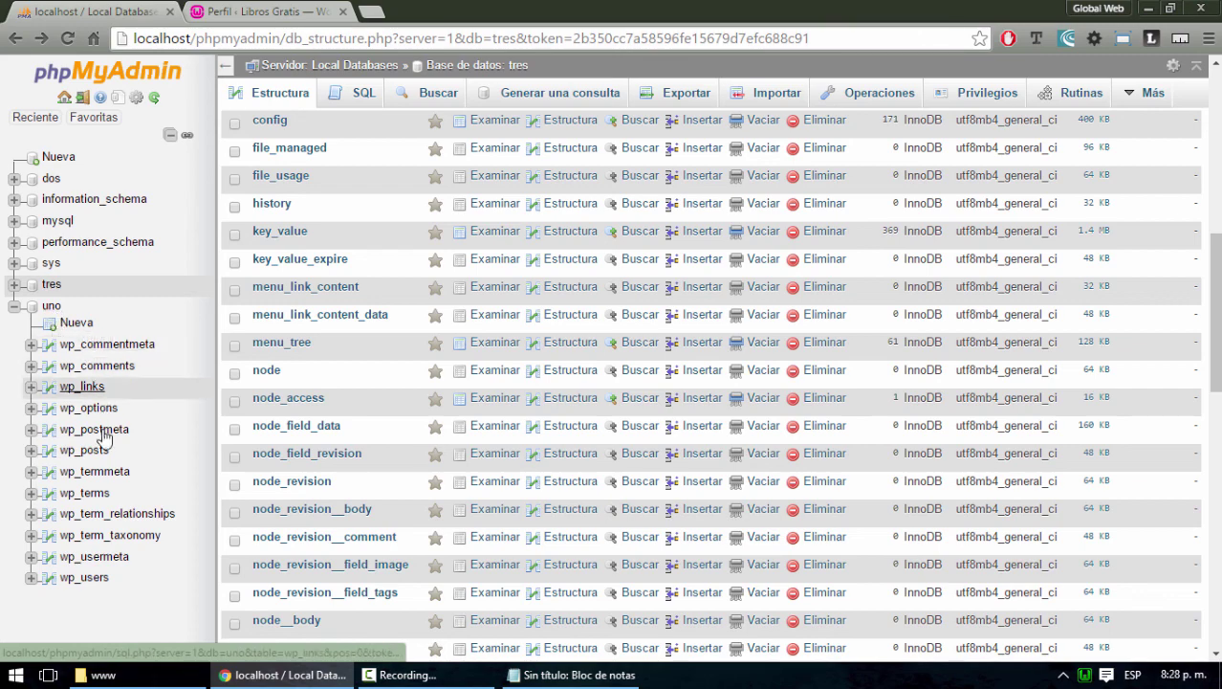
click(104, 579)
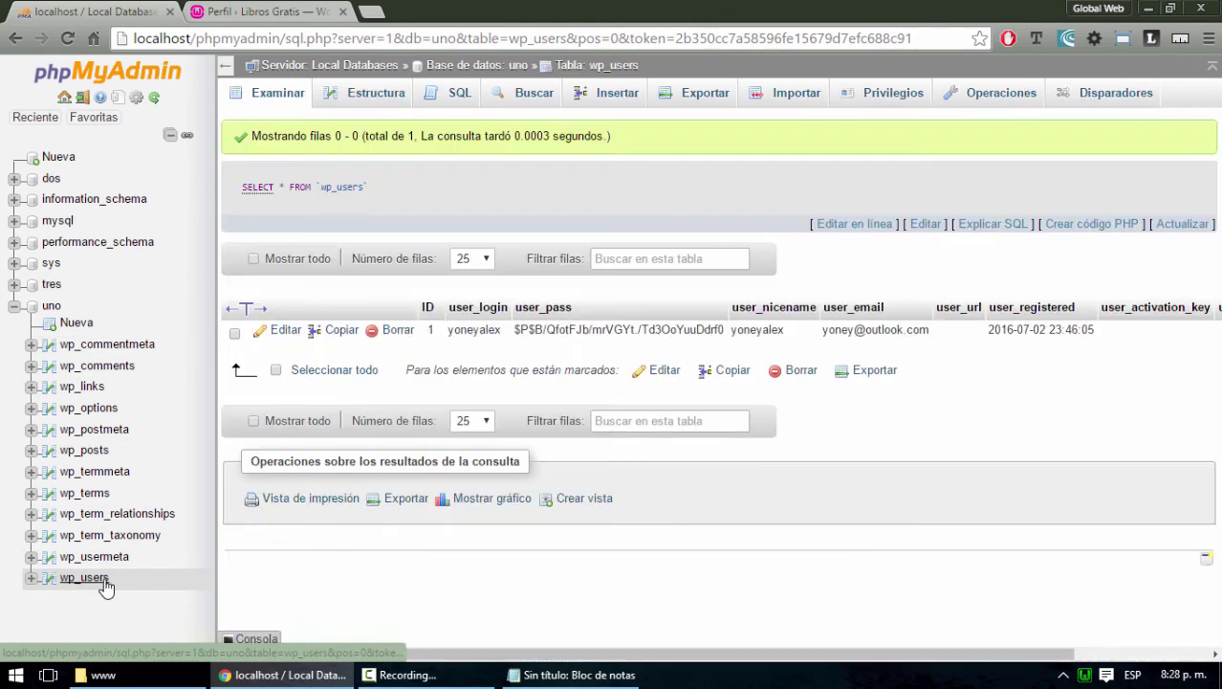
click(14, 305)
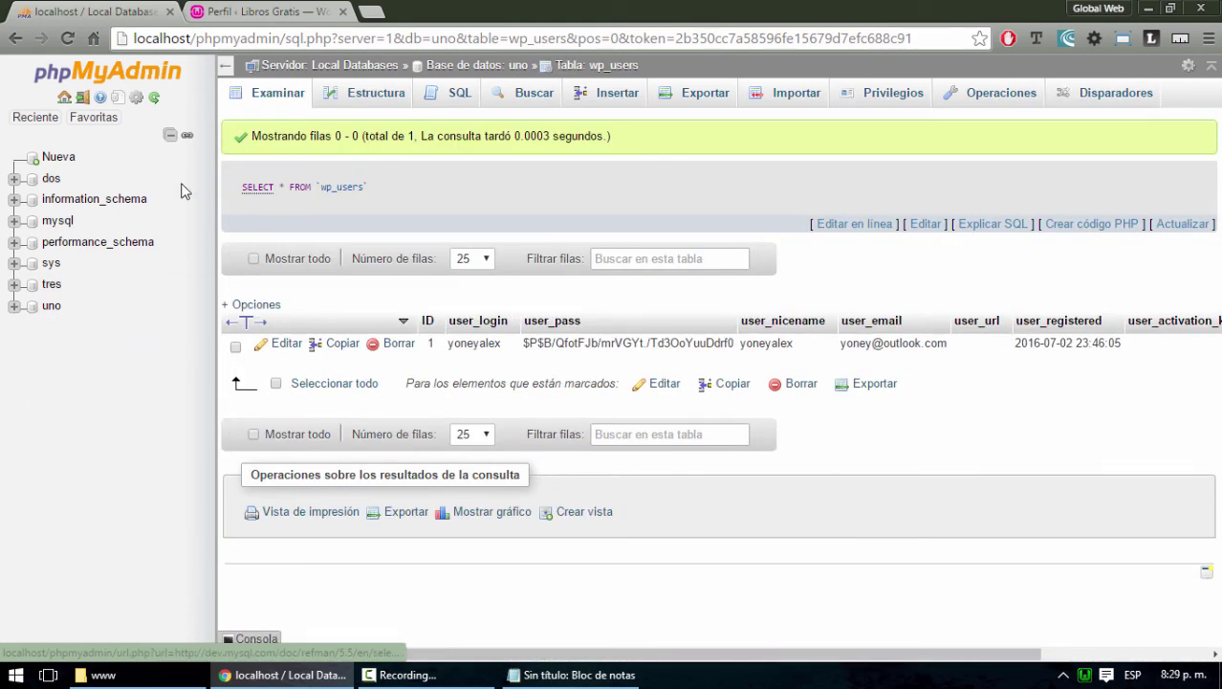
click(50, 305)
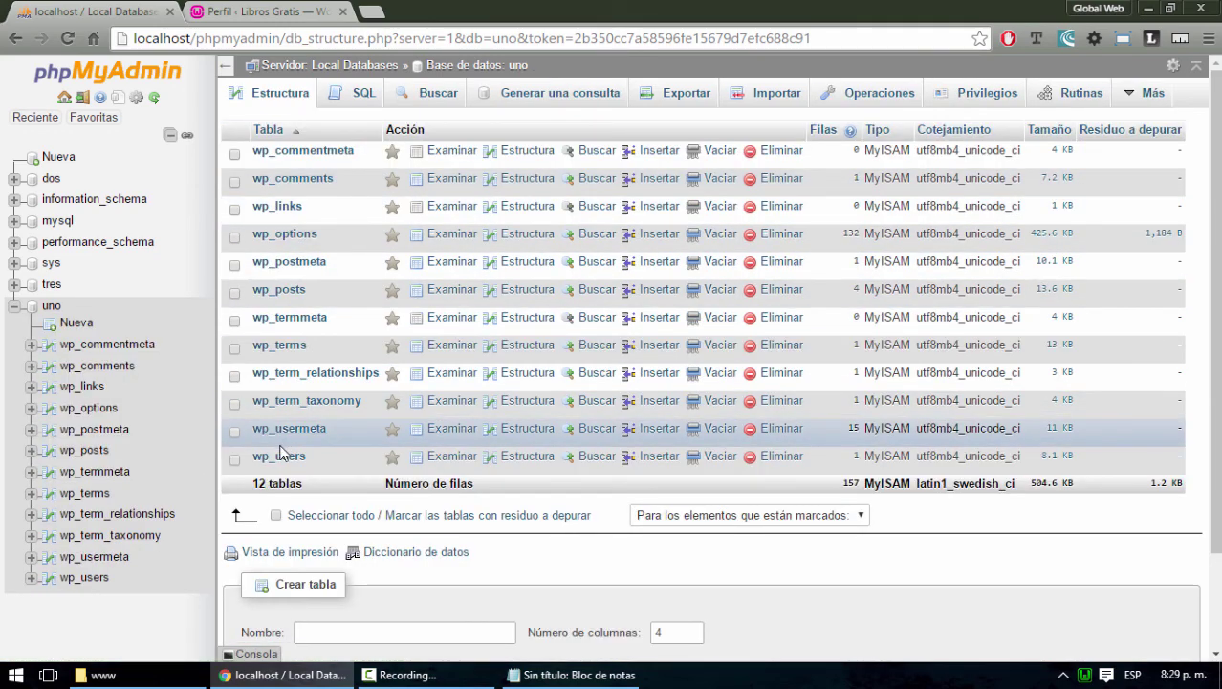
click(280, 457)
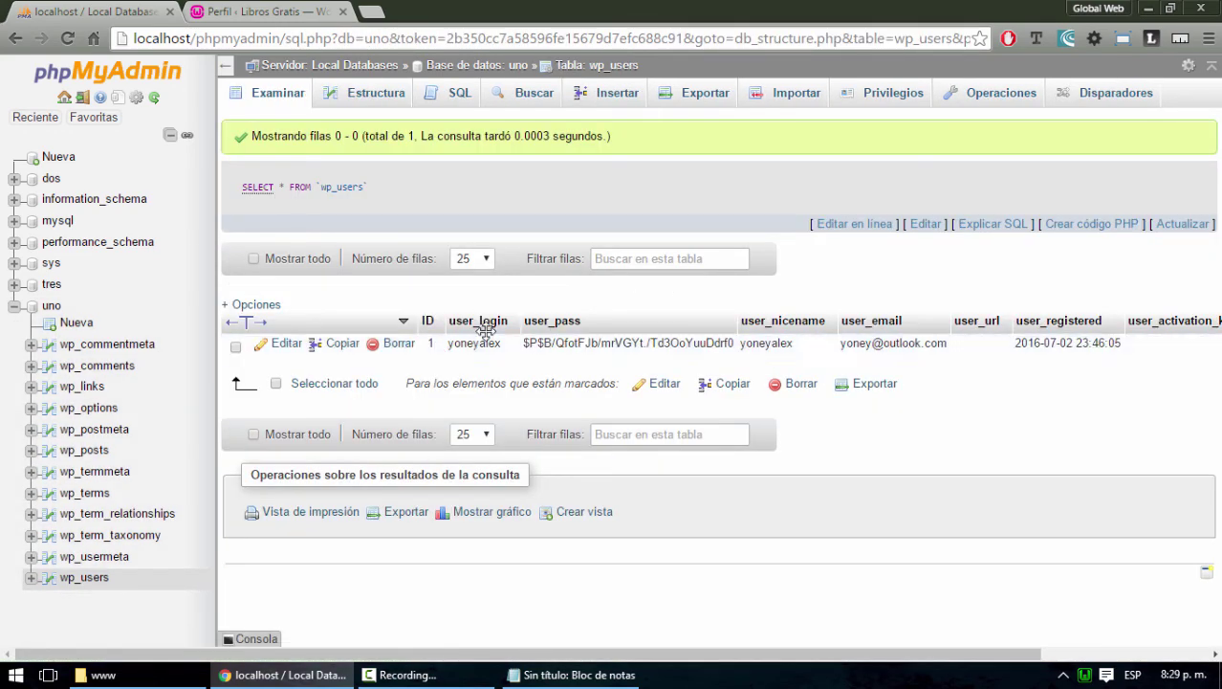
Go from the WordPress Perfil page back to the Usuarios list, then return to wp_users
click(277, 13)
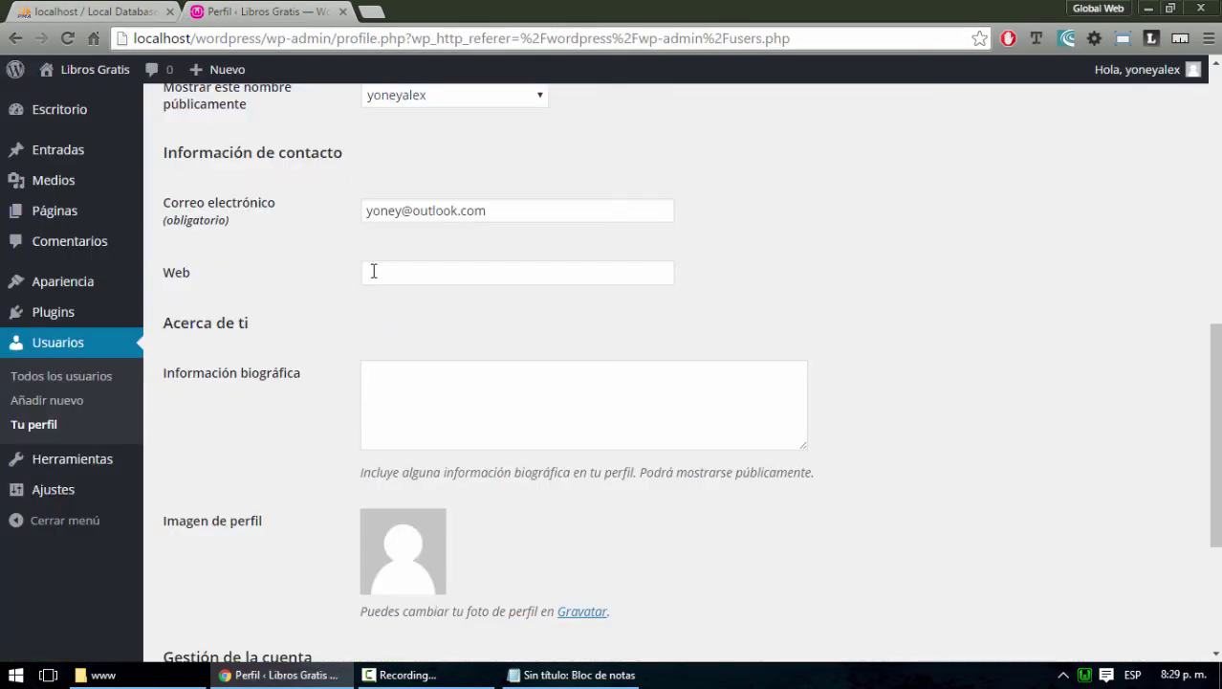
scroll(373, 271, up, 8)
click(58, 346)
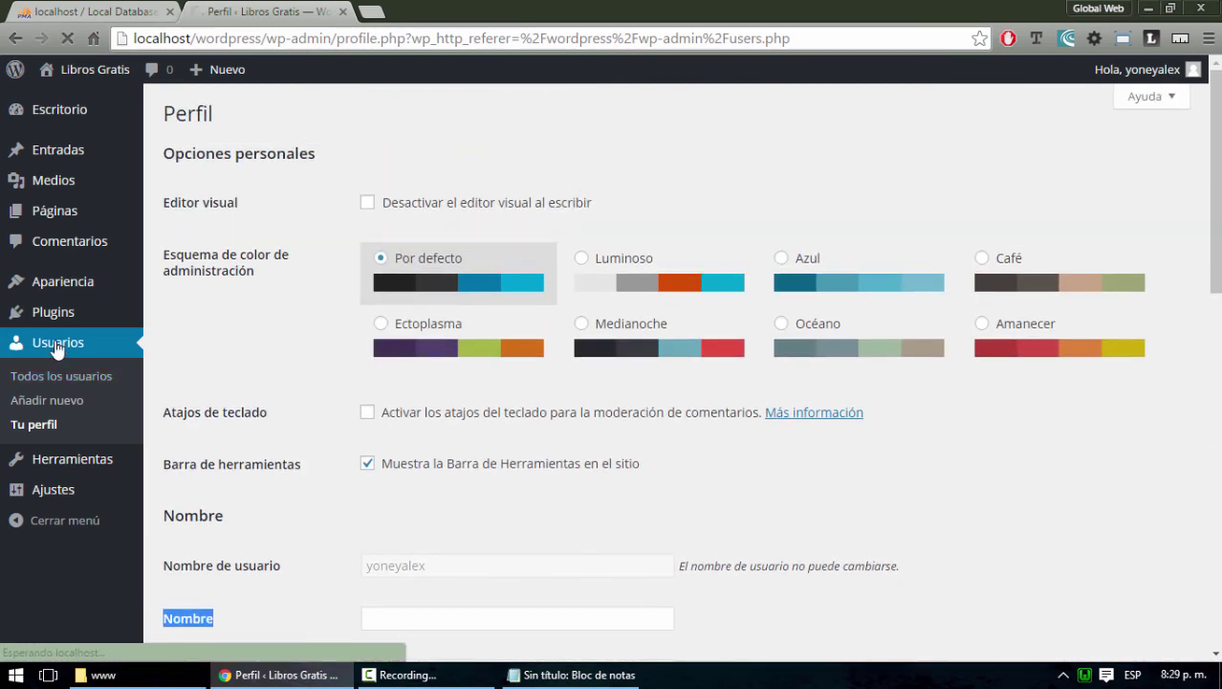
mouse_move(273, 263)
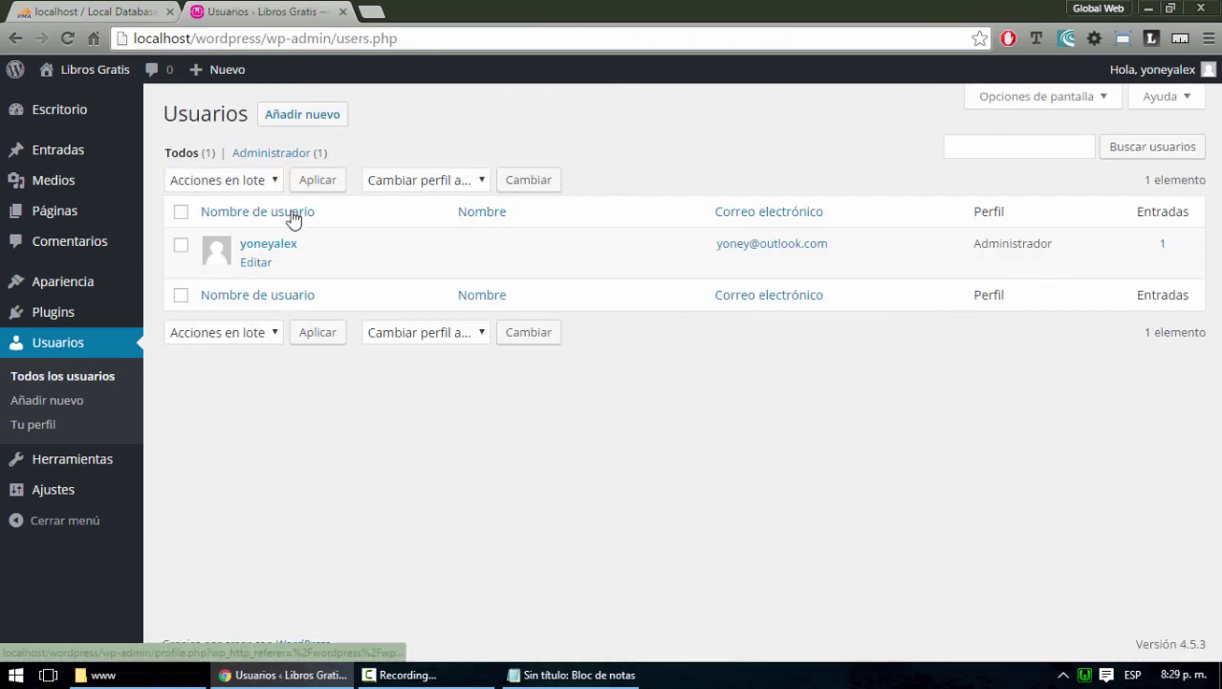
click(124, 12)
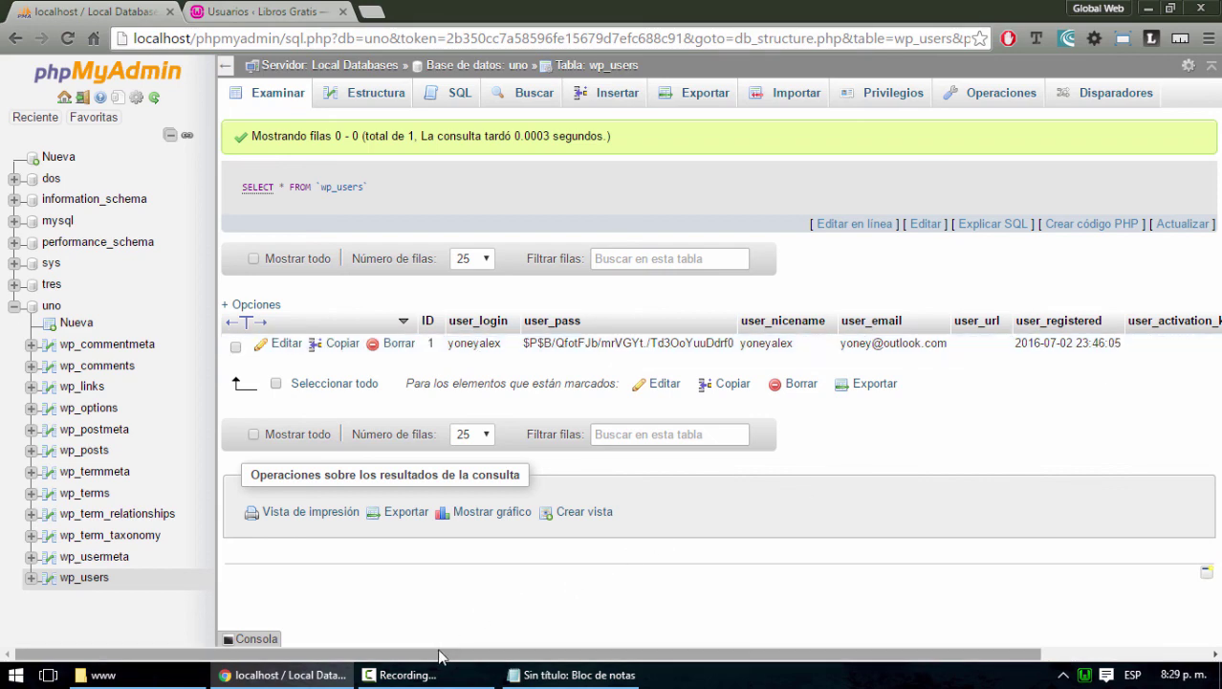
Scroll across the wp_users row's columns up to display_name and open user_pass for inline editing
drag(444, 656, 615, 658)
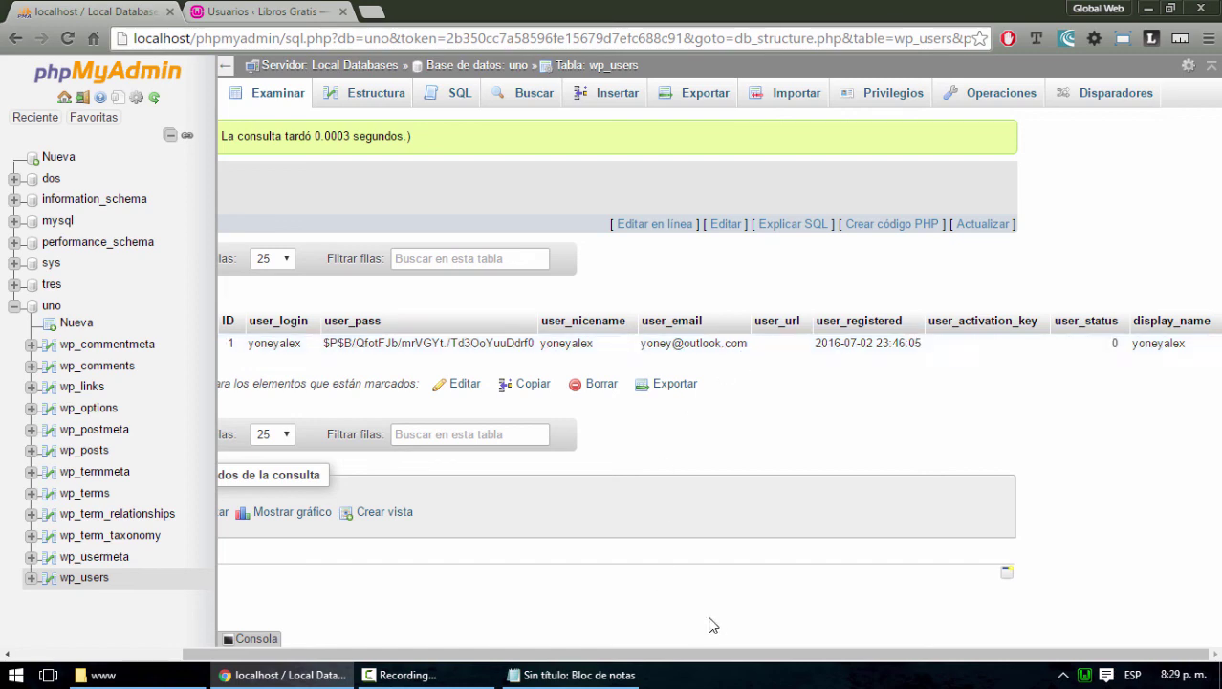
drag(752, 656, 586, 656)
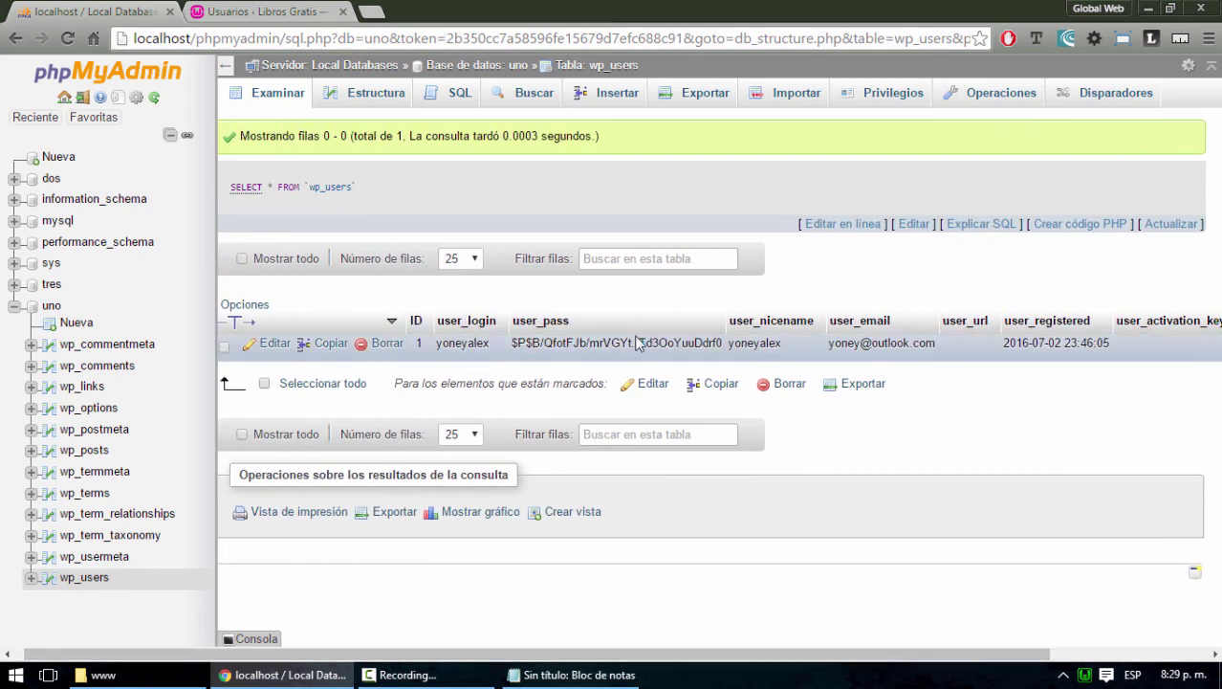
click(260, 11)
click(94, 8)
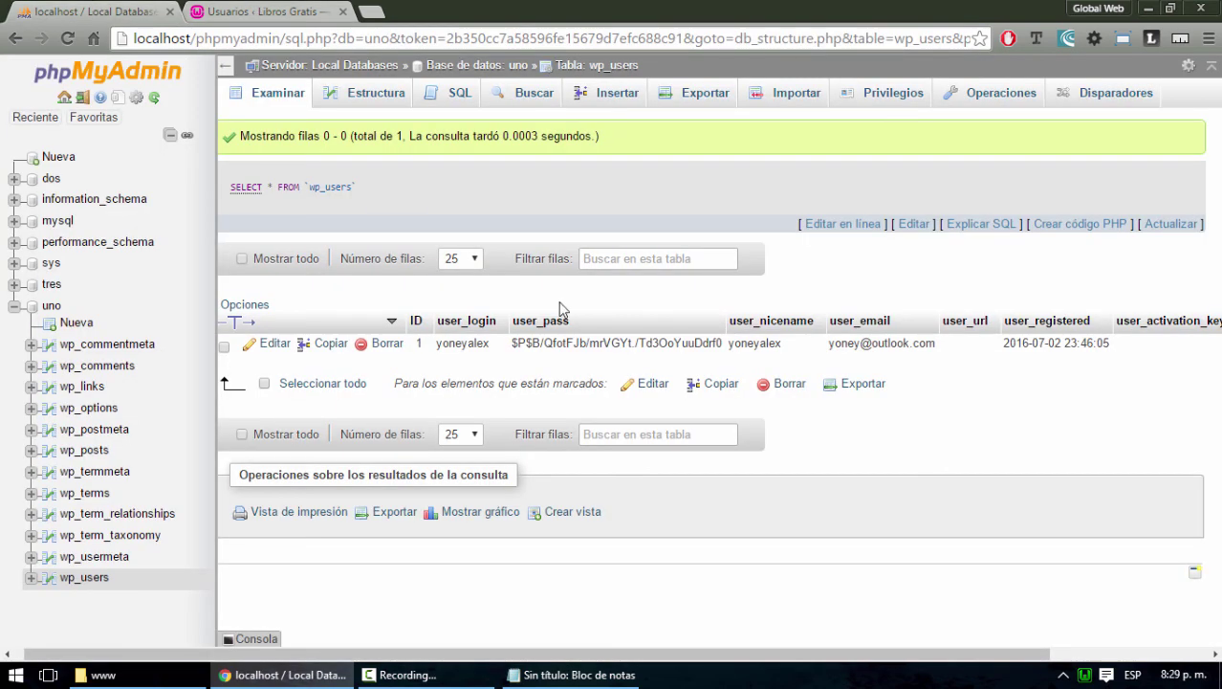
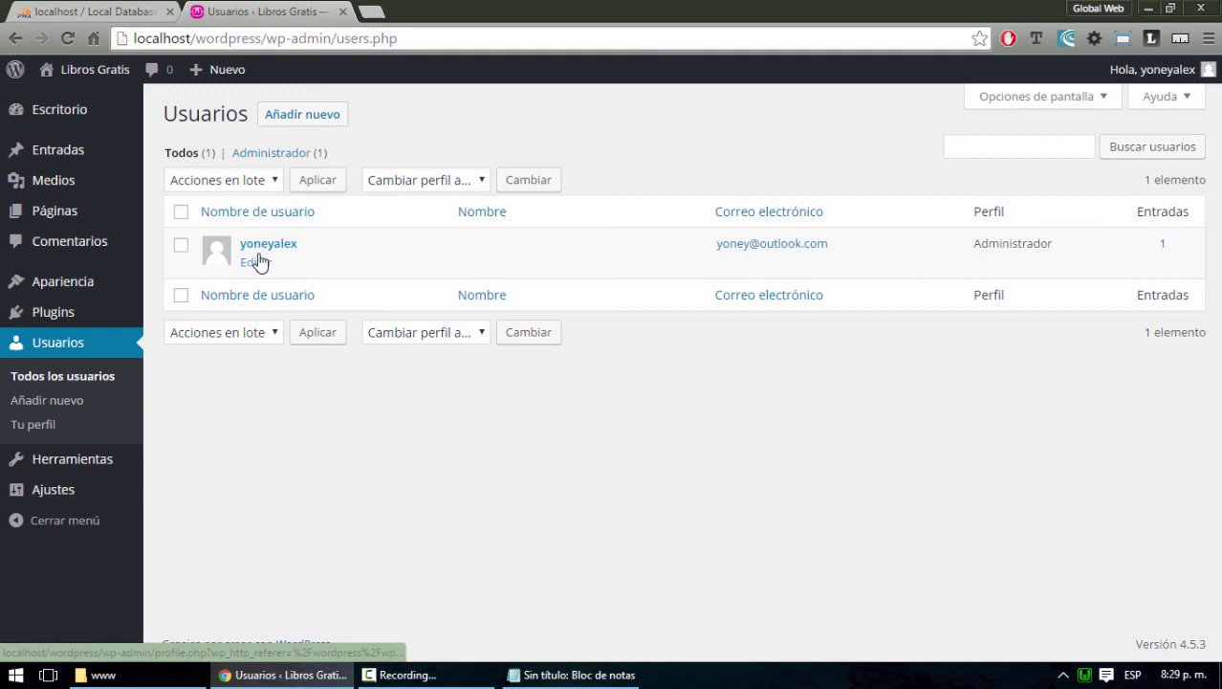
Scroll through the administrator's Perfil page, then return to wp_users and cancel the user_pass edit
click(259, 247)
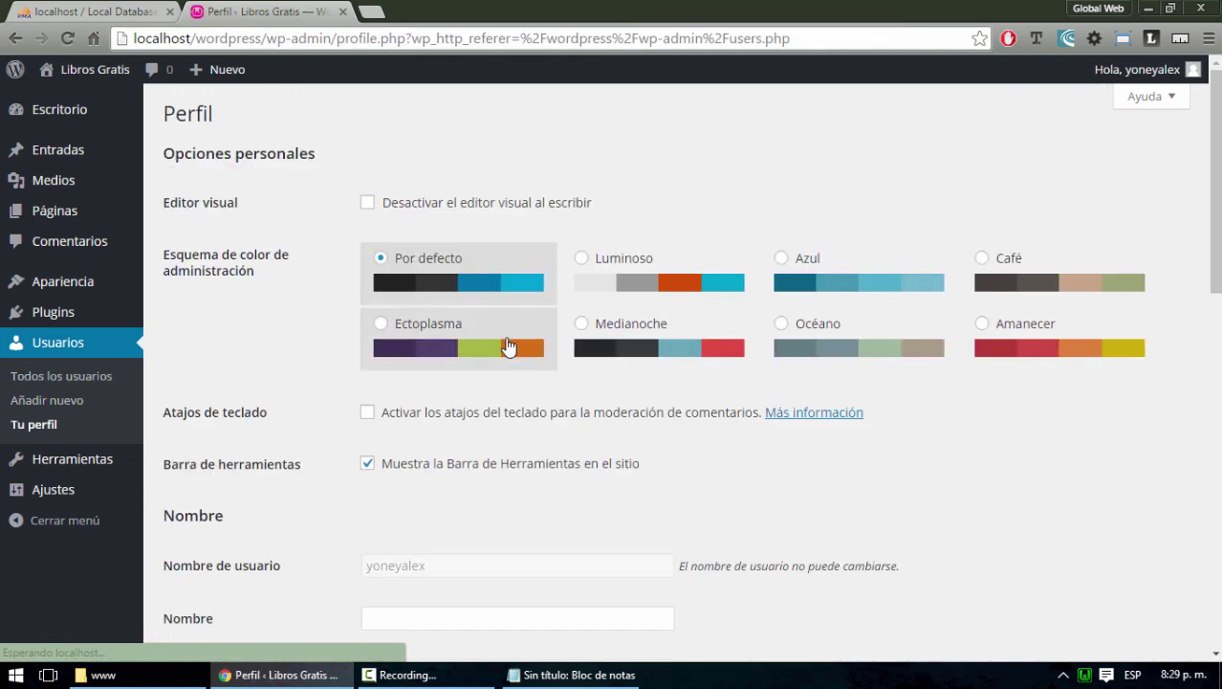
scroll(507, 346, down, 4)
scroll(508, 346, down, 4)
scroll(508, 342, down, 3)
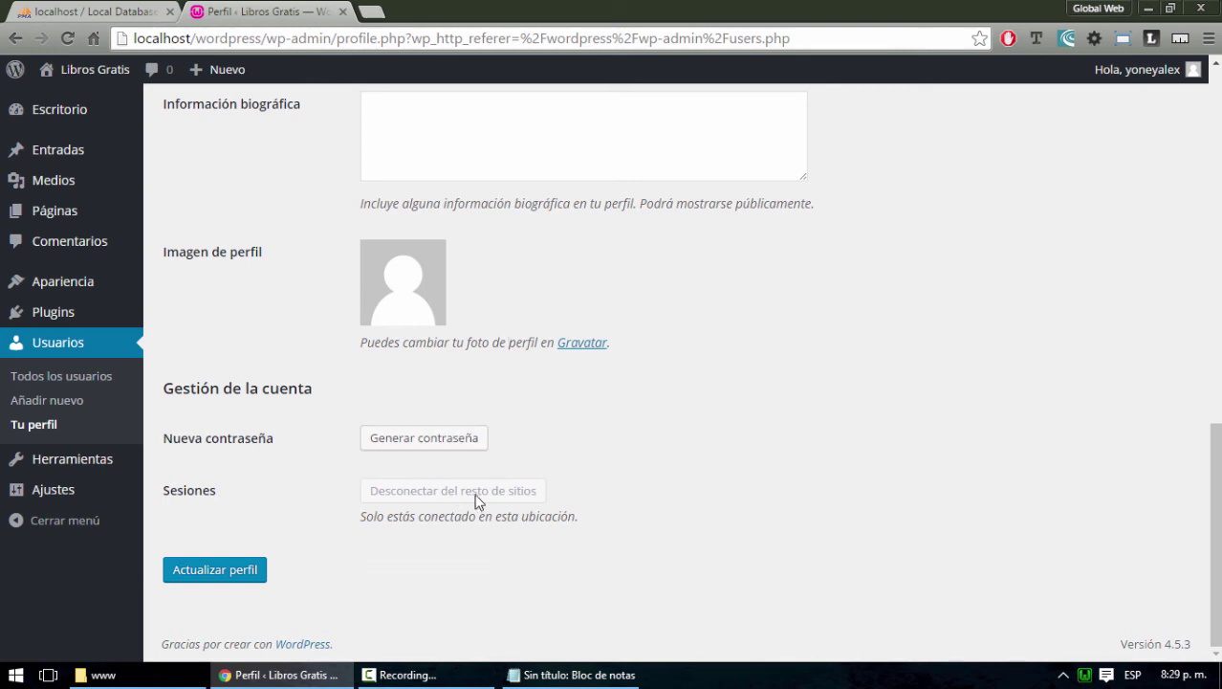
scroll(330, 150, up, 5)
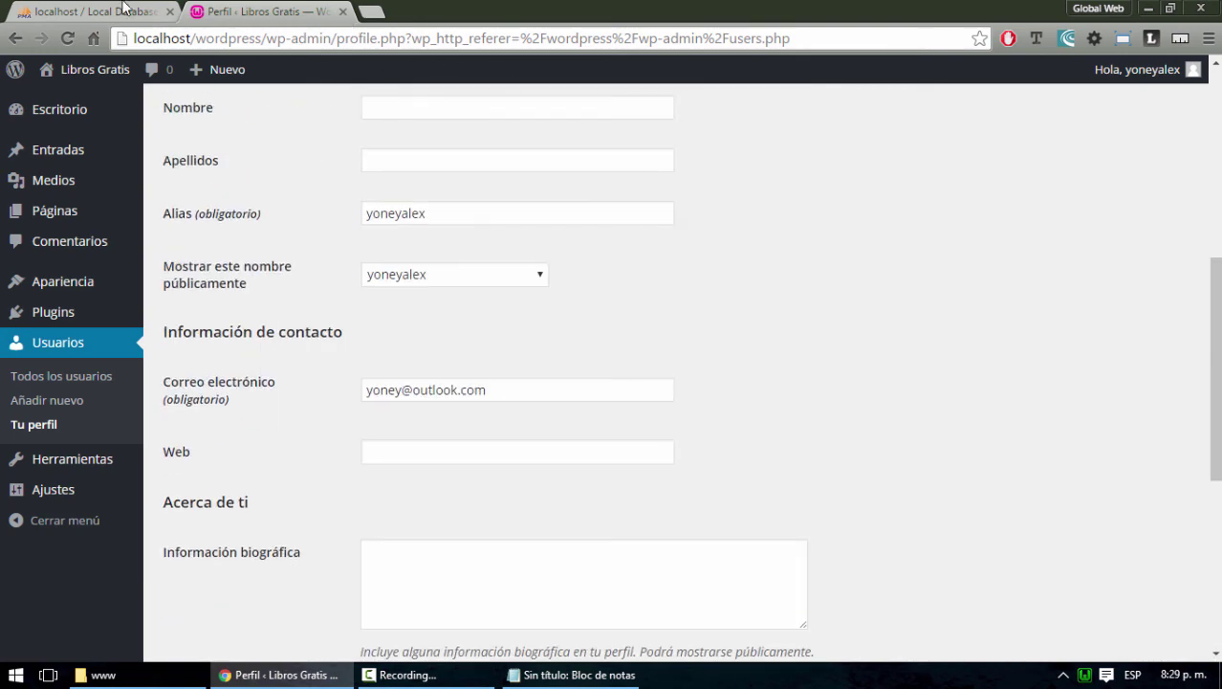
key(ctrl+Tab)
click(880, 595)
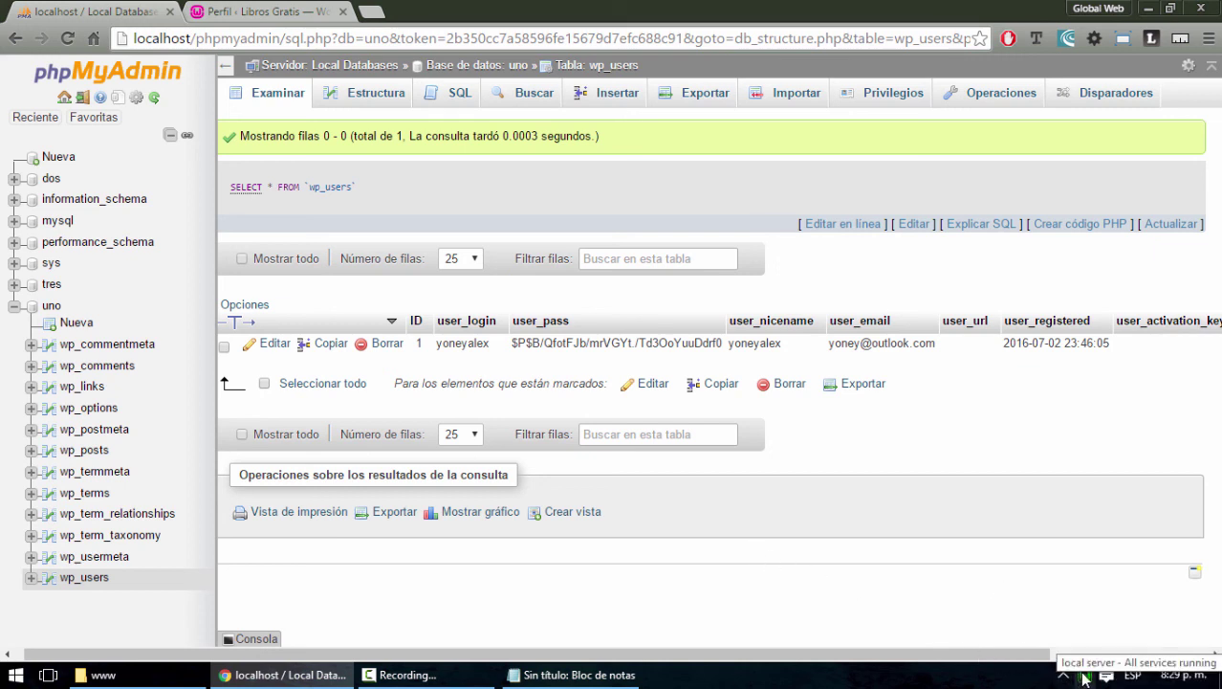
Minimise the browser and the www folder, rearrange the desktop, then bring phpMyAdmin back
click(1147, 8)
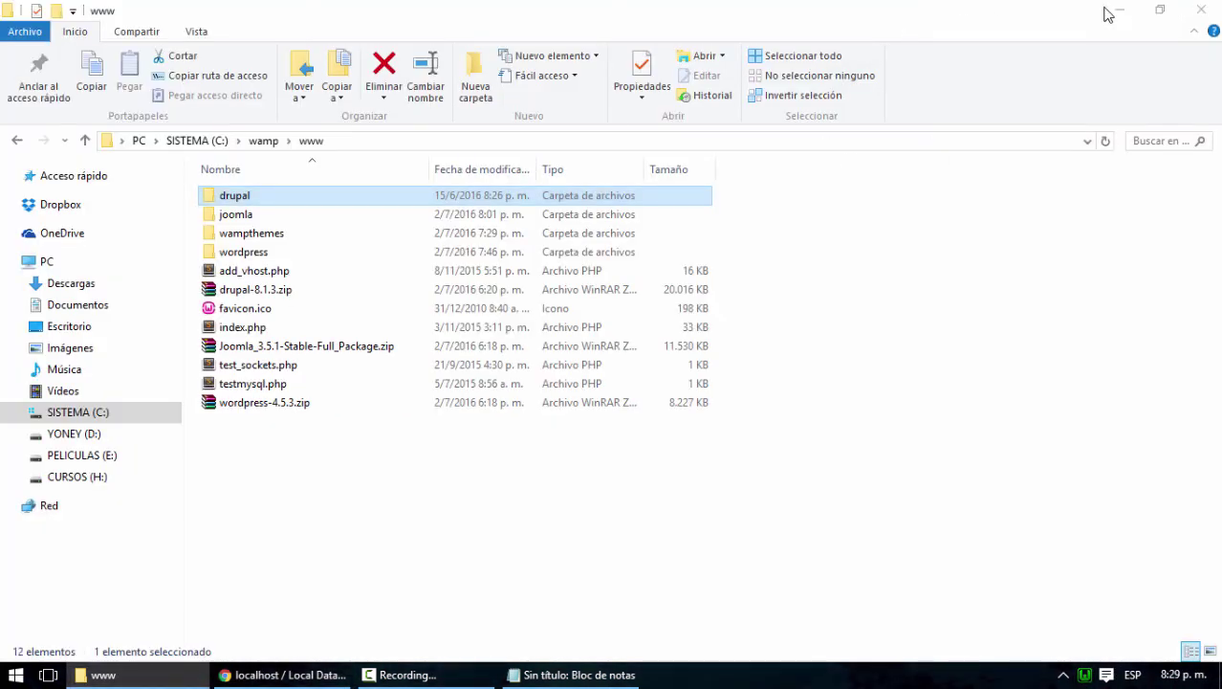
click(1108, 9)
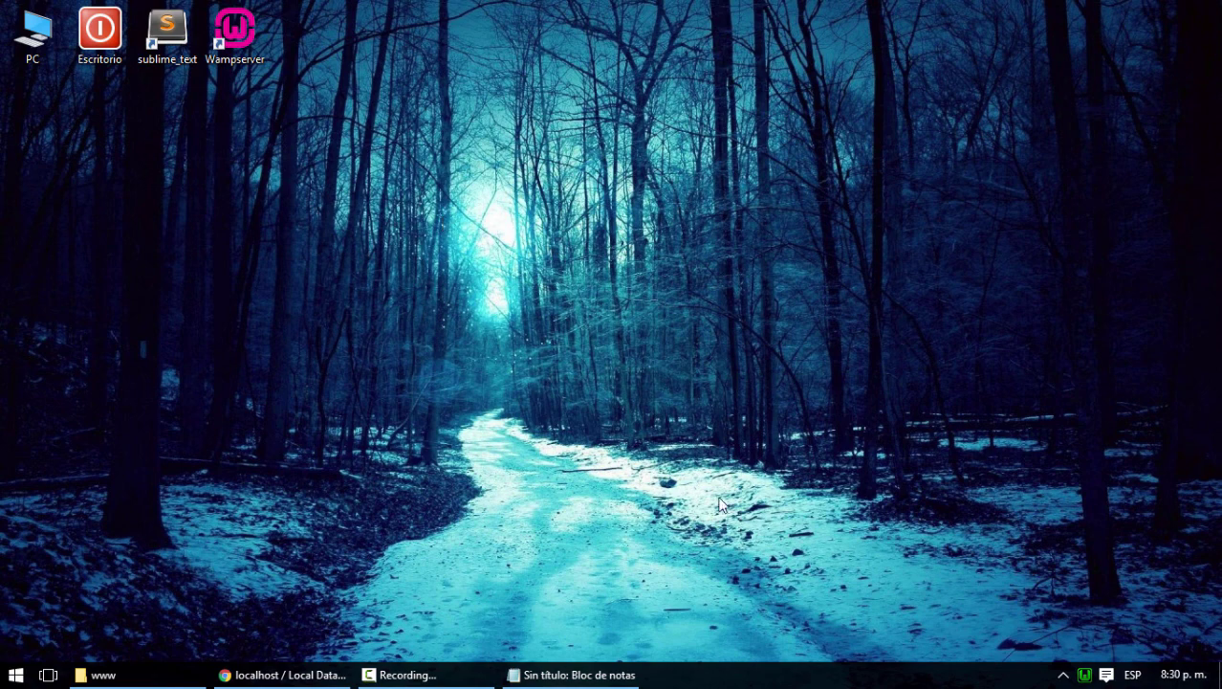
drag(910, 581, 676, 309)
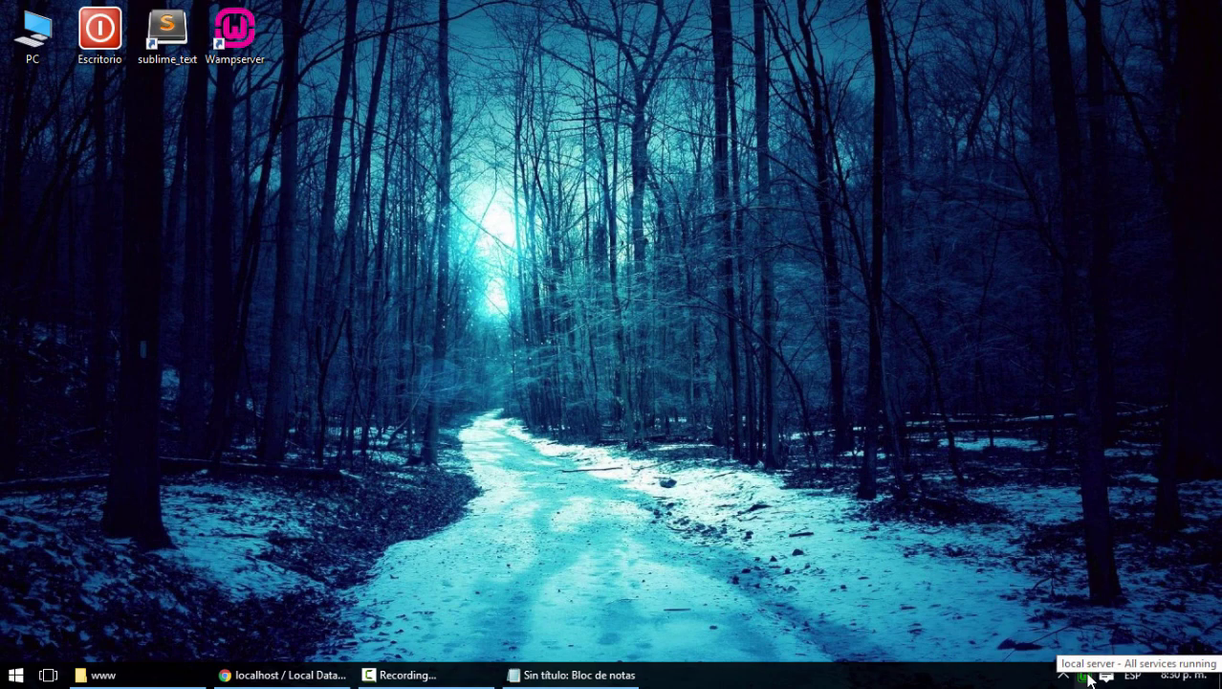
click(287, 674)
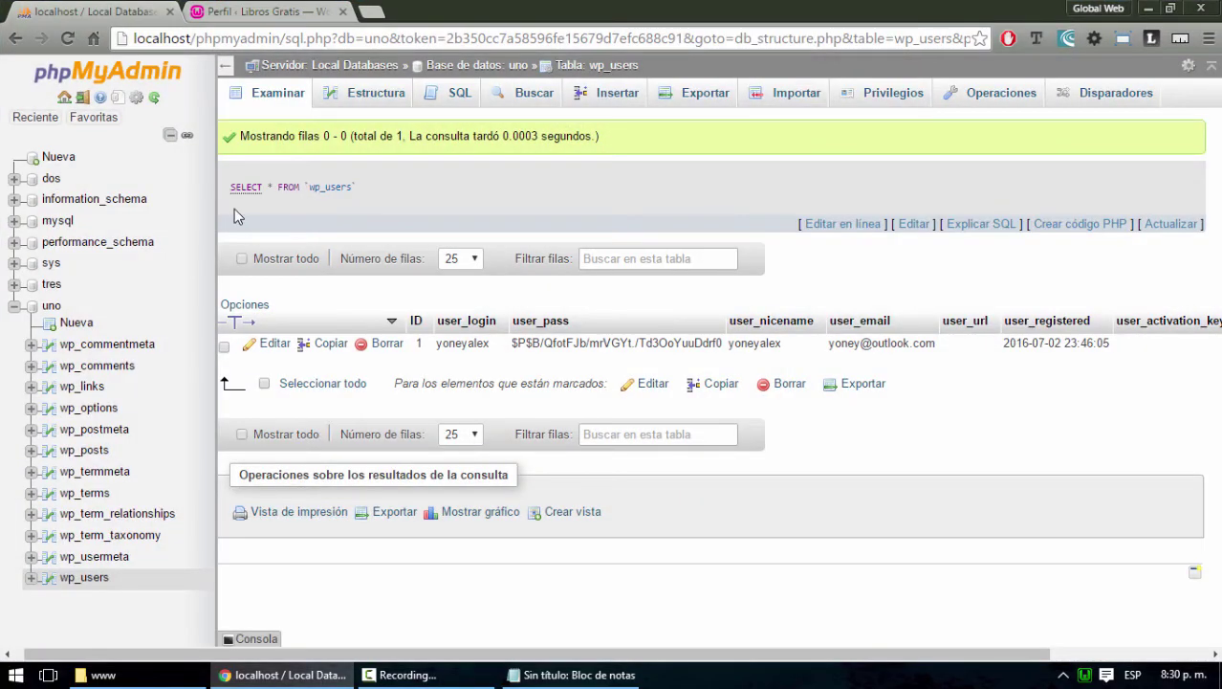
Look through wp_users' SQL, Buscar, Insertar, Exportar and Importar pages, then open the uno overview
click(458, 96)
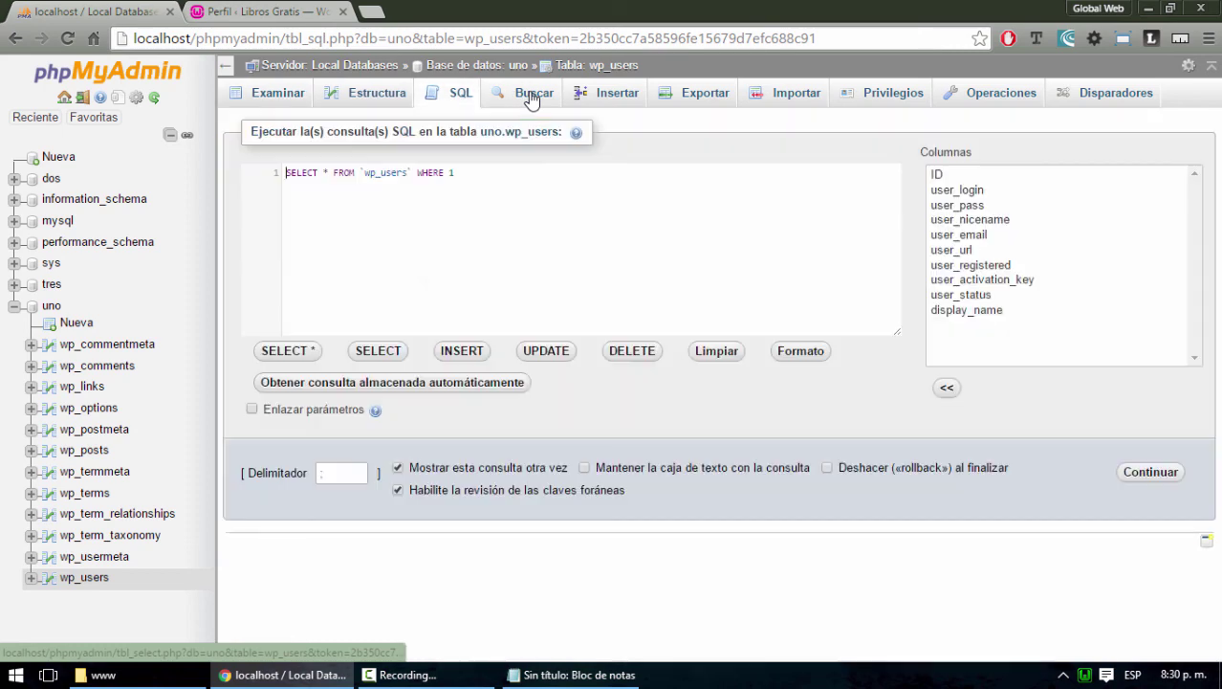
click(529, 97)
click(618, 100)
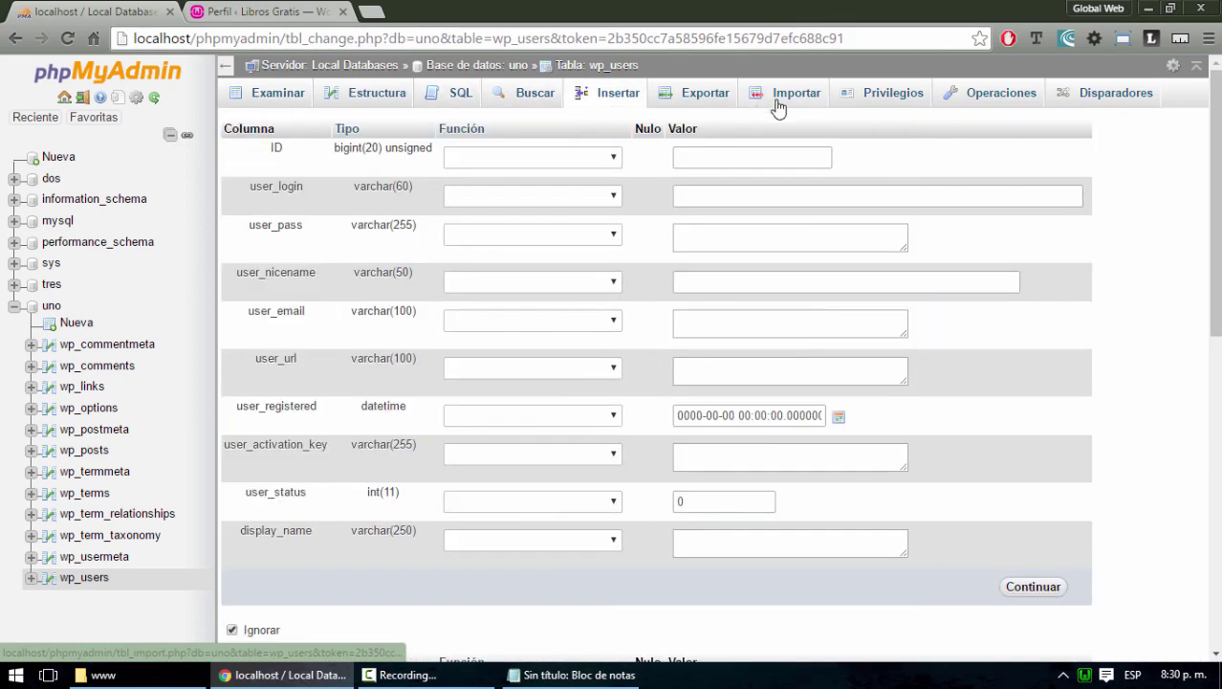
click(714, 100)
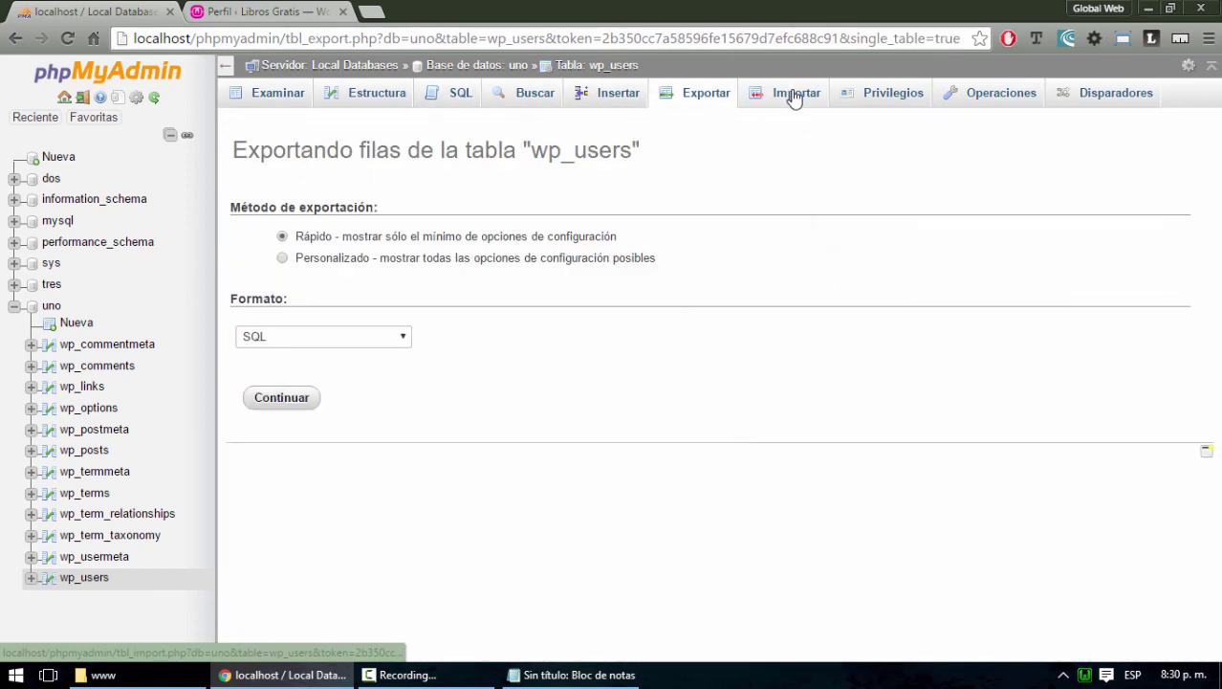
click(794, 95)
click(709, 99)
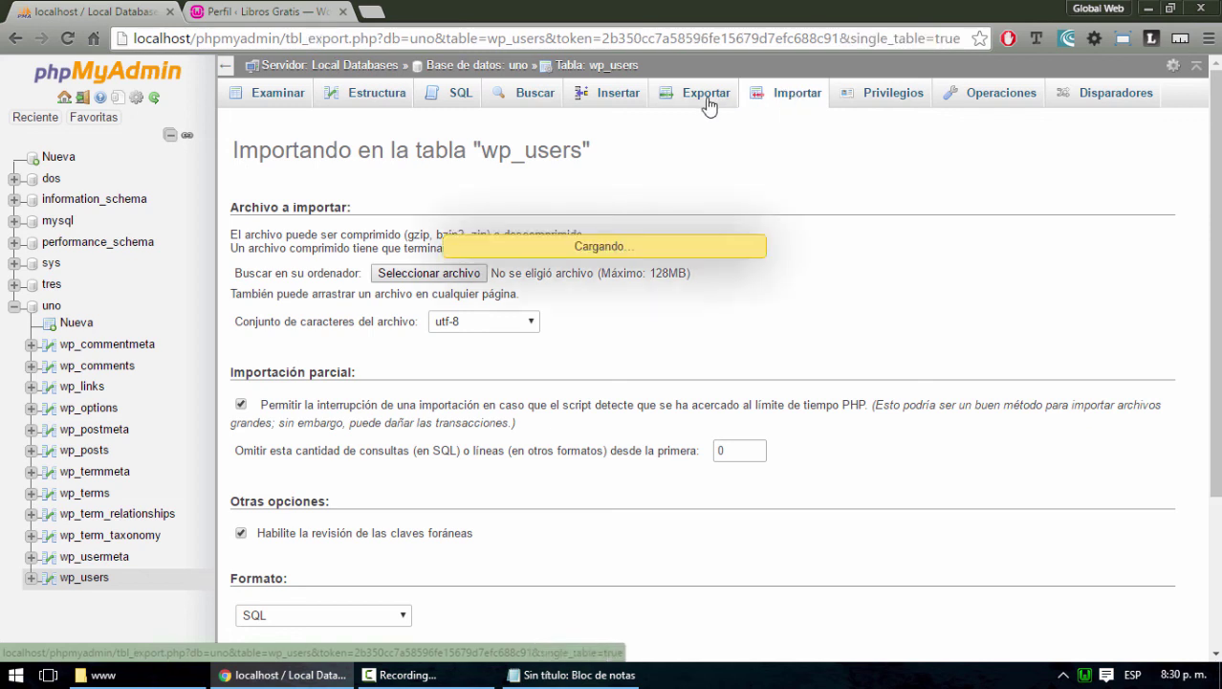
click(14, 306)
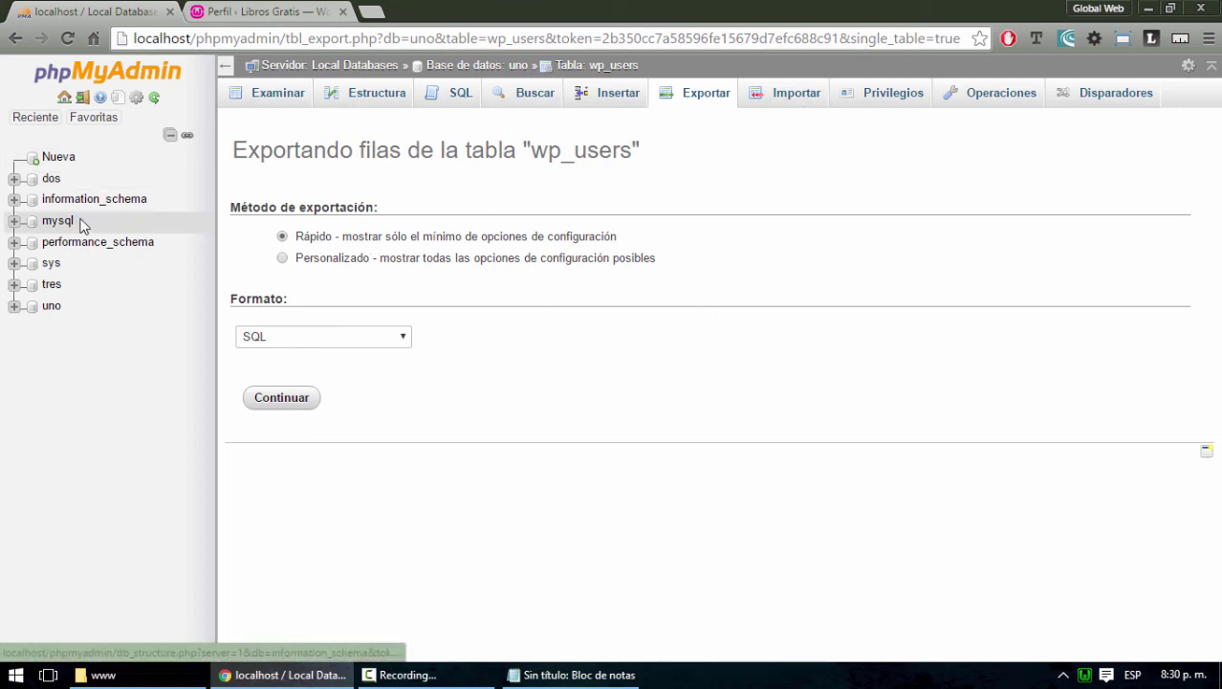
click(47, 307)
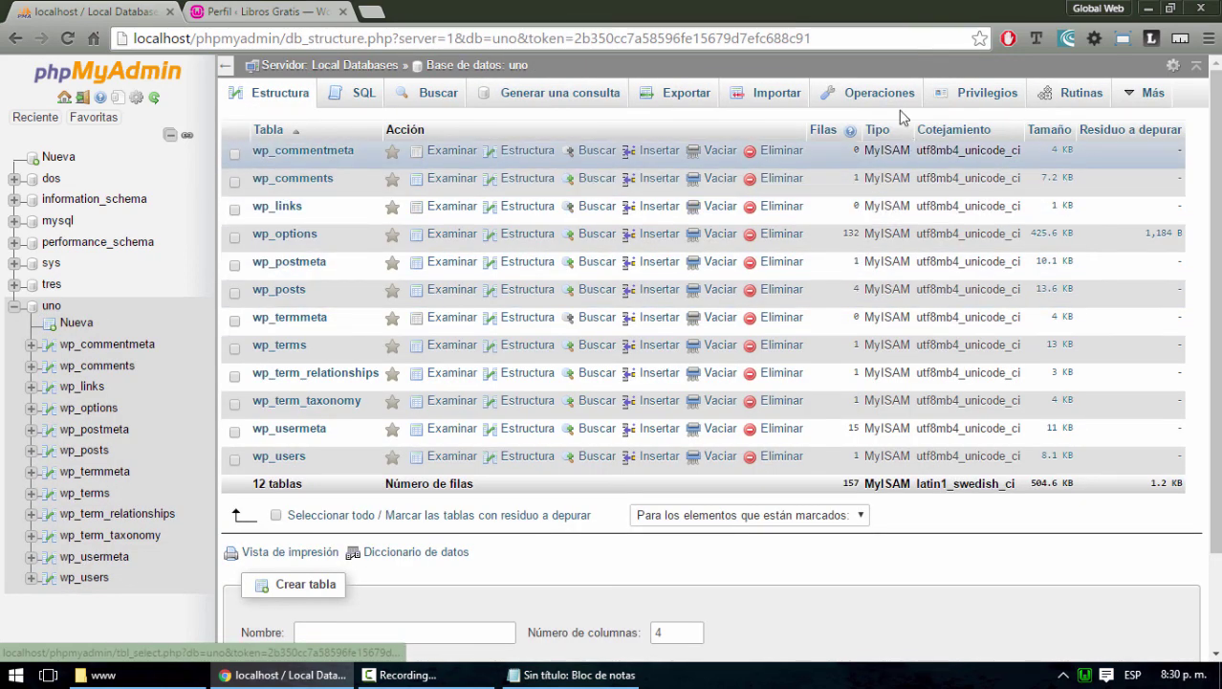
Quick-export uno in SQL format, save uno.sql to the desktop, and move its icon to the top
click(677, 100)
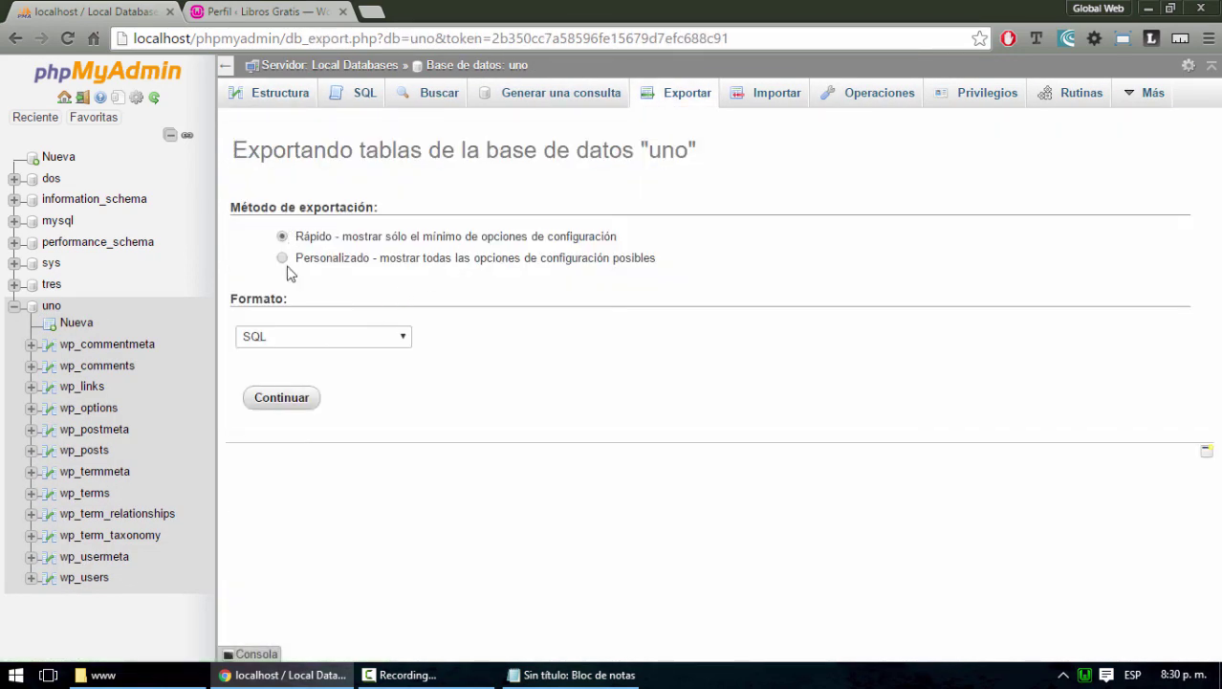
click(284, 399)
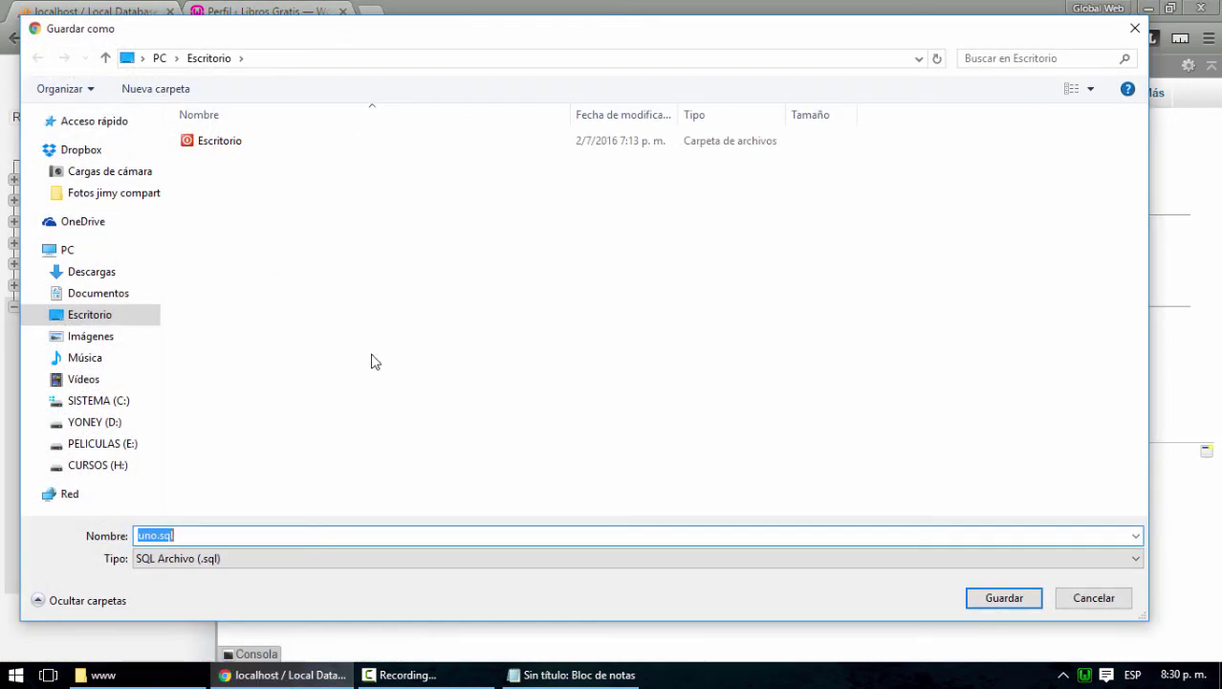
click(1003, 597)
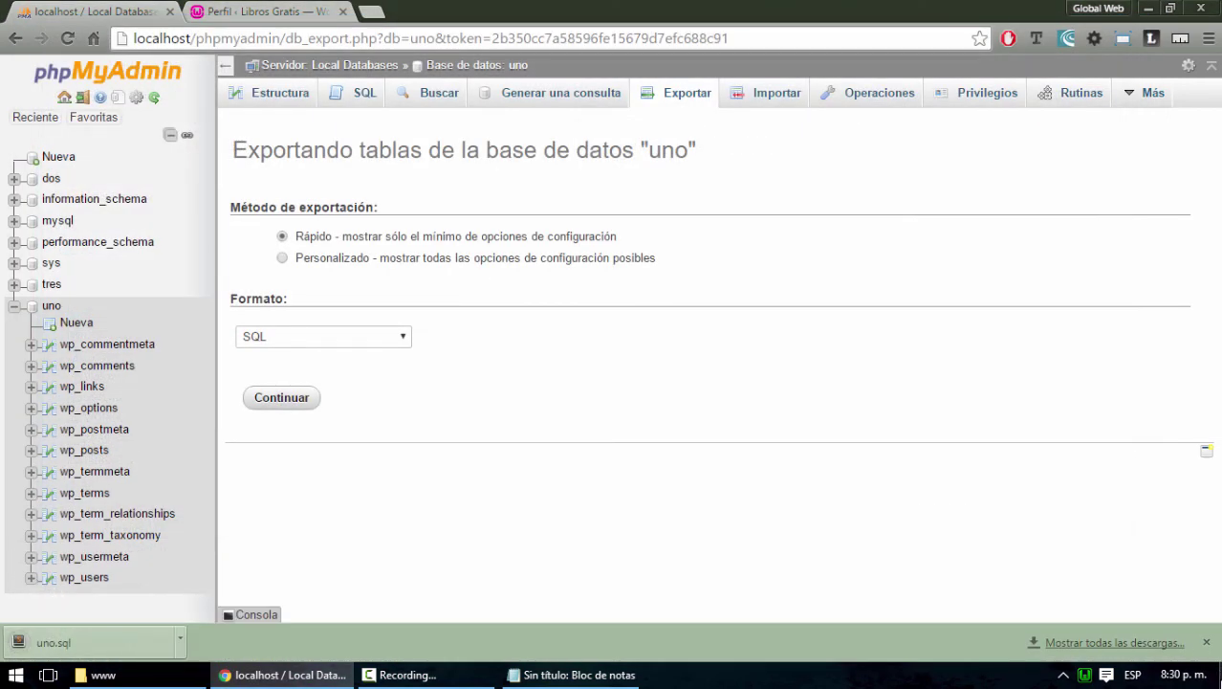
key(super+d)
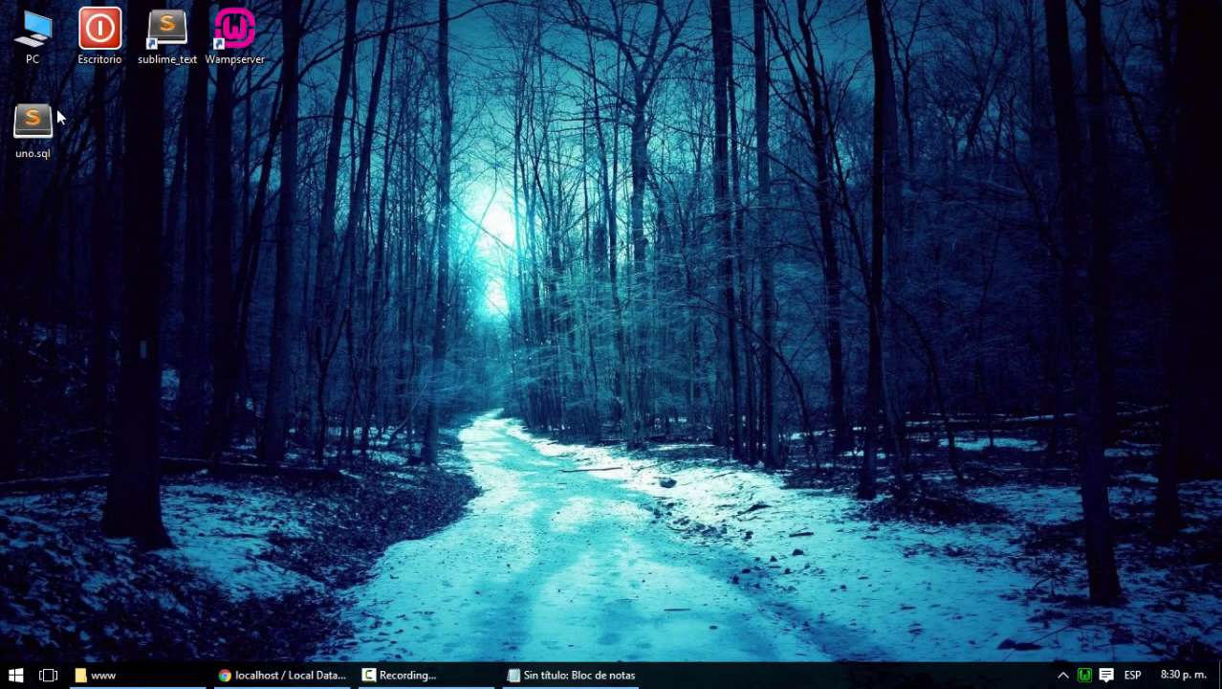
drag(54, 113, 759, 43)
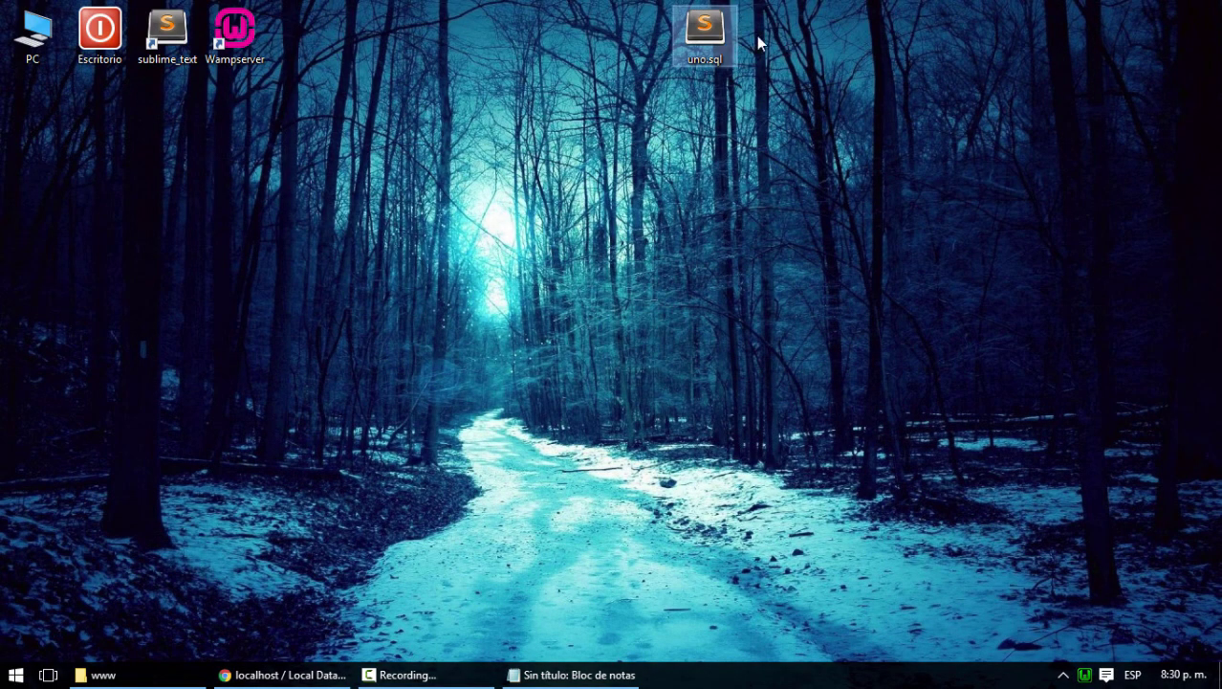
Open uno.sql in Sublime Text, scroll down through its 495 lines, and close the editor
double_click(708, 36)
scroll(252, 230, down, 20)
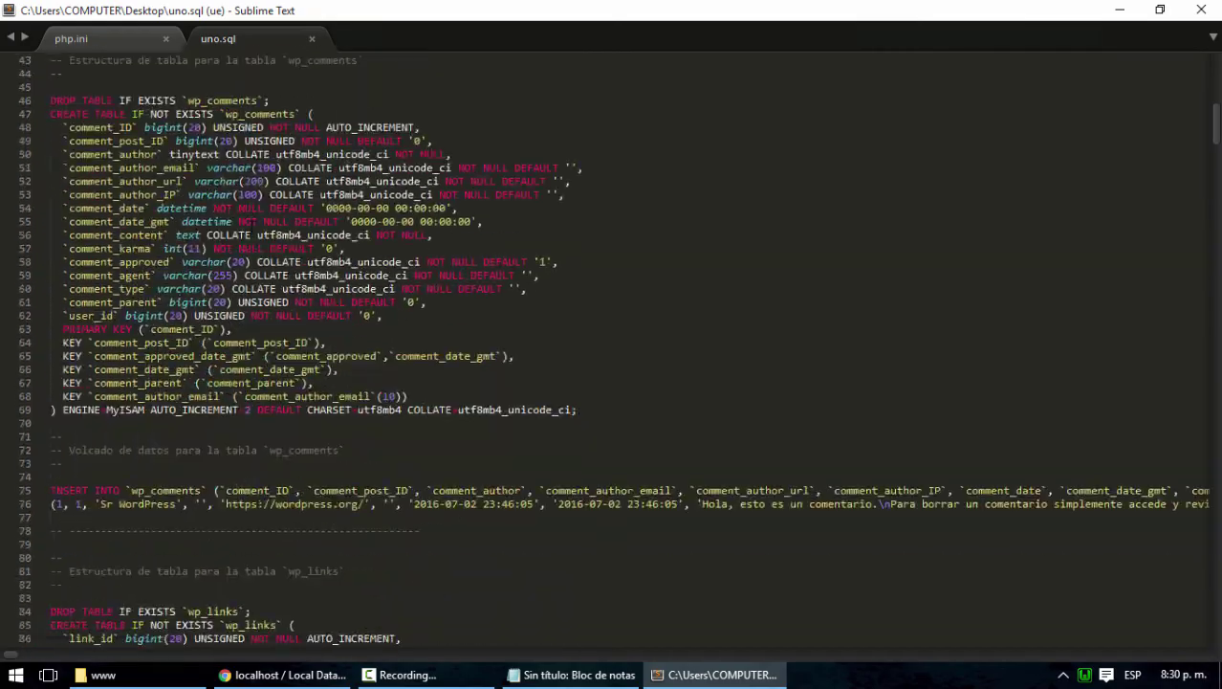
scroll(612, 344, down, 20)
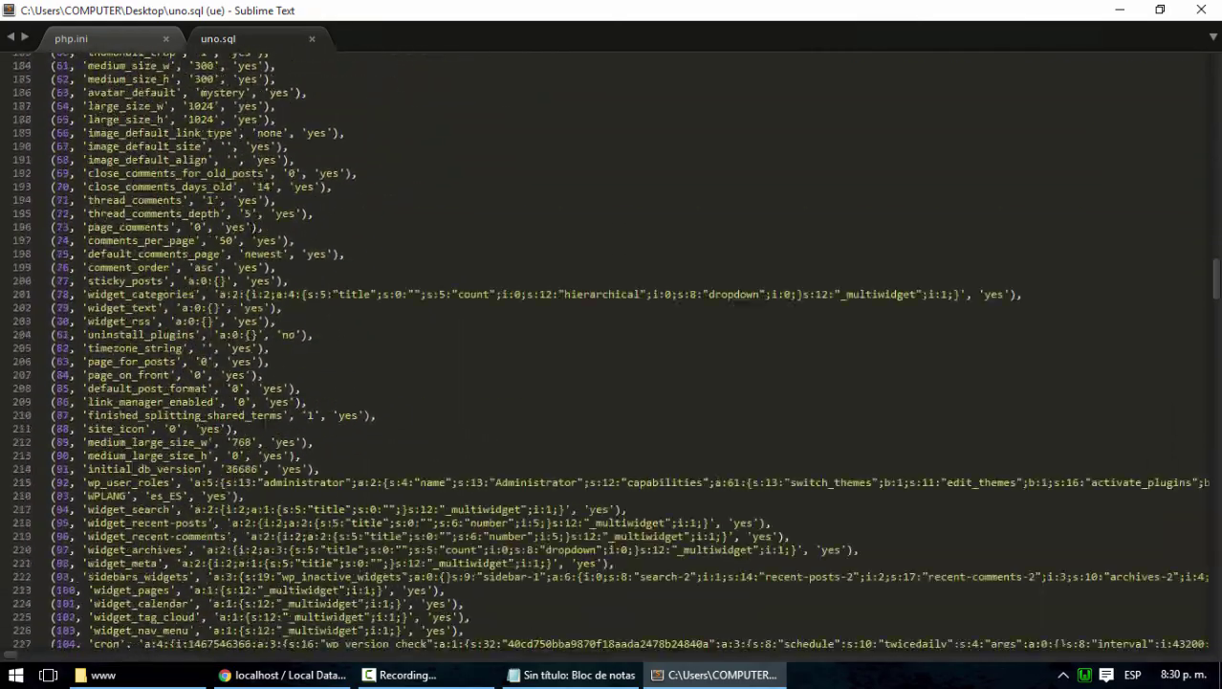
scroll(13, 316, down, 8)
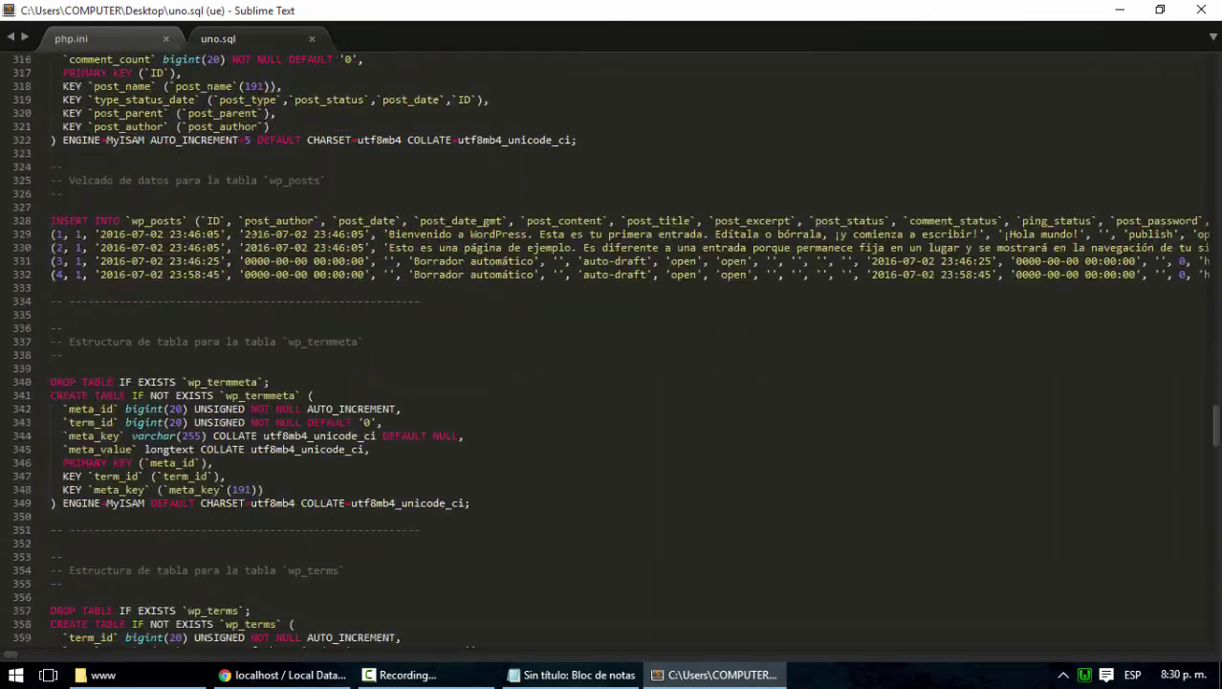
scroll(454, 406, down, 20)
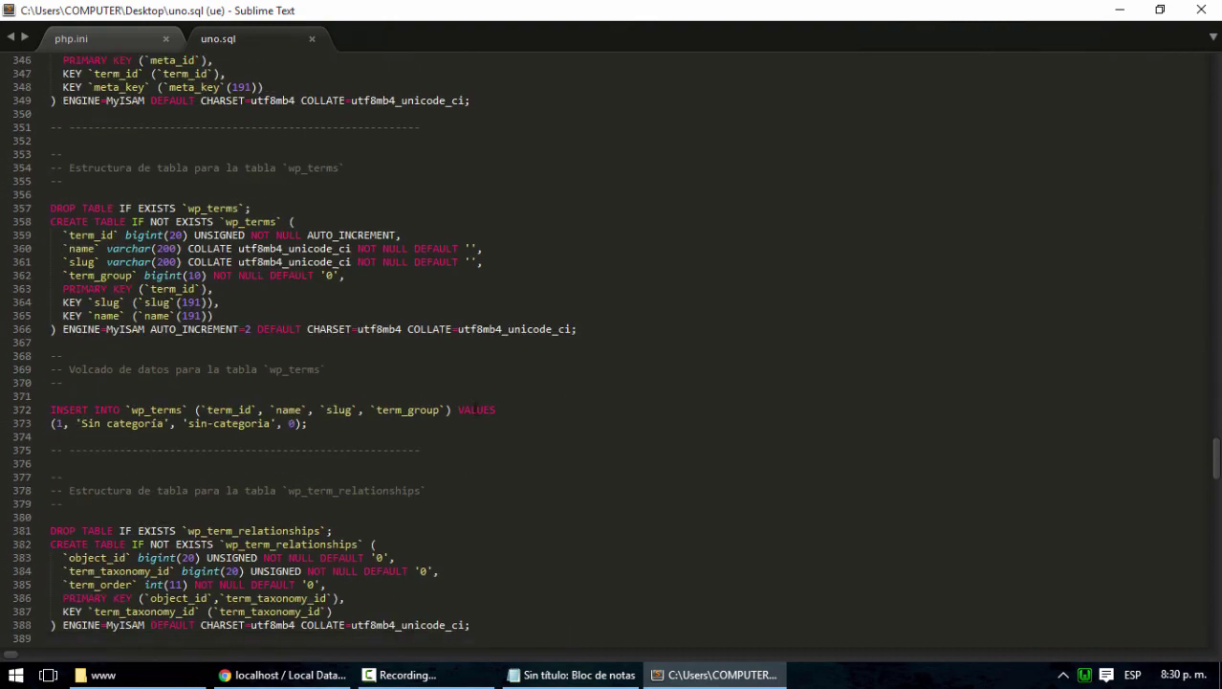
scroll(480, 407, down, 10)
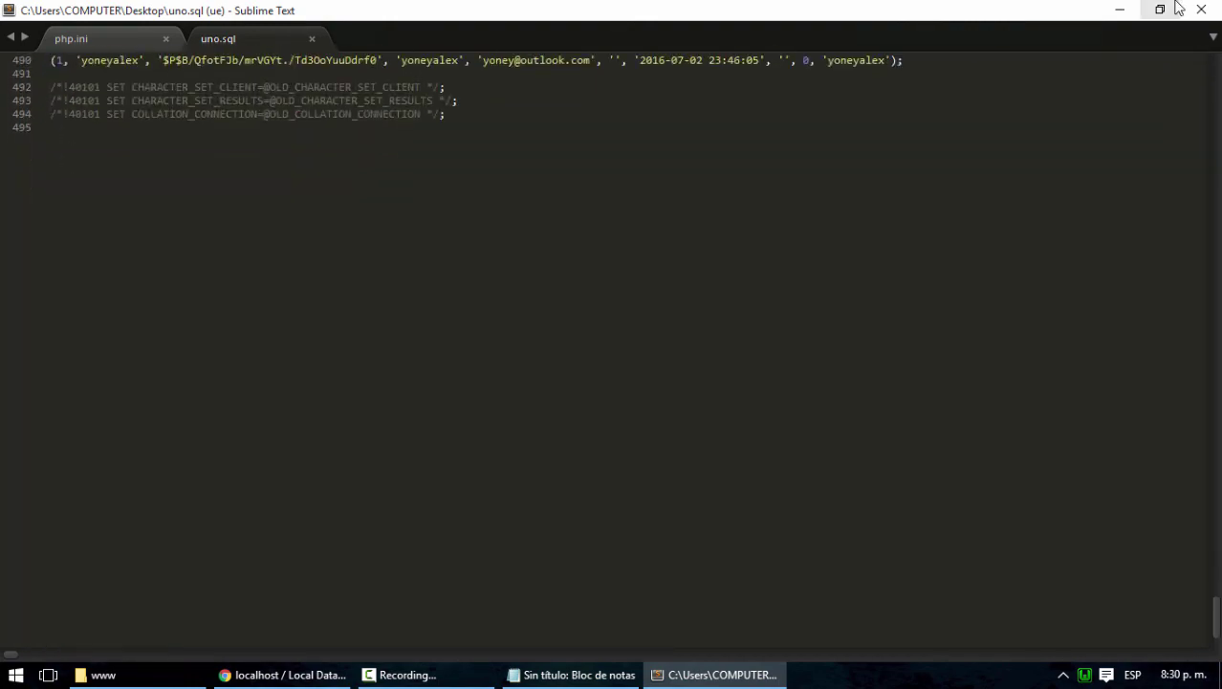
click(1201, 13)
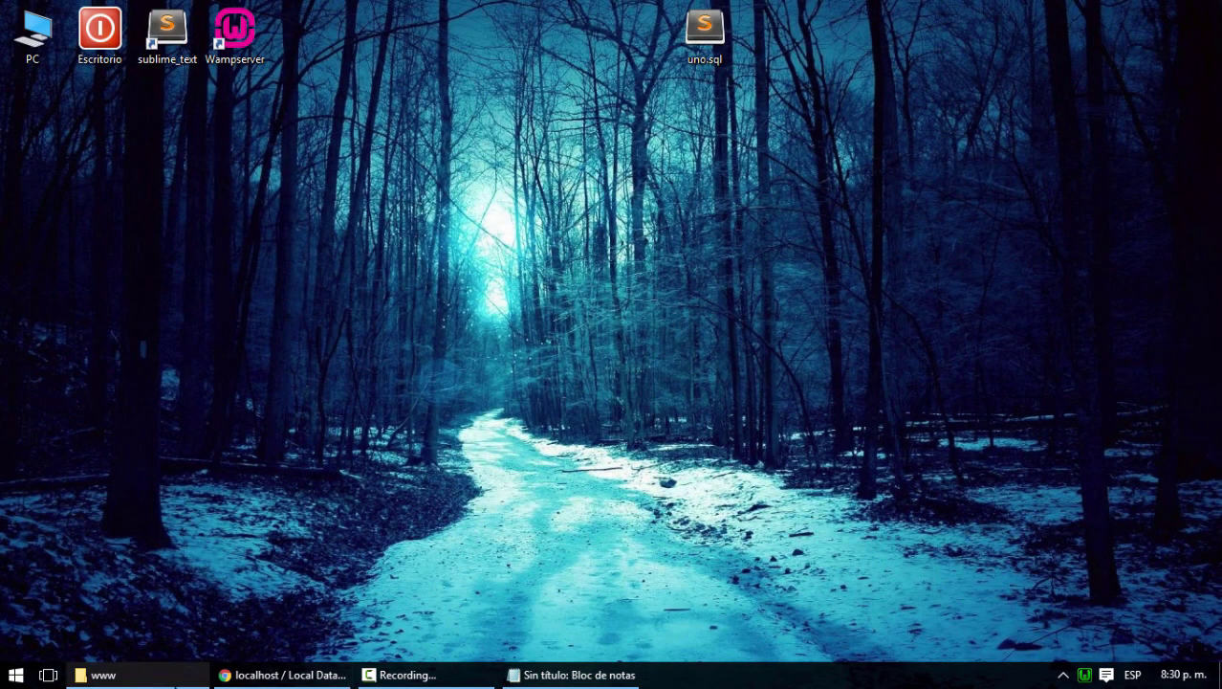
Back in phpMyAdmin, create a new database named cuatro
click(271, 675)
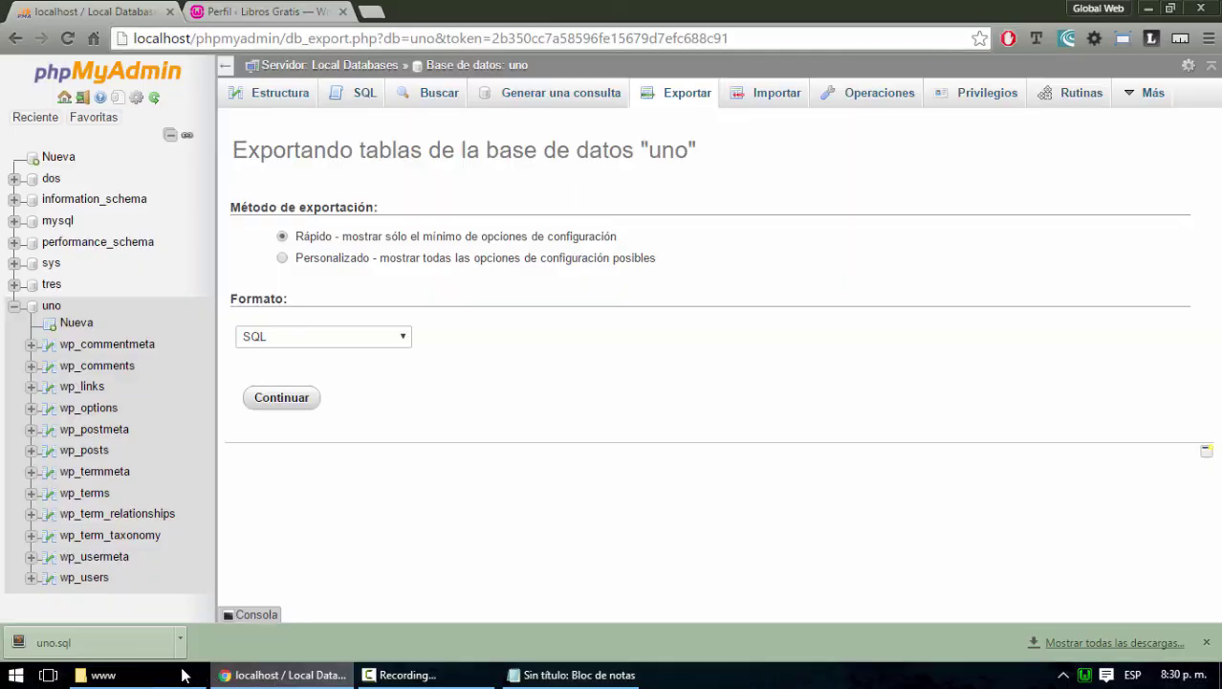
click(14, 306)
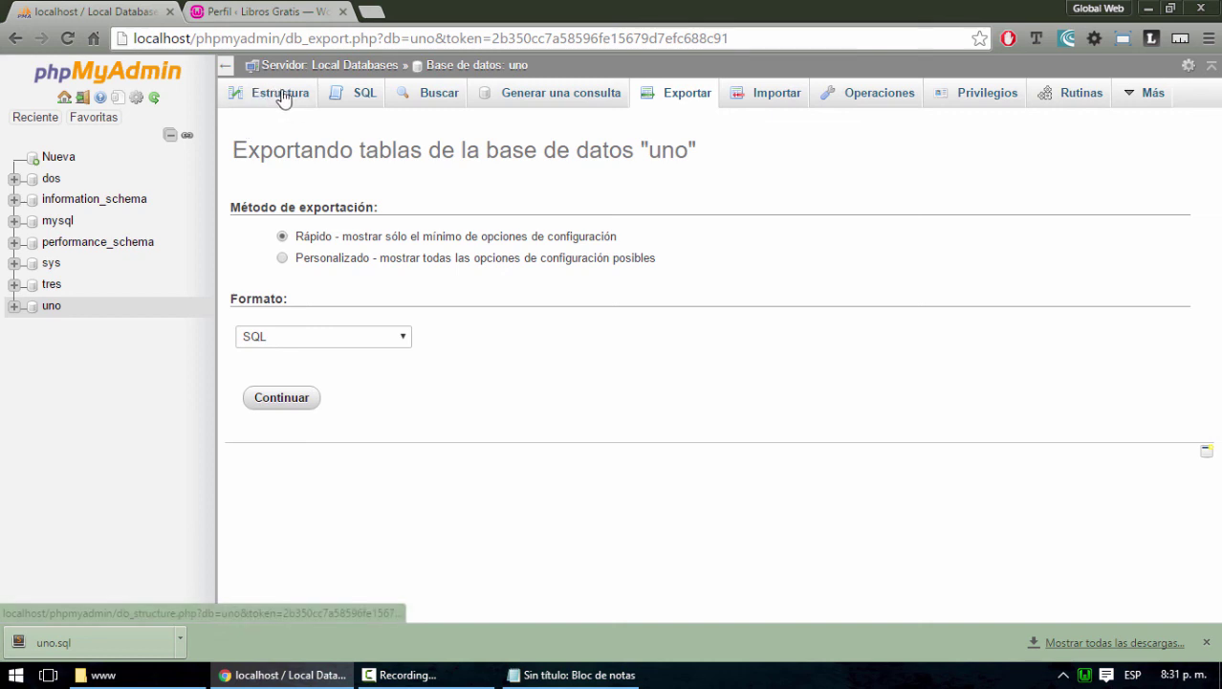
click(58, 158)
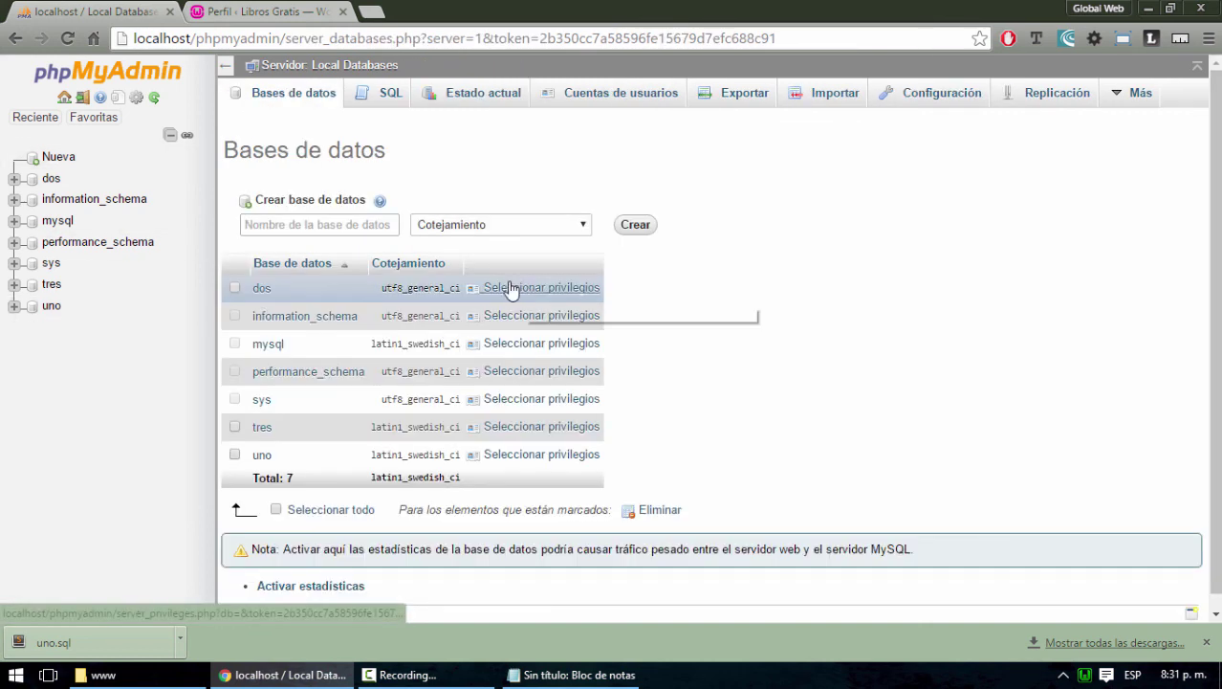
click(350, 223)
text(cuatro)
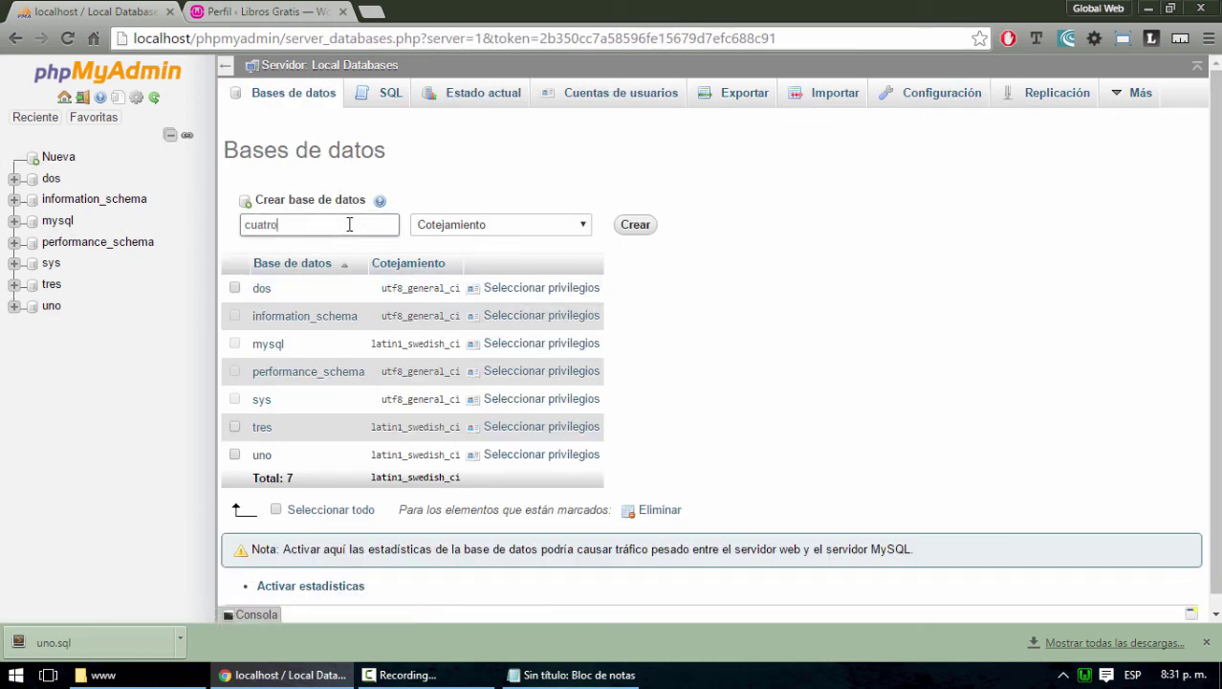
click(636, 226)
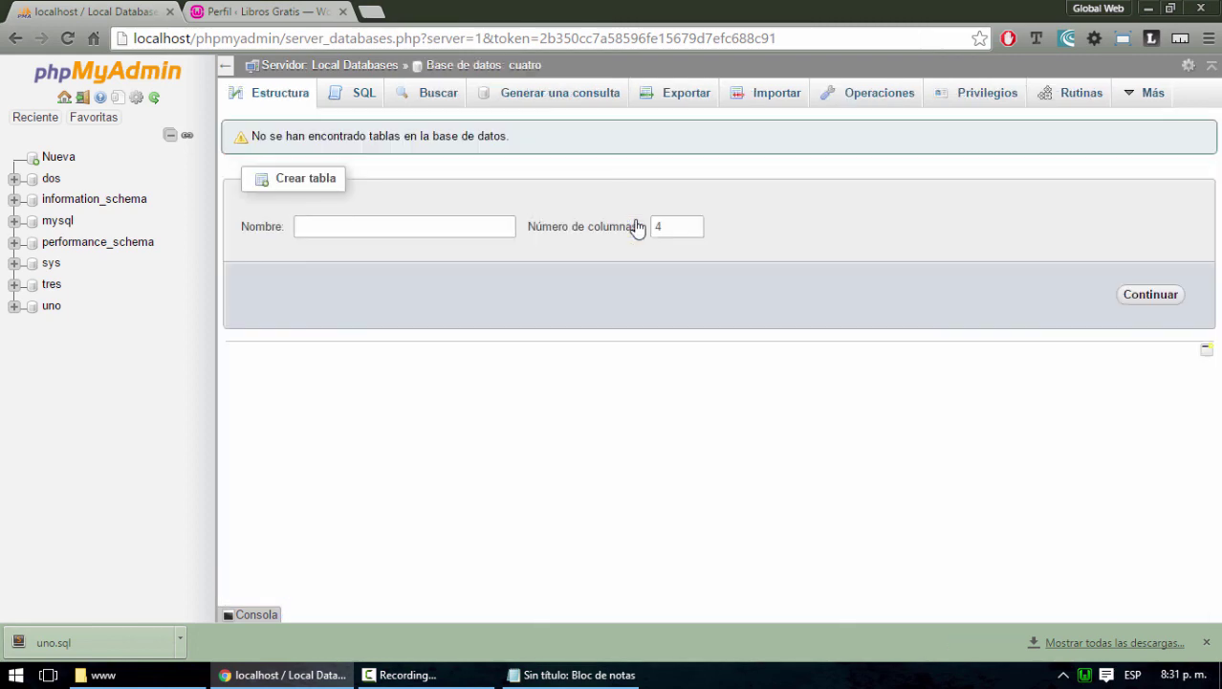
Import uno.sql from the desktop into cuatro
click(52, 182)
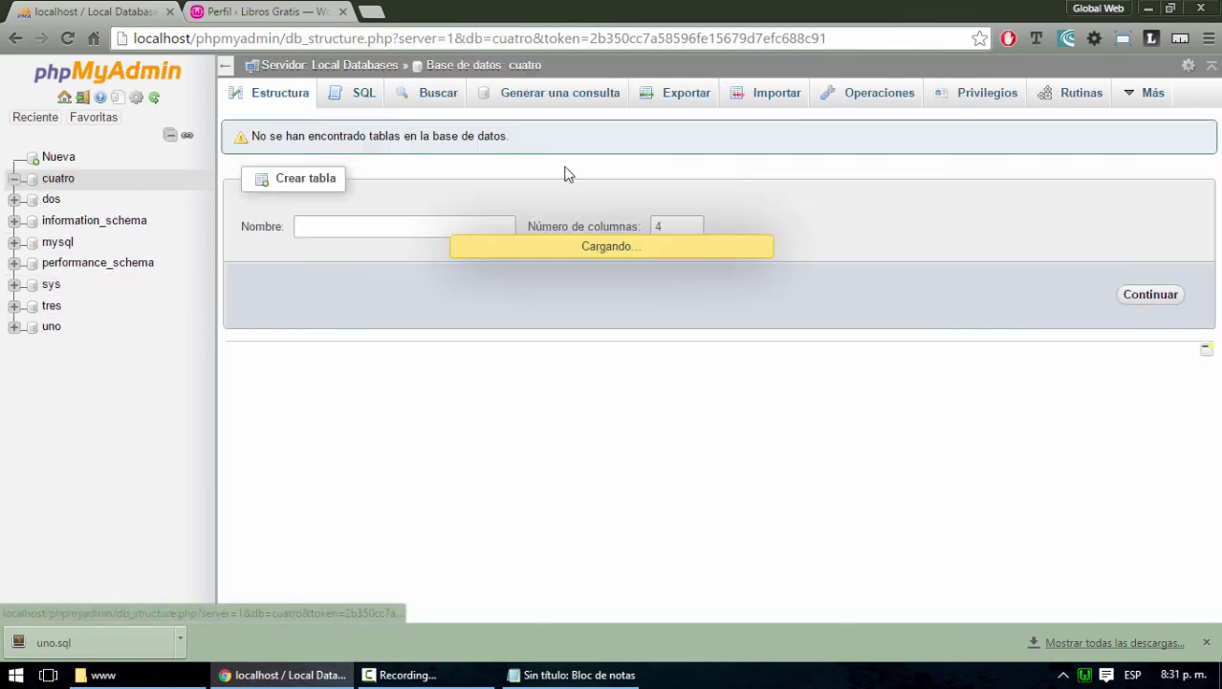
click(770, 101)
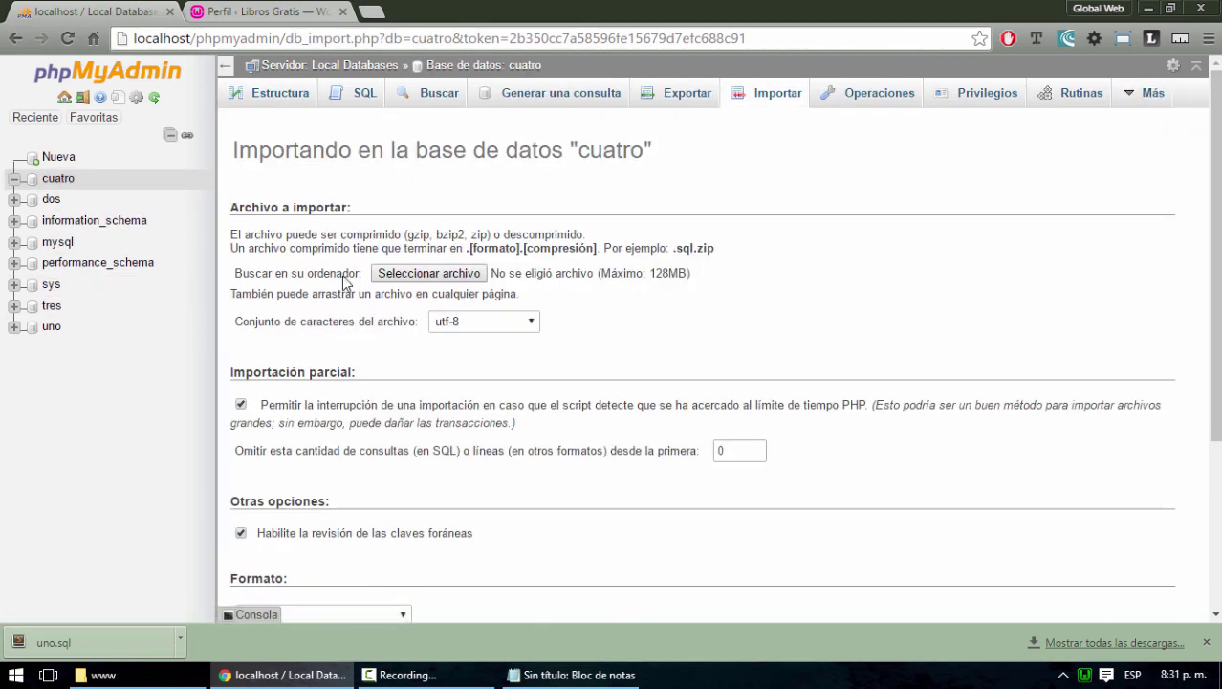
click(404, 275)
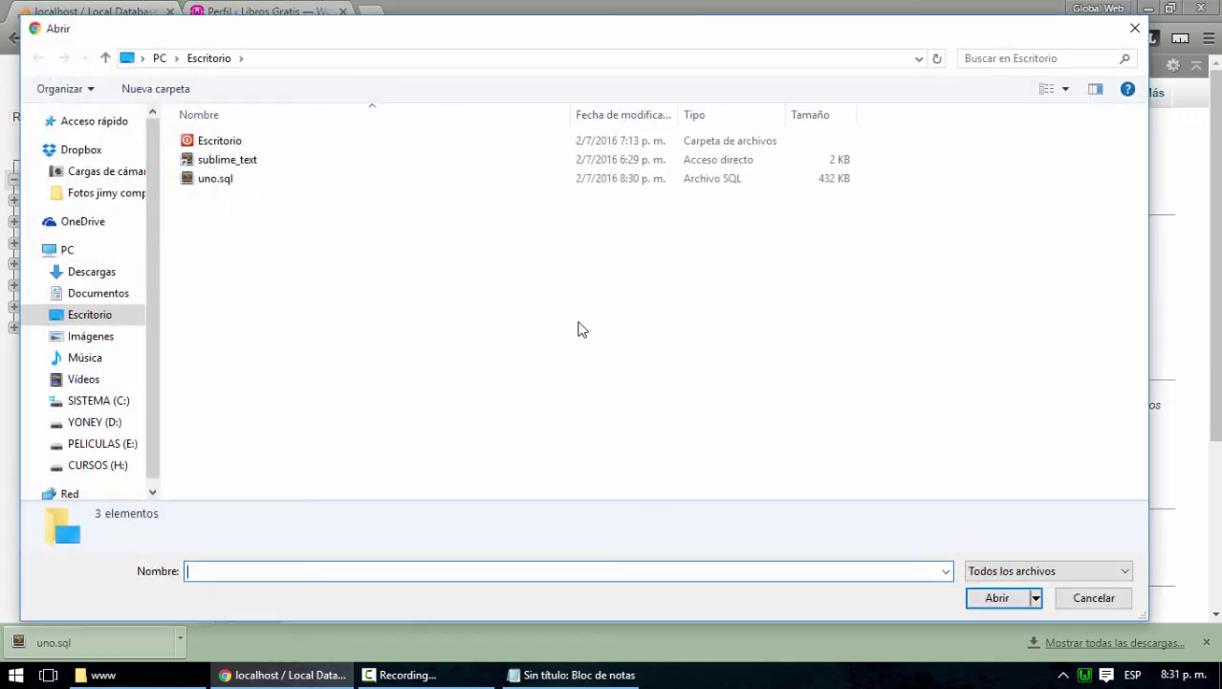
click(203, 183)
double_click(203, 183)
scroll(614, 423, down, 3)
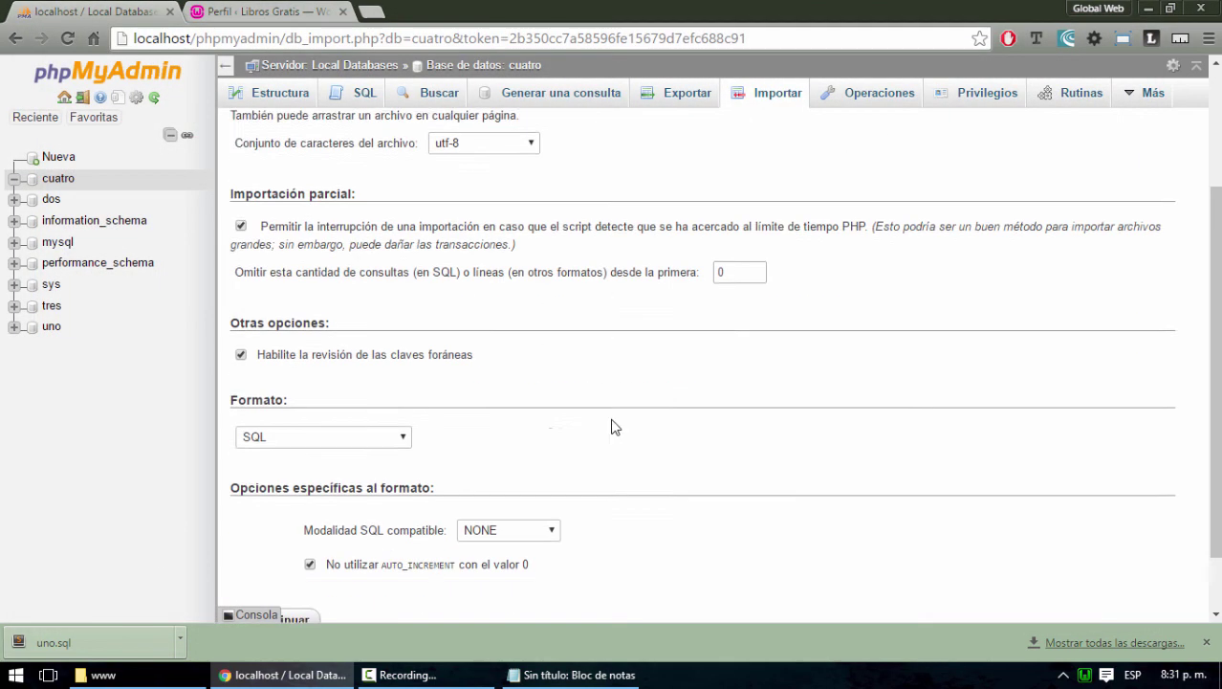
click(257, 561)
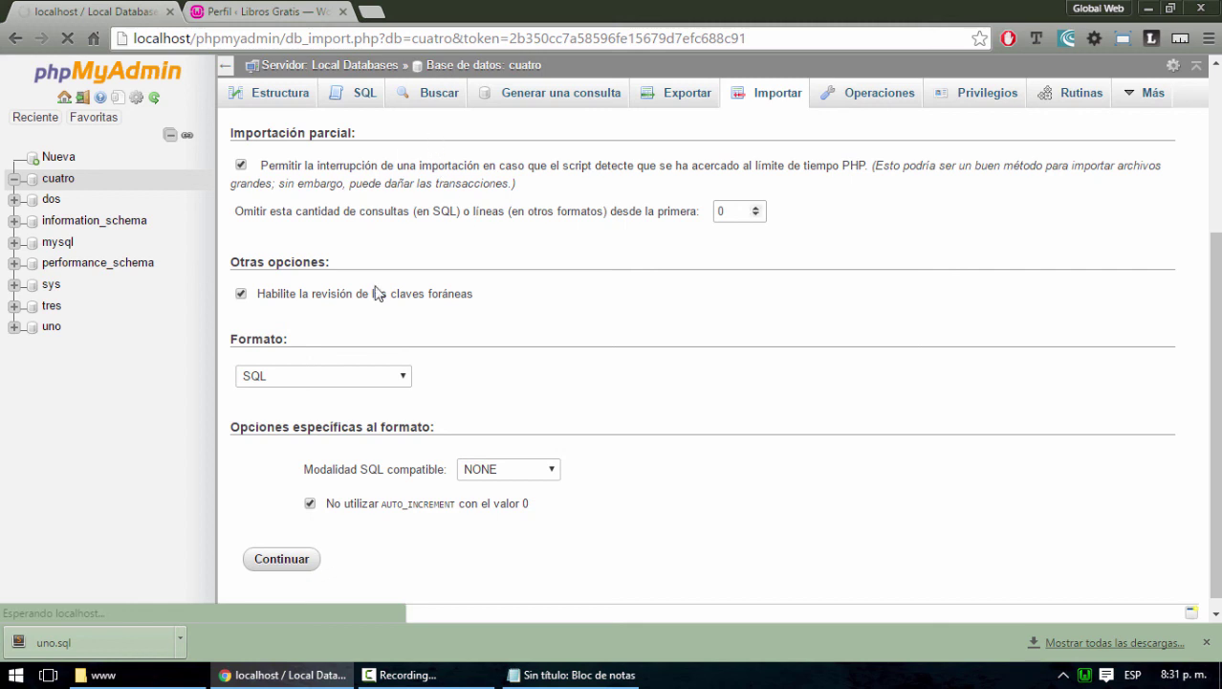
click(1207, 642)
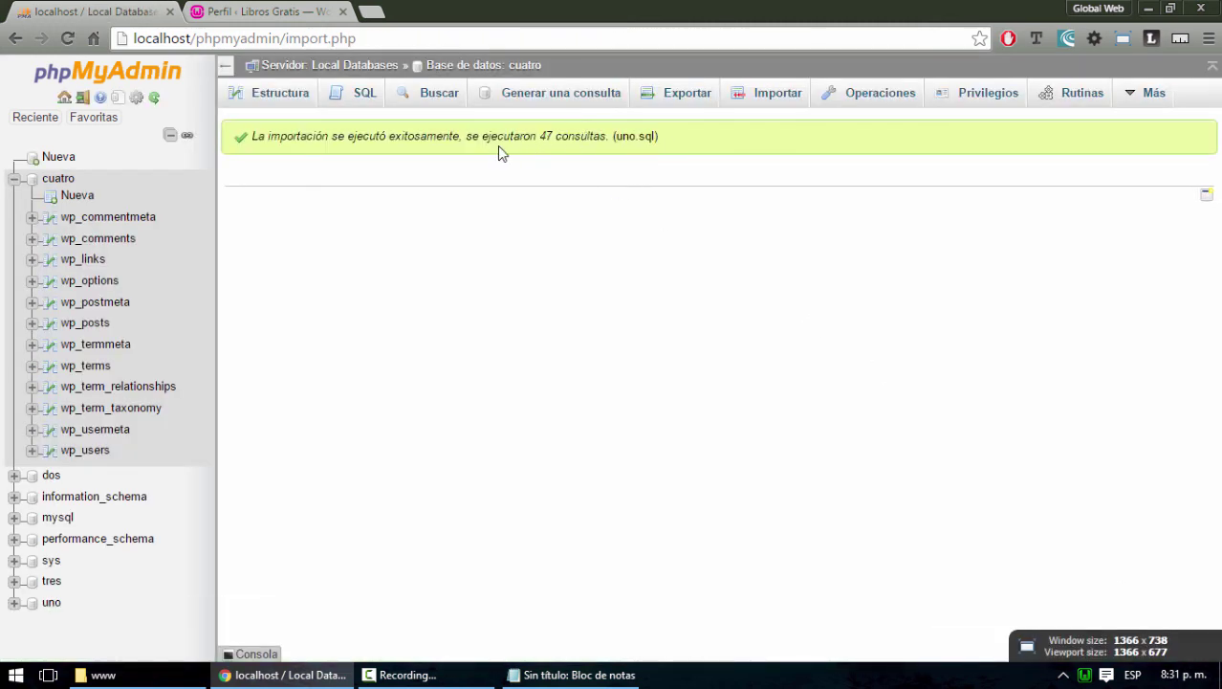
Check cuatro's 12 imported wp_ tables, then minimise the browser
click(55, 182)
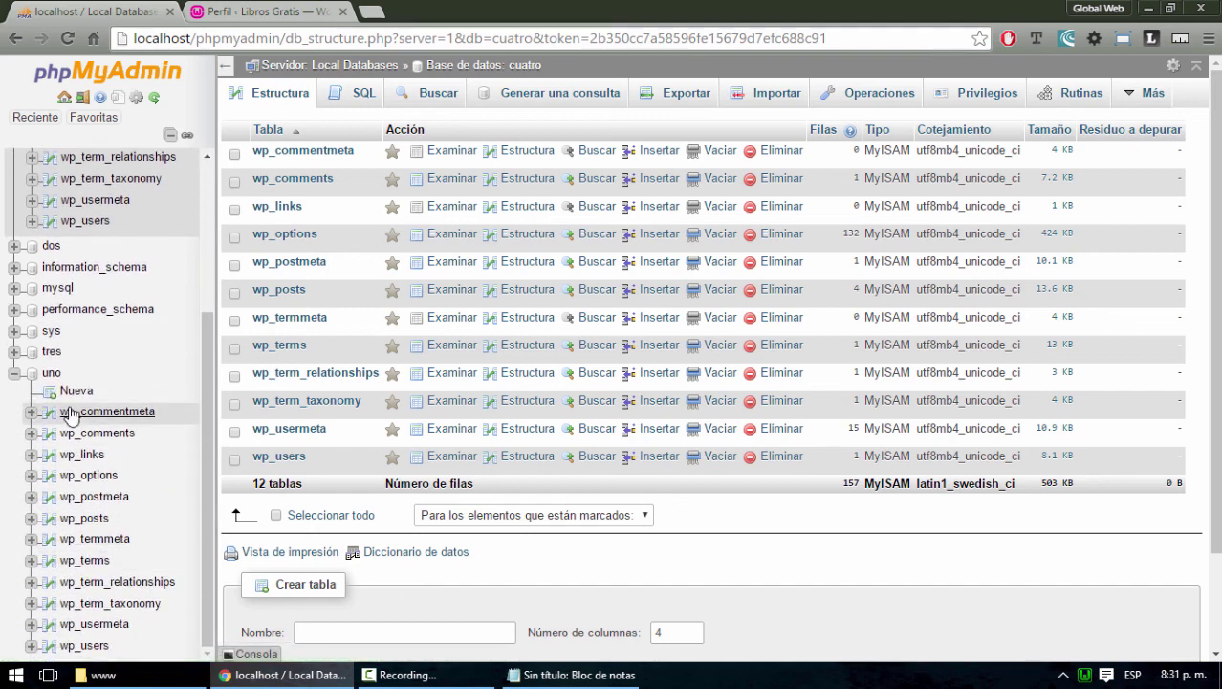
scroll(43, 497, up, 3)
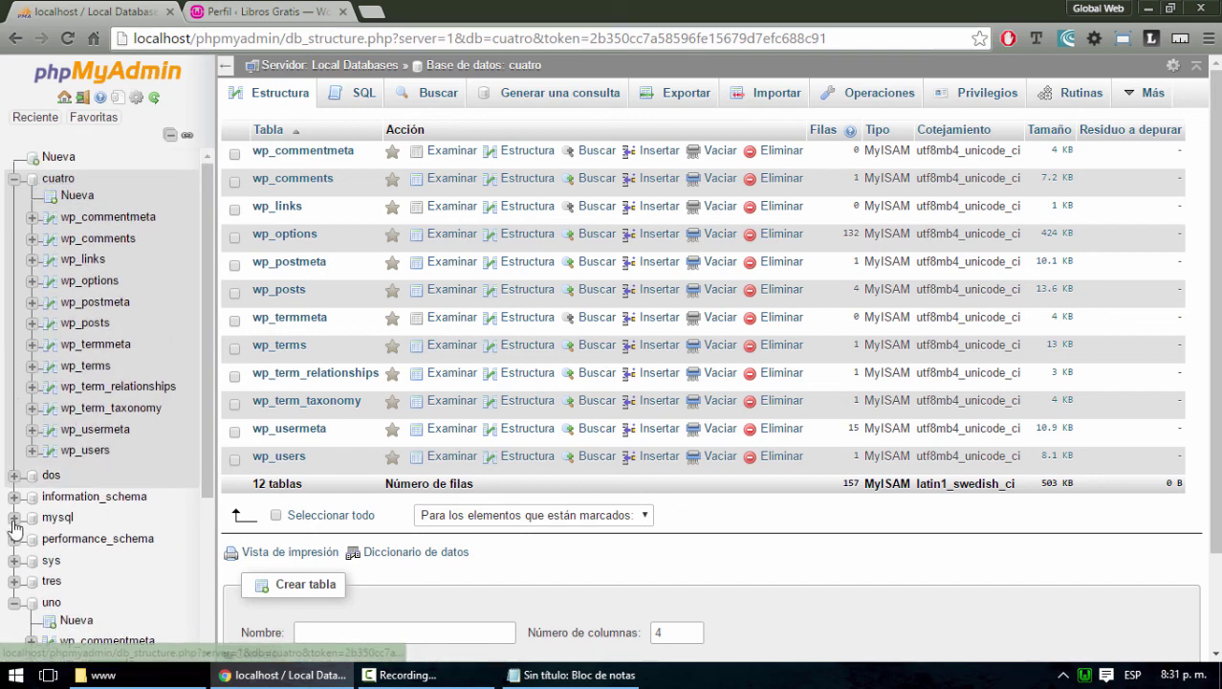
click(1148, 7)
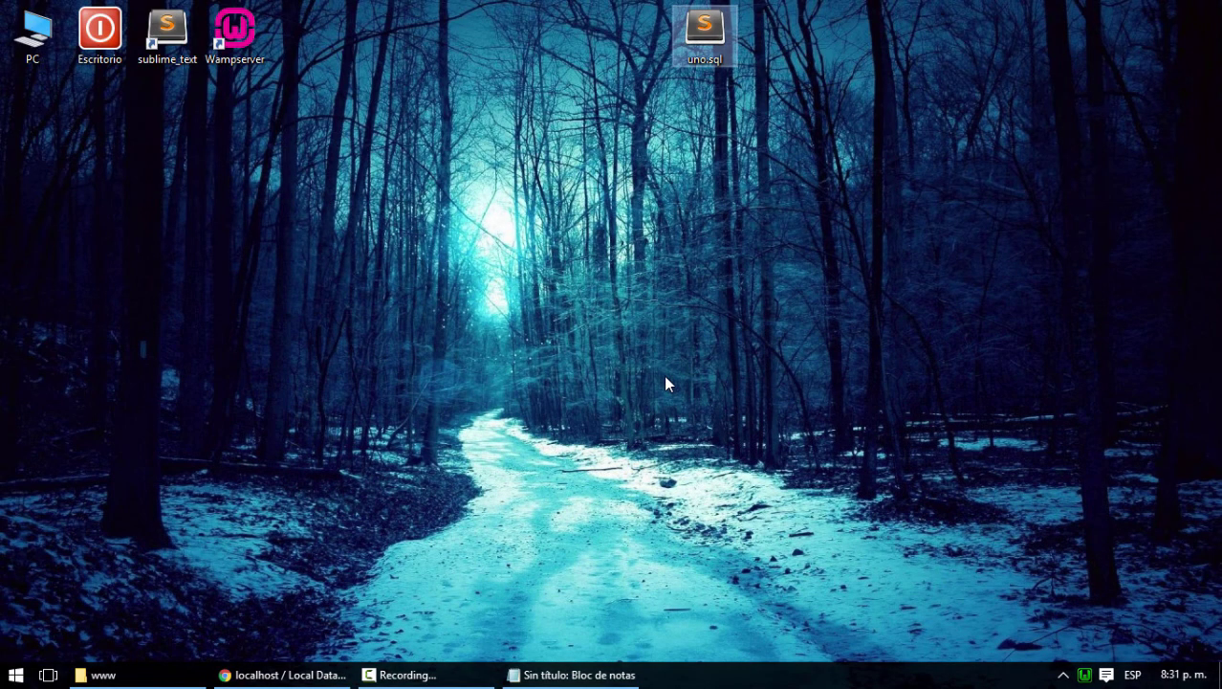